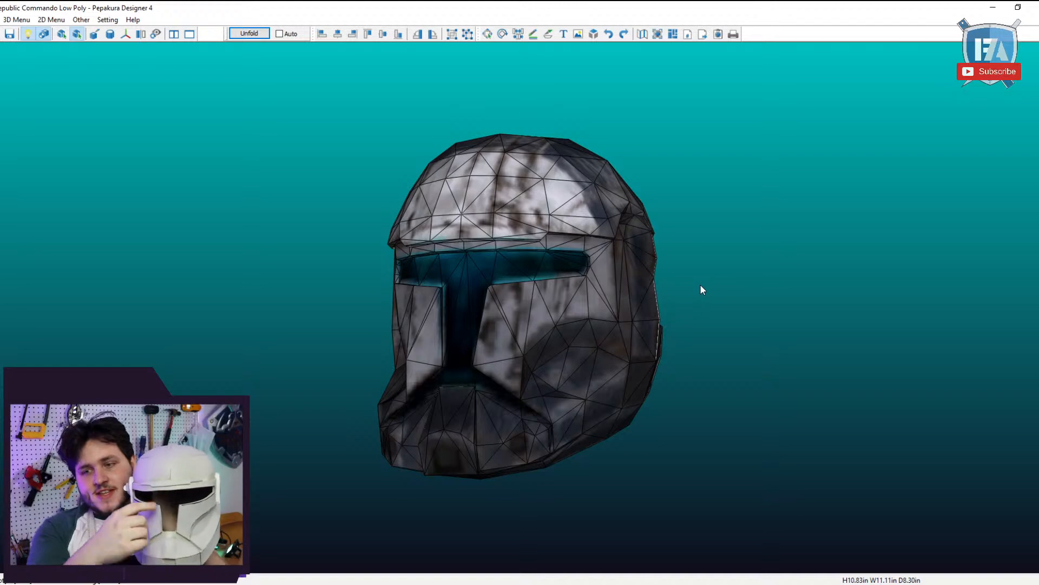
Examine the textured low-poly Republic Commando helmet and its unfolded foam-template version from the front, sides, back and underside.
left_click_drag(663, 295, 588, 314)
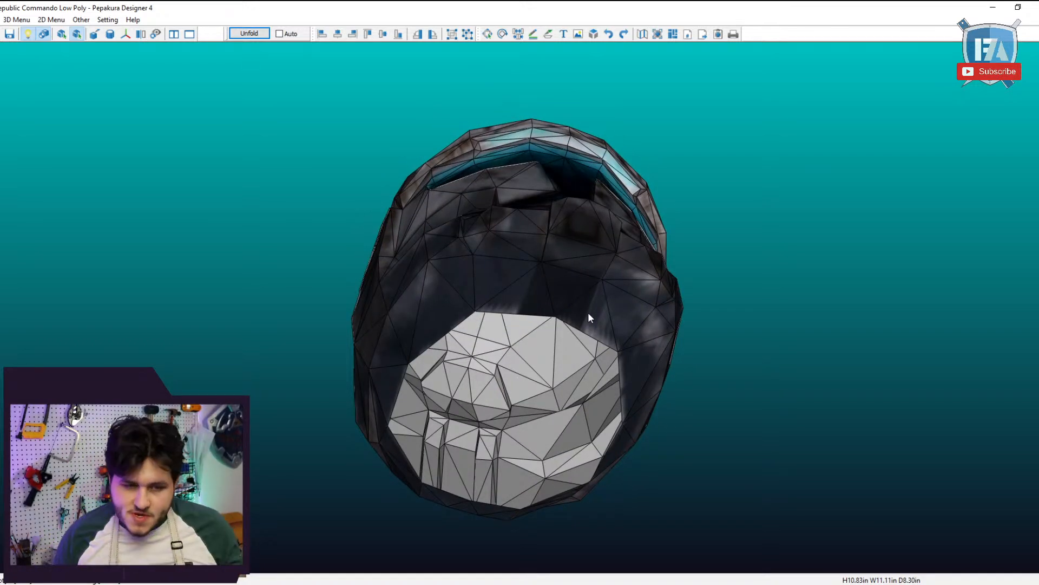
left_click_drag(539, 268, 585, 289)
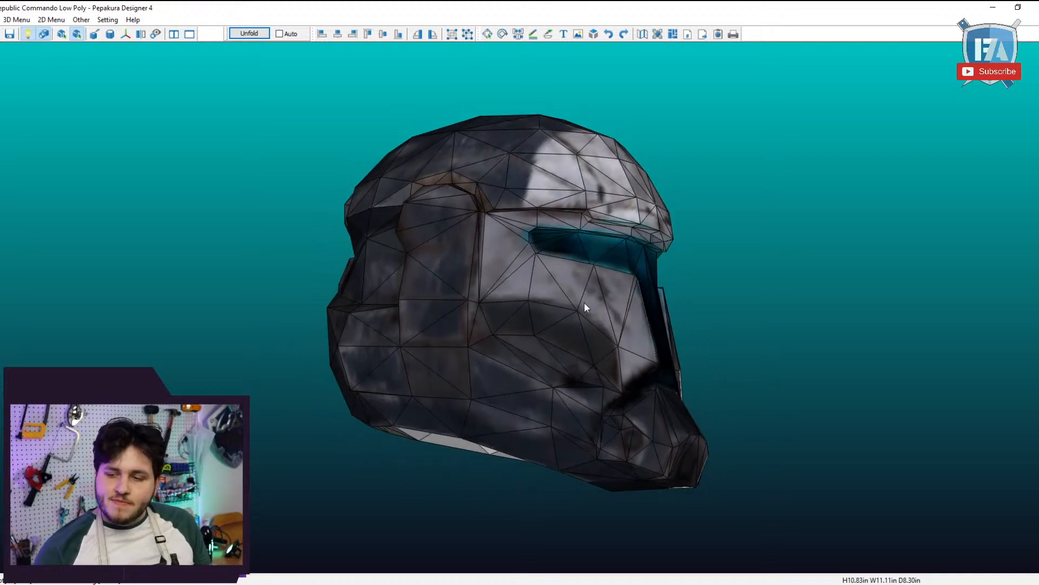
left_click_drag(604, 334, 528, 345)
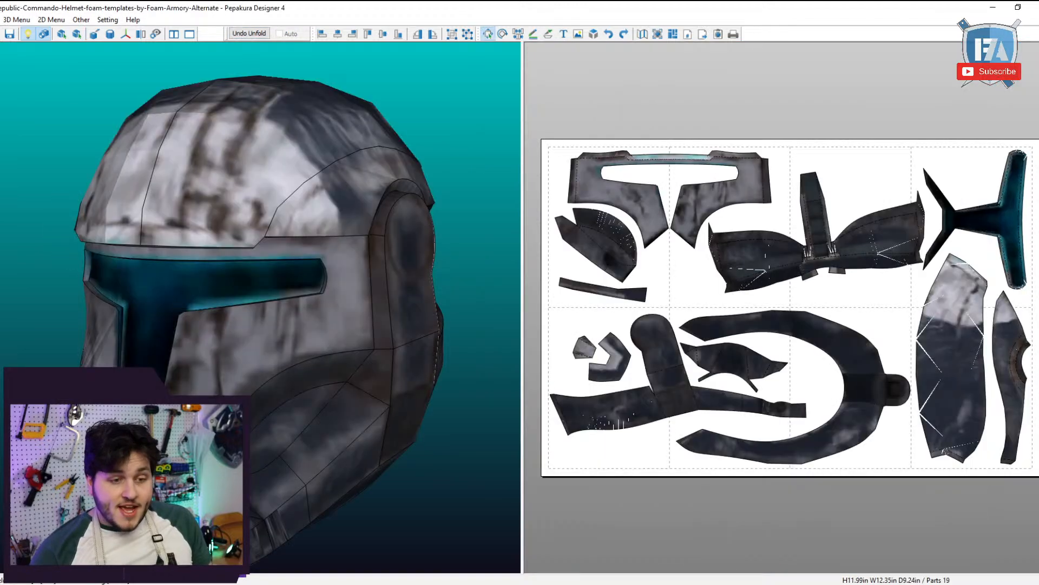
left_click_drag(379, 563, 312, 464)
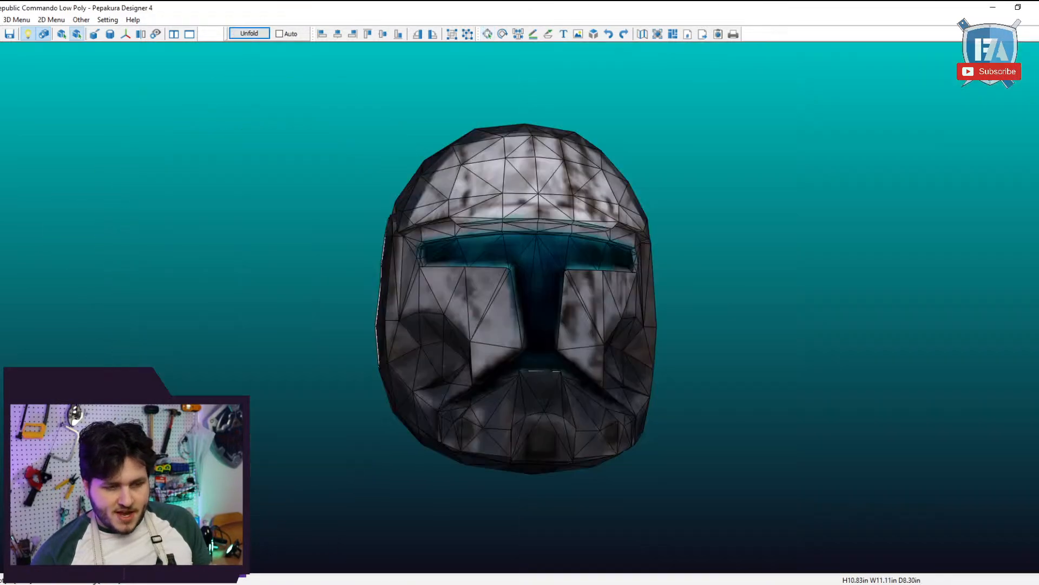
right_click_drag(533, 437, 560, 232)
scroll(525, 437, "up", 4)
right_click_drag(432, 251, 462, 218)
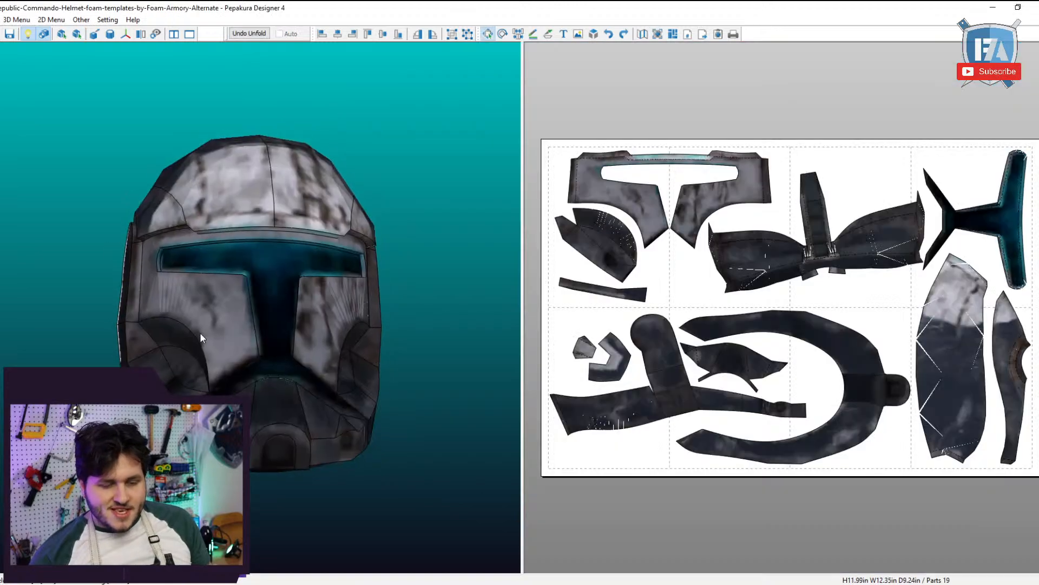
right_click_drag(200, 333, 347, 481)
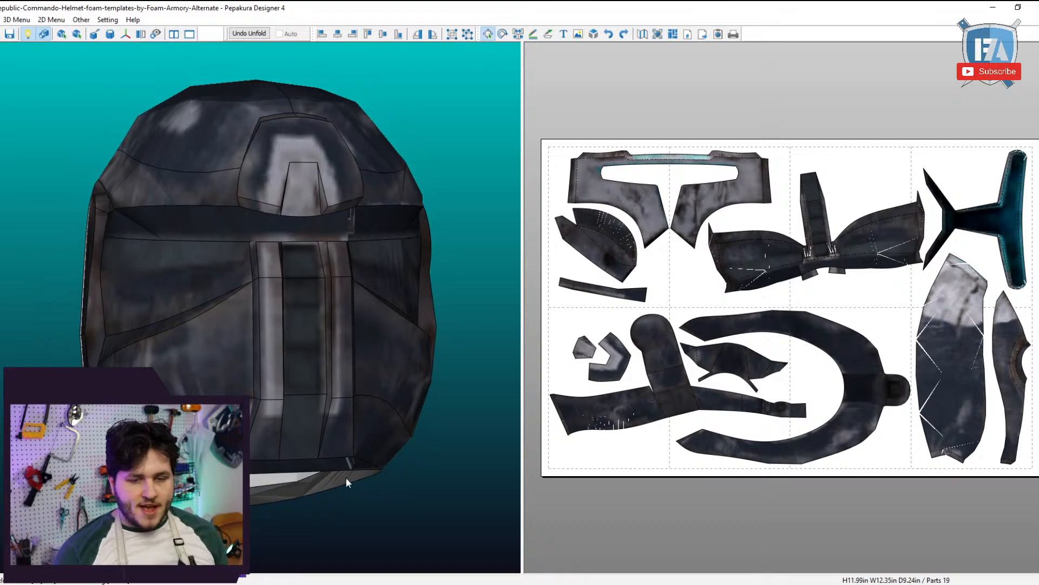
Turn off the texture display on the unfolded foam-template helmet and view its plain surfaces from the front side.
left_click(46, 35)
right_click_drag(148, 262, 260, 273)
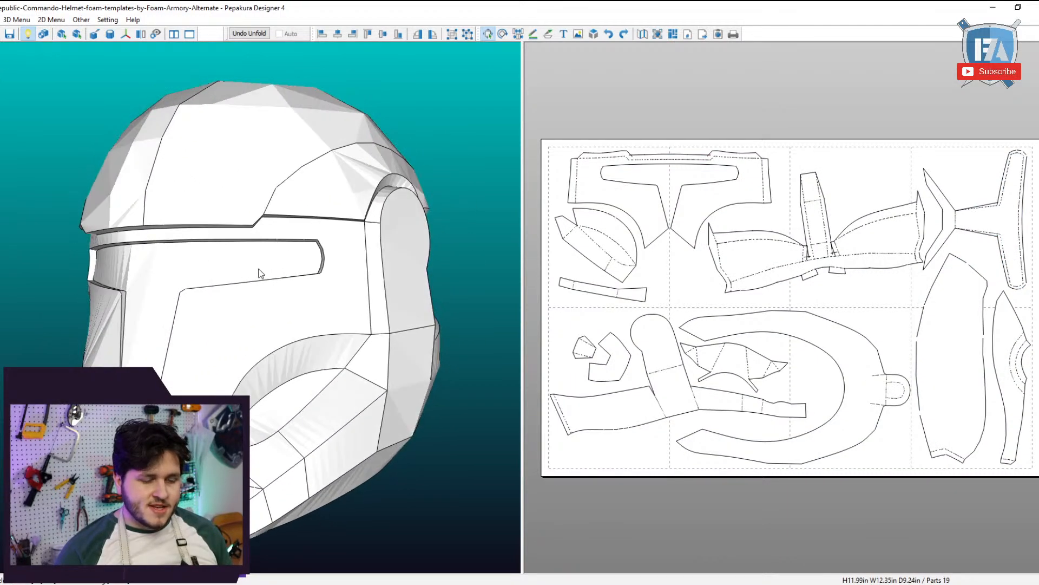
scroll(260, 273, "down", 2)
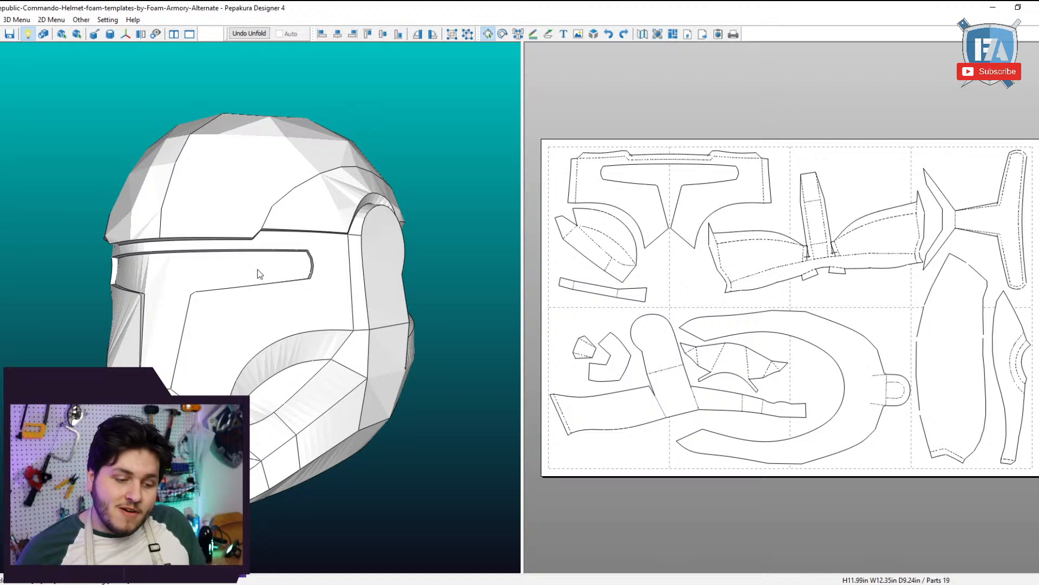
Compare the cheeks, chin, back and ear sections of the foam-template helmet with those of the low-poly model.
mouse_move(412, 584)
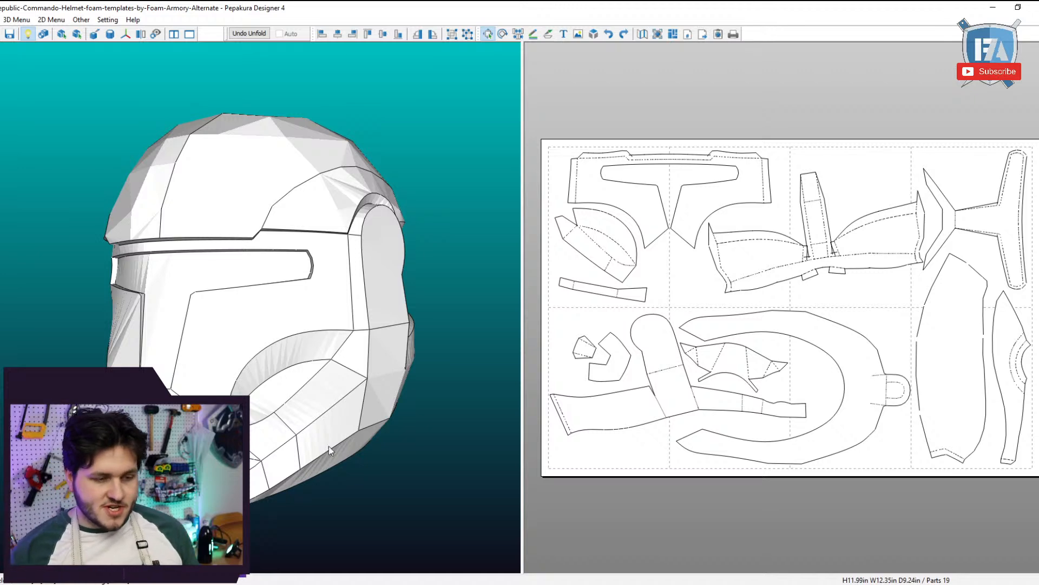
left_click_drag(329, 446, 410, 446)
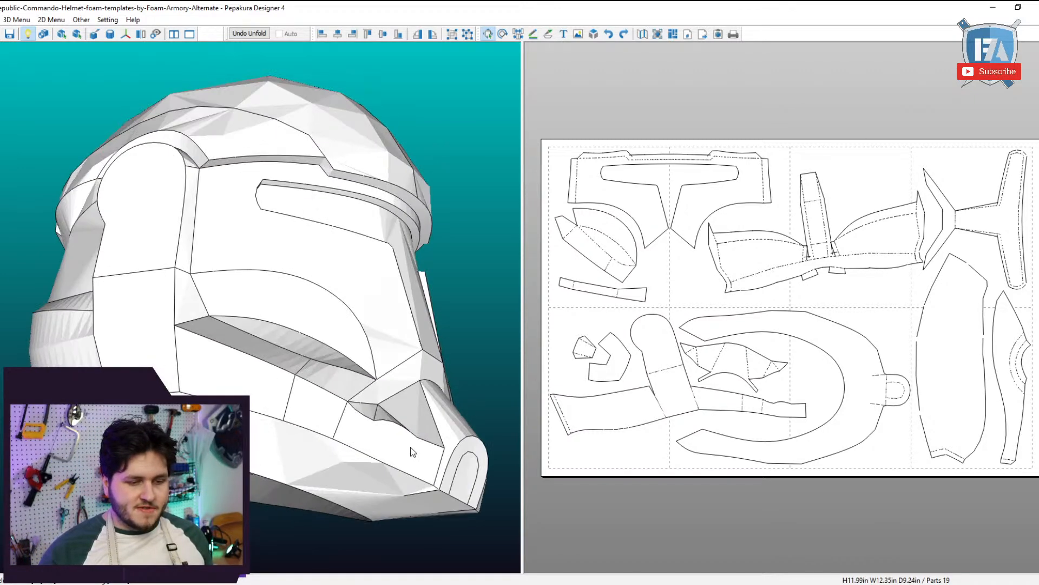
left_click_drag(346, 373, 360, 415)
left_click_drag(355, 473, 344, 477)
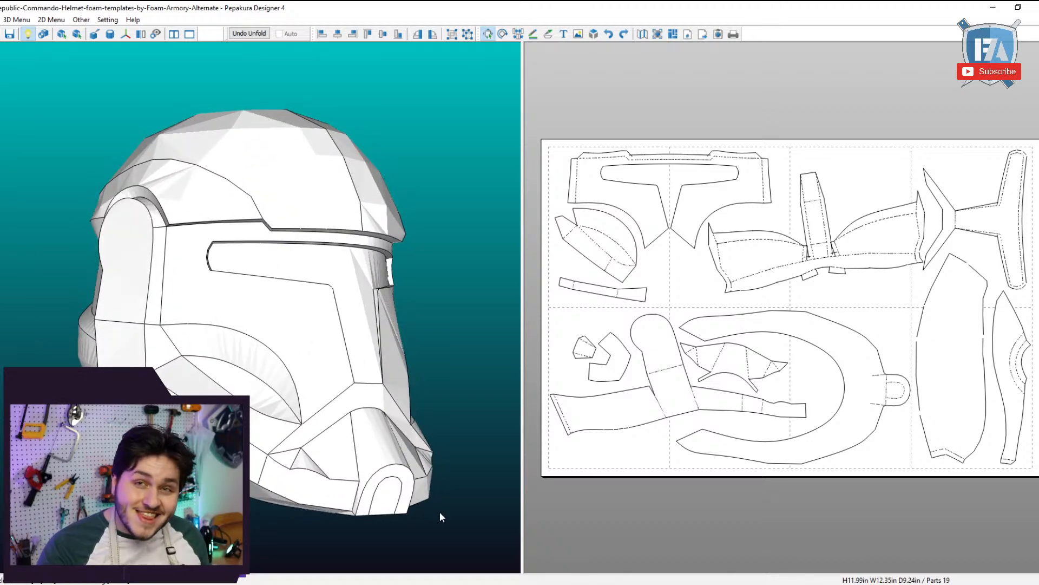
left_click_drag(439, 512, 363, 270)
left_click_drag(86, 250, 67, 187)
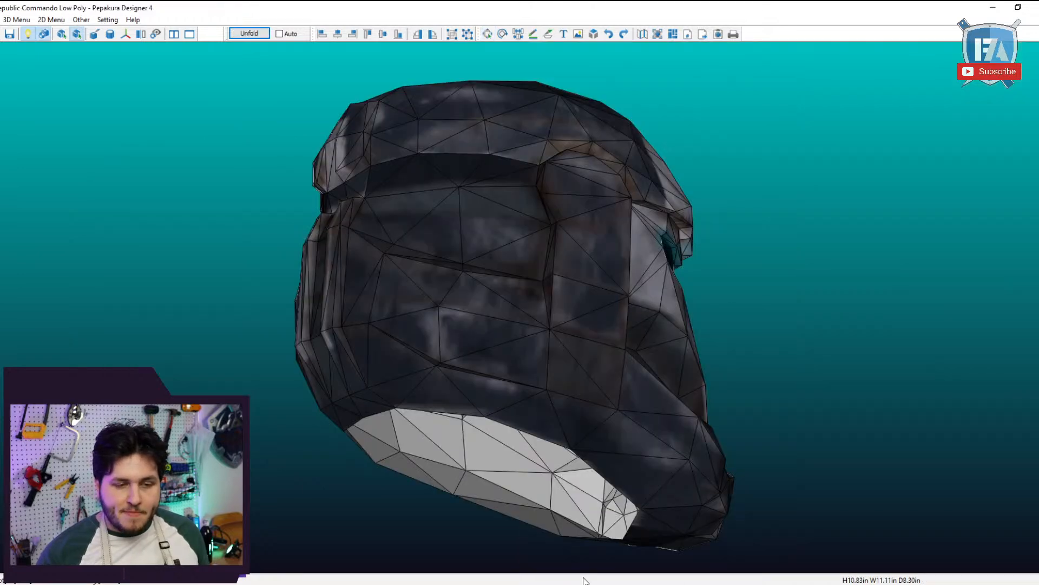
left_click_drag(593, 487, 616, 301)
left_click_drag(372, 219, 429, 215)
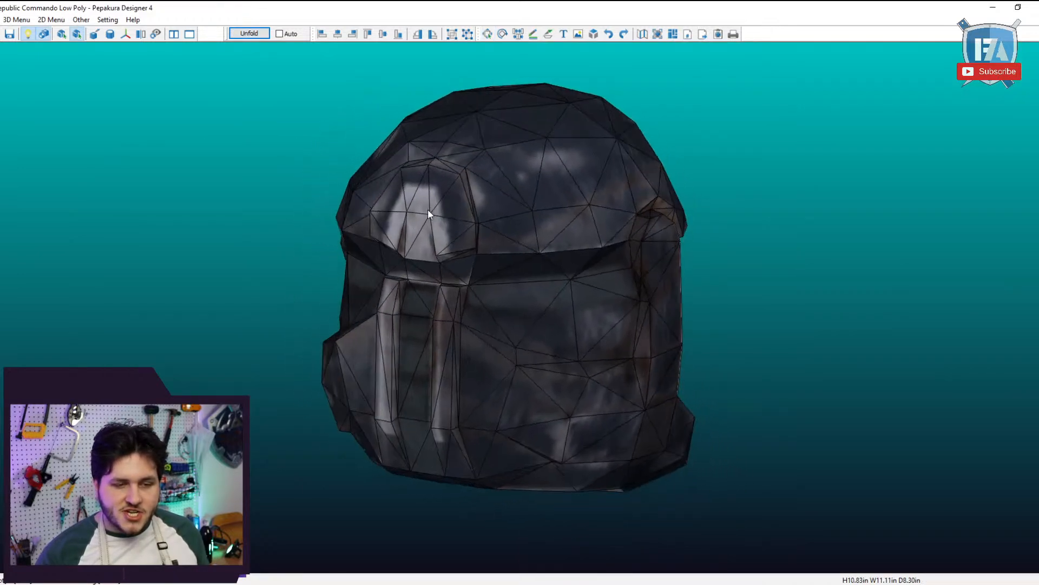
left_click_drag(583, 196, 546, 201)
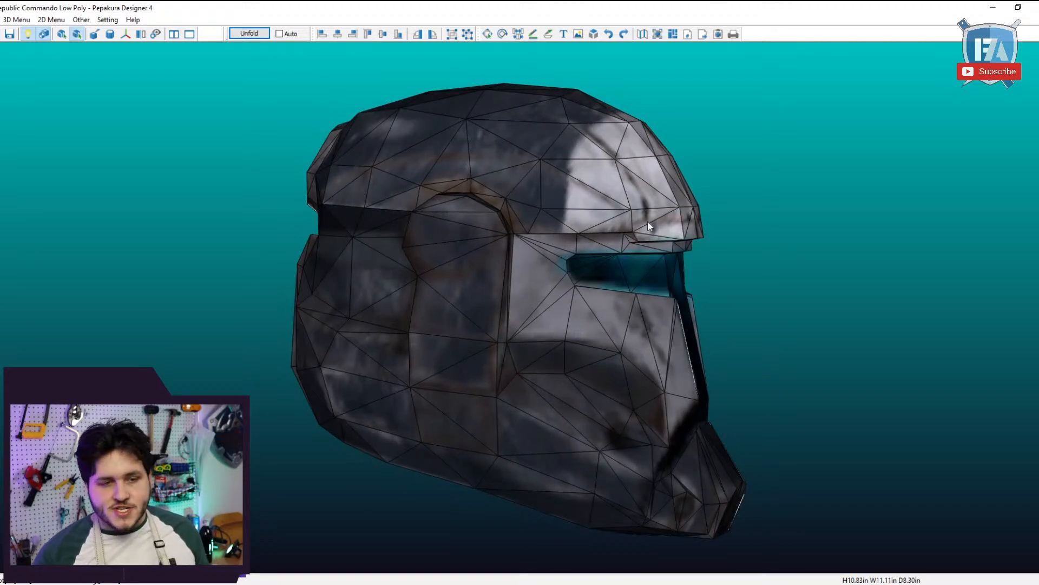
left_click_drag(346, 162, 414, 169)
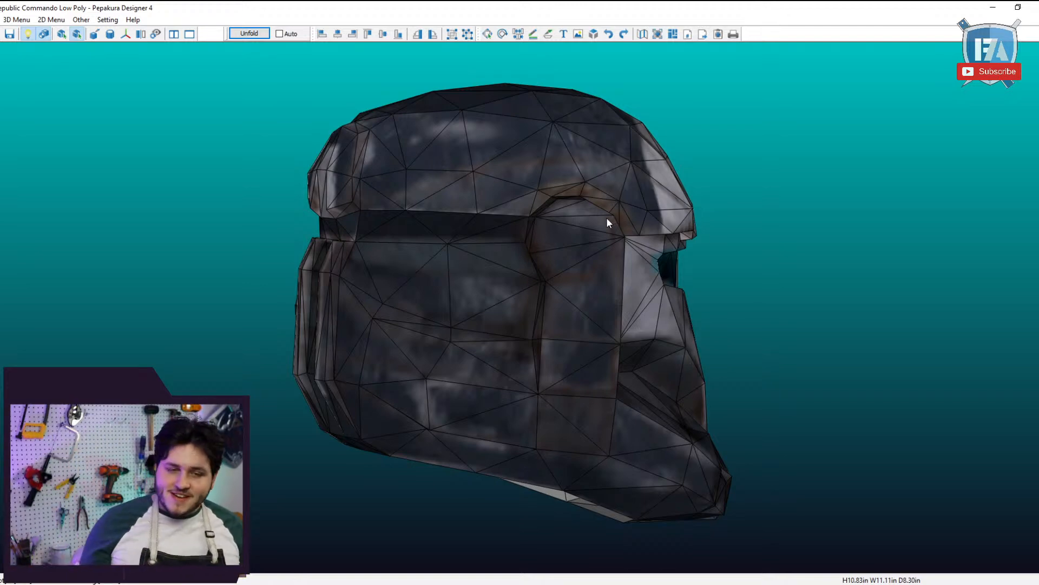
right_click_drag(564, 217, 616, 248)
scroll(583, 288, "up", 3)
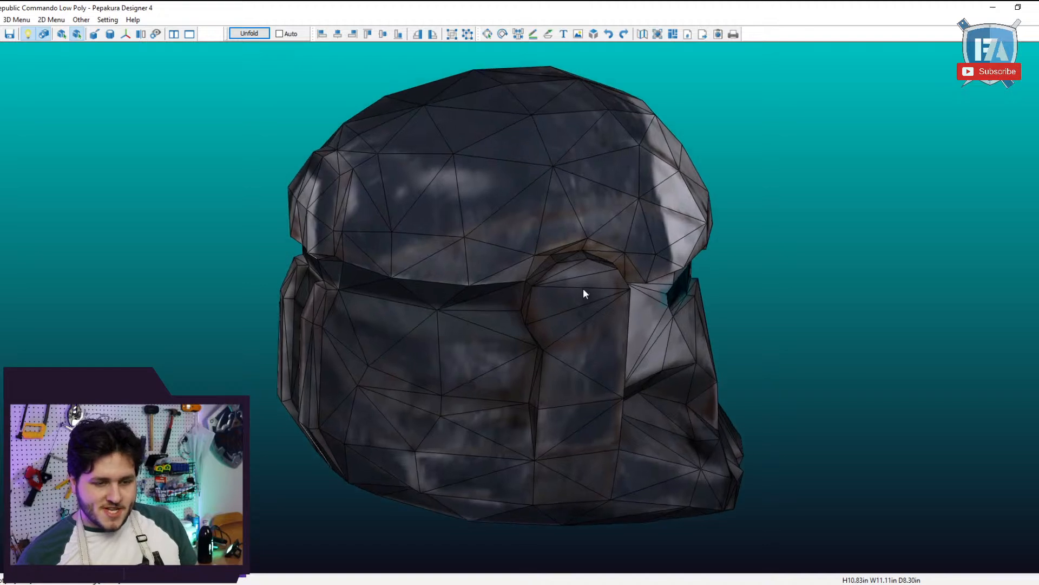
right_click_drag(586, 308, 629, 366)
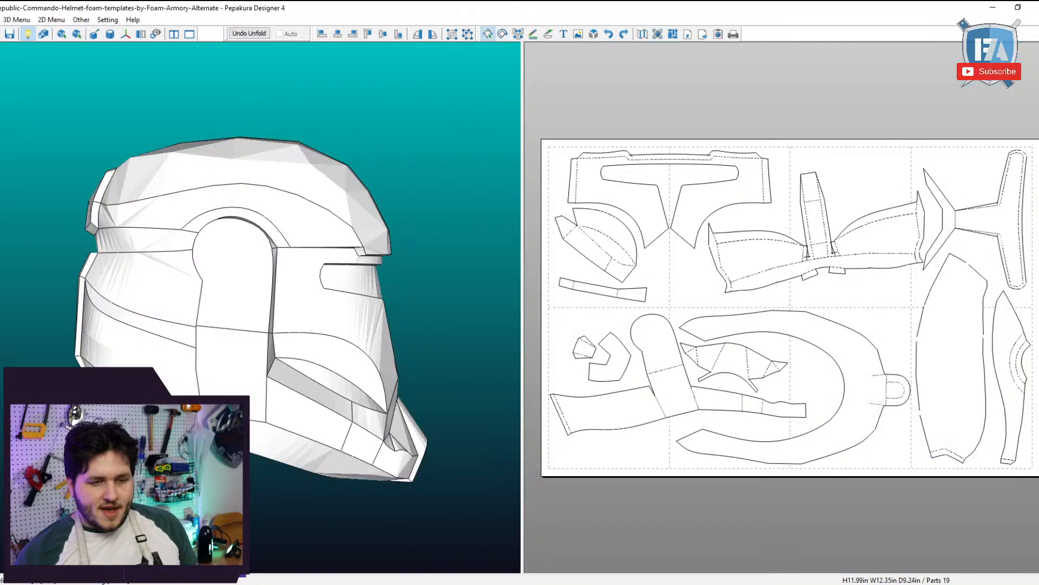
Compare the side profile, brow ridge and T-shaped visor opening of the foam-template helmet with the low-poly original.
left_click_drag(423, 417, 222, 214)
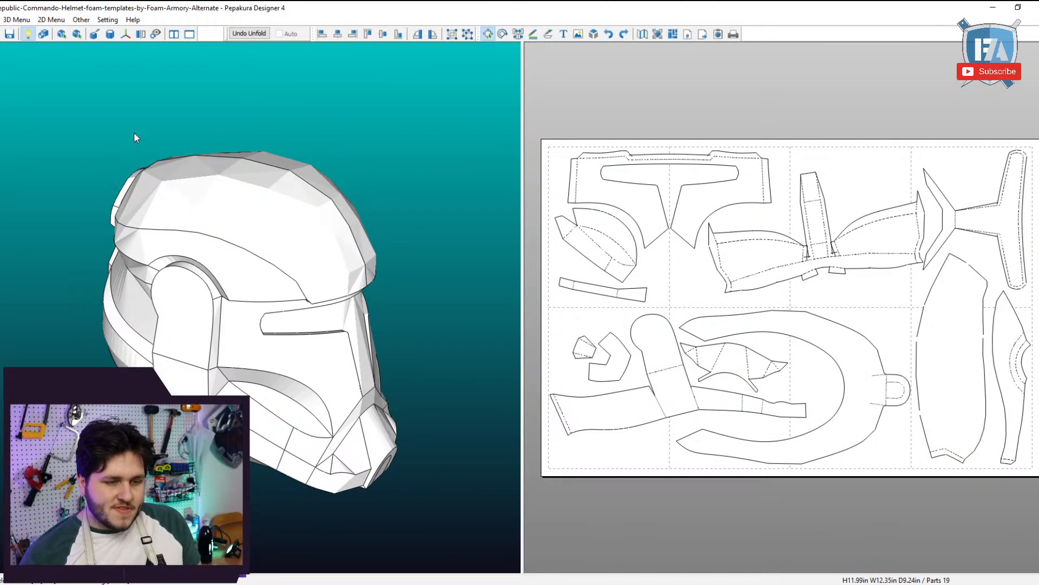
right_click_drag(345, 363, 288, 343)
scroll(287, 342, "up", 5)
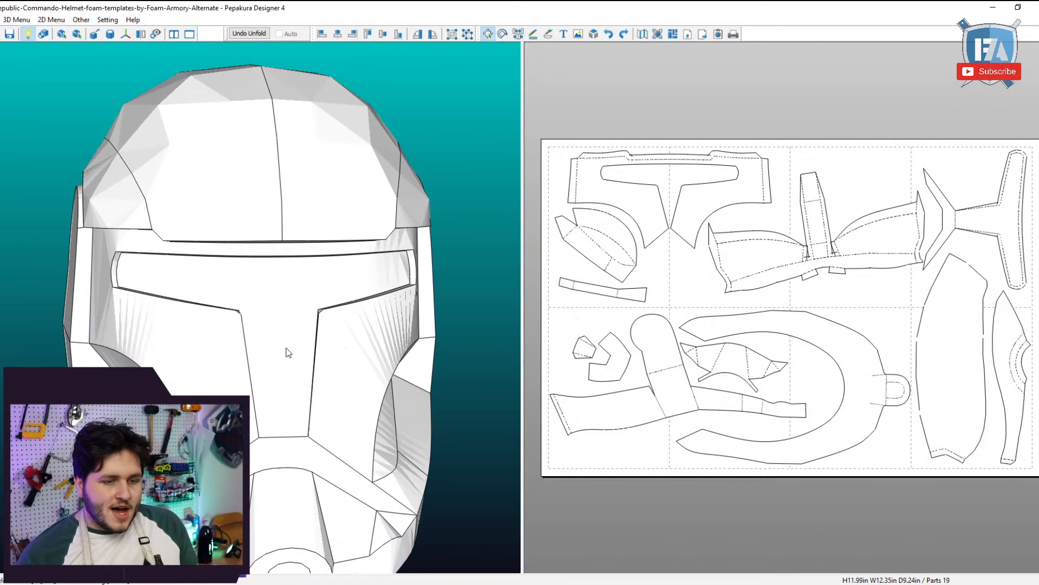
left_click_drag(289, 352, 315, 385)
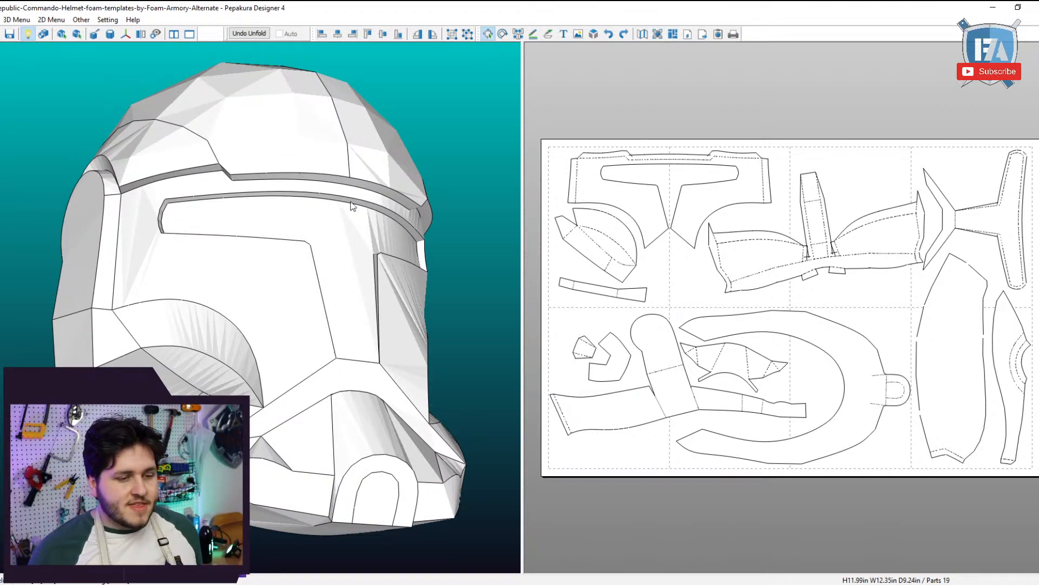
left_click_drag(353, 206, 387, 325)
scroll(260, 250, "up", 3)
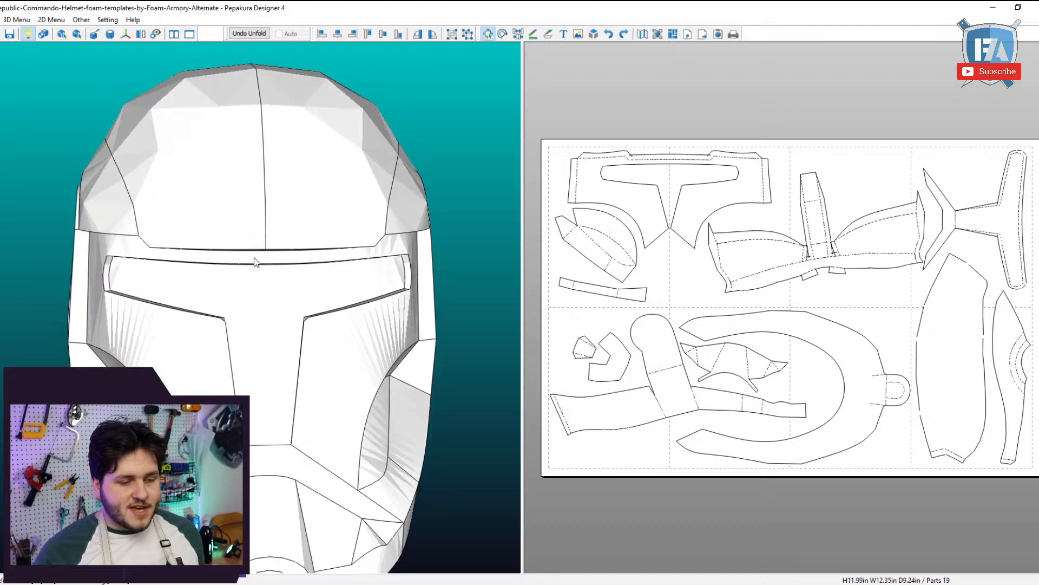
left_click_drag(269, 388, 293, 385)
scroll(293, 385, "down", 2)
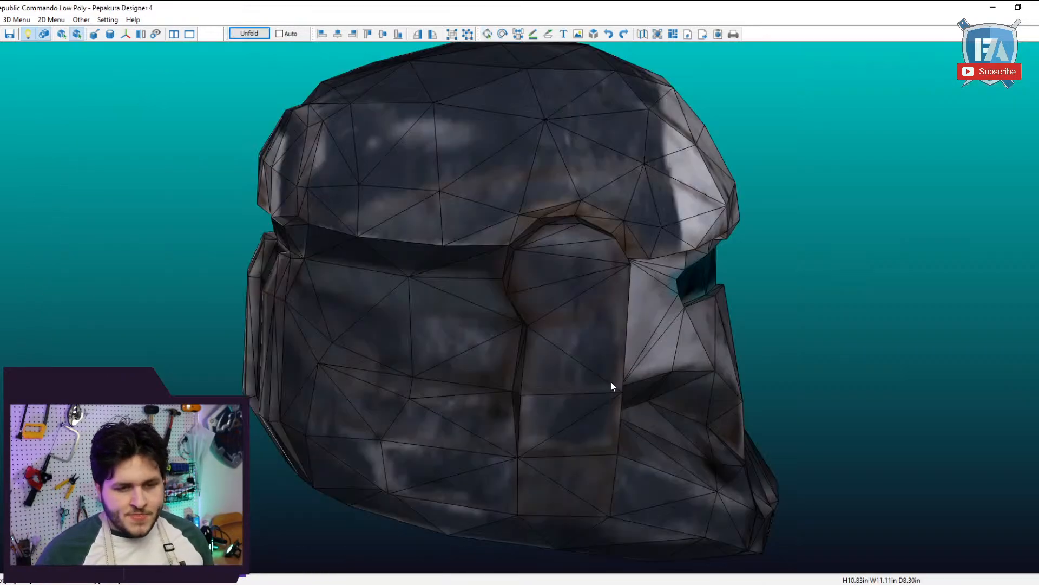
scroll(611, 381, "up", 2)
left_click_drag(573, 369, 612, 348)
scroll(587, 399, "up", 3)
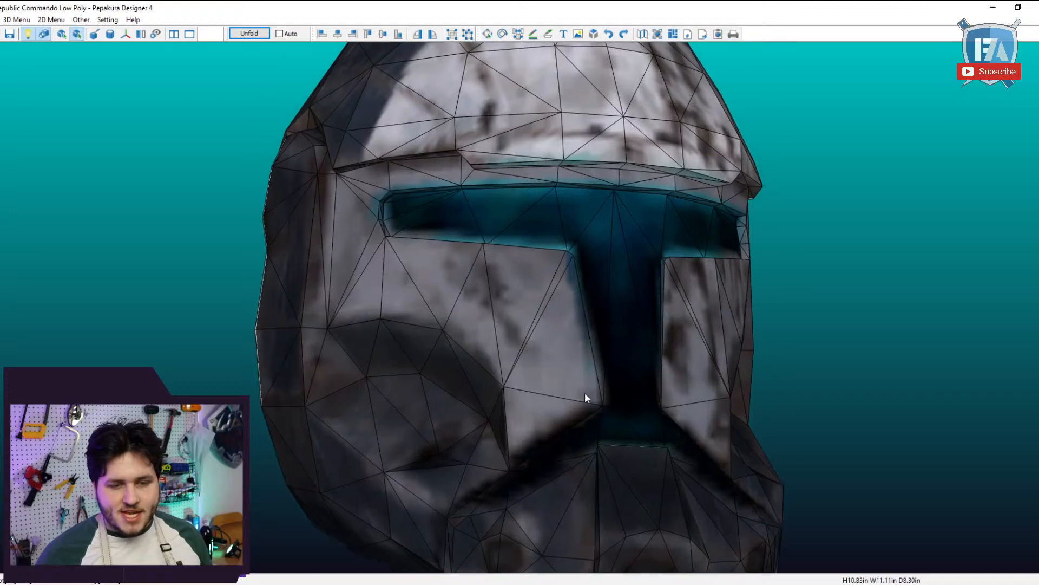
left_click_drag(606, 405, 825, 199)
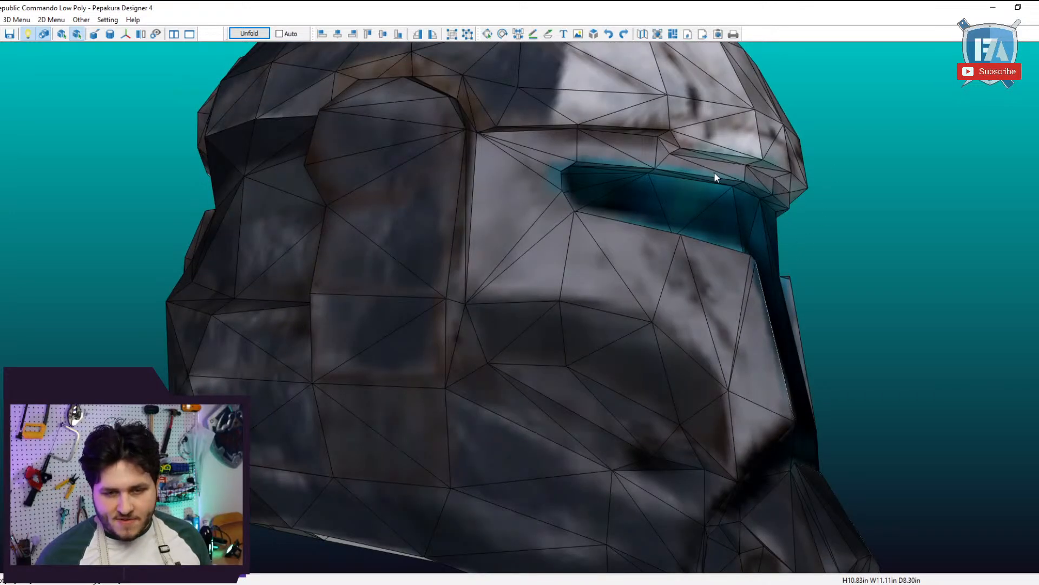
left_click_drag(779, 198, 658, 420)
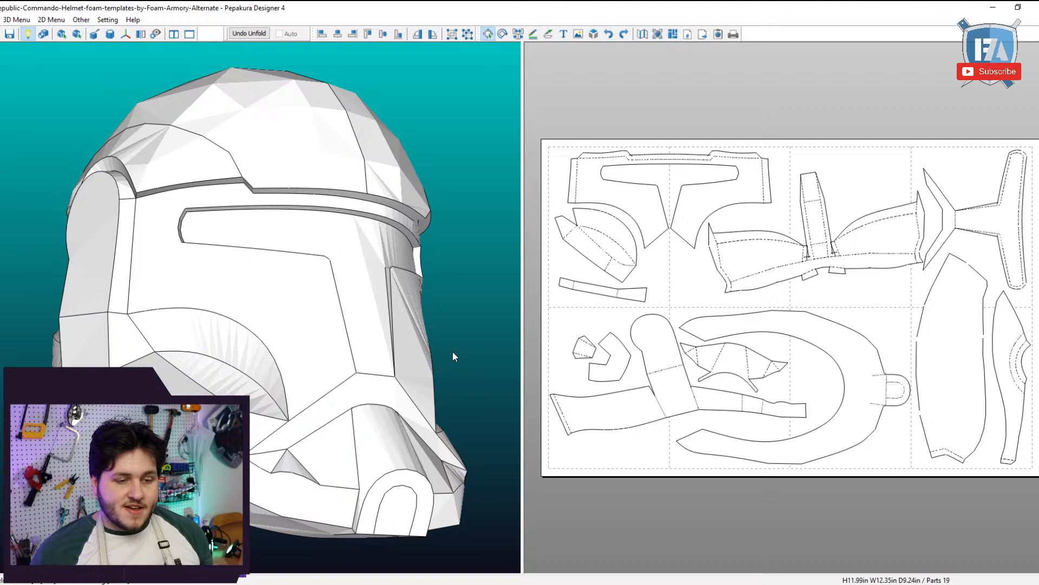
Select the faceplate piece with the T-shaped visor cutout in the 2D pattern to highlight it on the helmet.
left_click_drag(453, 360, 406, 359)
scroll(645, 229, "up", 3)
scroll(647, 230, "up", 3)
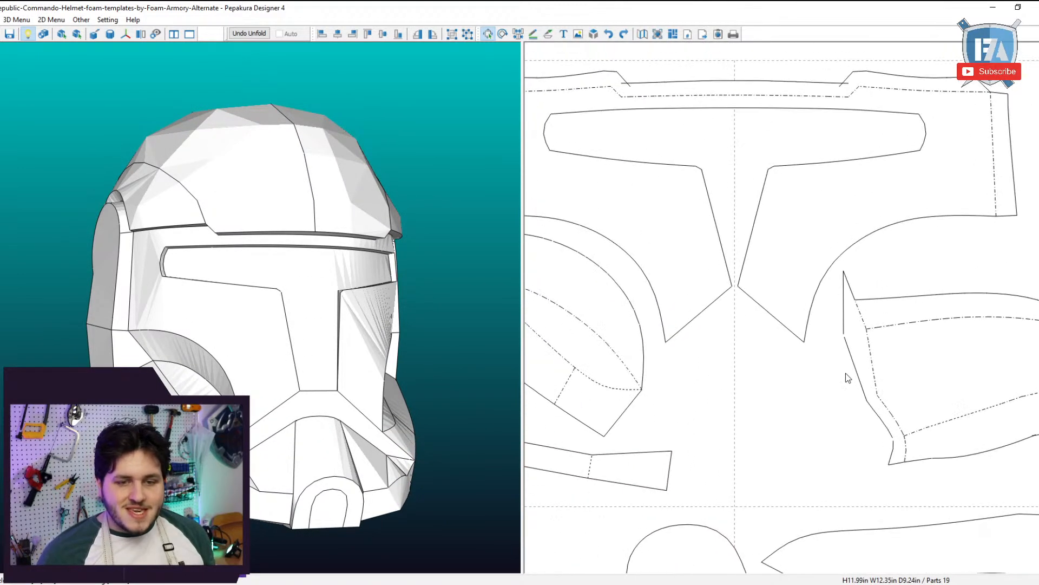
left_click(783, 239)
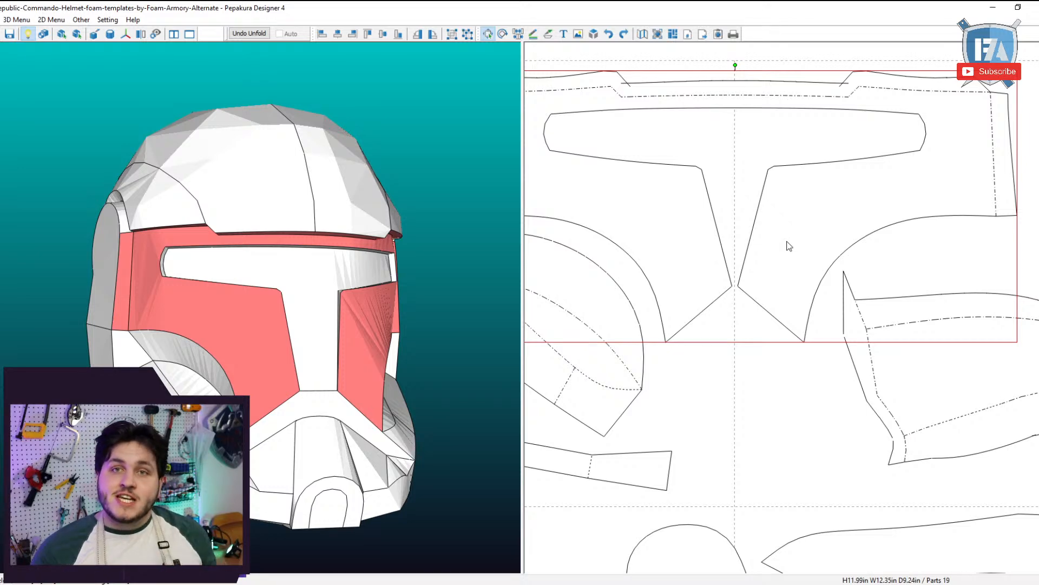
Examine the highlighted faceplate and the mouth and chin area below it, comparing the foam template with the low-poly model.
scroll(720, 332, "down", 3)
left_click_drag(360, 383, 387, 367)
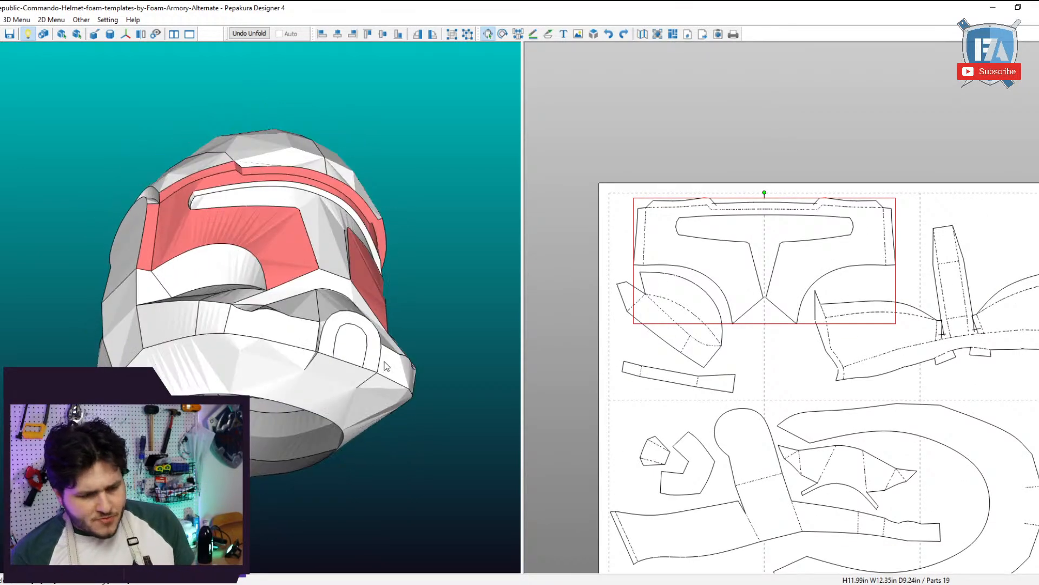
scroll(387, 367, "up", 3)
right_click_drag(387, 367, 393, 407)
scroll(392, 408, "down", 2)
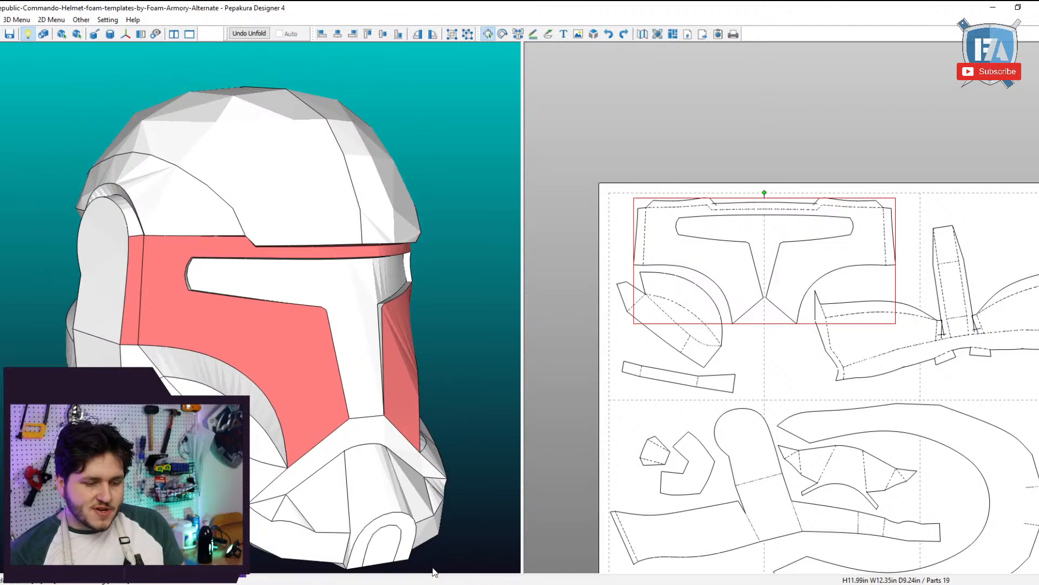
left_click_drag(385, 548, 149, 360)
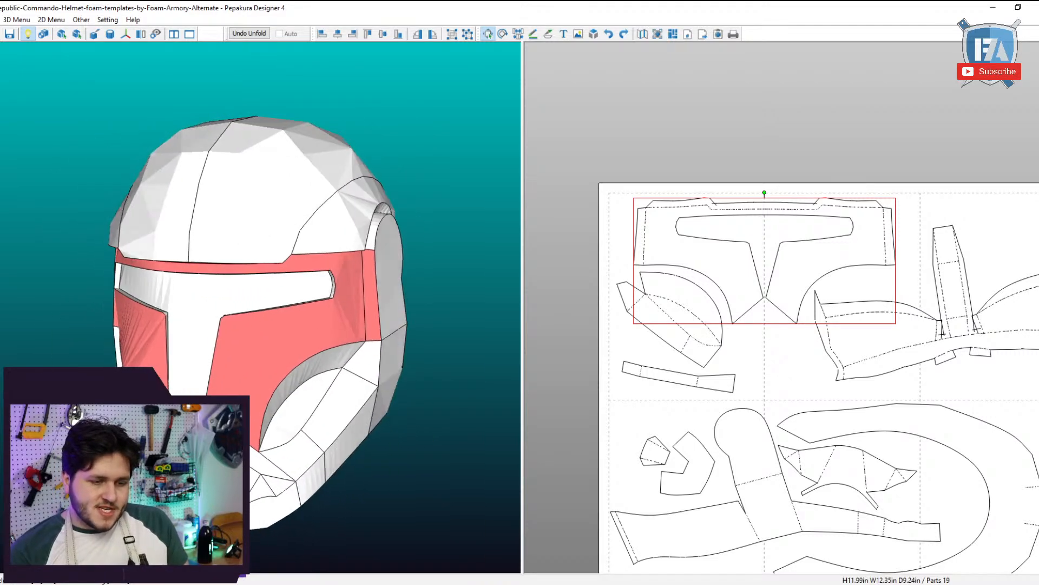
left_click_drag(232, 488, 314, 480)
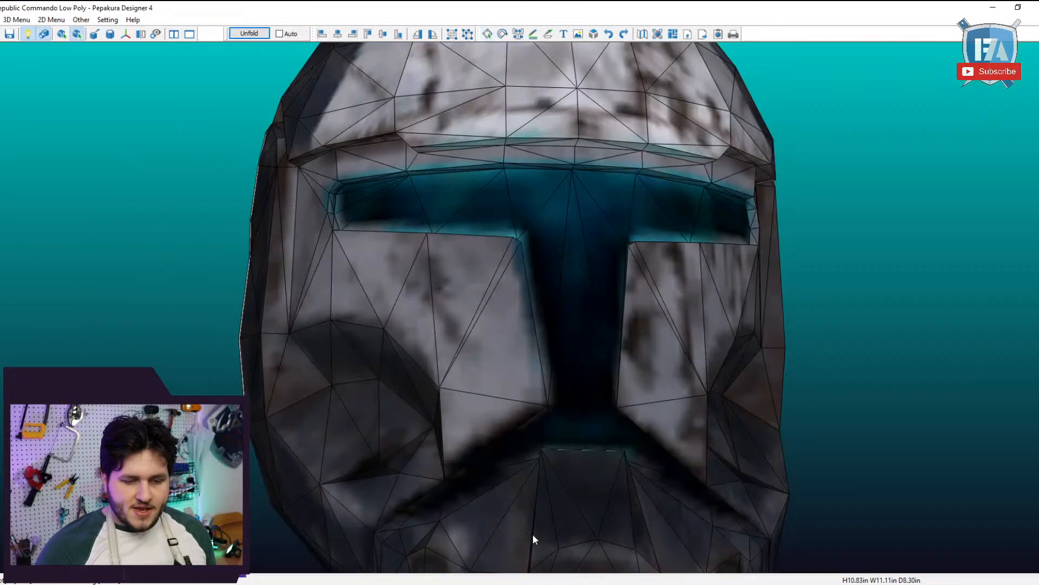
left_click_drag(533, 533, 647, 494)
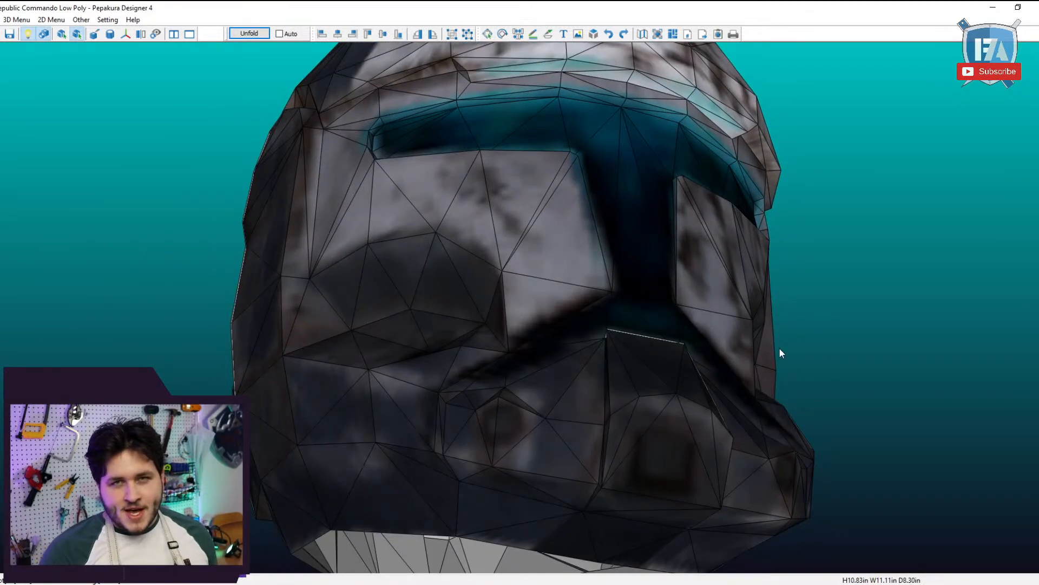
left_click_drag(677, 464, 663, 493)
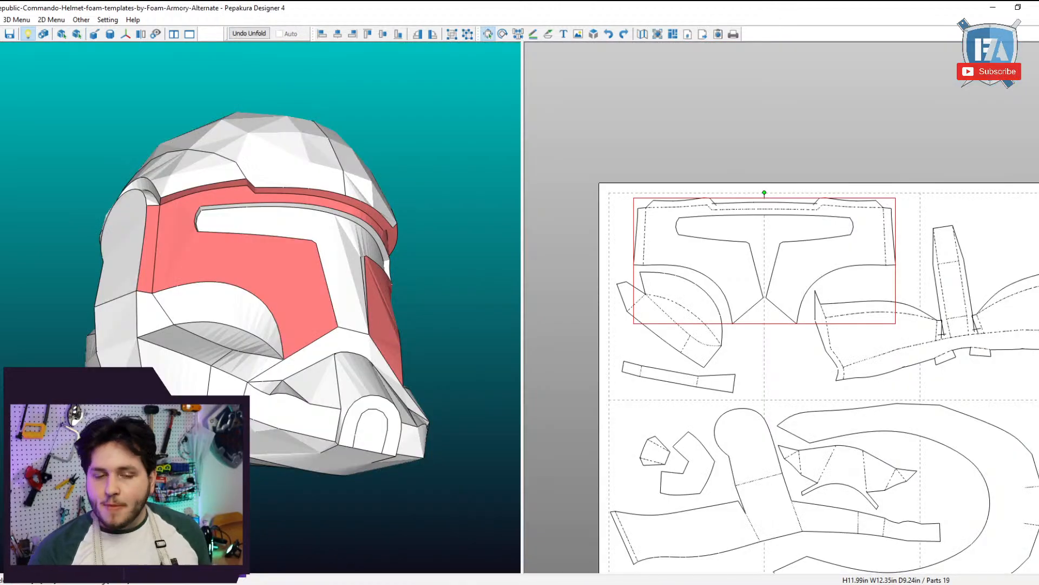
scroll(361, 460, "down", 1)
scroll(361, 460, "up", 6)
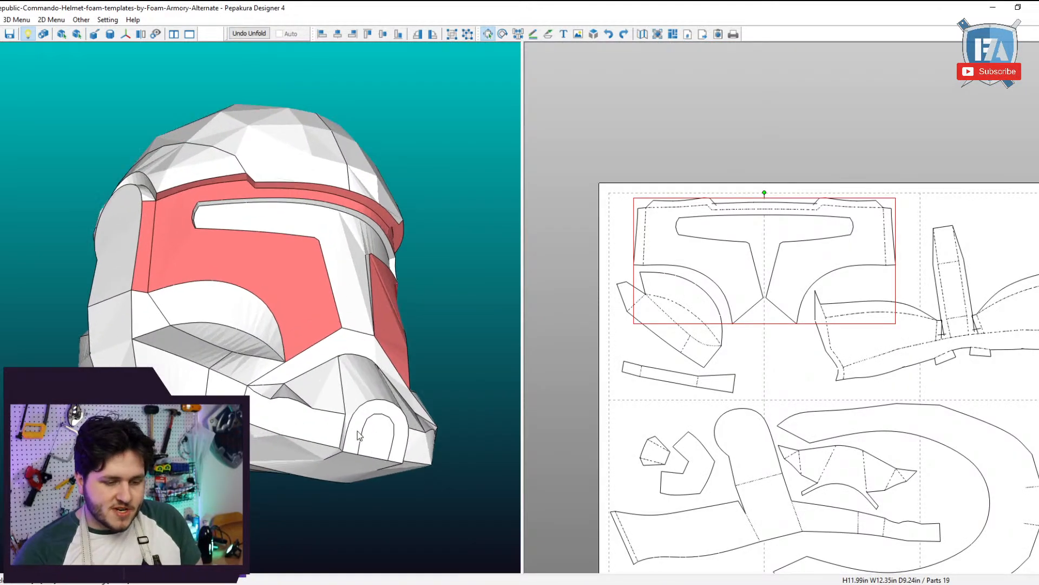
right_click_drag(359, 438, 343, 456)
scroll(343, 460, "up", 2)
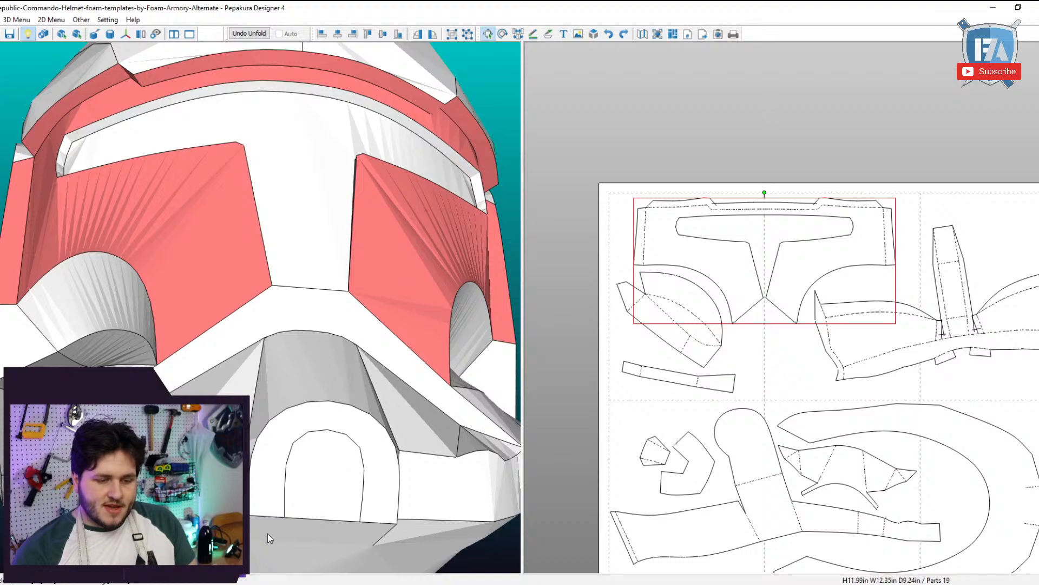
Examine the foam-template helmet from the front and sides, along with the rounded mouth tab on its curved 2D pattern piece.
scroll(255, 499, "up", 3)
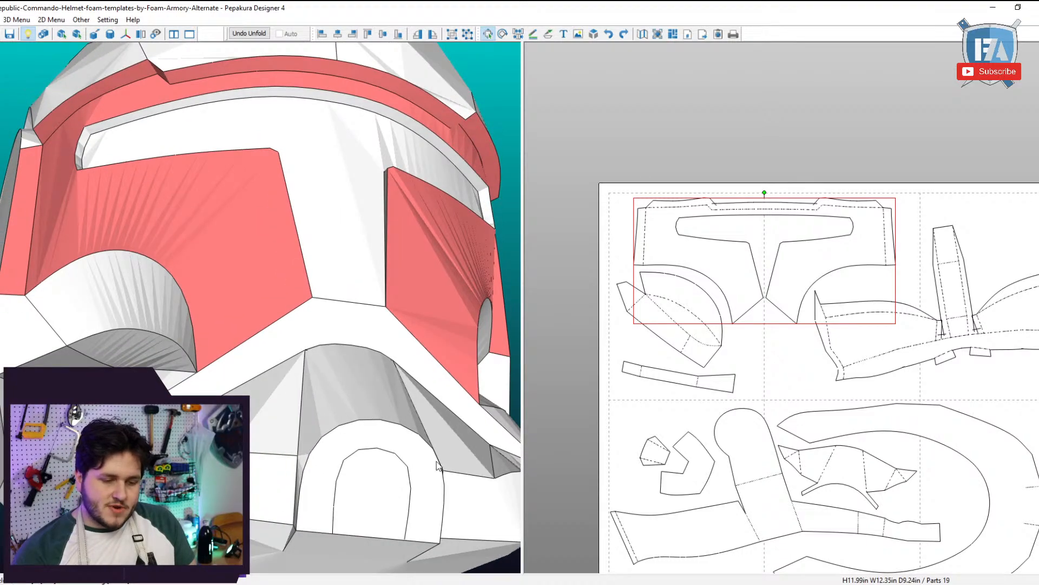
scroll(440, 466, "down", 4)
scroll(463, 528, "down", 4)
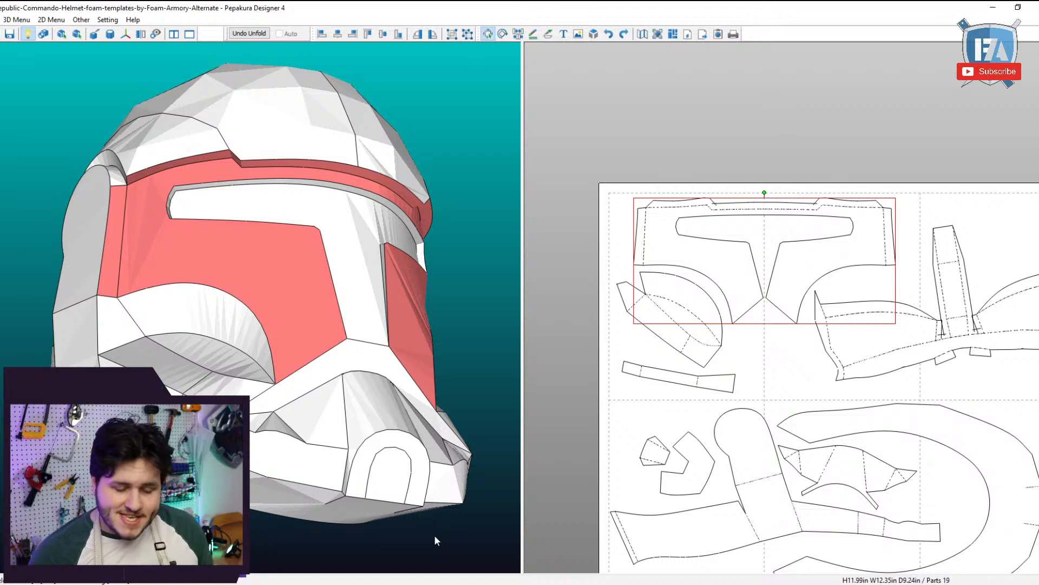
left_click_drag(434, 535, 700, 428)
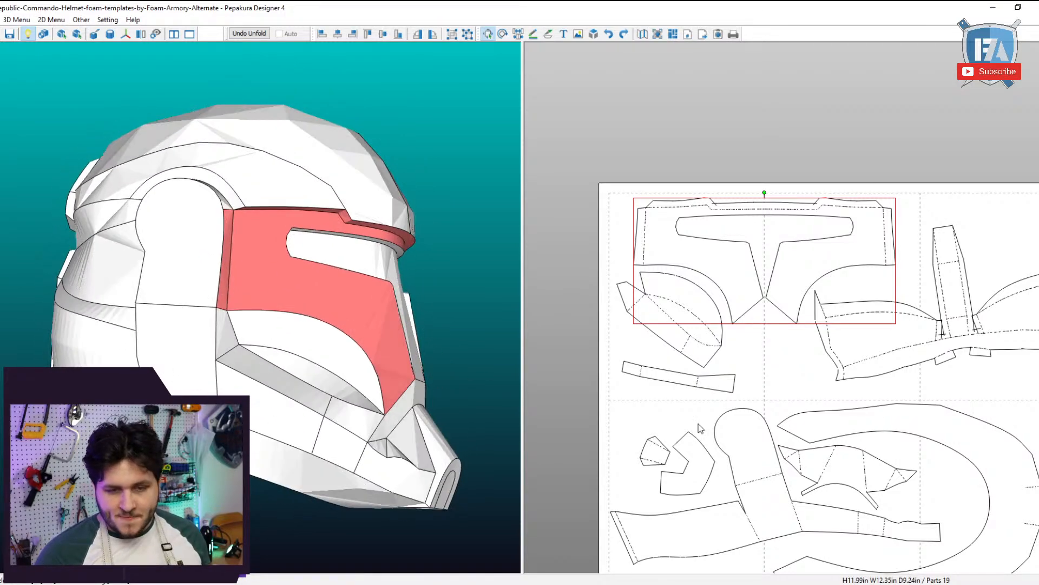
scroll(700, 428, "down", 2)
scroll(834, 482, "up", 6)
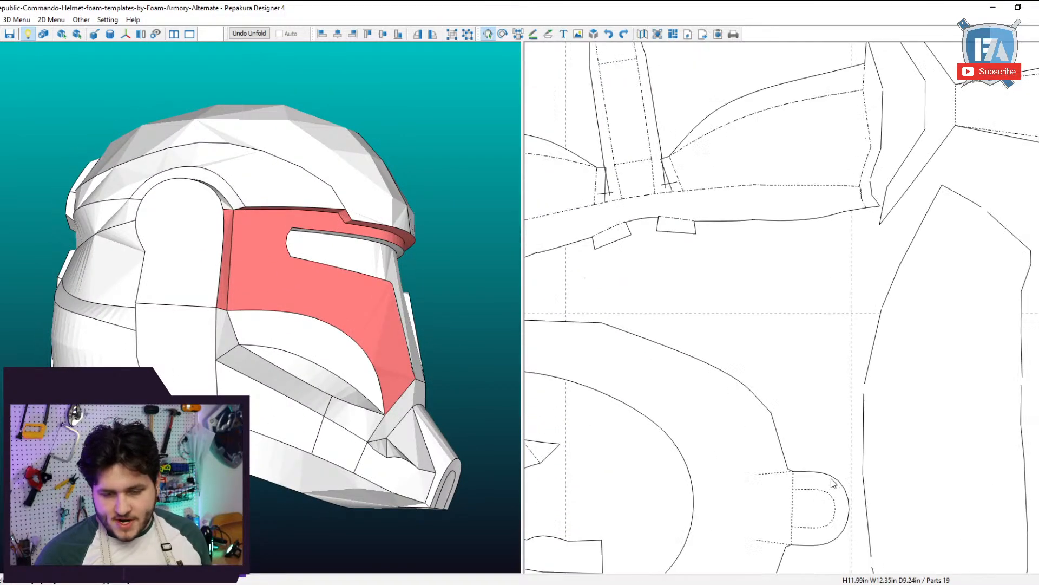
middle_click_drag(832, 480, 842, 372)
right_click_drag(155, 323, 397, 123)
right_click_drag(329, 233, 356, 343)
right_click_drag(223, 282, 377, 300)
right_click_drag(241, 308, 264, 385)
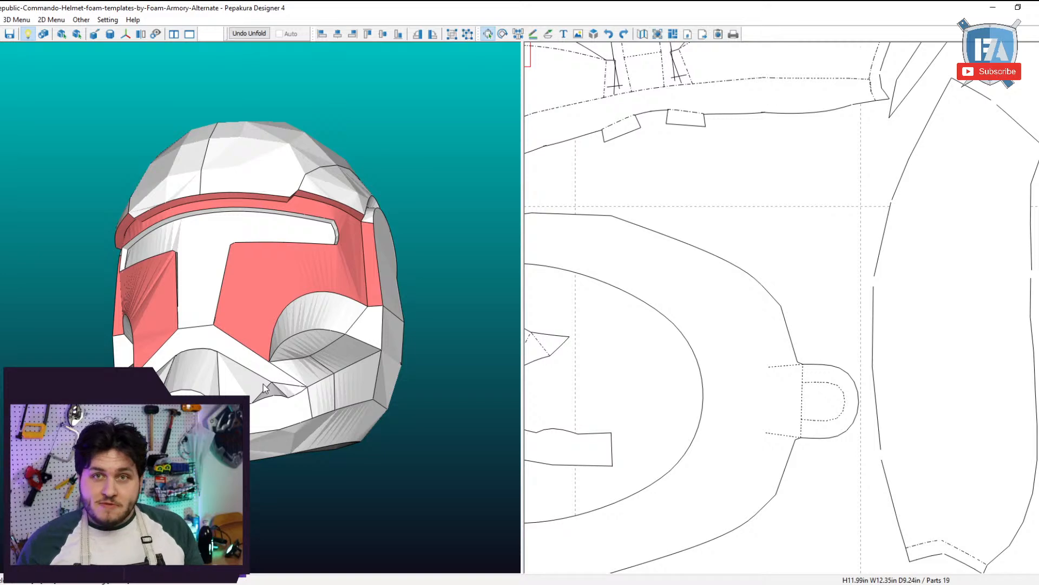
Switch to the Republic Commando Low Poly helmet and hide its surface texture to expose the plain polygon faces and edges.
left_click(521, 583)
scroll(523, 459, "down", 1)
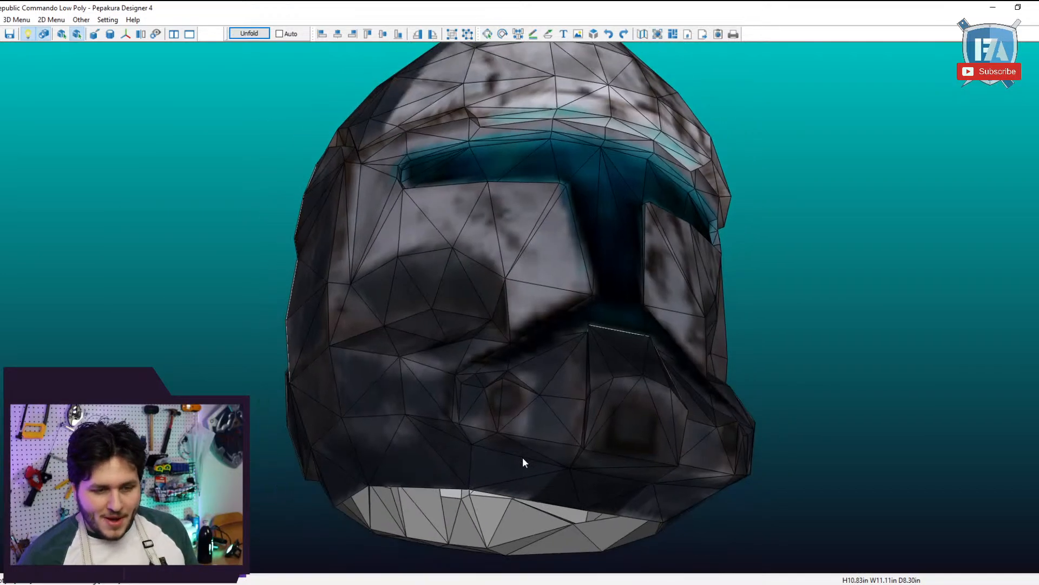
scroll(523, 457, "down", 3)
left_click_drag(595, 345, 557, 362)
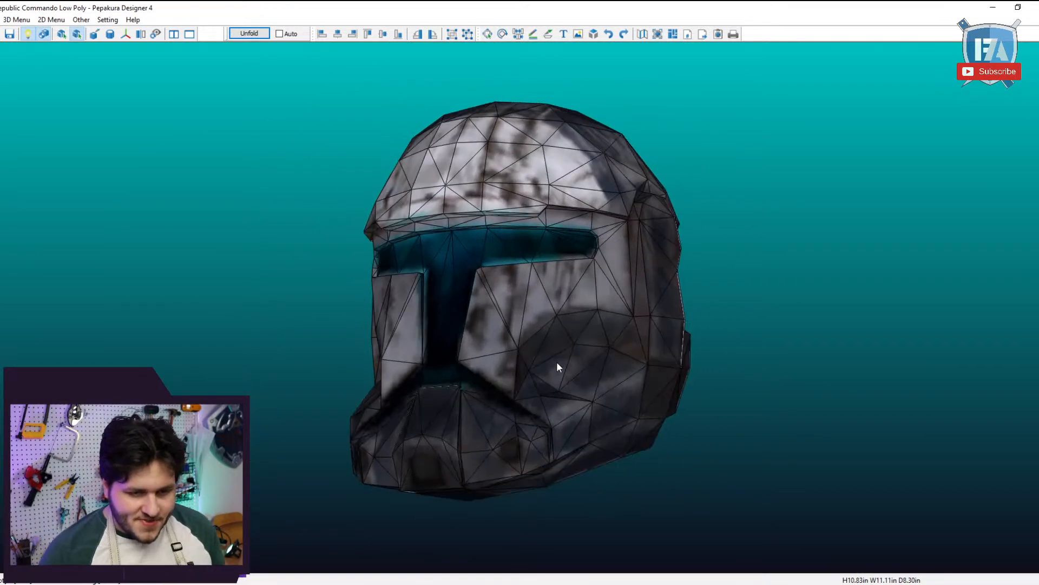
scroll(557, 362, "up", 1)
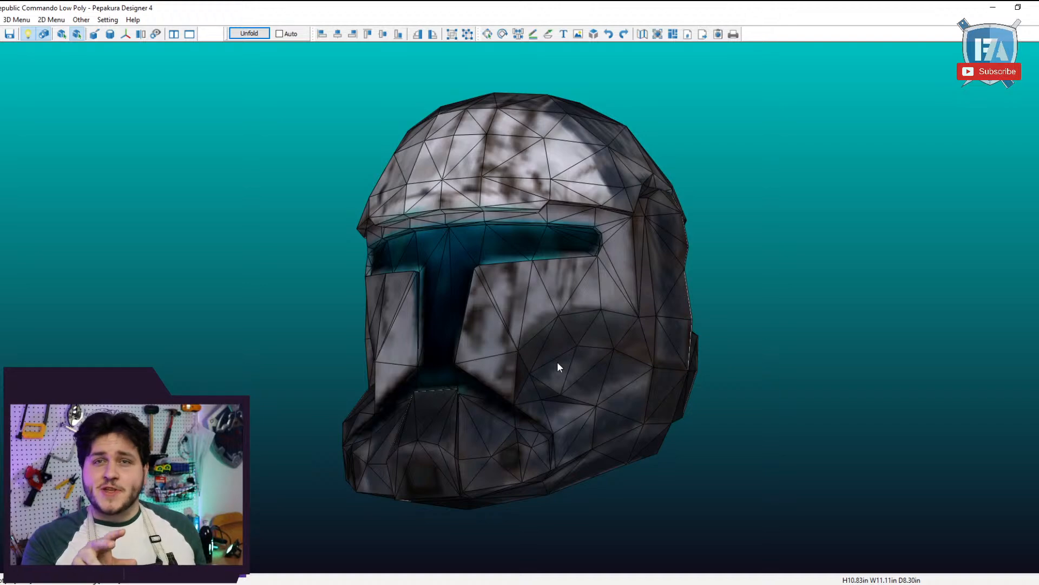
scroll(557, 362, "up", 1)
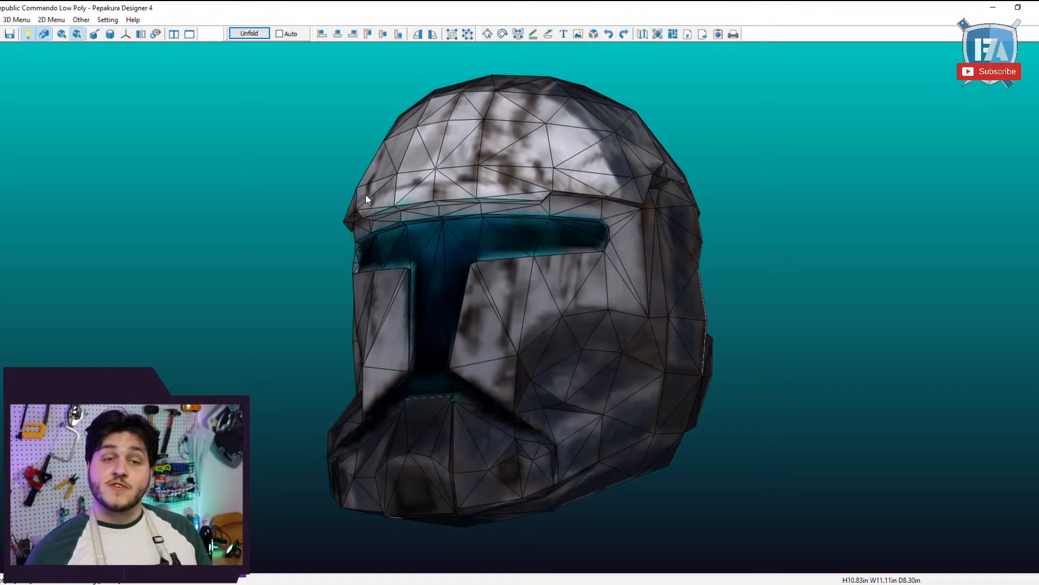
left_click_drag(437, 191, 394, 259)
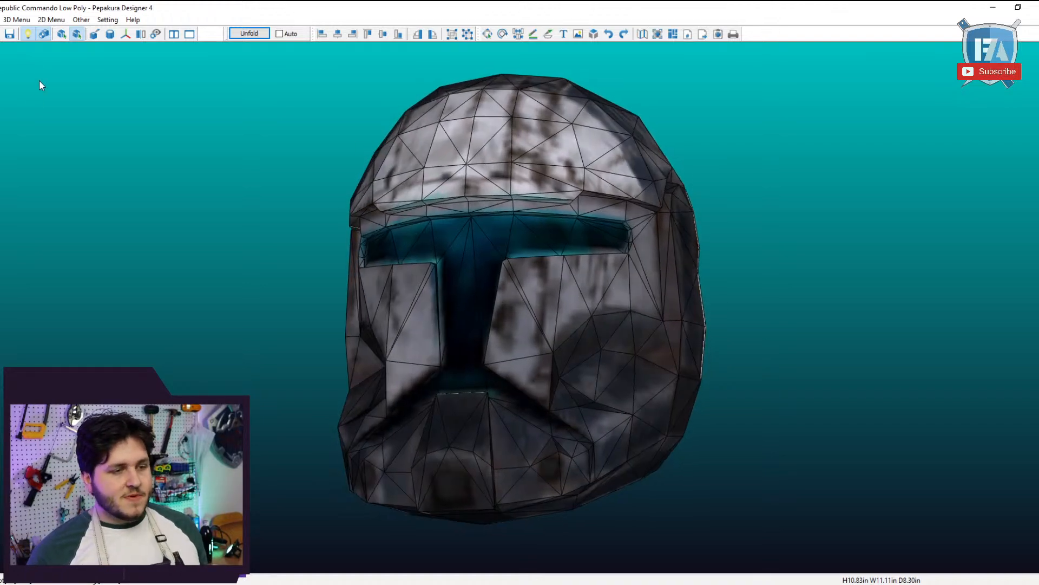
left_click(43, 35)
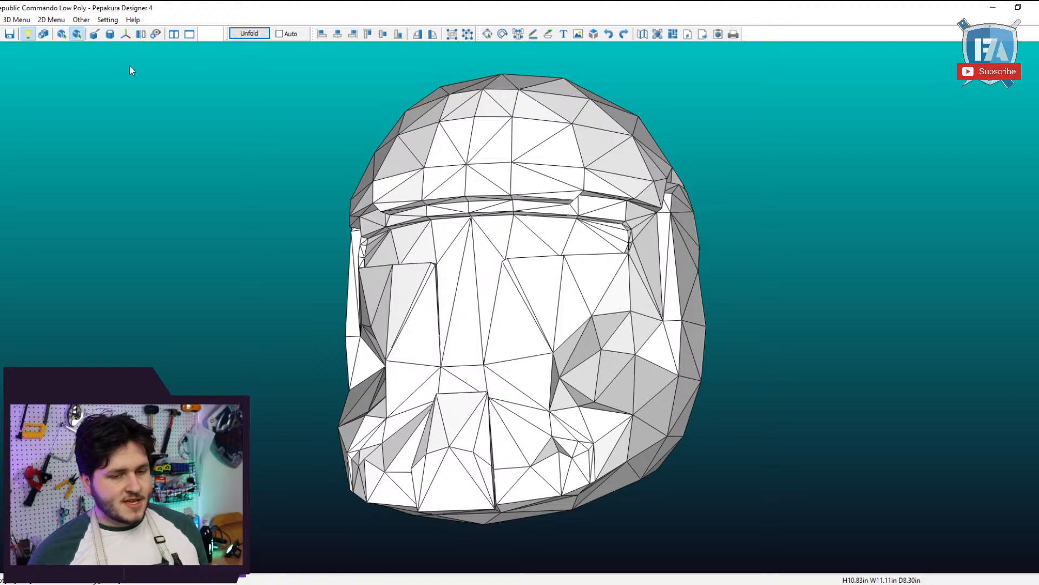
scroll(525, 318, "up", 2)
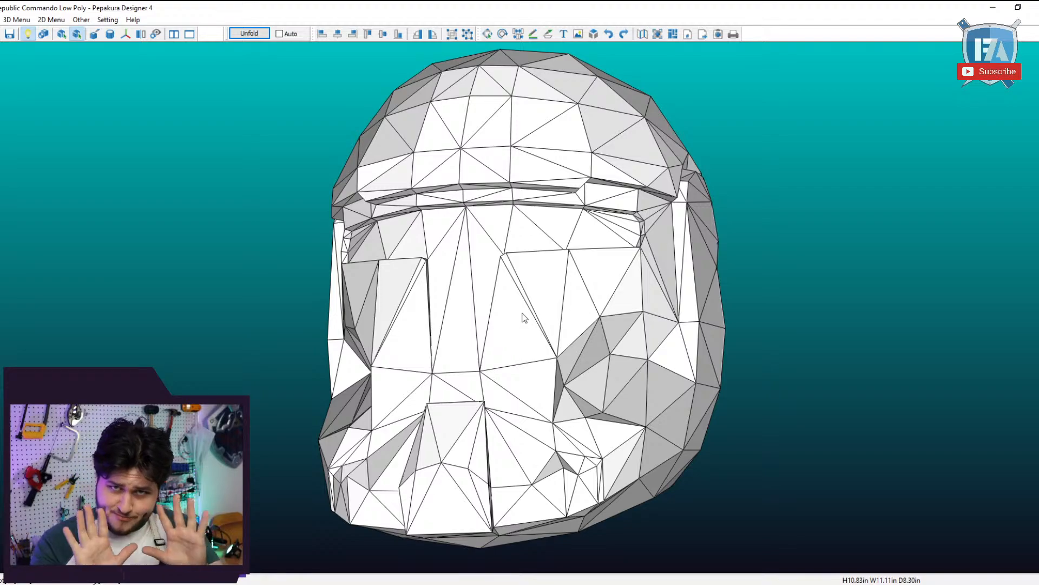
left_click_drag(514, 310, 639, 310)
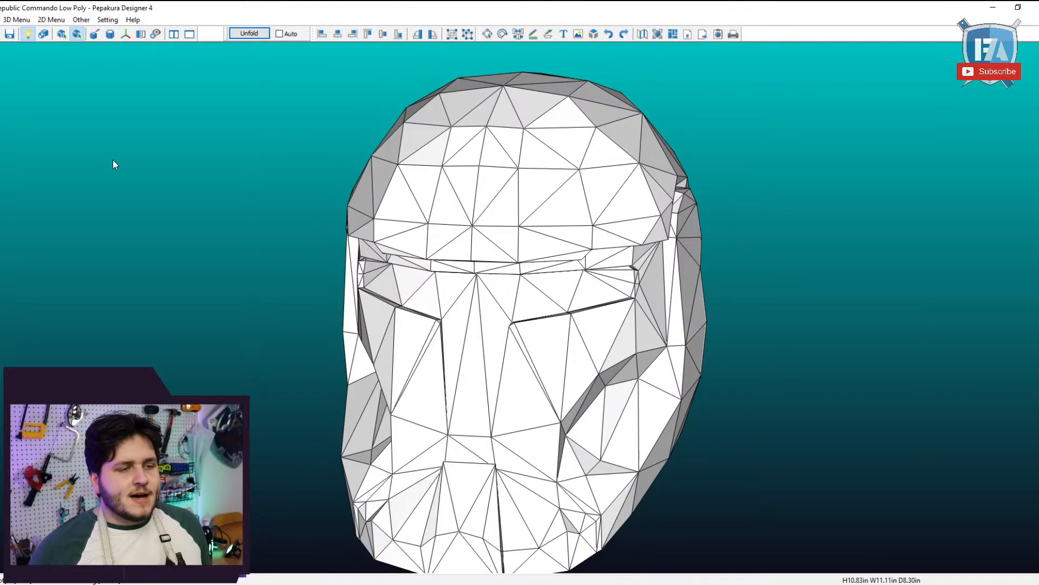
Enter Edit Model mode to review the vertex and edge editing tools, and leave it without changing the helmet.
left_click(23, 21)
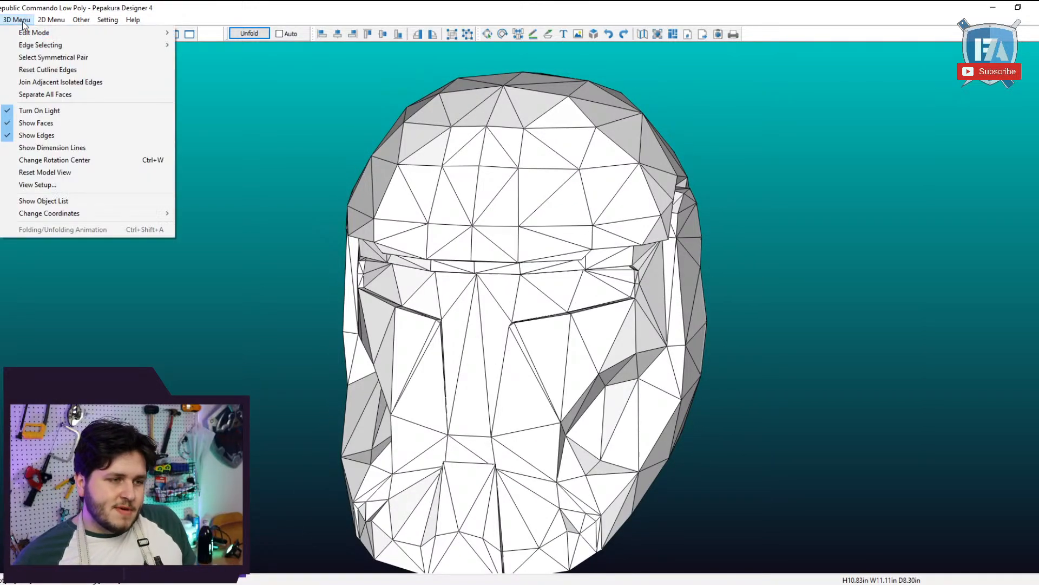
mouse_move(50, 36)
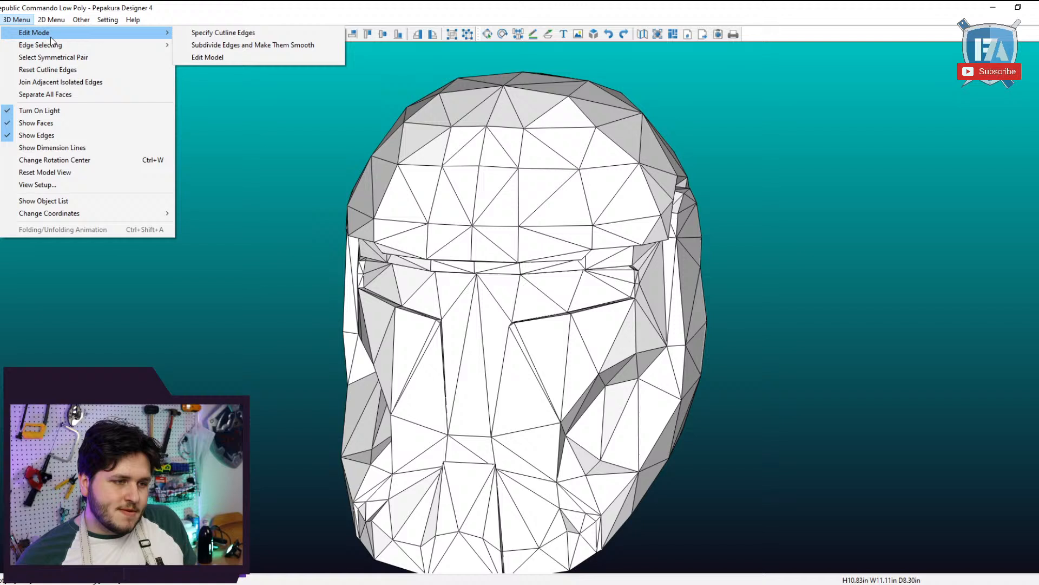
left_click(235, 61)
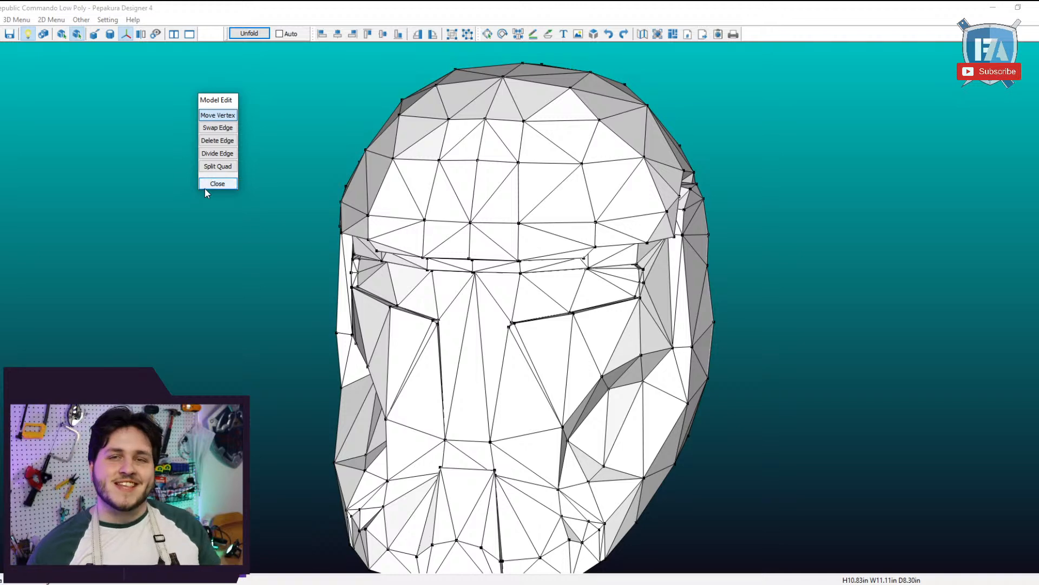
left_click(227, 185)
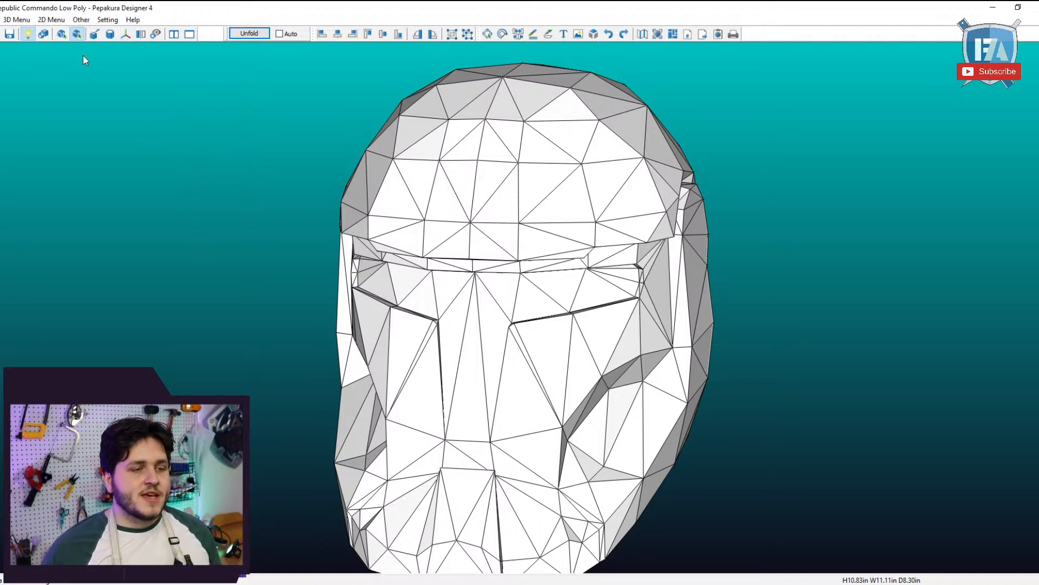
Start Subdivide Edges and Make Them Smooth and select the four edges along the upper rim of the helmet's left cheek recess.
left_click(16, 19)
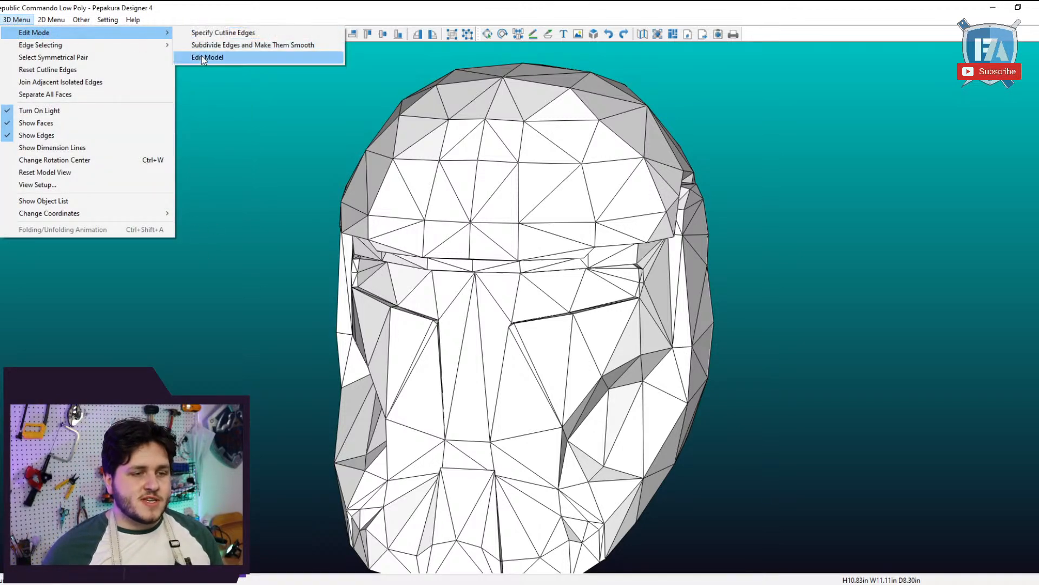
left_click(228, 45)
scroll(533, 317, "up", 2)
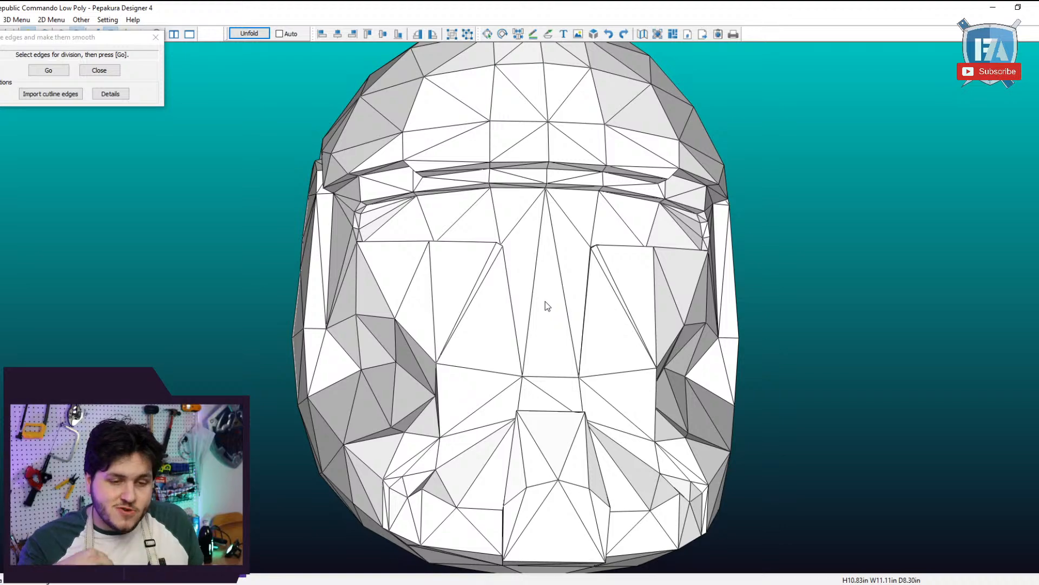
left_click_drag(545, 301, 539, 455)
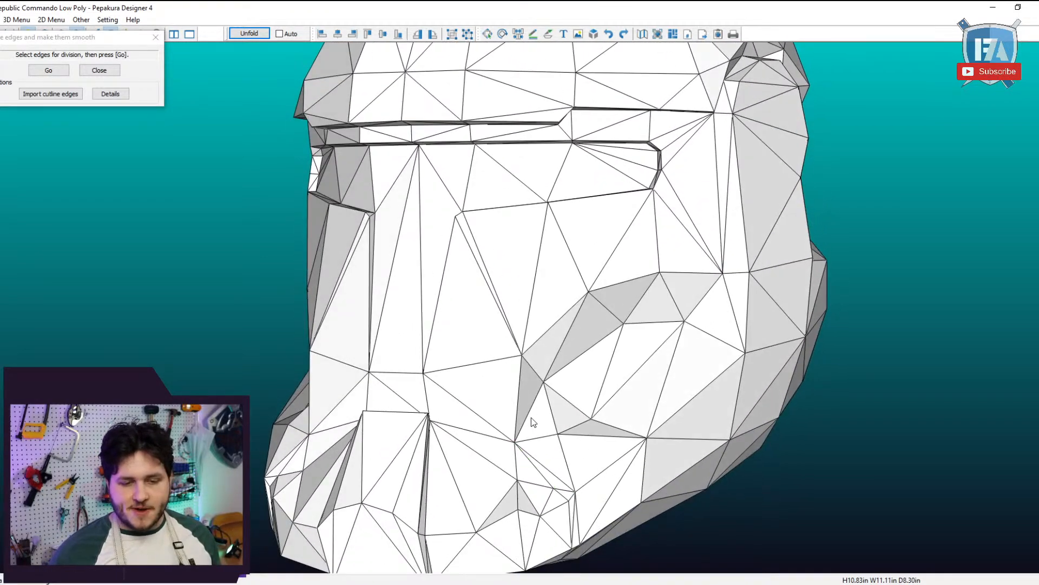
left_click(519, 379)
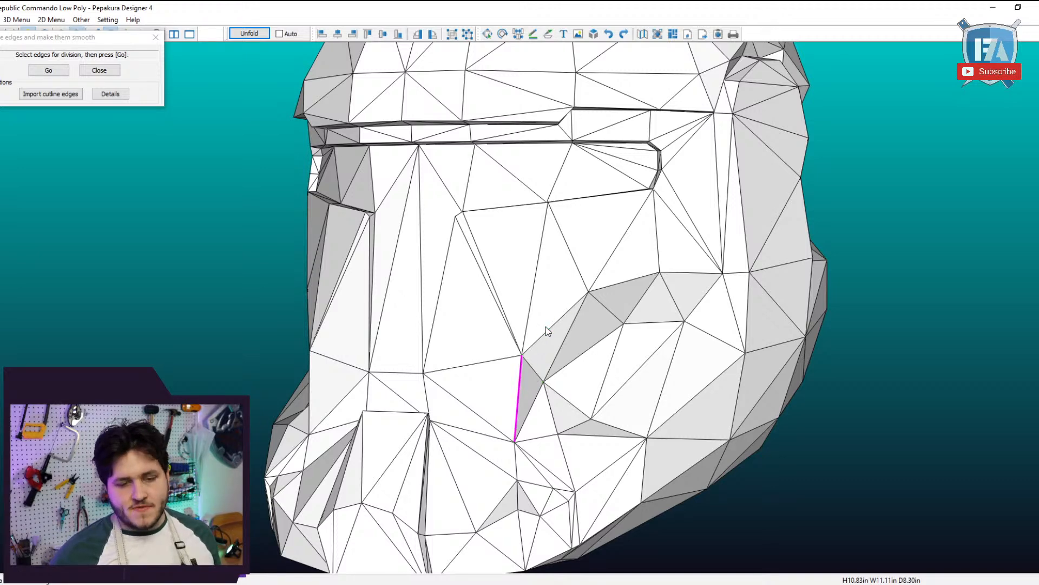
left_click(564, 314)
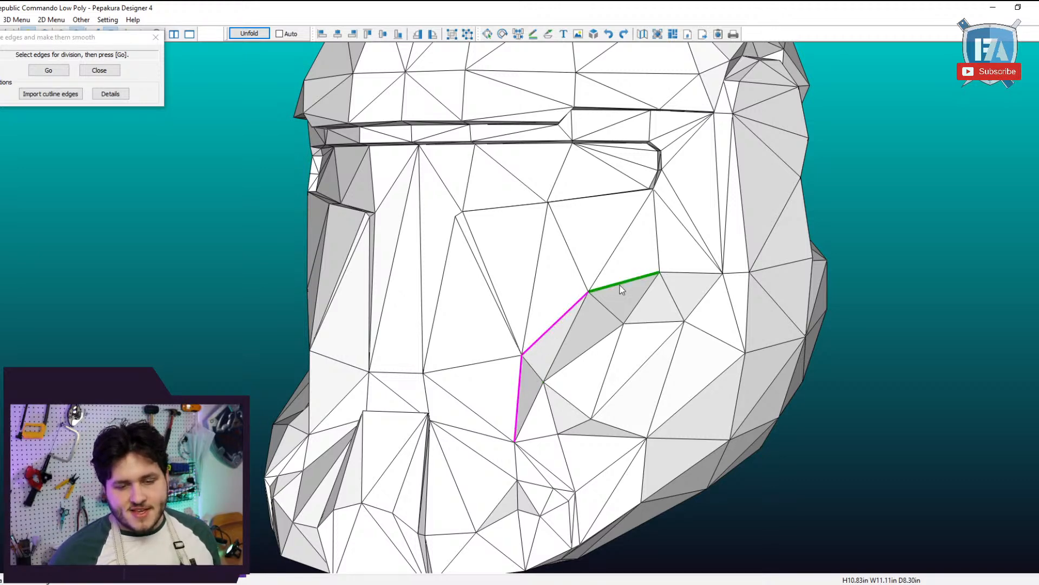
left_click(628, 282)
left_click(704, 273)
Add the four matching upper rim edges of the helmet's right cheek recess to the subdivision selection.
right_click_drag(706, 277, 789, 347)
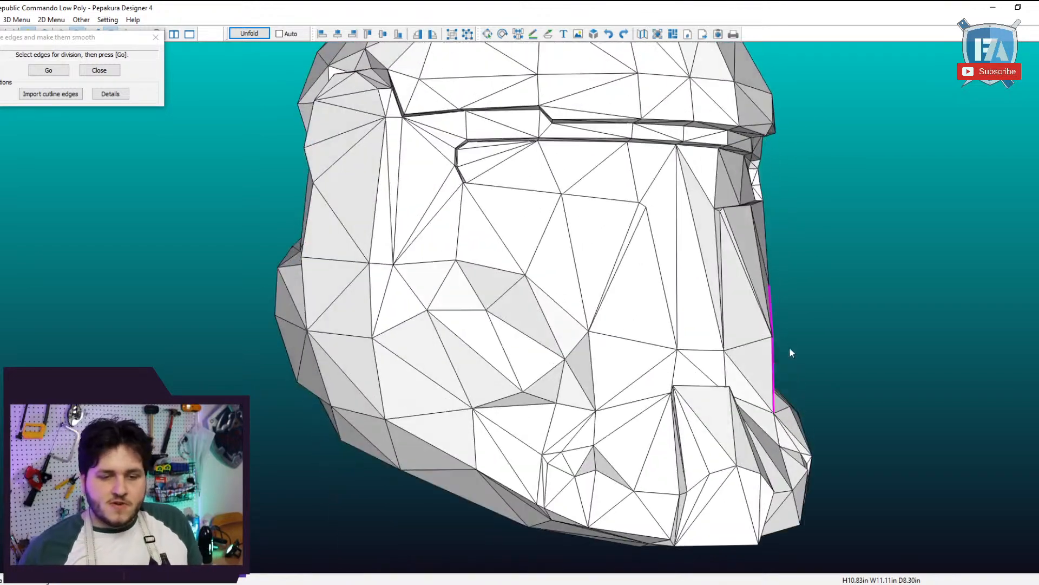
left_click(593, 380)
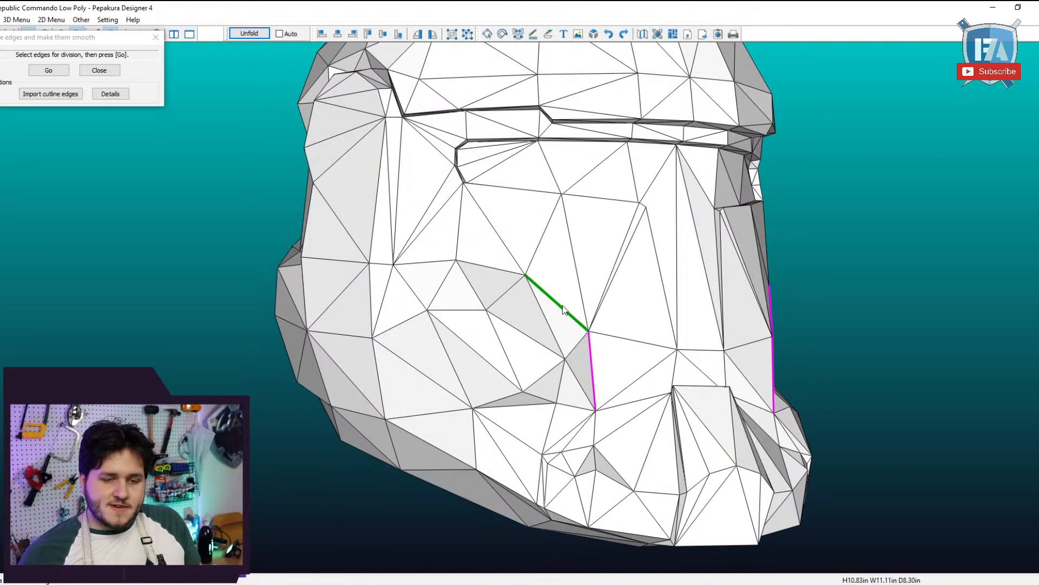
left_click(563, 304)
left_click(484, 267)
left_click(425, 262)
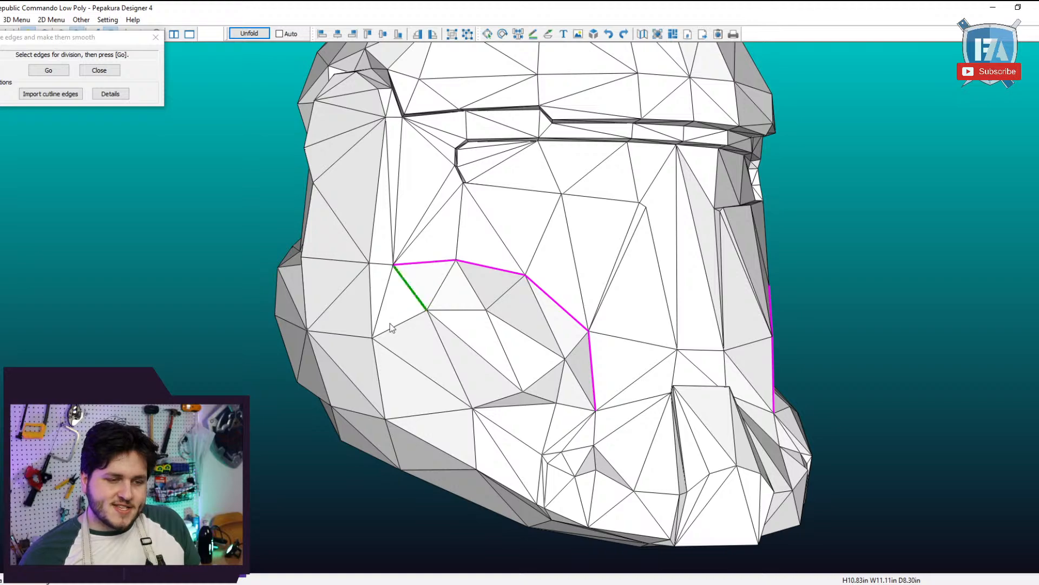
Try subdividing and smoothing the selected cheek rim edges, inspect the curves and surrounding facets from several angles, and undo the subdivision.
left_click(48, 71)
right_click_drag(664, 335, 641, 343)
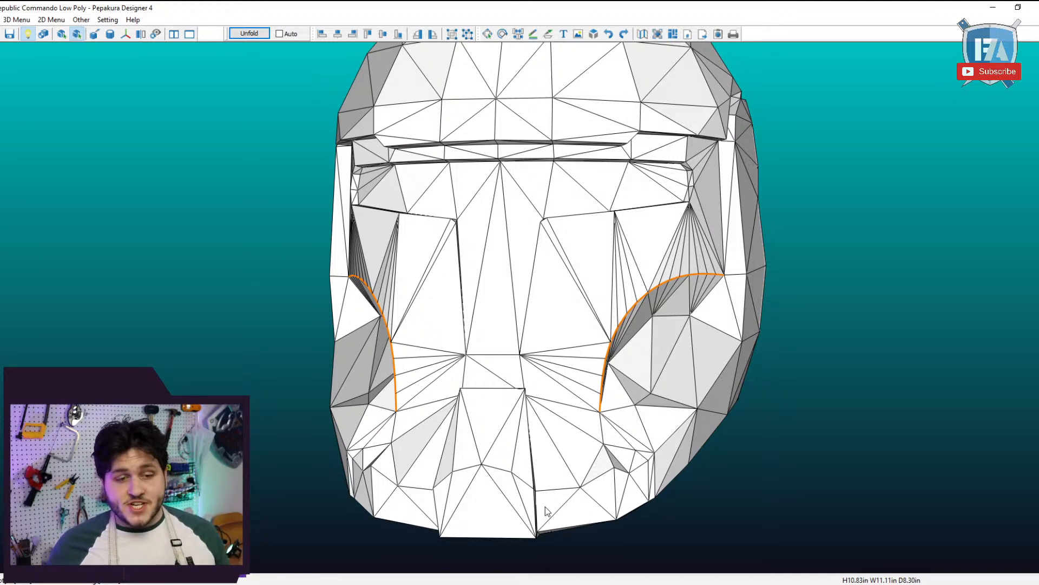
right_click_drag(631, 478, 563, 401)
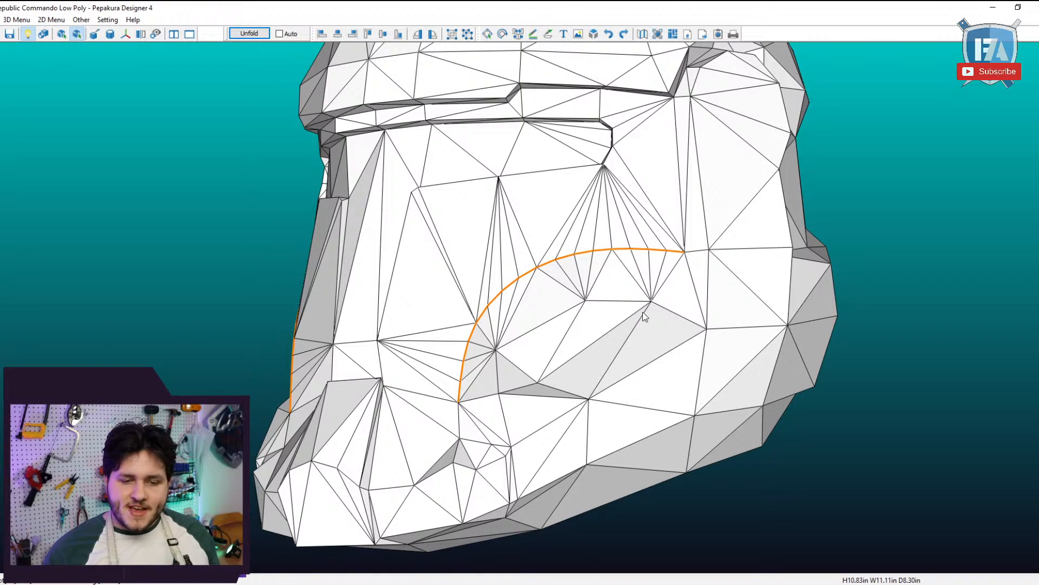
right_click_drag(642, 312, 668, 325)
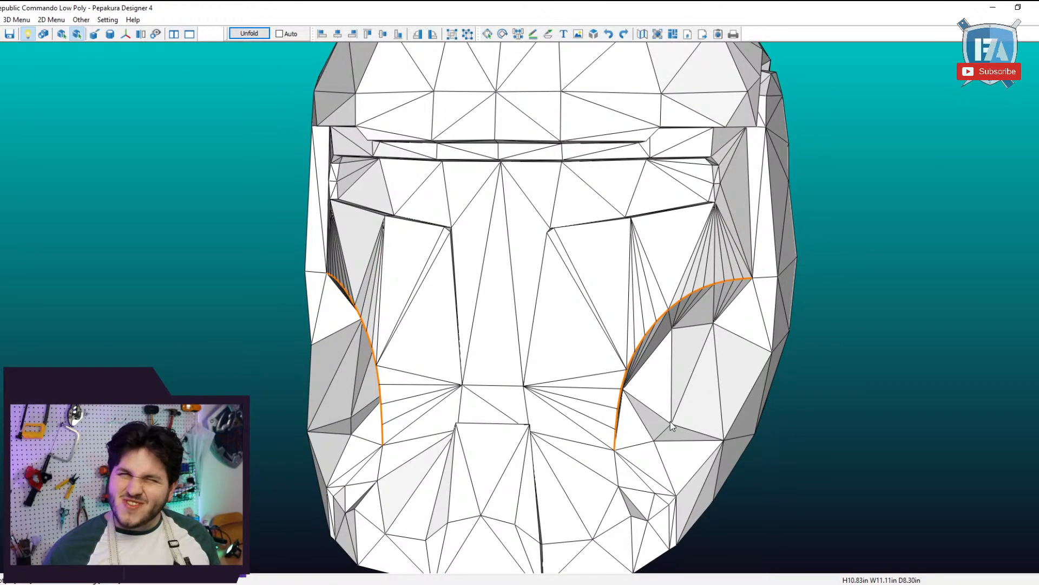
right_click_drag(672, 426, 683, 344)
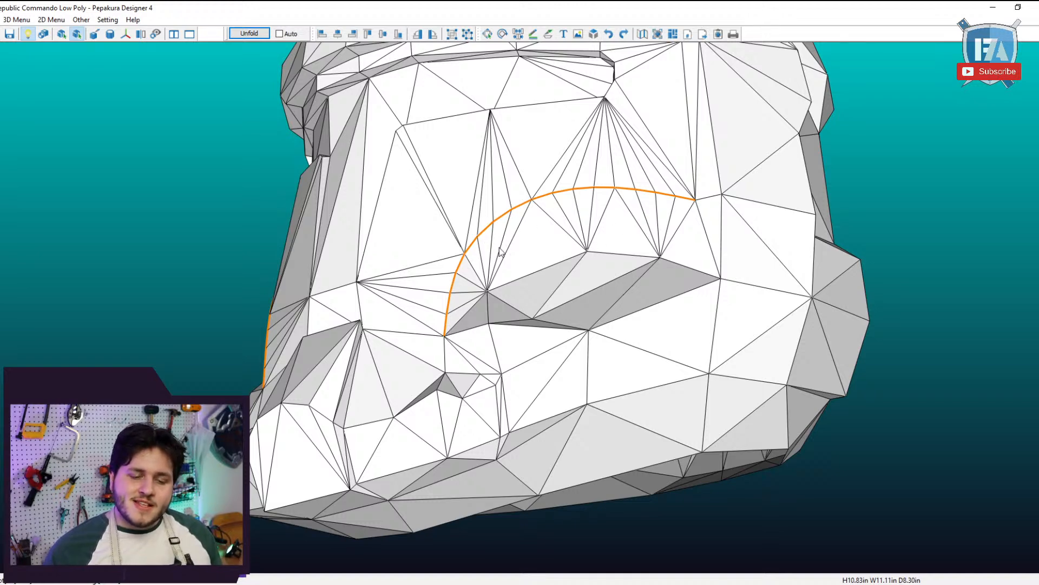
right_click_drag(494, 270, 502, 285)
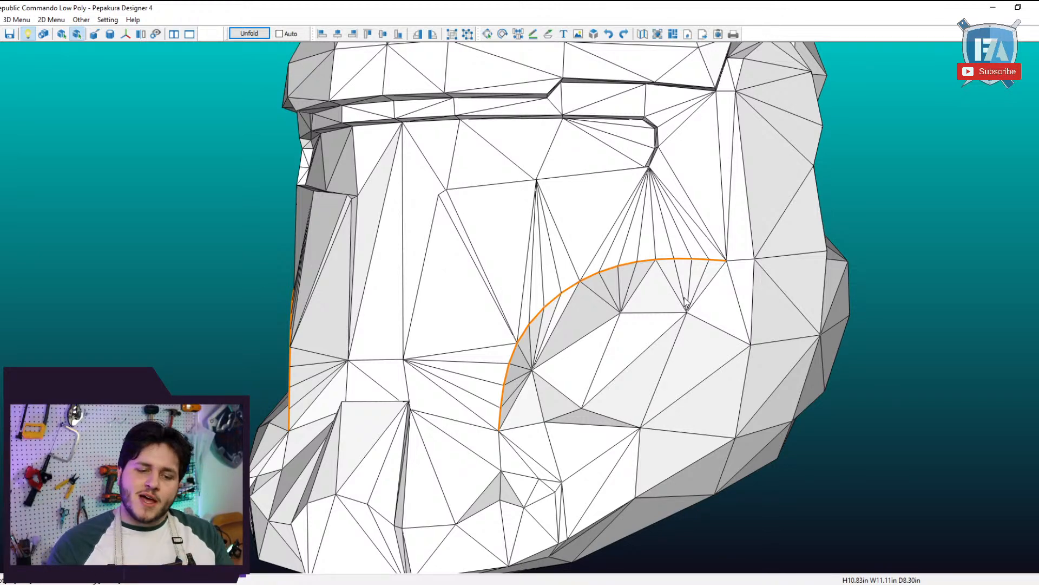
key("ctrl+z")
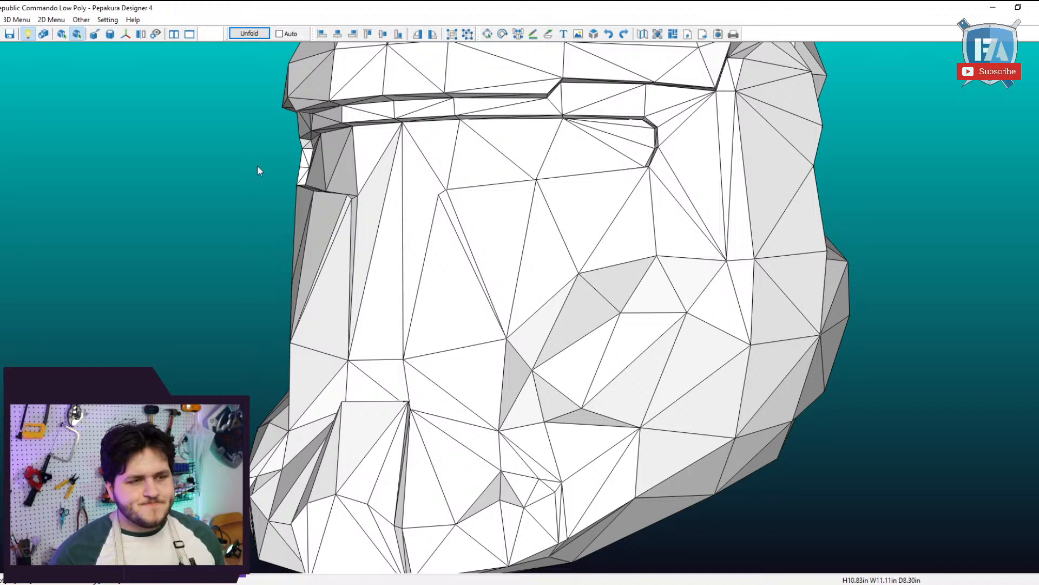
Restart Subdivide Edges and Make Them Smooth and add the three inner edges of the left cheek recess to the selection.
left_click(16, 20)
mouse_move(135, 32)
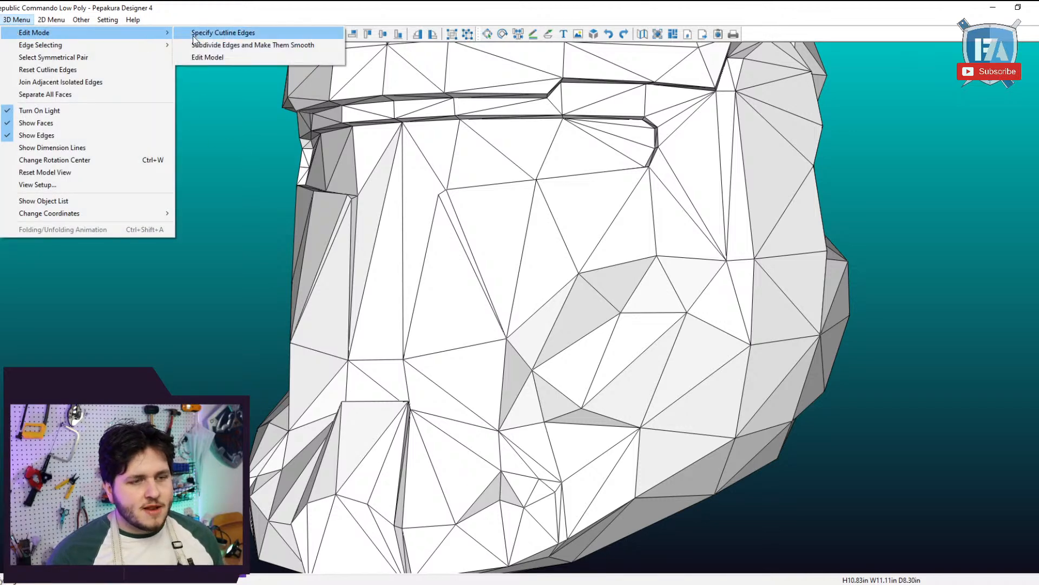
left_click(198, 45)
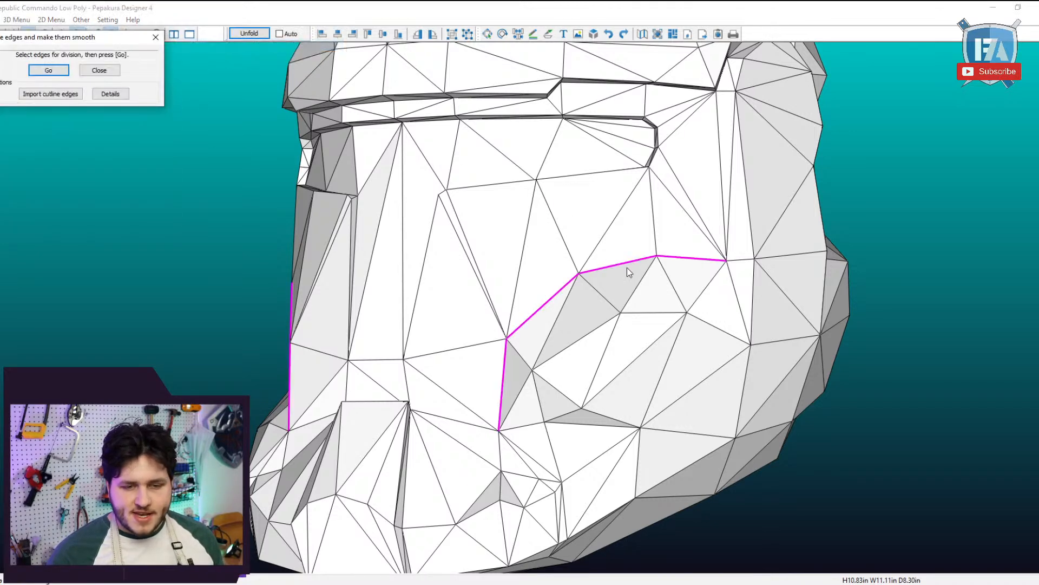
left_click(656, 313)
left_click(588, 335)
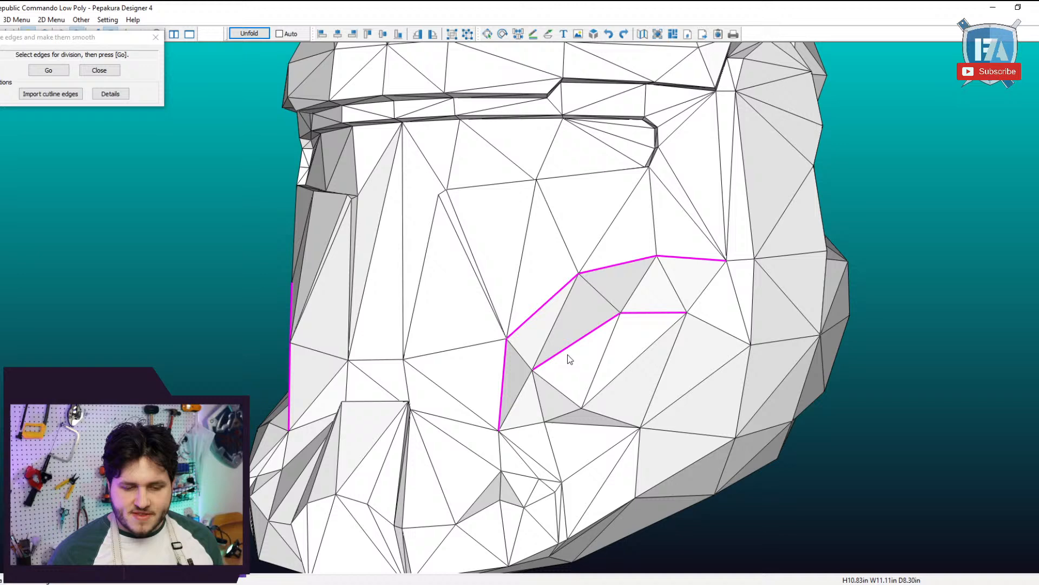
left_click(517, 396)
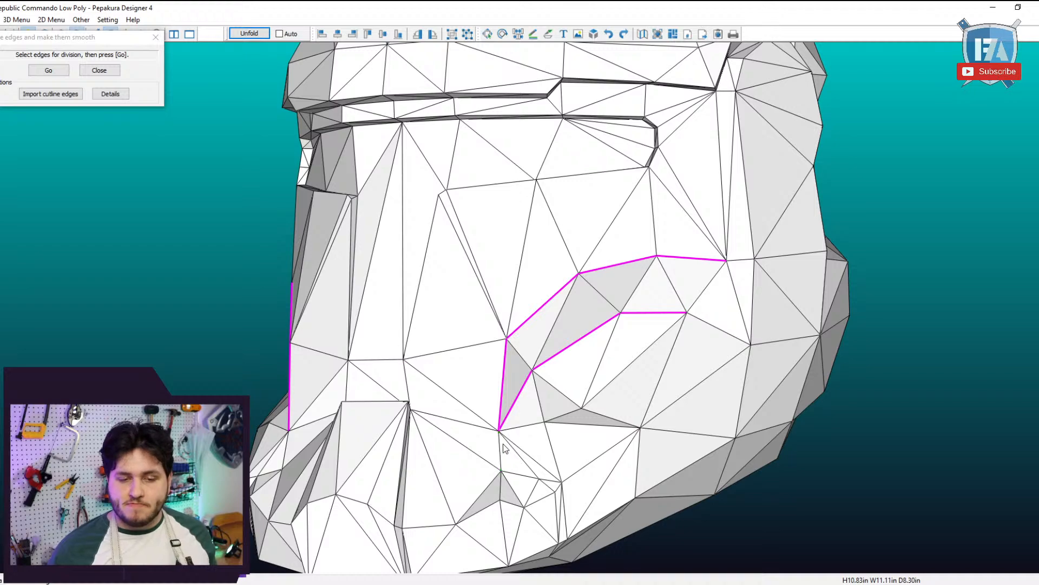
Try subdividing and smoothing the selected upper and inner cheek recess edges, inspect the curves from the front and side, and undo the subdivision.
left_click(49, 71)
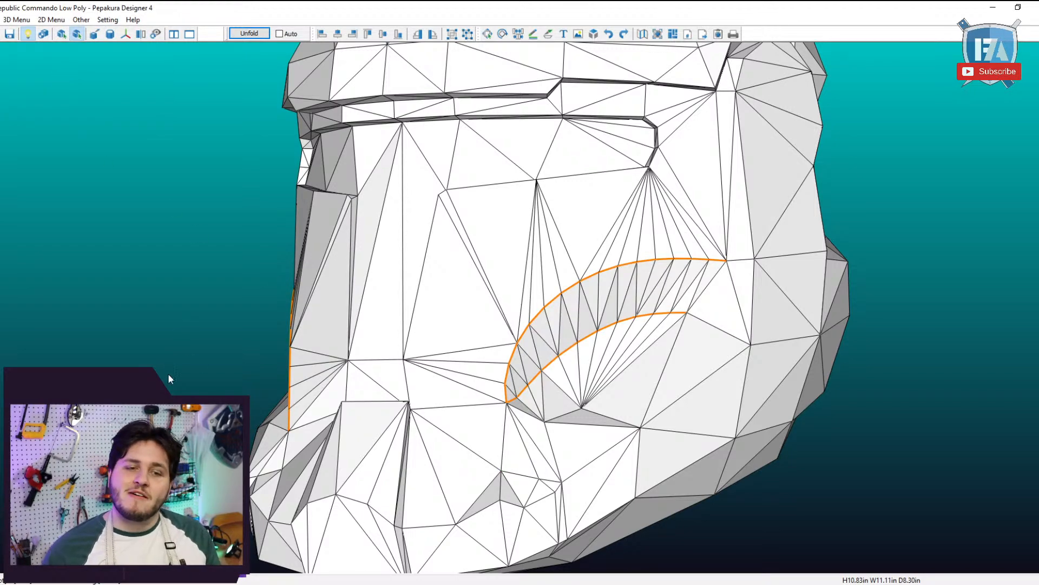
left_click_drag(483, 365, 534, 410)
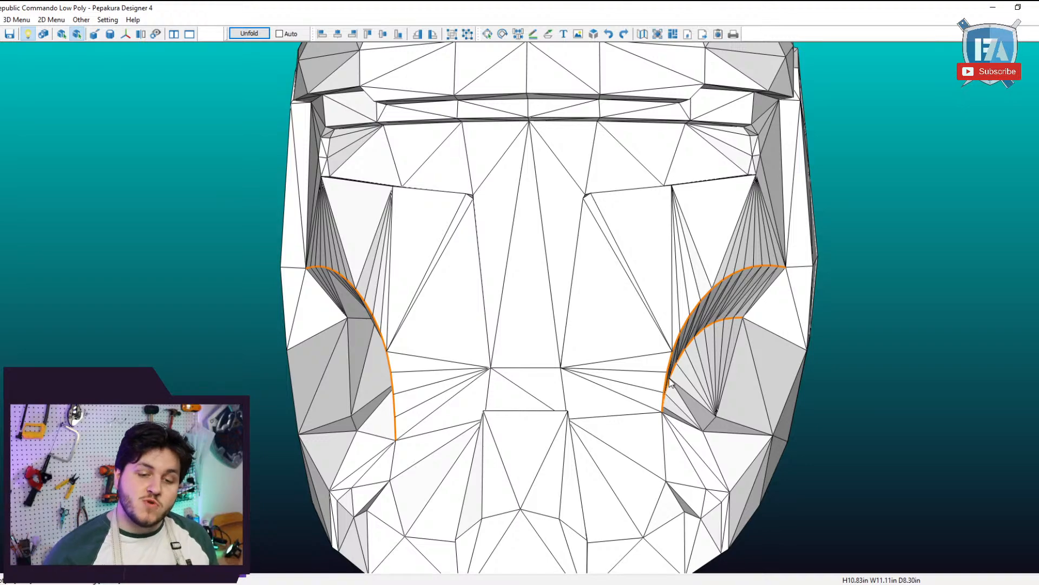
left_click_drag(670, 383, 390, 353)
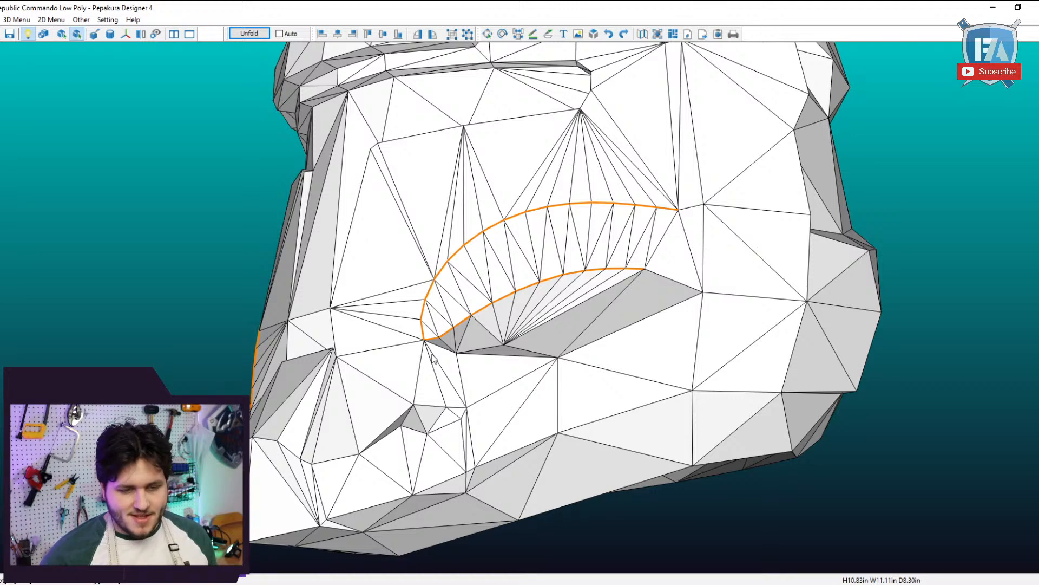
key("ctrl+z")
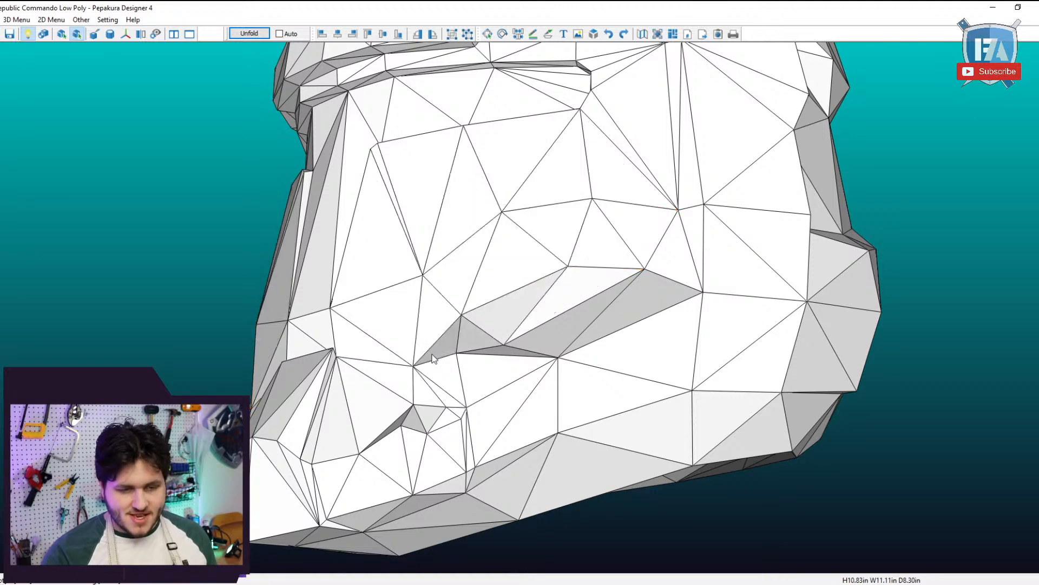
Restart Subdivide Edges and Make Them Smooth and add the three lower edges that close the left cheek recess loop.
left_click(16, 20)
mouse_move(17, 33)
left_click(236, 49)
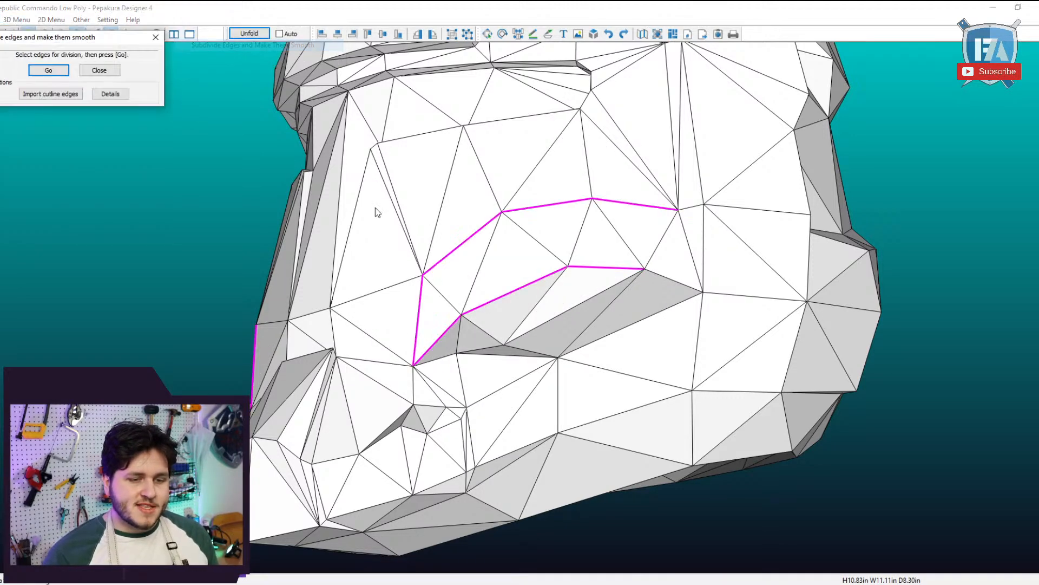
scroll(473, 407, "up", 1)
right_click_drag(472, 408, 472, 450)
middle_click_drag(472, 467, 470, 410)
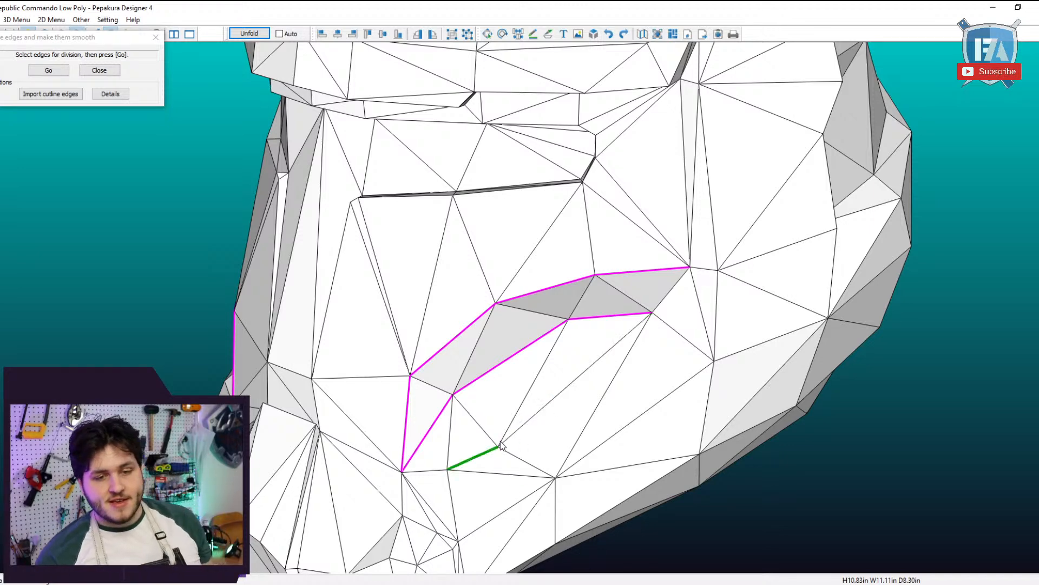
right_click_drag(479, 456, 511, 435)
left_click(467, 460)
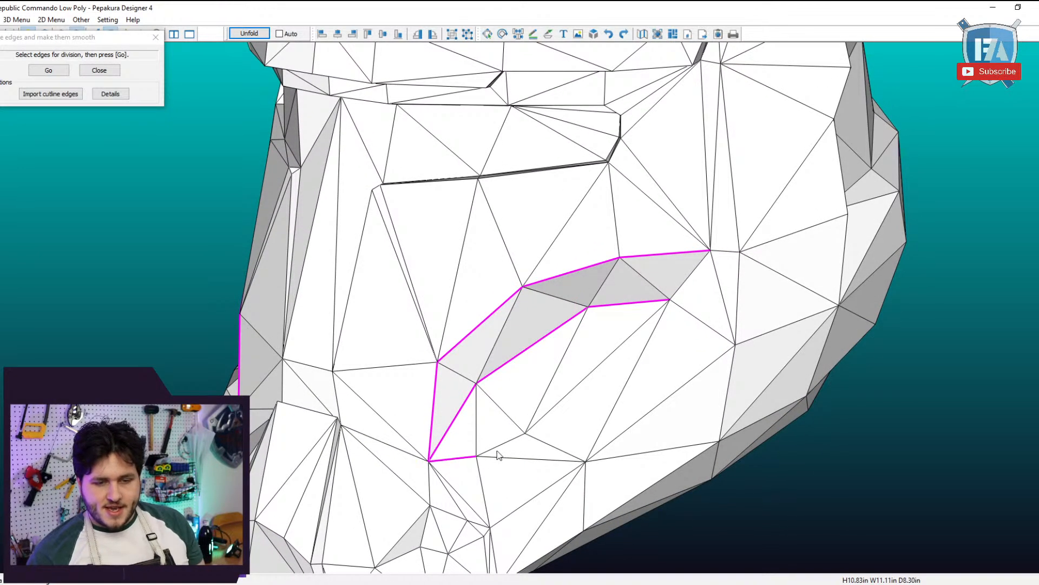
left_click(518, 437)
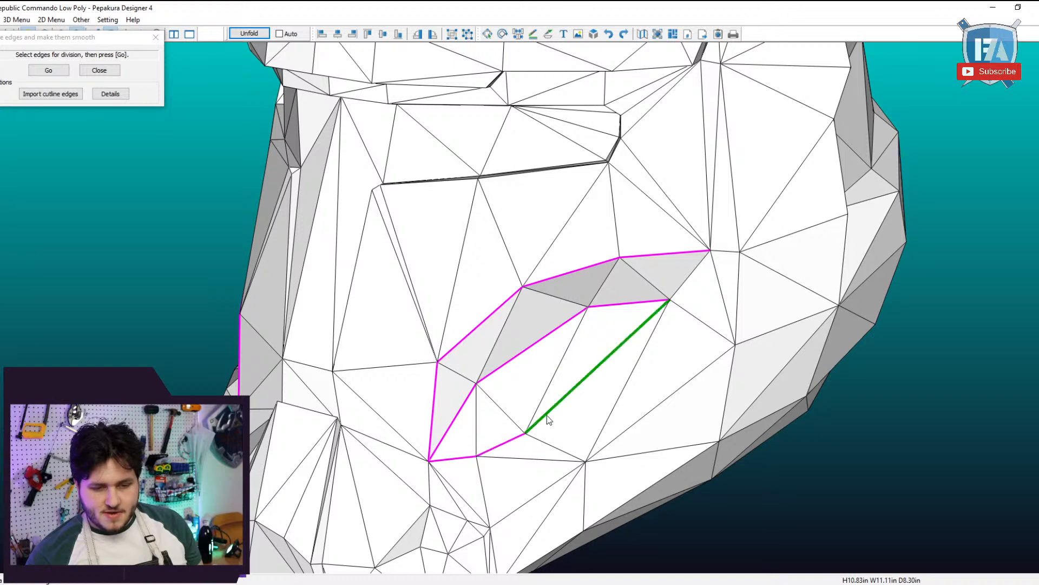
left_click(614, 357)
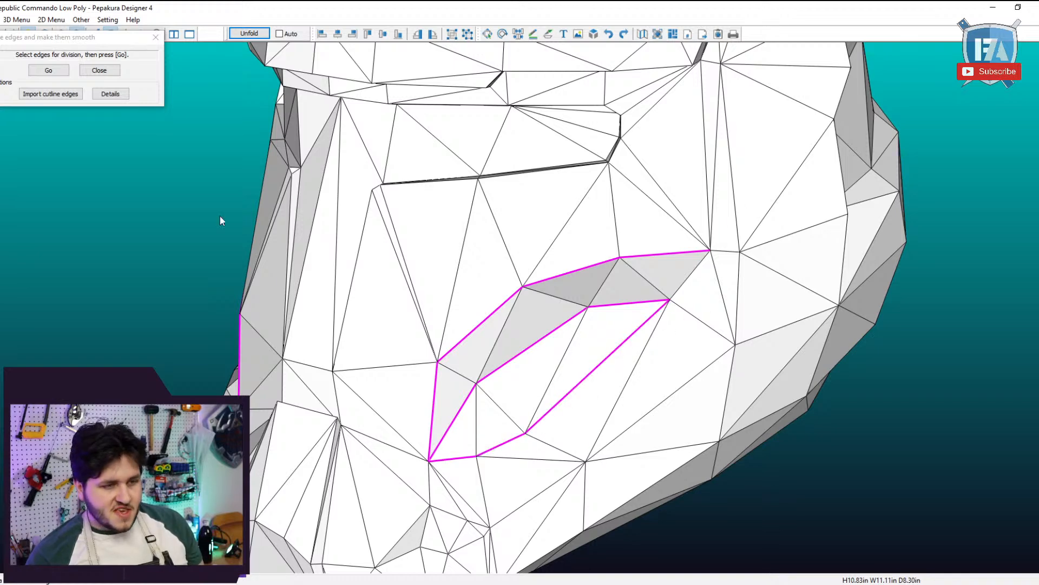
Try subdividing and smoothing the closed loop of left cheek recess edges, inspect its rear corner, and undo the subdivision.
left_click(49, 72)
left_click_drag(453, 462, 467, 467)
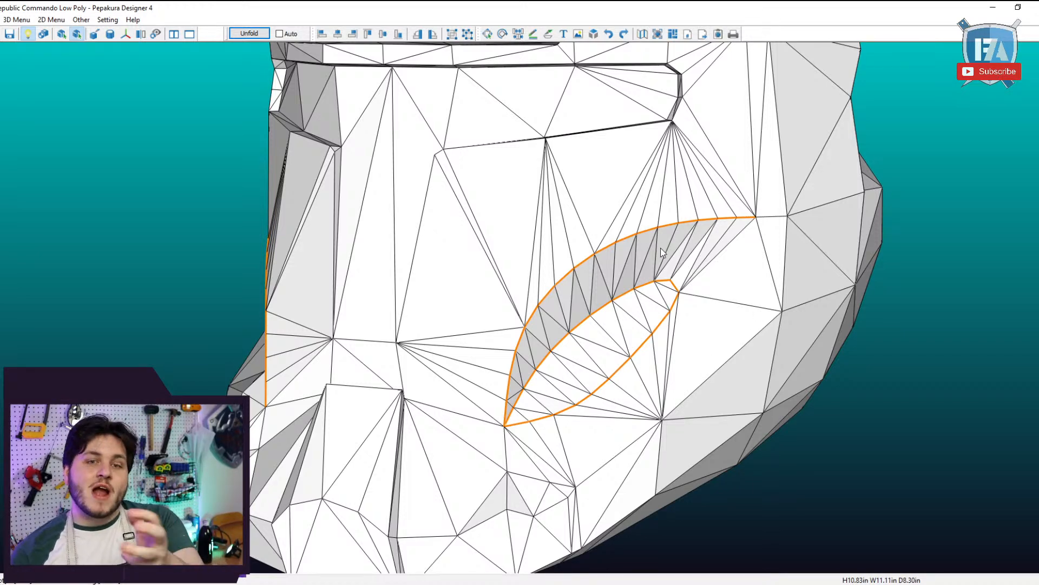
key("ctrl+z")
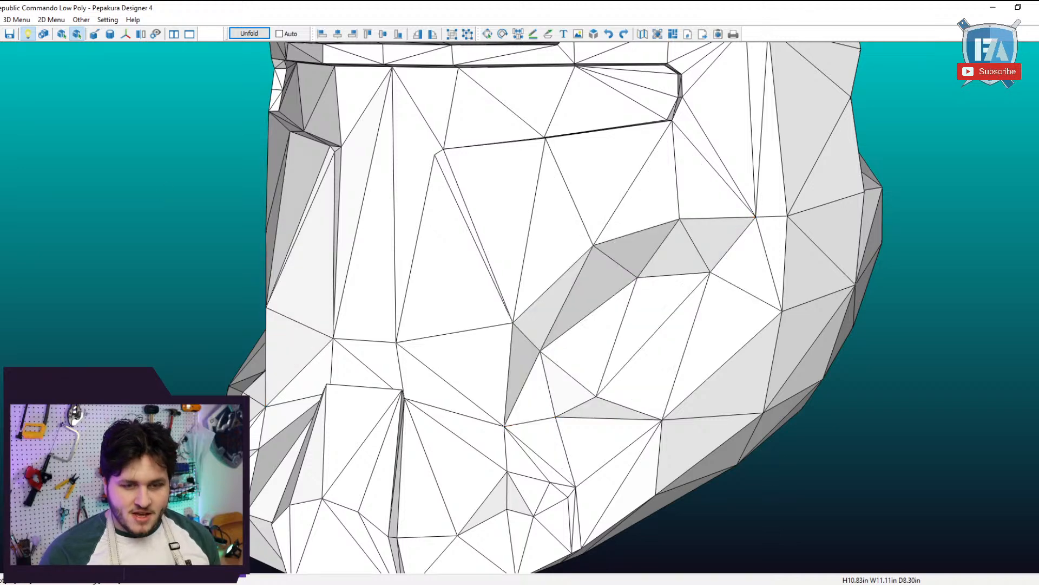
Restart Subdivide Edges and Make Them Smooth and add the left cheek recess's rear edge plus the edges running back and down behind it.
left_click(17, 20)
mouse_move(23, 35)
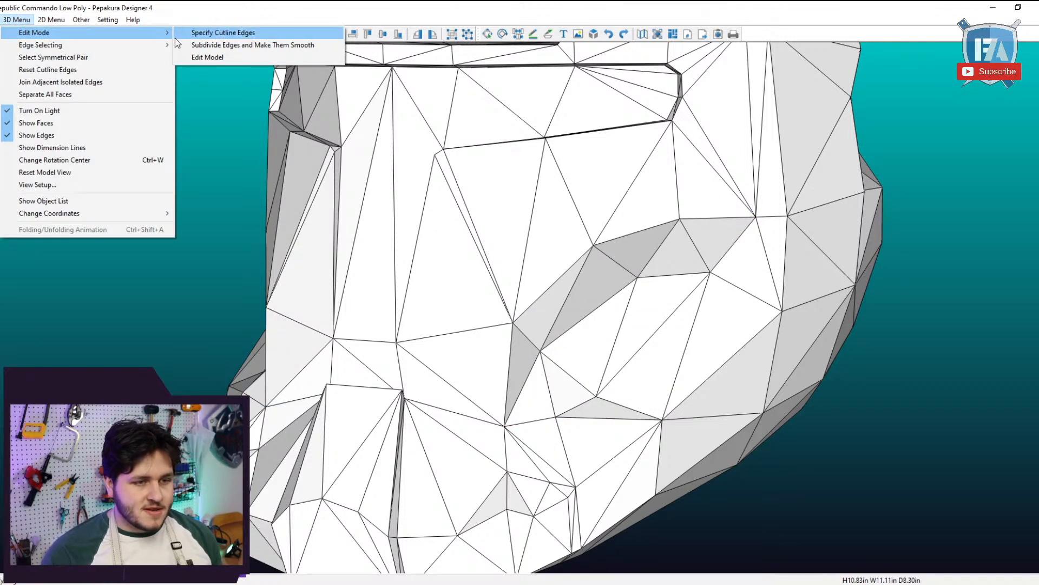
left_click(196, 45)
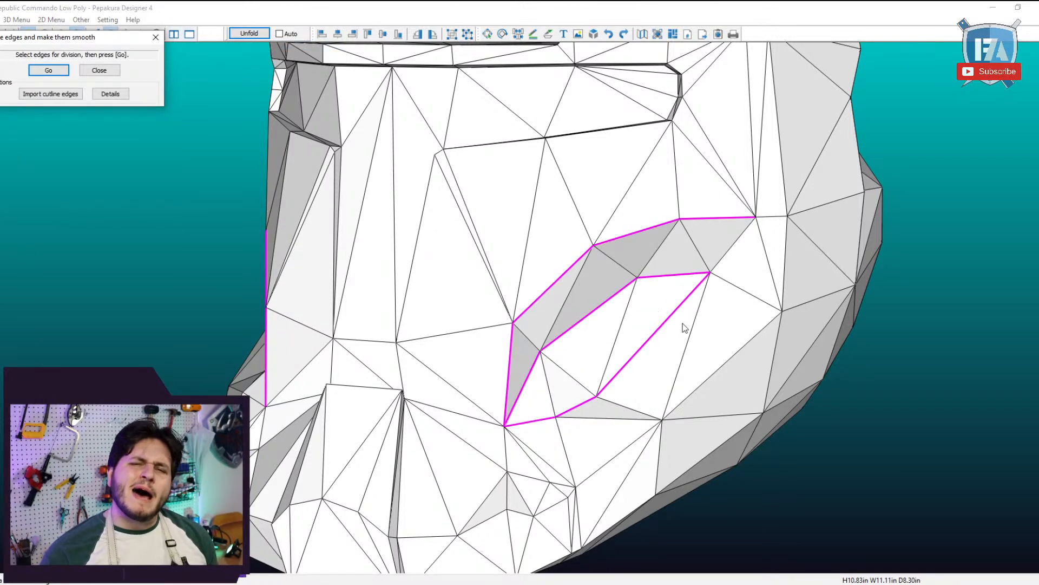
right_click_drag(680, 328, 665, 326)
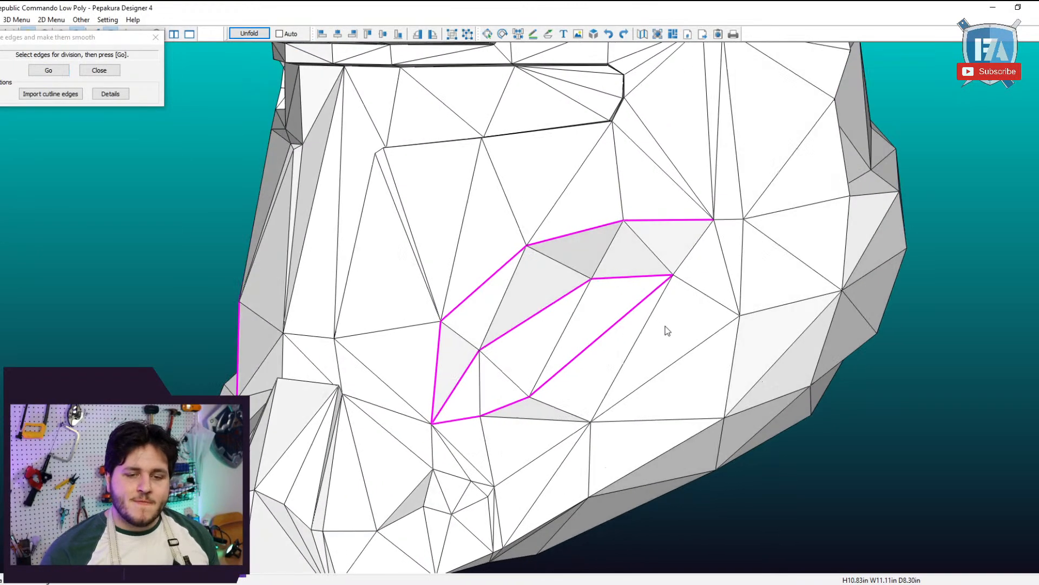
left_click(687, 259)
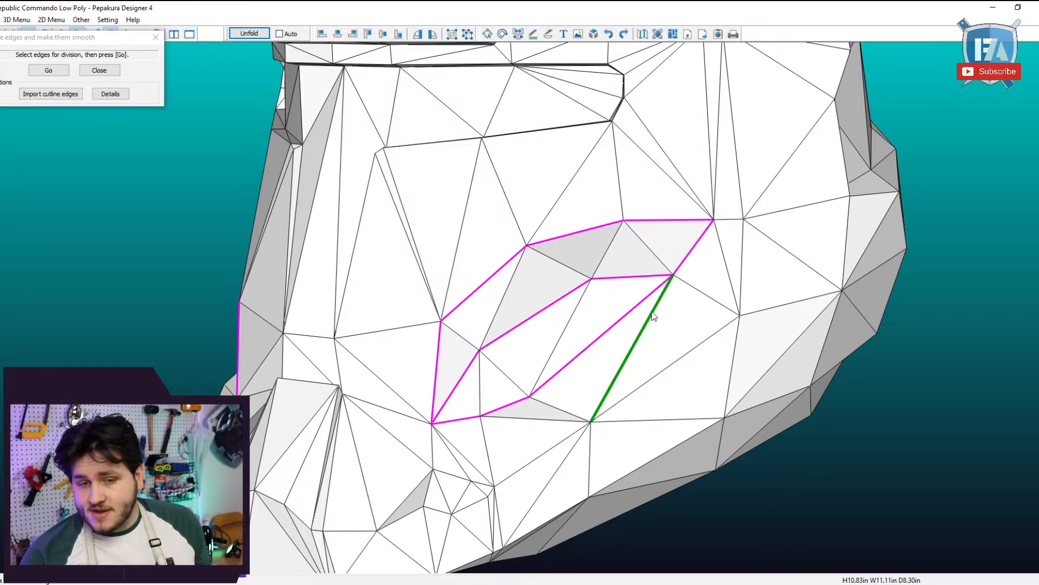
right_click_drag(657, 314, 732, 245)
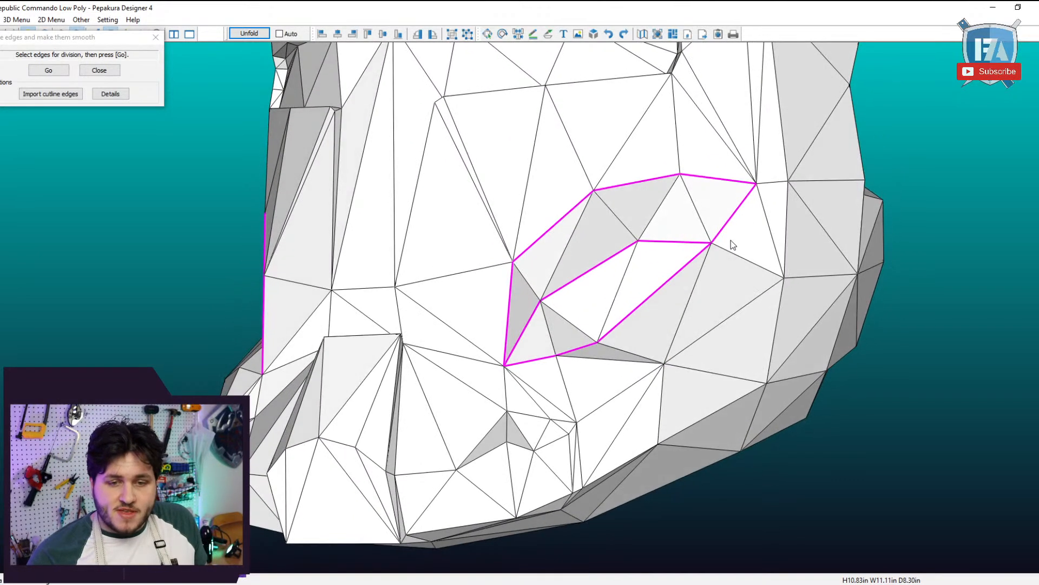
left_click(751, 80)
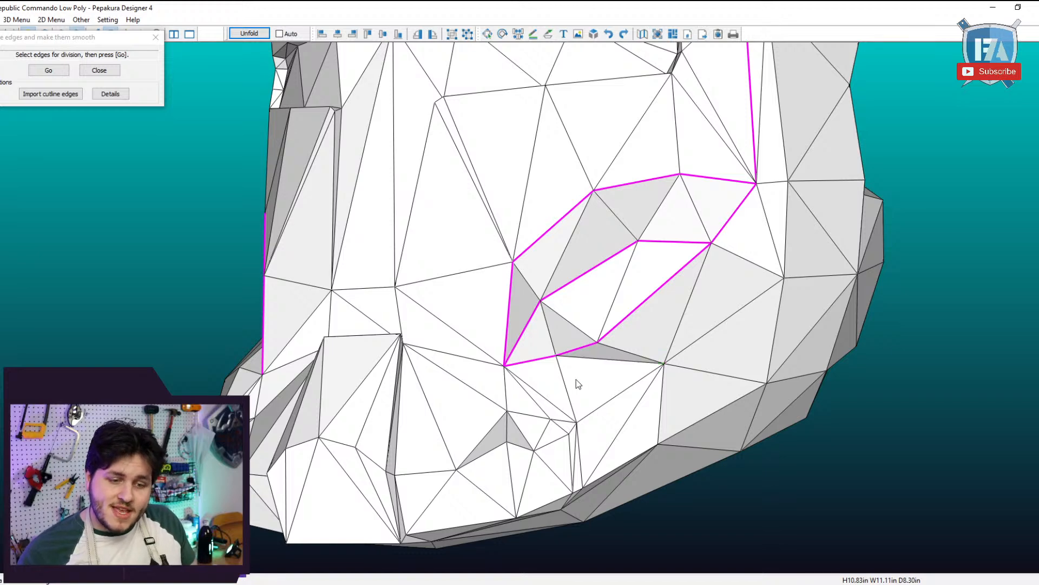
left_click(787, 233)
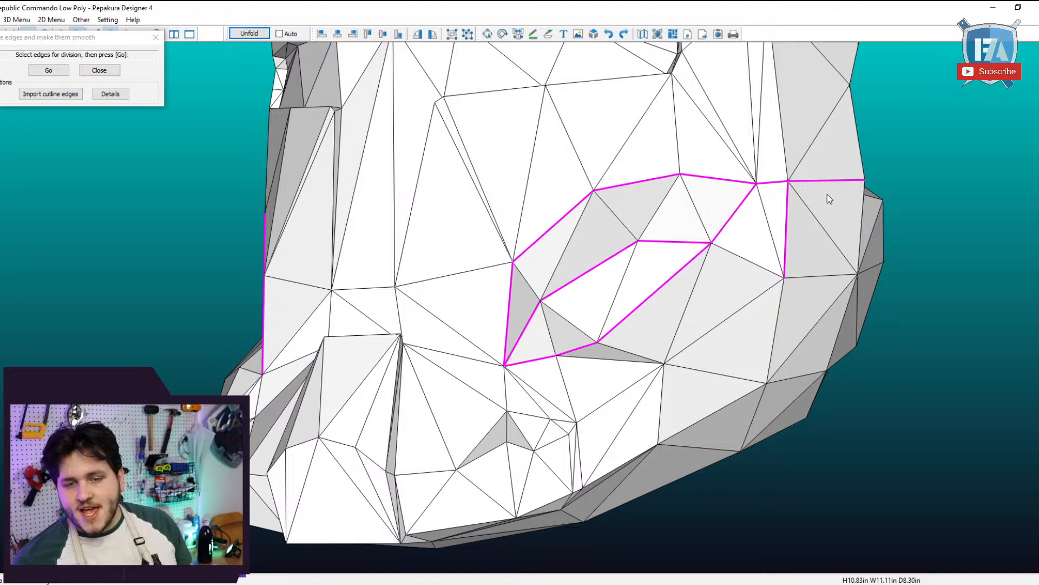
right_click_drag(827, 194, 800, 190)
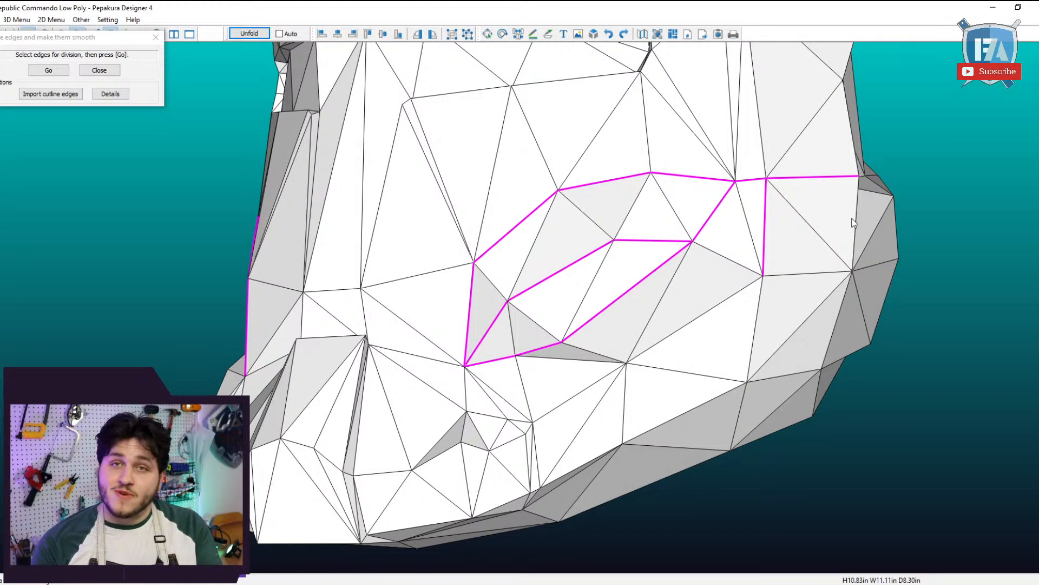
Add the left cheek's lower outer border, its front and rear connecting edges, and the short edge down to the jaw to the selection.
left_click(709, 312)
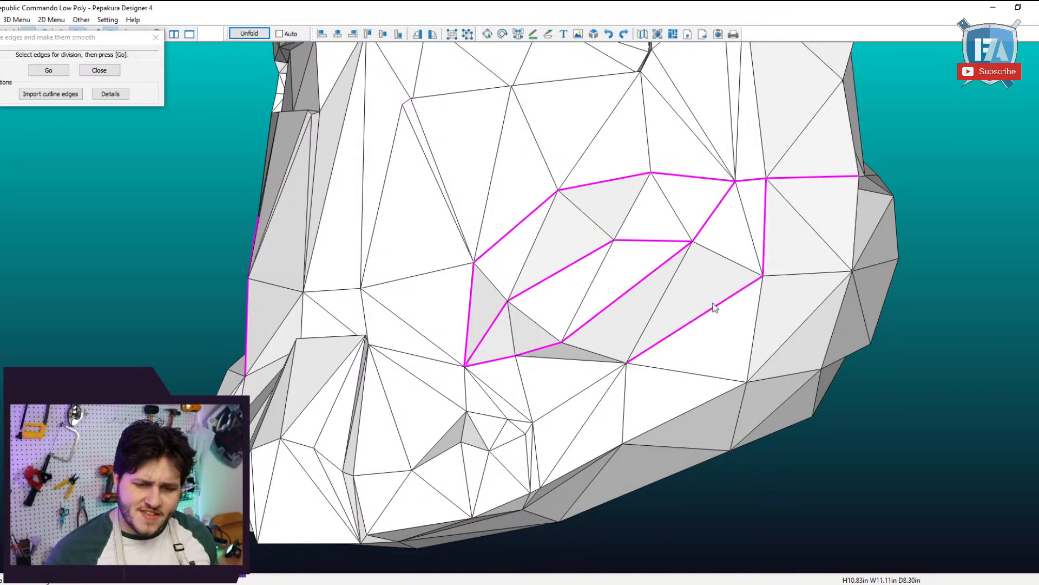
left_click(731, 264)
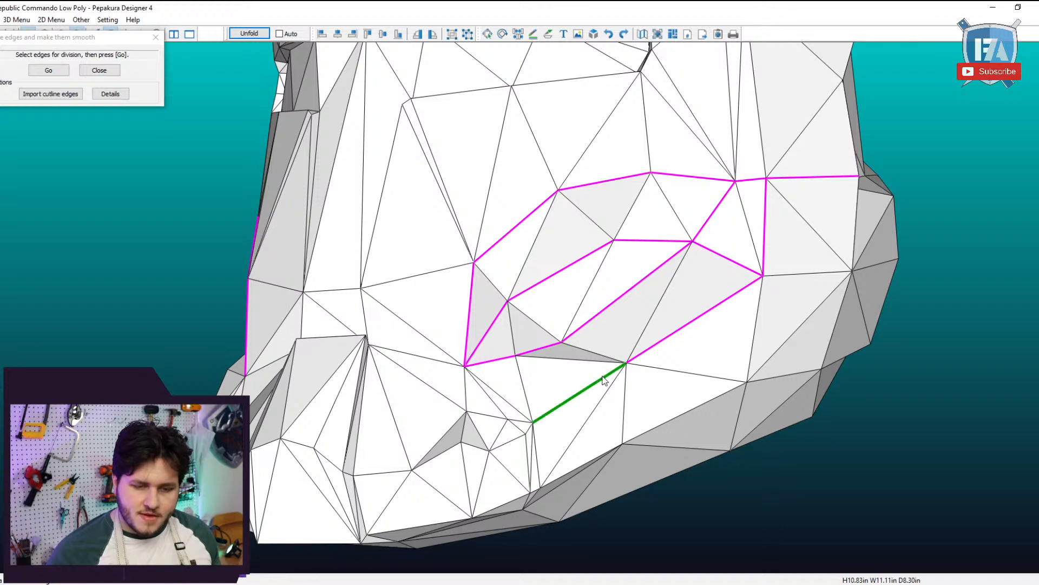
left_click(587, 387)
mouse_move(524, 412)
right_mouse_down()
mouse_move(503, 430)
mouse_move(507, 410)
right_mouse_up()
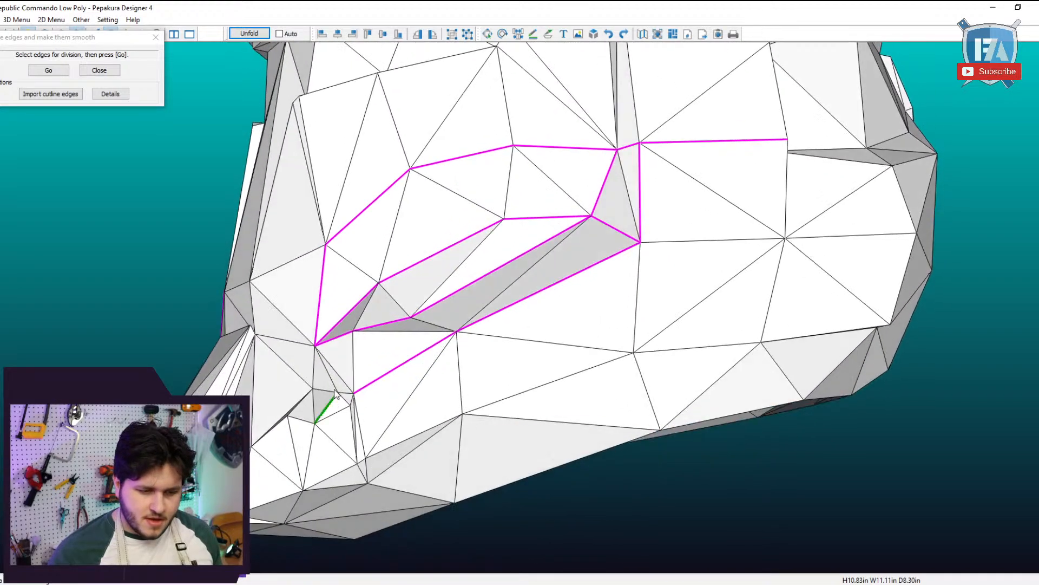
right_click_drag(575, 413, 443, 373)
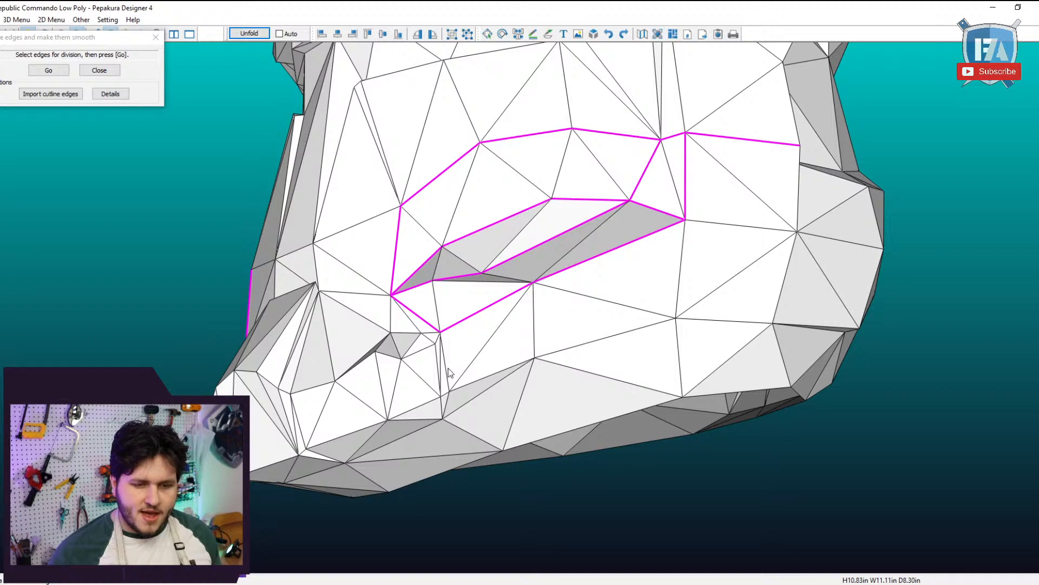
left_click(447, 373)
Try subdividing and smoothing the extended left cheek selection, compare the curves with the foam-template helmet, and undo the subdivision.
right_click_drag(778, 252, 763, 289)
scroll(762, 289, "up", 2)
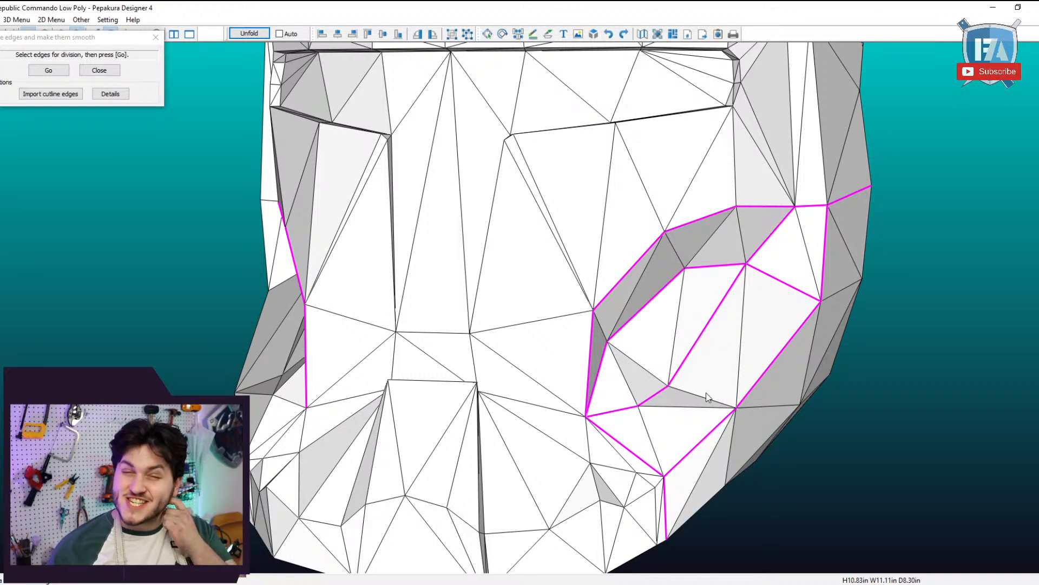
scroll(834, 270, "down", 2)
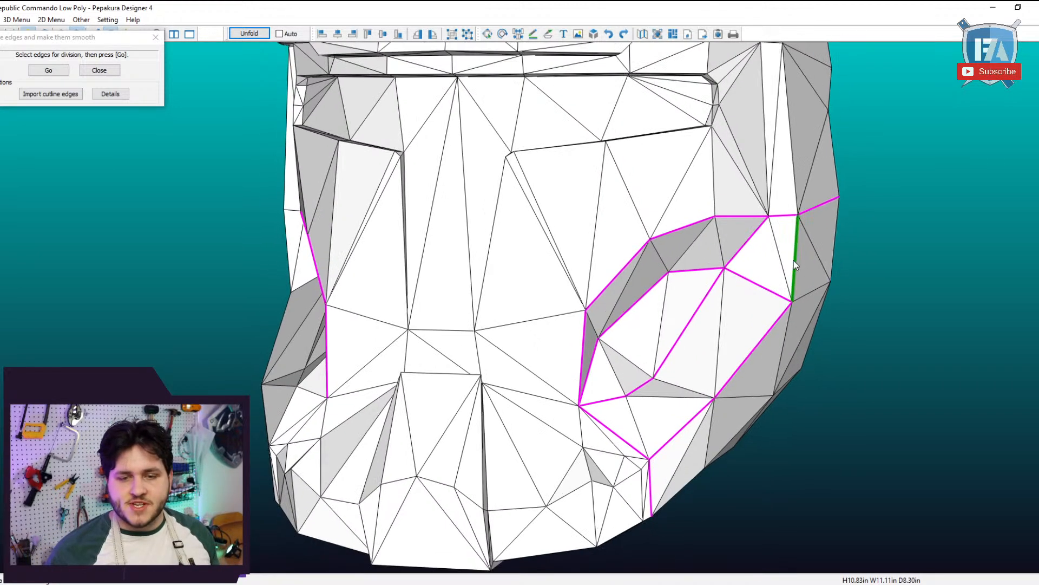
left_click(802, 220)
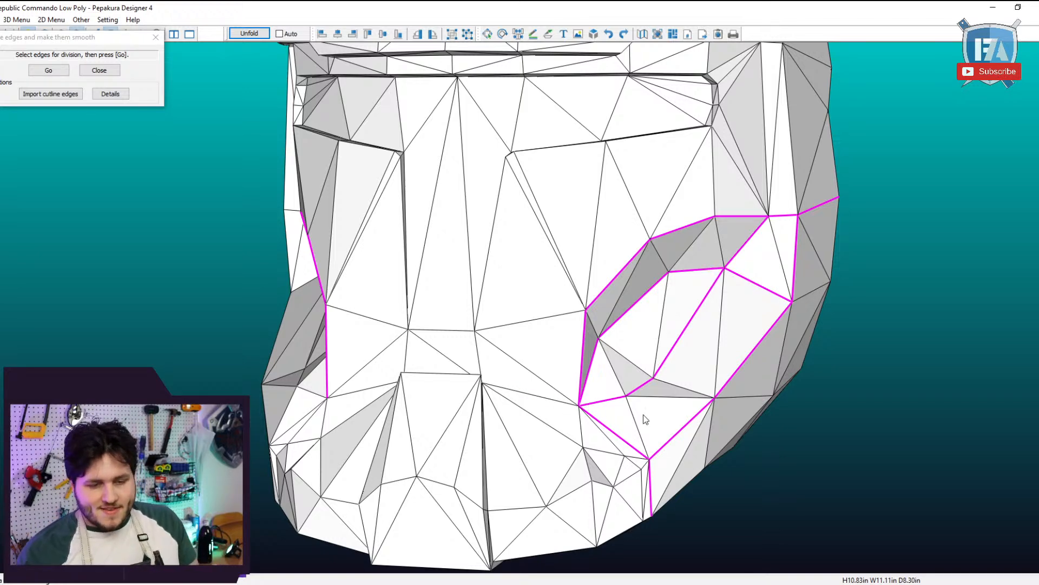
left_click_drag(643, 417, 640, 485)
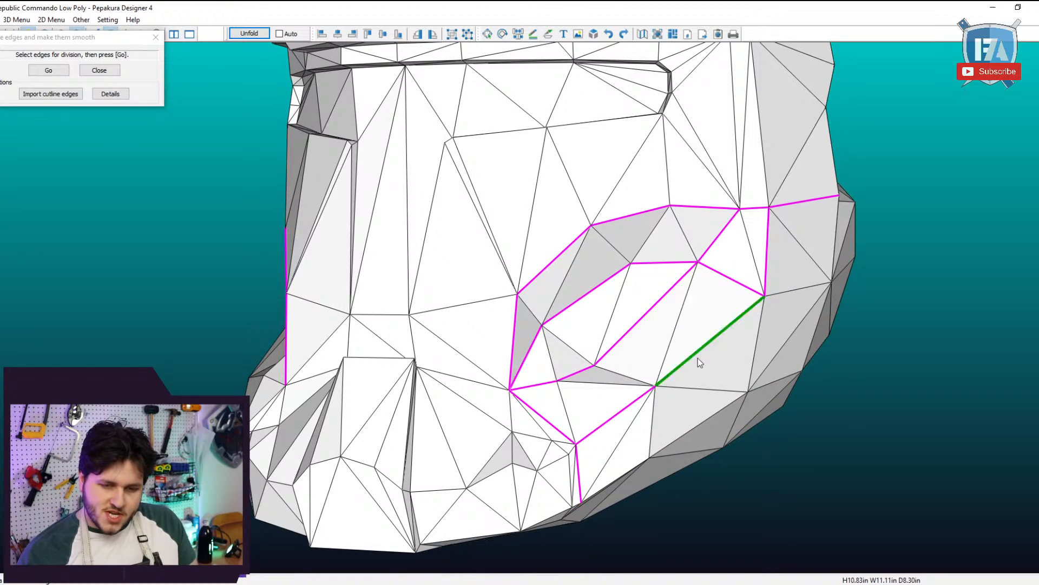
left_click(61, 71)
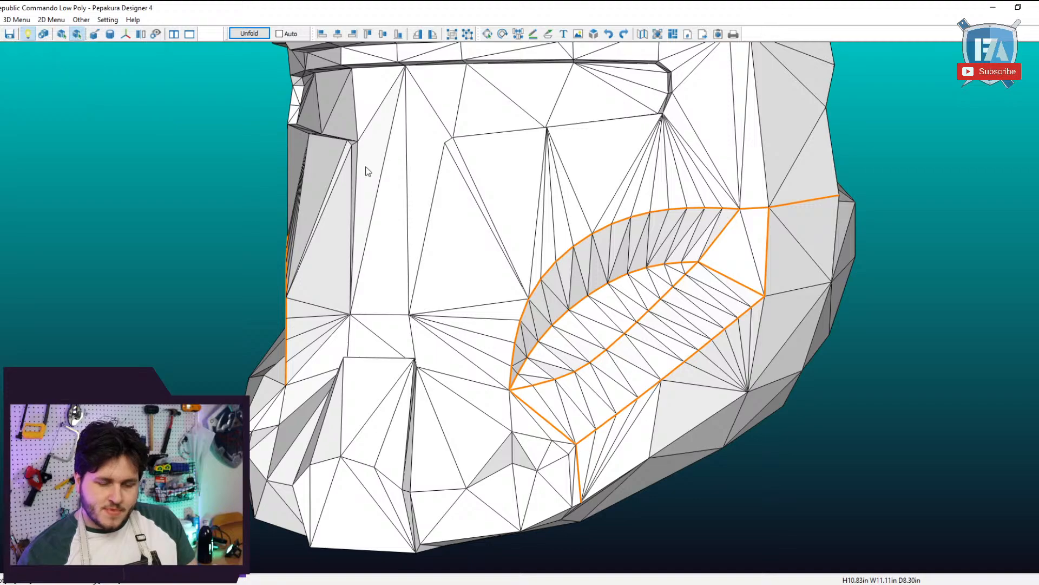
left_click_drag(607, 353, 576, 531)
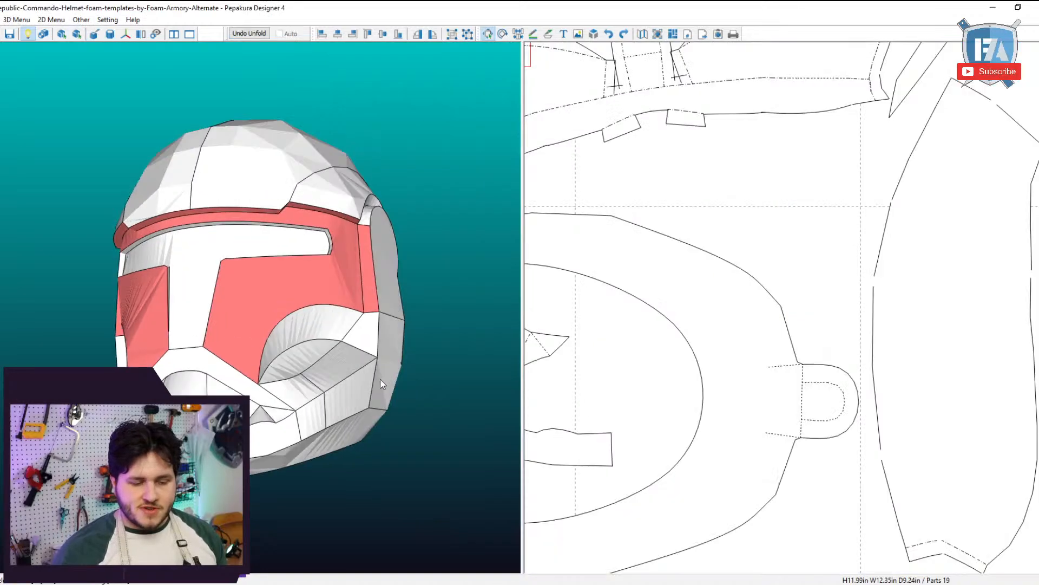
scroll(379, 385, "up", 5)
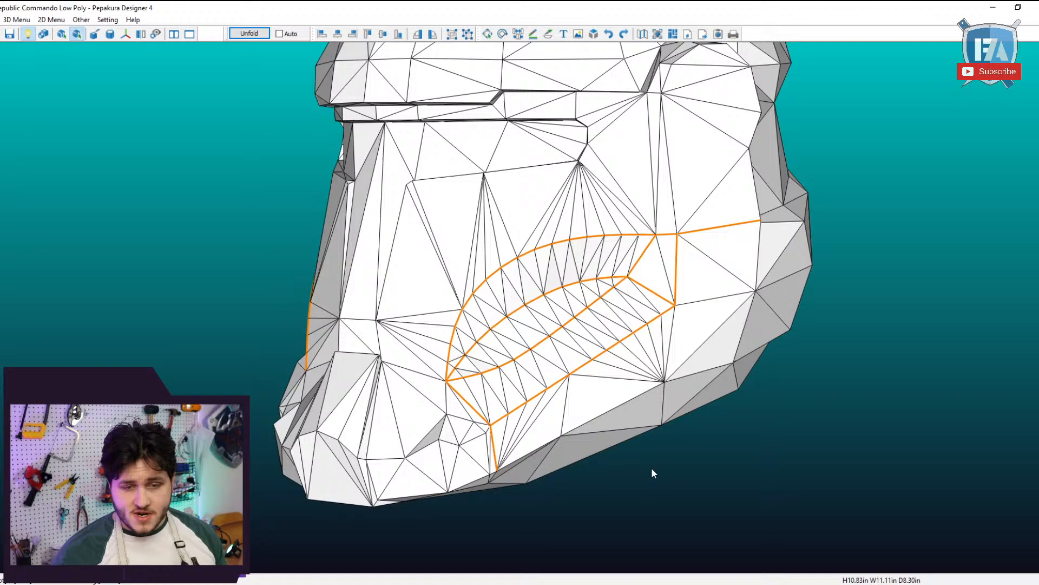
scroll(652, 469, "up", 4)
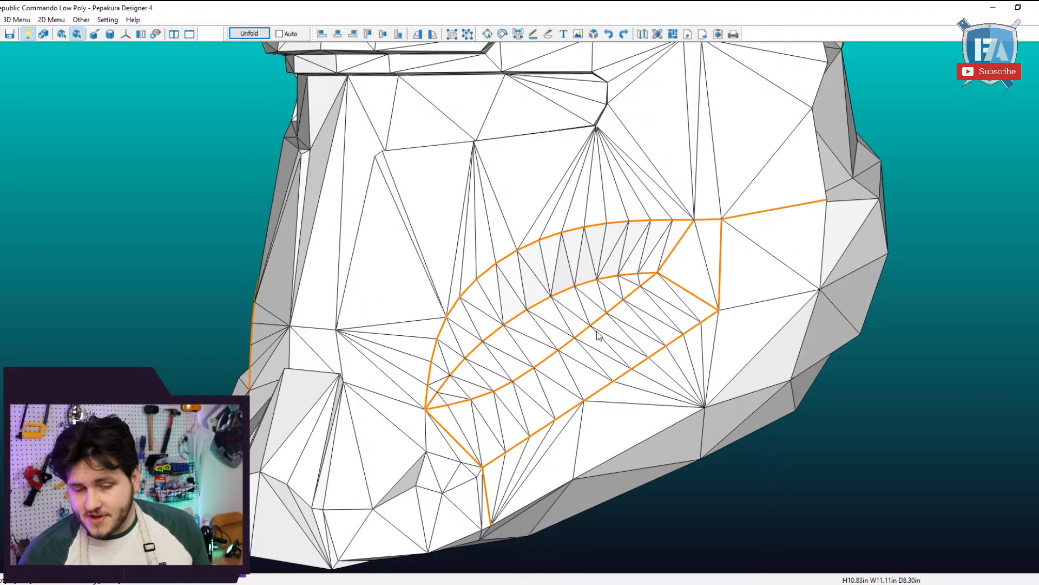
Restart Subdivide Edges and Make Them Smooth, bring its dialog fully into view, and open the detailed divide and smooth limit settings.
left_click(16, 19)
mouse_move(22, 39)
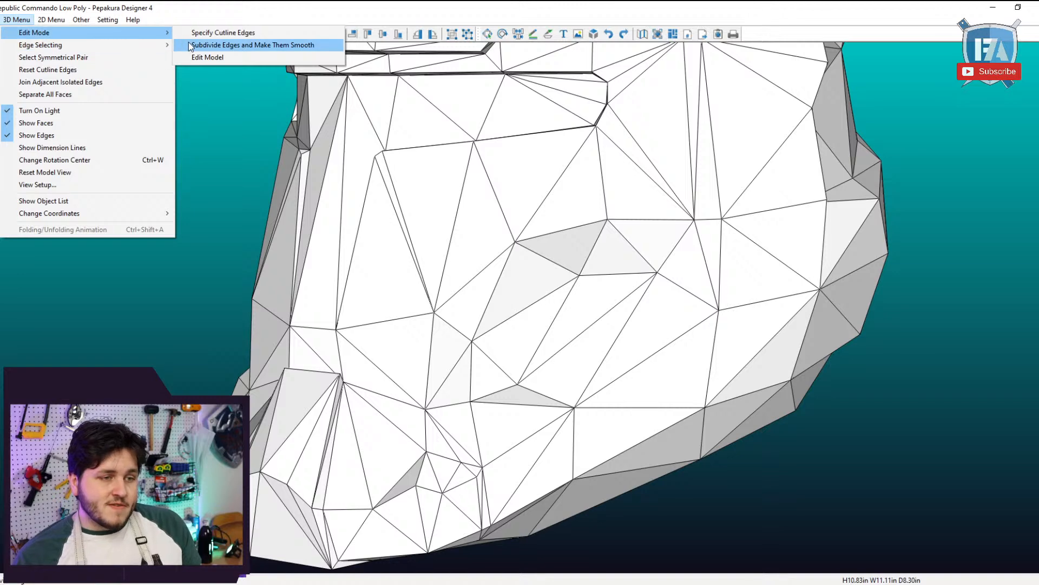
left_click(188, 41)
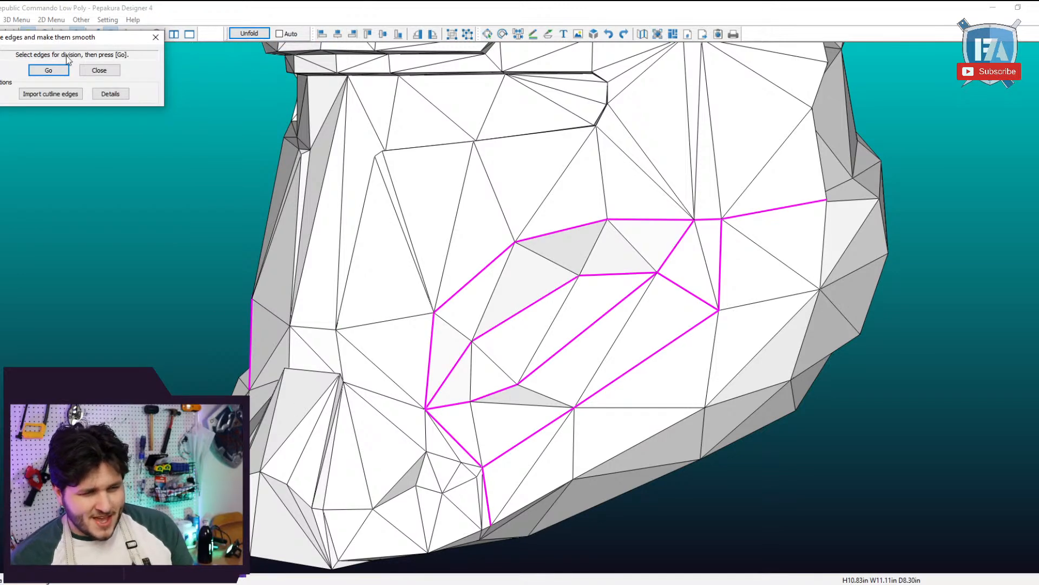
left_click_drag(74, 44, 153, 74)
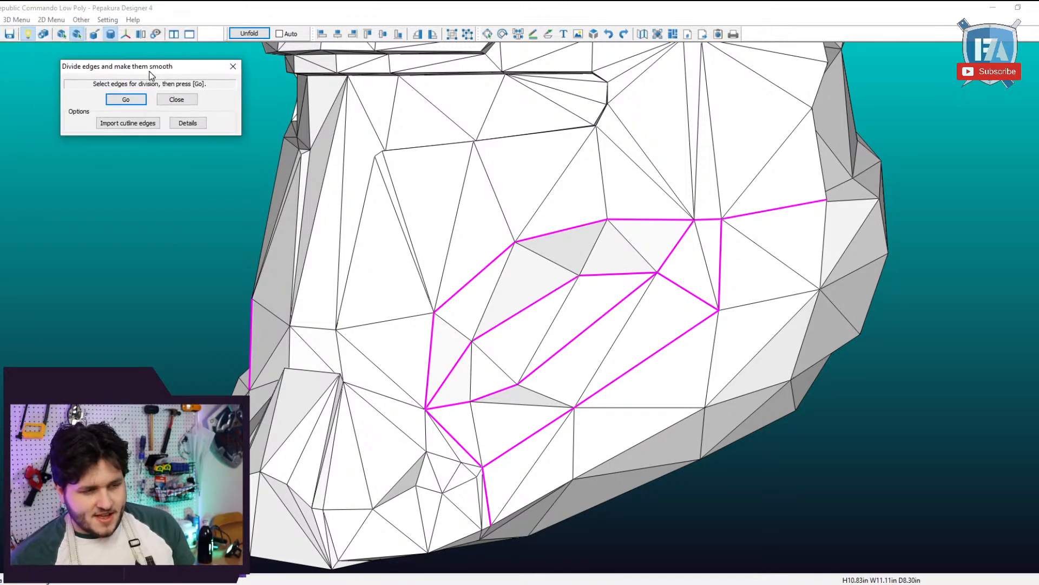
left_click(190, 124)
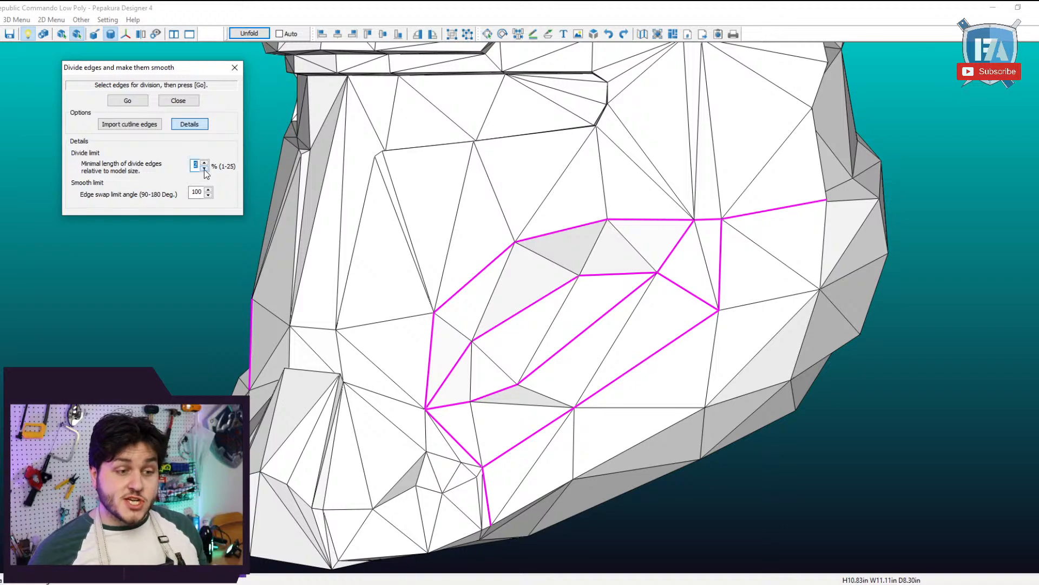
Try subdividing and smoothing the left cheek selection with a 1% minimum divide edge length, inspect the dense faces, and undo it.
left_click(128, 100)
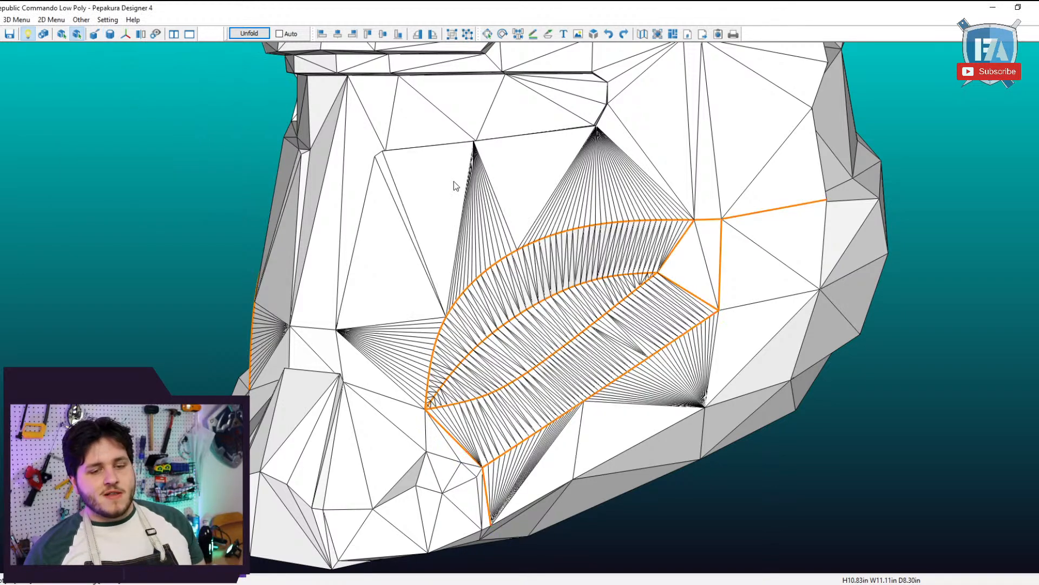
right_click_drag(703, 306, 745, 339)
scroll(765, 312, "up", 4)
scroll(745, 340, "up", 1)
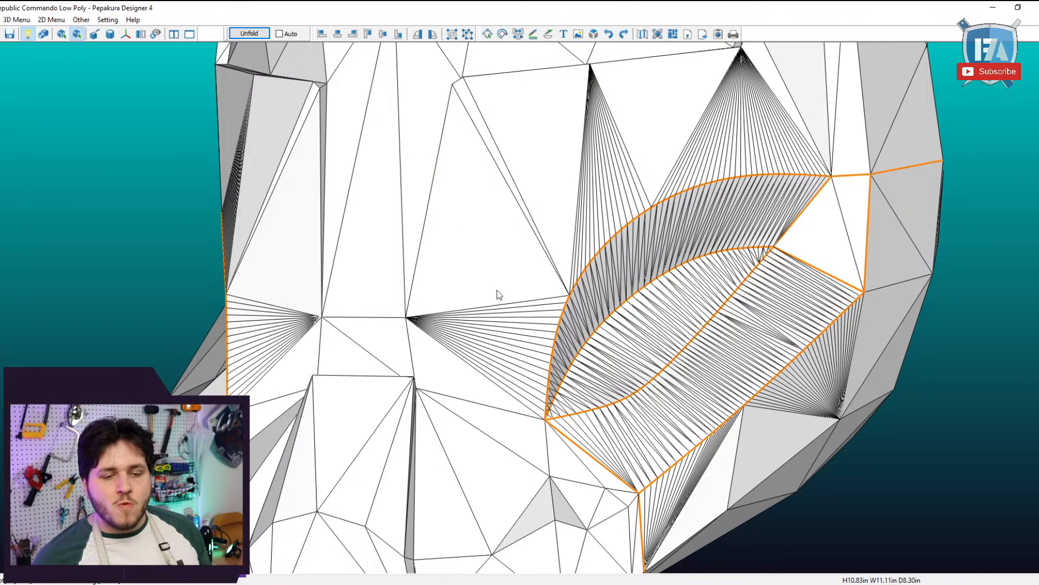
scroll(501, 295, "down", 3)
scroll(661, 274, "down", 1)
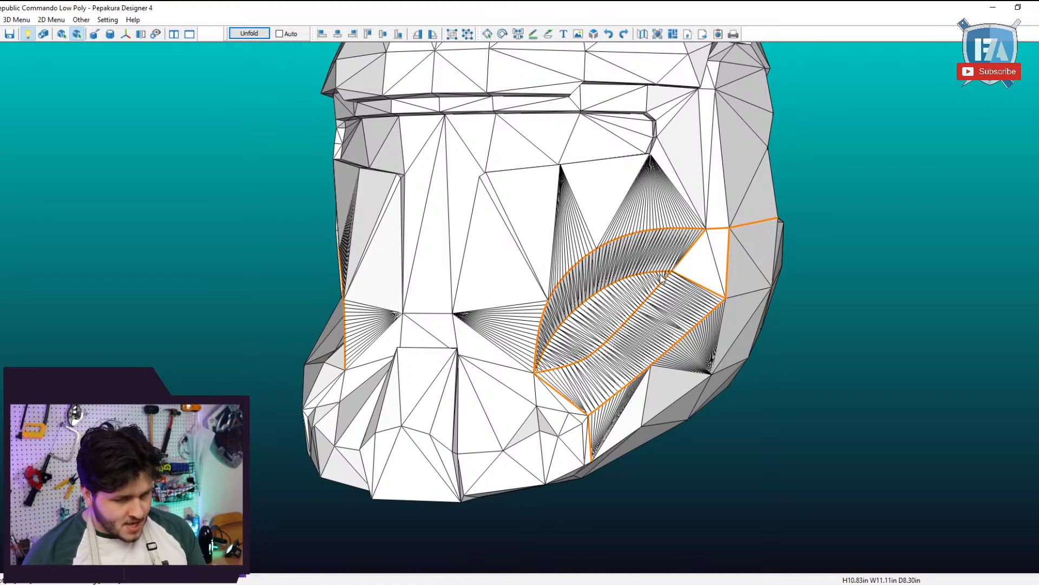
Restart Subdivide Edges and Make Them Smooth, set the minimum divide edge length to 3%, and test it on the left cheek selection.
left_click(22, 20)
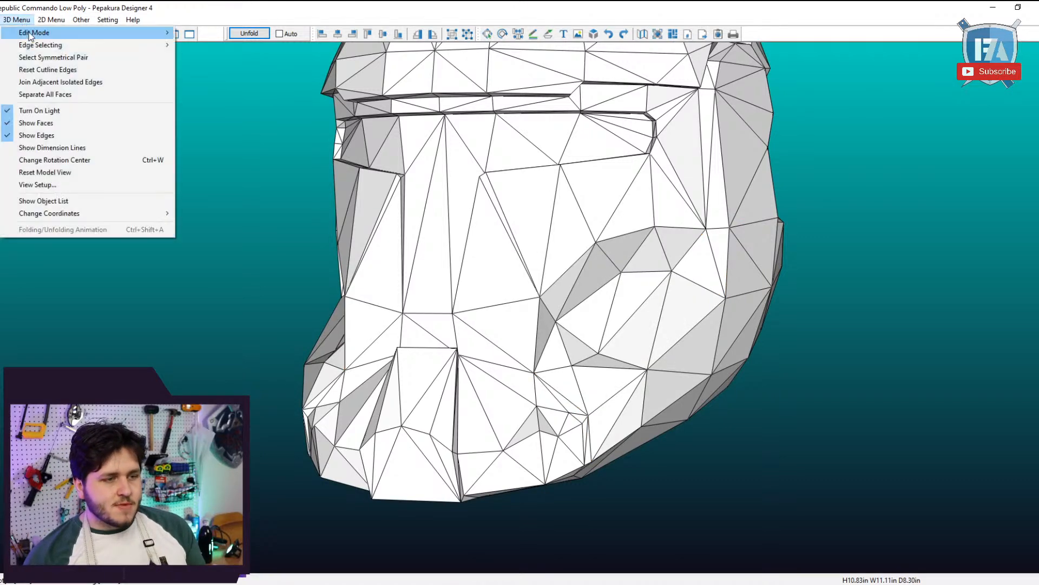
mouse_move(32, 33)
left_click(189, 48)
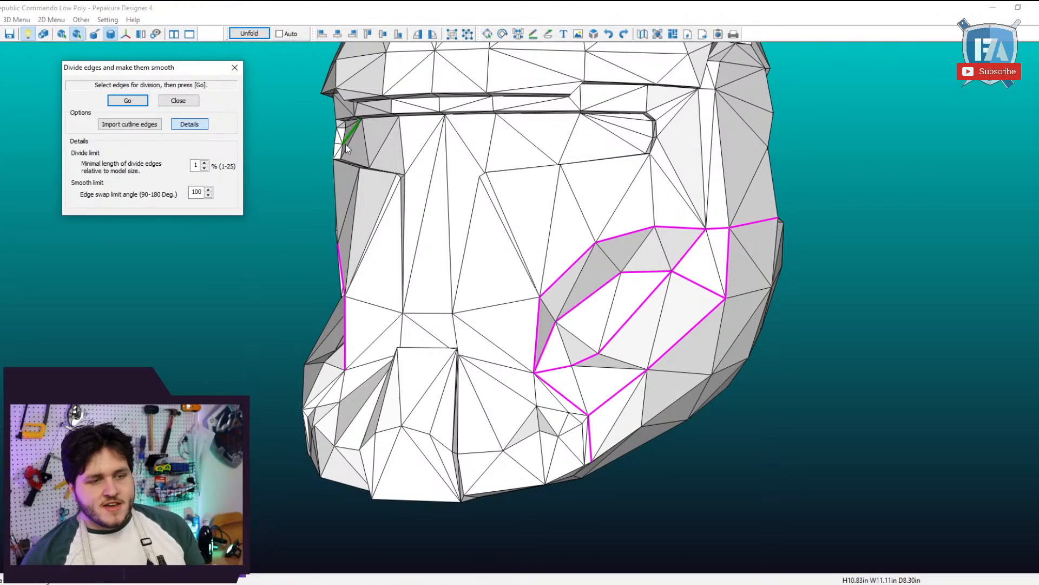
left_click(205, 163)
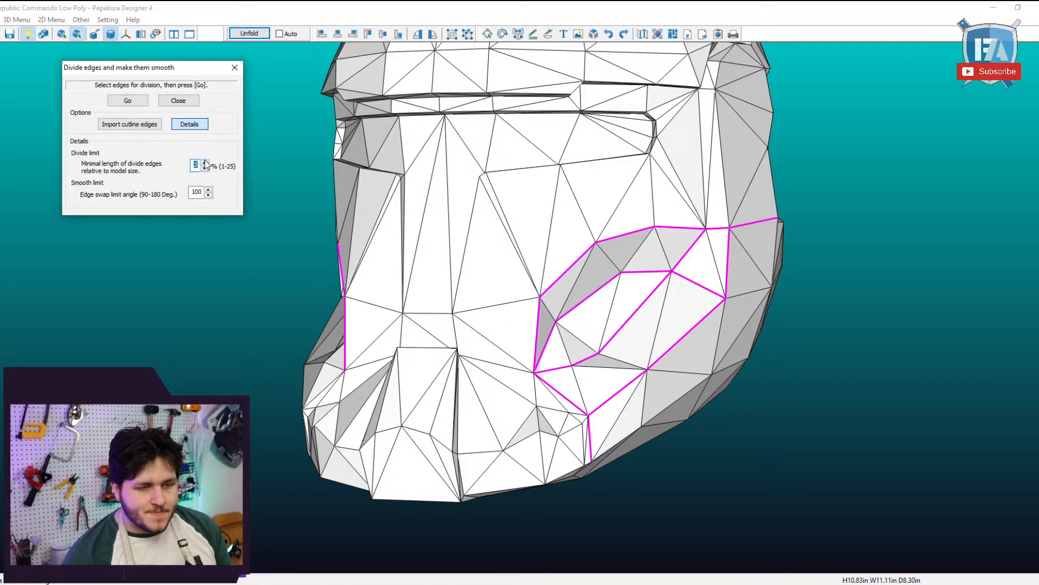
left_click(127, 100)
scroll(655, 268, "up", 2)
left_click_drag(656, 399, 684, 340)
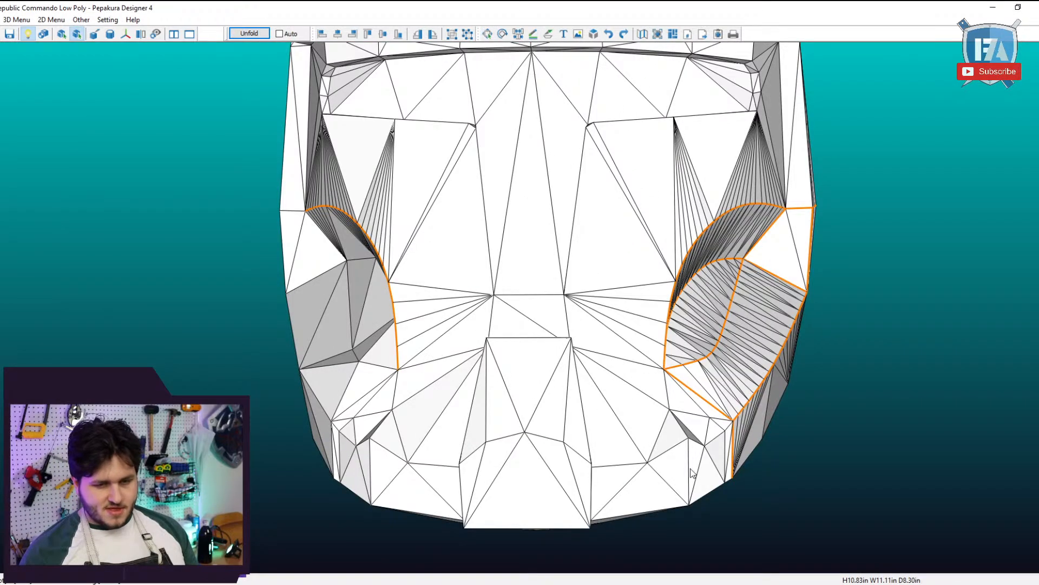
left_click_drag(663, 459, 623, 463)
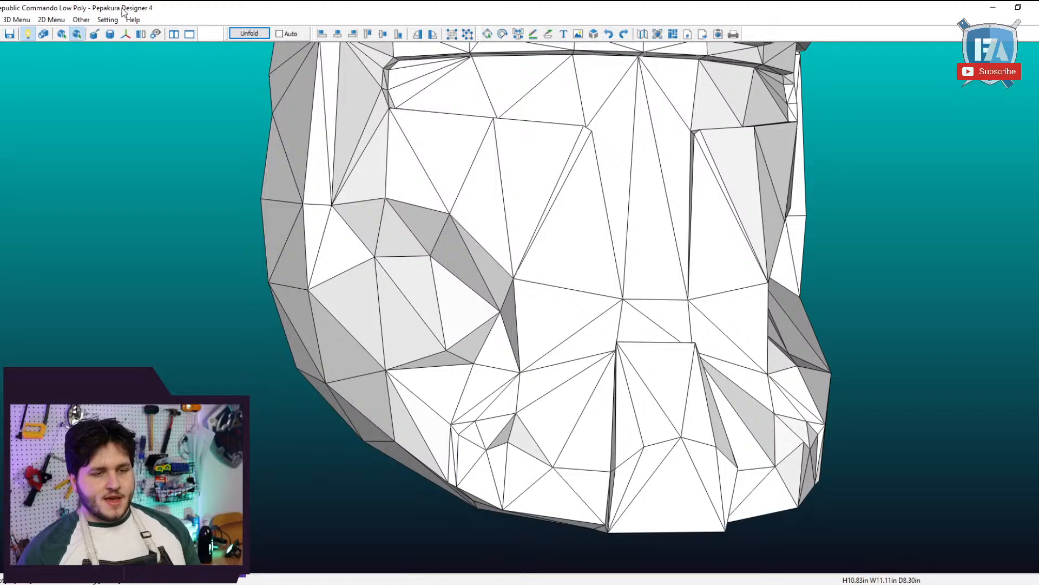
Restart Subdivide Edges and Make Them Smooth with the previous cheek edge selection.
left_click(16, 20)
mouse_move(34, 32)
left_click(230, 48)
left_click_drag(627, 322, 499, 335)
Try Select Symmetrical Pair for mirroring the left cheek selection to the right cheek, and turn the option back off.
left_click(51, 19)
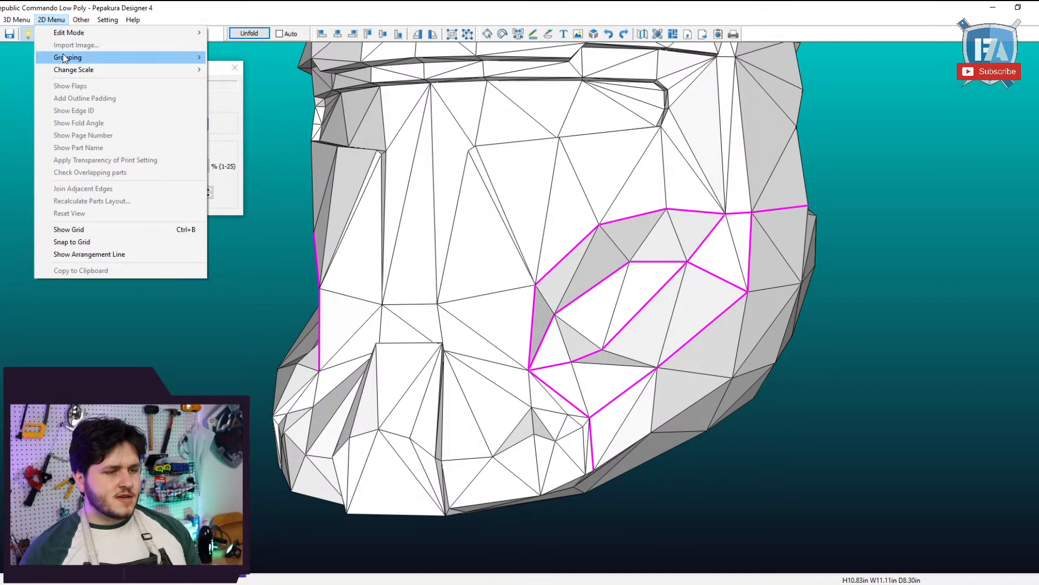
mouse_move(21, 22)
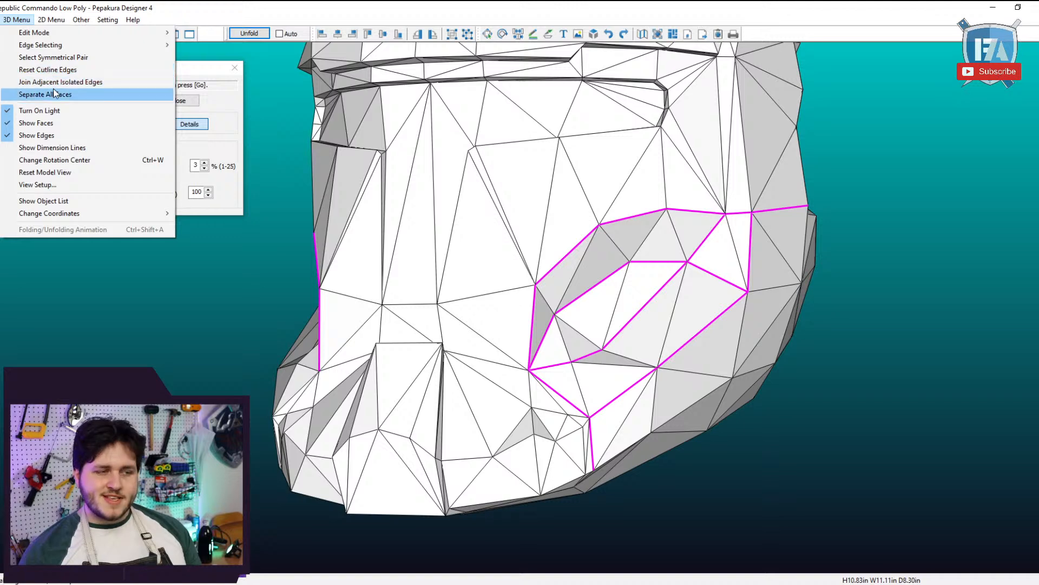
left_click(64, 60)
right_click_drag(329, 239, 419, 289)
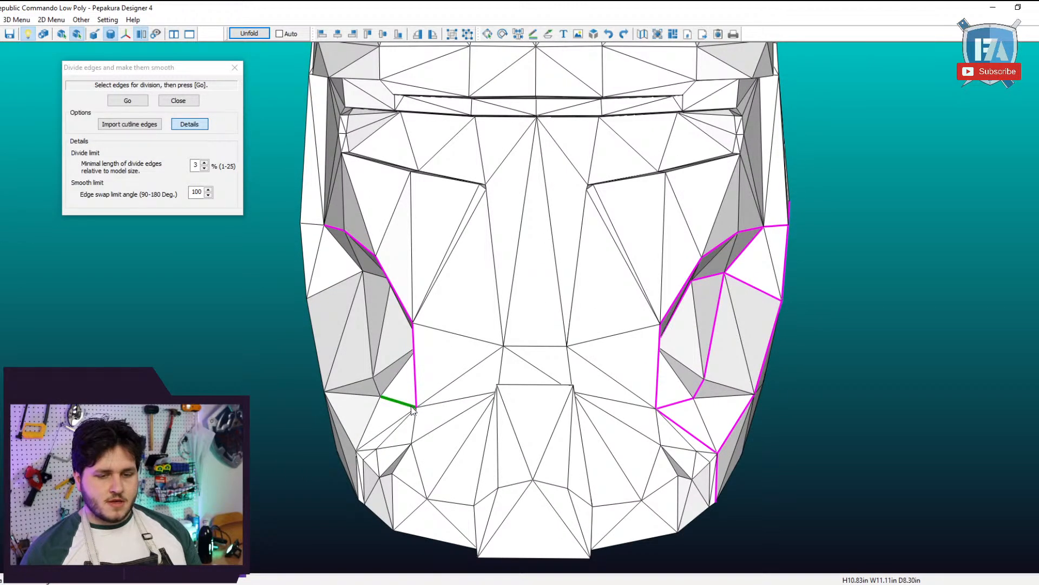
left_click(16, 19)
left_click(51, 58)
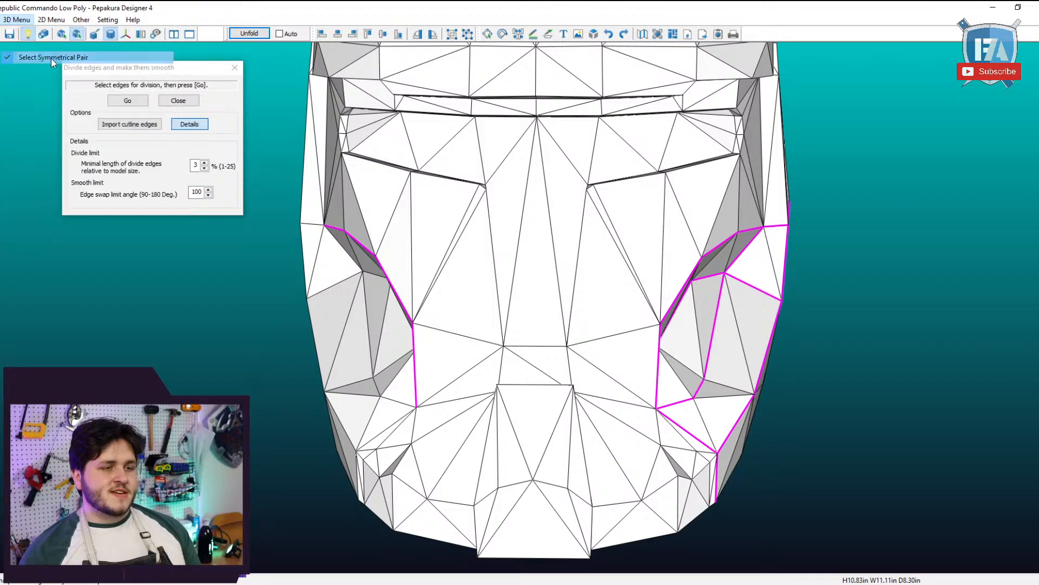
Add the right cheek recess's rear edges, its lower outer border, and the front connecting edge to the selection.
right_click_drag(271, 158, 457, 313)
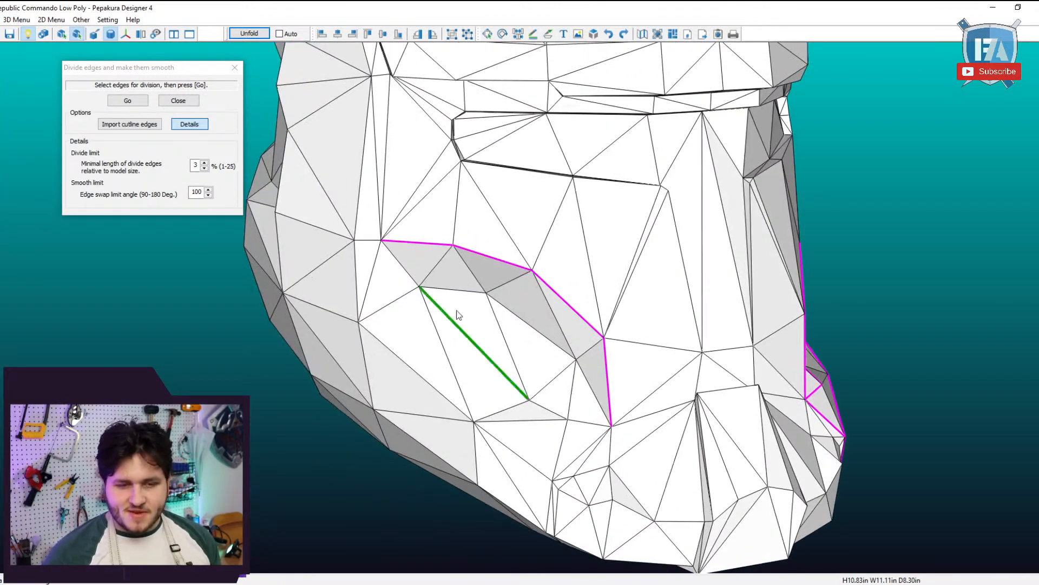
left_click(358, 223)
left_click(359, 280)
left_click(392, 304)
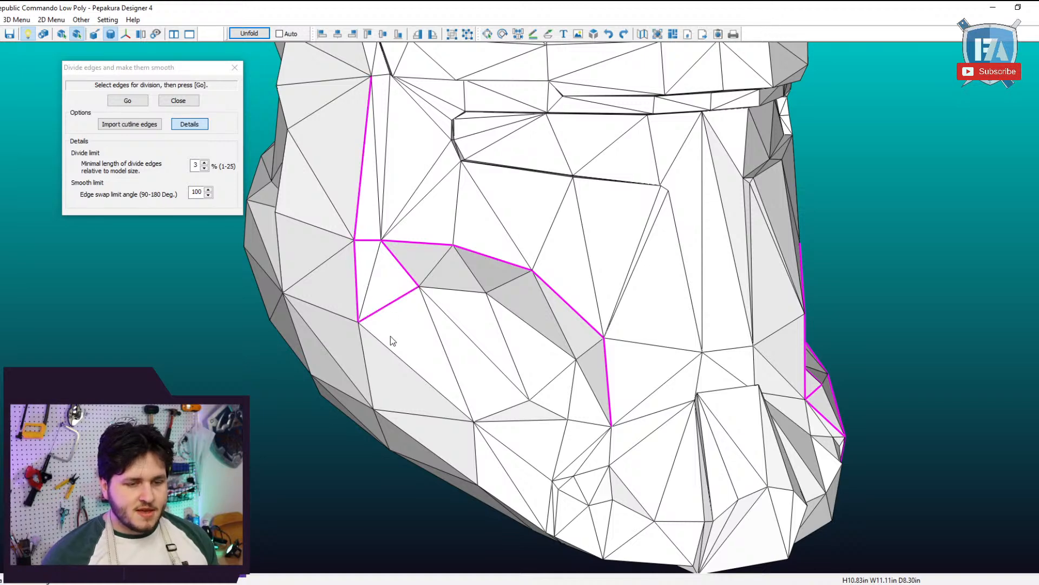
left_click(434, 386)
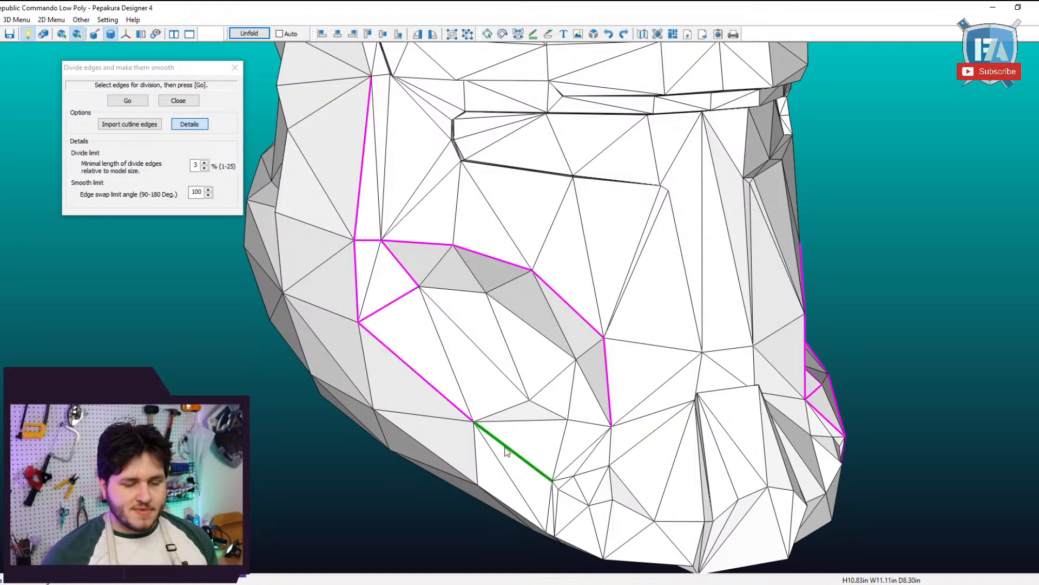
left_click(538, 468)
left_click(581, 425)
Add the inner lower and upper edges of the right cheek recess to the selection, up to the recess's front corner.
left_click(545, 408)
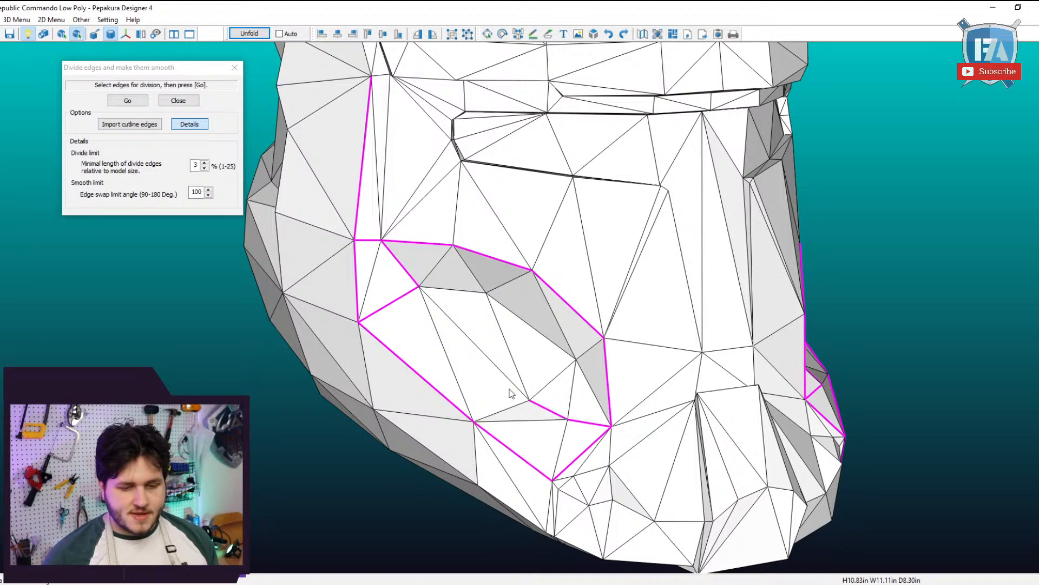
left_click(501, 372)
left_click(445, 289)
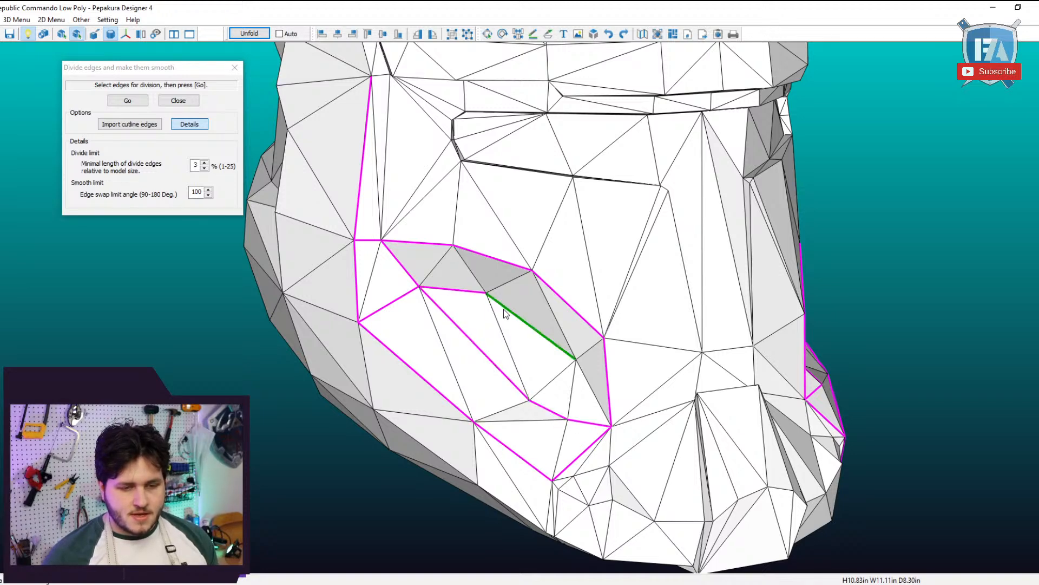
left_click(533, 327)
left_click(594, 394)
Add the short edge down to the right jaw and deselect the stray upright edge above the right cheek's rear corner.
left_click_drag(633, 414, 628, 425)
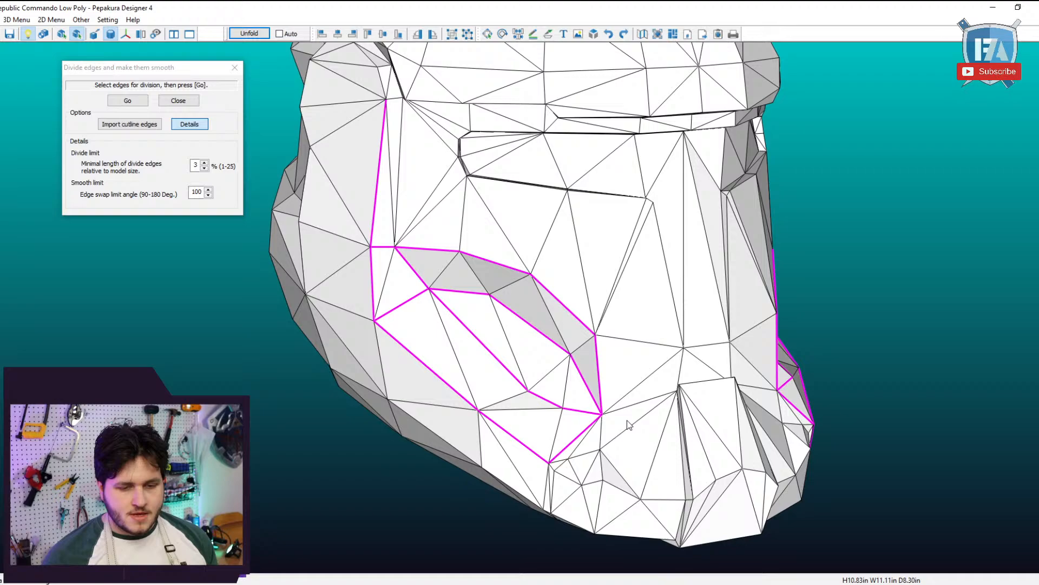
left_click(546, 485)
left_click_drag(548, 482, 441, 260)
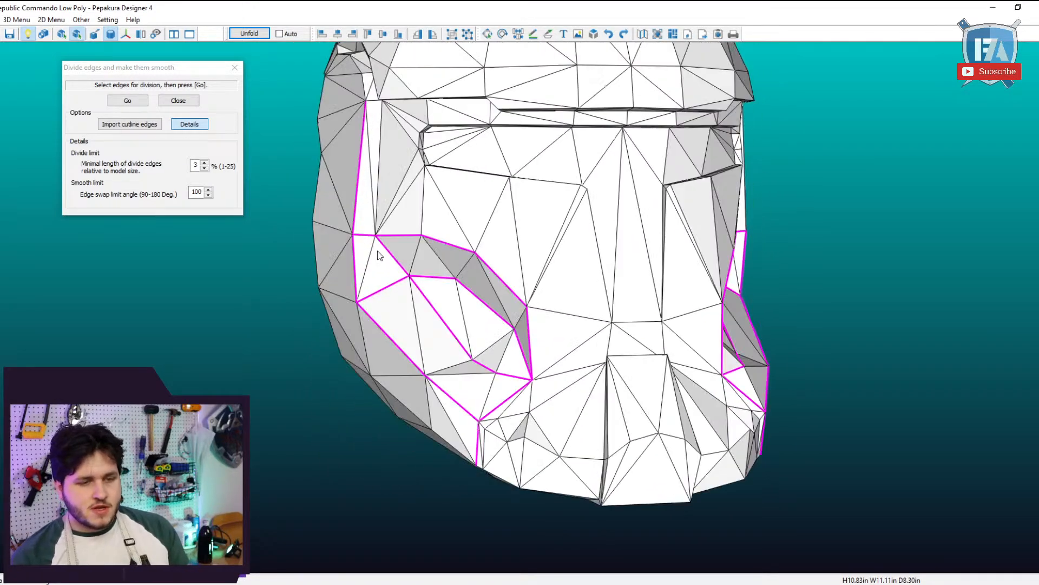
left_click(356, 208)
right_click_drag(520, 299, 482, 268)
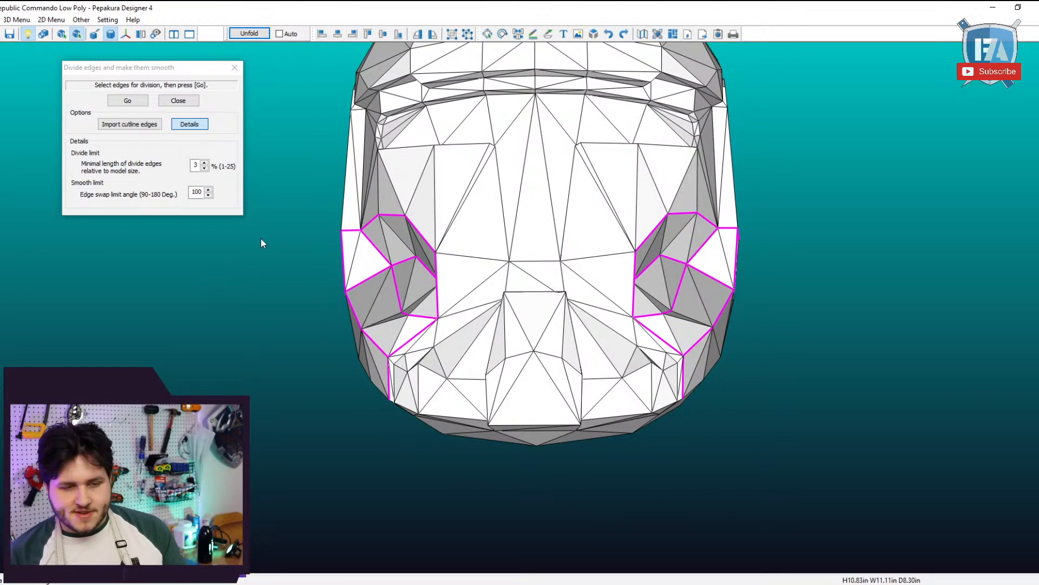
Try subdividing and smoothing both cheek selections with the 3% divide limit, inspect the curves from several angles, and undo it.
left_click(138, 104)
left_click(129, 101)
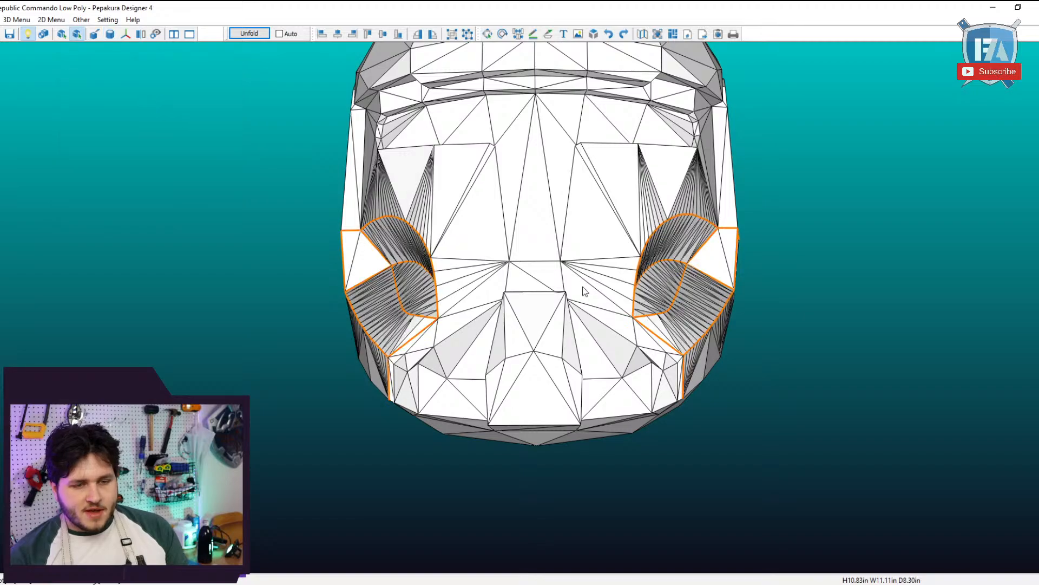
right_click_drag(598, 315, 599, 347)
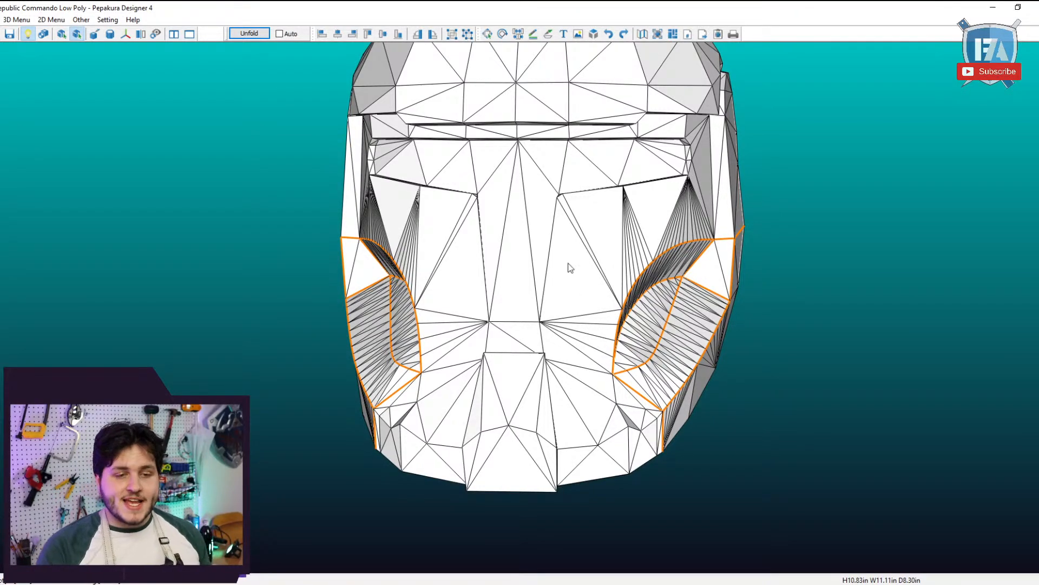
right_click_drag(531, 175, 554, 313)
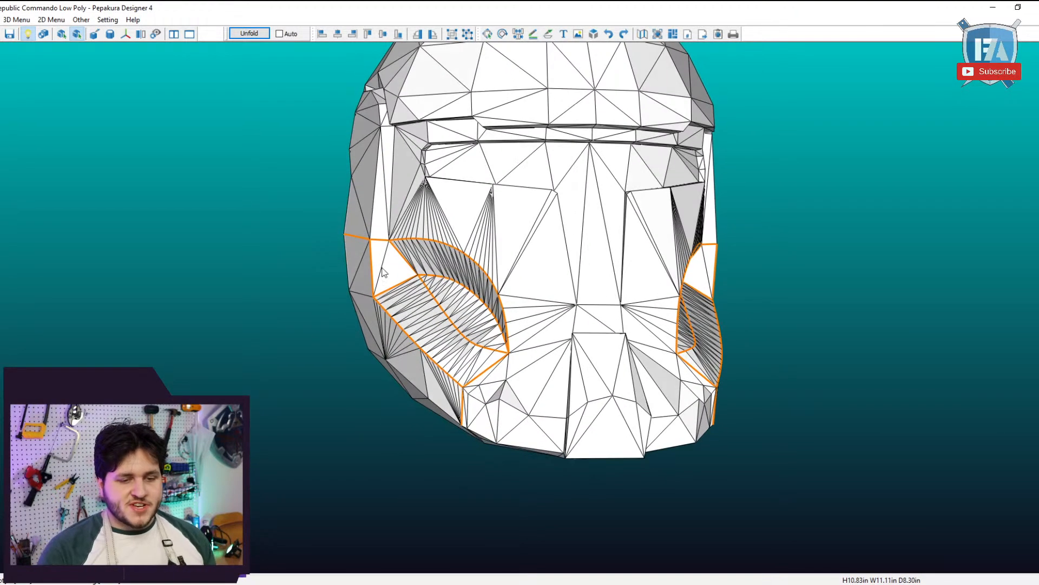
right_click_drag(641, 387, 423, 244)
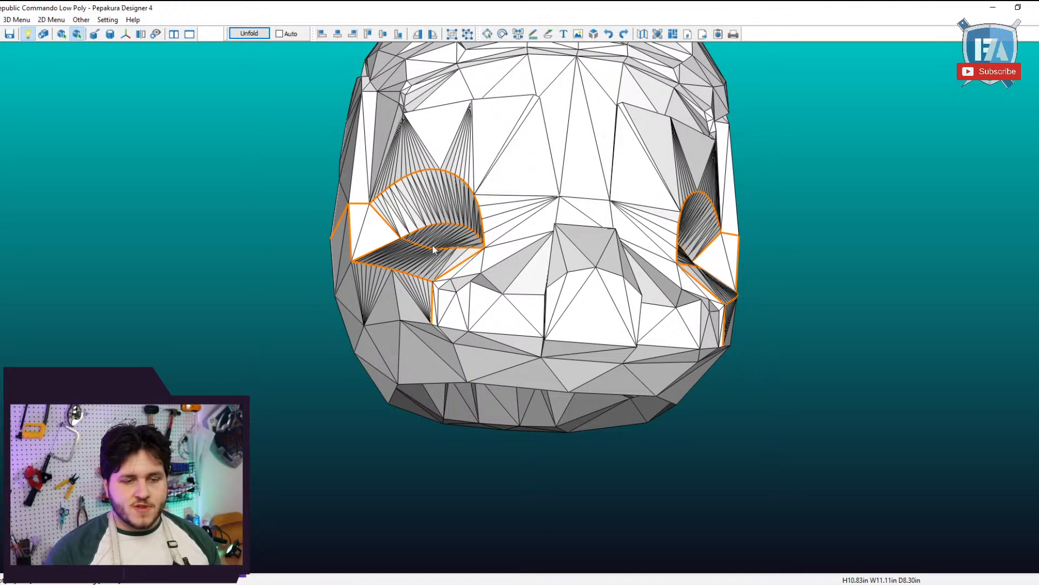
right_click_drag(465, 251, 448, 278)
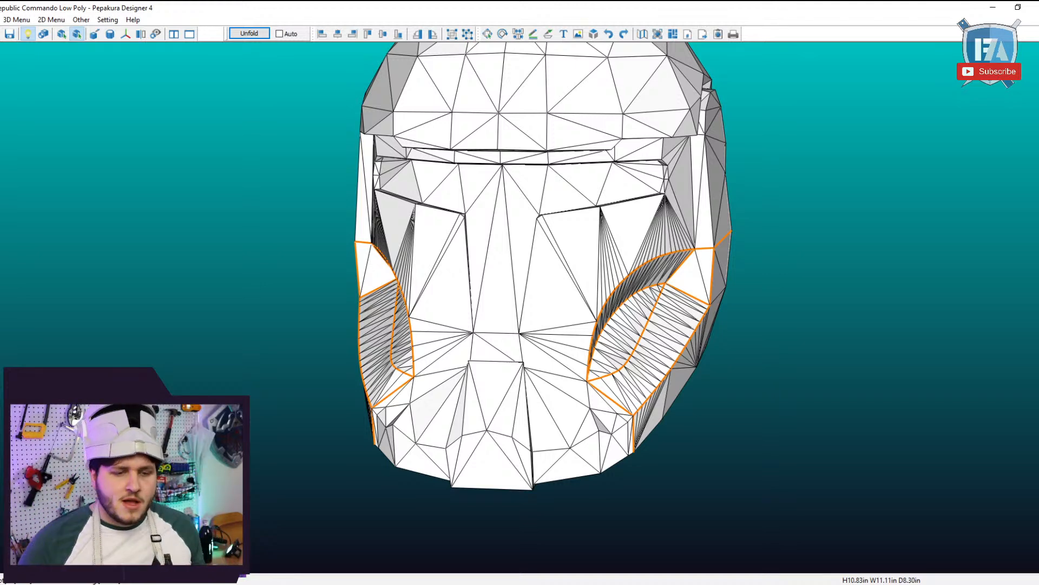
key("ctrl+z")
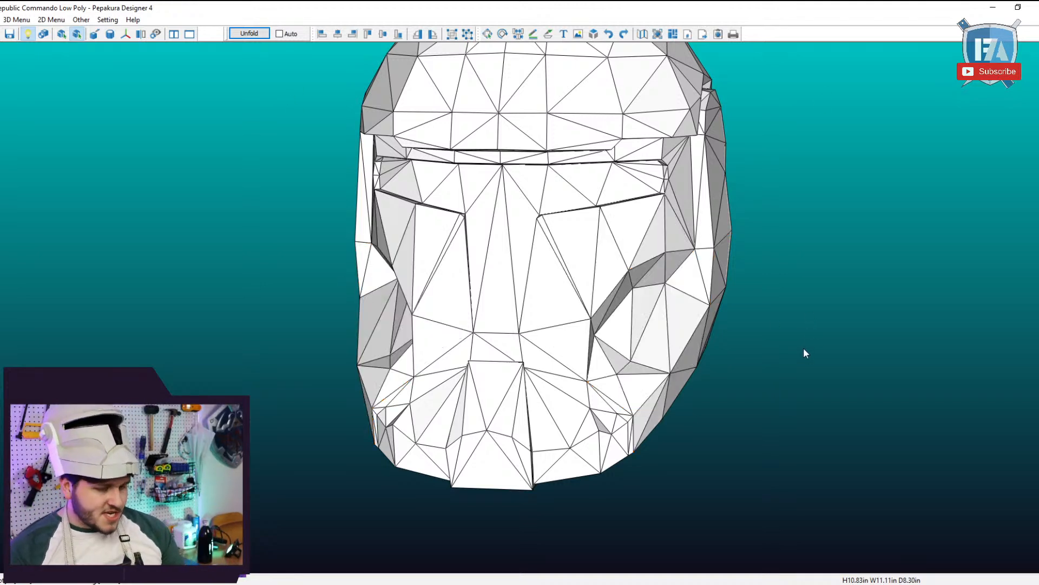
Restart Subdivide Edges and Make Them Smooth and run it again on both cheeks with the 3% divide limit.
left_click(16, 19)
mouse_move(157, 32)
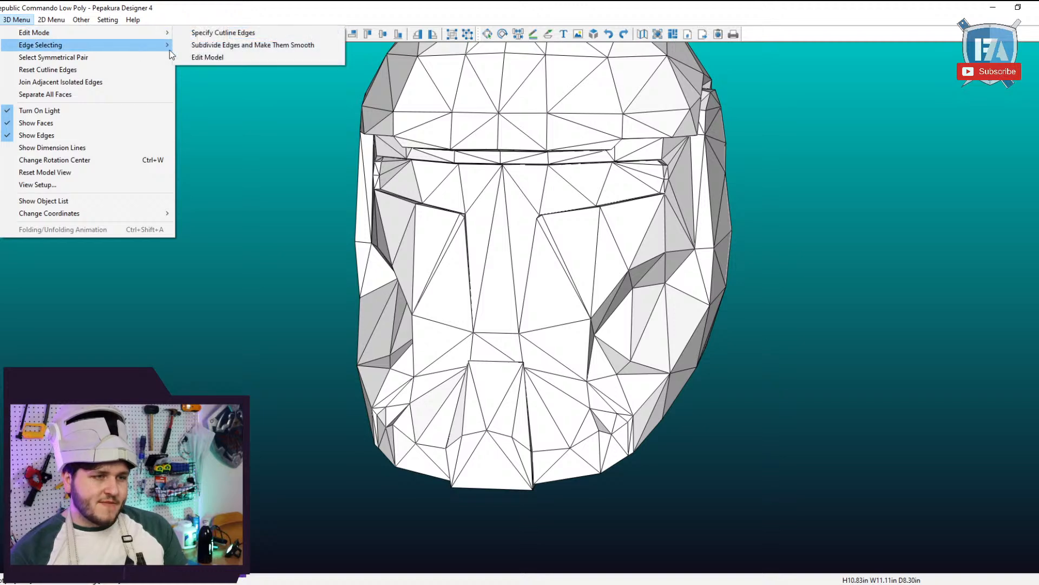
left_click(197, 46)
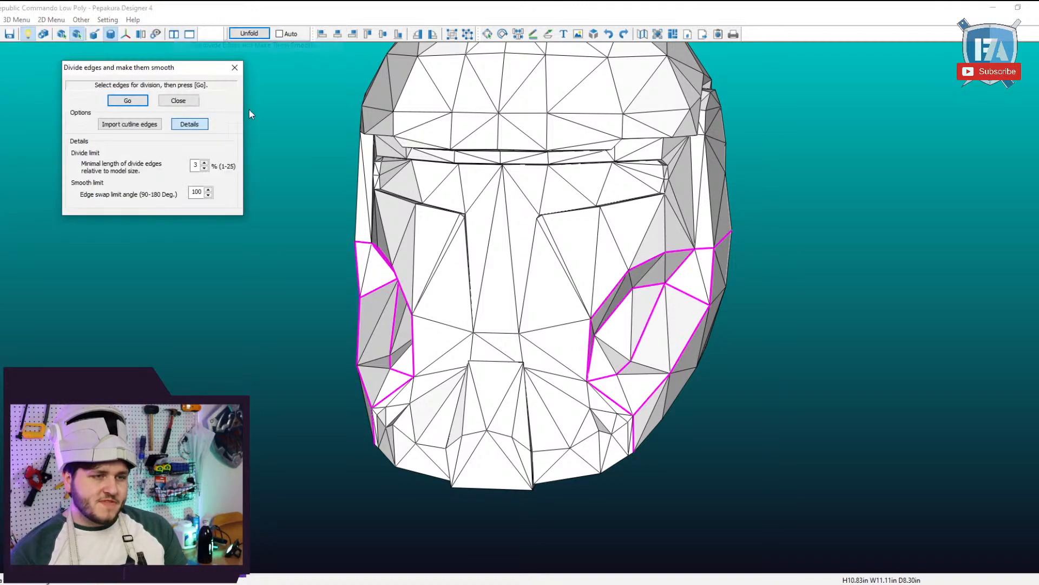
left_click(128, 100)
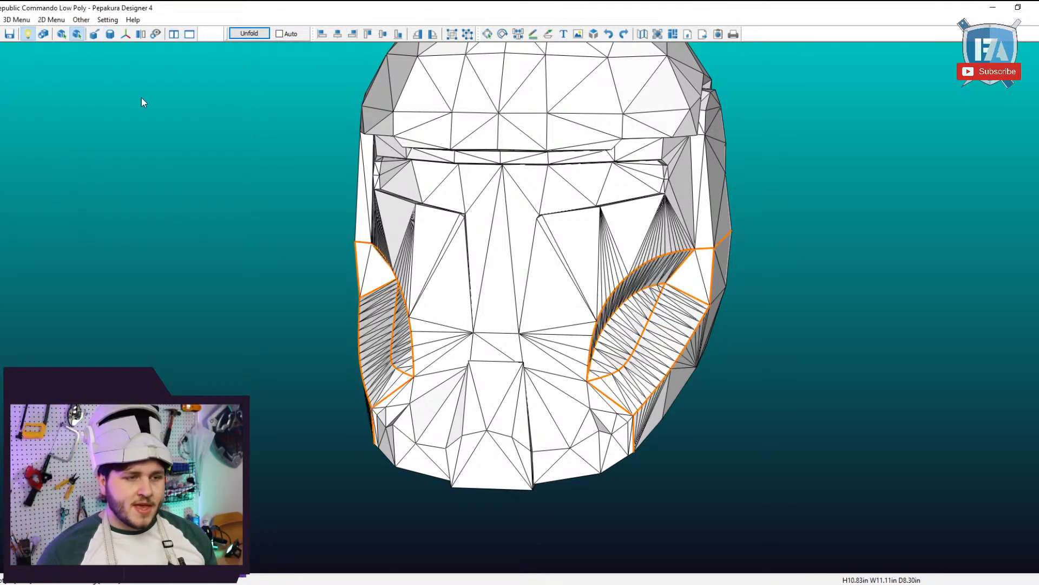
Try another subdivision with the left upright edge below the visor and the left mouthpiece edge added, and undo back to the low-poly helmet.
left_click(16, 20)
mouse_move(26, 34)
left_click(197, 45)
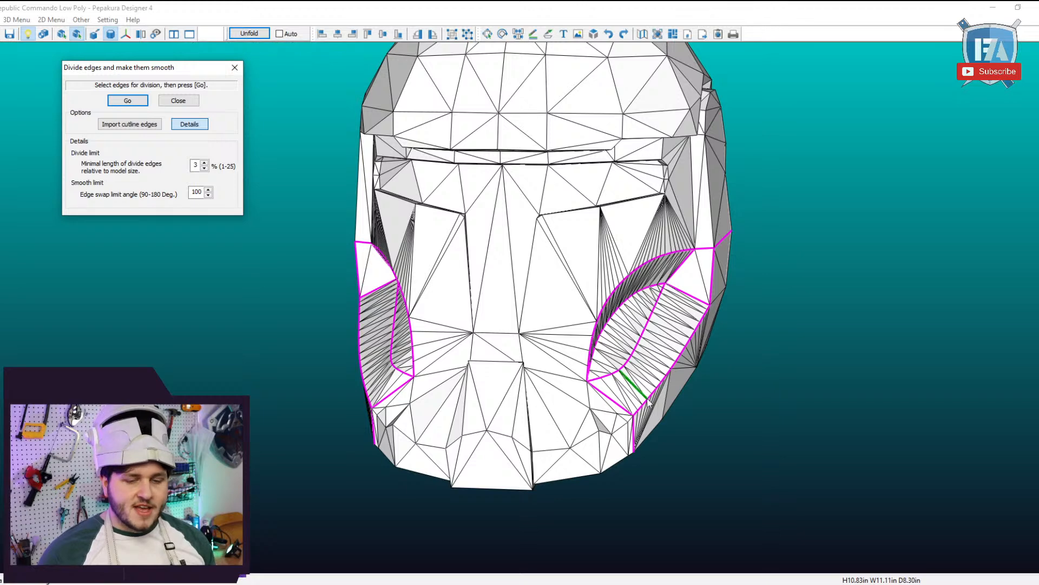
left_click(530, 270)
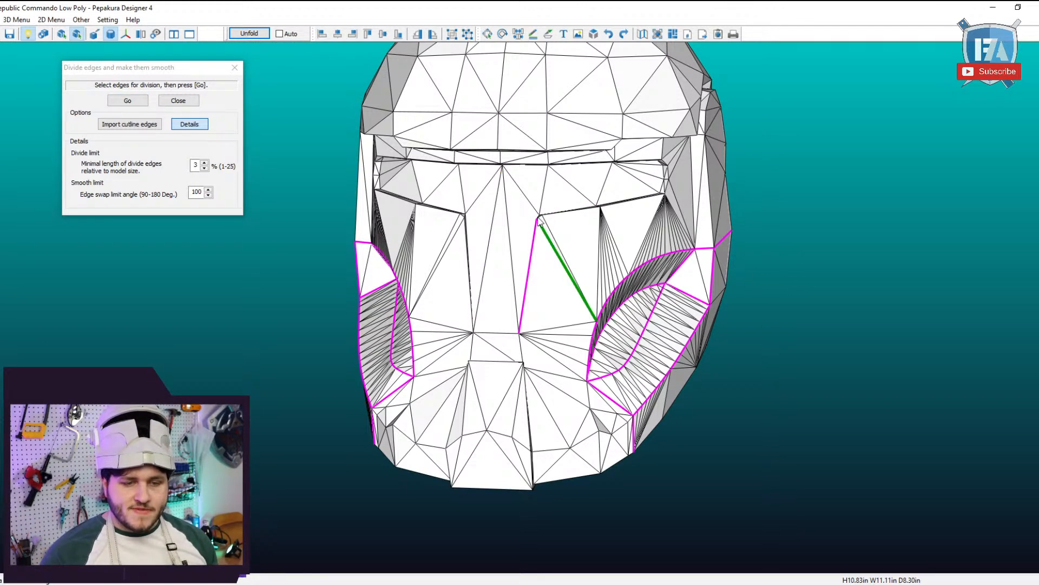
left_click(526, 392)
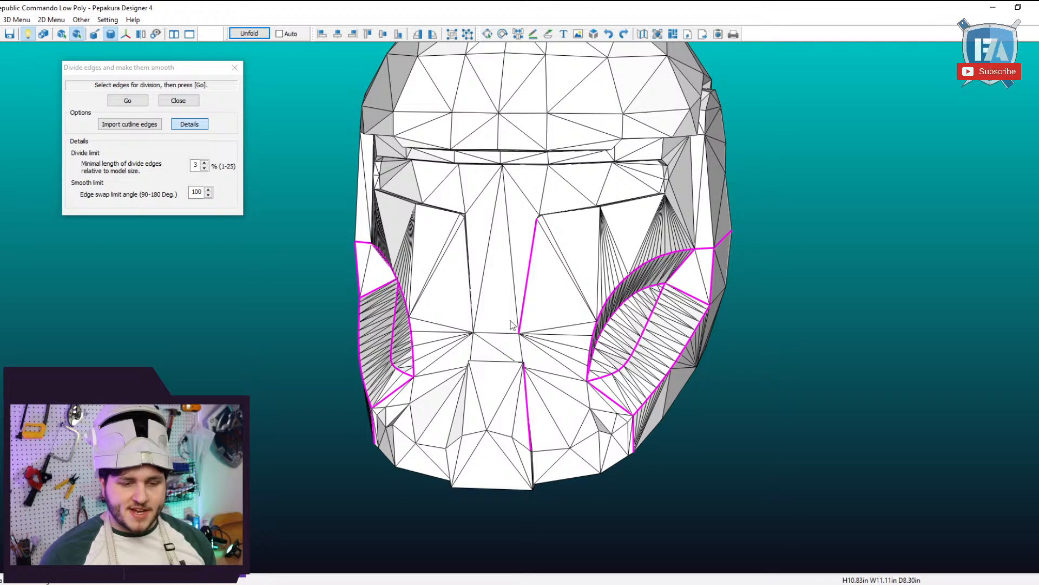
left_click(144, 102)
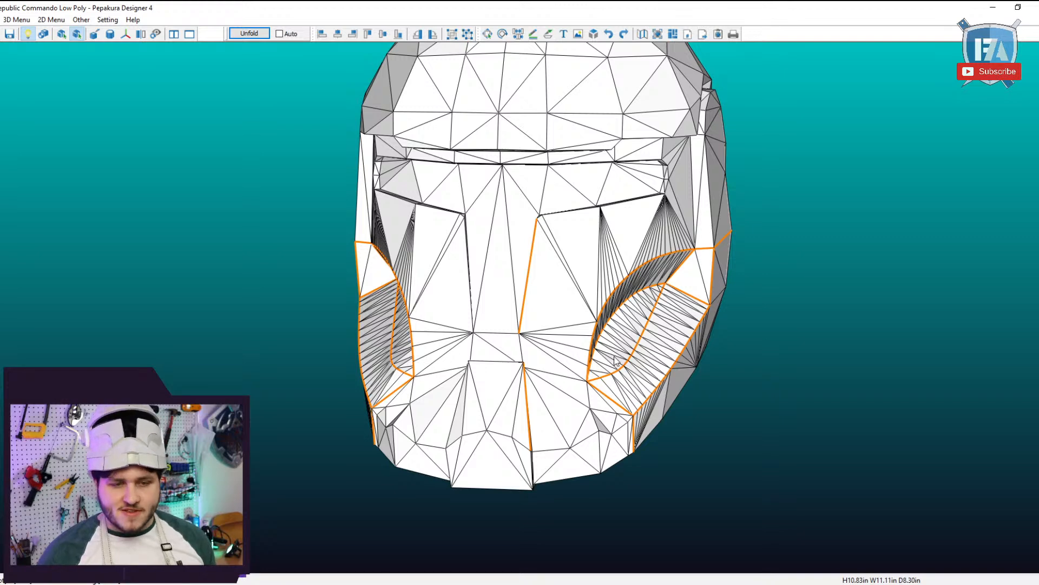
key("ctrl+z")
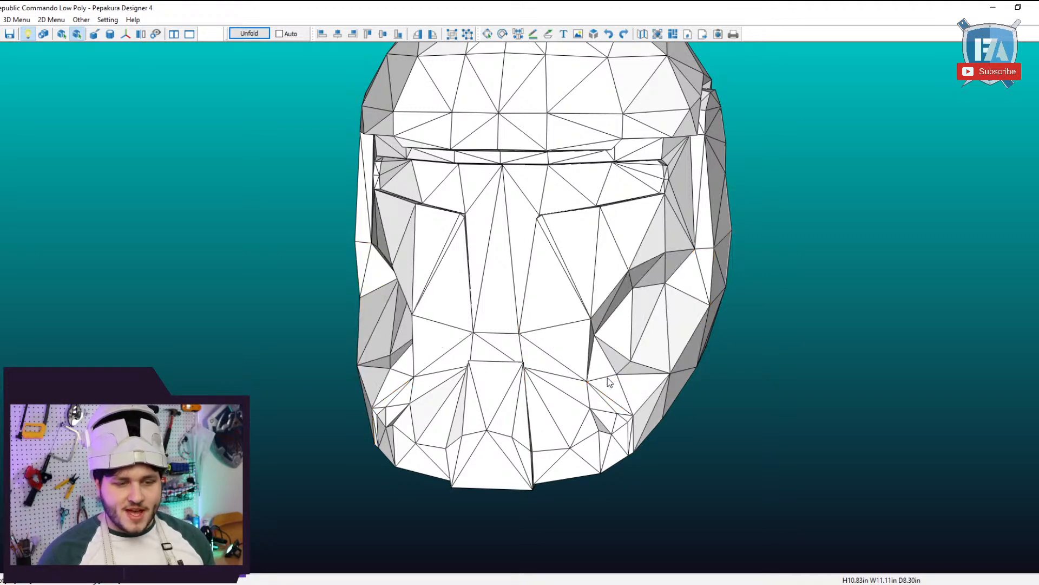
Restart Subdivide Edges and Make Them Smooth and add the first two outer edges of the brow rim above the right side of the visor.
left_click(16, 20)
mouse_move(55, 32)
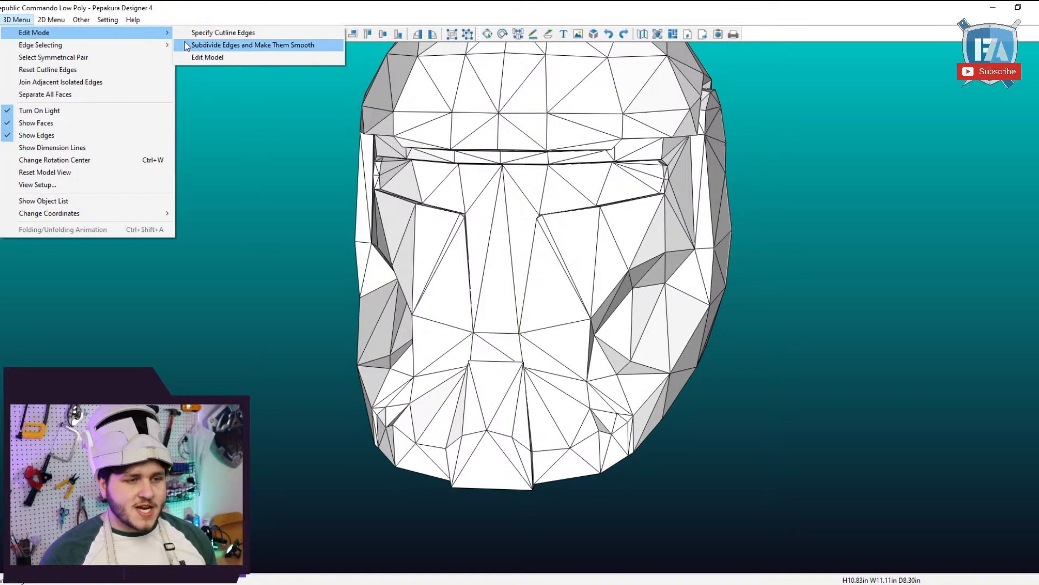
left_click(227, 45)
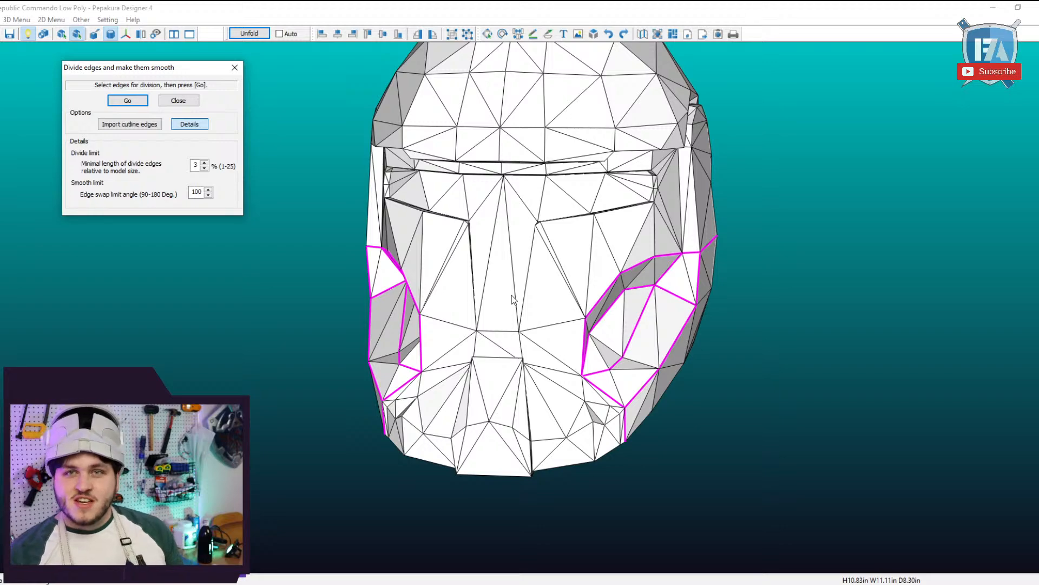
scroll(469, 280, "down", 2)
scroll(477, 271, "up", 5)
middle_click_drag(492, 244, 512, 442)
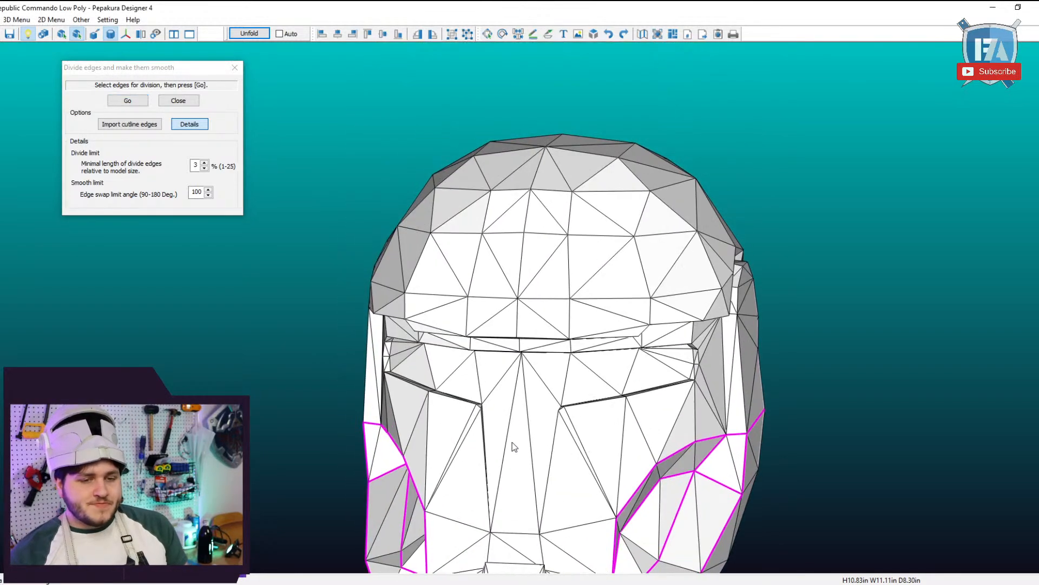
left_click_drag(514, 447, 513, 307)
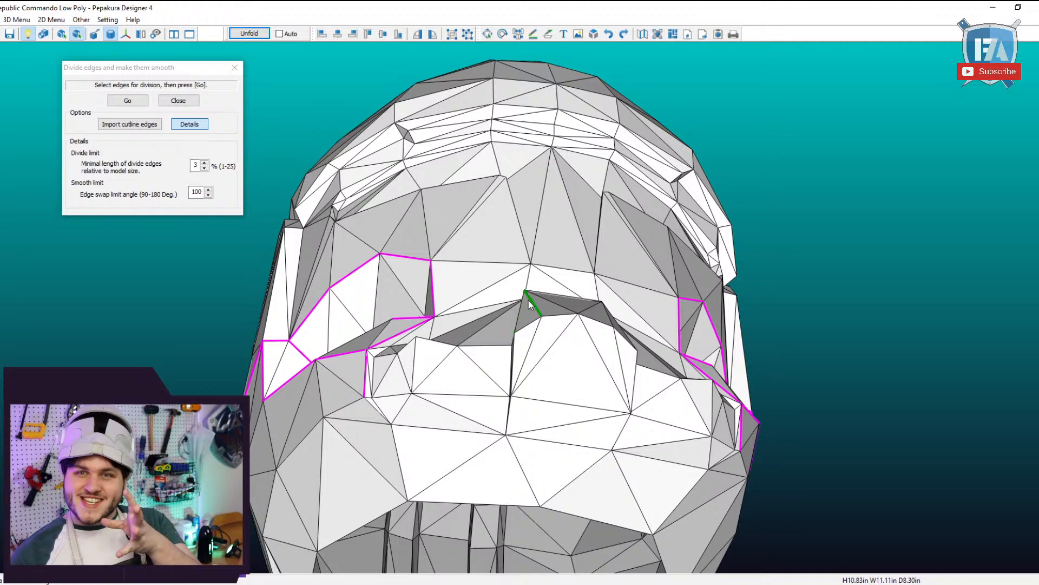
right_click_drag(454, 110, 486, 154)
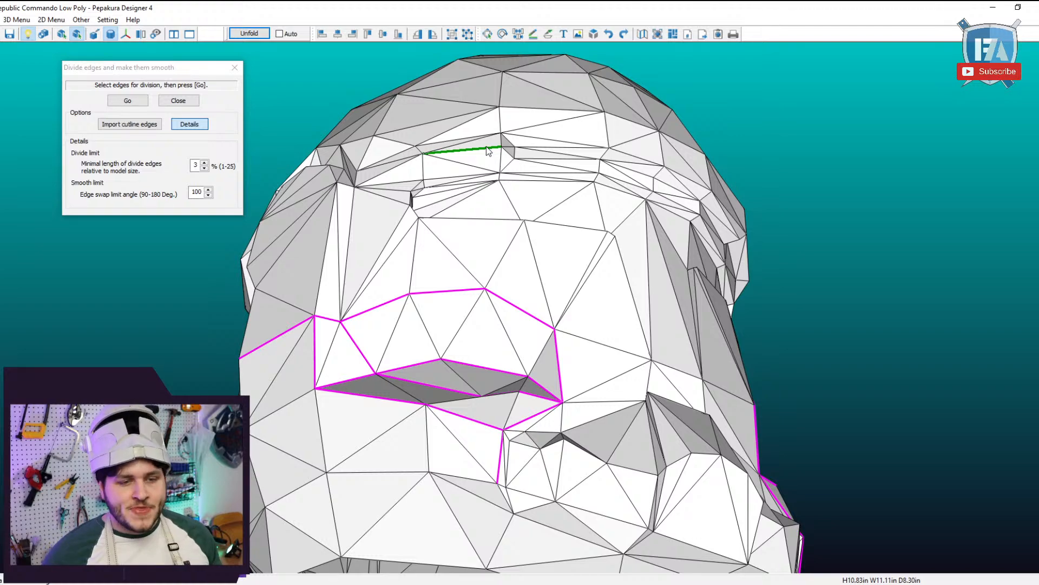
left_click_drag(615, 235, 684, 258)
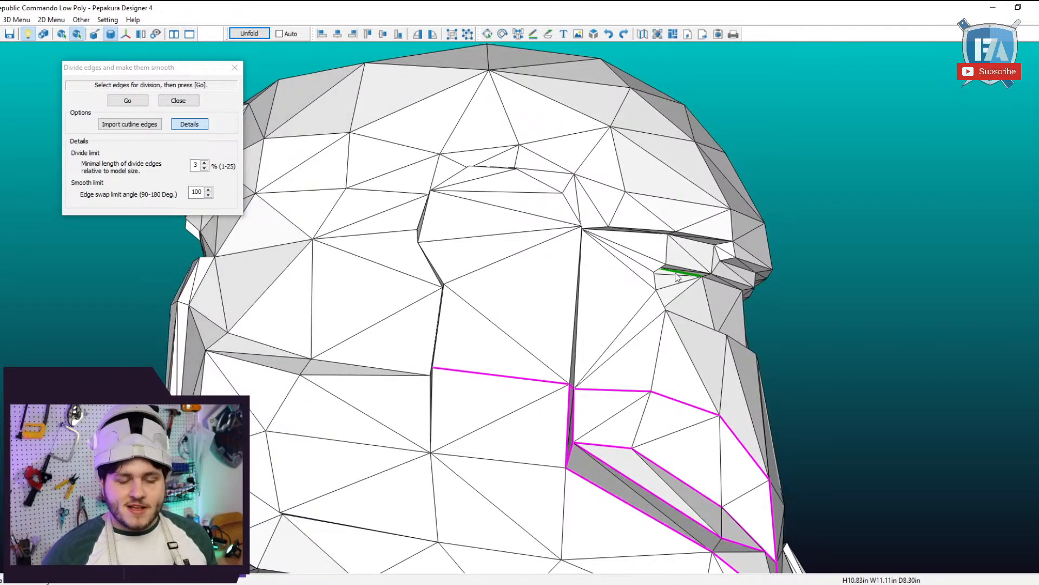
mouse_move(638, 292)
left_mouse_down()
mouse_move(673, 325)
mouse_move(633, 308)
left_mouse_up()
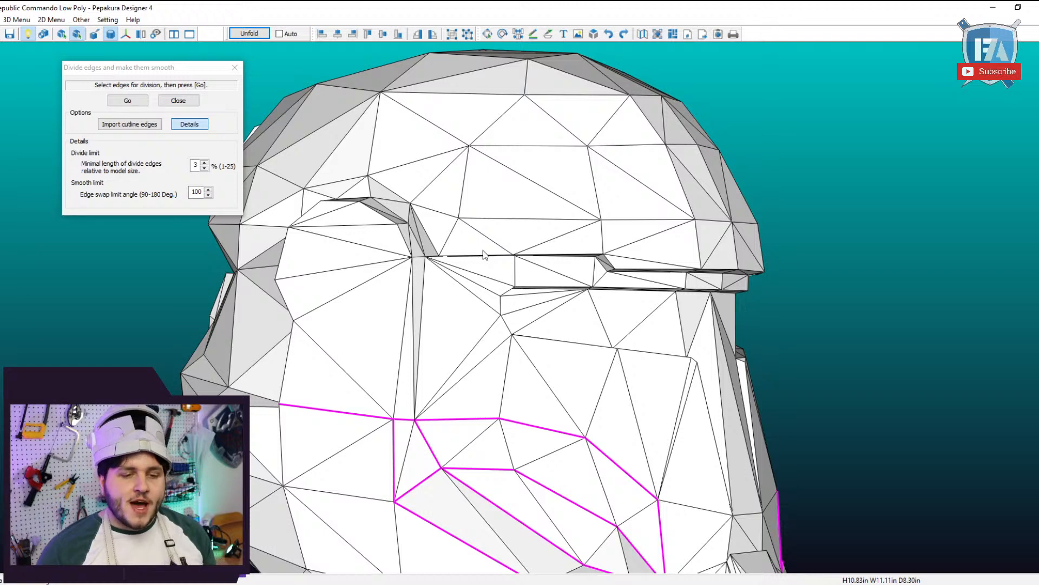
left_click_drag(512, 256, 521, 252)
right_click_drag(520, 250, 518, 236)
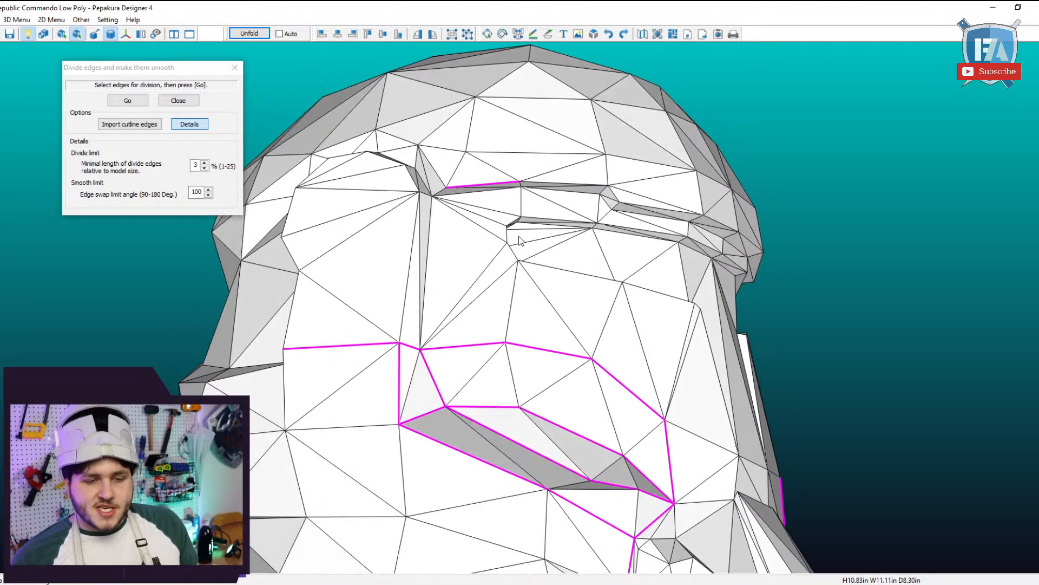
left_click(533, 184)
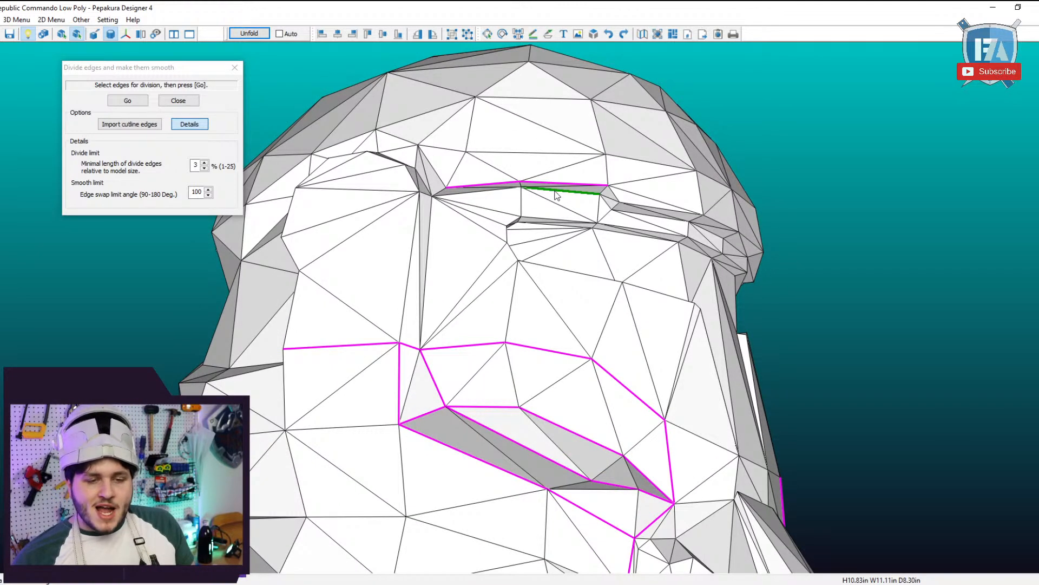
Try adding the two inner edges running parallel beneath the selected brow rim edges, and deselect both.
left_click(557, 194)
left_click(489, 193)
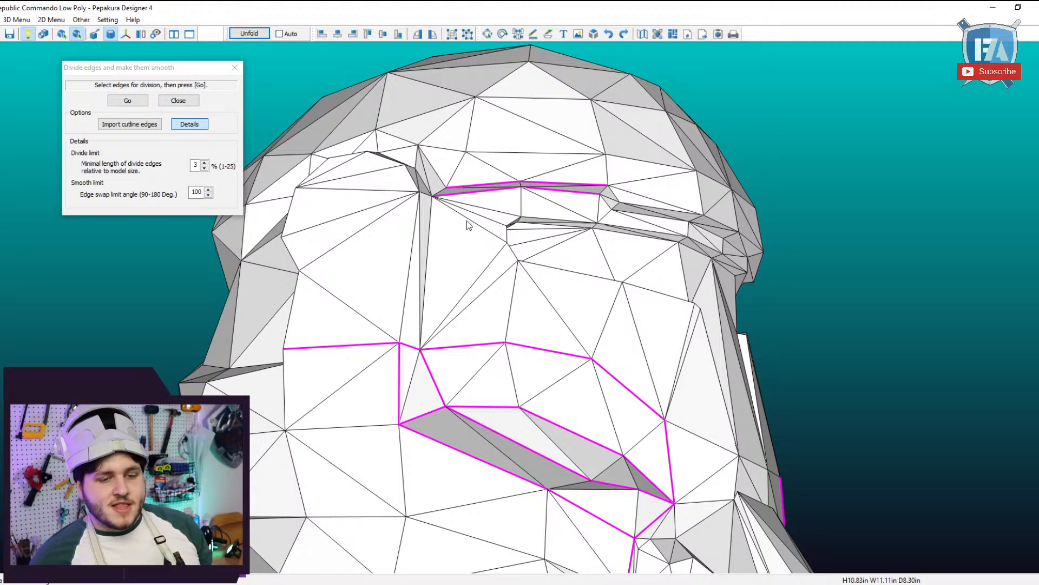
scroll(466, 223, "up", 1)
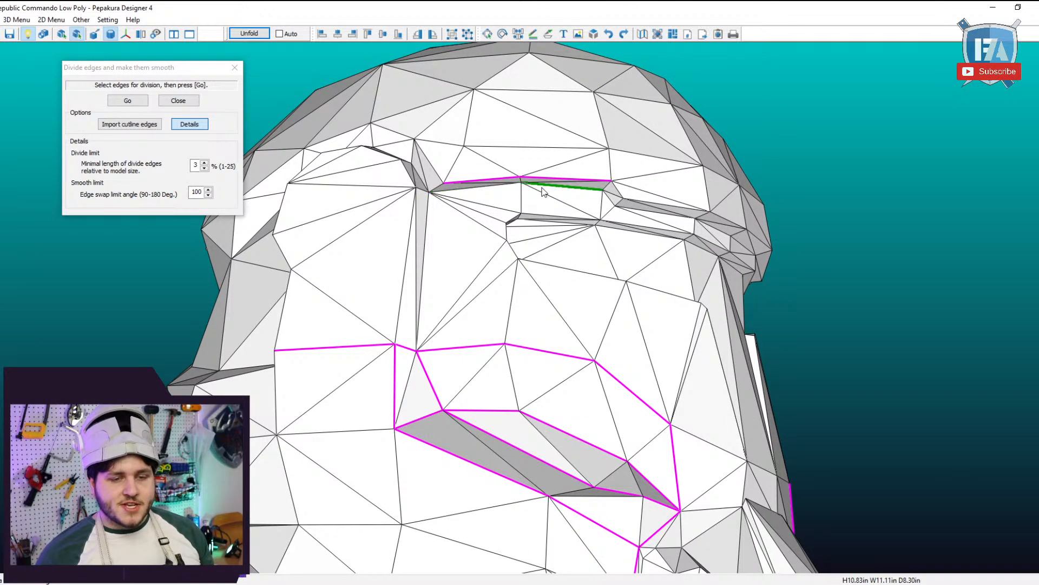
left_click(558, 187)
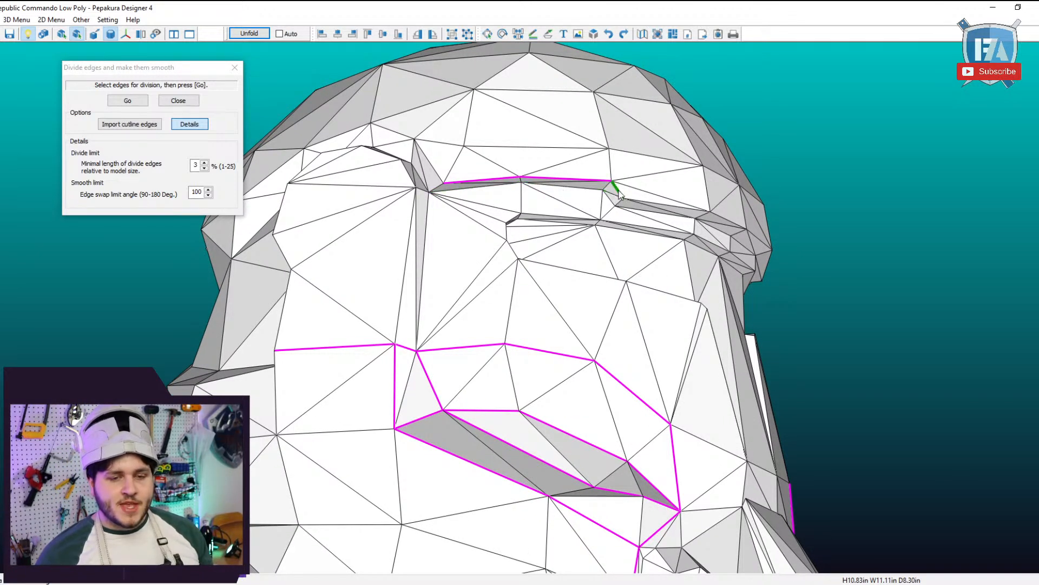
Extend the selection along the brow's outer rim across the front, through both notches, and up the rear upright edges.
left_click_drag(649, 202, 594, 203)
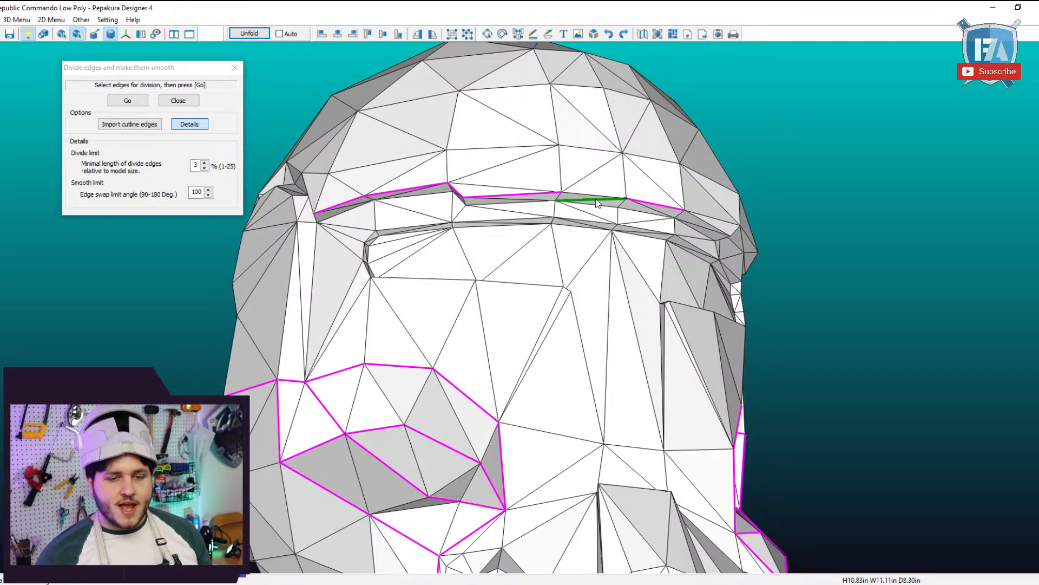
left_click_drag(596, 198, 513, 195)
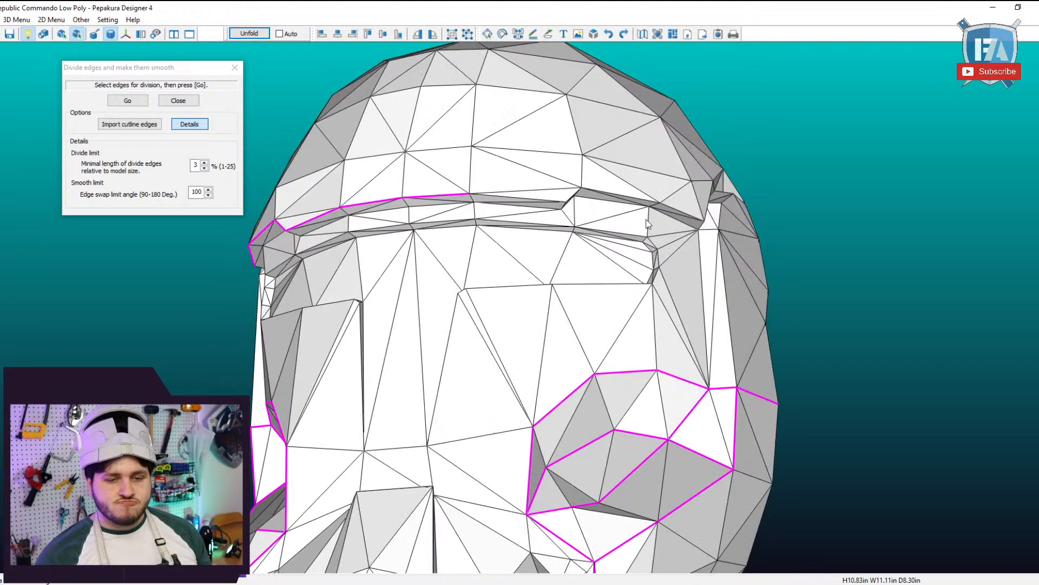
left_click(514, 198)
left_click(603, 192)
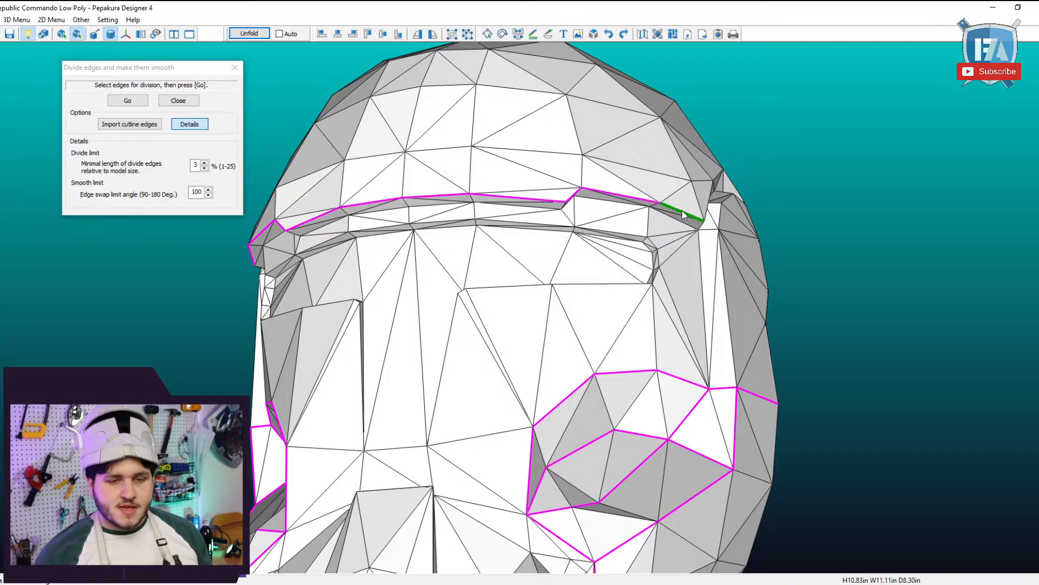
right_click_drag(682, 215, 490, 221)
left_click(620, 235)
left_click(490, 221)
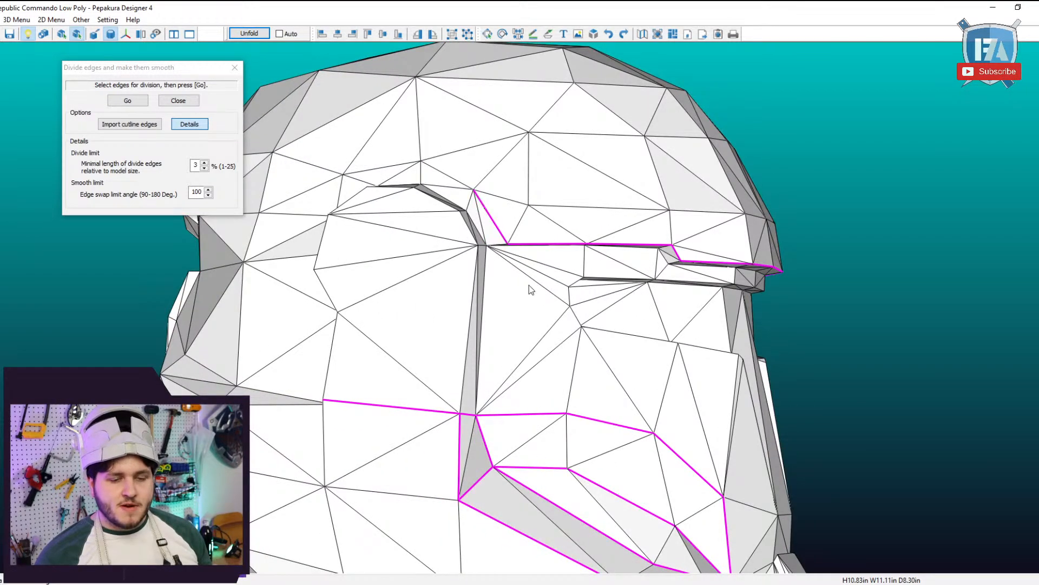
Add the short edges crossing the brow rim's thickness at the notches and rear corners on both sides.
right_click_drag(529, 285, 515, 272)
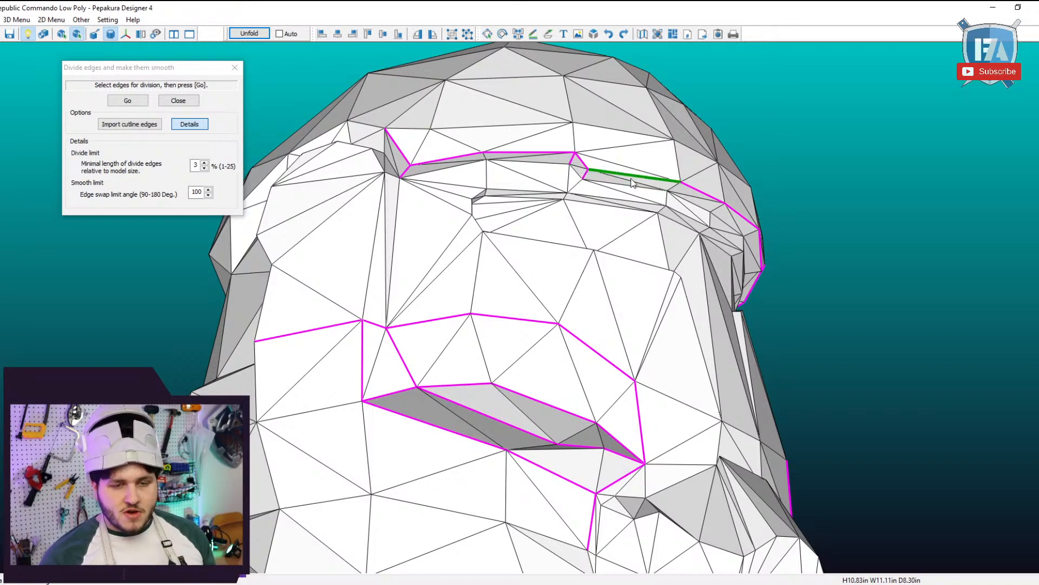
right_click_drag(632, 180, 576, 164)
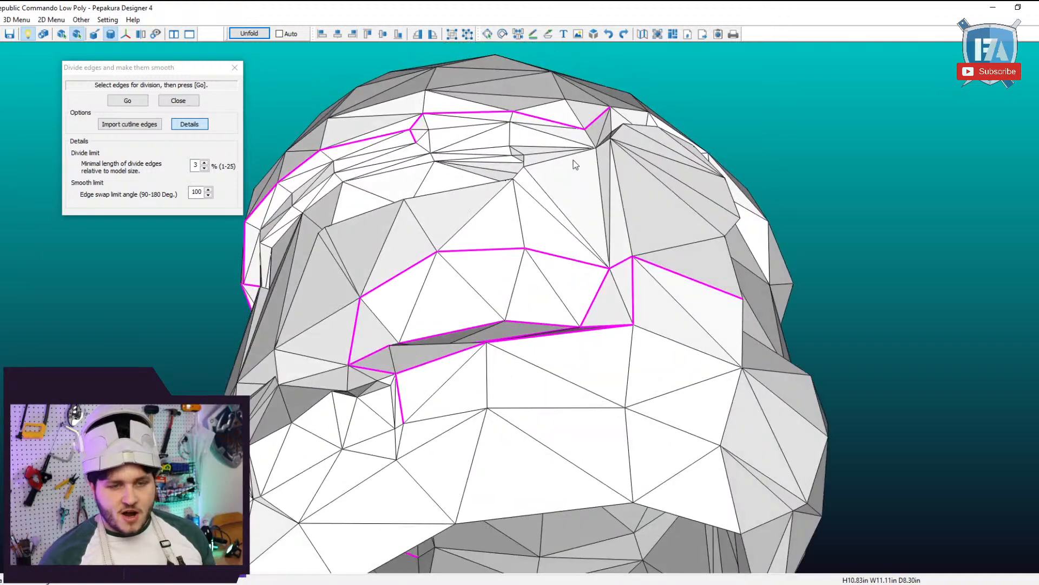
left_click(419, 123)
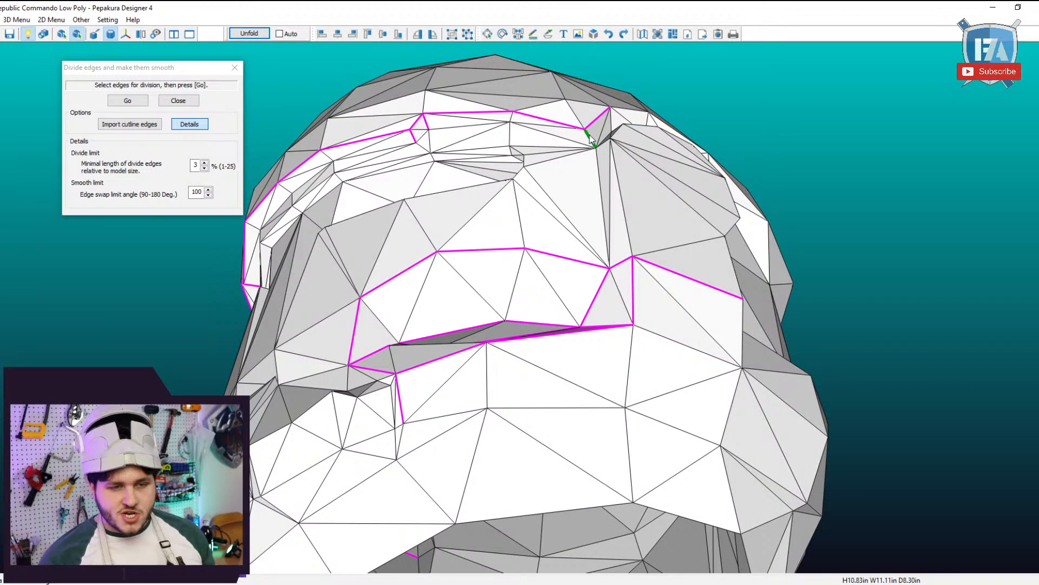
right_click_drag(591, 144, 620, 306)
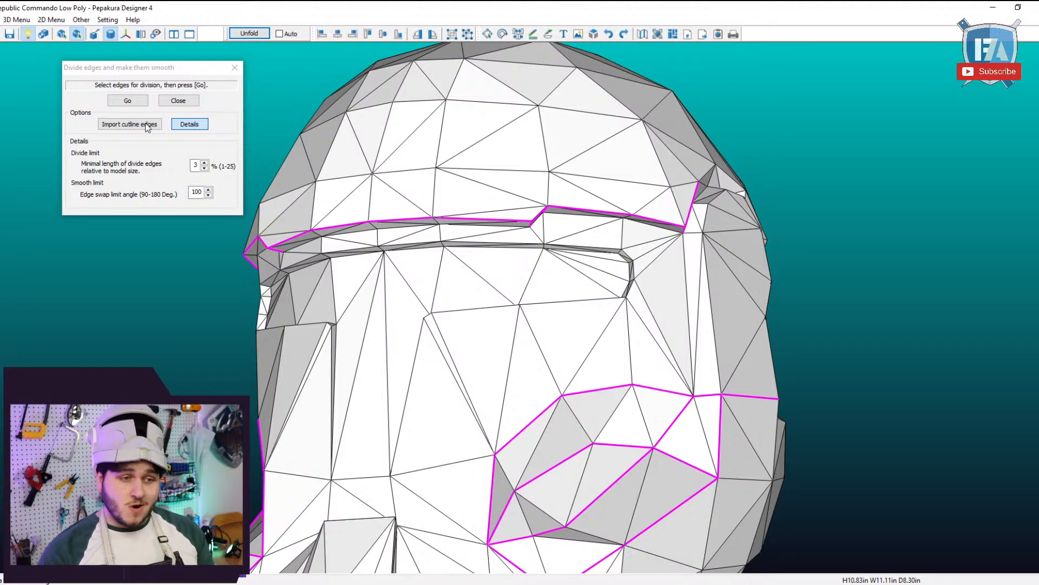
Try subdividing and smoothing the brow rim and cheek selections with the 3% divide limit, inspect the brow from below, and undo it.
left_click(138, 100)
right_click_drag(298, 235, 506, 359)
scroll(666, 302, "down", 2)
right_click_drag(356, 179, 388, 160)
mouse_move(457, 106)
right_mouse_down()
mouse_move(452, 125)
mouse_move(445, 102)
right_mouse_up()
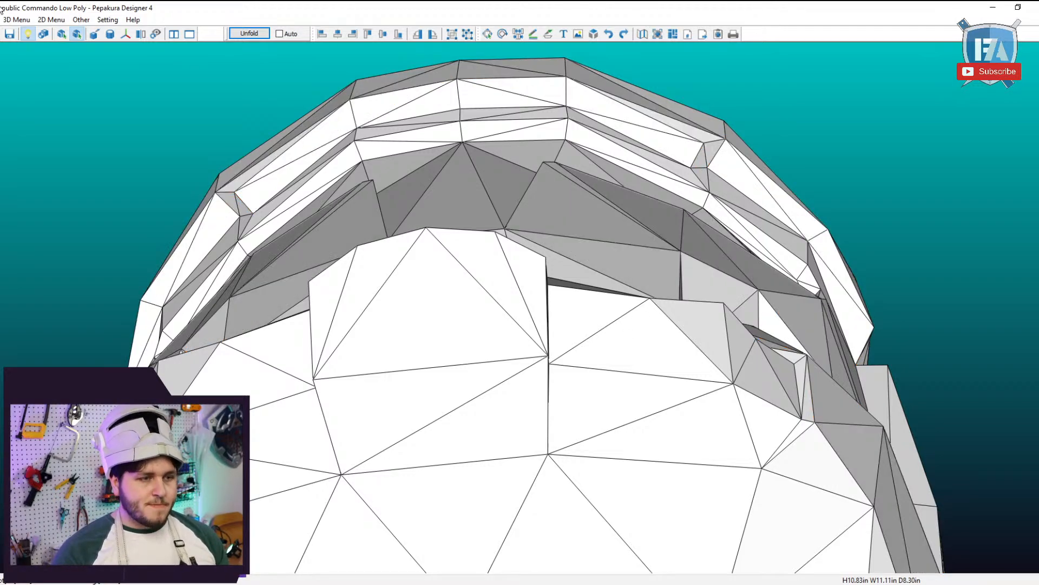
Restart Subdivide Edges and Make Them Smooth and add the inner edges of the brow rim across the front between the two notches.
left_click(16, 20)
mouse_move(33, 32)
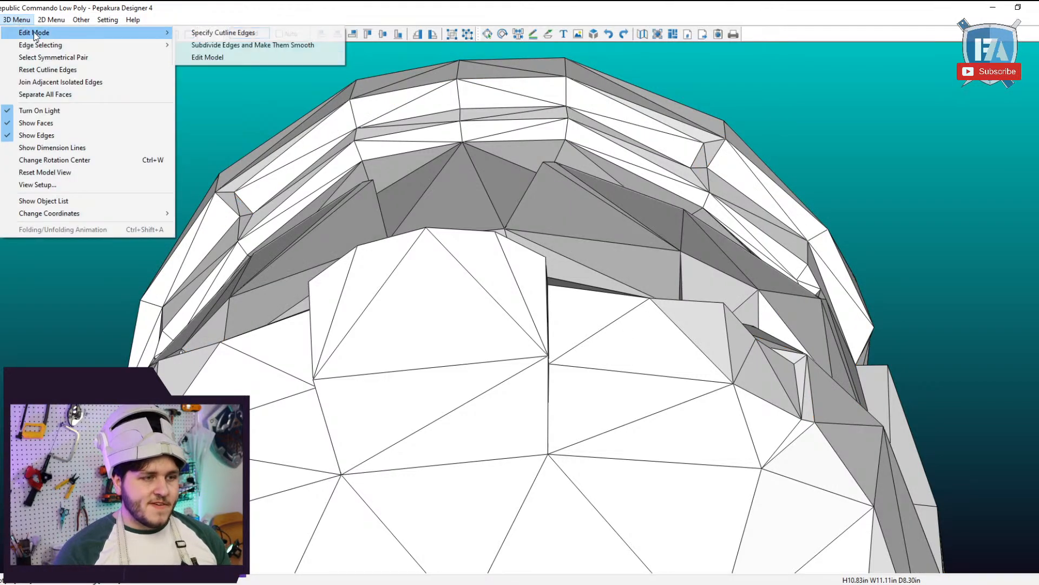
left_click(270, 42)
right_click_drag(409, 133, 470, 143)
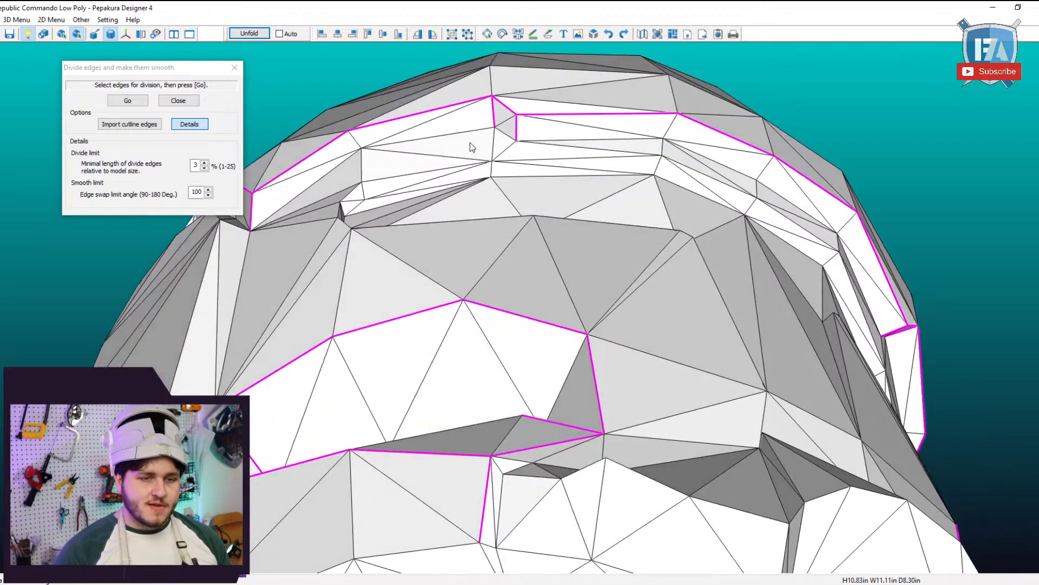
left_click(547, 141)
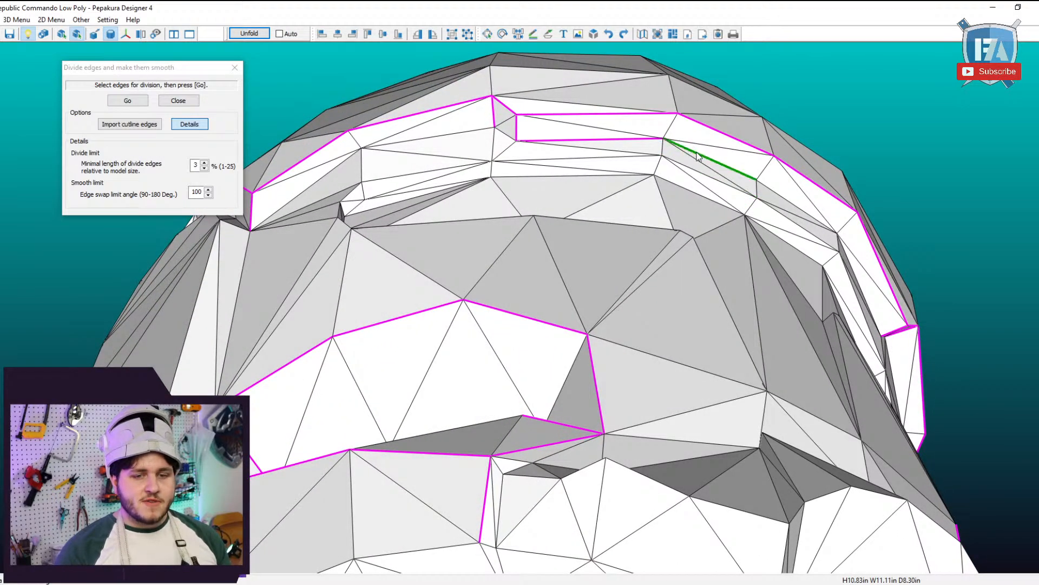
right_click_drag(698, 156, 460, 126)
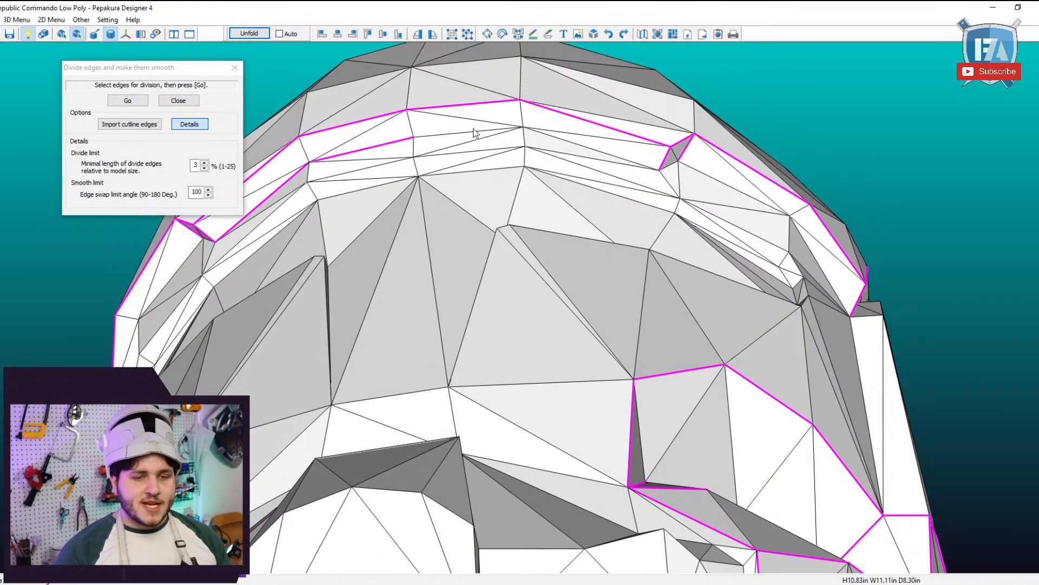
left_click(474, 132)
left_click(550, 135)
right_click_drag(558, 137, 583, 157)
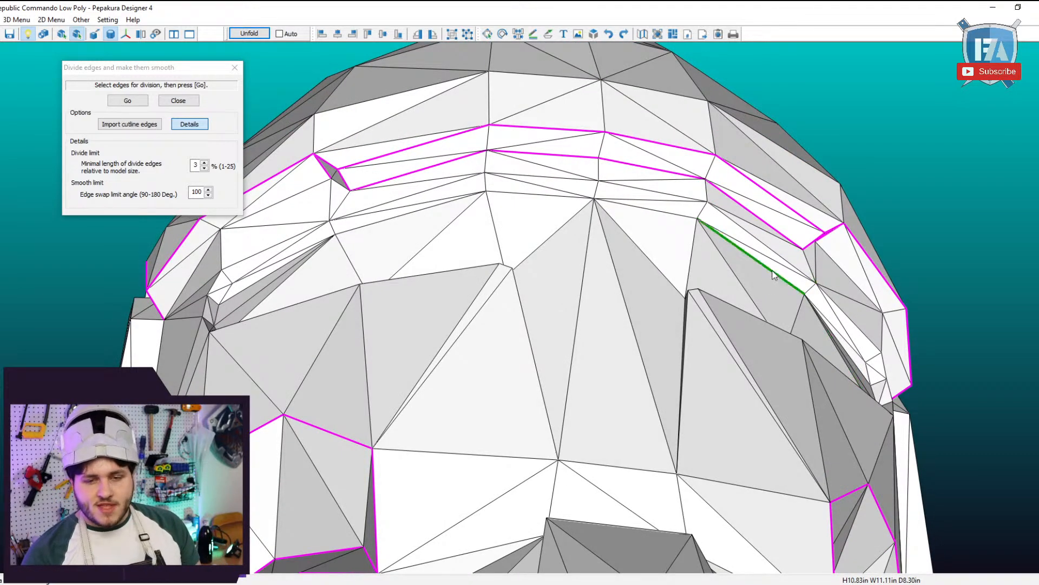
right_click_drag(774, 275, 741, 221)
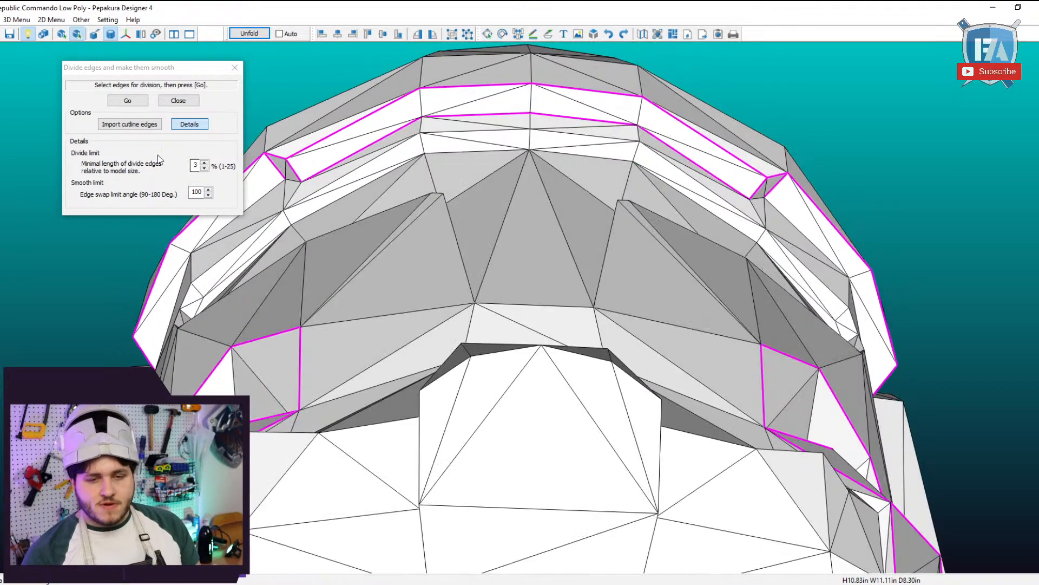
Try subdividing and smoothing with the front inner brow edges included at the 3% divide limit, and undo it.
left_click(129, 100)
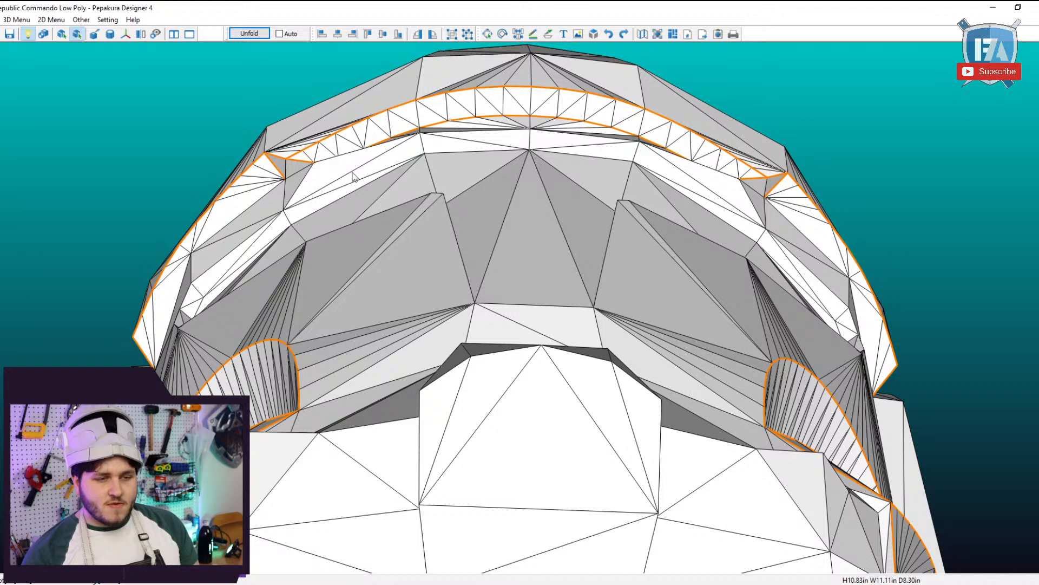
key("ctrl+z")
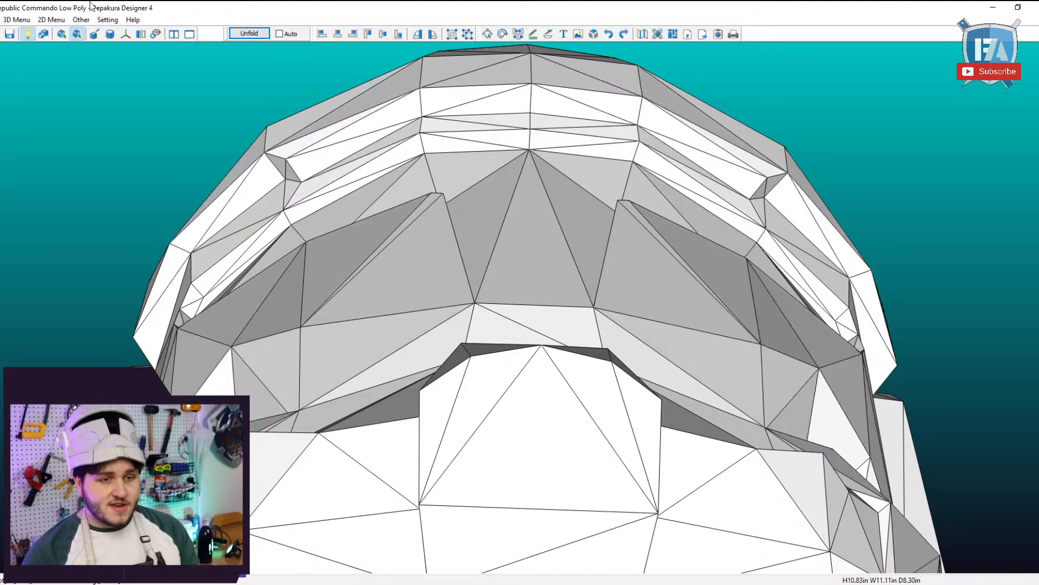
Restart Subdivide Edges and Make Them Smooth and add the two inner brow rim edges between the right notch and the rear corner.
left_click(16, 19)
mouse_move(35, 33)
left_click(238, 47)
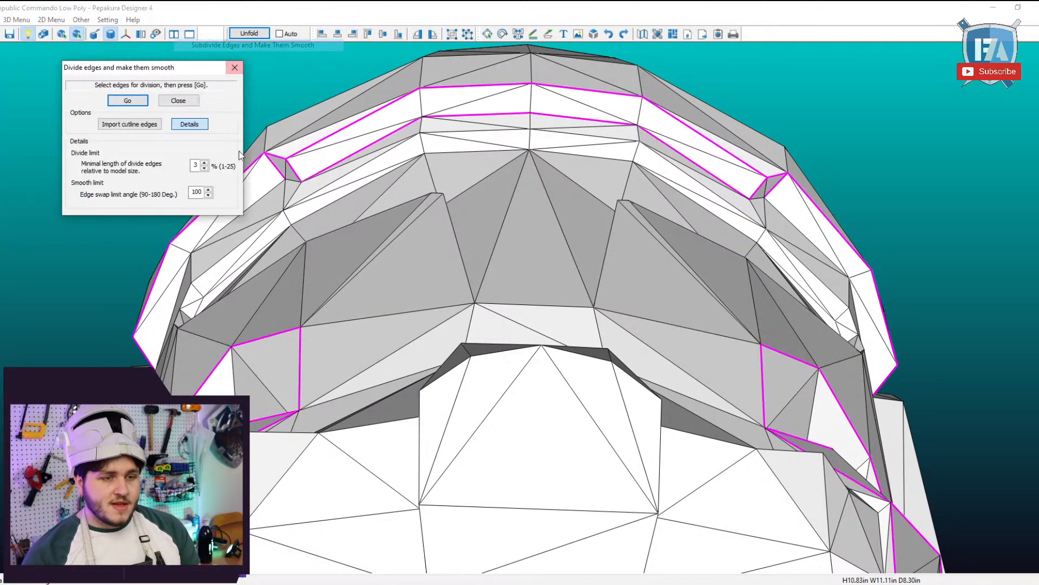
right_click_drag(252, 179, 292, 195)
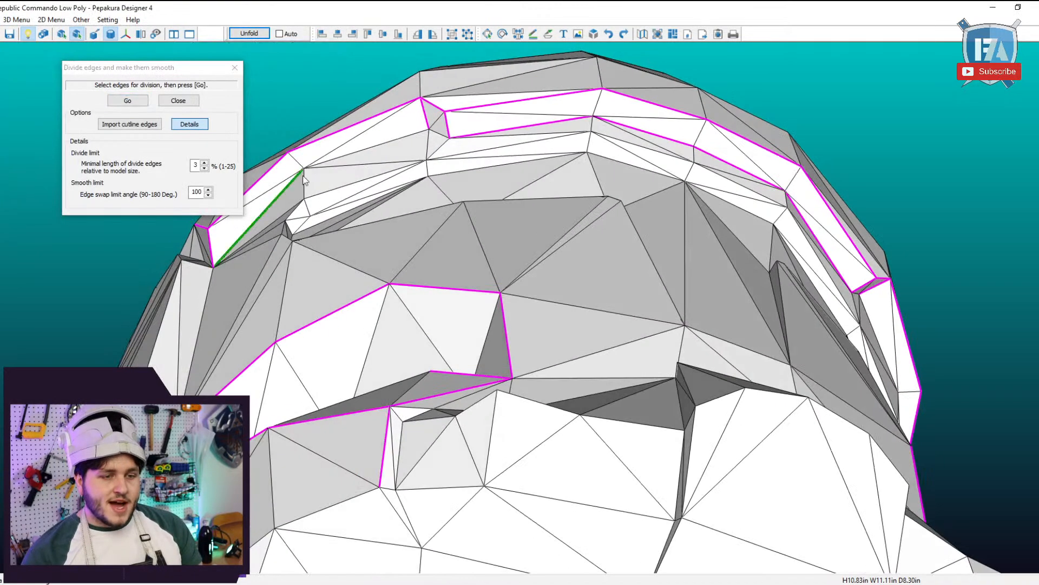
left_click(405, 136)
left_click(274, 203)
right_click_drag(275, 204, 306, 205)
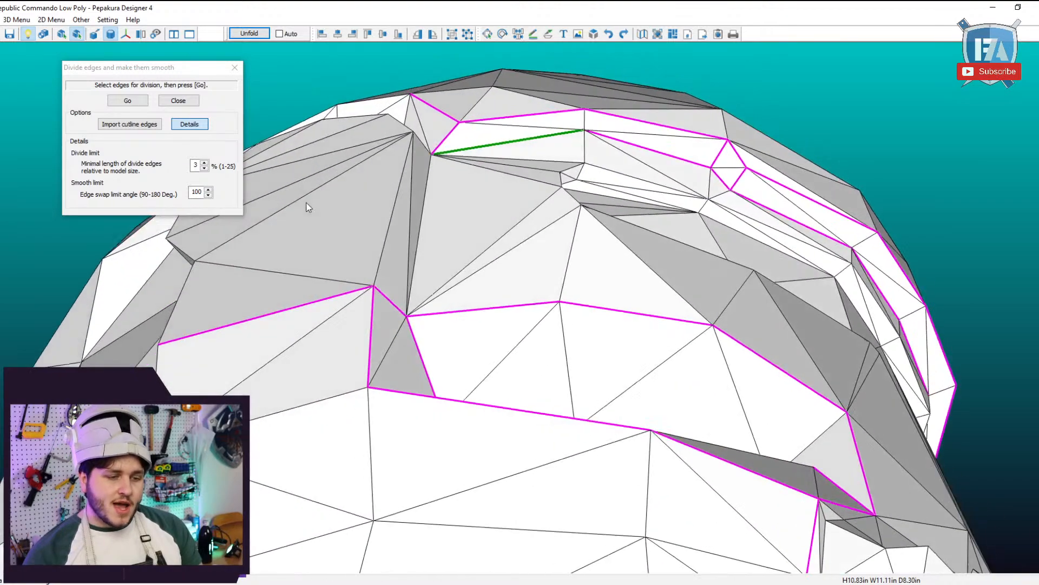
Add the inner edge of the left brow notch and the two inner brow rim edges back to the left rear corner.
right_click_drag(439, 180, 366, 291)
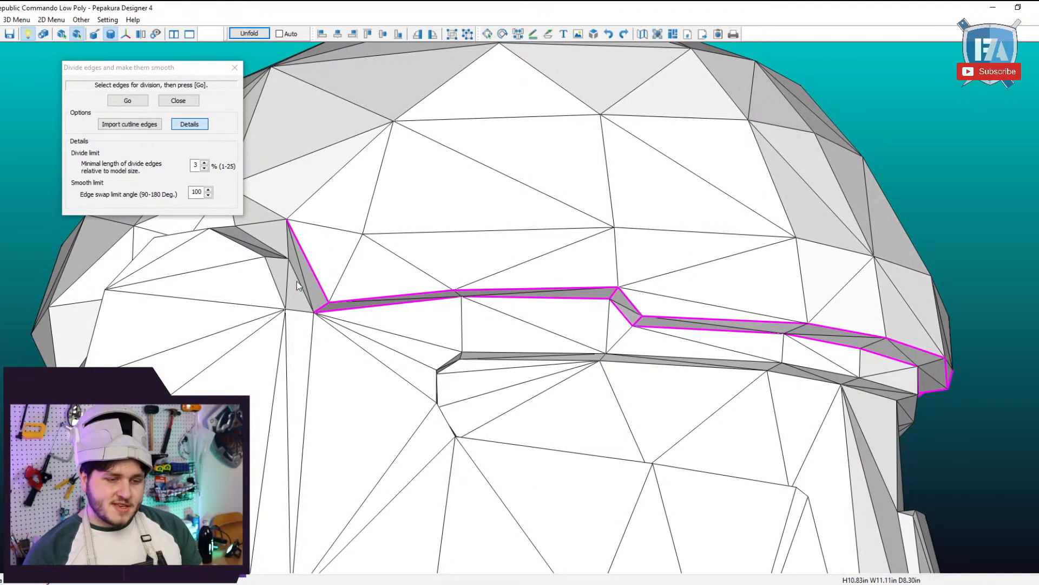
right_click_drag(701, 339, 578, 276)
right_click_drag(485, 351, 455, 301)
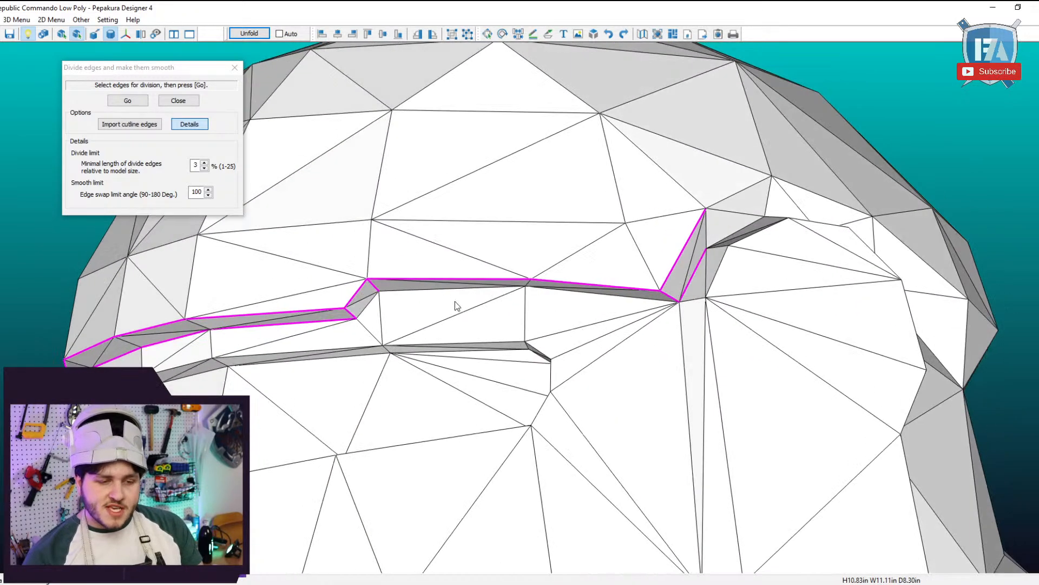
left_click(402, 292)
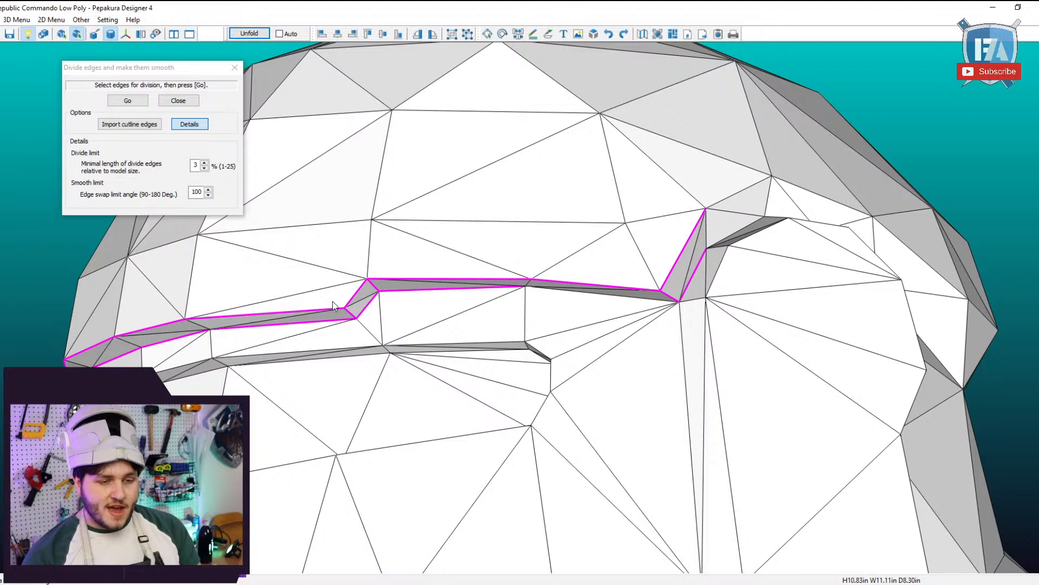
right_click_drag(613, 321, 609, 300)
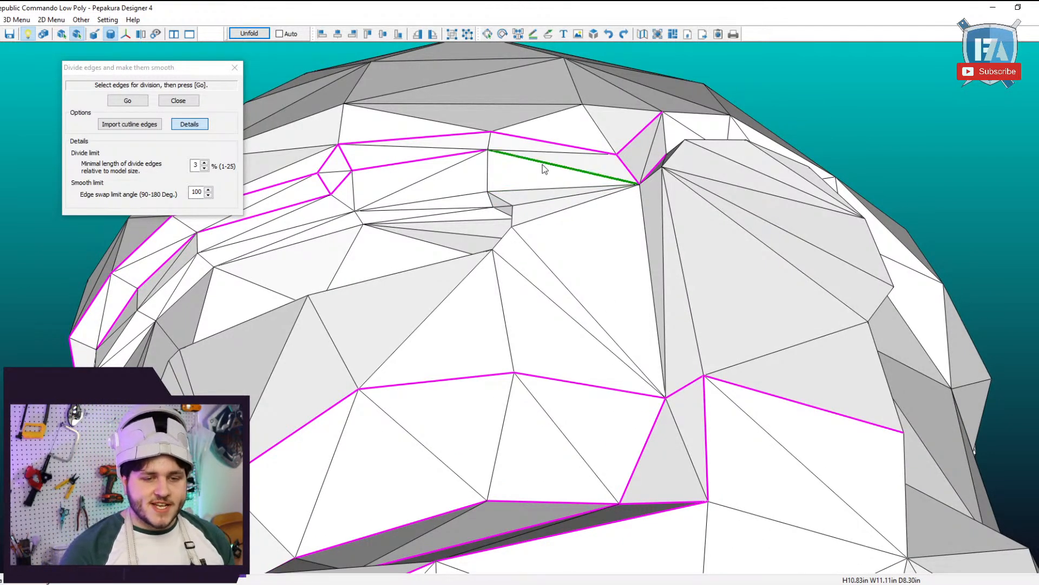
right_click_drag(543, 165, 527, 352)
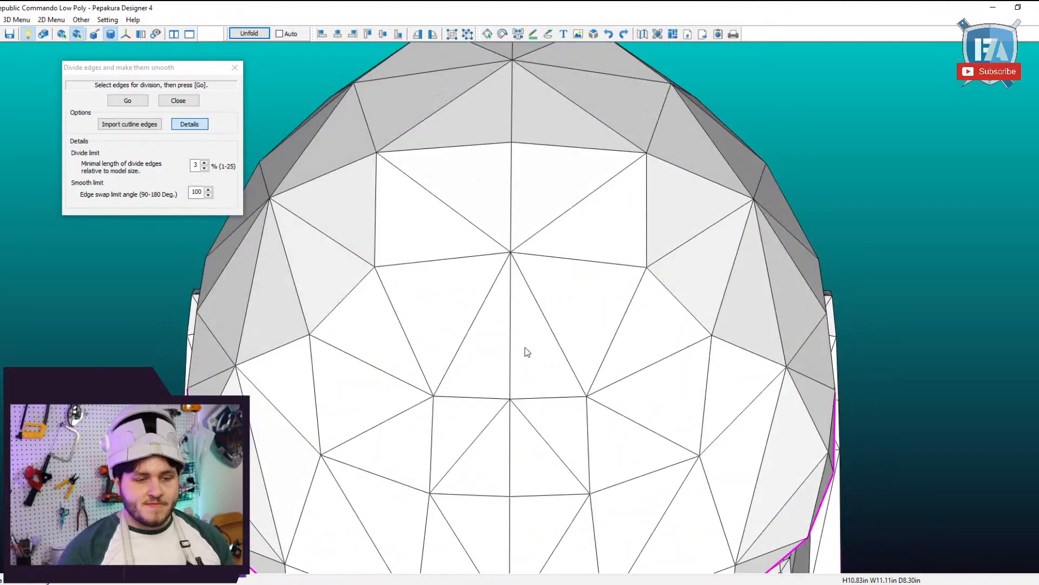
Try subdividing and smoothing the completed brow rim and cheek selections at the 3% divide limit.
scroll(528, 352, "down", 3)
right_click_drag(543, 401, 225, 191)
left_click(117, 101)
scroll(565, 107, "up", 2)
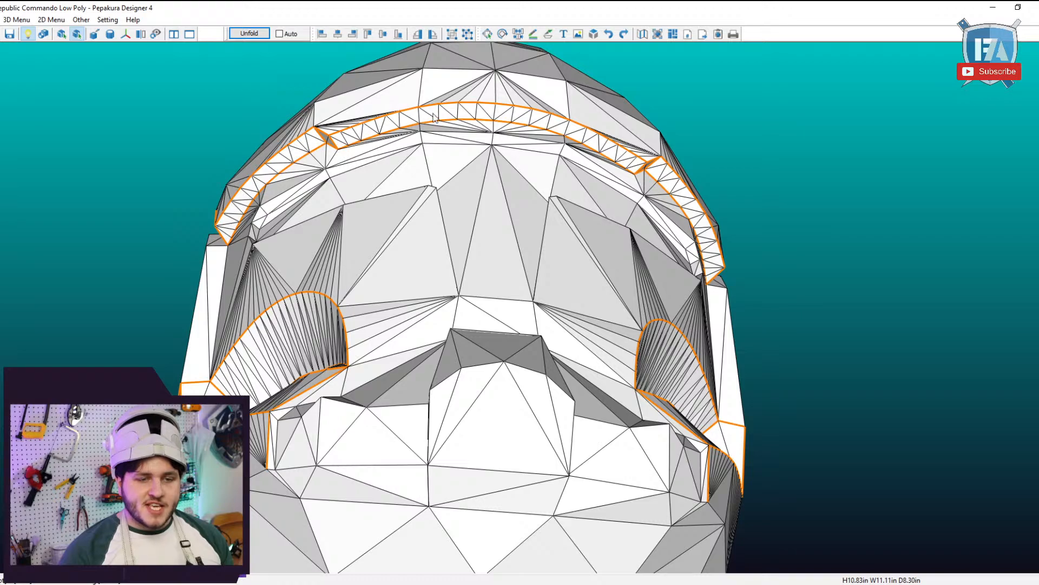
Inspect the subdivided brow rim and cheeks from the side, front and below, and undo the subdivision.
right_click_drag(485, 115, 529, 120)
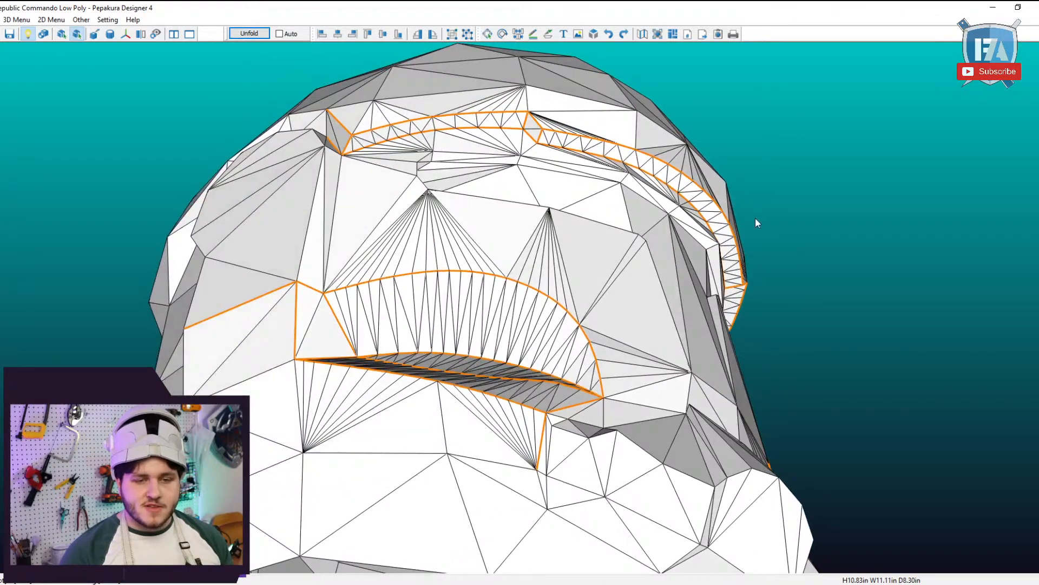
right_click_drag(757, 222, 755, 268)
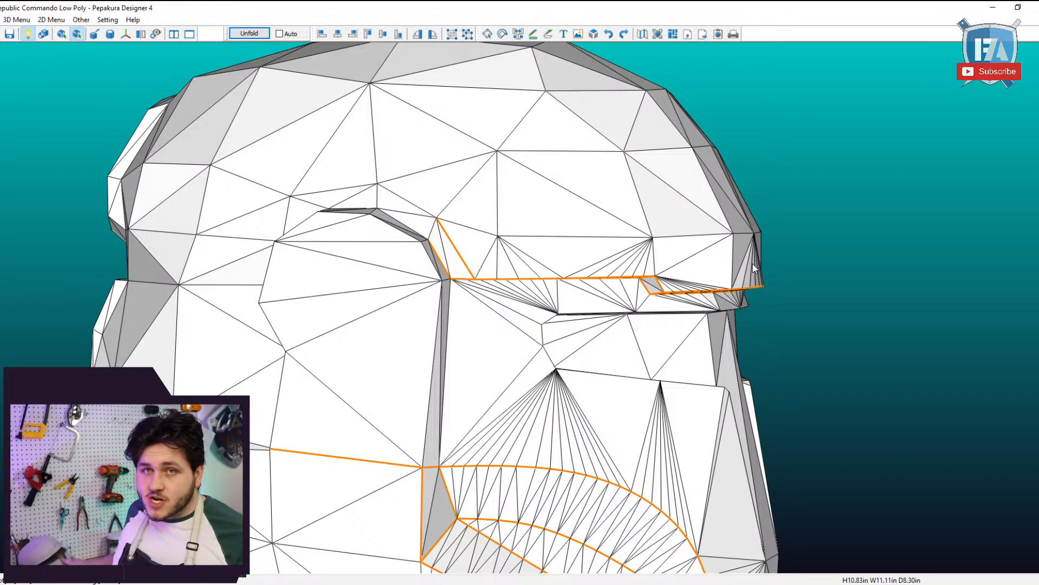
left_click_drag(749, 262, 303, 377)
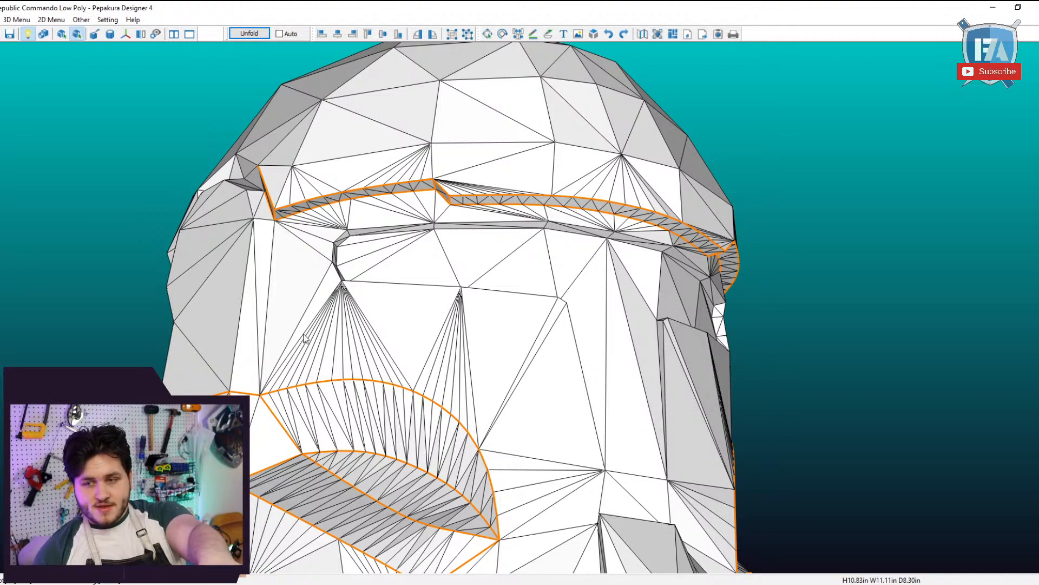
scroll(305, 357, "up", 4)
middle_click_drag(282, 333, 326, 325)
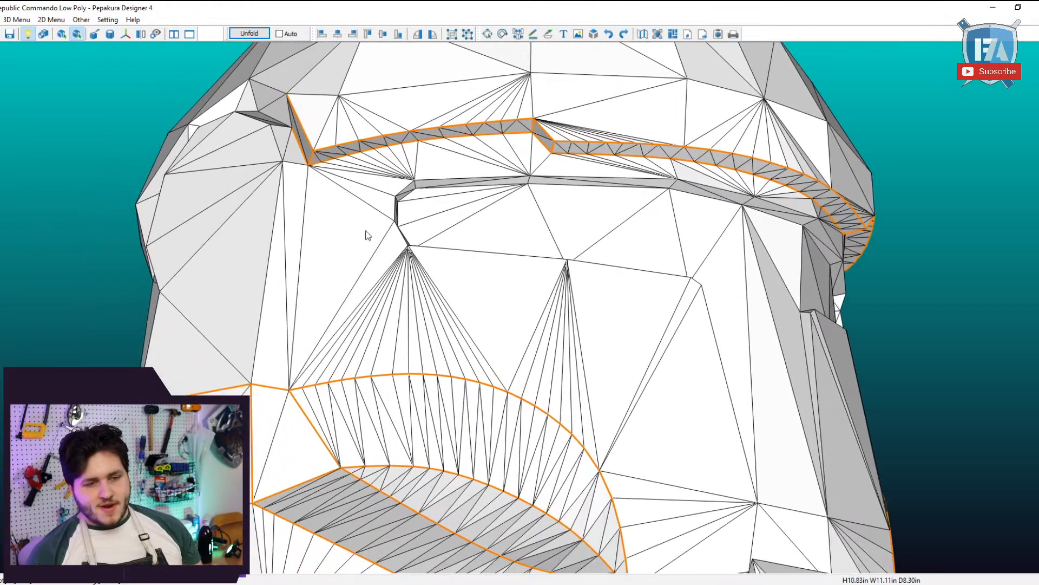
left_click_drag(495, 334, 462, 262)
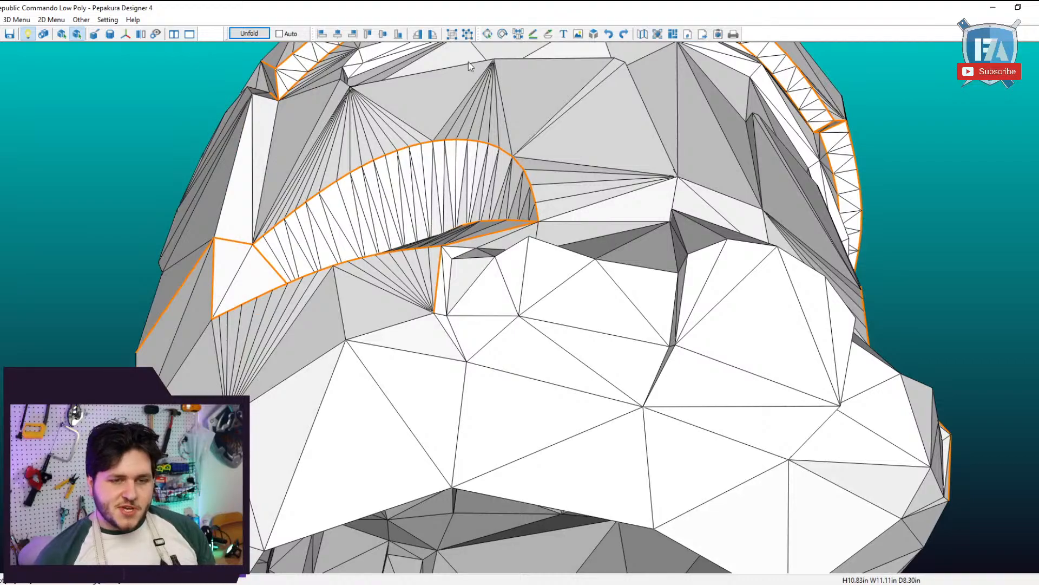
left_click_drag(486, 154, 415, 229)
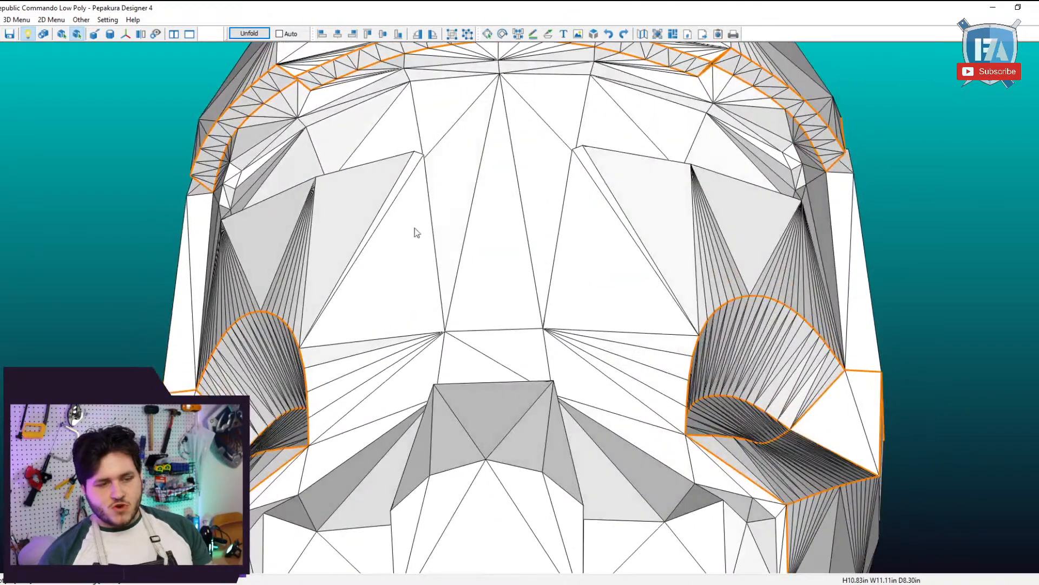
left_click_drag(151, 288, 680, 225)
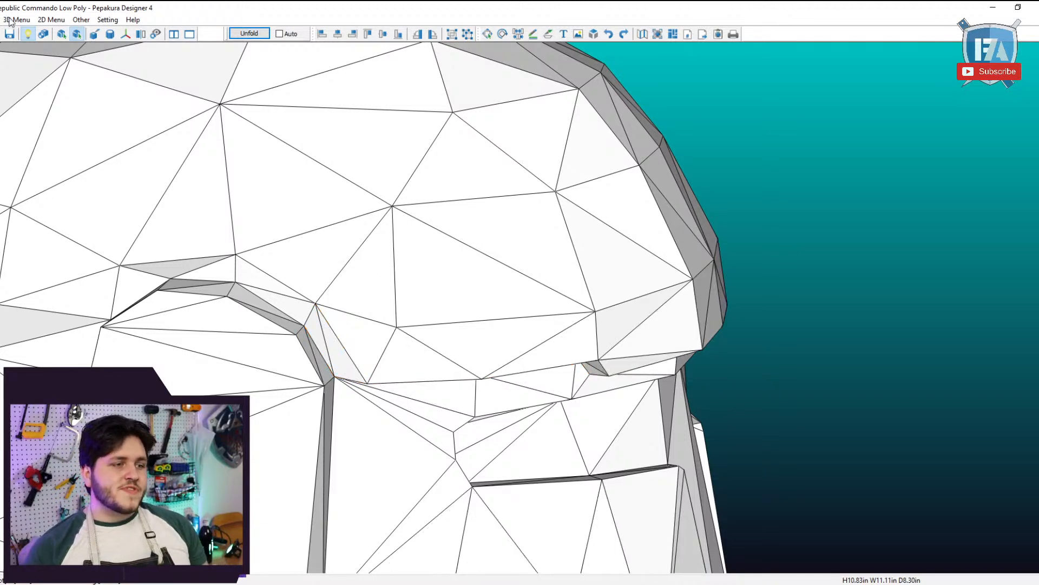
Restart Subdivide Edges and Make Them Smooth and add the outer edges at the visor's right end.
left_click(10, 21)
mouse_move(35, 36)
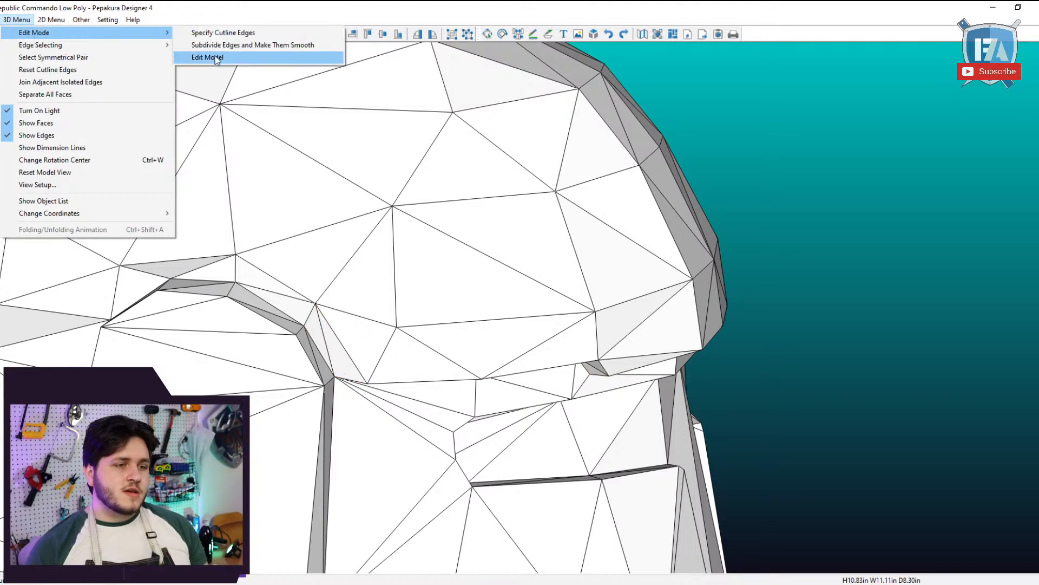
left_click(233, 44)
scroll(546, 347, "up", 2)
left_click_drag(547, 346, 408, 298)
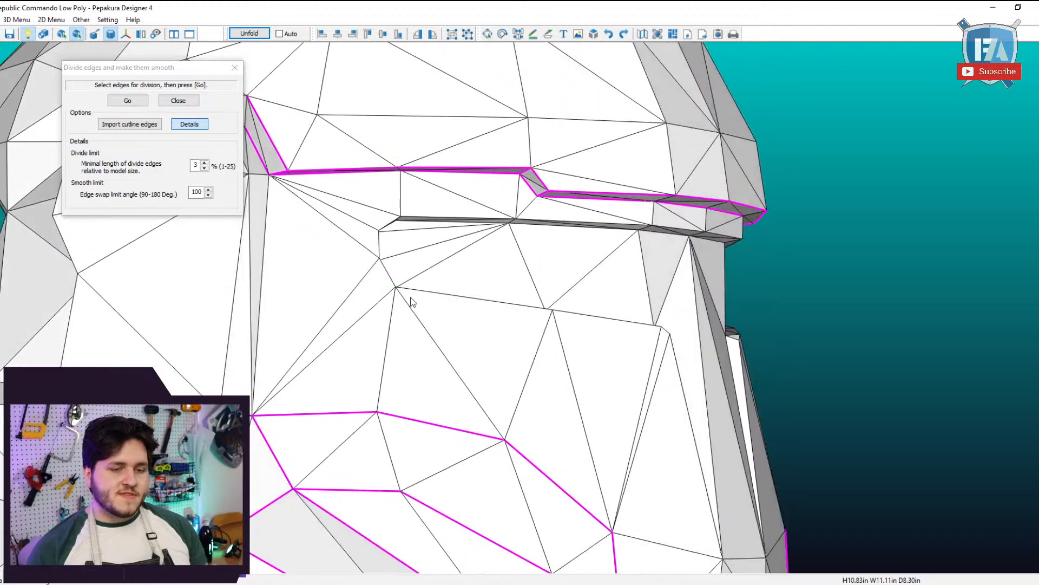
left_click(386, 274)
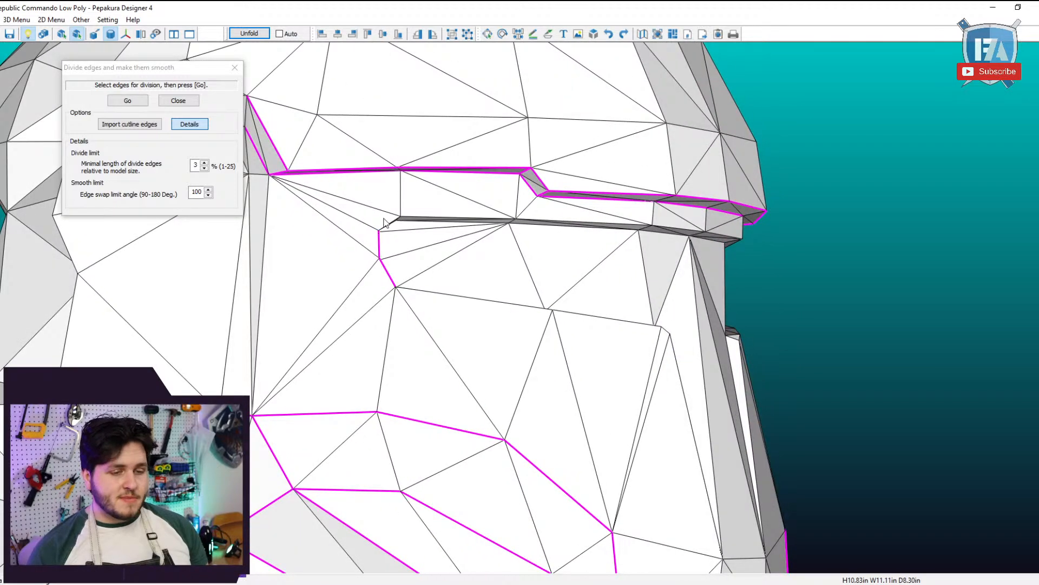
right_click_drag(391, 223, 347, 218)
middle_click_drag(347, 218, 446, 237)
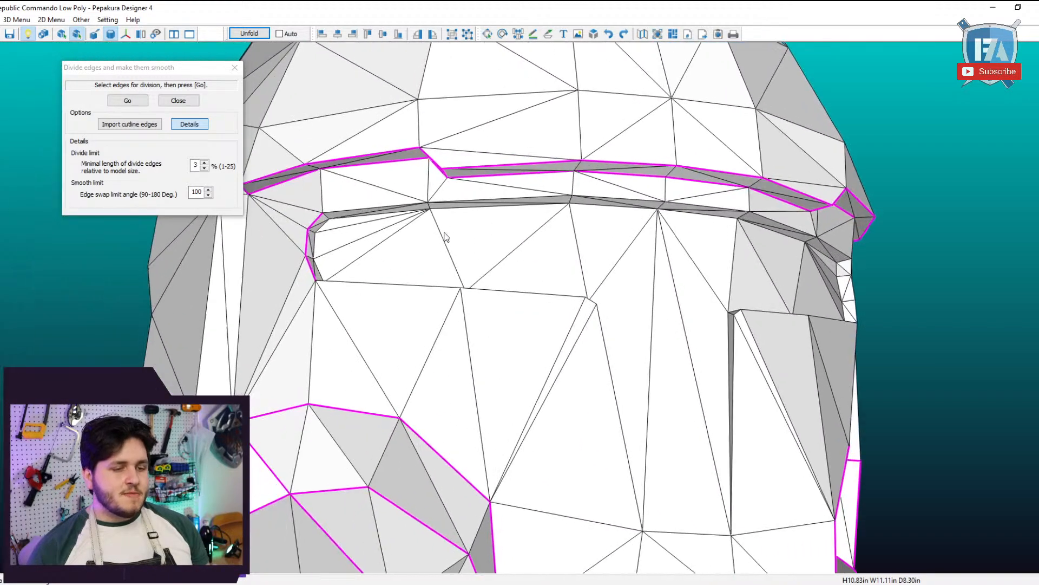
Add the matching inner edges at the visor's right end to the subdivision selection.
right_click_drag(446, 237, 346, 230)
left_click(270, 237)
left_click(268, 250)
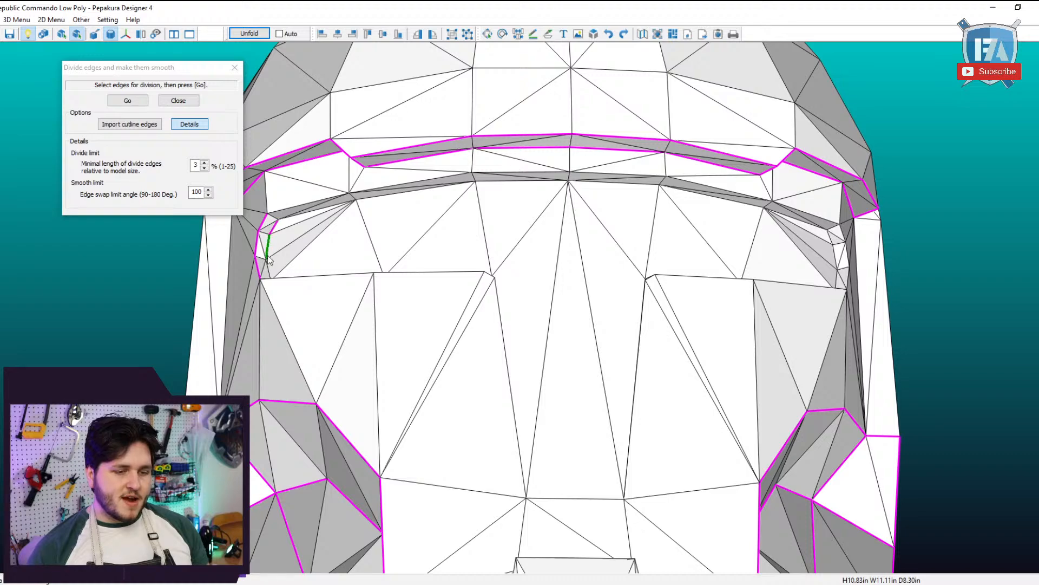
left_click(269, 269)
middle_click_drag(268, 303, 291, 256)
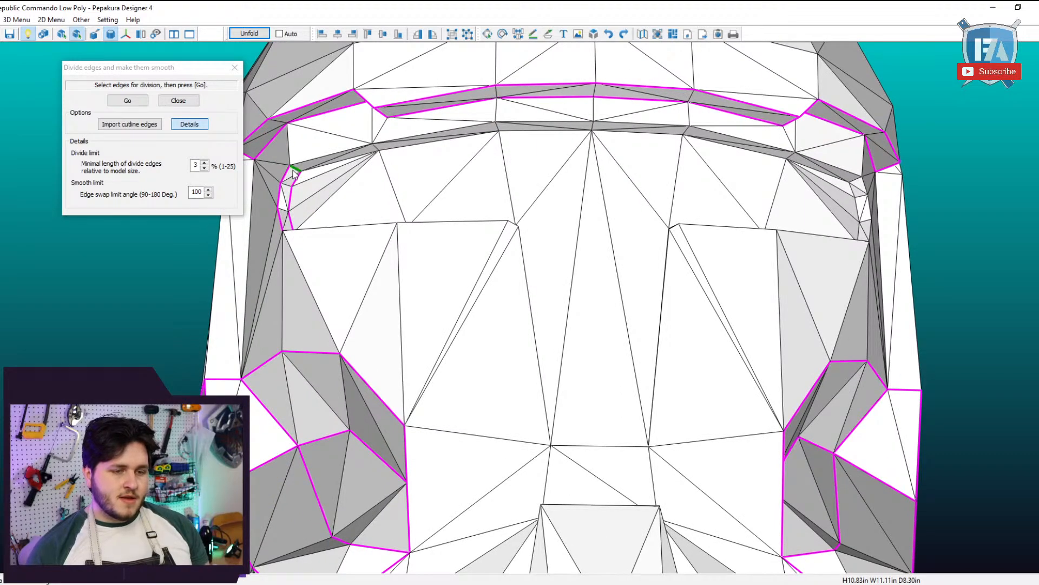
Add both parallel edges along the visor's lower rim from its right end to the centre.
middle_click_drag(292, 174, 297, 419)
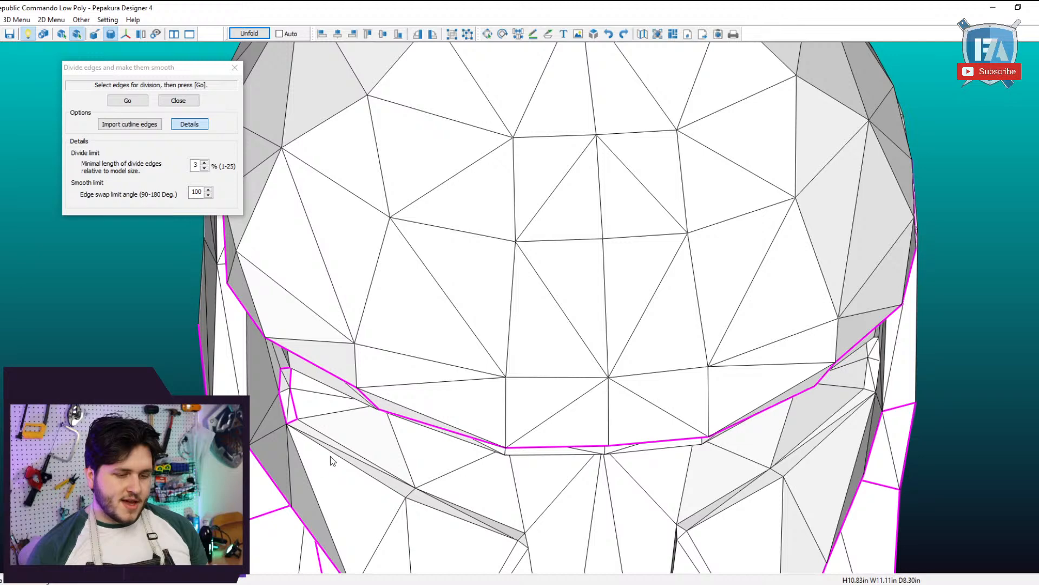
left_click(344, 473)
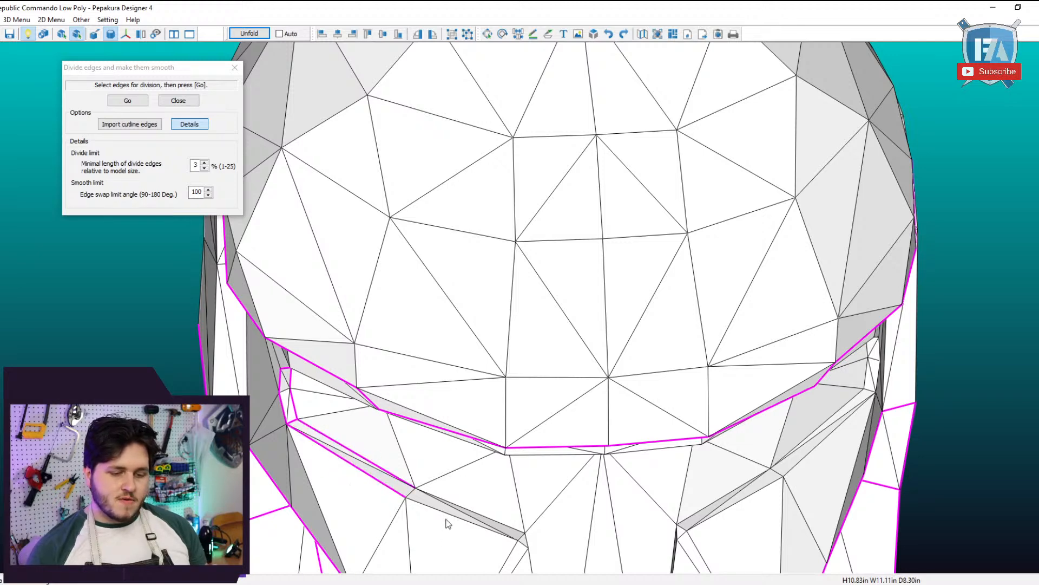
left_click(478, 512)
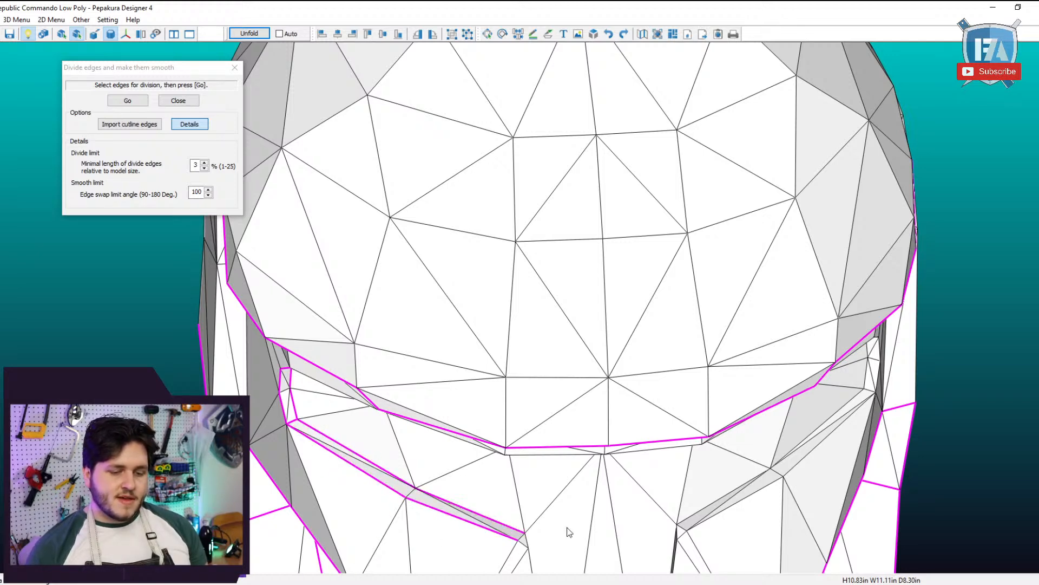
right_click_drag(566, 527, 564, 481)
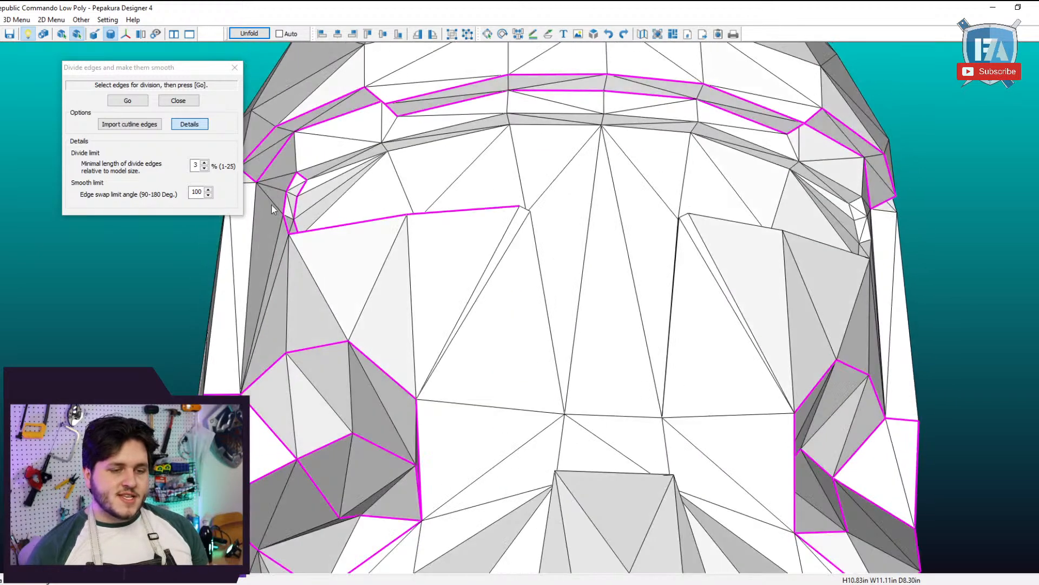
Add both parallel edges of the visor's upper rim from its right end across the front to the left corner.
left_click(331, 157)
left_click(449, 130)
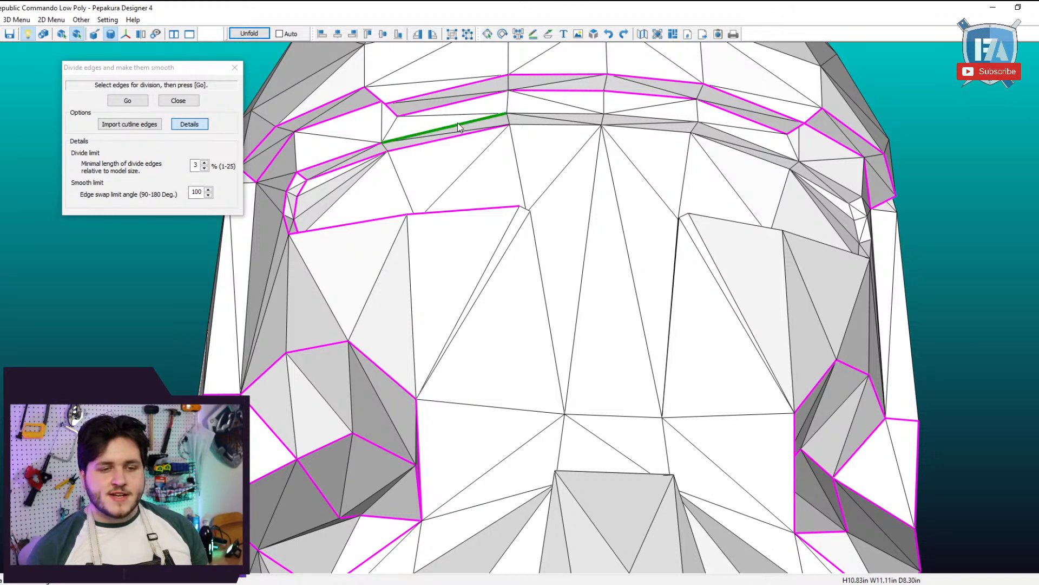
left_click(580, 121)
left_click(642, 119)
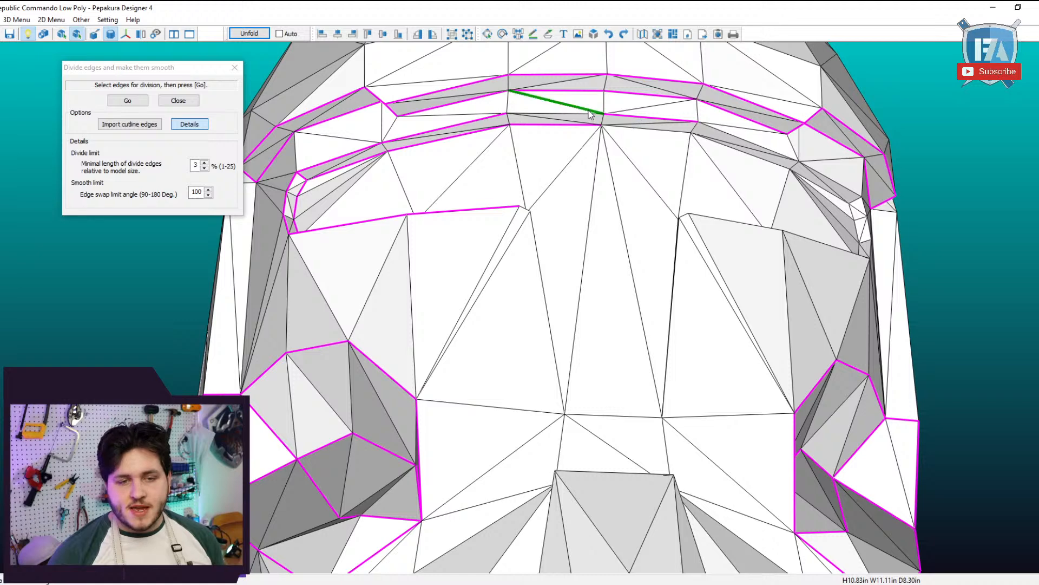
left_click(557, 114)
left_click(652, 132)
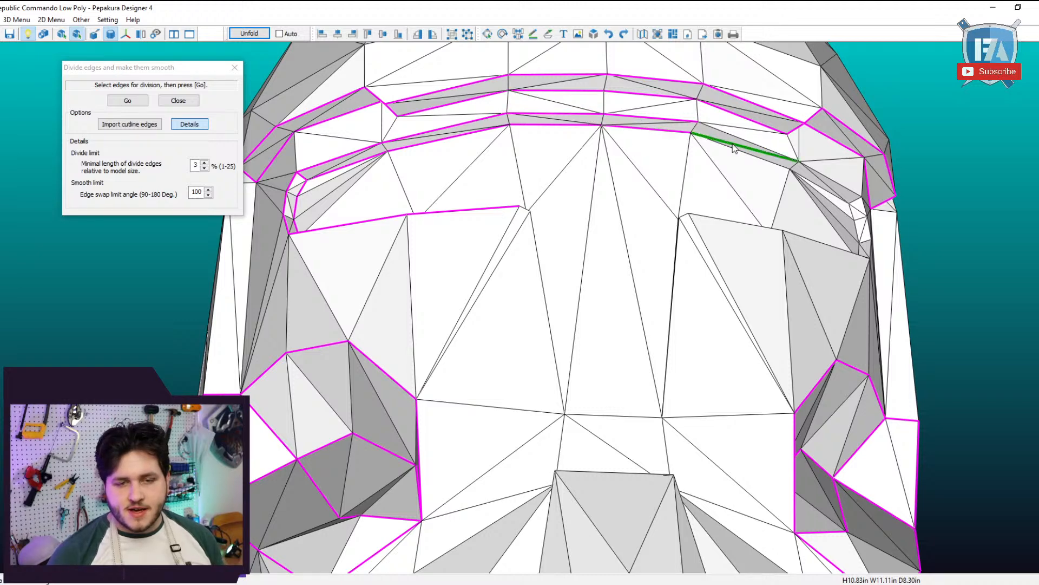
left_click(756, 158)
right_click_drag(756, 159, 739, 162)
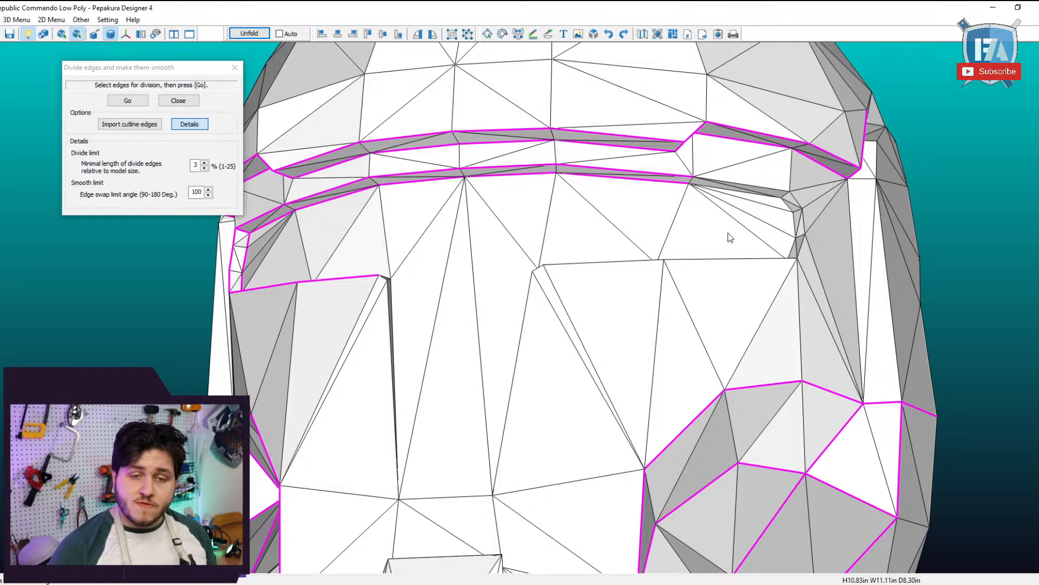
right_click_drag(749, 181, 752, 184)
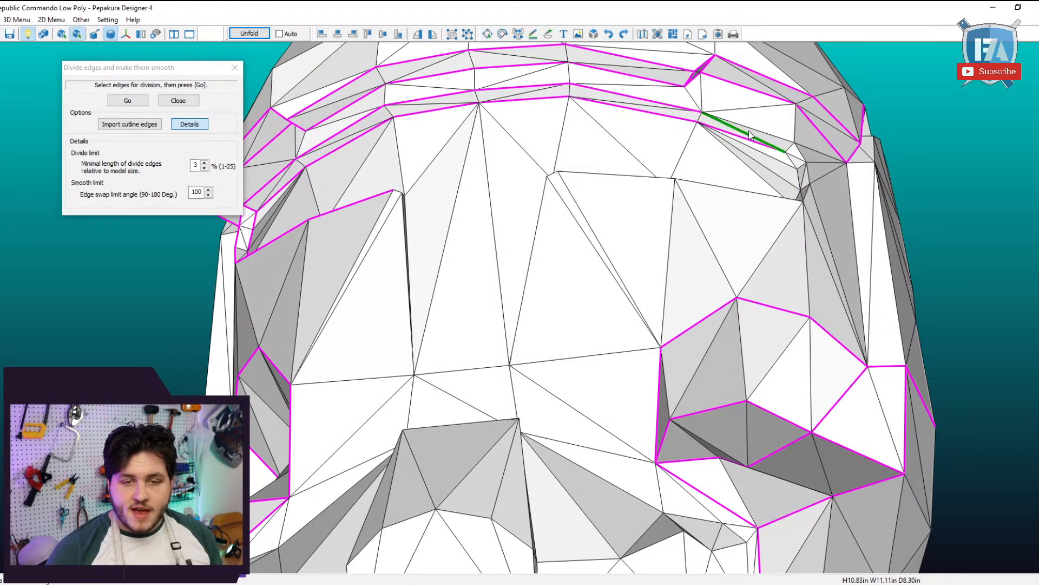
Add the inner and outer edges around the visor's left end, along with the adjoining outer lower rim edge.
left_click(742, 192)
key("ctrl+z")
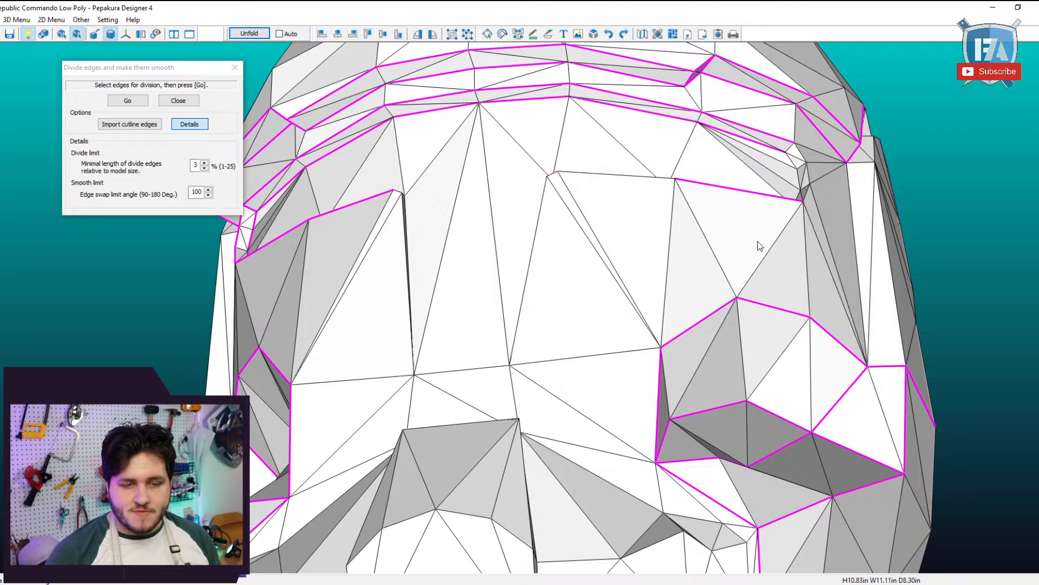
left_click(807, 193)
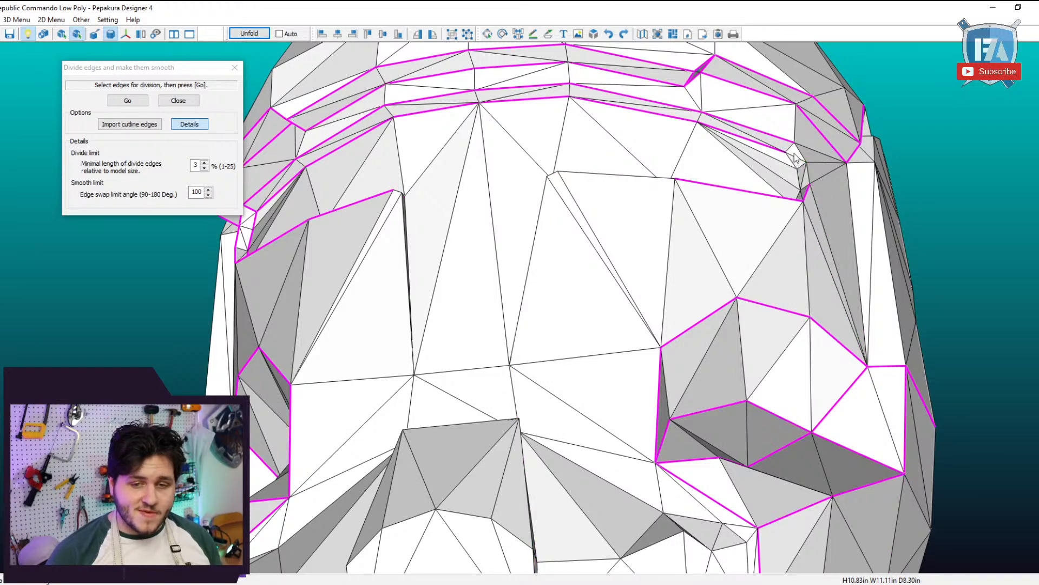
left_click(791, 148)
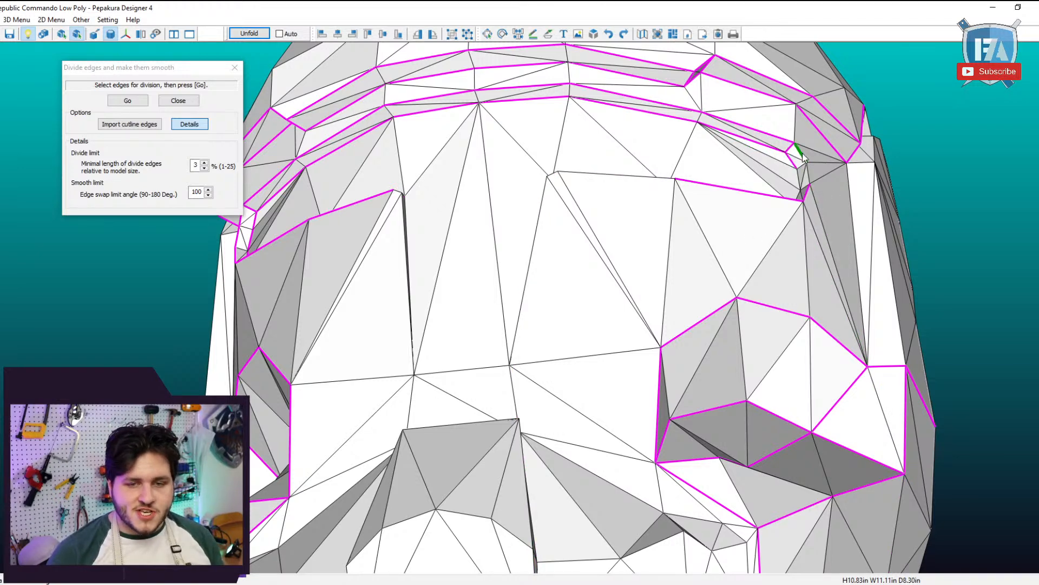
right_click_drag(808, 184, 839, 309)
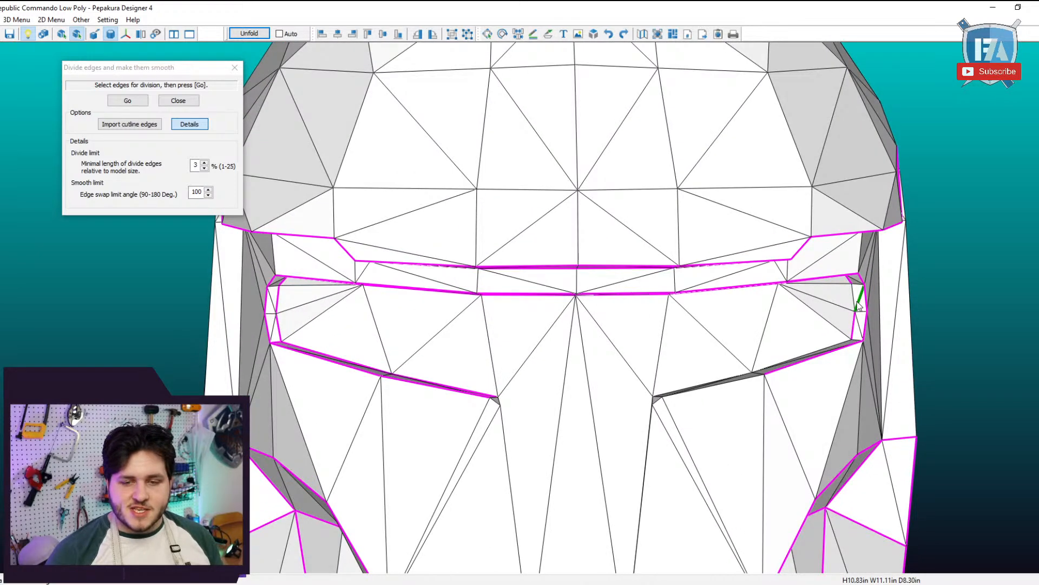
Add the remaining parallel edges along the visor's lower rim from its left end to the centre.
left_click(836, 350)
right_click_drag(787, 398, 798, 388)
middle_click_drag(798, 389, 803, 306)
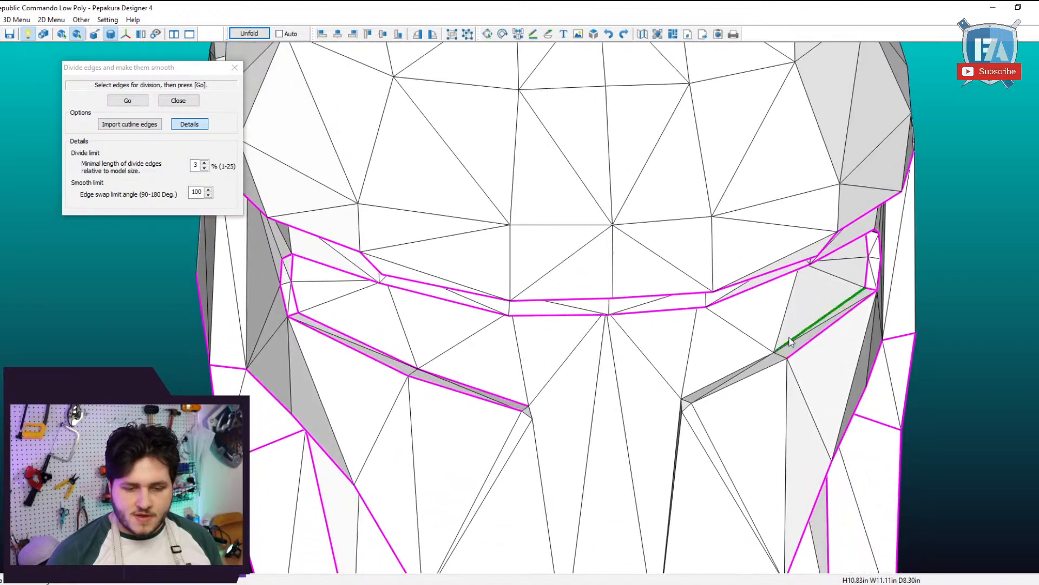
left_click(713, 392)
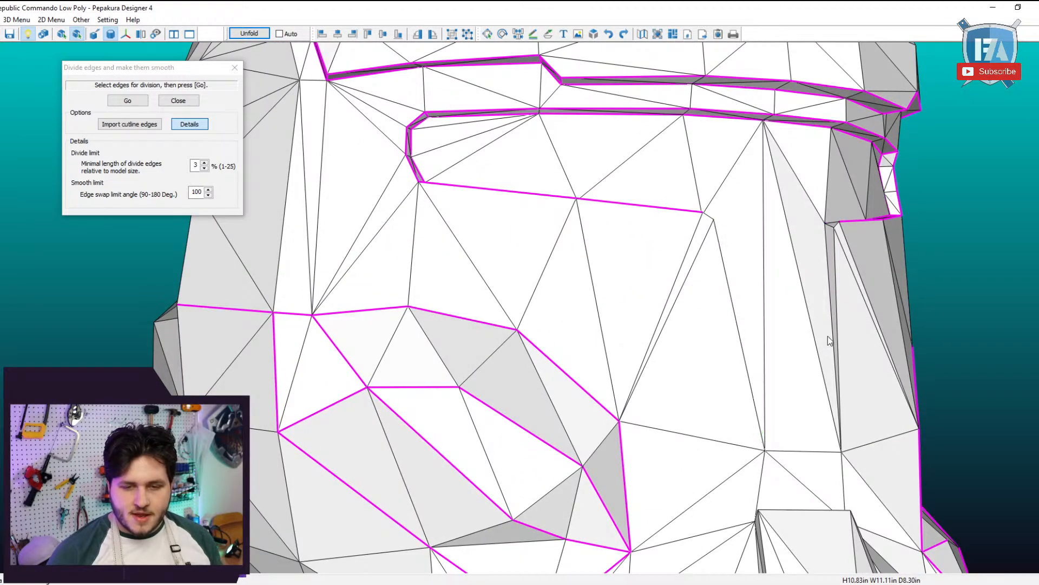
Add the parallel edges running down both sides of the visor's vertical slot to the selection.
left_click(839, 321)
right_click_drag(839, 323, 359, 348)
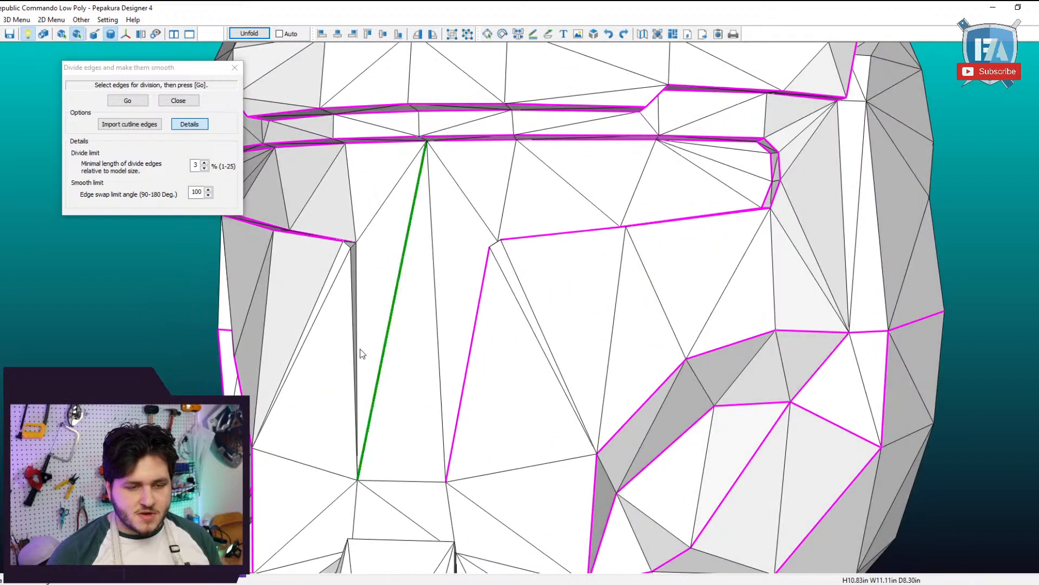
left_click(354, 322)
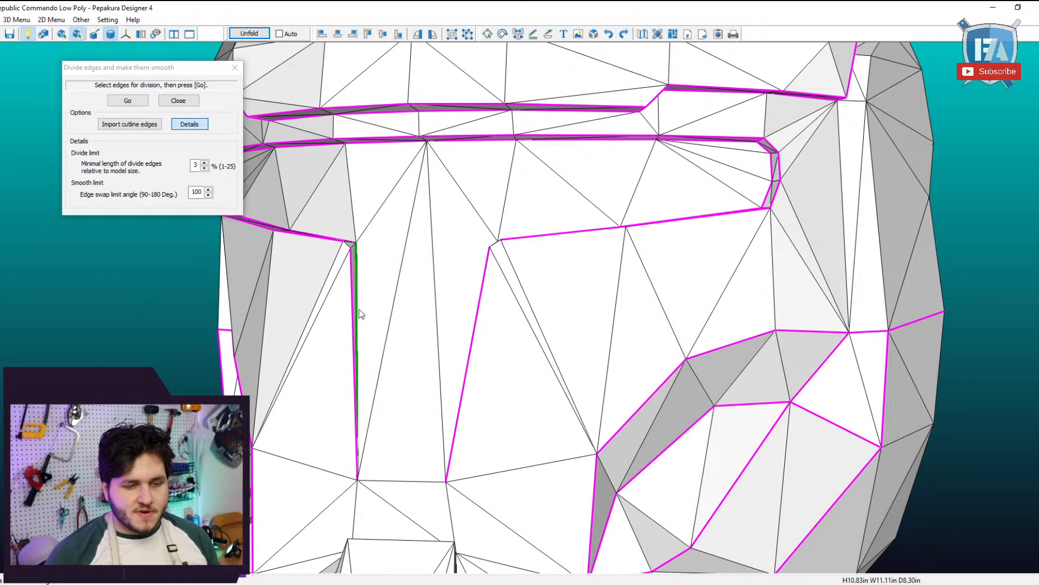
right_click_drag(359, 310, 474, 413)
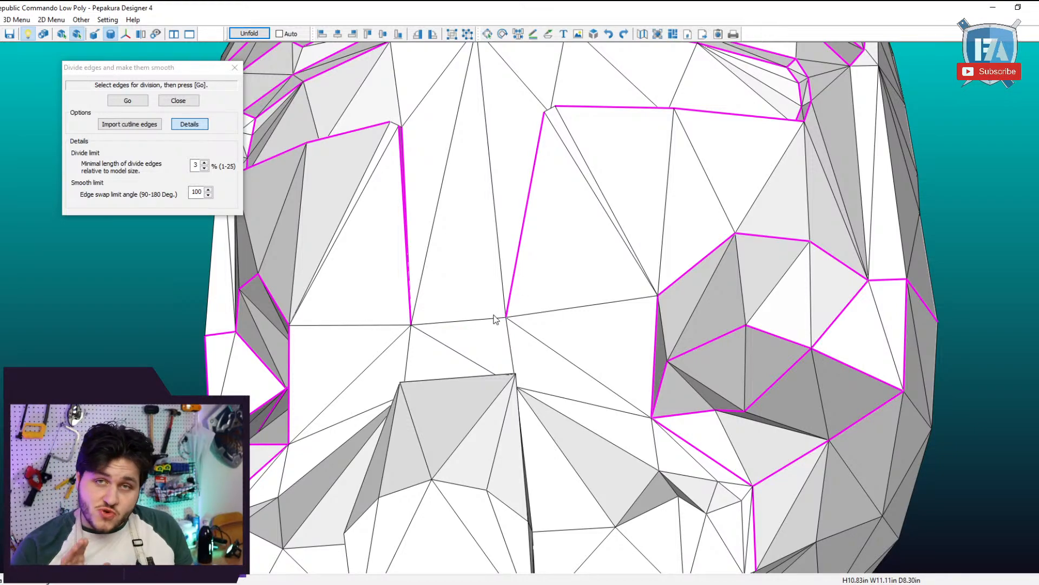
right_click_drag(494, 320, 615, 370)
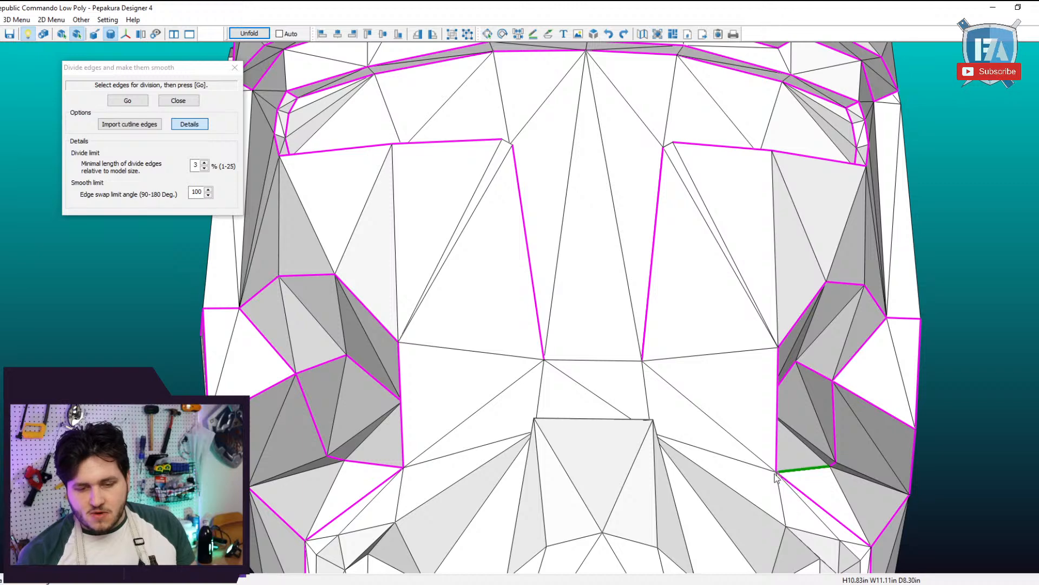
Add the diagonal edges from the visor slot's lower corners to both cheeks and the short edges at the visor's inner corners.
left_click(696, 406)
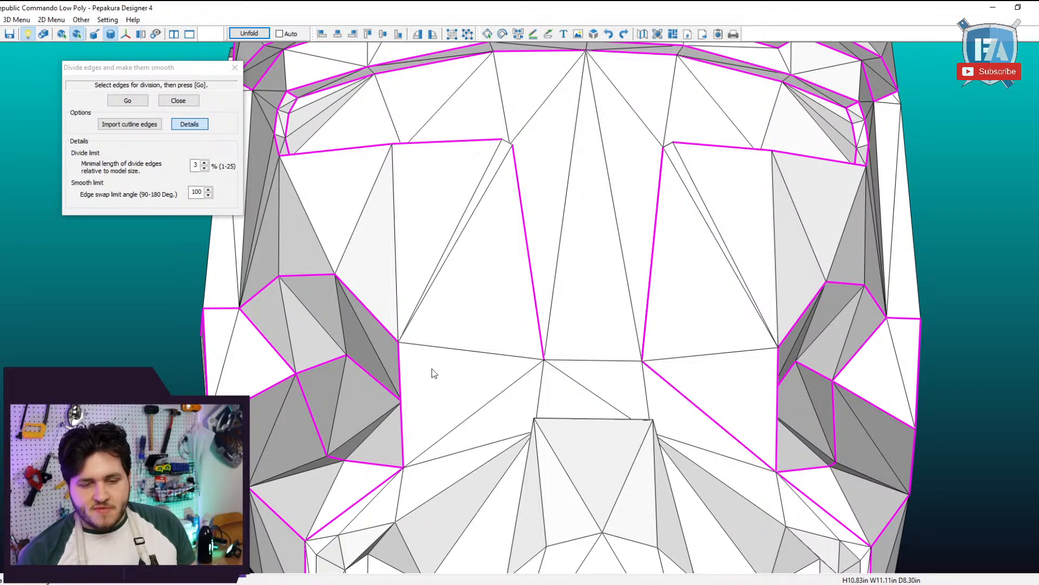
left_click(495, 398)
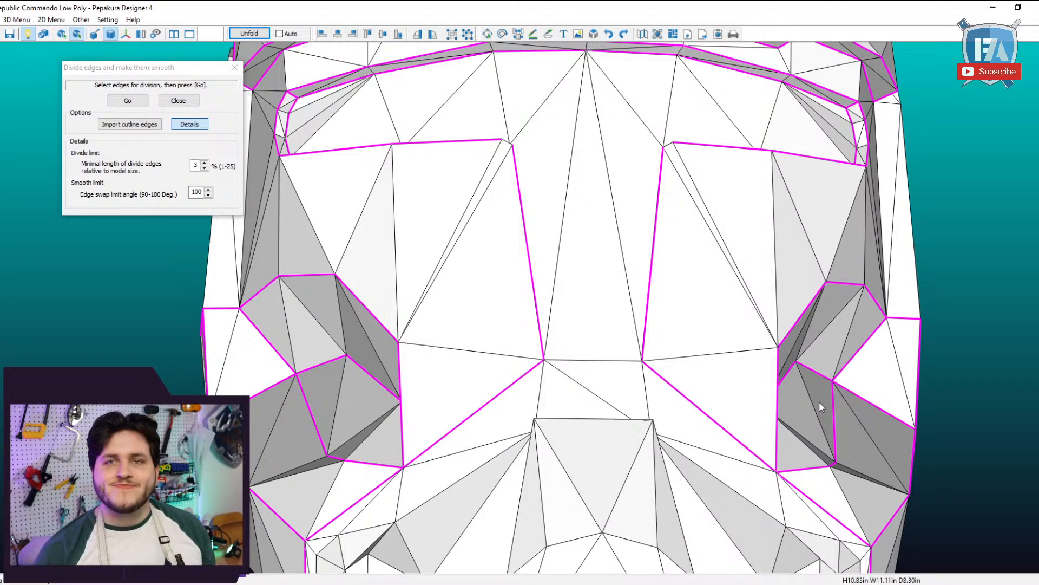
right_click_drag(600, 466, 560, 475)
right_click_drag(466, 253, 397, 323)
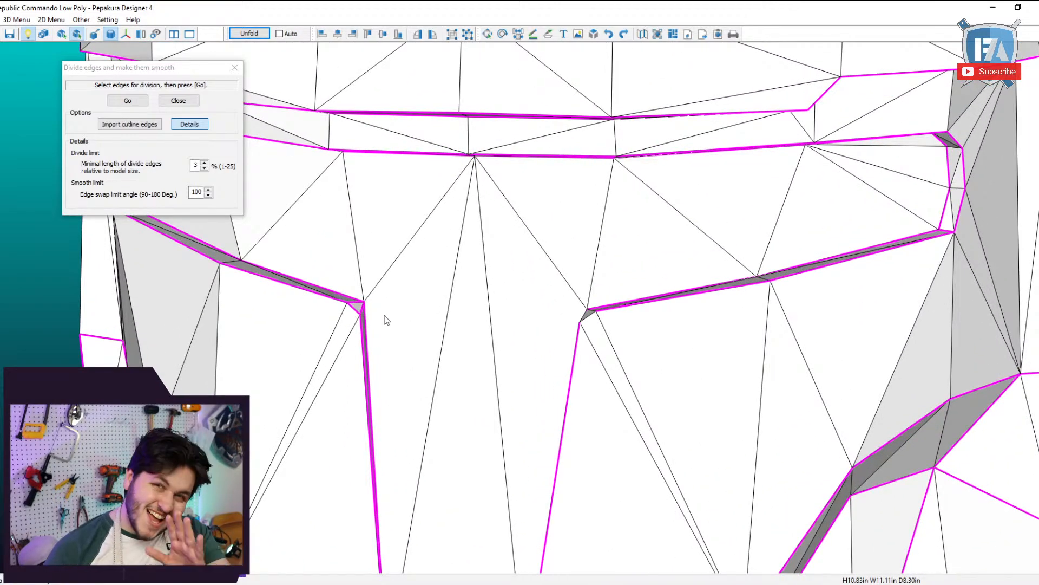
right_click_drag(559, 322, 611, 370)
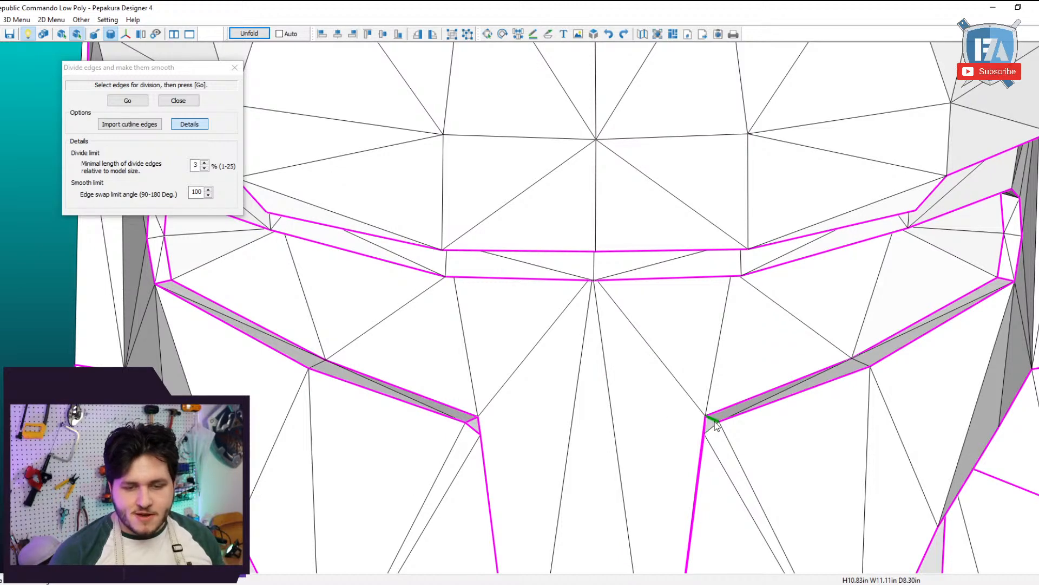
right_click_drag(775, 460, 694, 424)
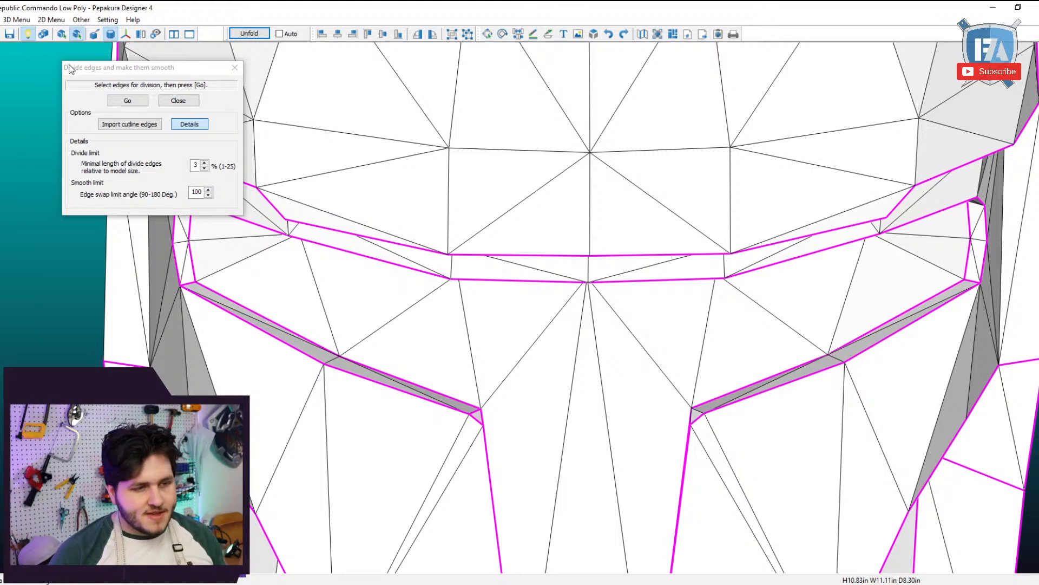
Try to subdivide and smooth the selected edges, then inspect both inner corners of the visor.
left_click(125, 100)
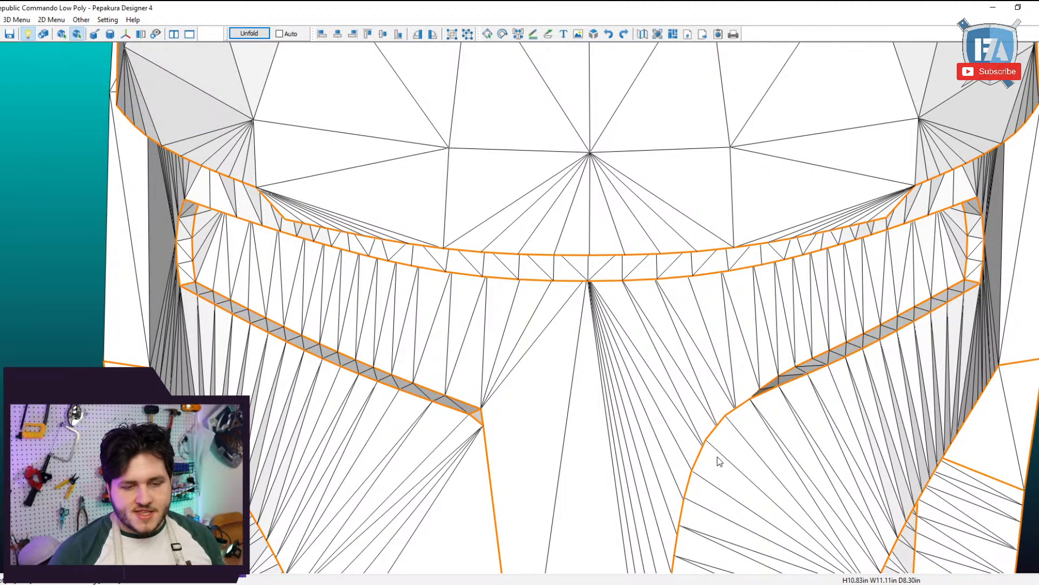
left_click_drag(552, 404, 790, 213)
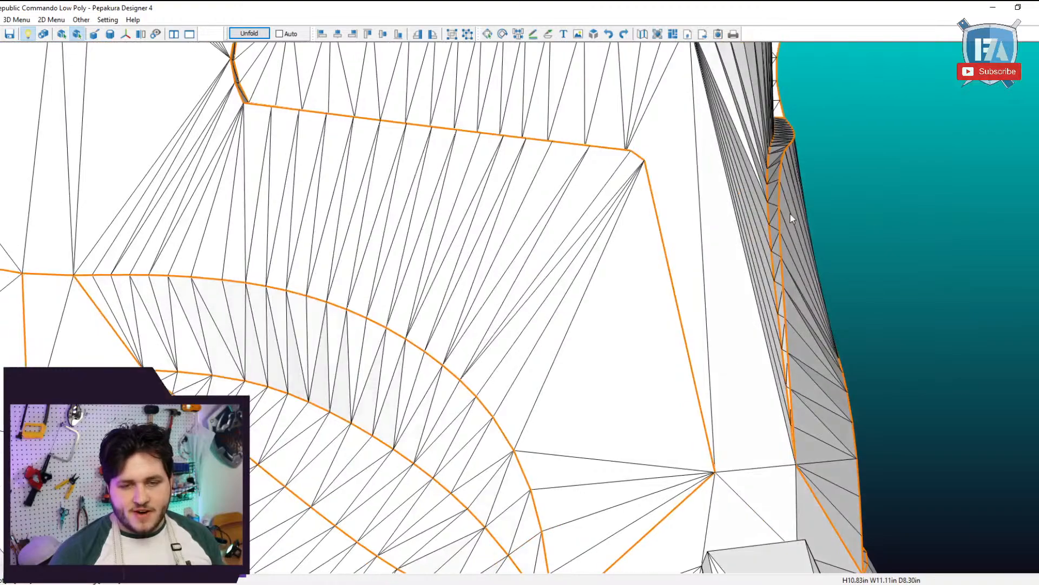
right_click_drag(819, 171, 794, 181)
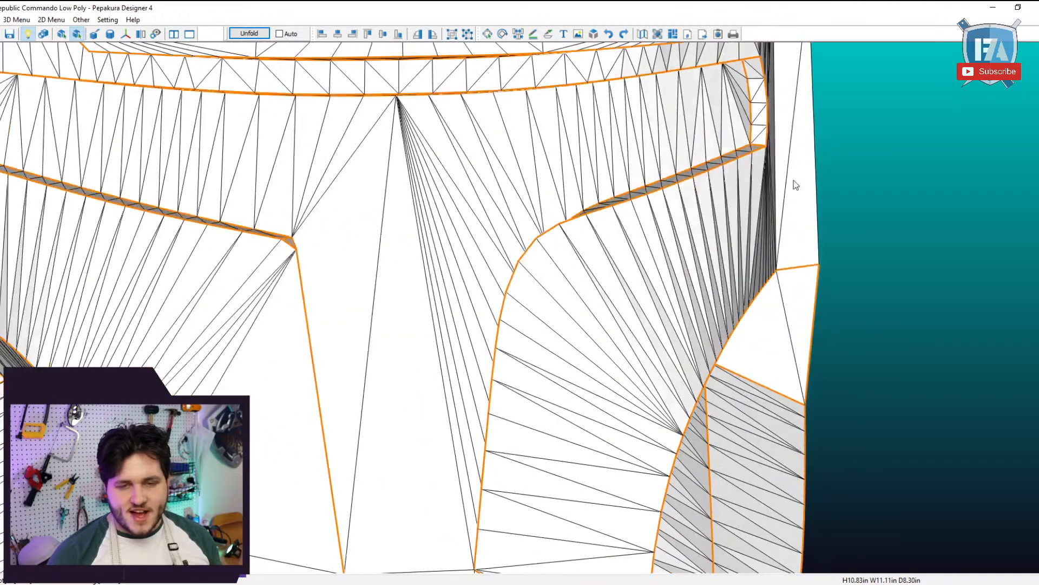
scroll(794, 180, "down", 3)
mouse_move(533, 388)
right_mouse_down()
mouse_move(531, 364)
mouse_move(530, 387)
right_mouse_up()
scroll(529, 388, "down", 1)
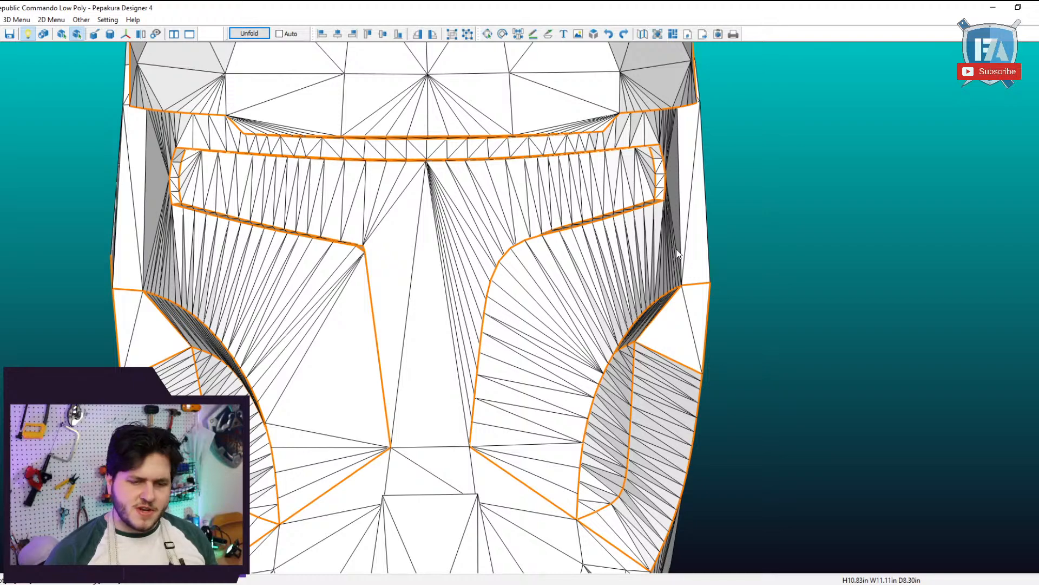
Undo the last smoothing and restart Subdivide Edges and Make Them Smooth to correct the selection at the visor's right inner corner.
key("ctrl+z")
left_click(24, 22)
mouse_move(39, 33)
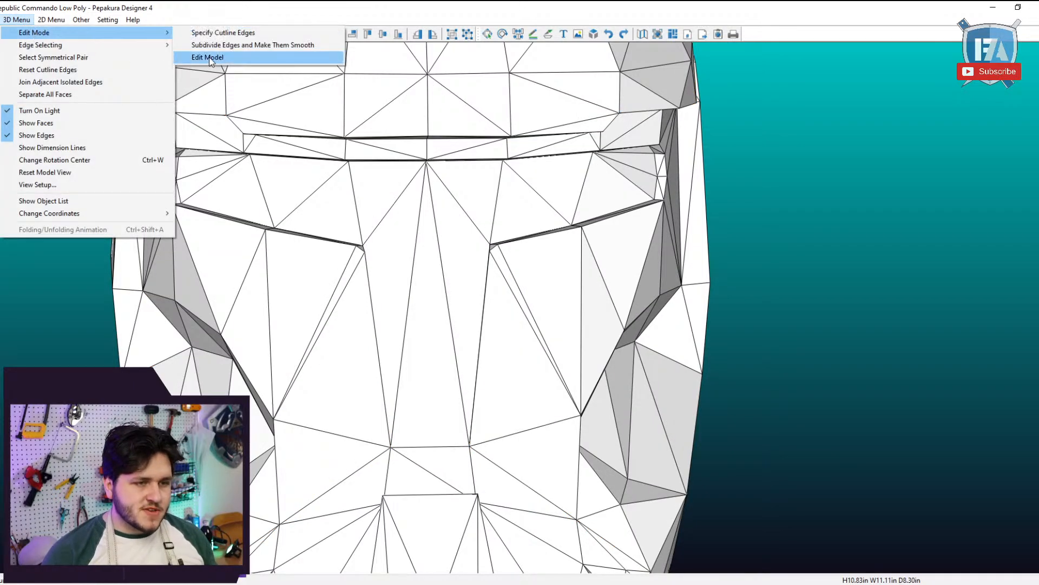
left_click(252, 45)
scroll(520, 273, "up", 4)
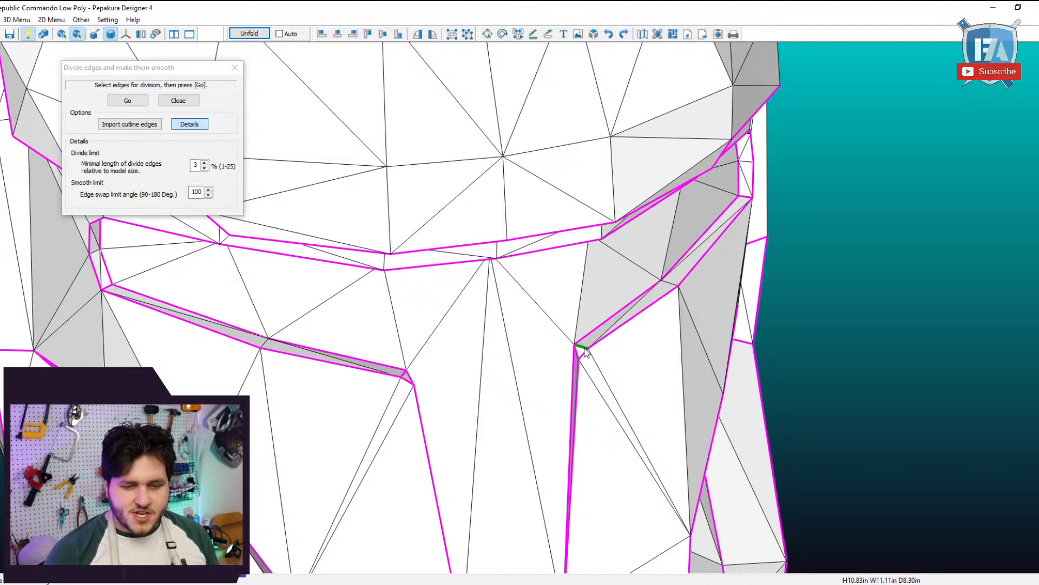
scroll(585, 352, "down", 6)
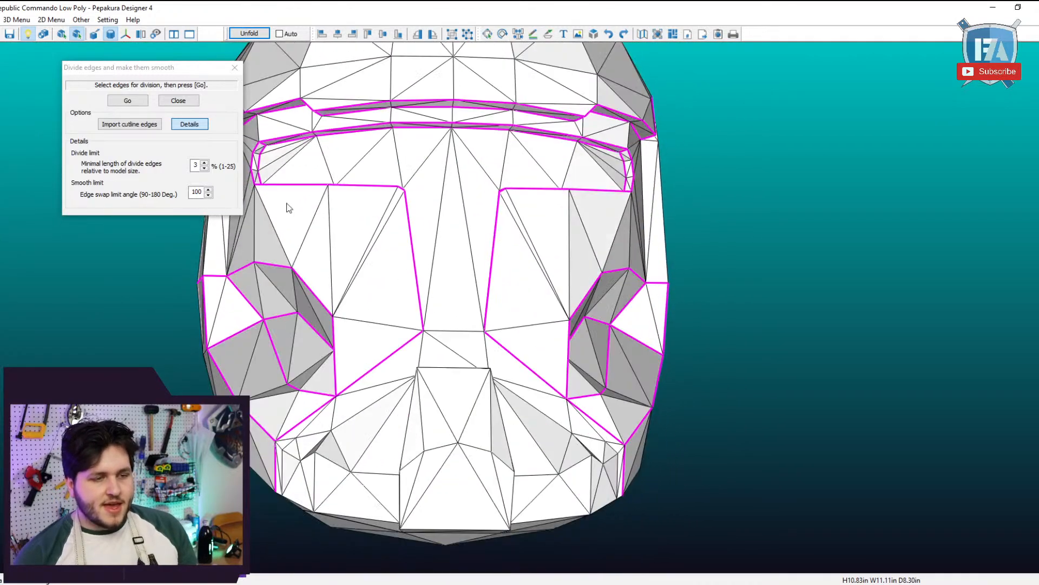
Subdivide and smooth the selected visor, brow and cheek edges, and check the result from the helmet's side.
left_click(129, 102)
middle_click_drag(432, 114, 441, 166)
right_click_drag(441, 167, 452, 156)
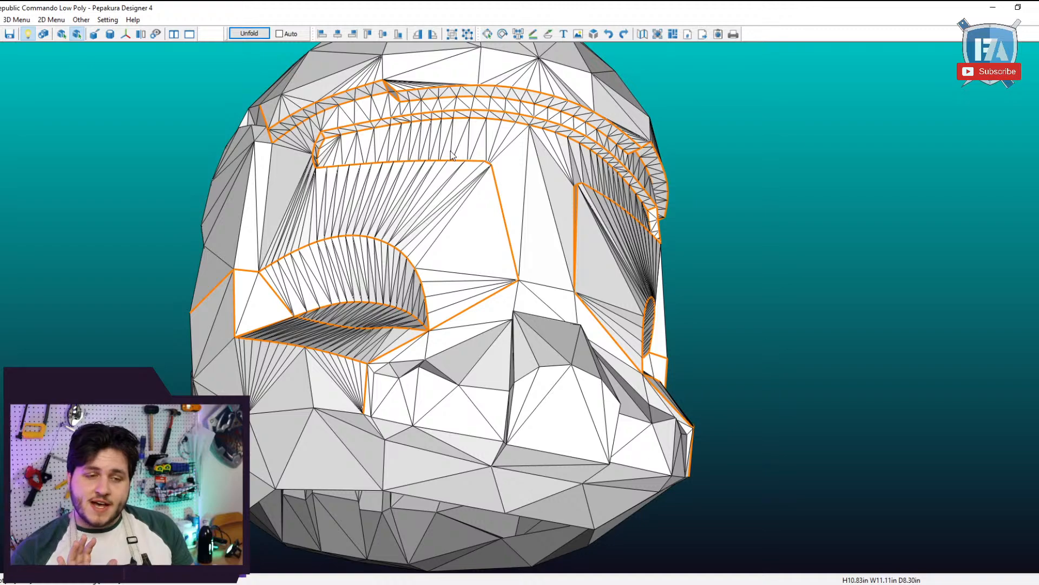
scroll(478, 143, "up", 1)
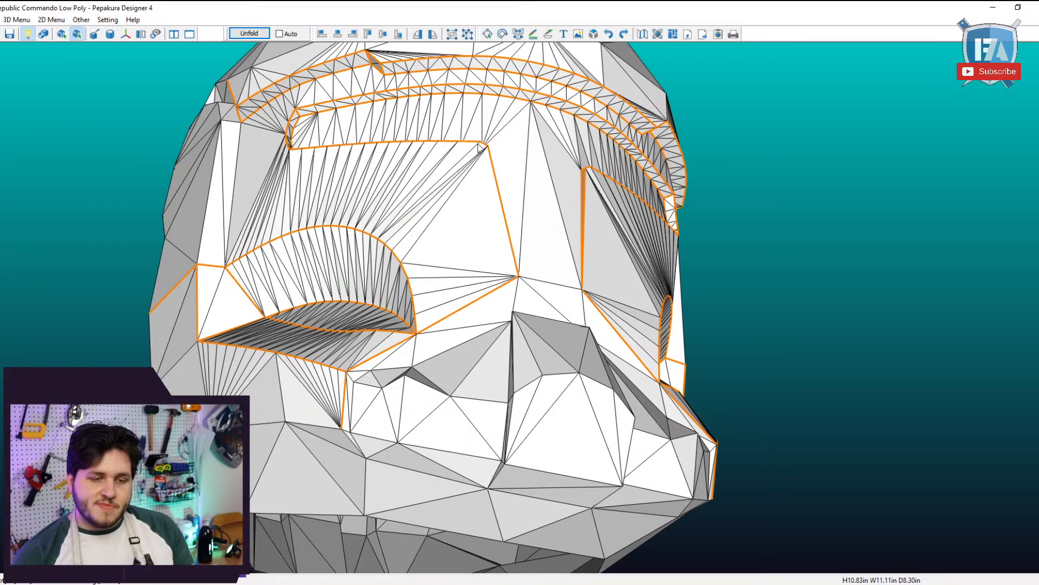
right_click_drag(481, 125, 529, 141)
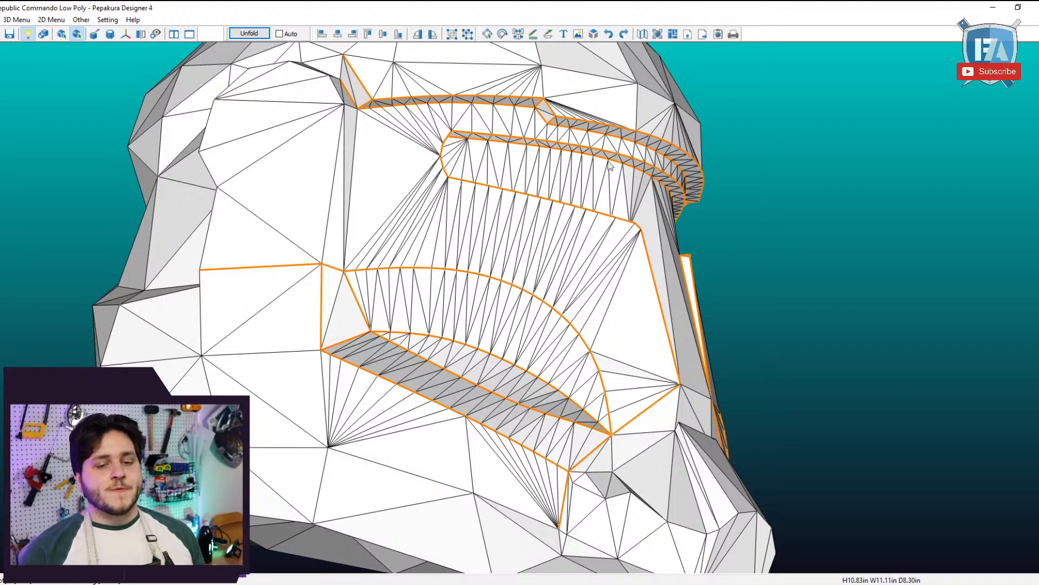
left_click_drag(610, 165, 672, 334)
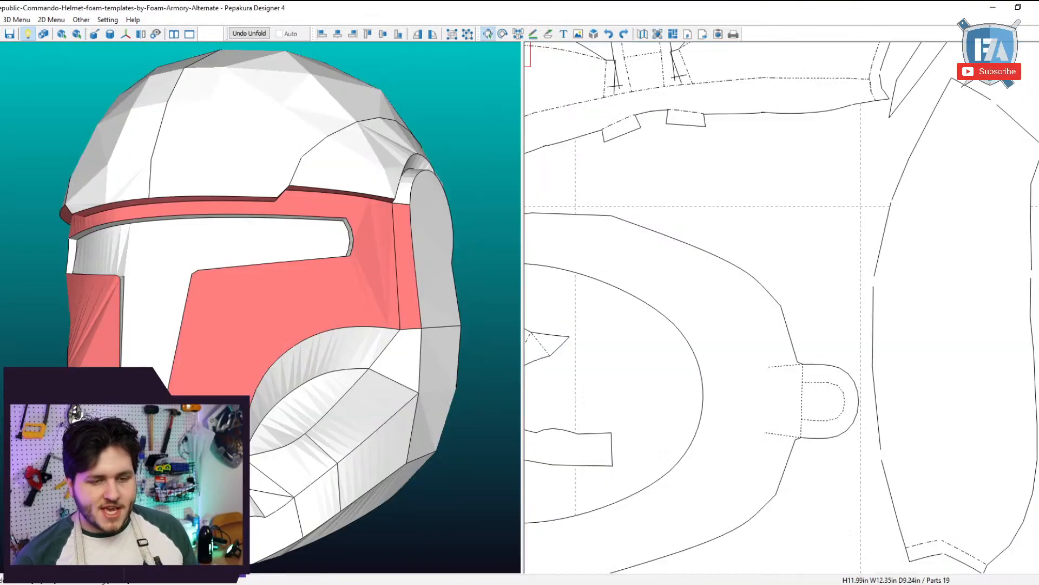
Switch to the foam template version of the helmet and examine its curved side band and the matching pattern piece.
left_click_drag(368, 233, 170, 238)
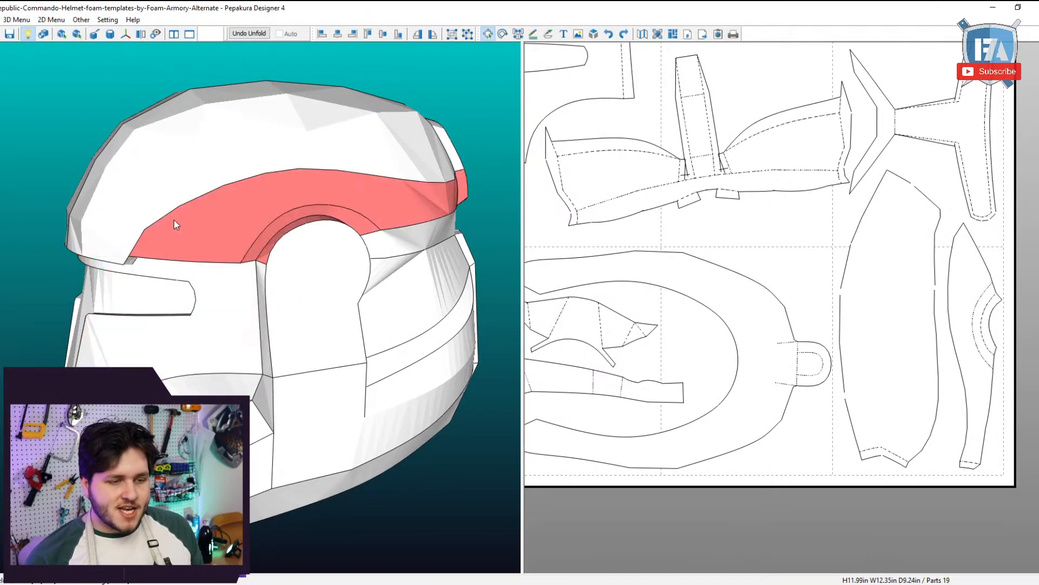
right_click_drag(469, 197, 255, 187)
scroll(777, 265, "down", 6)
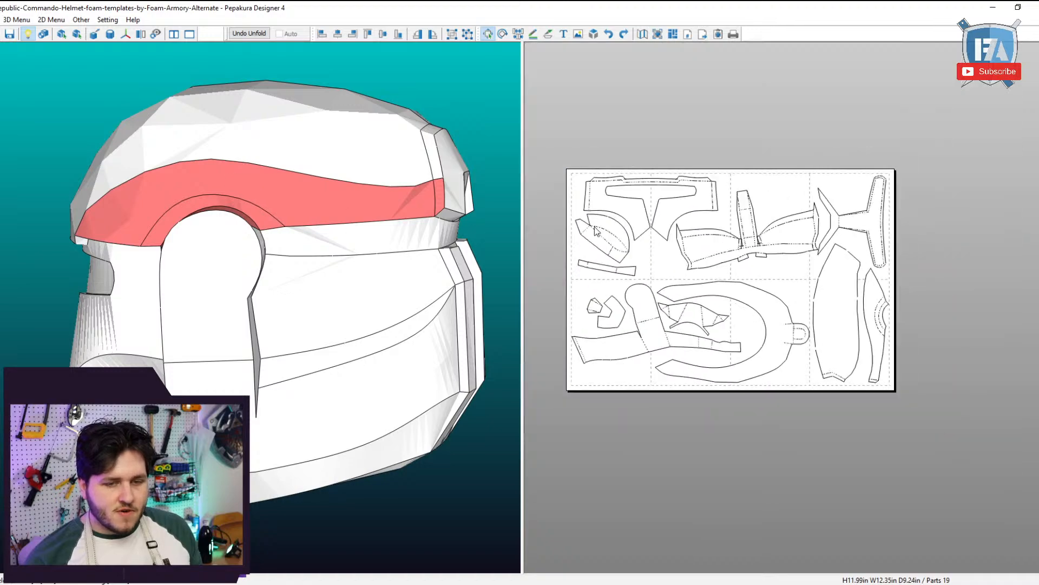
middle_click_drag(777, 264, 843, 274)
scroll(843, 274, "up", 3)
right_click_drag(372, 264, 314, 215)
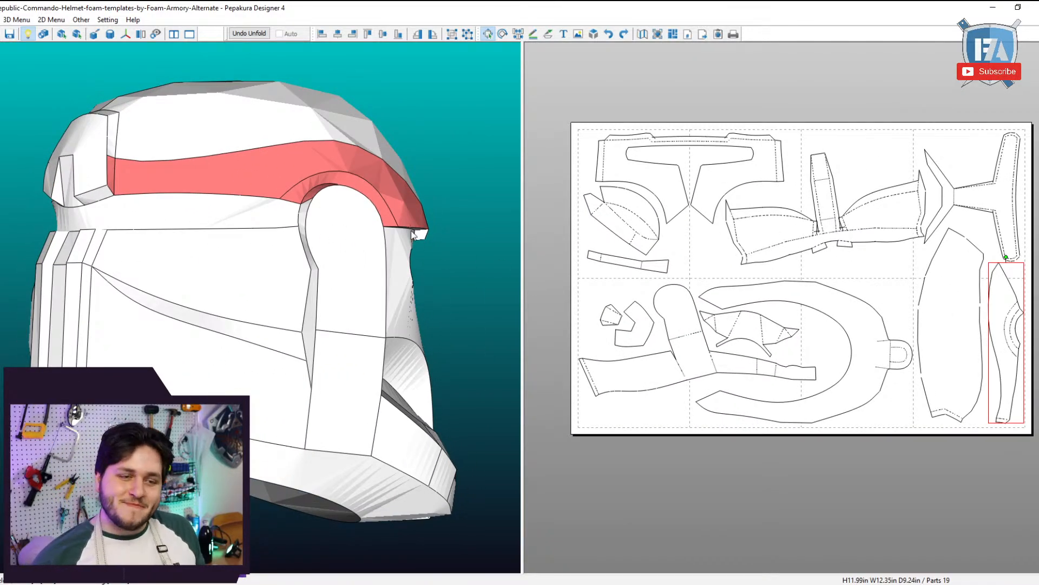
right_click_drag(105, 146, 425, 355)
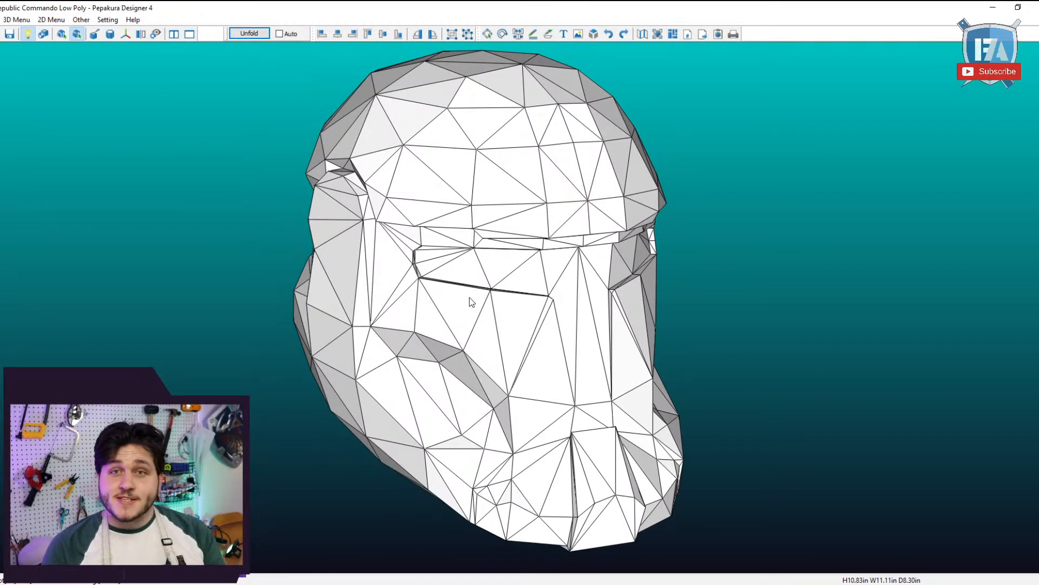
Enter Edit Model mode on the low-poly helmet with the side of its dome in view.
left_click(16, 20)
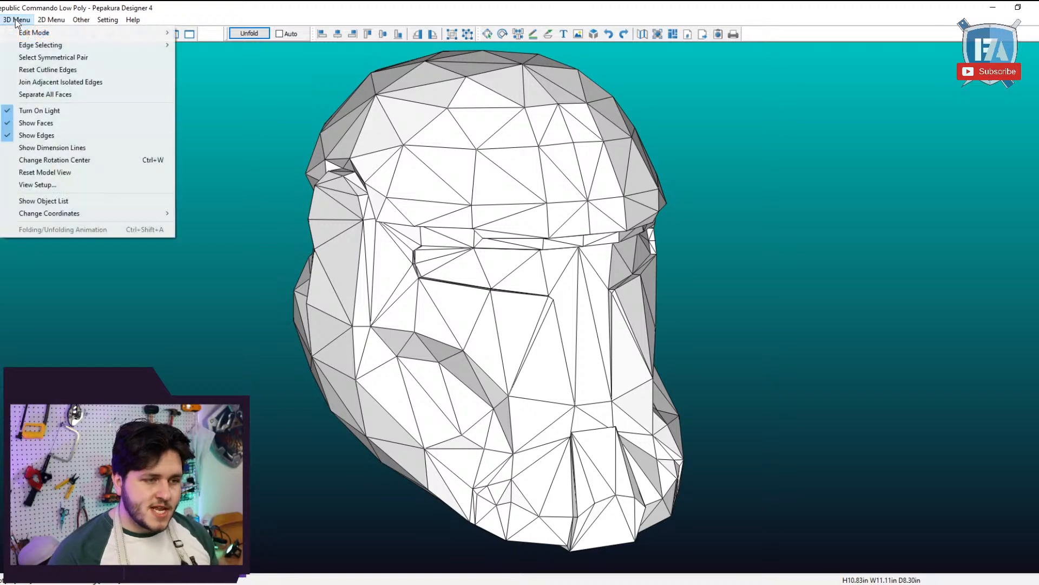
mouse_move(57, 34)
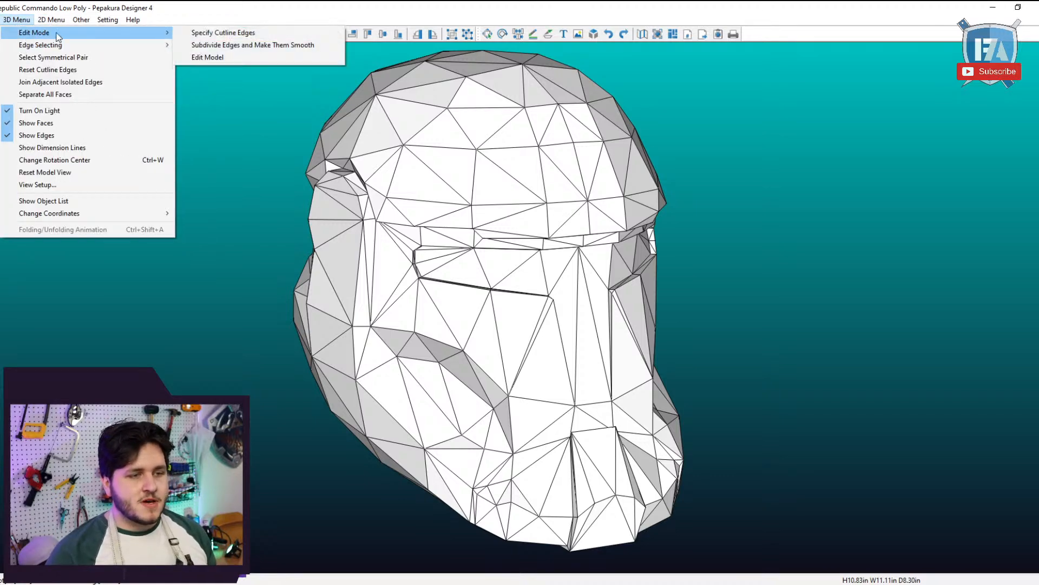
left_click(253, 56)
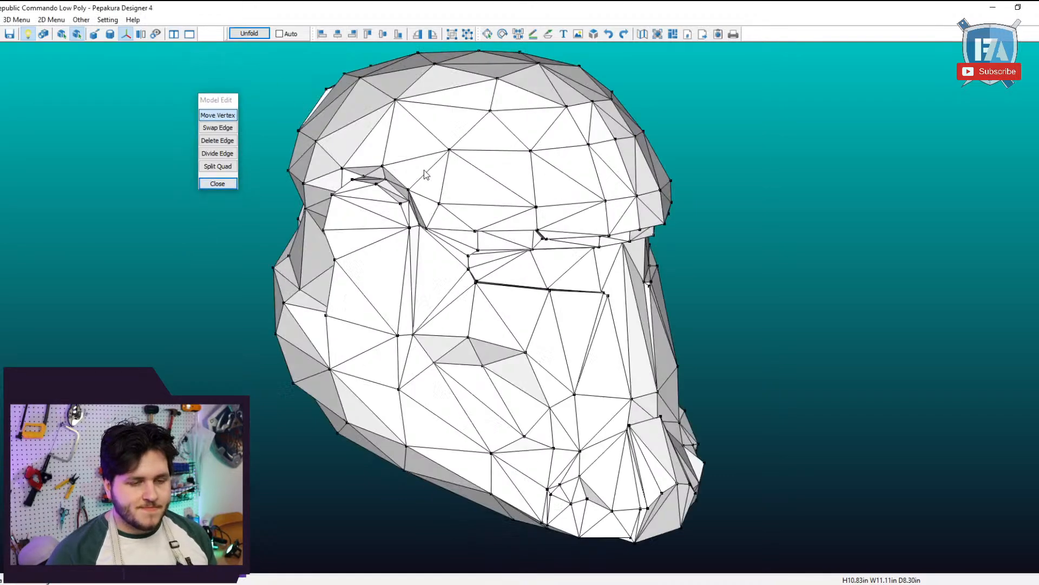
right_click_drag(424, 170, 461, 197)
scroll(462, 211, "up", 1)
middle_click_drag(461, 216, 490, 245)
scroll(474, 234, "up", 1)
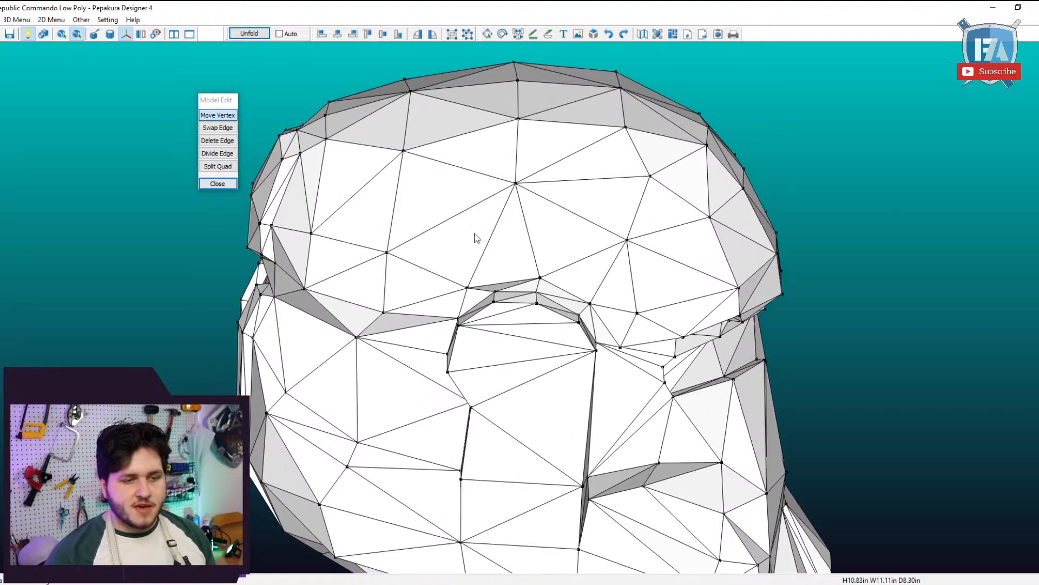
Turn on the helmet's texture as a reference for the side of the dome.
left_click(44, 34)
left_click(47, 34)
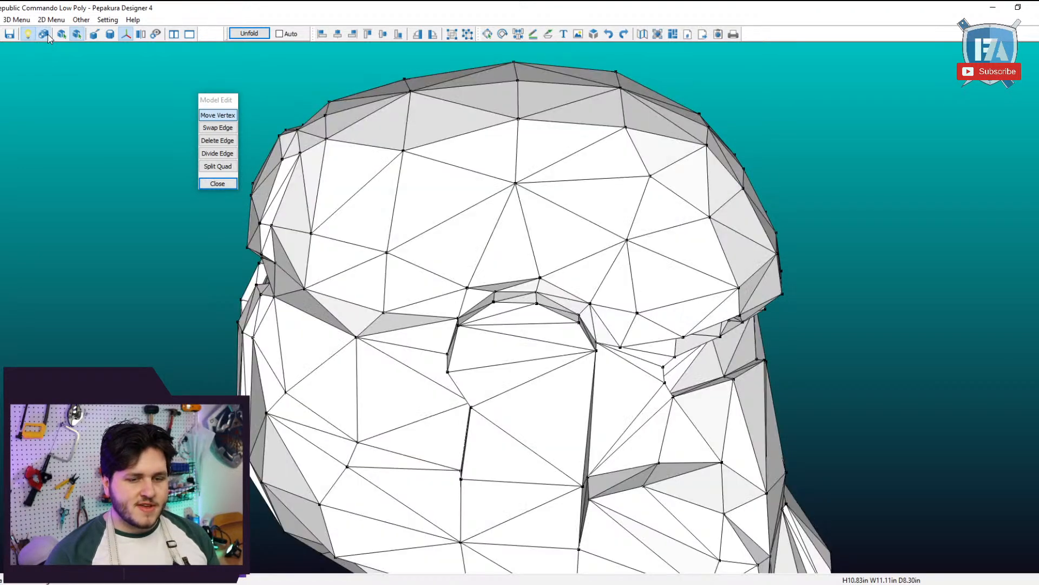
left_click(47, 34)
left_click(48, 34)
left_click(48, 34)
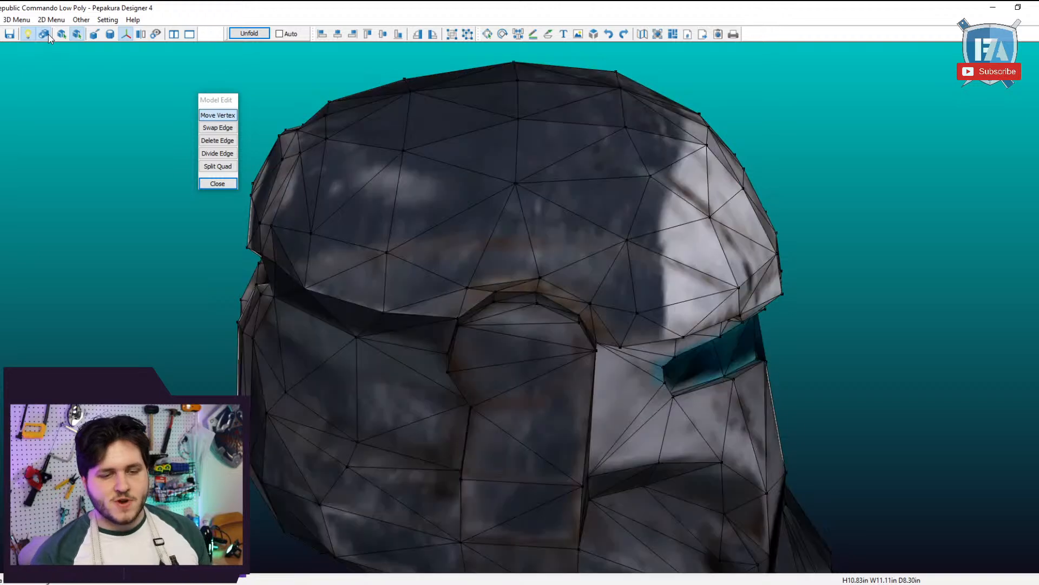
right_click_drag(557, 402, 531, 409)
scroll(532, 407, "up", 3)
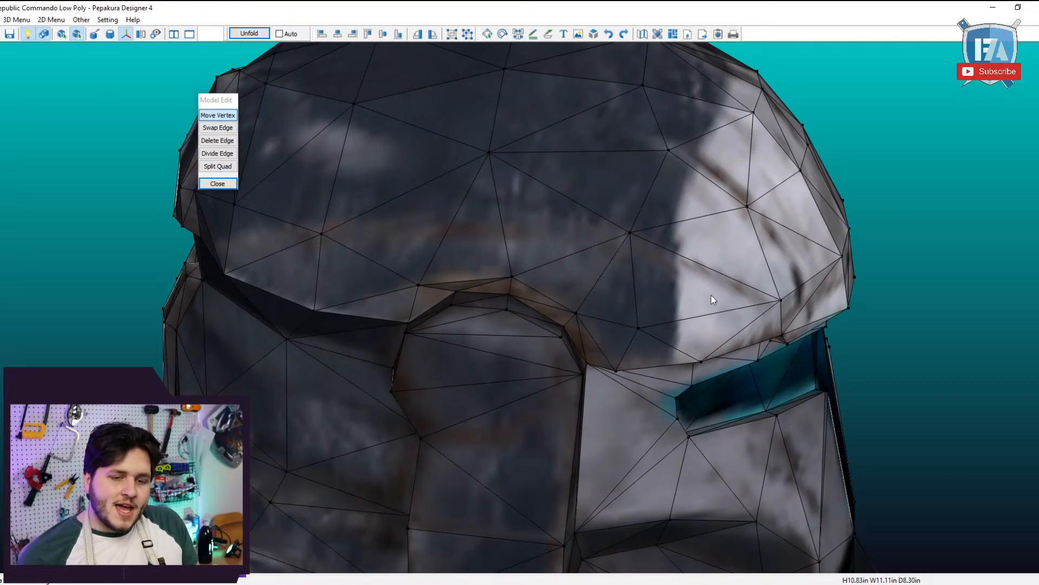
right_click_drag(712, 298, 741, 304)
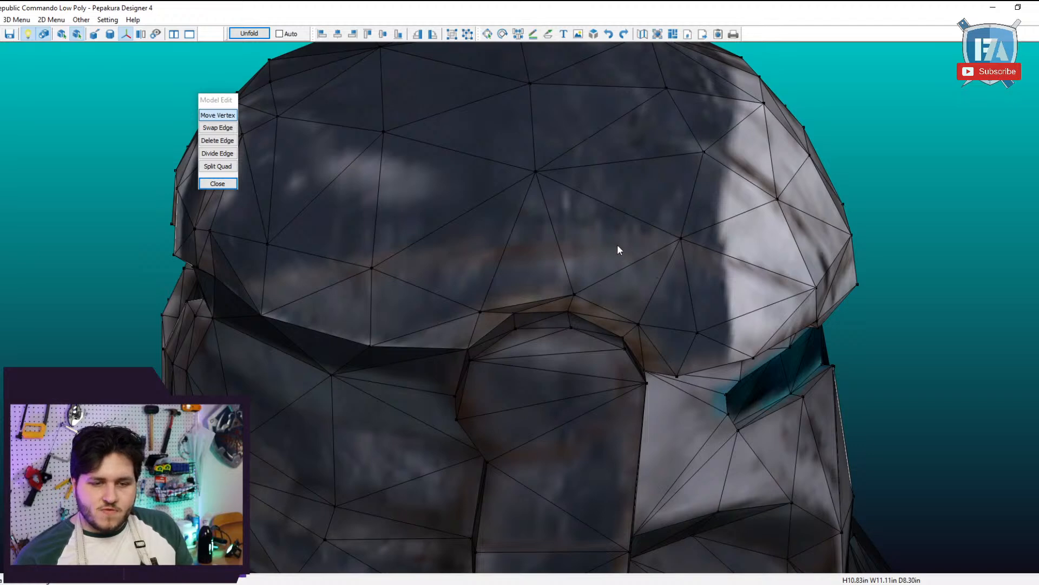
Divide the two mesh edges above the ear cover so new points follow the texture's curved band across the dome's side.
left_click(223, 154)
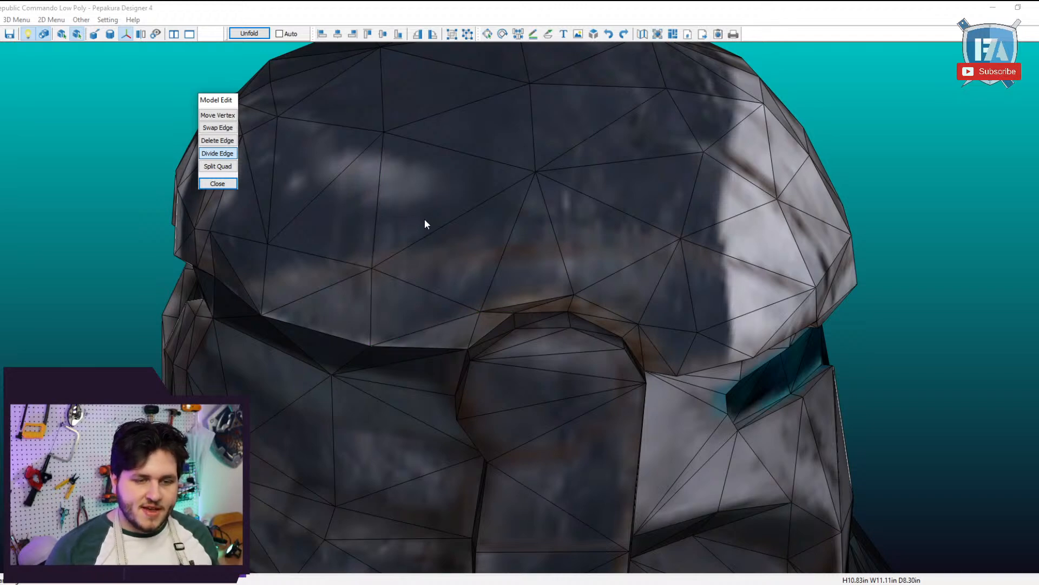
left_click(455, 224)
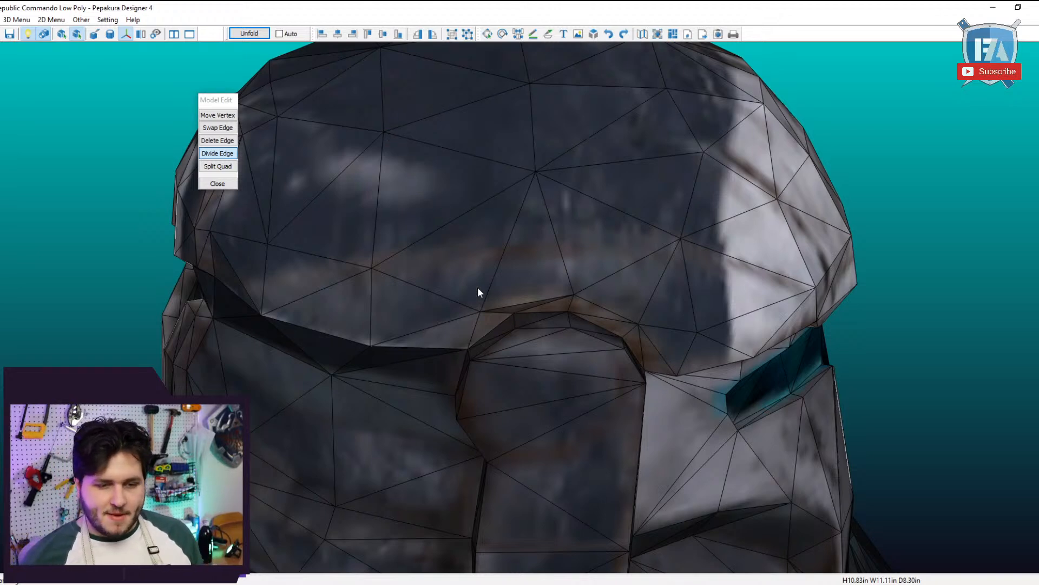
mouse_move(507, 270)
left_mouse_down()
mouse_move(534, 278)
mouse_move(514, 271)
left_mouse_up()
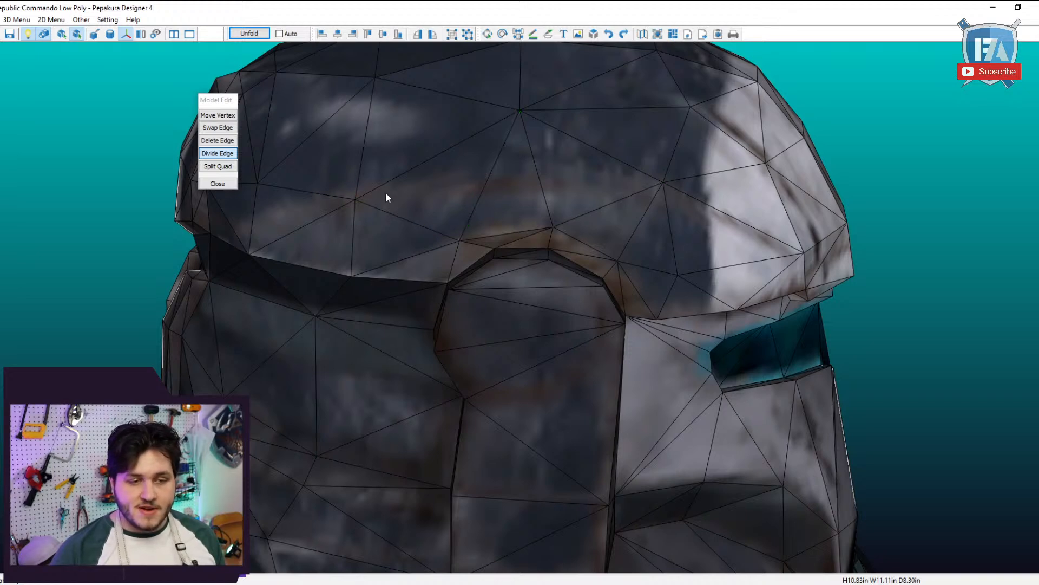
left_click(487, 185)
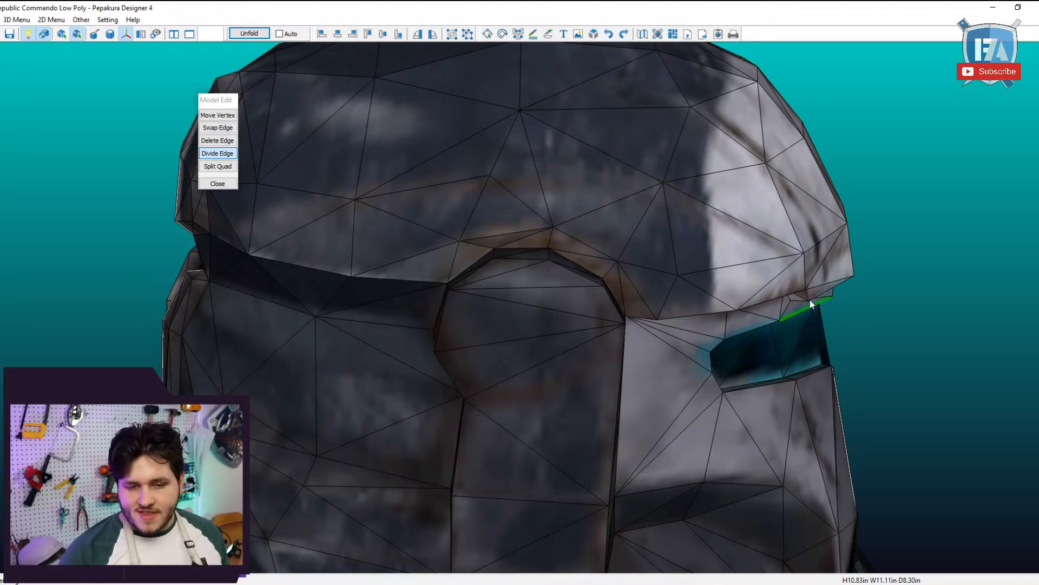
left_click(537, 167)
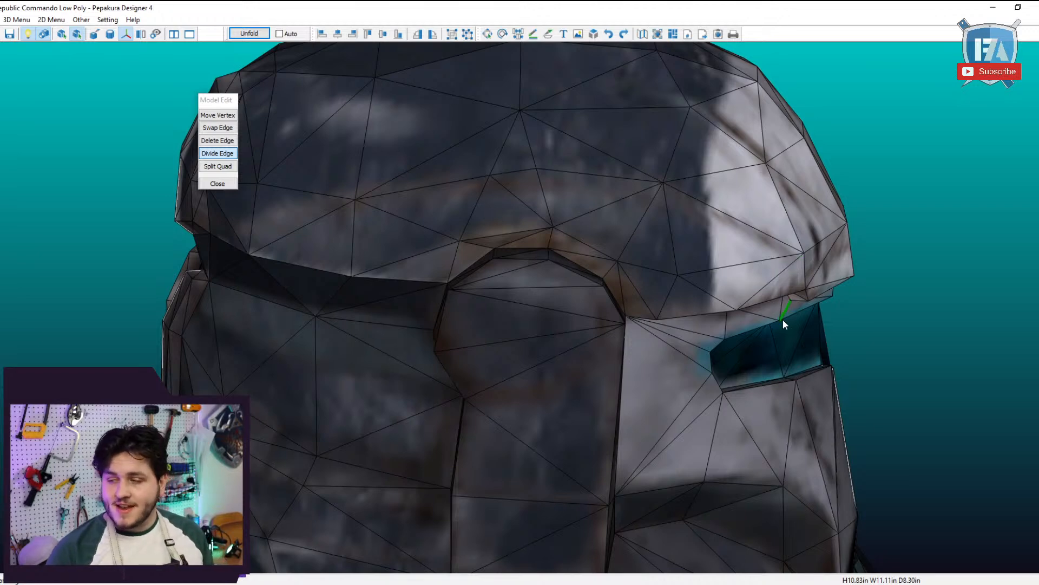
Divide the edges at the rear of the dome, between the raised back plate and the side, to continue the band's line.
scroll(670, 313, "down", 1)
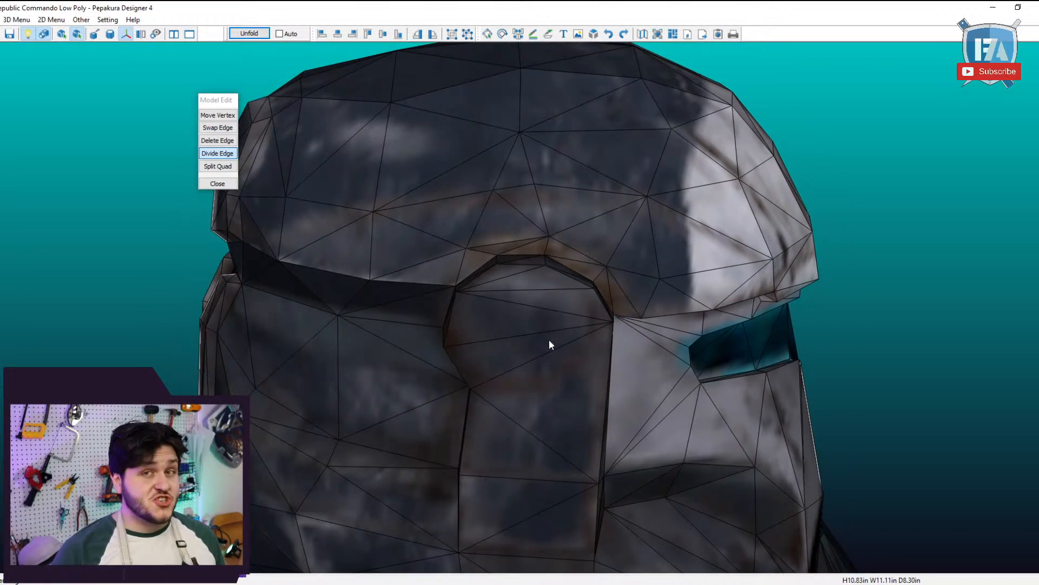
right_click_drag(548, 315, 564, 310)
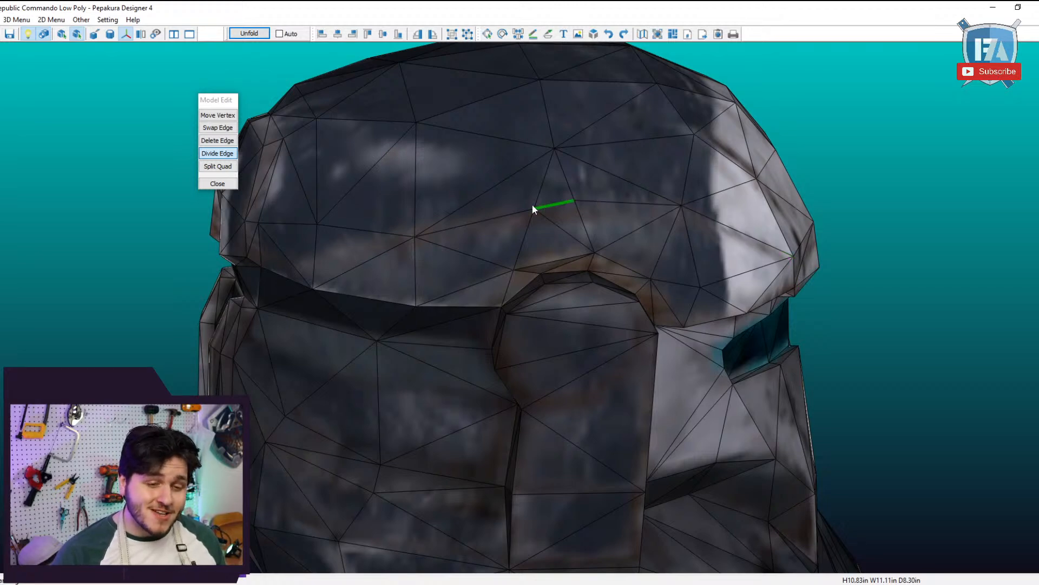
right_click_drag(426, 249, 458, 238)
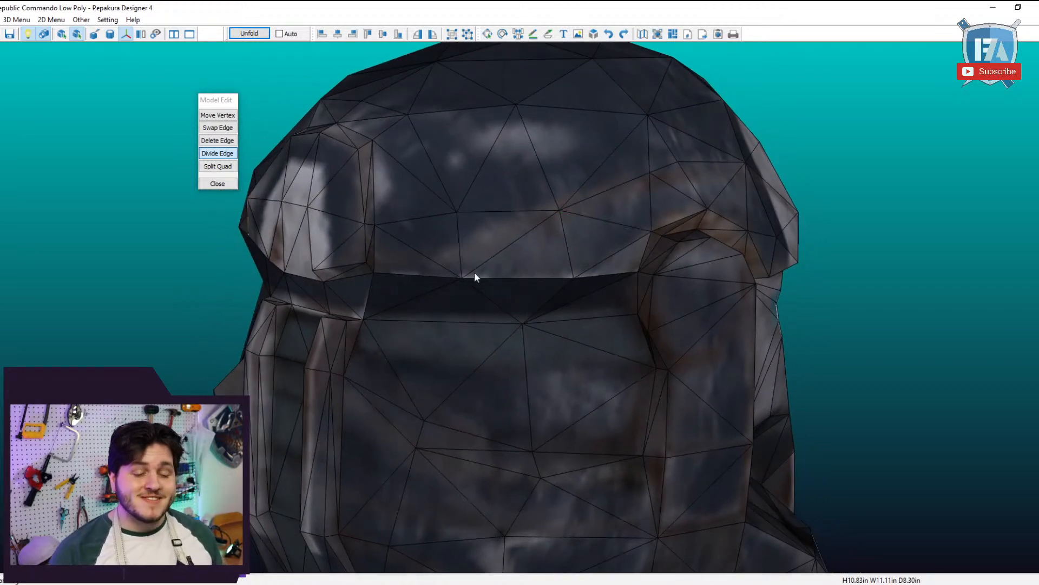
scroll(520, 255, "down", 3)
scroll(763, 282, "up", 3)
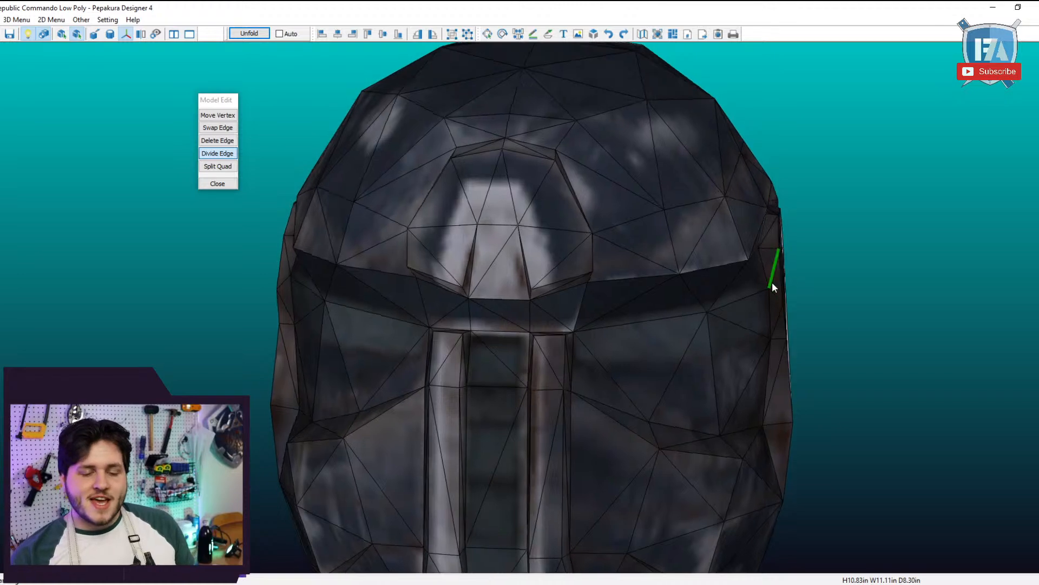
scroll(606, 272, "up", 4)
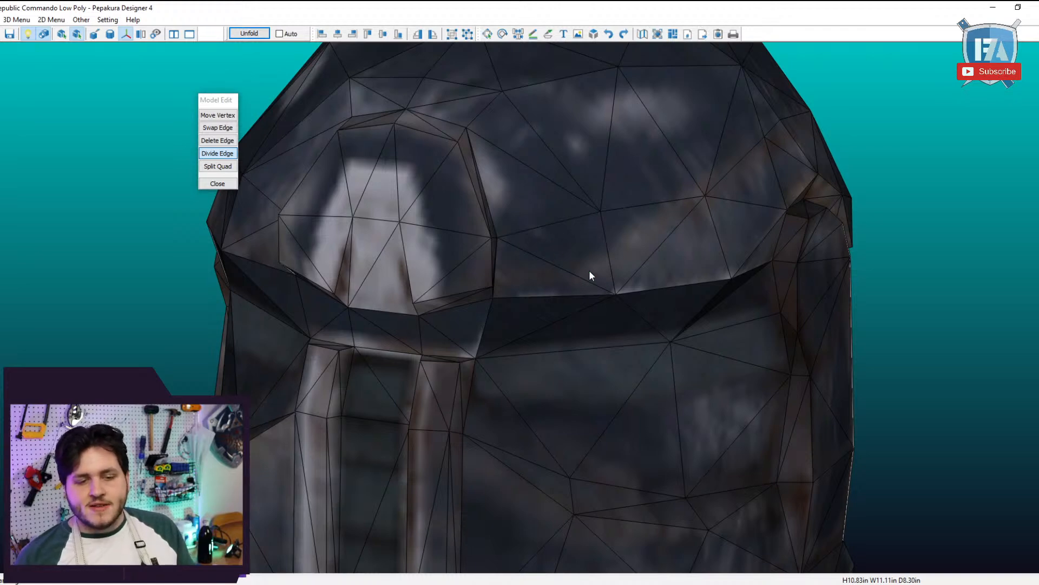
left_click(608, 250)
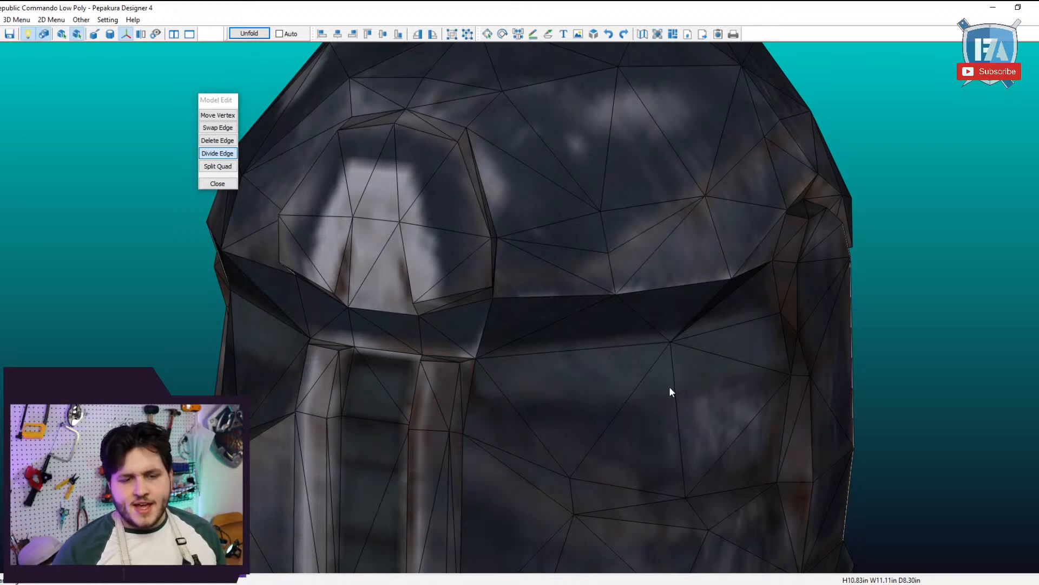
left_click_drag(658, 388, 632, 338)
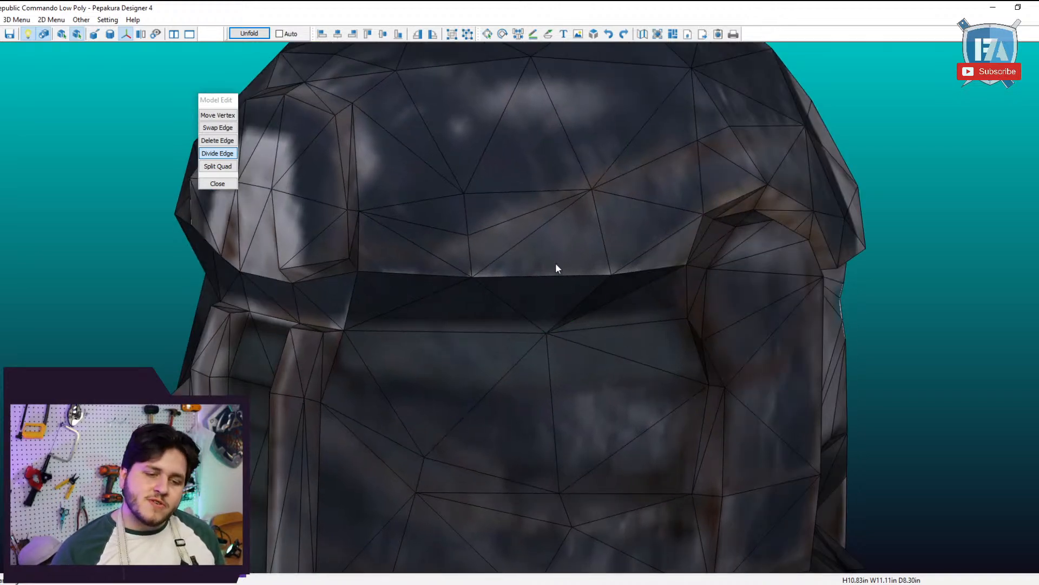
left_click(468, 213)
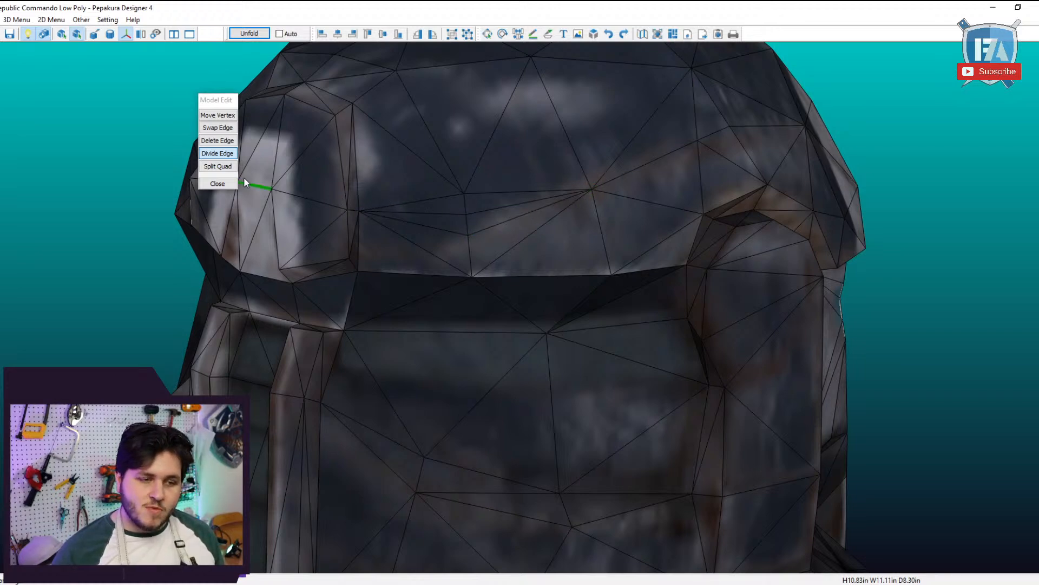
Delete the short surplus edge between the two added points at the rear of the dome.
scroll(495, 196, "up", 1)
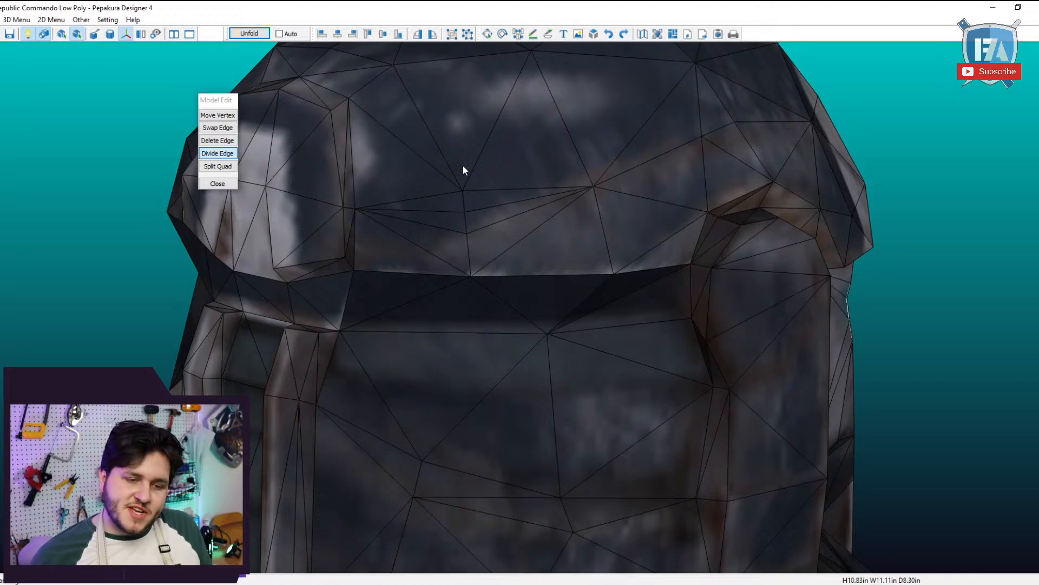
left_click(218, 141)
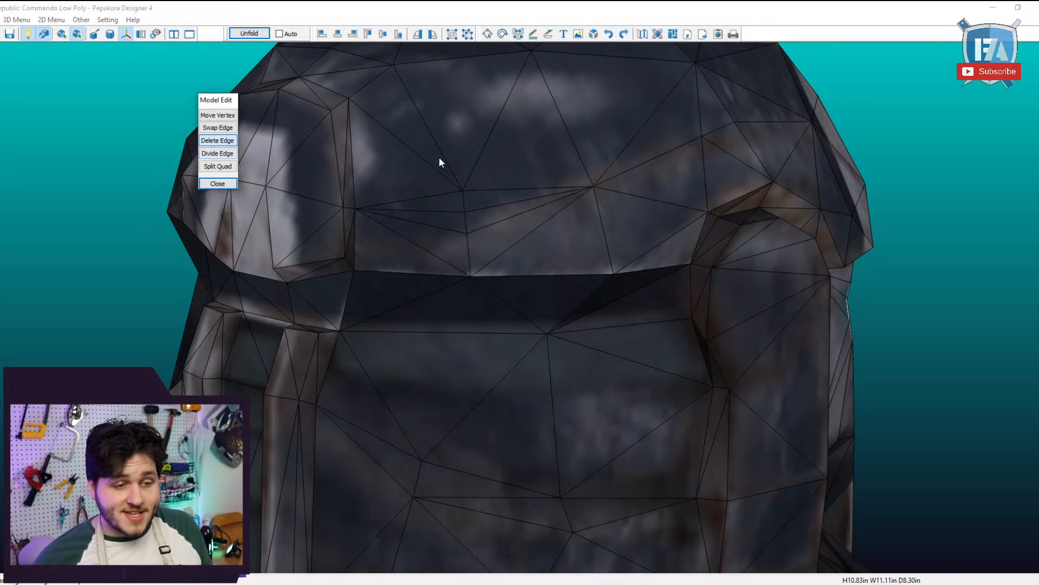
left_click(468, 222)
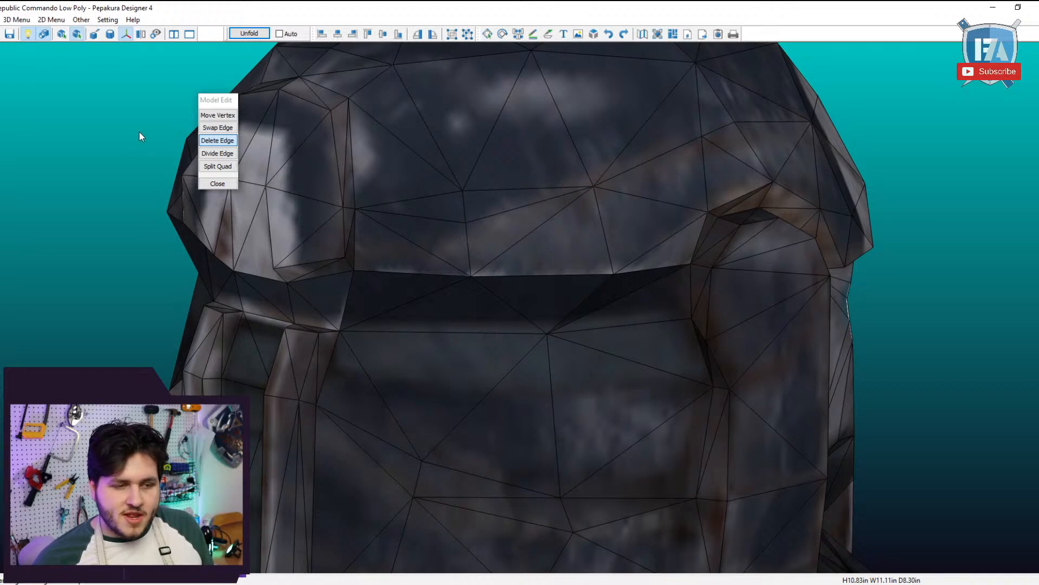
Start Subdivide Edges and Make Them Smooth and select the band's upper edges from the back plate to past the ear cover.
left_click(17, 19)
mouse_move(22, 36)
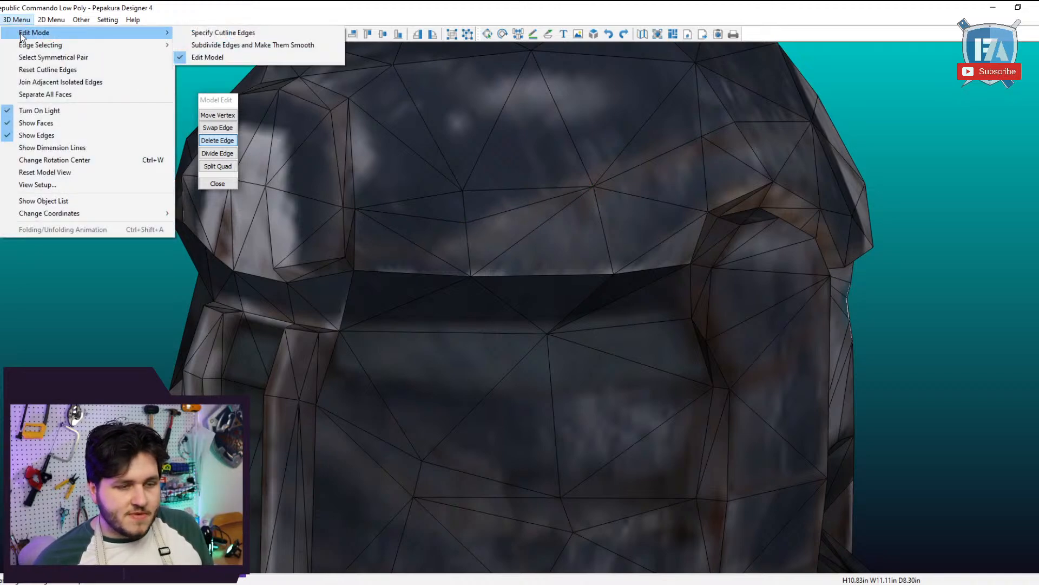
left_click(219, 42)
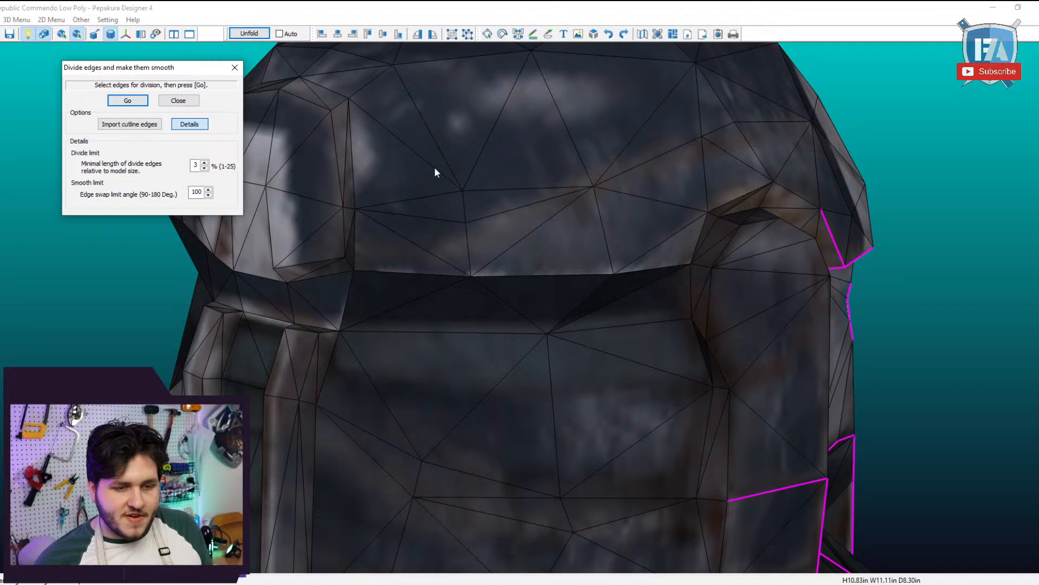
left_click(441, 219)
left_click(492, 214)
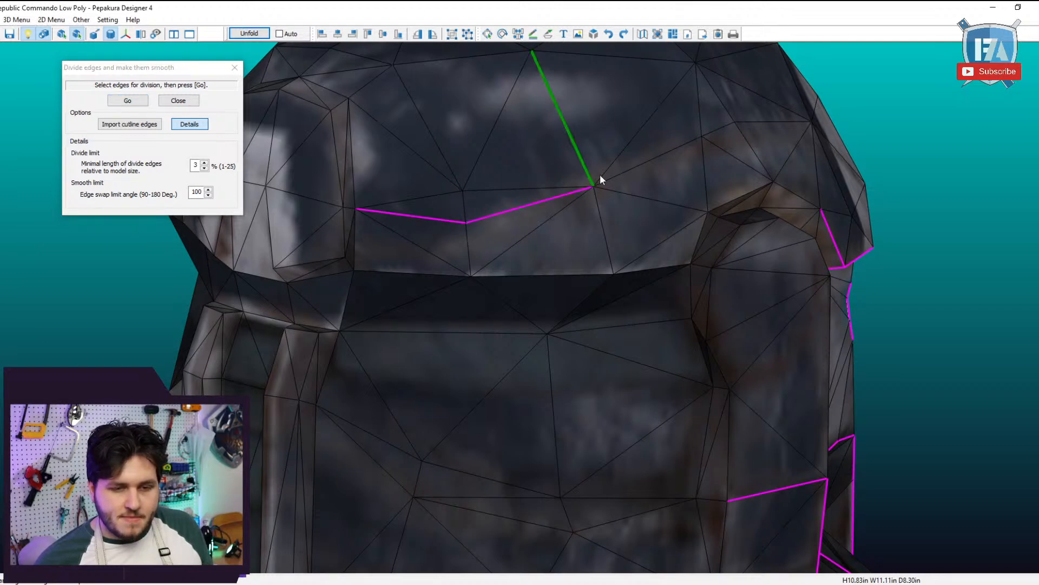
left_click(624, 173)
left_click_drag(707, 188, 548, 190)
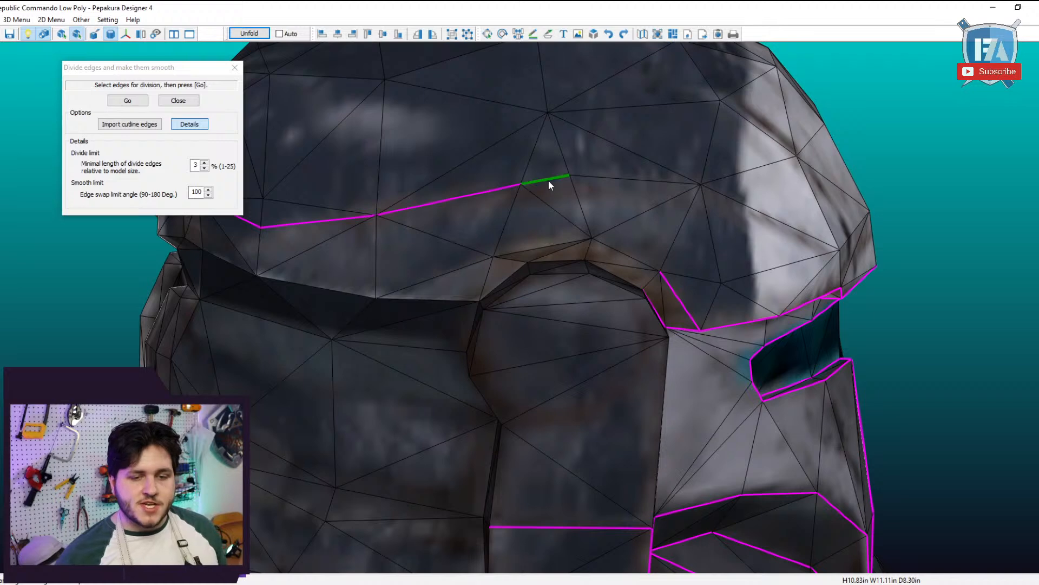
left_click(548, 181)
left_click(597, 177)
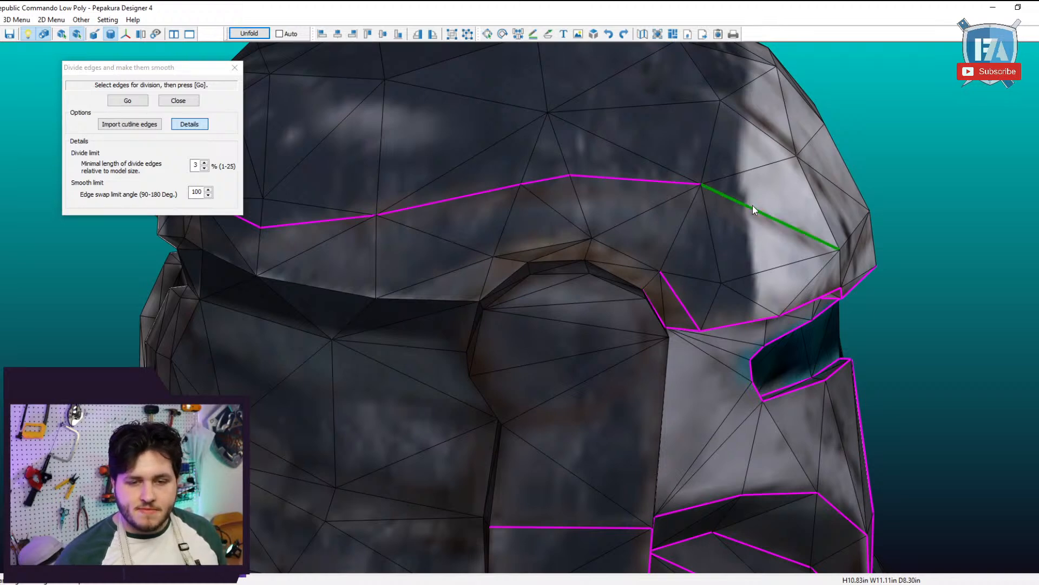
Extend the edge selection along the front of the band and down to the brow's corner.
left_click_drag(765, 215, 584, 349)
left_click(695, 298)
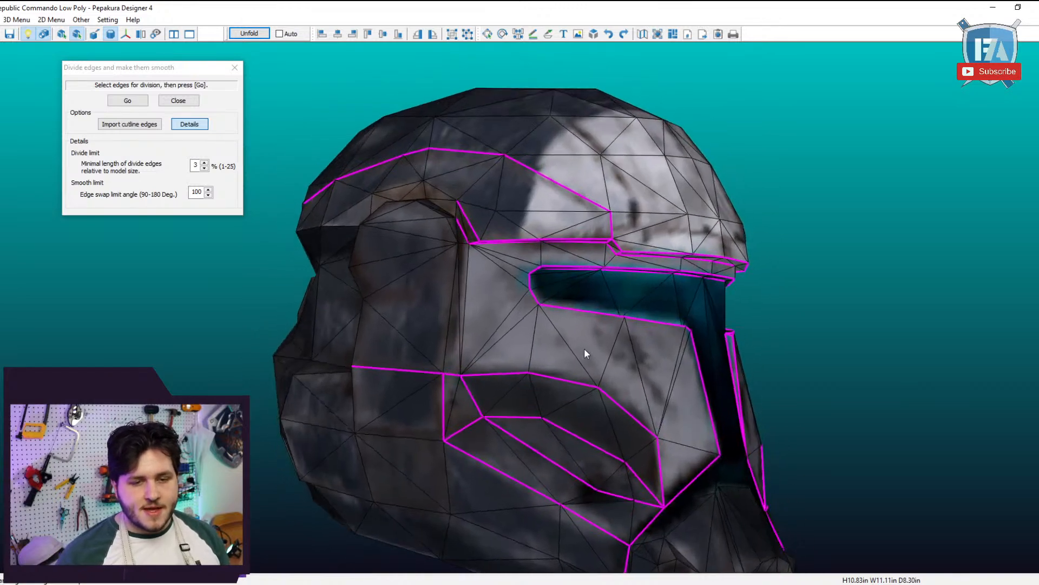
left_click(611, 234)
left_click_drag(610, 236, 747, 228)
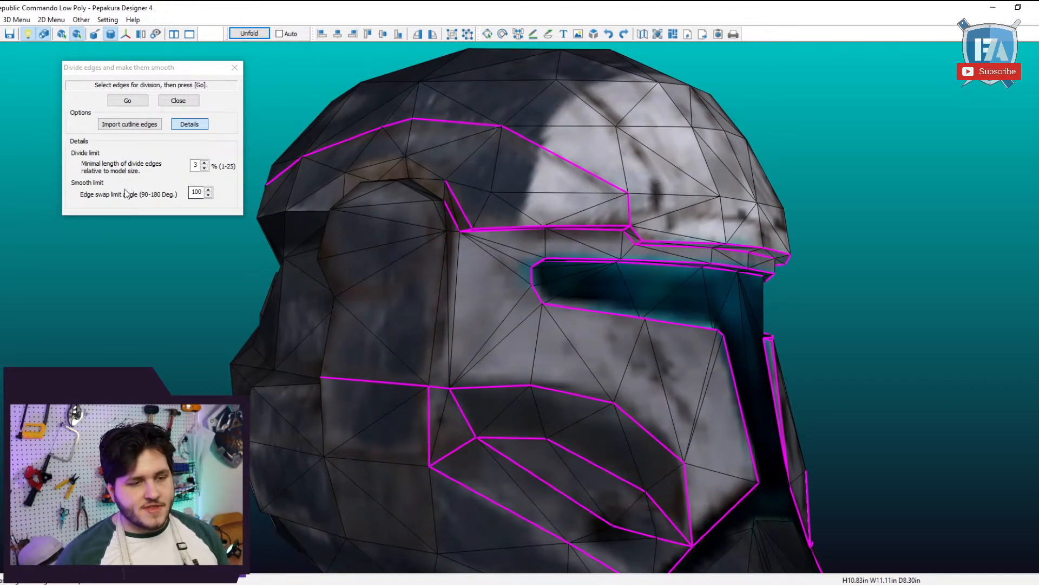
Try subdividing and smoothing the selected edges with a 3% minimal edge length, and undo the subdivision.
left_click(127, 102)
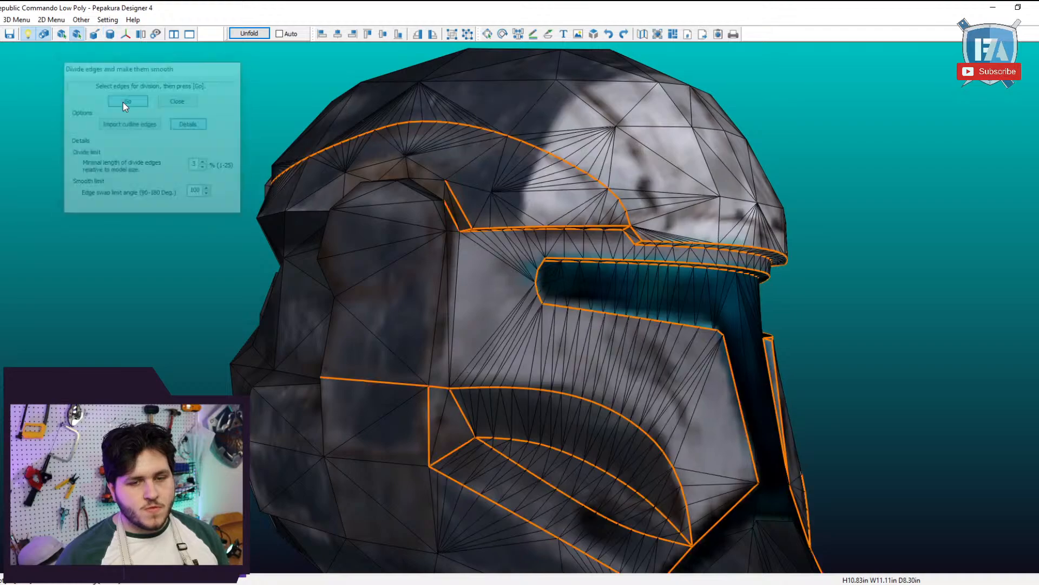
left_click_drag(653, 379, 619, 382)
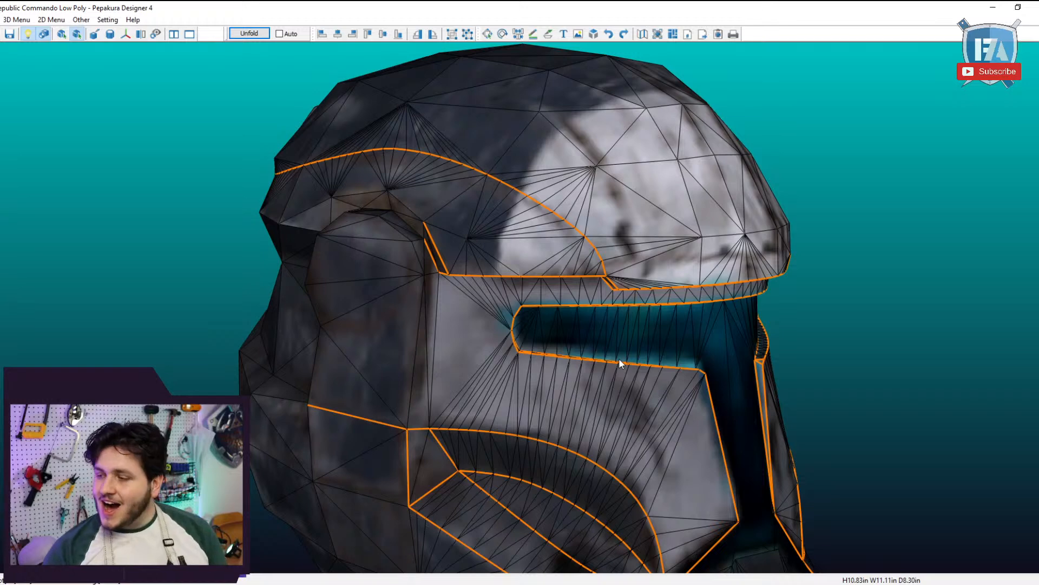
key("ctrl+z")
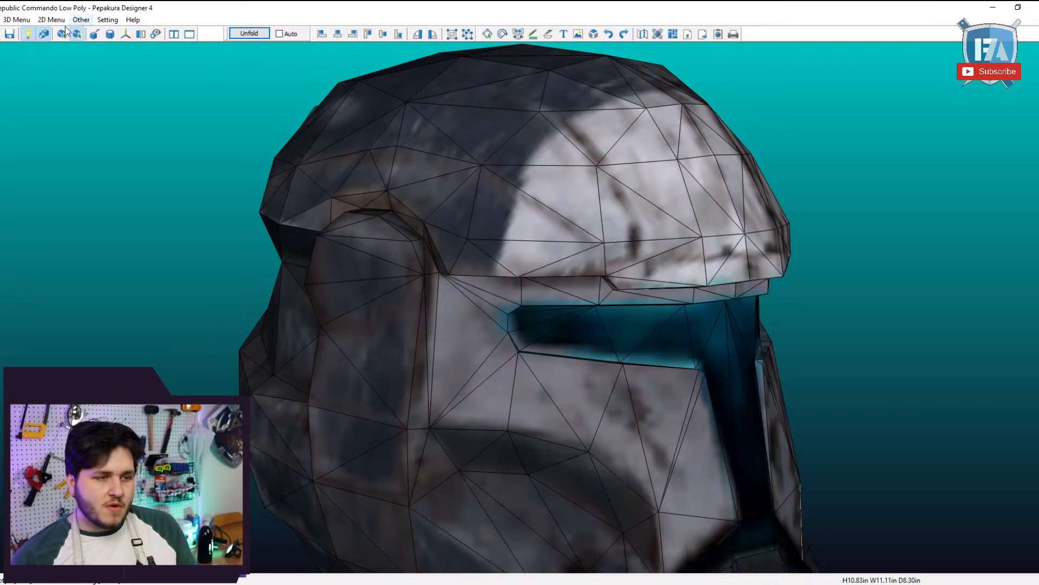
Subdivide and smooth the selected edges using a larger minimal edge length, and check the band from the front and rear of the helmet.
left_click(16, 20)
mouse_move(108, 33)
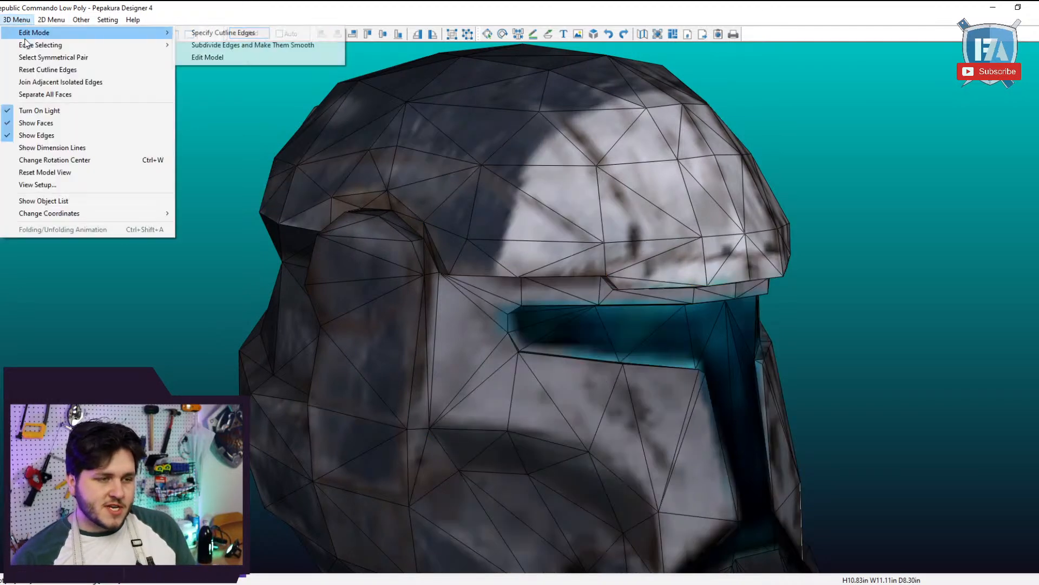
left_click(235, 50)
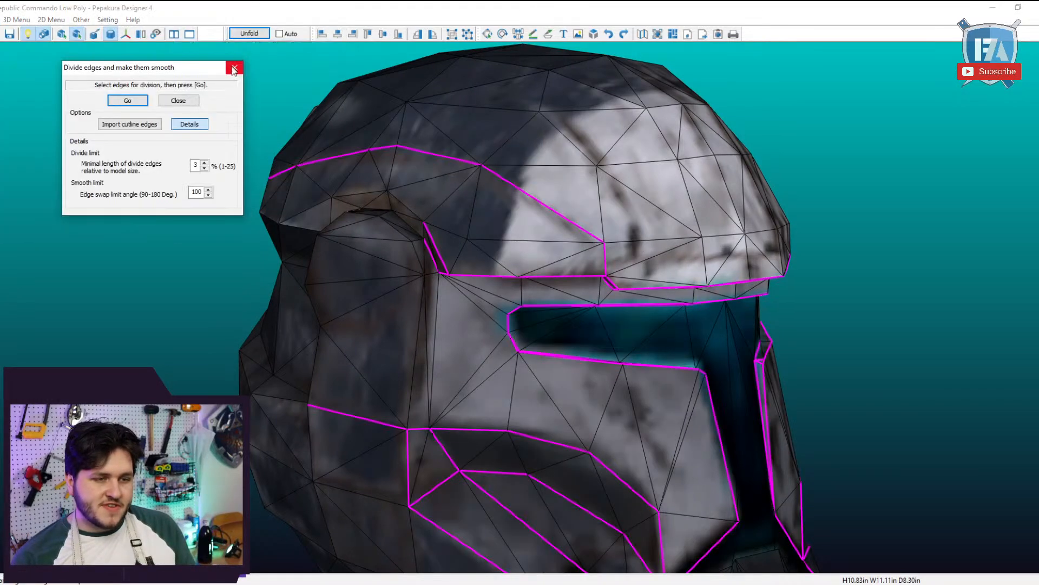
left_click(206, 164)
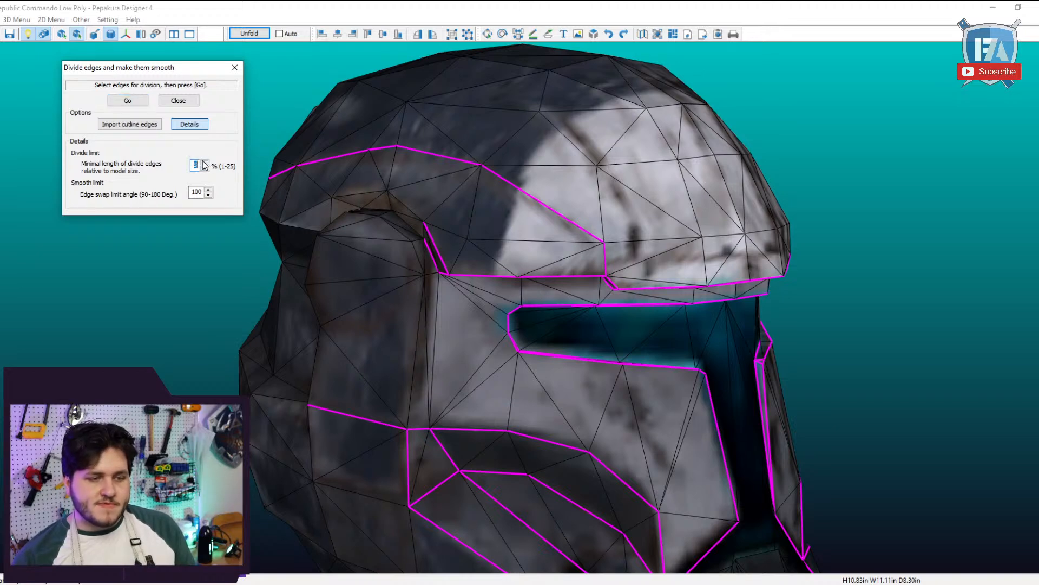
left_click(127, 100)
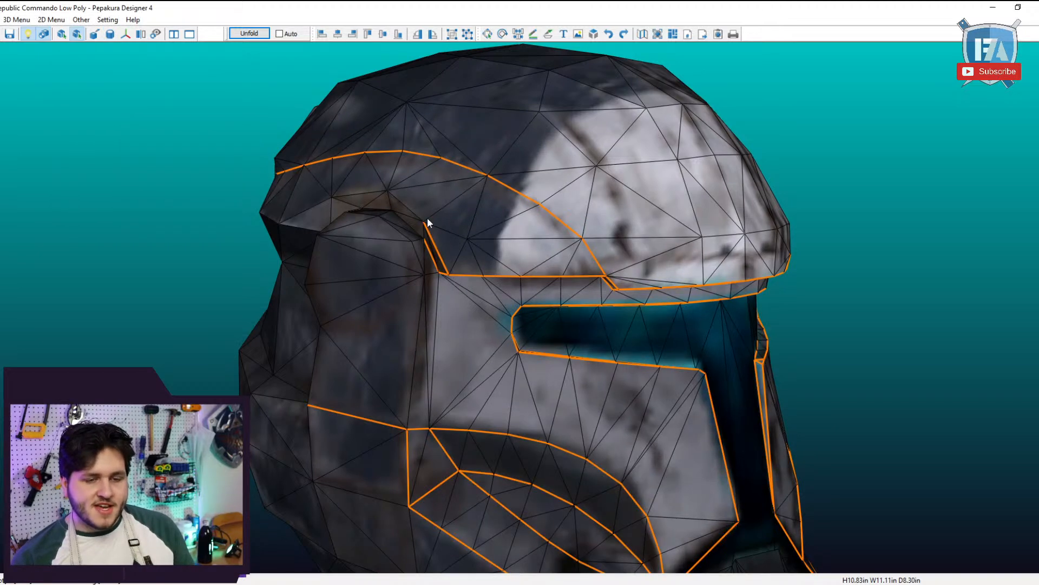
left_click_drag(428, 222, 433, 246)
left_click_drag(532, 374, 521, 356)
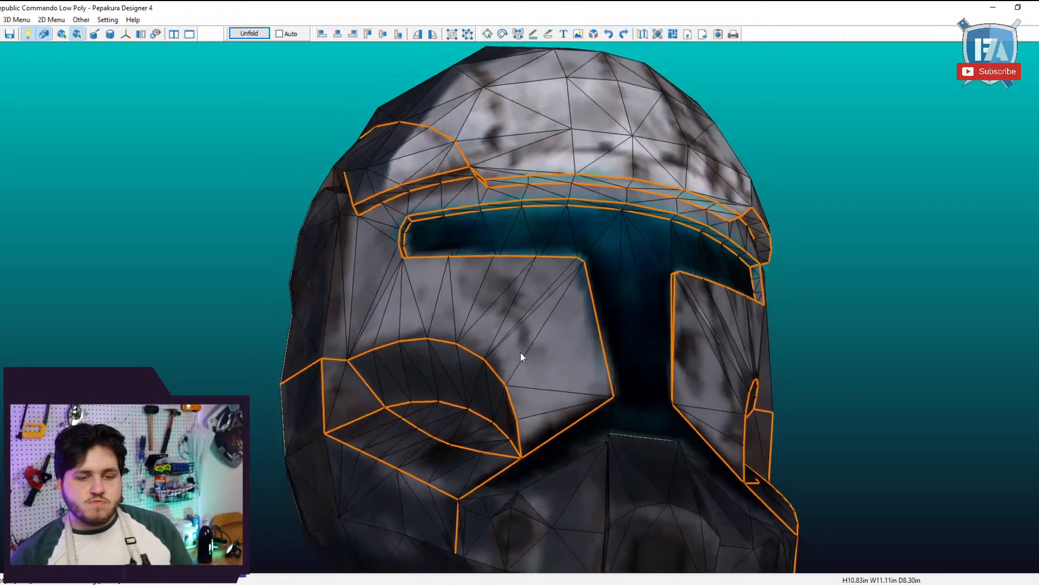
right_click_drag(521, 352, 517, 329)
left_click_drag(369, 195, 541, 265)
left_click_drag(407, 254, 406, 245)
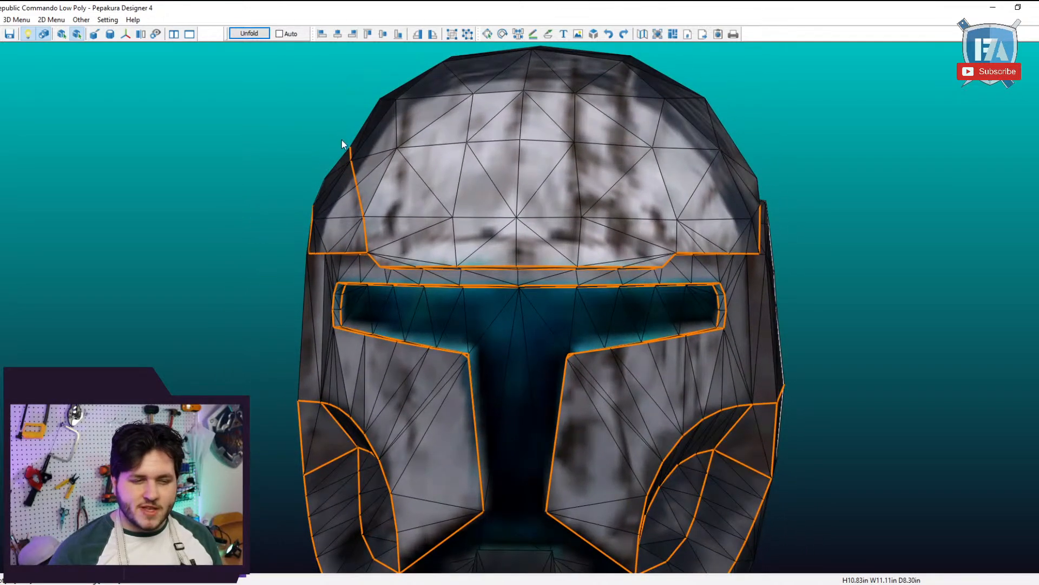
left_click_drag(349, 162, 630, 219)
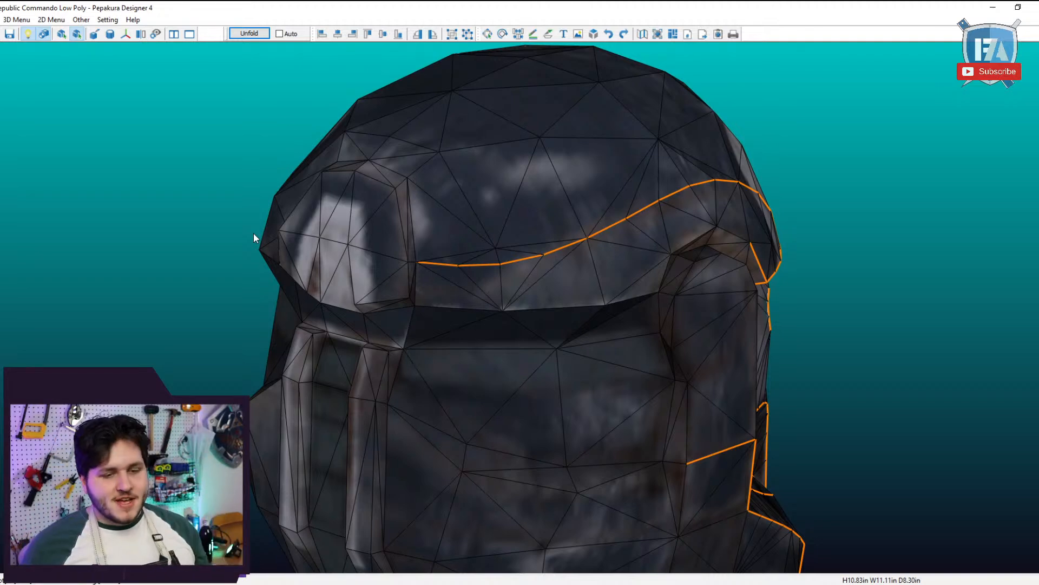
Switch to the Republic Commando Helmet Test Unfold model and examine the helmet's front and its visor piece.
left_click_drag(389, 148, 615, 376)
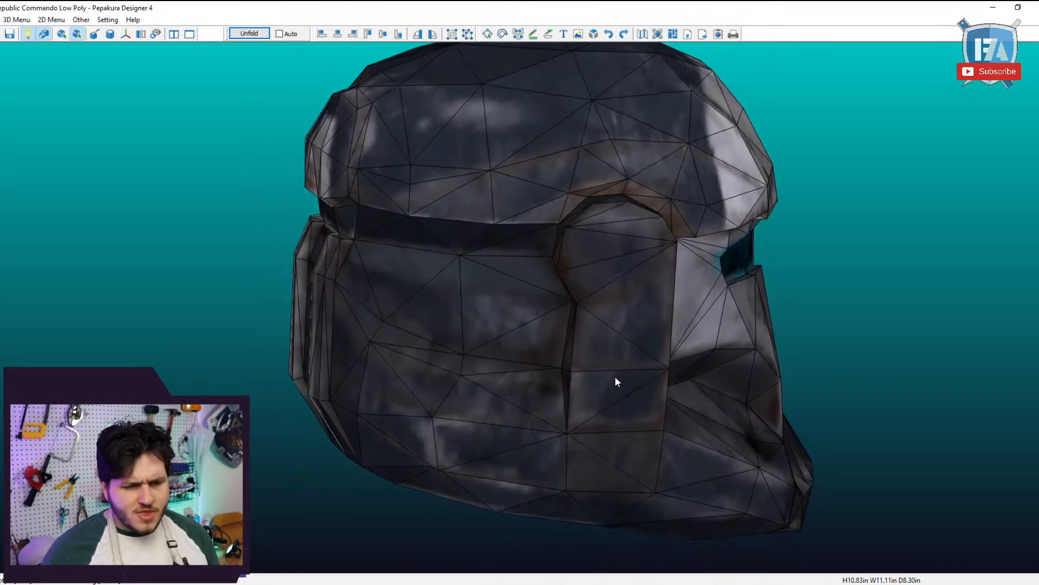
left_click(21, 20)
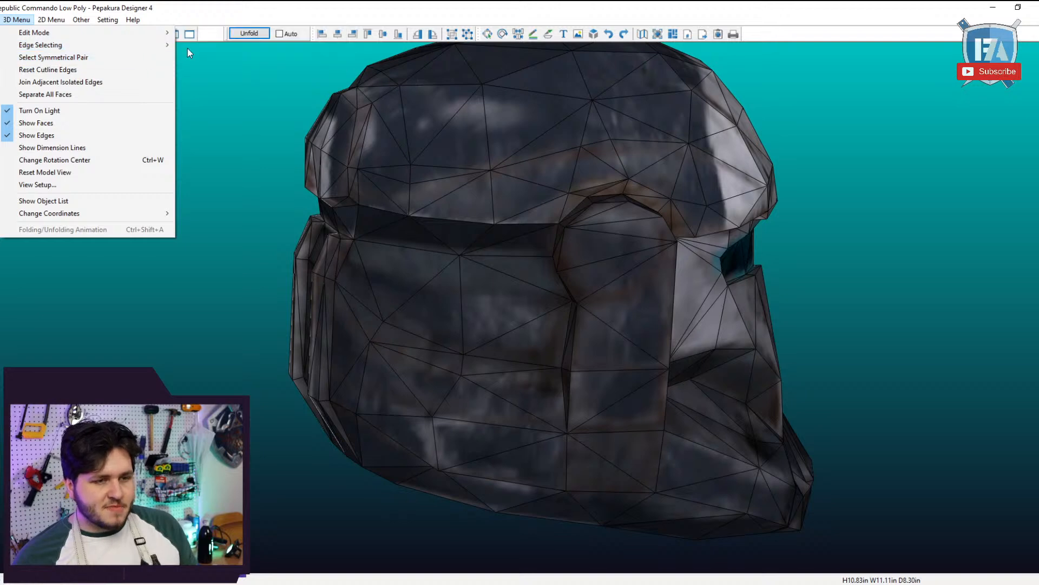
left_click(375, 288)
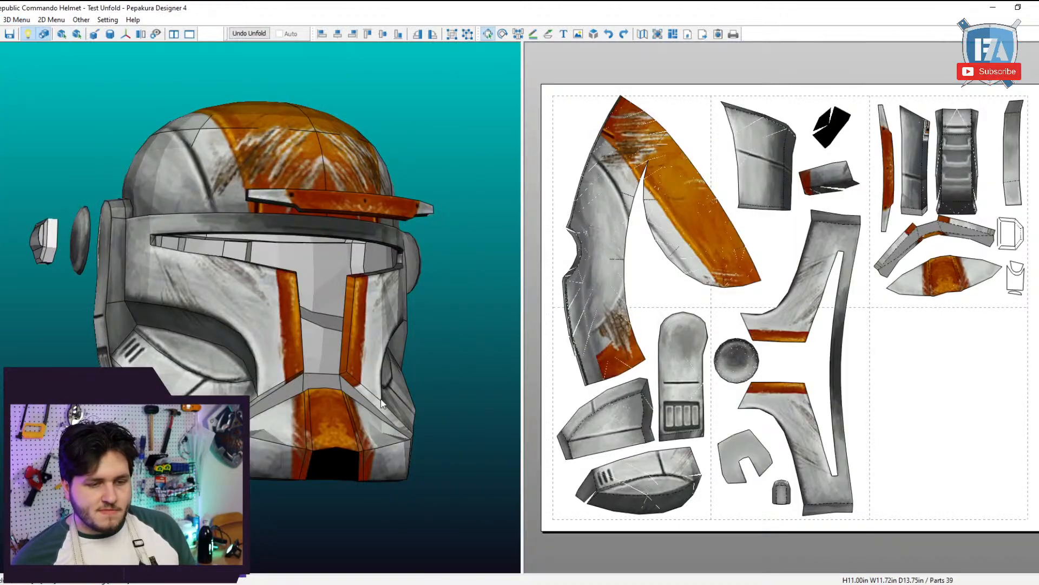
scroll(301, 424, "up", 3)
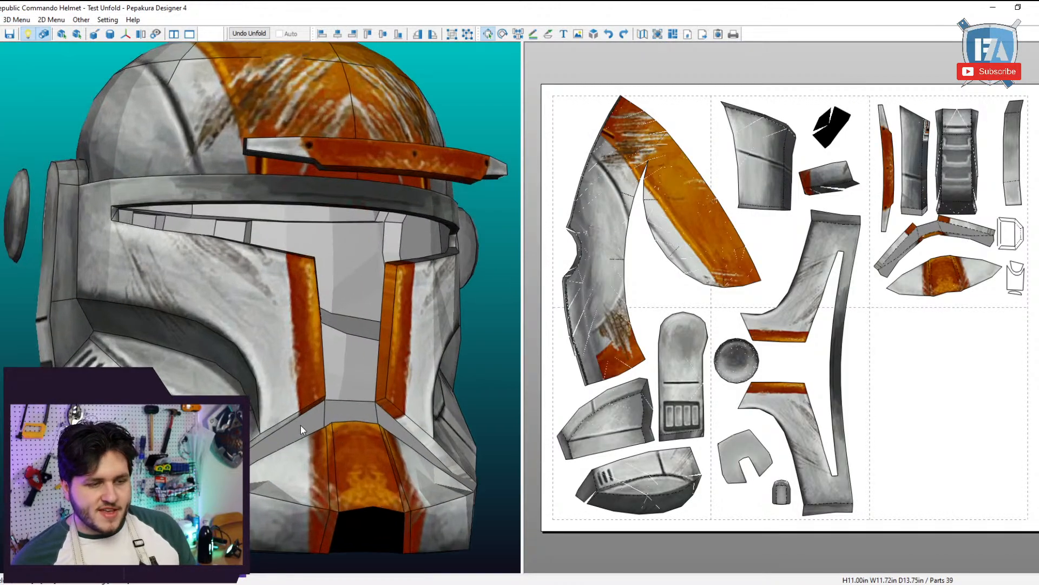
scroll(300, 425, "down", 3)
scroll(300, 424, "down", 1)
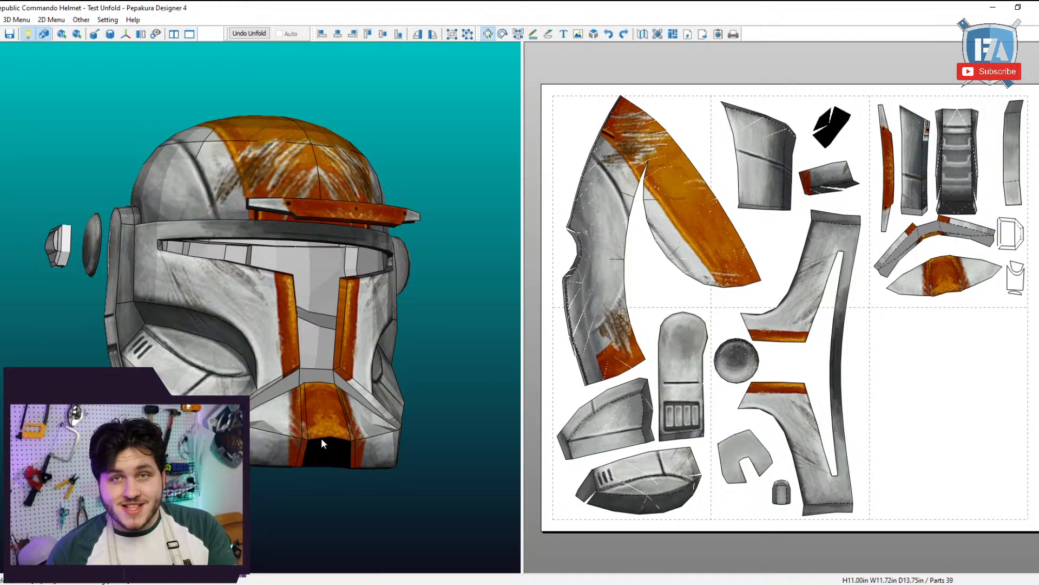
right_click_drag(321, 437, 326, 462)
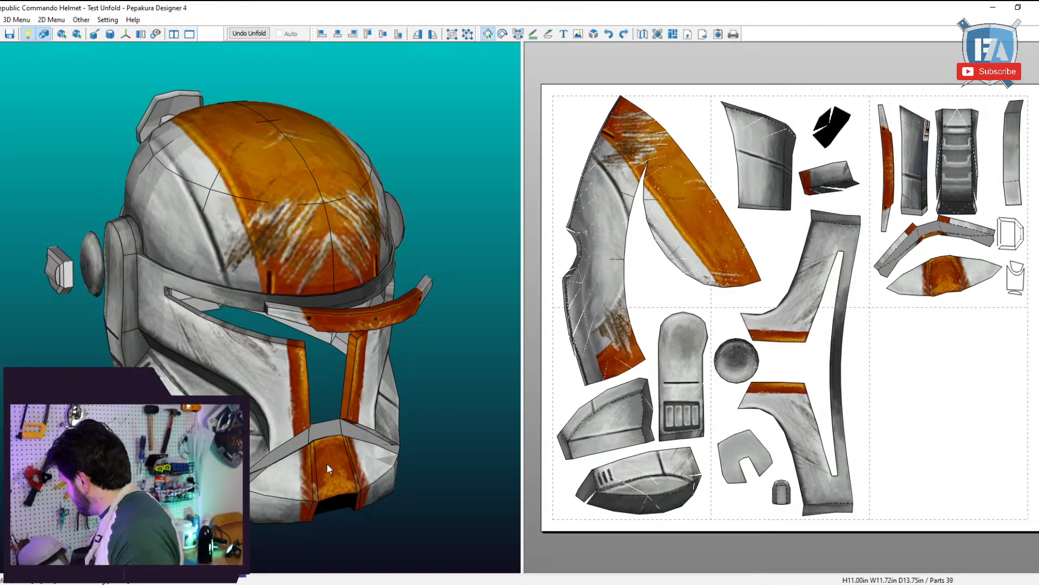
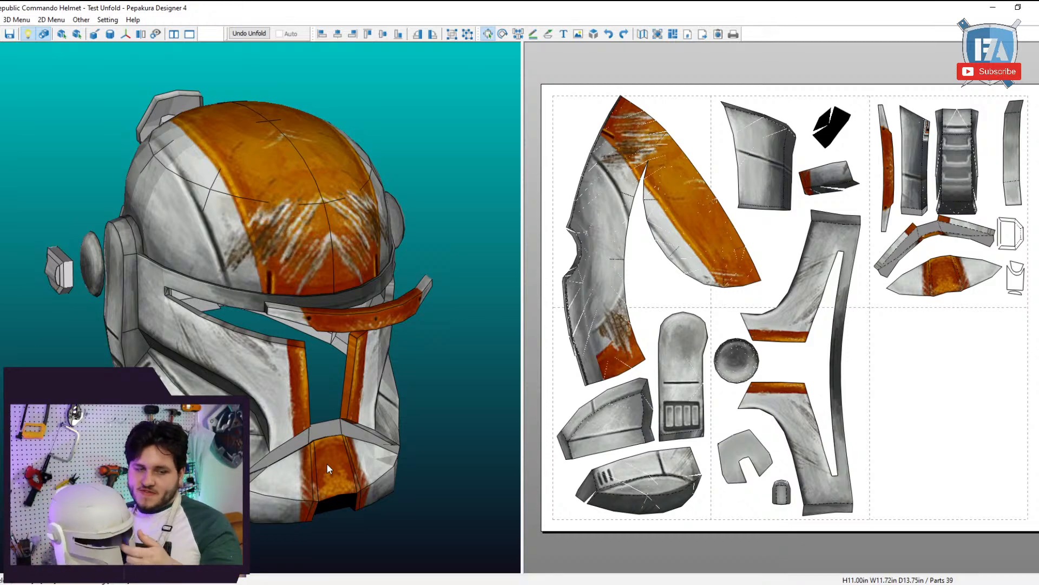
left_click_drag(355, 391, 383, 241)
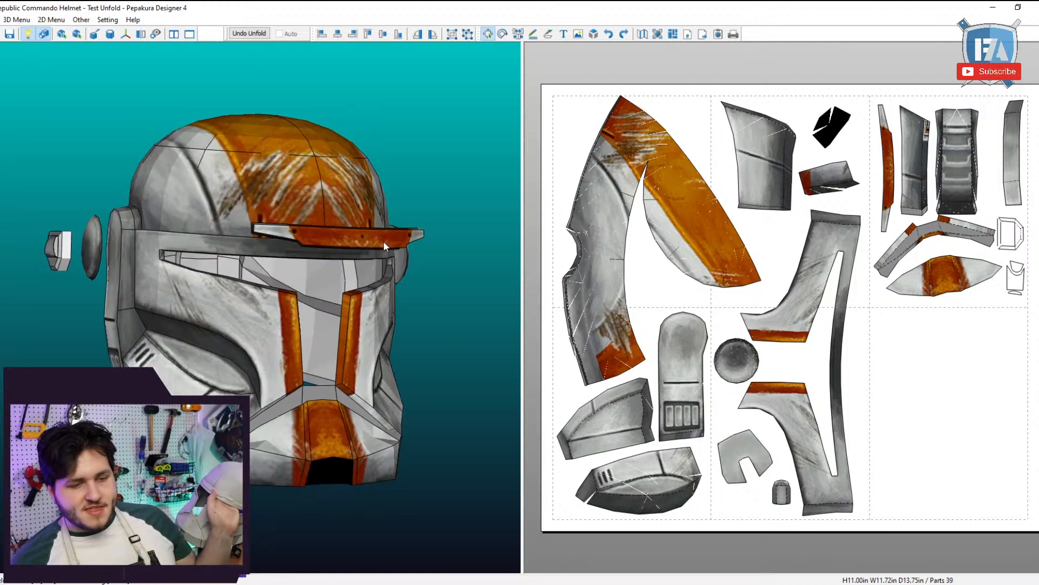
left_click(383, 239)
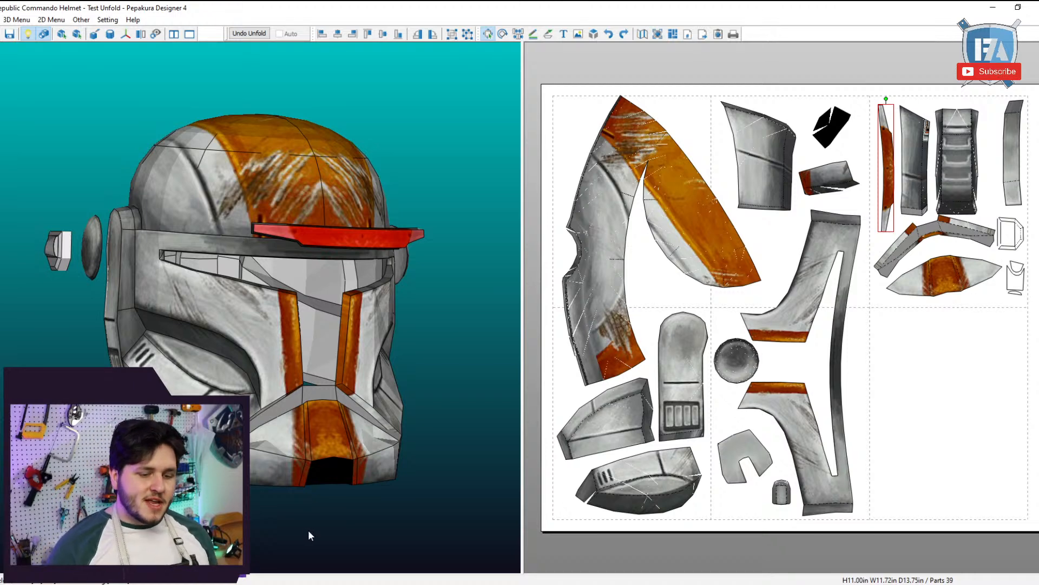
Switch to the Foam-Armory-Alternate foam templates model and examine the side band and cheek lines from front, side and rear.
mouse_move(397, 584)
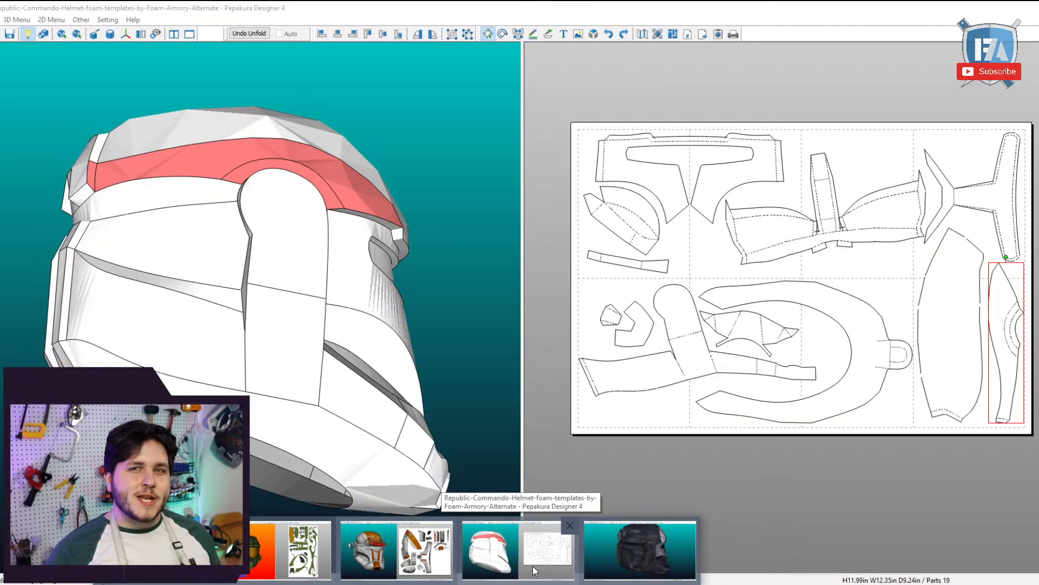
left_click(533, 570)
left_click_drag(512, 394, 227, 308)
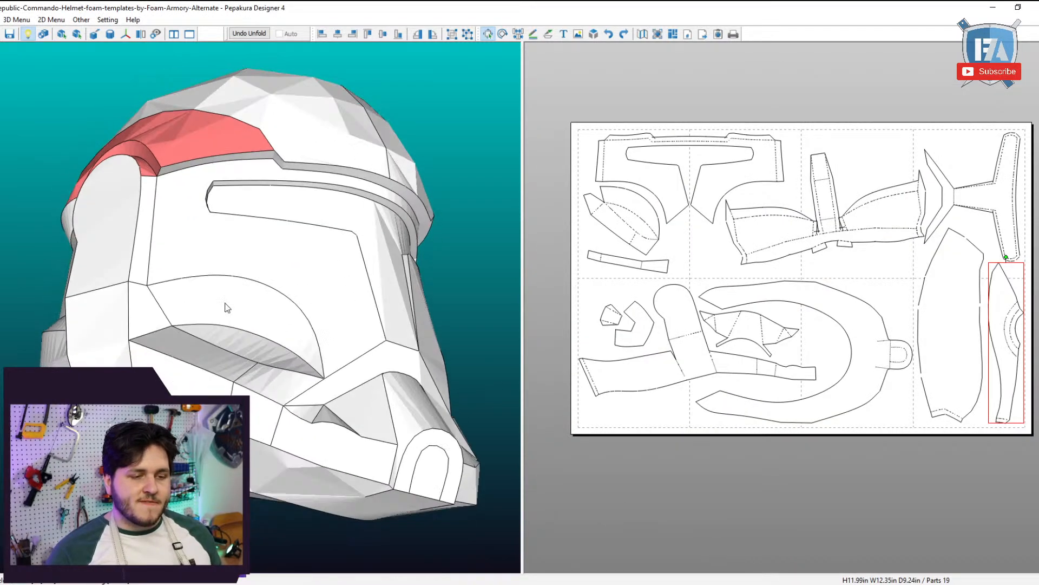
left_click_drag(260, 177, 161, 130)
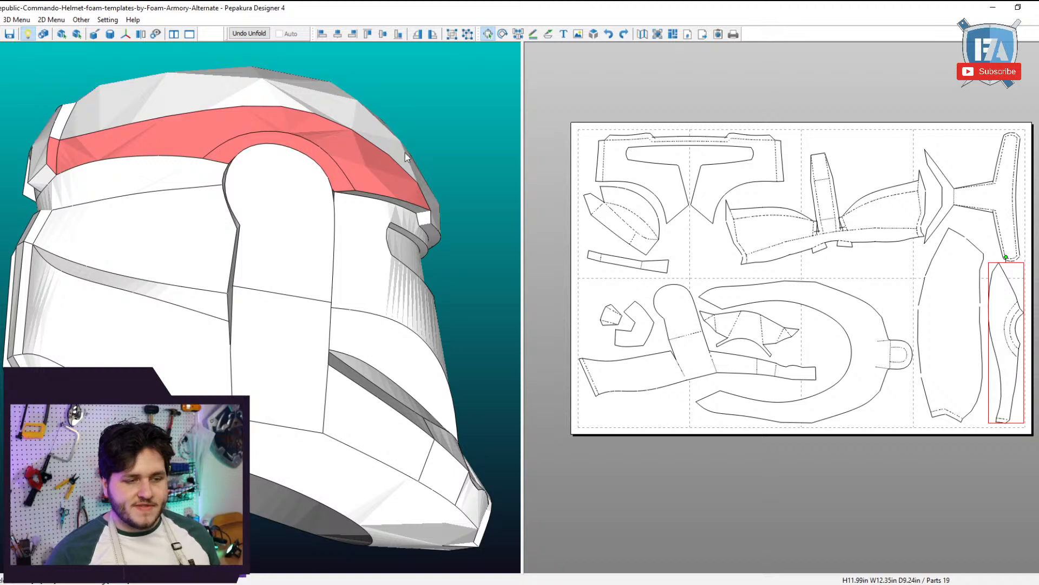
left_click_drag(405, 152, 158, 267)
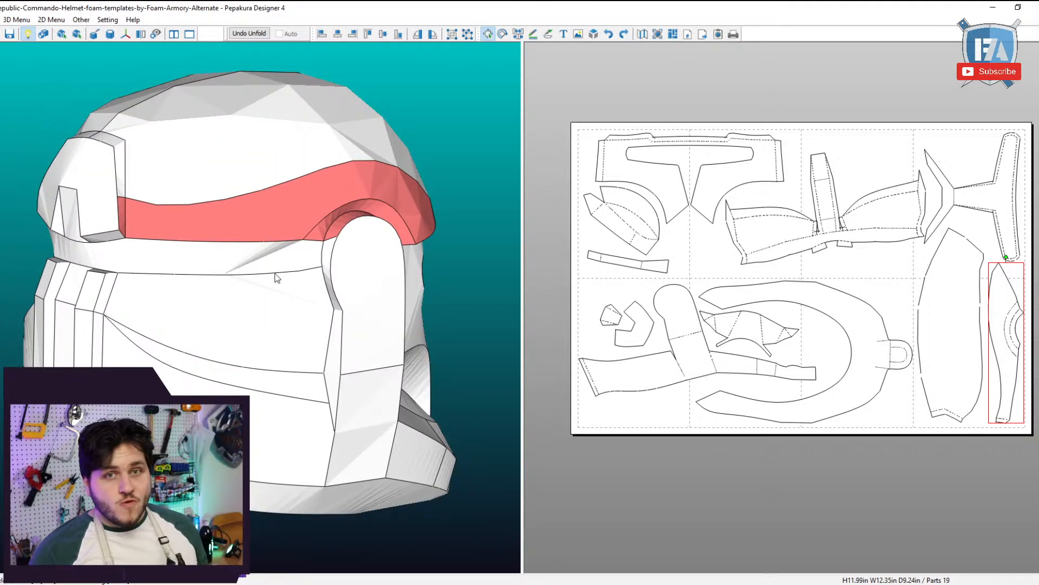
left_click_drag(276, 278, 452, 436)
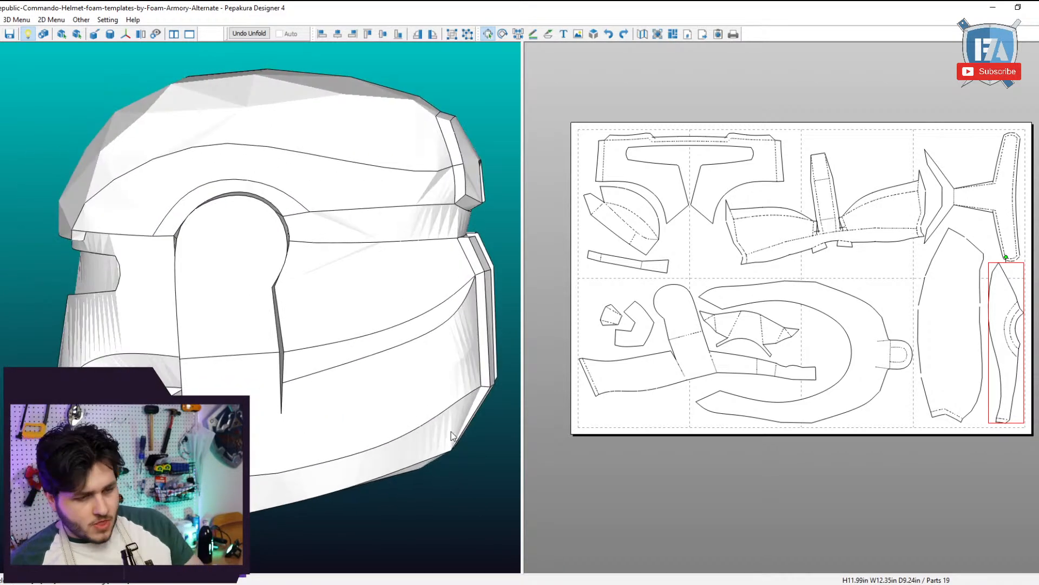
left_click_drag(277, 380, 331, 378)
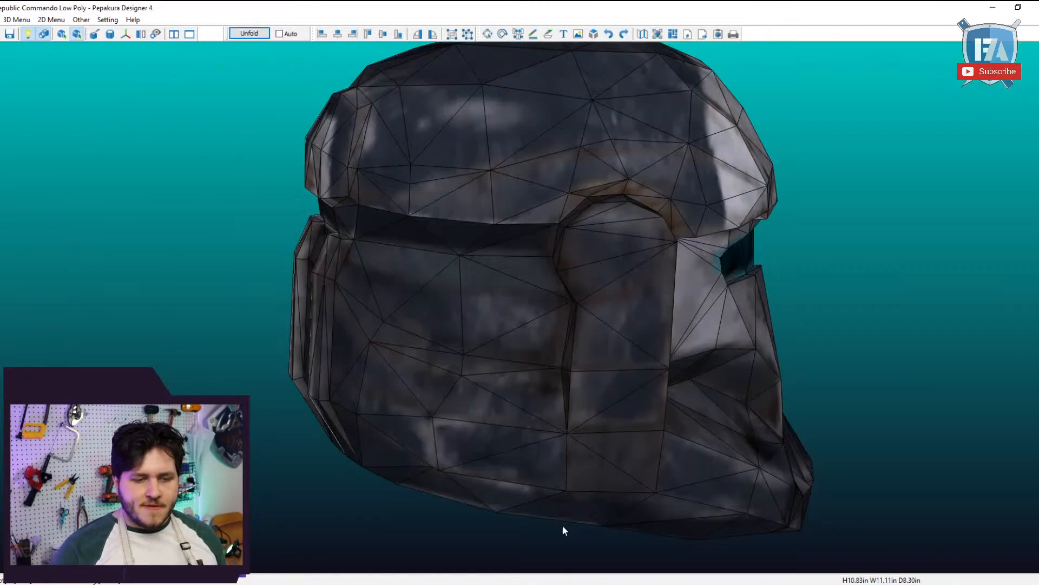
Return to the low-poly helmet, start Divide Edges and Make Them Smooth, and select the two diverging groove edges beside the rear vent.
left_click_drag(562, 525, 541, 429)
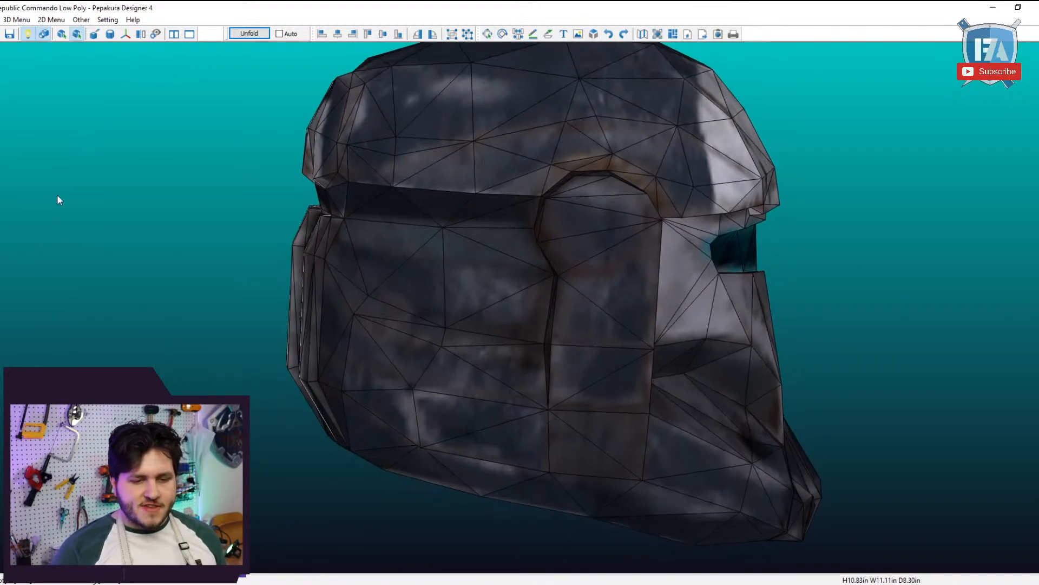
scroll(261, 307, "up", 3)
left_click_drag(261, 308, 358, 237)
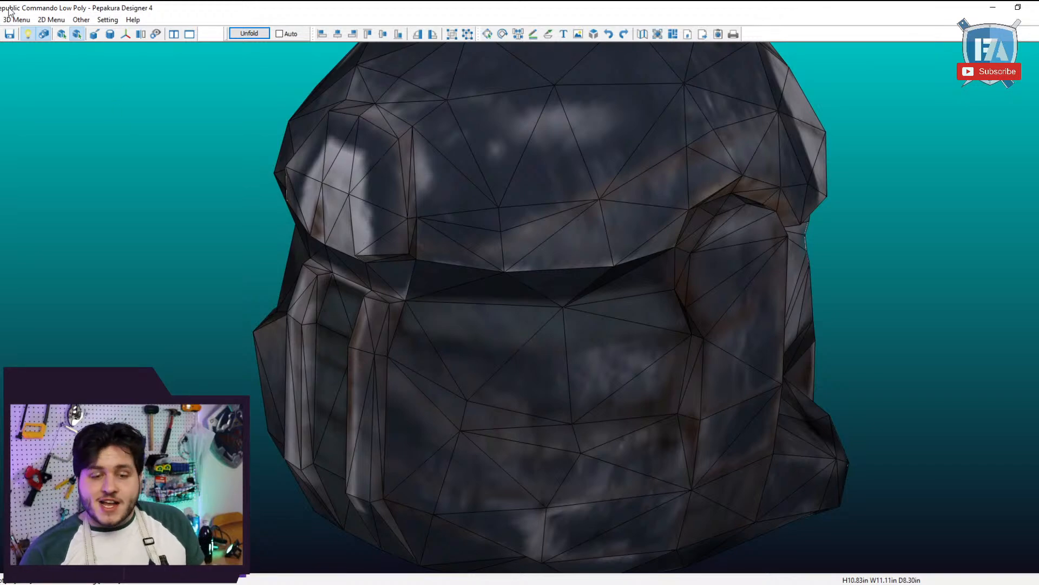
left_click(18, 19)
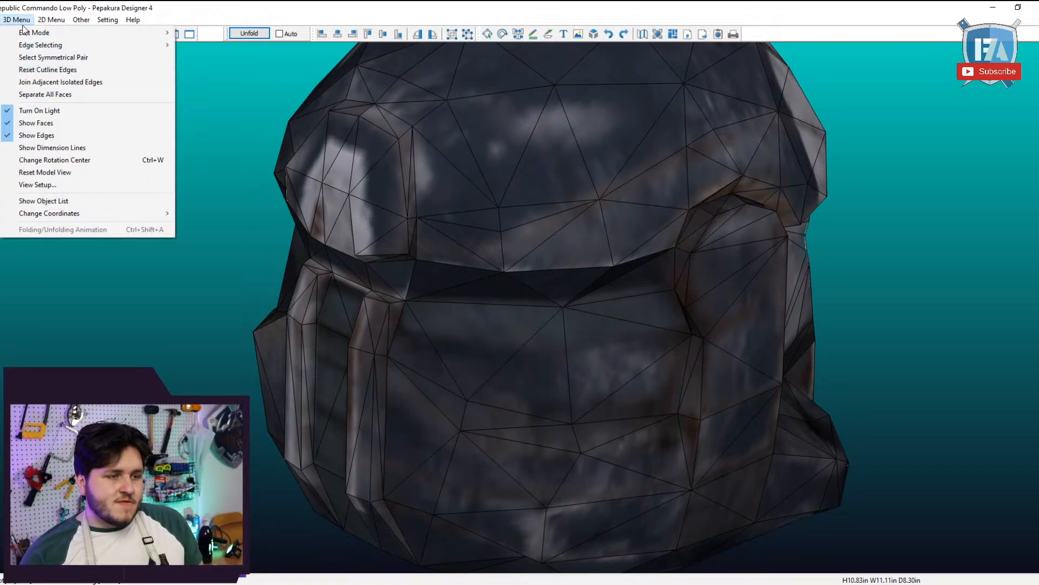
mouse_move(73, 34)
left_click(214, 45)
left_click_drag(557, 343, 574, 324)
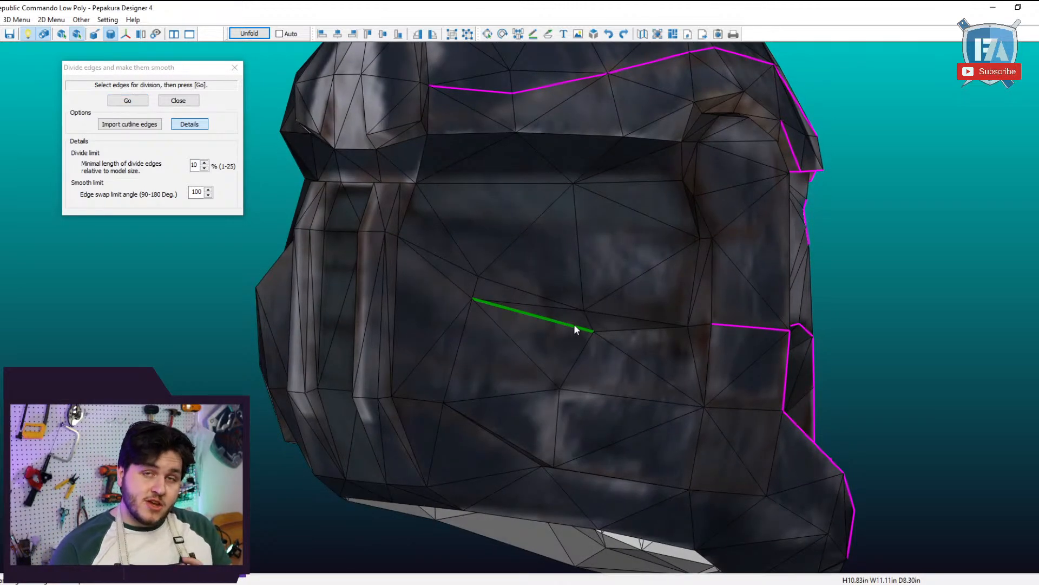
left_click(451, 283)
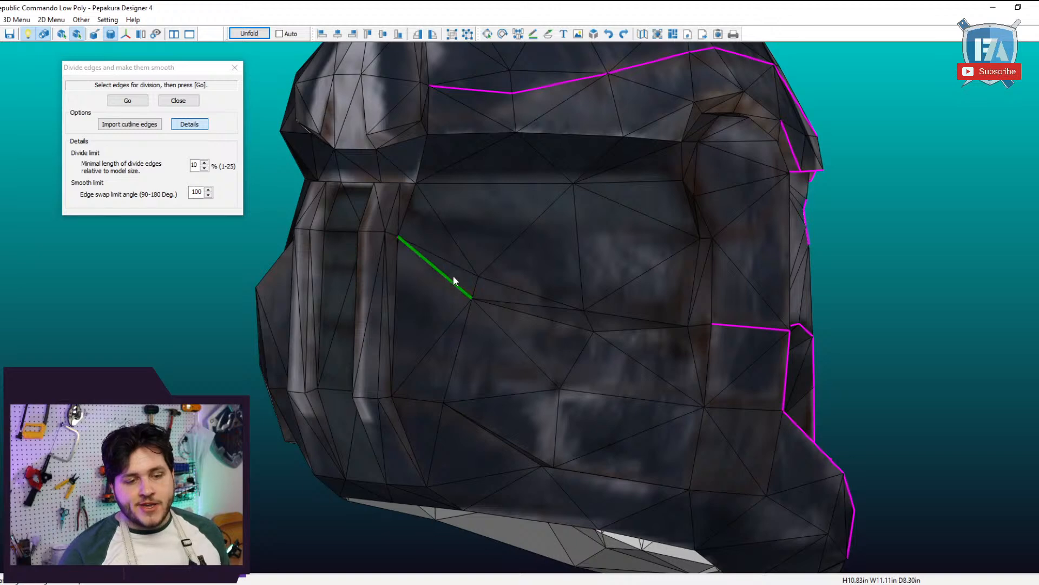
left_click(461, 270)
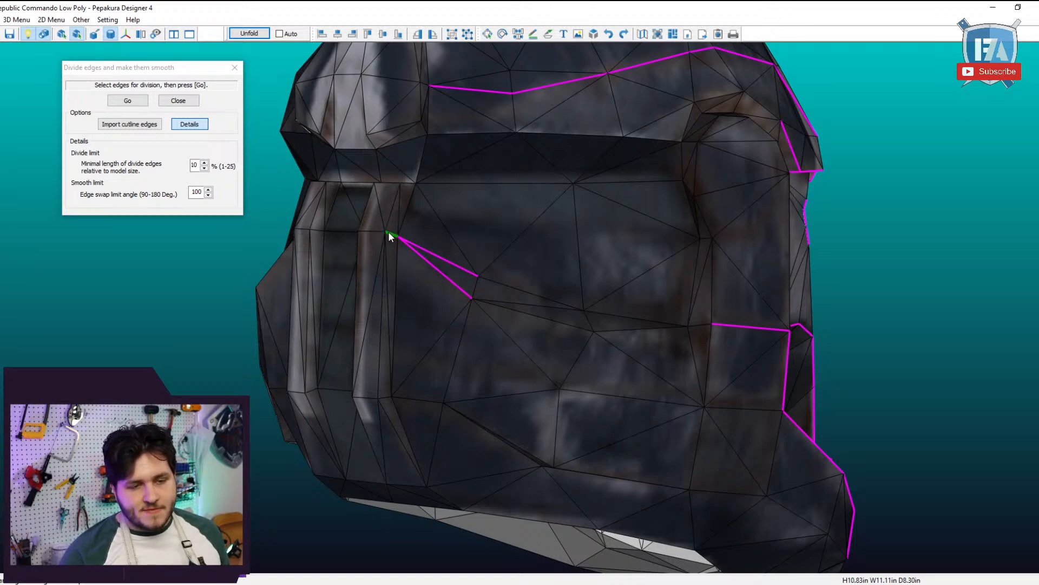
Extend the edge selection along the groove's upper and lower lines to the ear cover and connect them at its front end.
left_click(557, 299)
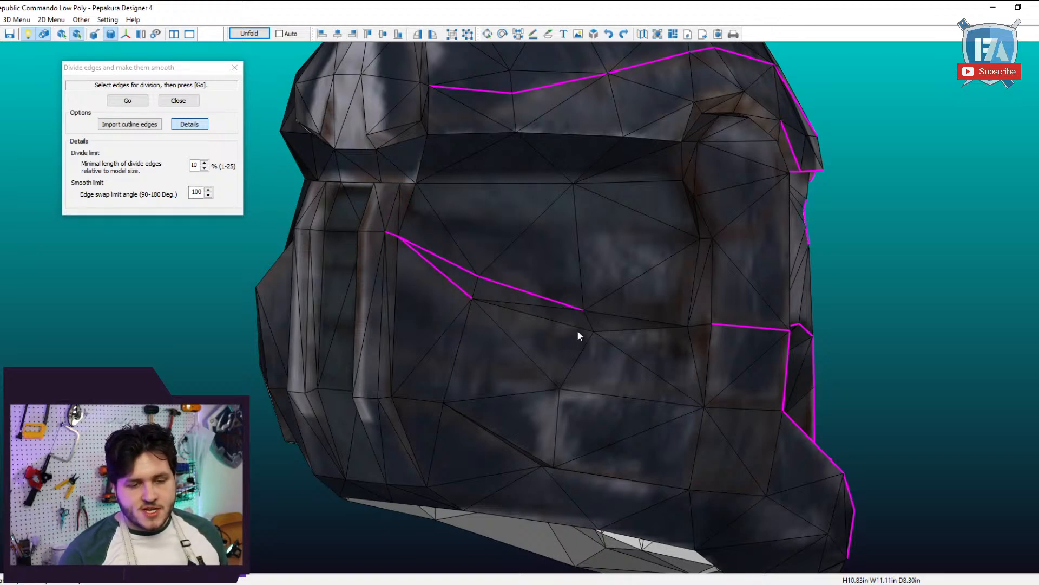
left_click(578, 332)
left_click_drag(578, 332, 671, 377)
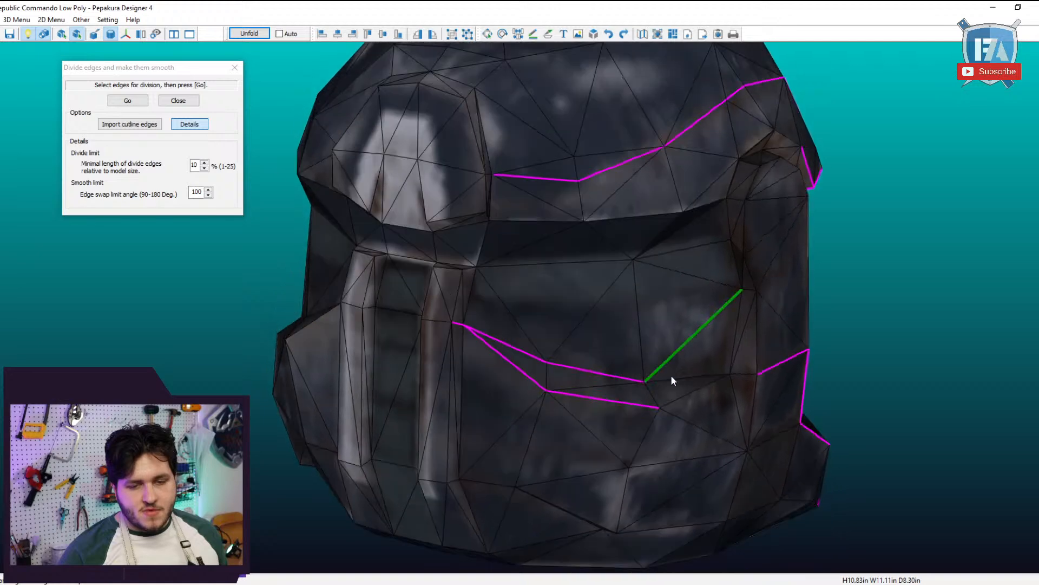
left_click(674, 378)
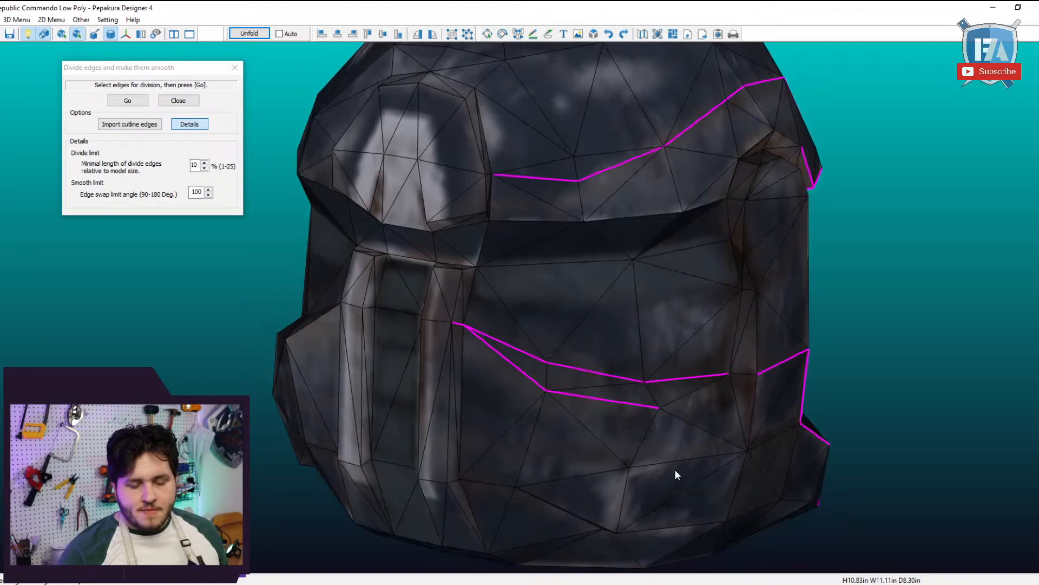
left_click(690, 426)
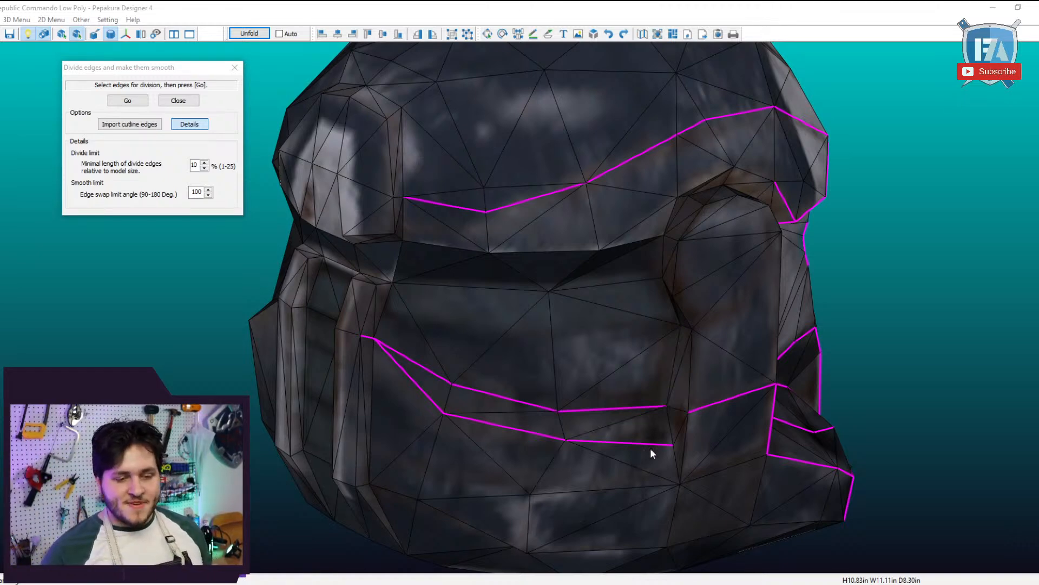
right_click_drag(652, 456, 702, 448)
scroll(704, 446, "up", 1)
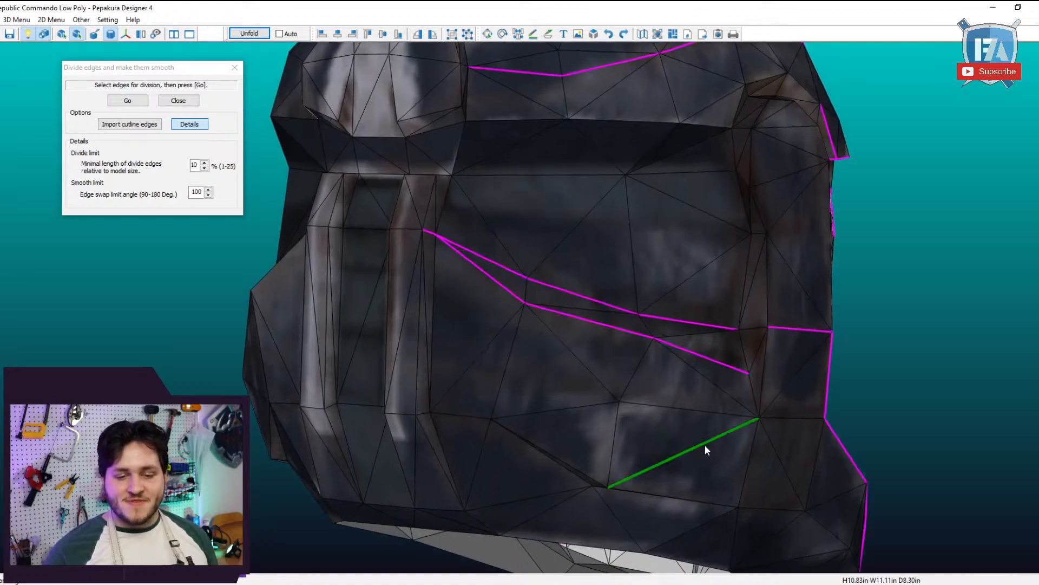
left_click(743, 349)
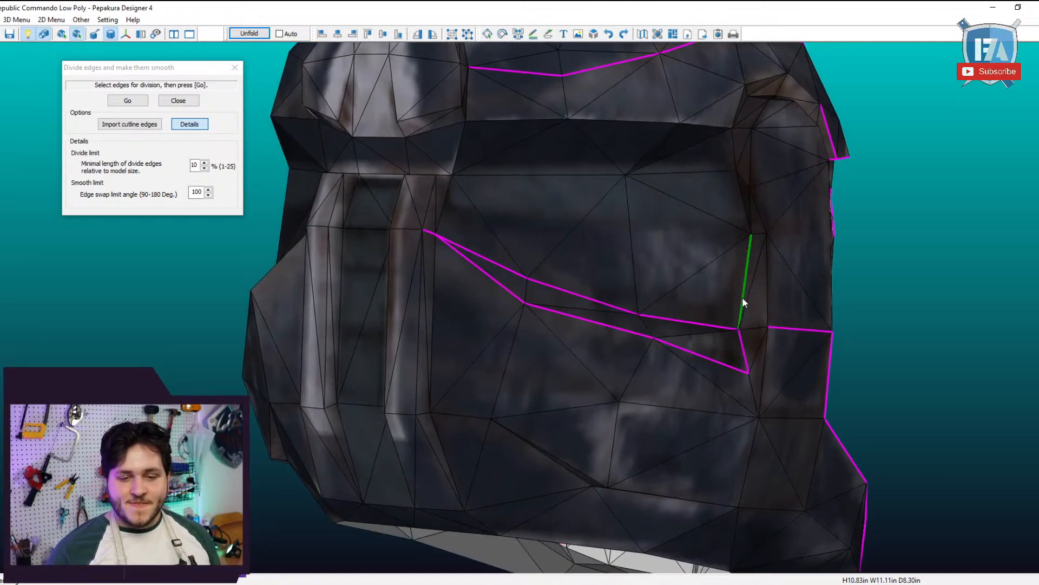
Add the vertical edges at the end of the side groove to the division selection, then subdivide and smooth the selected edges.
left_click(750, 265)
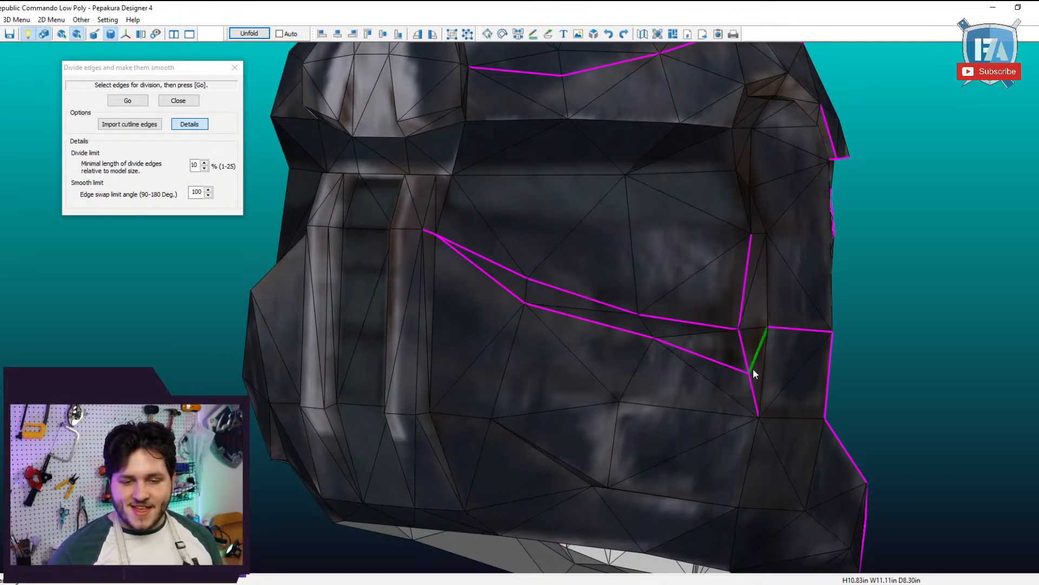
left_click(129, 102)
left_click_drag(652, 220, 710, 259)
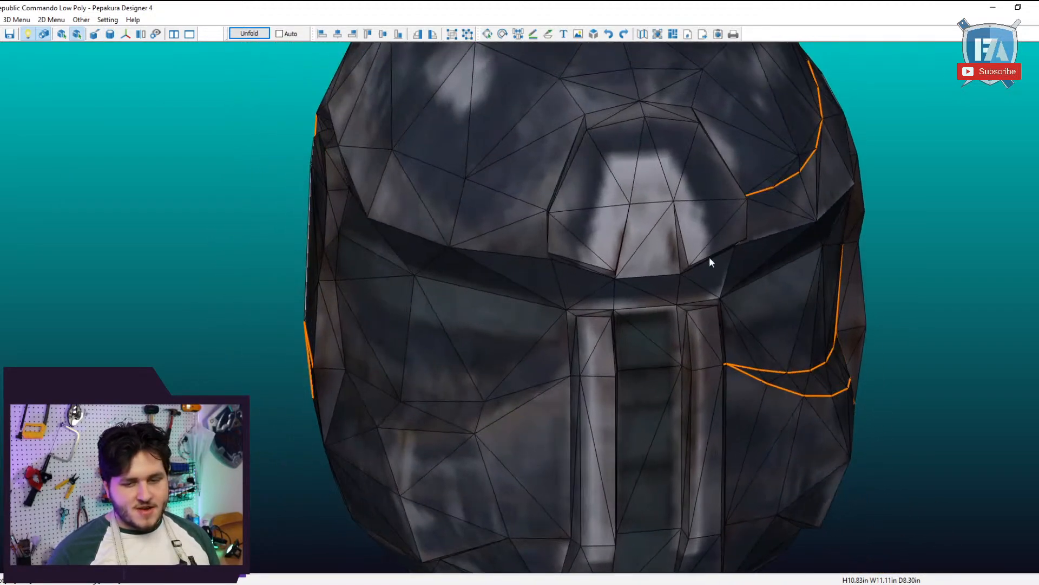
left_click_drag(885, 377, 667, 420)
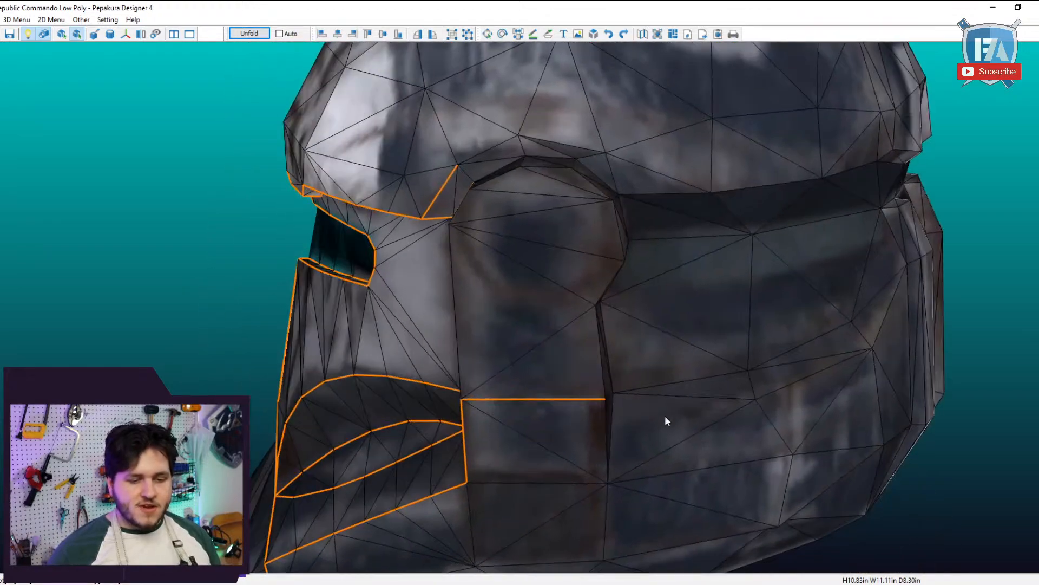
left_click_drag(806, 434, 849, 410)
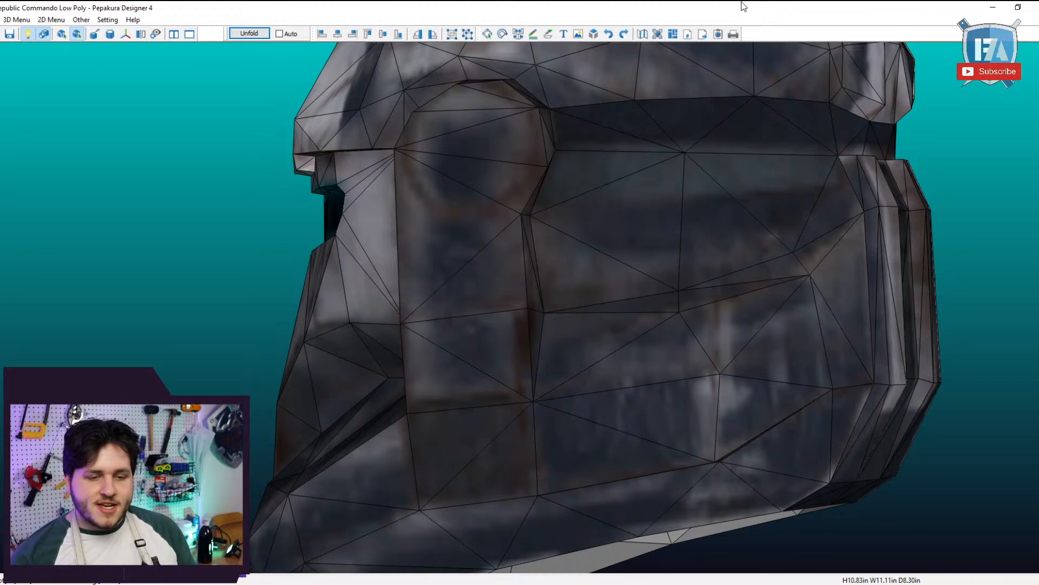
scroll(586, 143, "down", 1)
right_click_drag(585, 143, 657, 215)
scroll(658, 216, "down", 1)
scroll(657, 216, "down", 1)
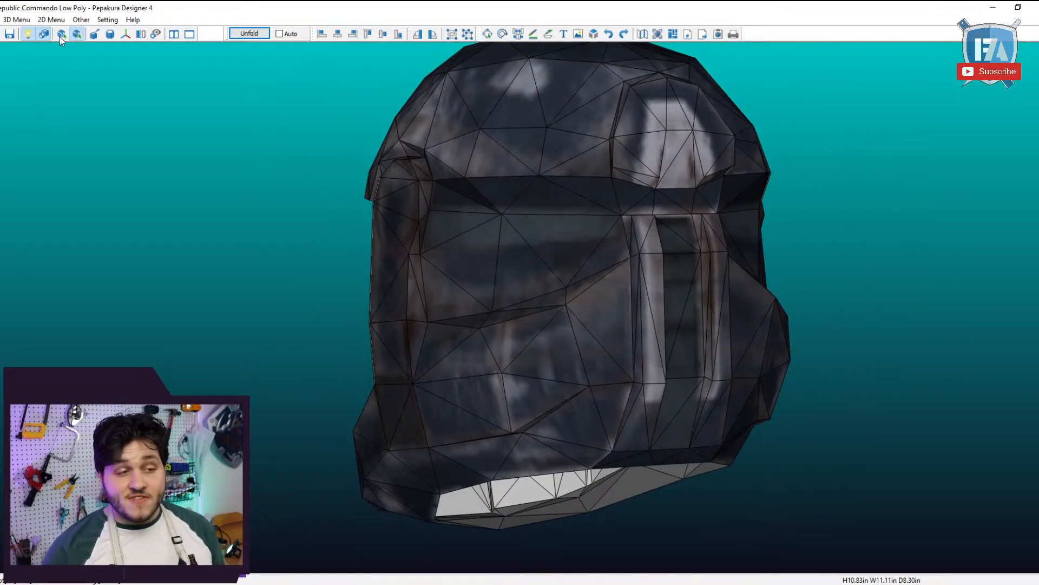
left_click_drag(591, 255, 718, 323)
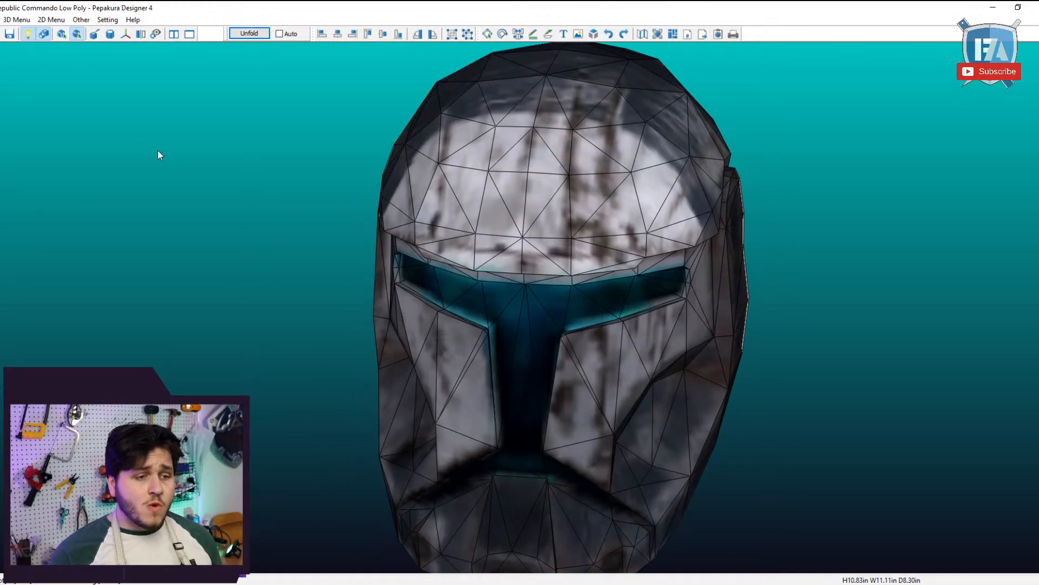
Restart subdividing and smoothing edges, selecting the rim edges along one side and the back of the helmet's neck opening.
left_click(16, 20)
mouse_move(80, 34)
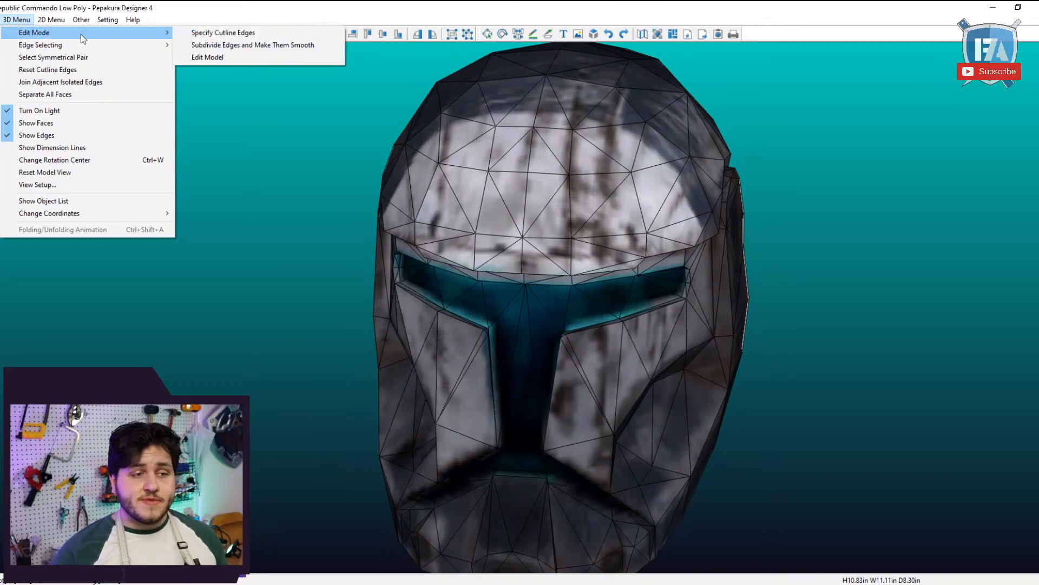
left_click(217, 44)
left_click_drag(718, 297, 907, 275)
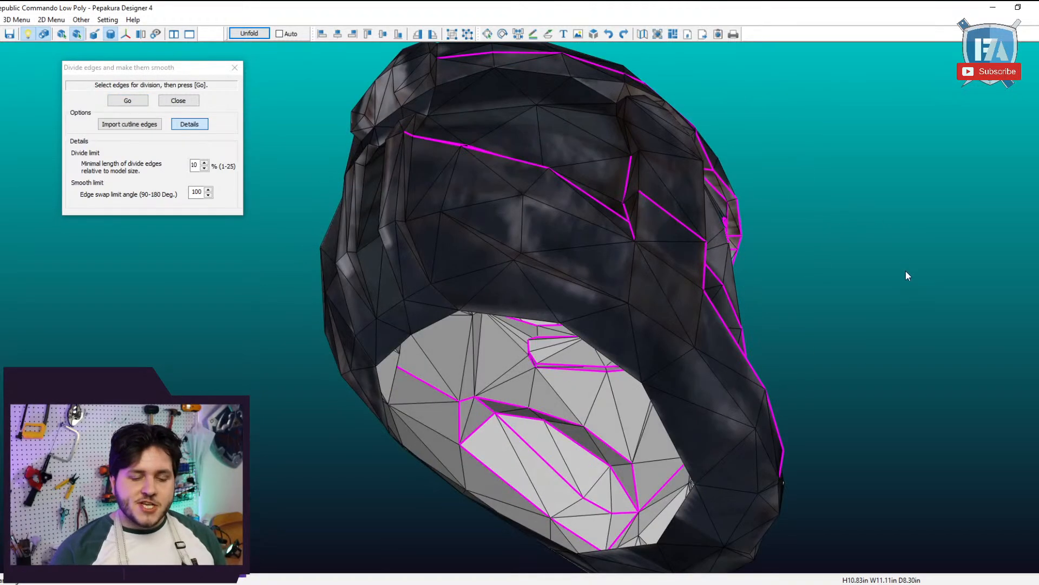
left_click(674, 513)
left_click(688, 472)
left_click(681, 458)
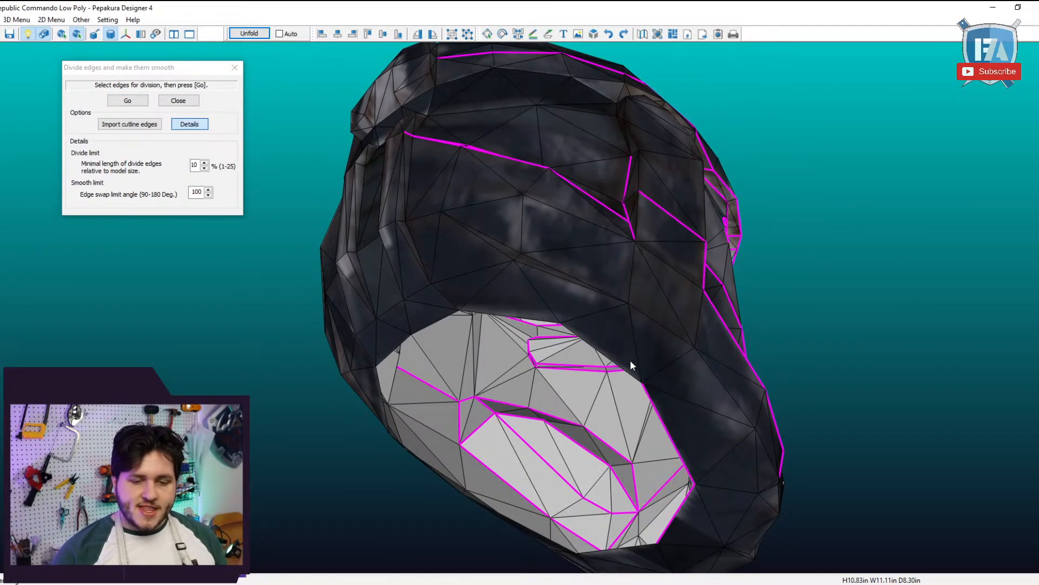
left_click(613, 364)
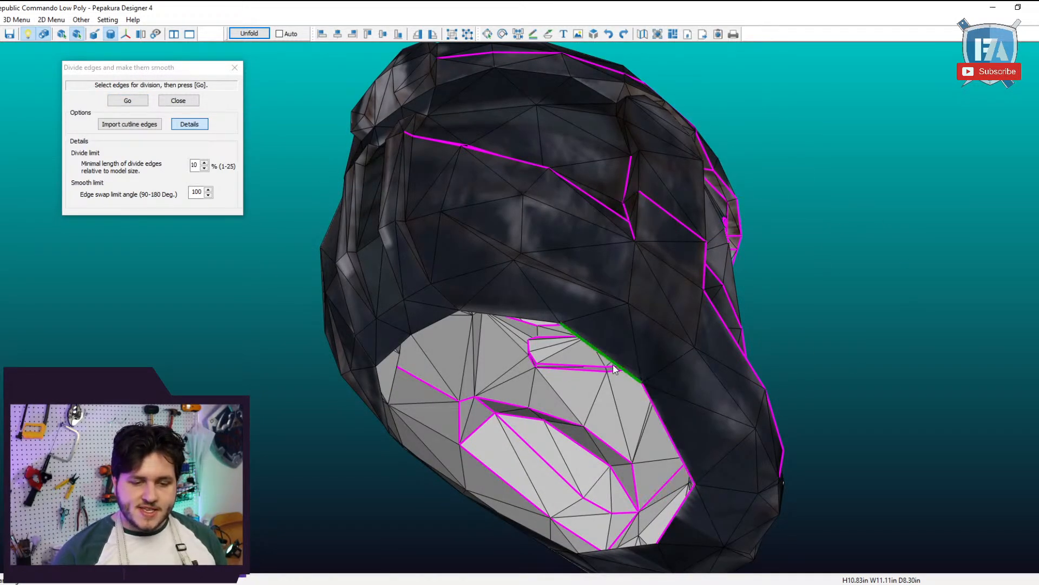
left_click(494, 316)
left_click(436, 323)
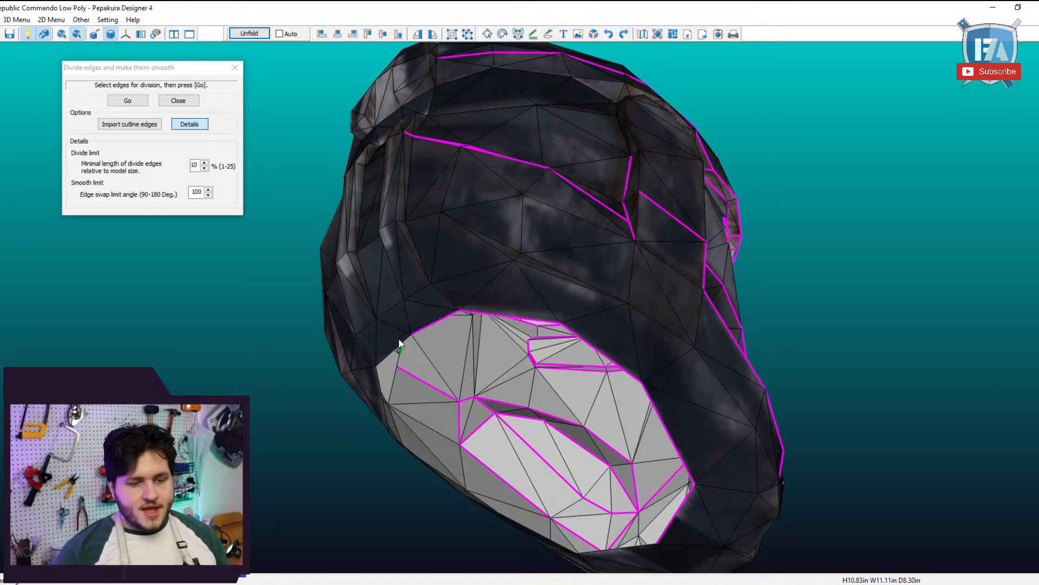
Select the remaining rim edges to close the loop around the neck opening, then subdivide and smooth the selected edges.
left_click(379, 388)
right_click_drag(378, 387, 393, 355)
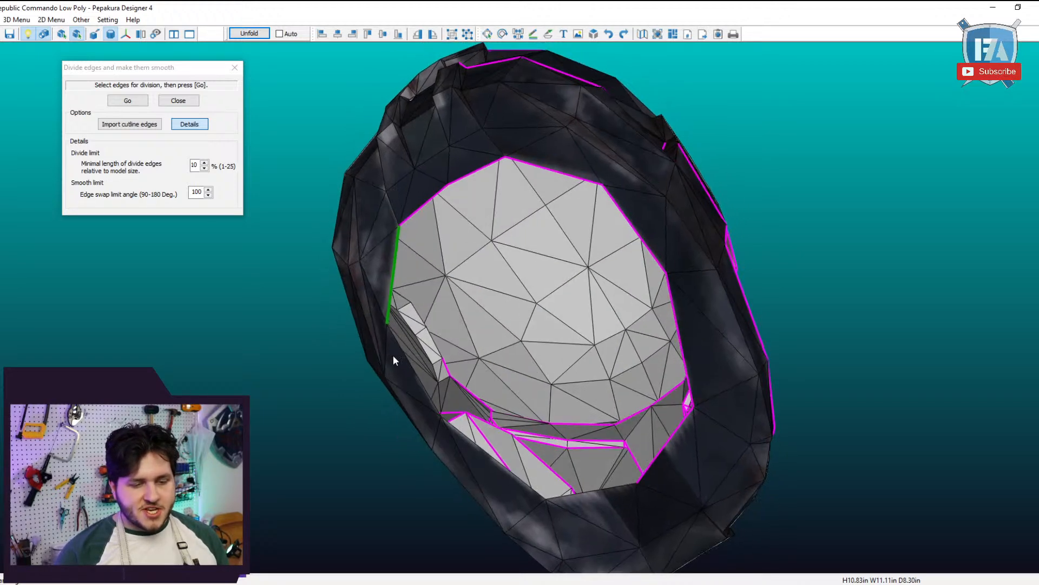
left_click(410, 363)
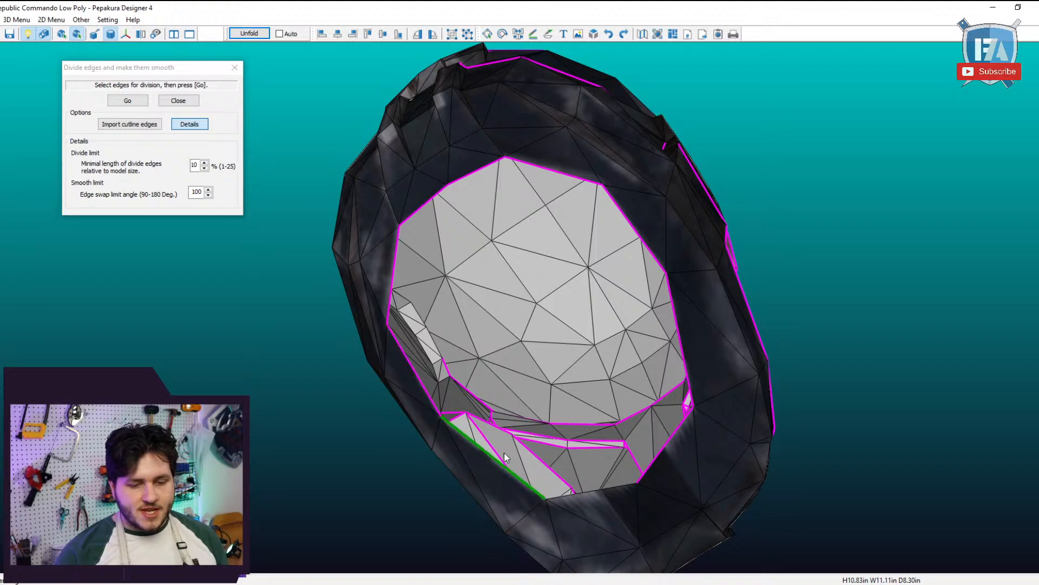
left_click(487, 447)
left_click(590, 490)
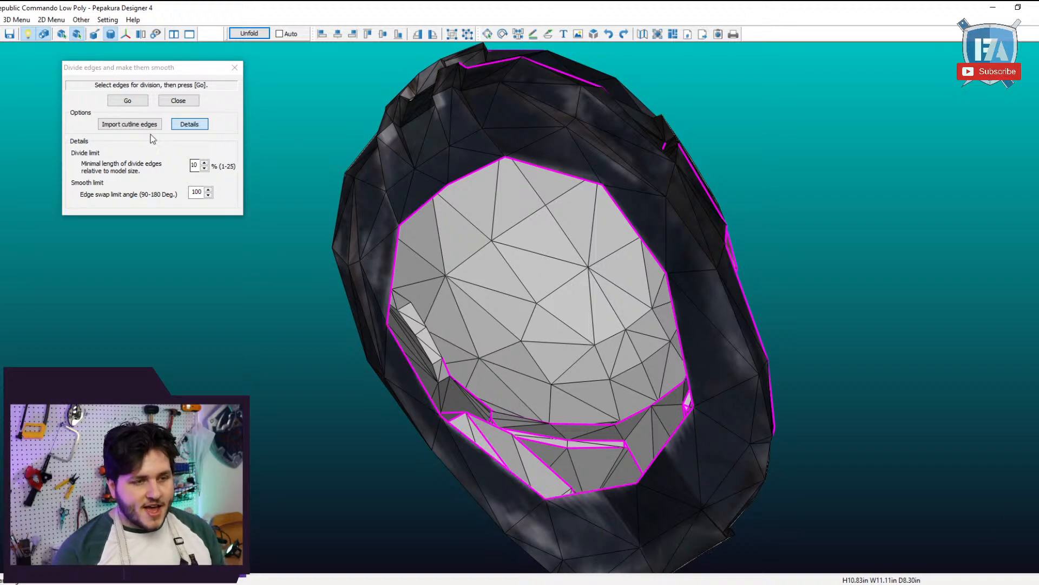
left_click(139, 100)
right_click_drag(187, 112, 504, 301)
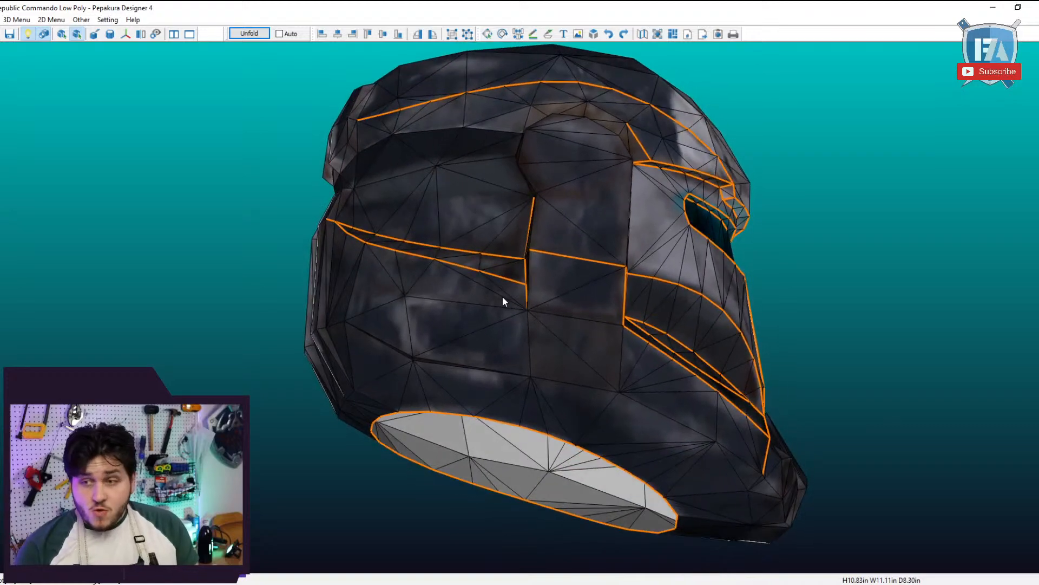
Add the two short edges rising from the rear of the neck rim to the division selection, then subdivide and smooth the edges.
left_click(16, 20)
mouse_move(24, 43)
mouse_move(54, 32)
left_click(250, 51)
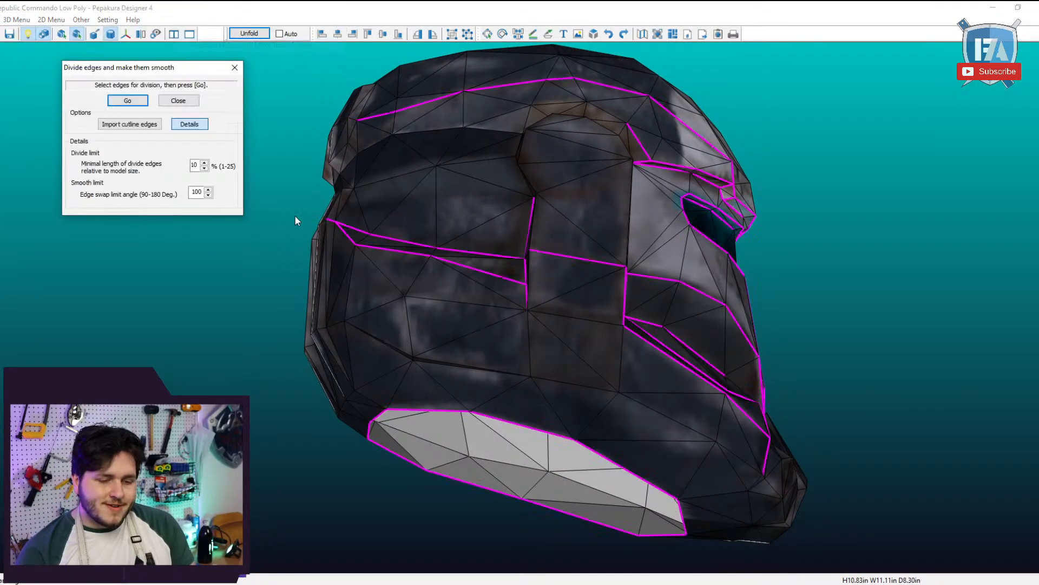
right_click_drag(295, 216, 459, 211)
left_click(493, 274)
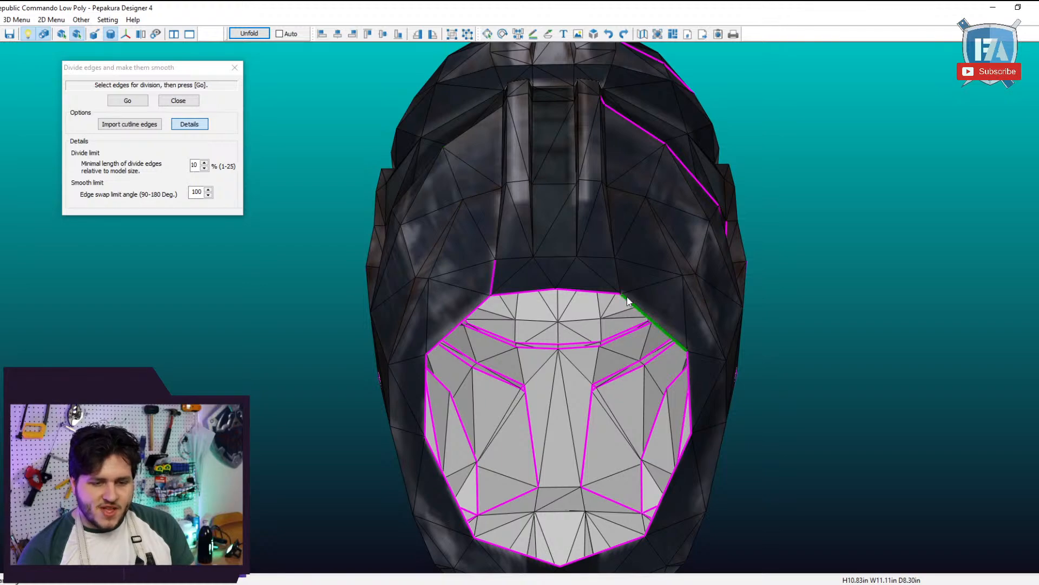
right_click_drag(507, 261, 476, 266)
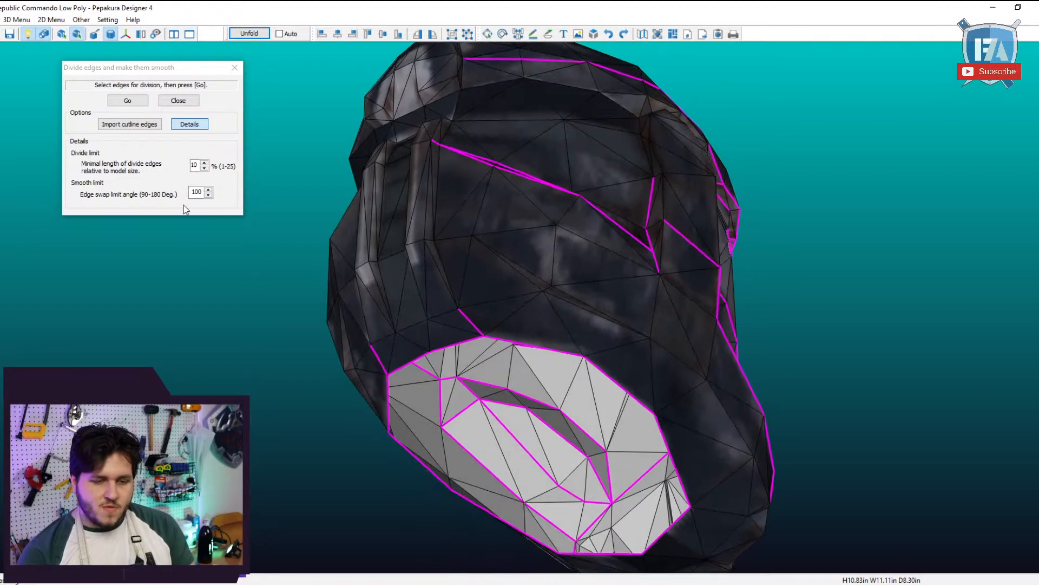
left_click(133, 102)
right_click_drag(515, 341, 494, 306)
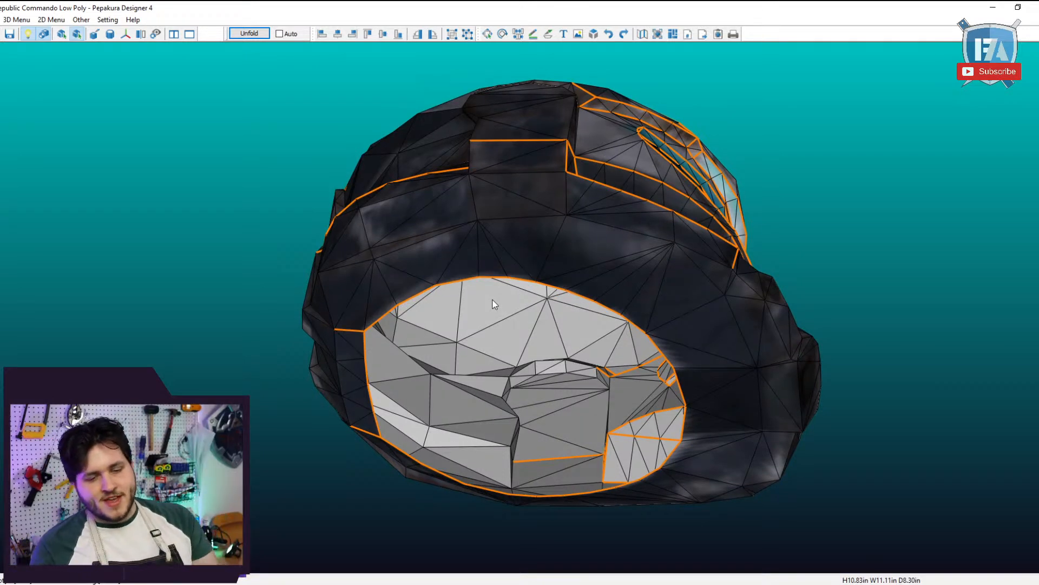
right_click_drag(494, 304, 662, 433)
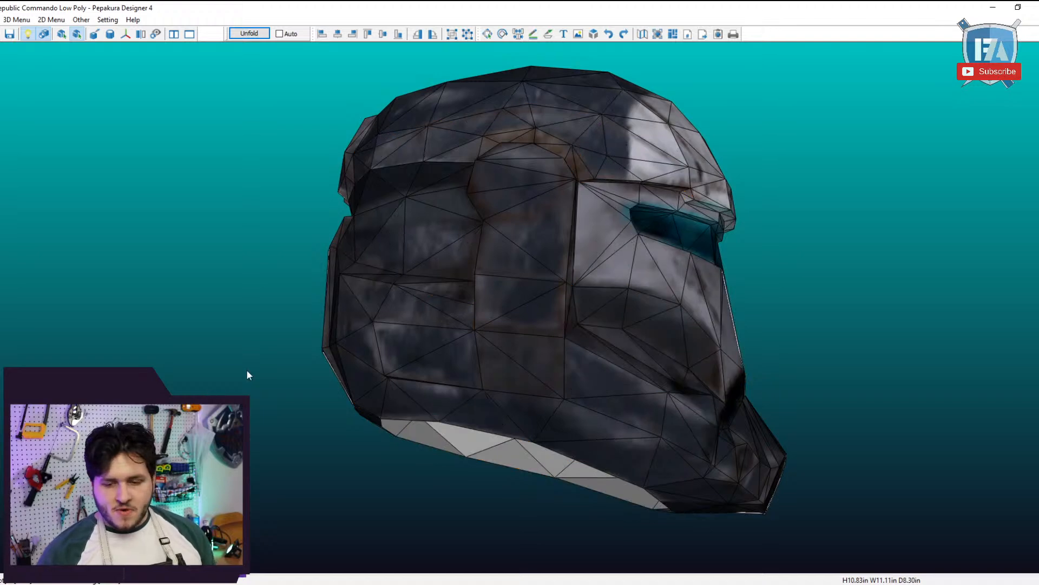
Switch to model editing with the Delete Edge tool active and hide the helmet's textures.
right_click_drag(281, 378, 339, 392)
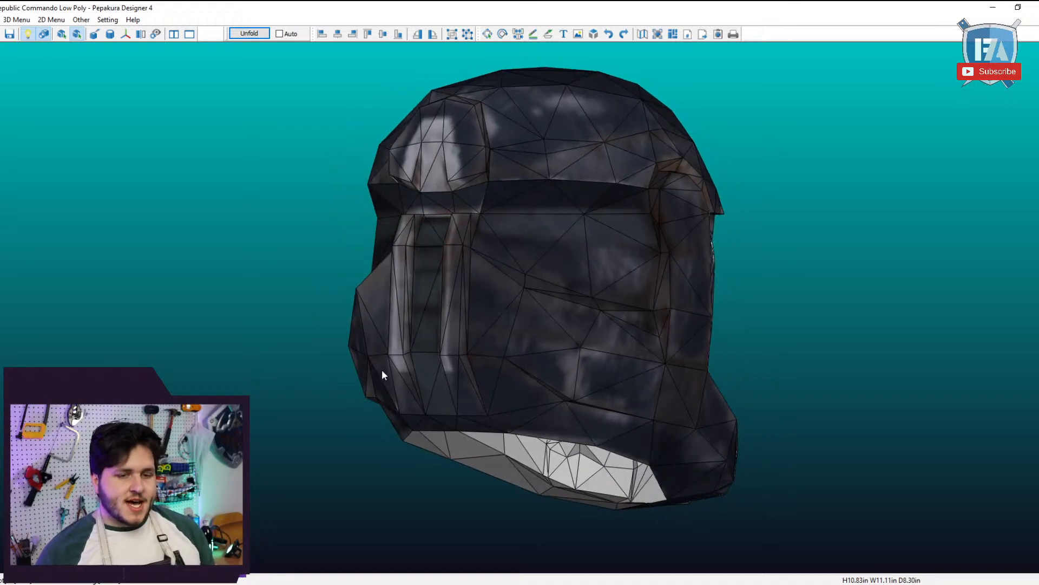
right_click_drag(590, 417, 593, 402)
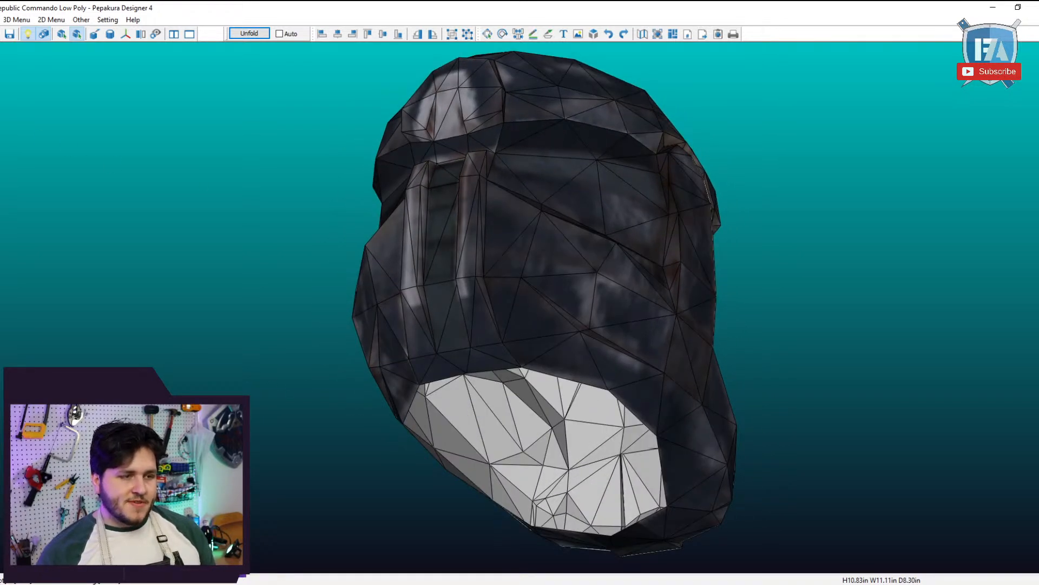
left_click(8, 20)
mouse_move(34, 36)
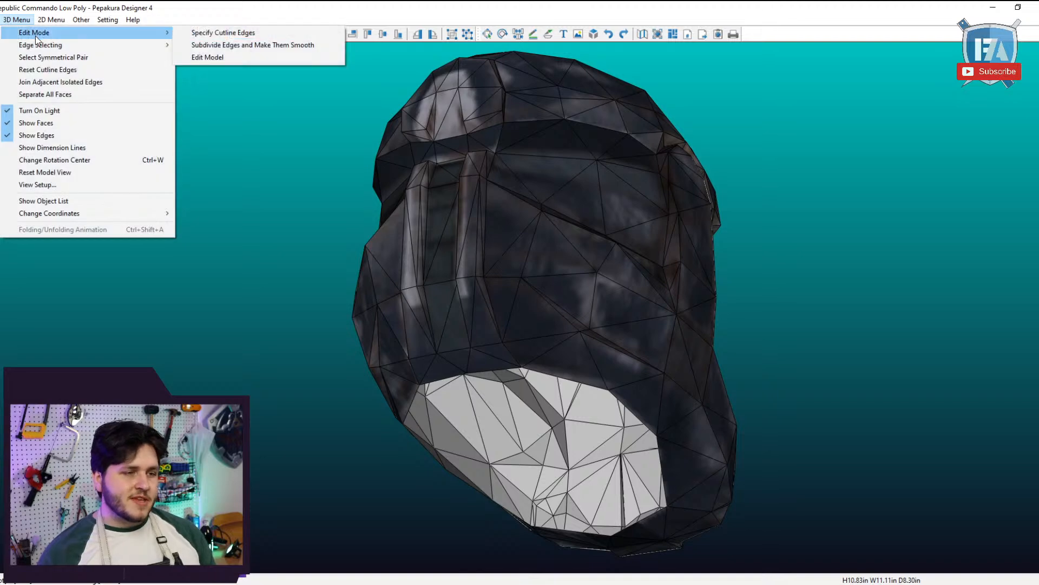
left_click(252, 55)
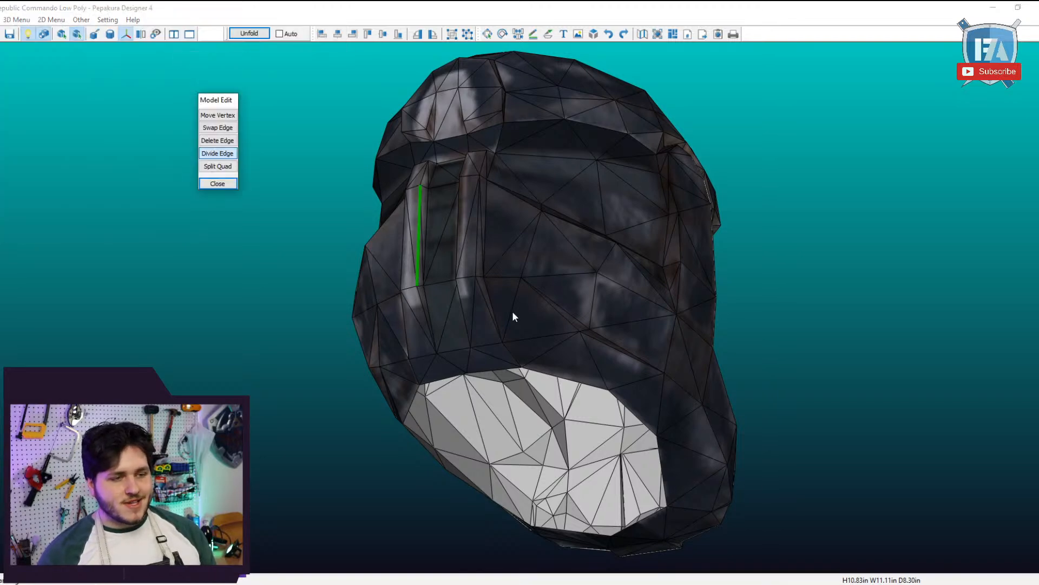
right_click_drag(512, 310, 680, 489)
scroll(680, 488, "up", 1)
right_click_drag(580, 411, 575, 458)
scroll(606, 436, "up", 2)
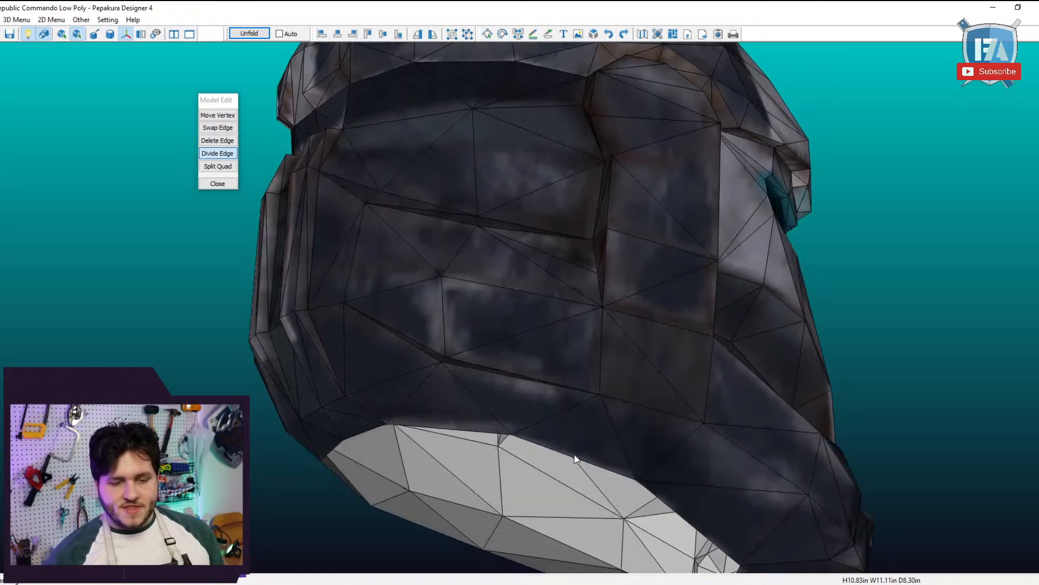
left_click(216, 141)
right_click_drag(450, 307, 447, 296)
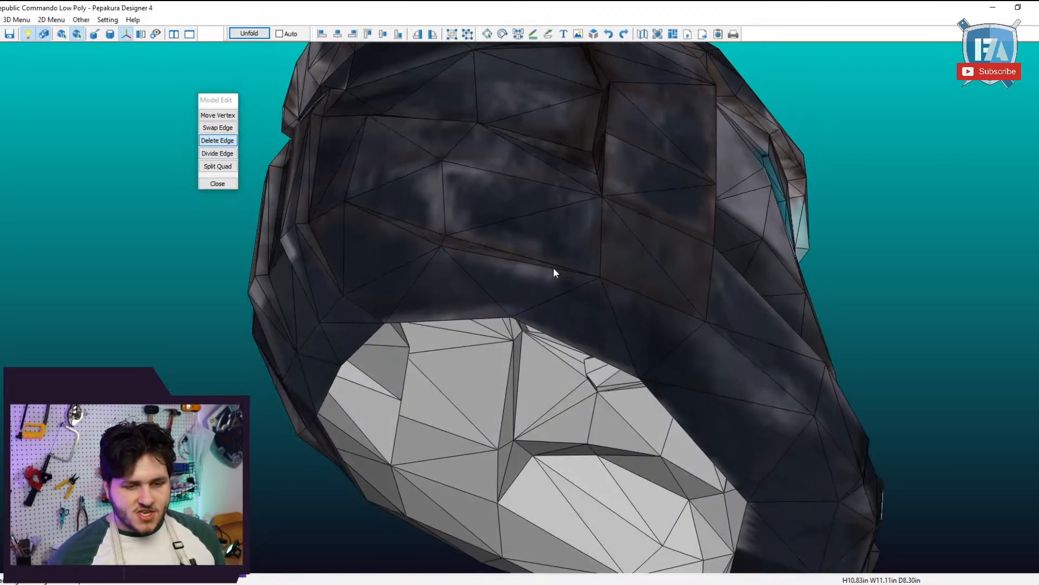
left_click(43, 34)
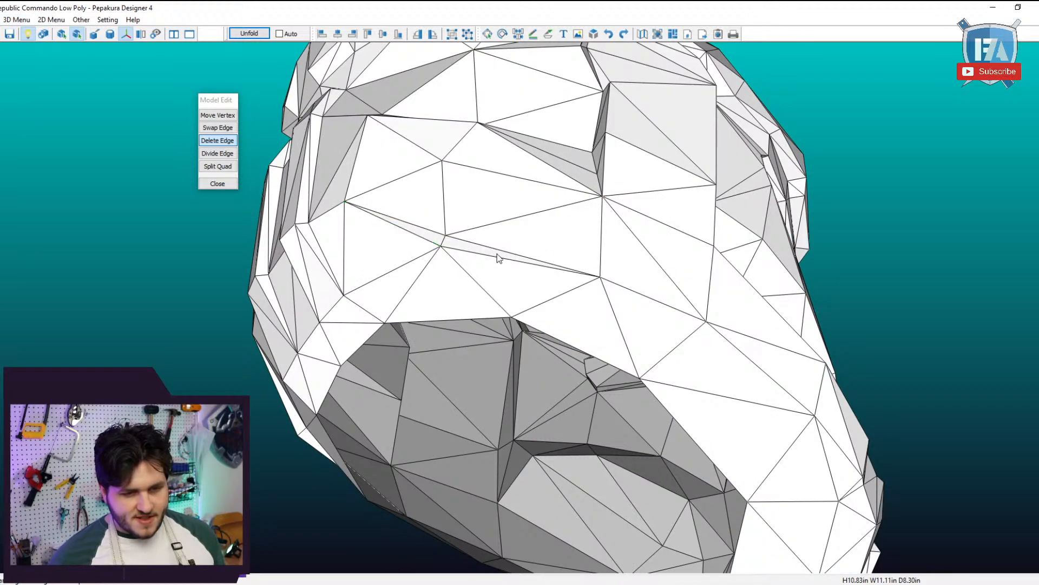
Delete the very short edge on the helmet's rear side above the neck opening to collapse the thin sliver triangles.
left_click_drag(497, 265, 371, 413)
left_click_drag(355, 325, 388, 419)
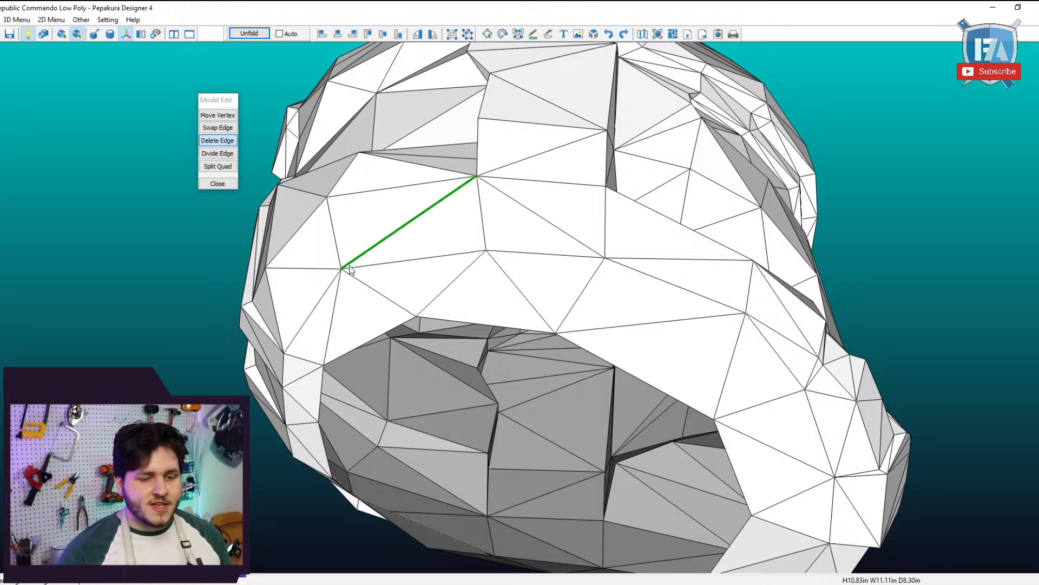
left_click_drag(342, 269, 277, 445)
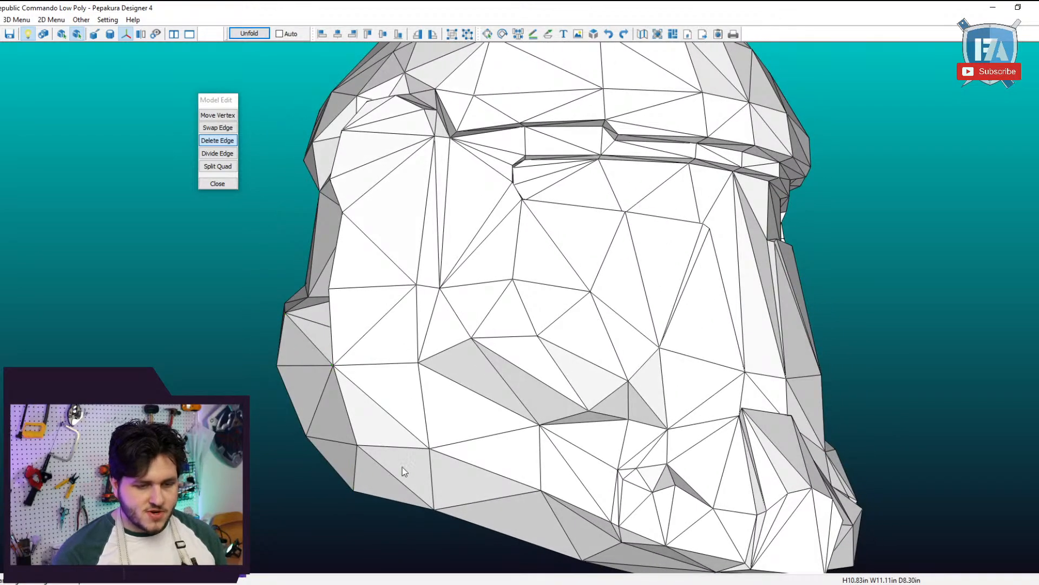
left_click_drag(401, 466, 470, 457)
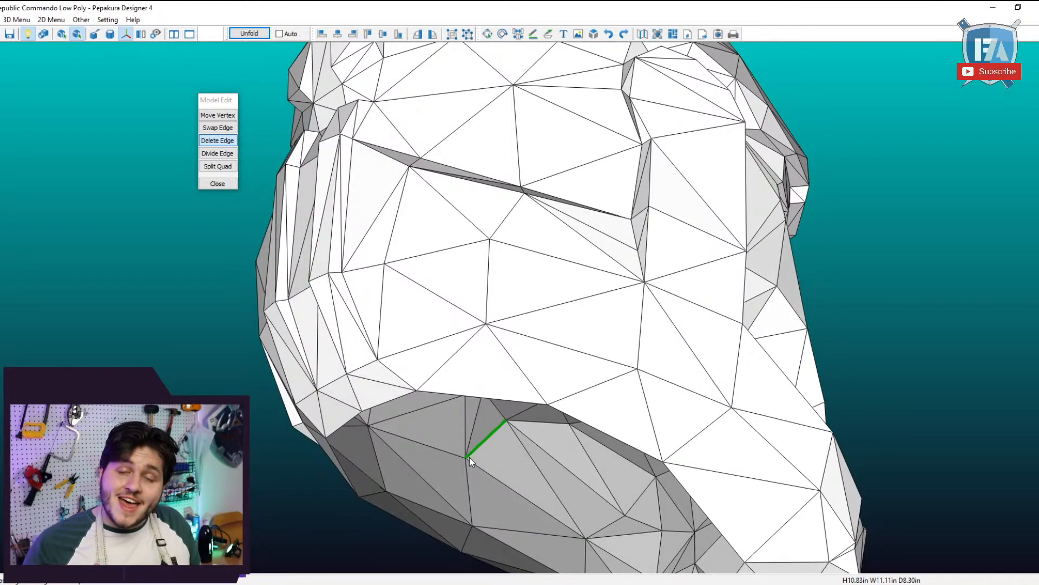
left_click(470, 457)
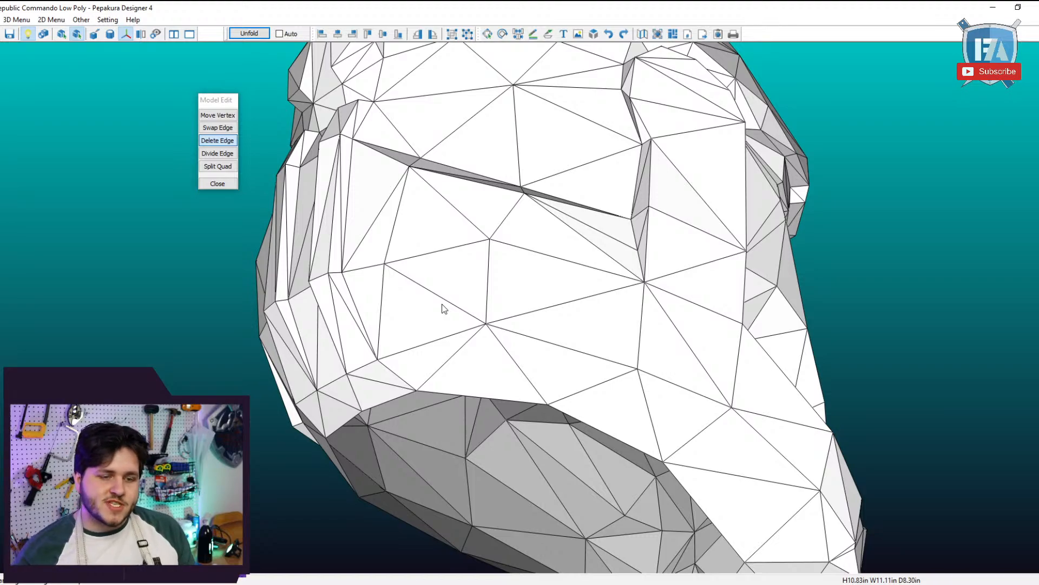
key("ctrl+z")
Examine the mesh edges around the faceplate, chin, jaw and front of the neck opening.
right_click_drag(716, 401, 608, 391)
scroll(610, 351, "up", 2)
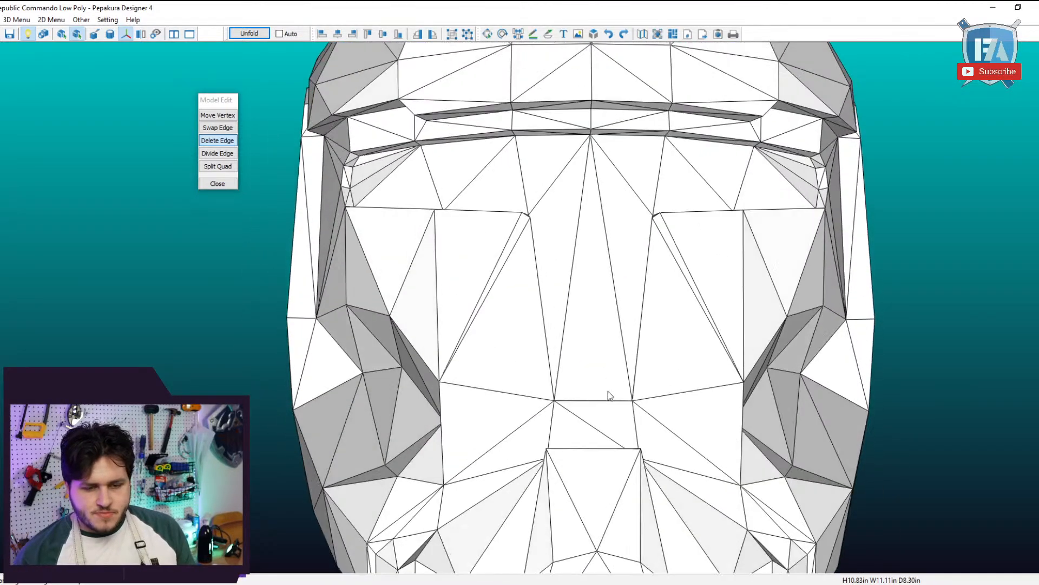
scroll(601, 441, "down", 1)
middle_click_drag(601, 442, 520, 302)
scroll(512, 414, "up", 2)
right_click_drag(512, 453, 510, 411)
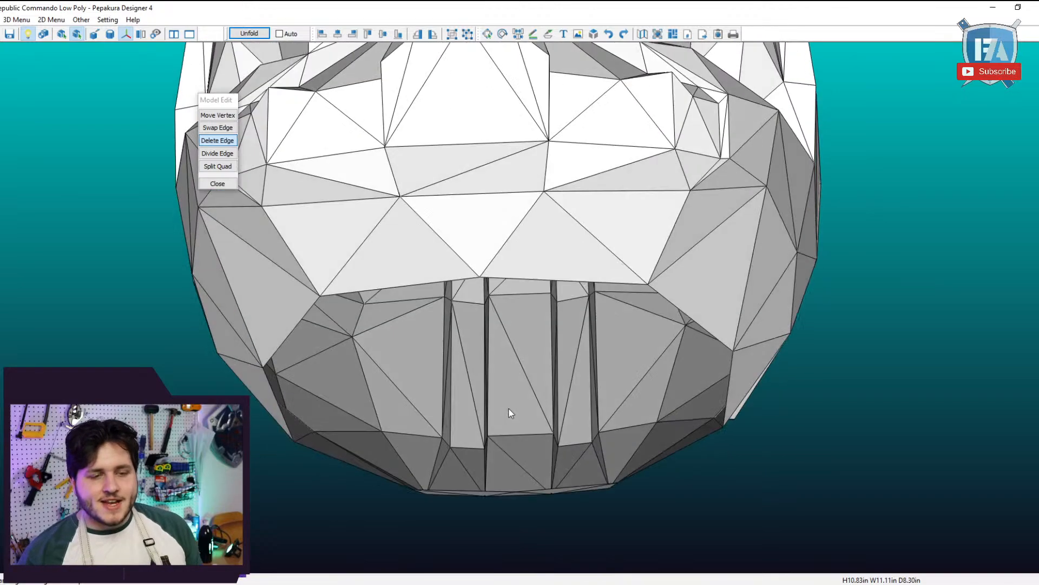
scroll(511, 409, "down", 1)
scroll(526, 372, "down", 1)
right_click_drag(526, 371, 522, 378)
middle_click_drag(522, 378, 543, 443)
scroll(566, 314, "up", 2)
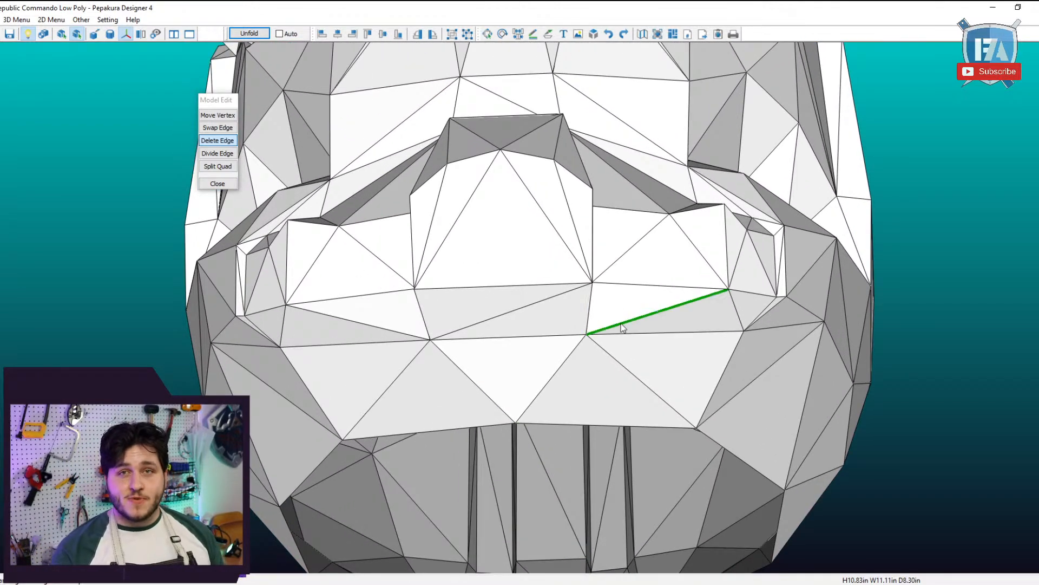
scroll(590, 355, "down", 1)
right_click_drag(586, 354, 616, 377)
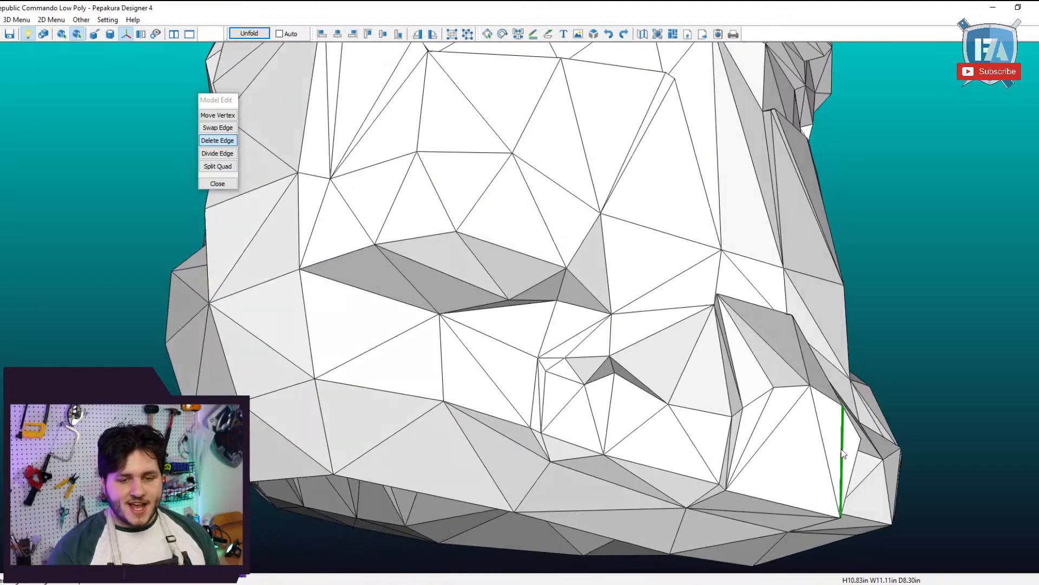
Compare the smooth foam-template helmet's faceplate and chin details with the same area of the low-poly mesh.
right_click_drag(842, 461, 814, 447)
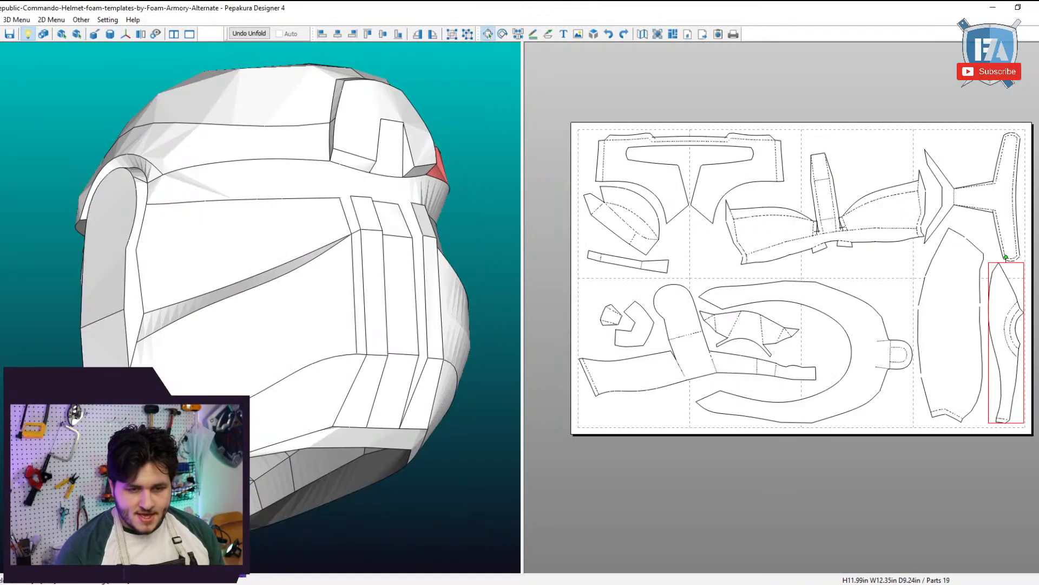
right_click_drag(293, 455, 344, 424)
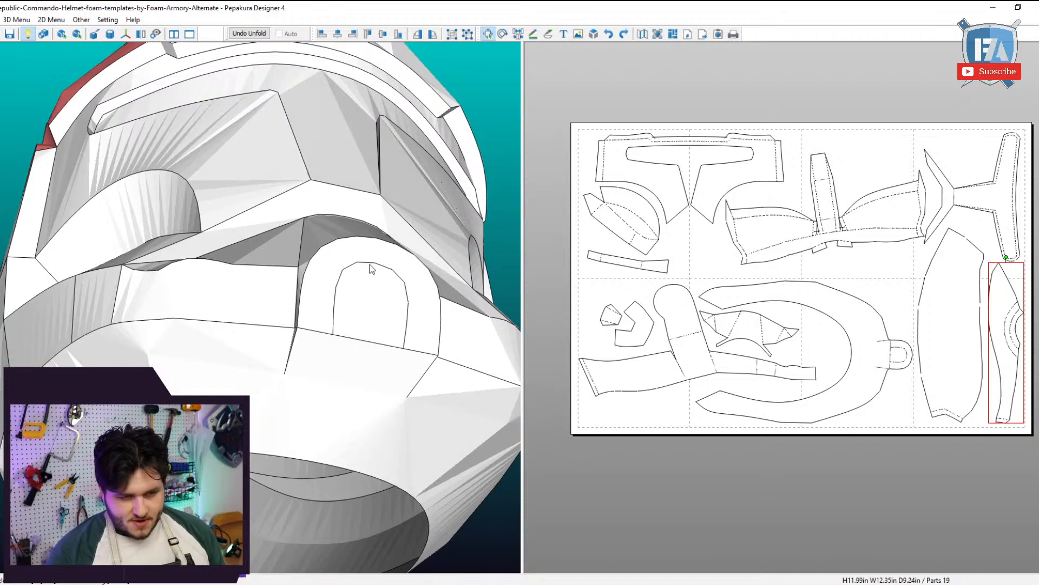
right_click_drag(353, 267, 353, 317)
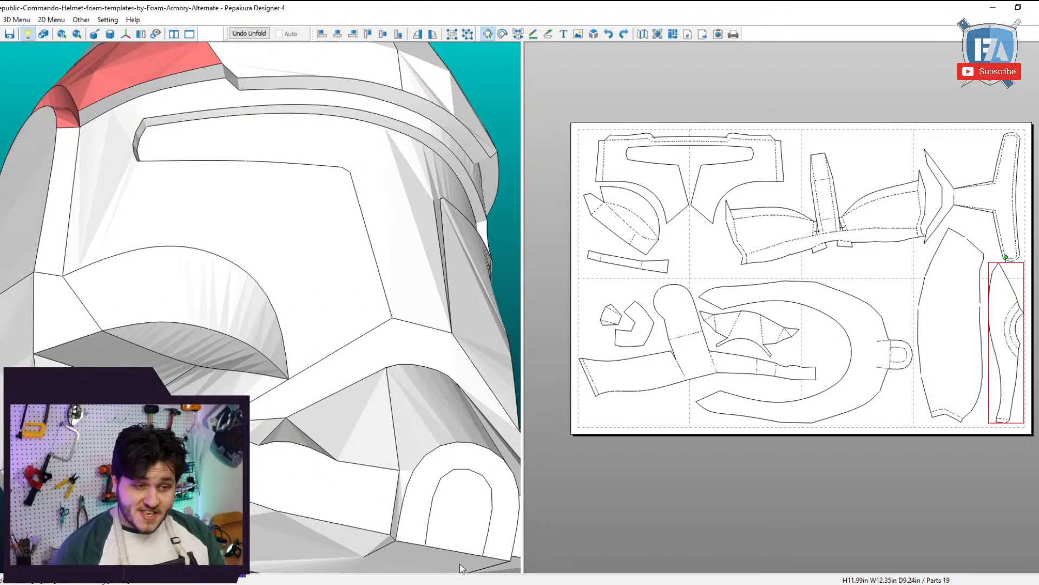
left_click(43, 35)
scroll(291, 395, "down", 3)
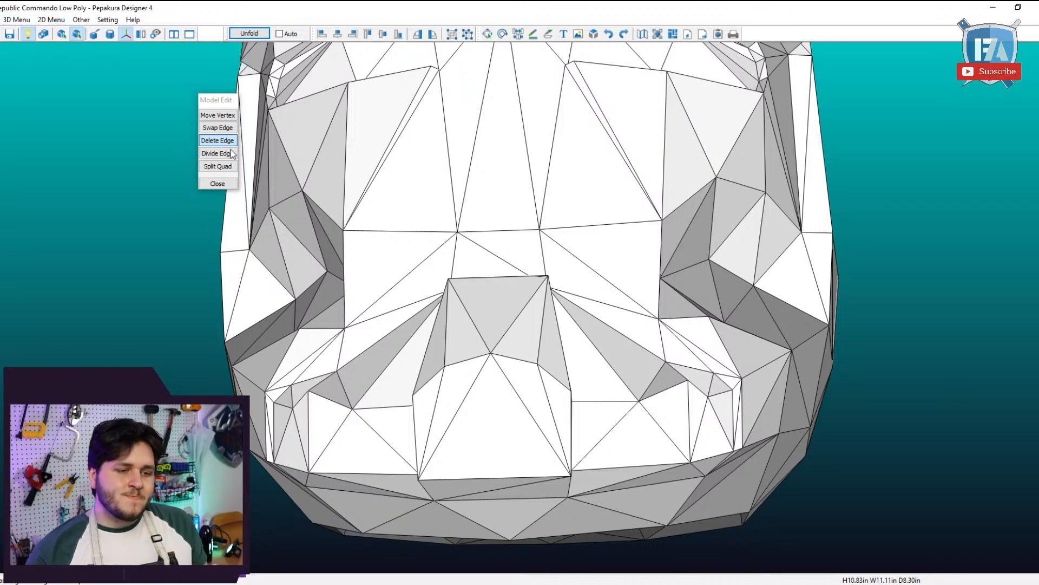
scroll(474, 436, "up", 3)
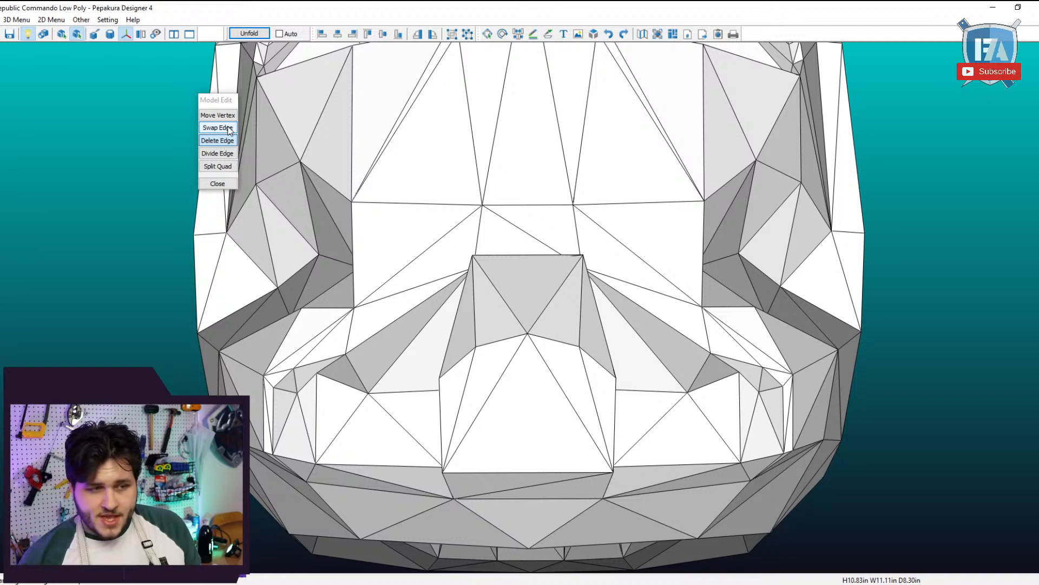
Try swapping the diagonal edges on the central chin plate with Swap Edge to test alternative triangulations.
left_click(229, 129)
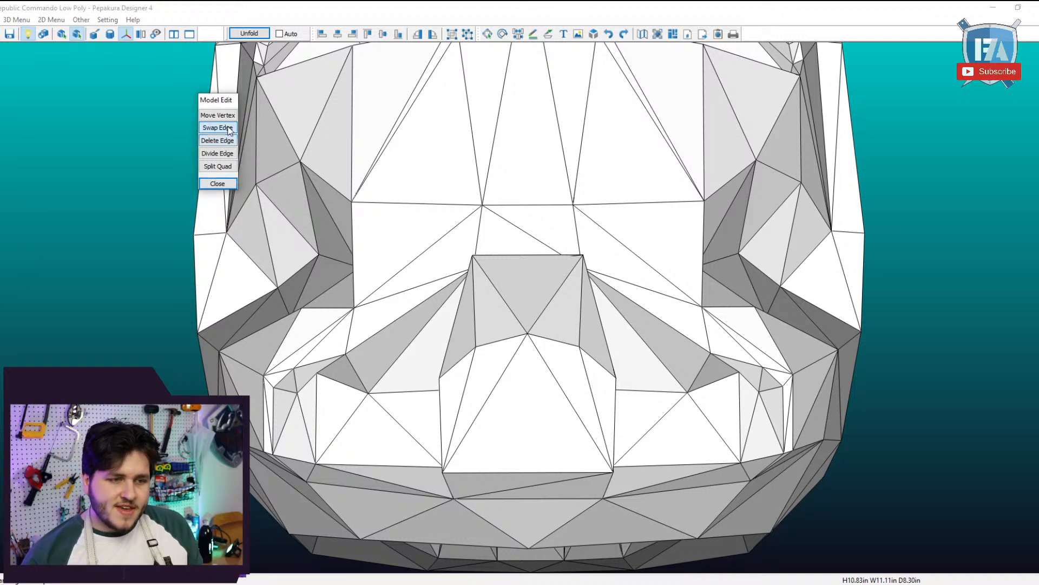
left_click(505, 372)
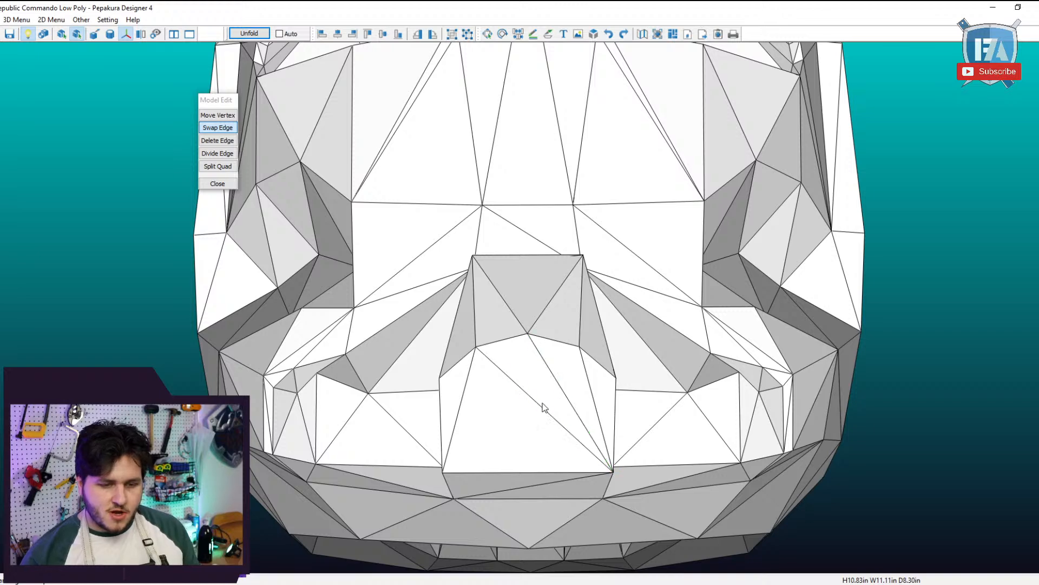
left_click(575, 411)
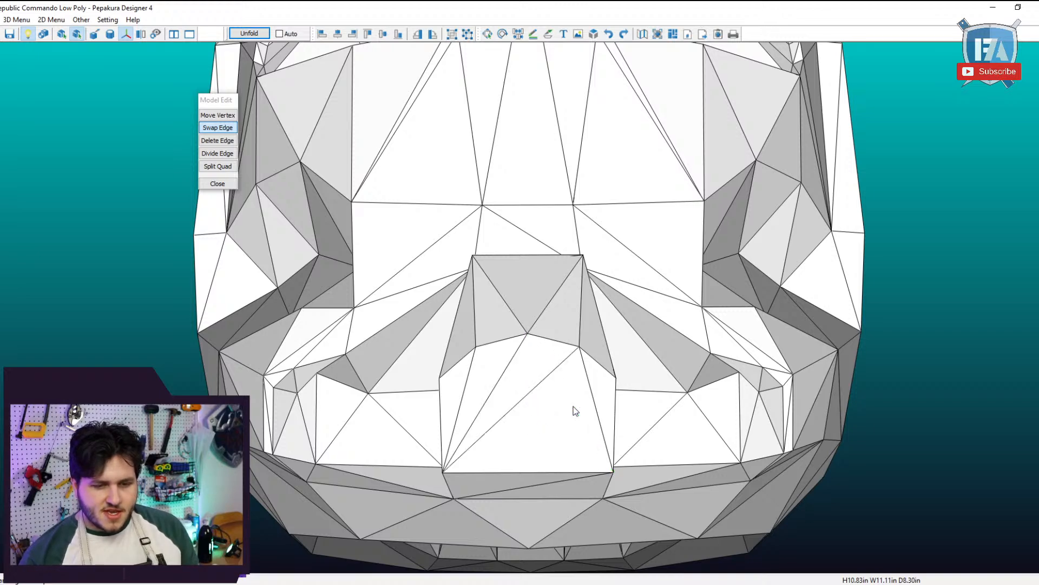
left_click(526, 403)
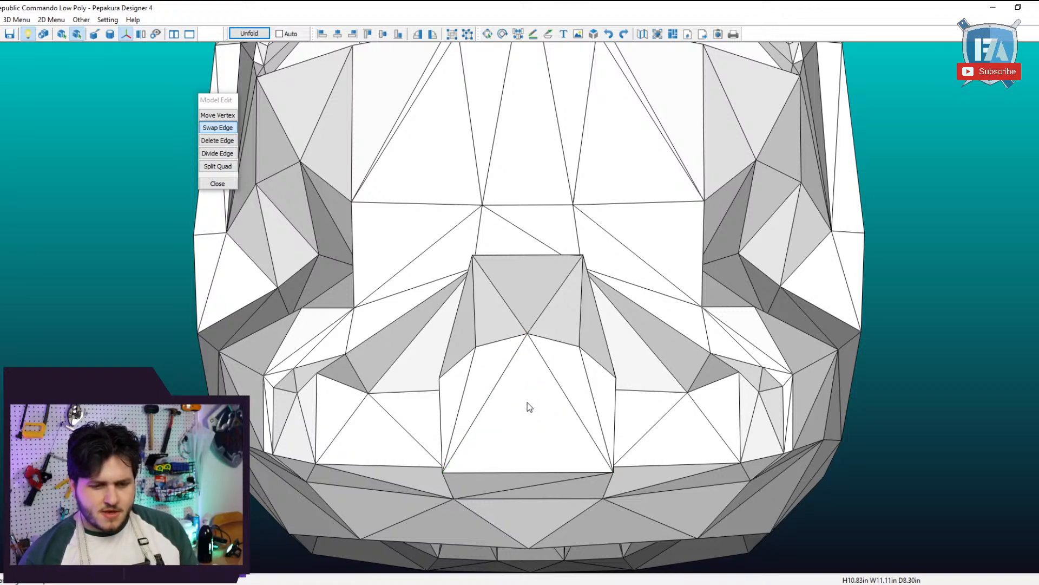
left_click(485, 411)
left_click(464, 403)
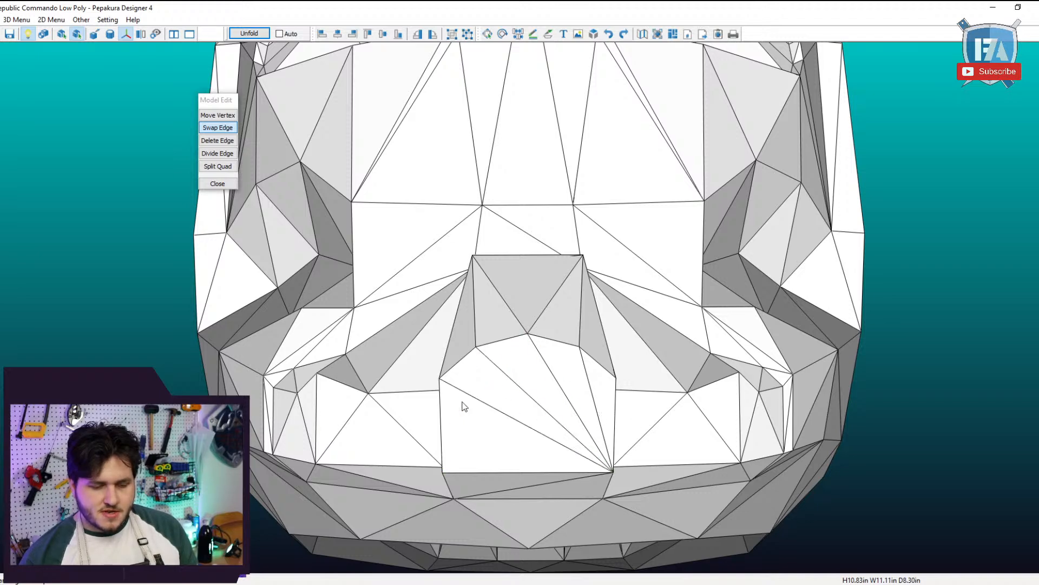
left_click(504, 408)
left_click(518, 381)
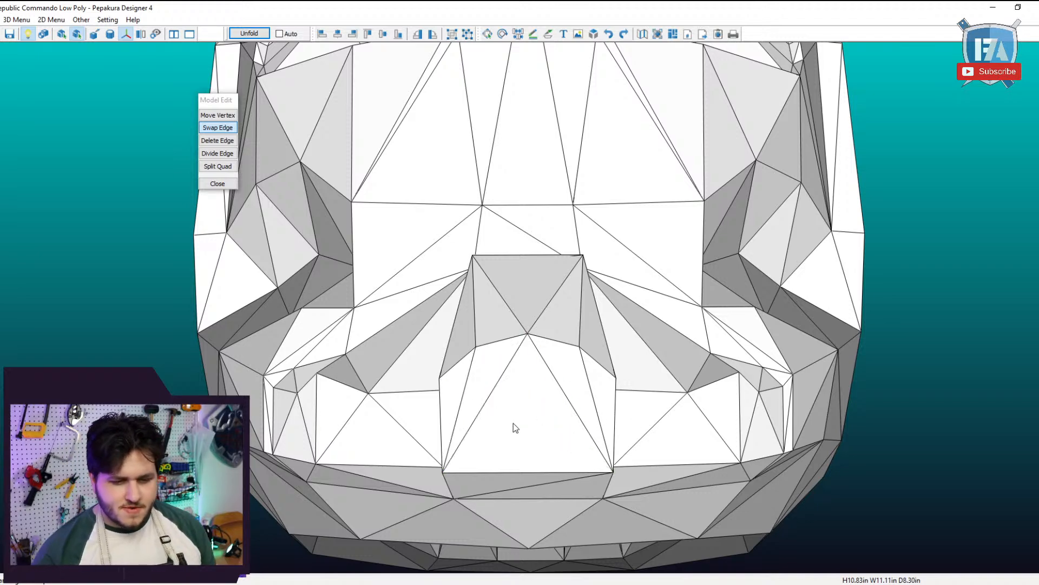
Divide the central chin plate's bottom edge at its midpoint and swap the plate's two inner diagonals to meet the new vertex.
right_click_drag(548, 513, 548, 499)
scroll(596, 313, "up", 1)
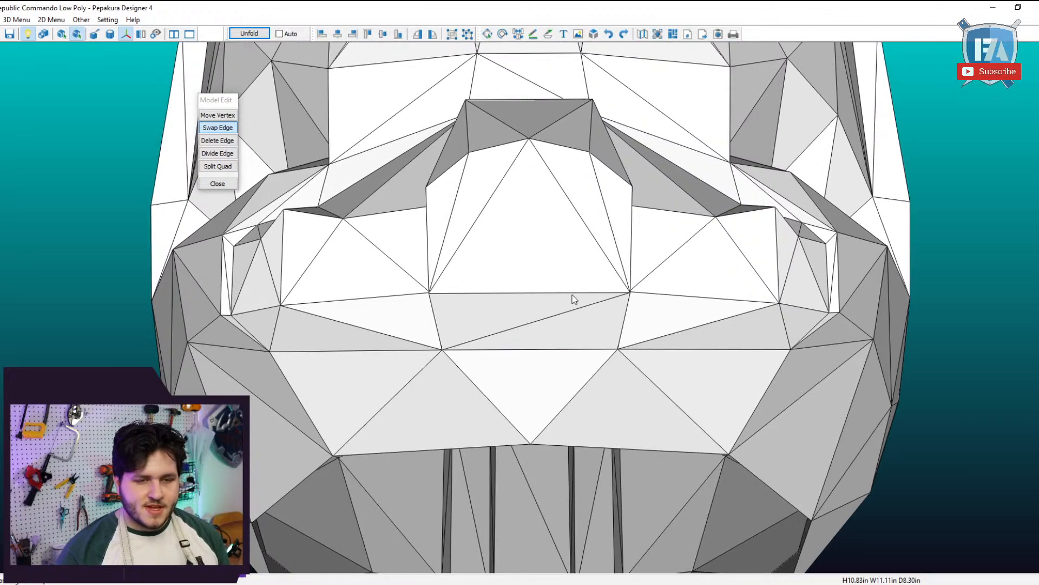
left_click(16, 20)
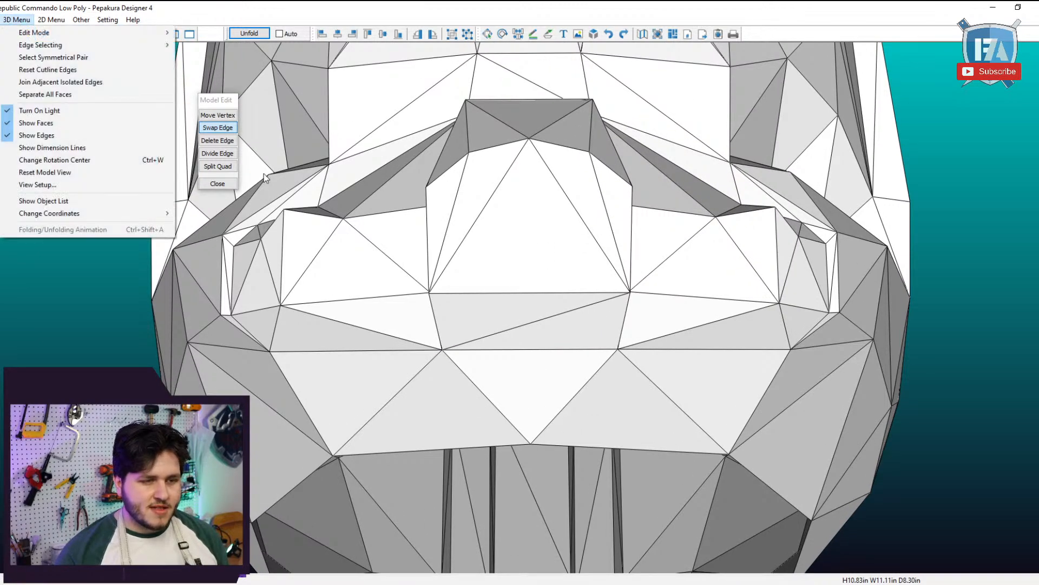
left_click(228, 155)
left_click(530, 292)
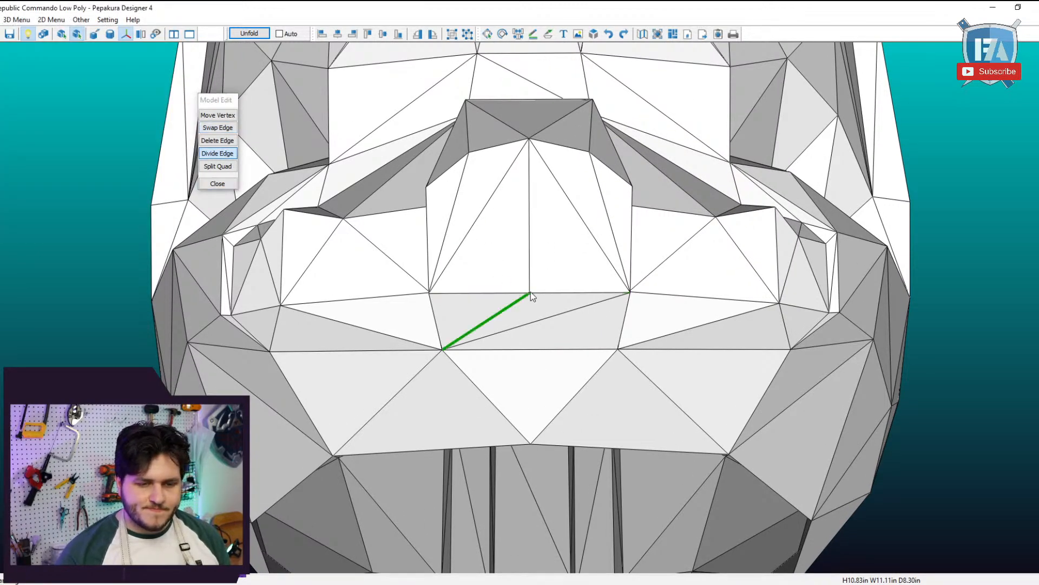
left_click(218, 128)
left_click(475, 220)
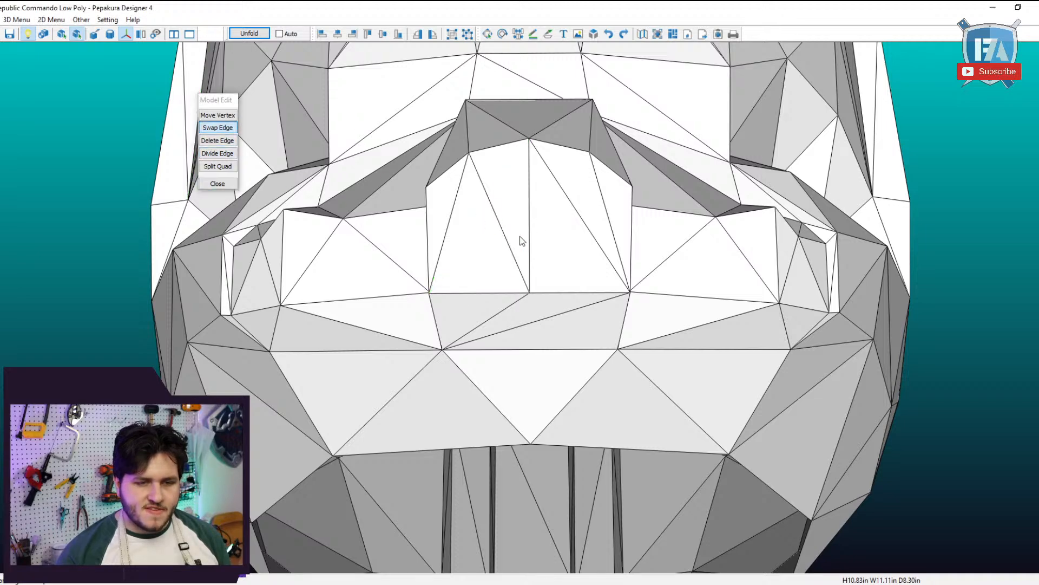
left_click(598, 246)
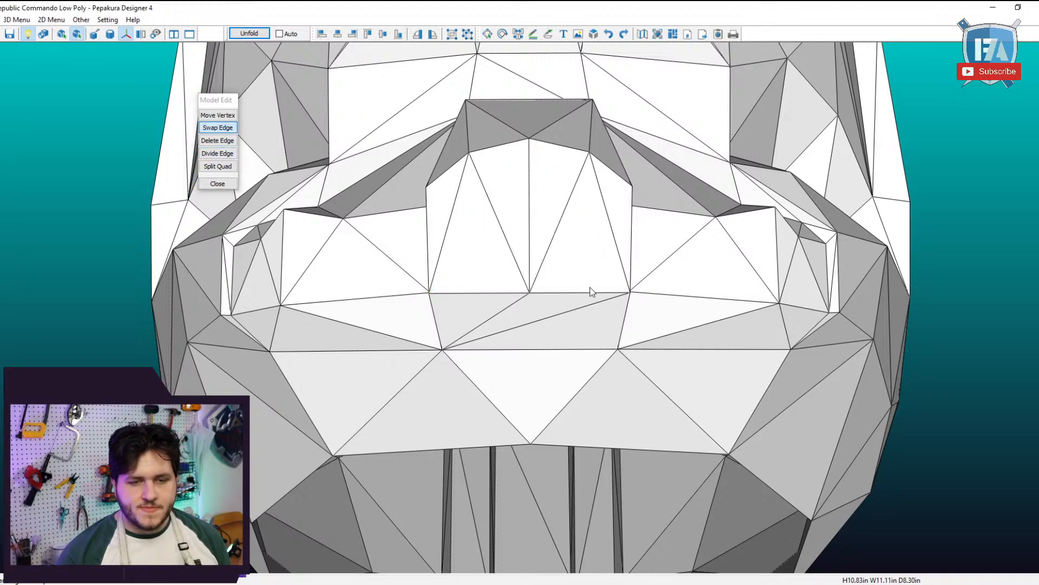
Divide both halves of the central chin plate's bottom edge at their midpoints.
left_click(217, 154)
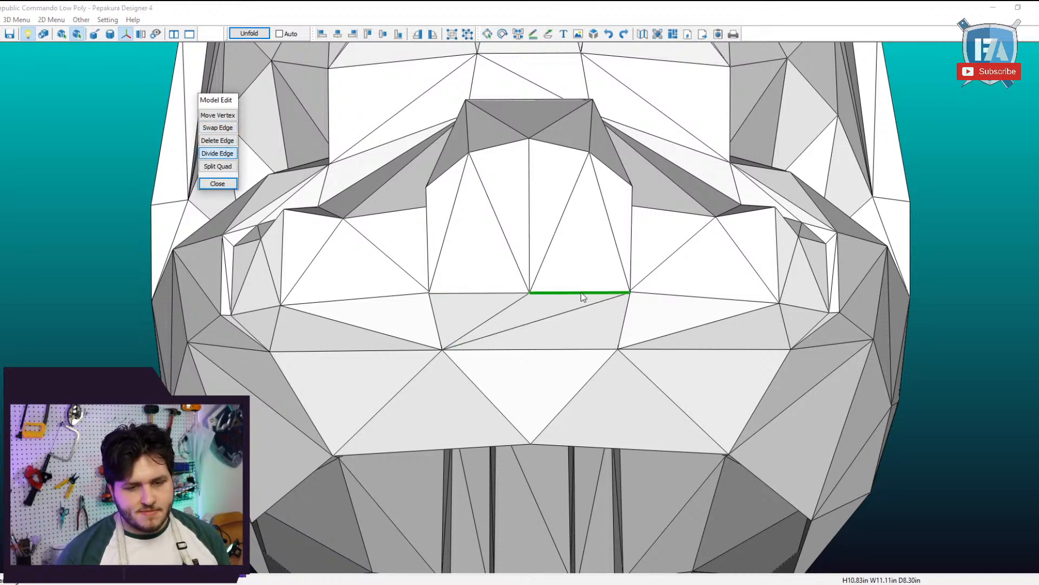
left_click(580, 293)
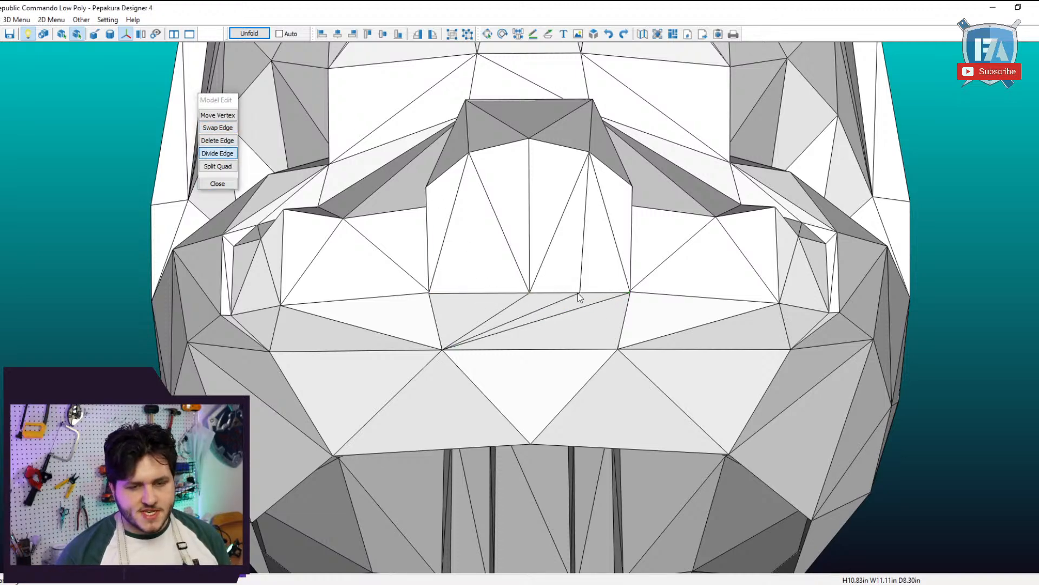
left_click(487, 291)
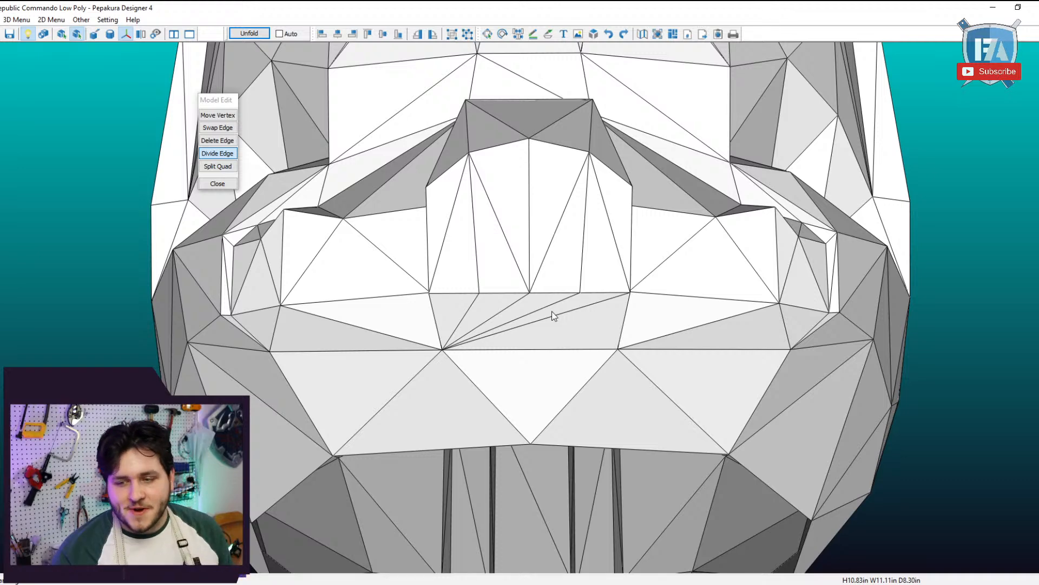
Try dividing the chin plate's vertical centre edge and the two near-vertical edges beside it, twice each.
right_click_drag(498, 249, 512, 291)
scroll(511, 292, "up", 2)
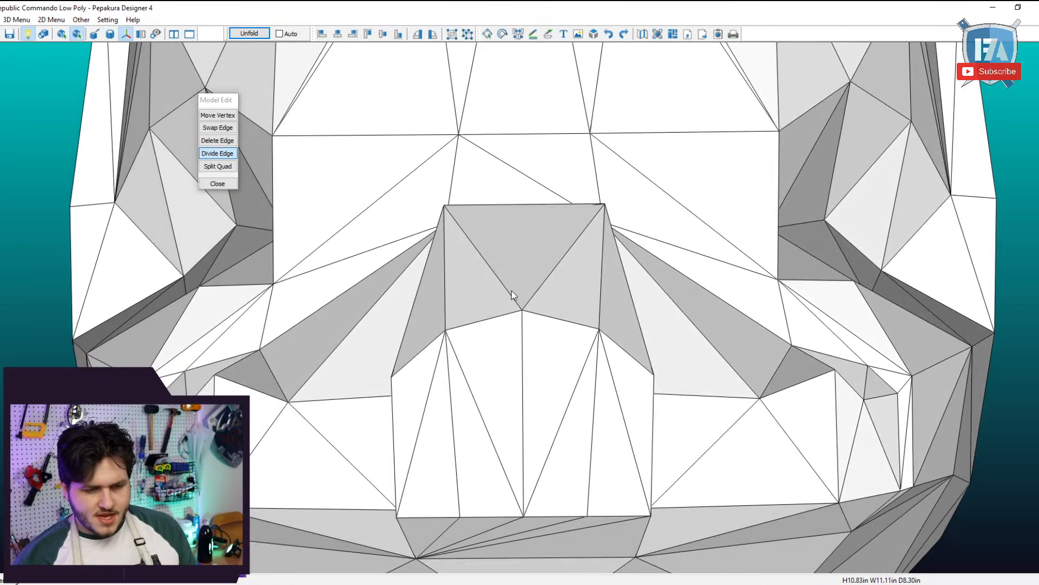
left_click(523, 349)
left_click(524, 364)
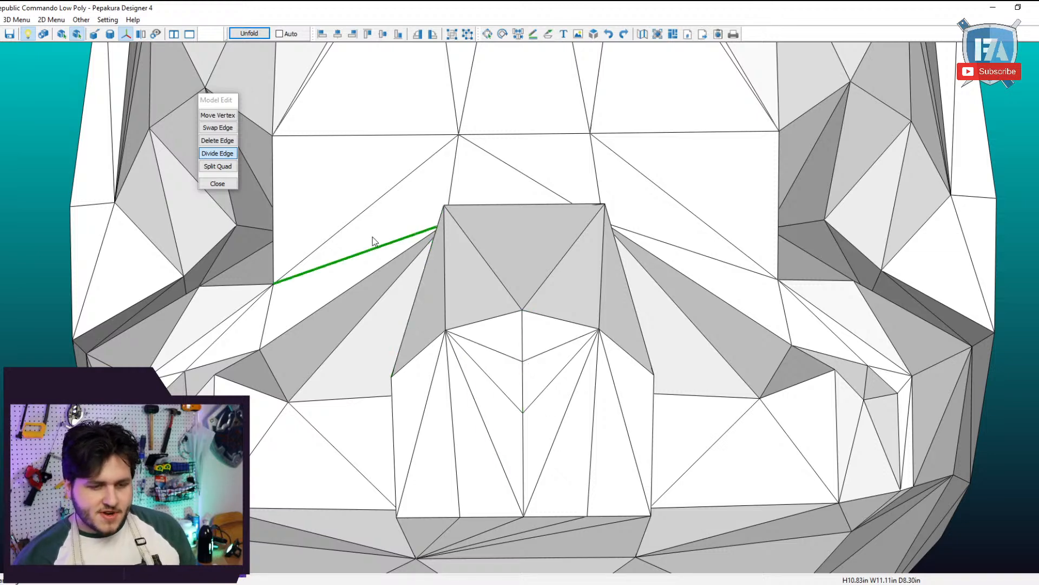
left_click(454, 417)
left_click(453, 401)
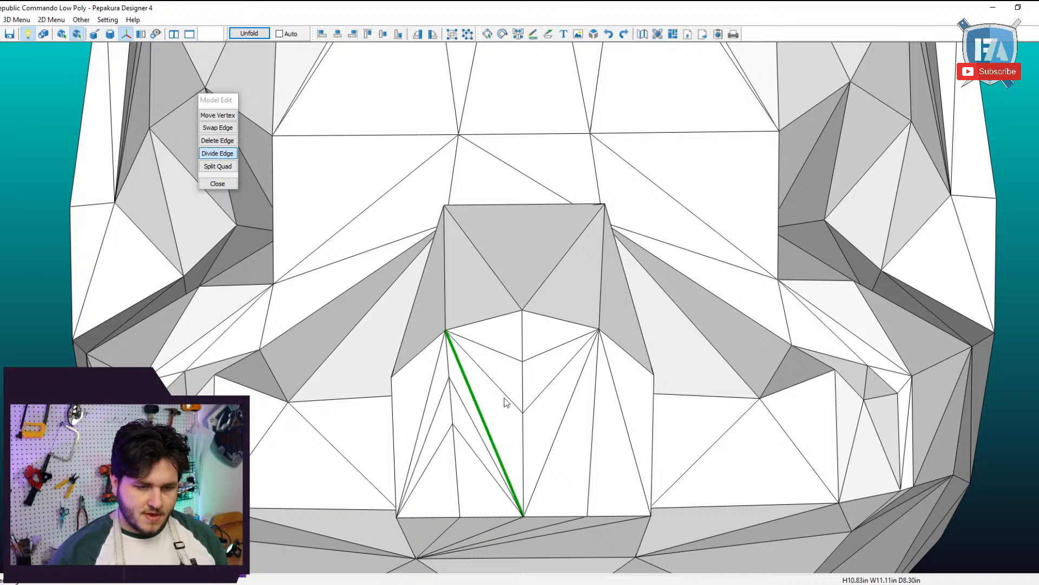
left_click(595, 421)
left_click(596, 408)
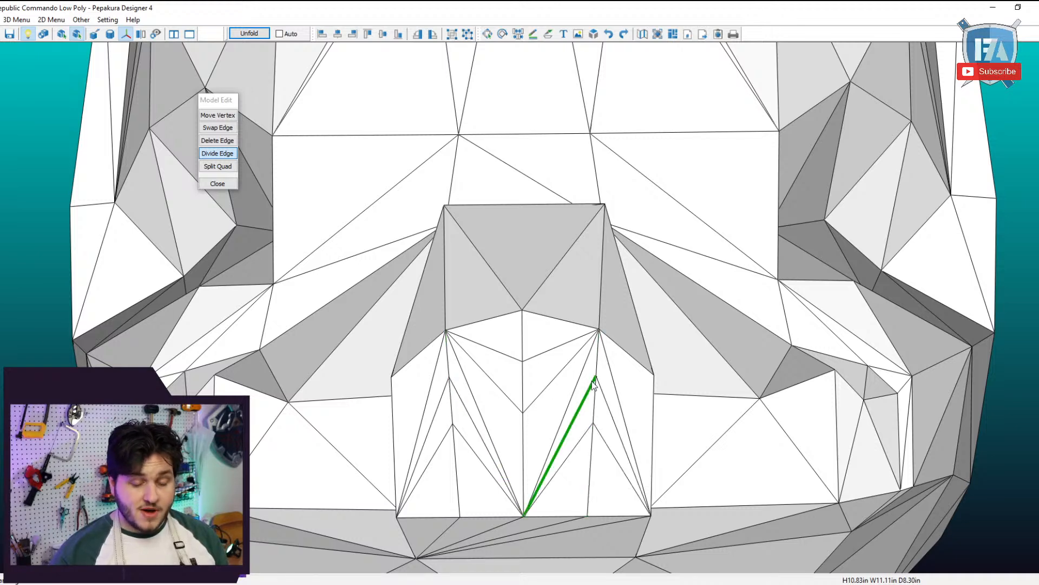
Try swapping the inner diagonals around the chin plate's centre edge, and undo the added divisions of its three vertical edges.
left_click(218, 127)
scroll(515, 417, "up", 2)
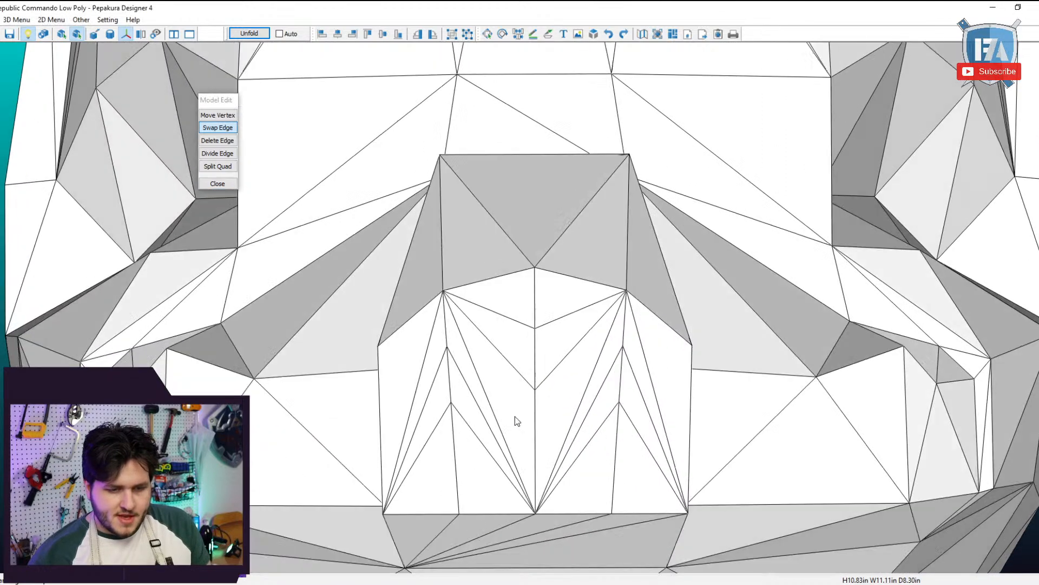
middle_click_drag(515, 417, 513, 295)
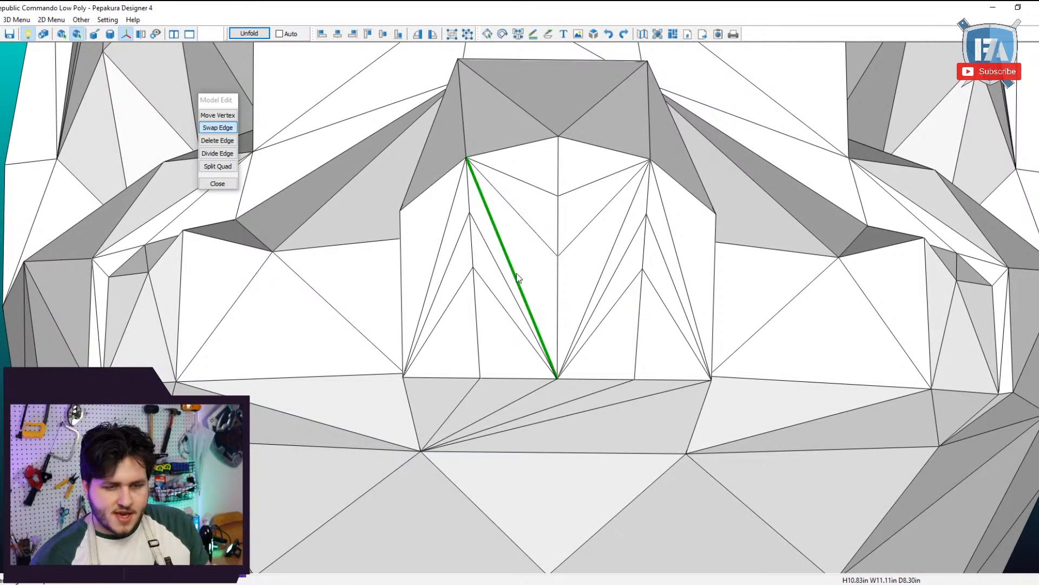
left_click(529, 224)
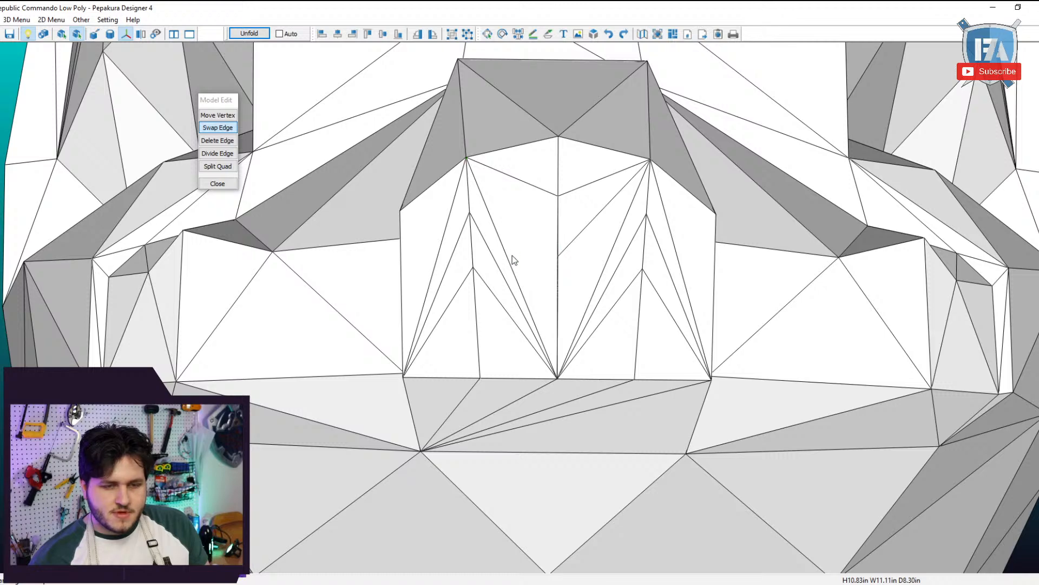
left_click(547, 289)
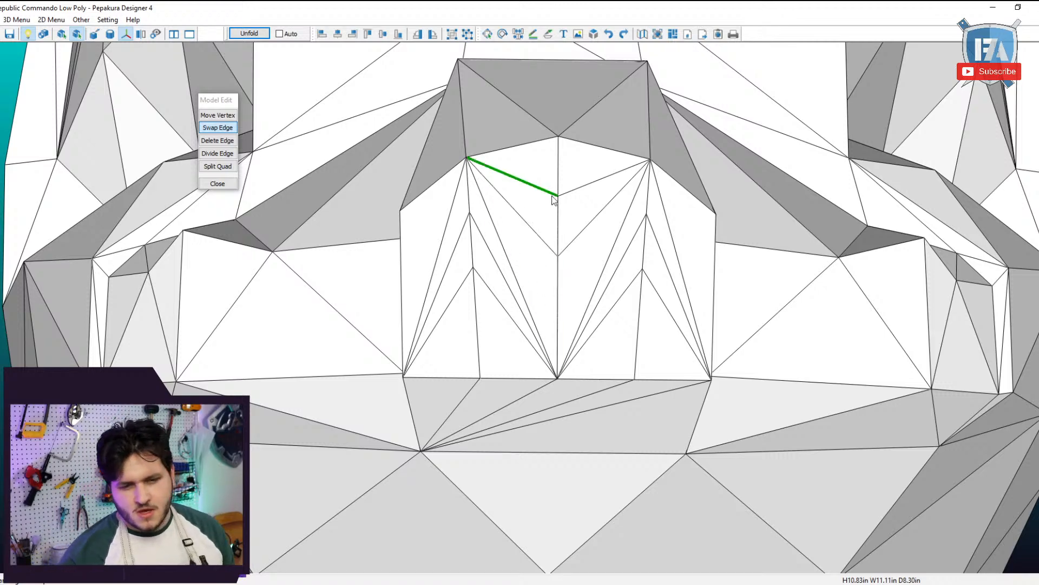
left_click(551, 198)
left_click(547, 248)
left_click(550, 282)
left_click(571, 340)
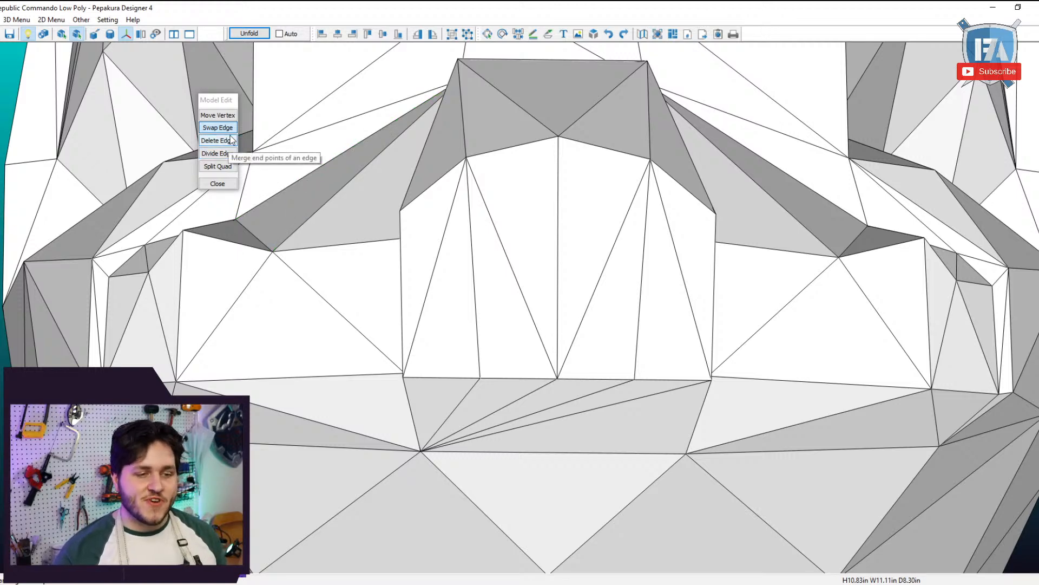
Swap the central chin plate's two inner diagonals to meet at its top centre vertex, and divide both diagonals and the centre edge at their midpoints.
left_click(509, 264)
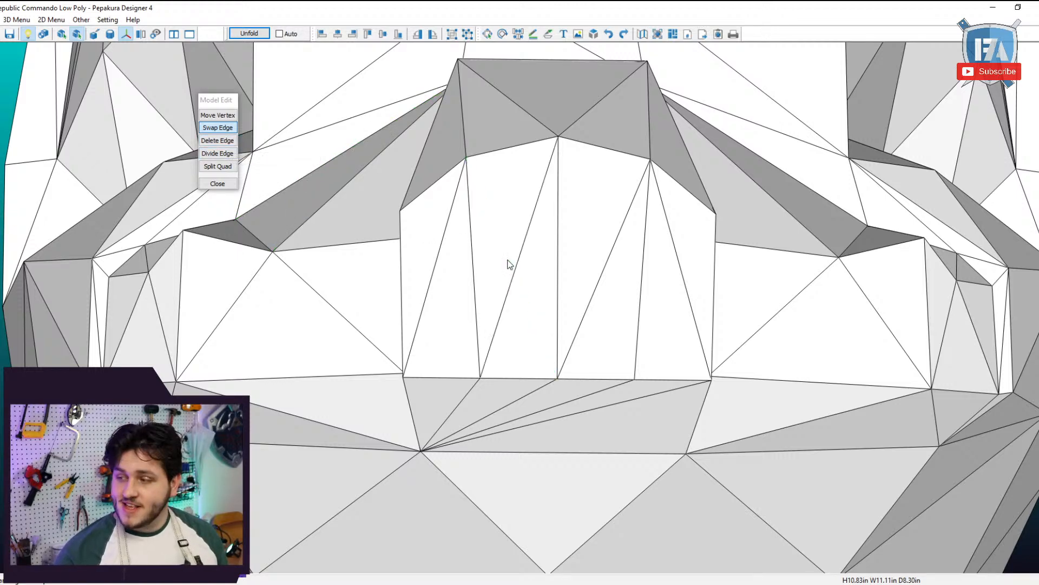
left_click(608, 268)
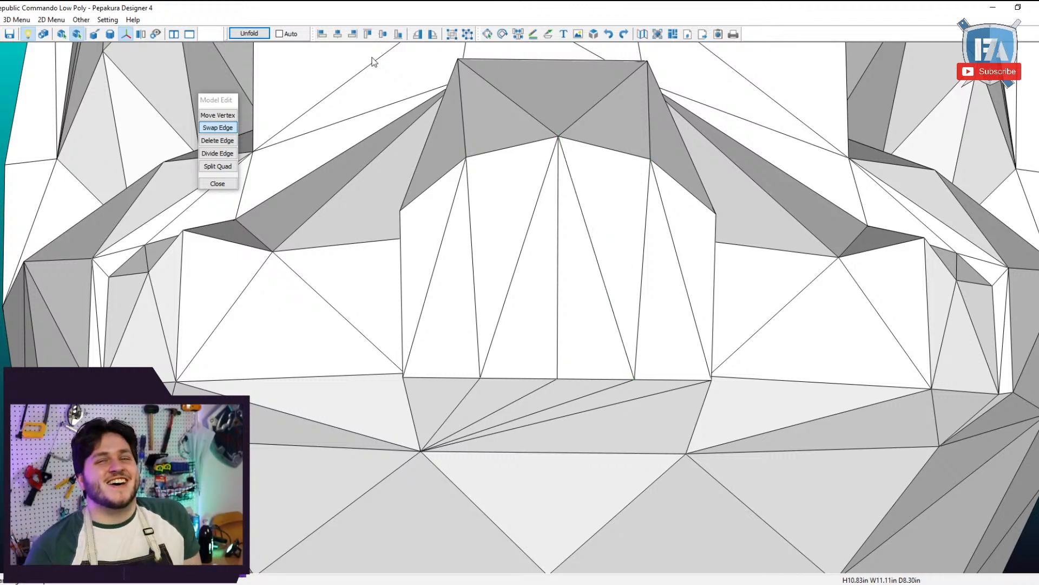
left_click(222, 154)
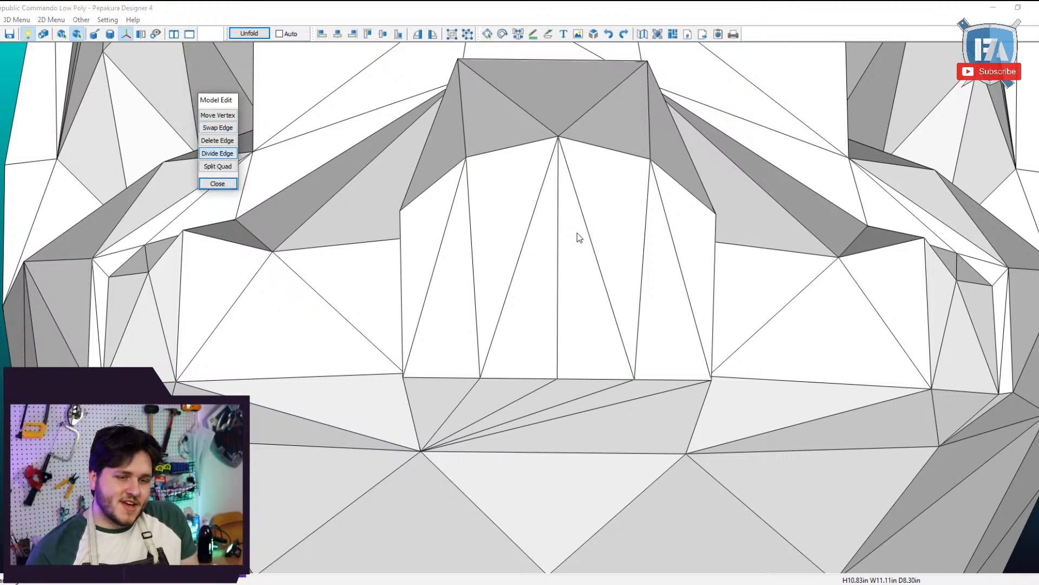
left_click(526, 242)
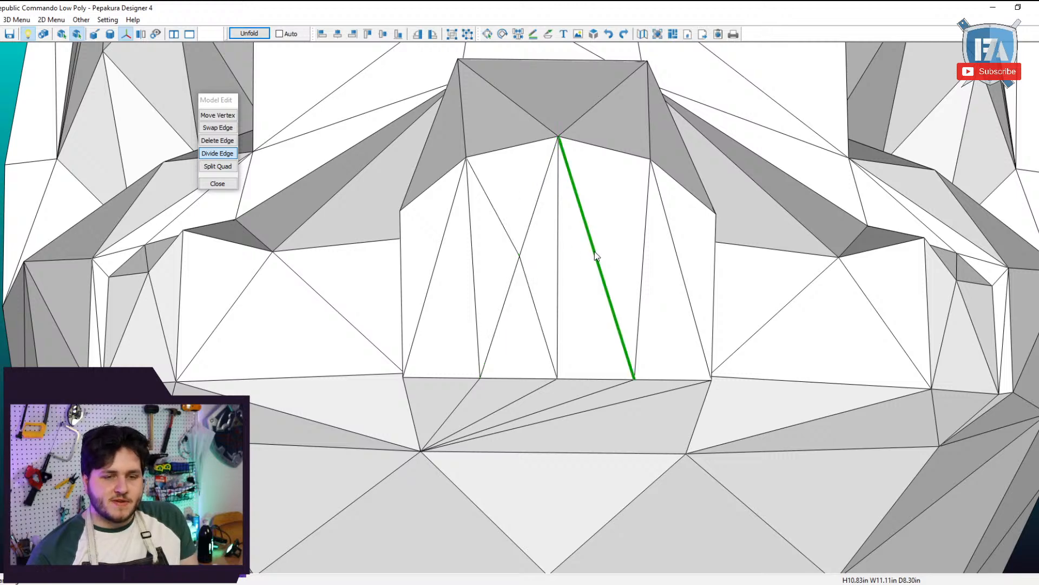
left_click(594, 252)
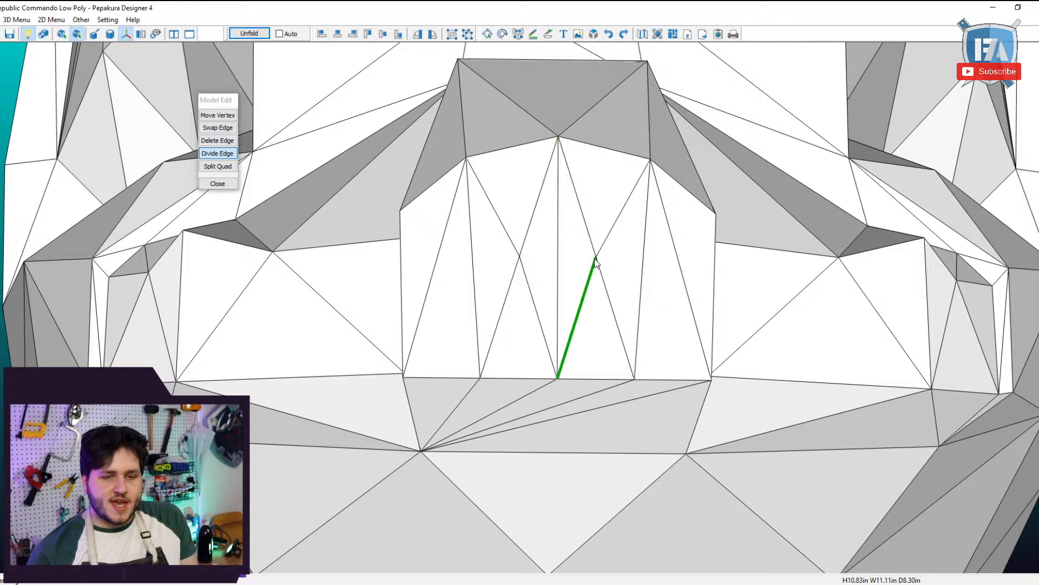
left_click(559, 258)
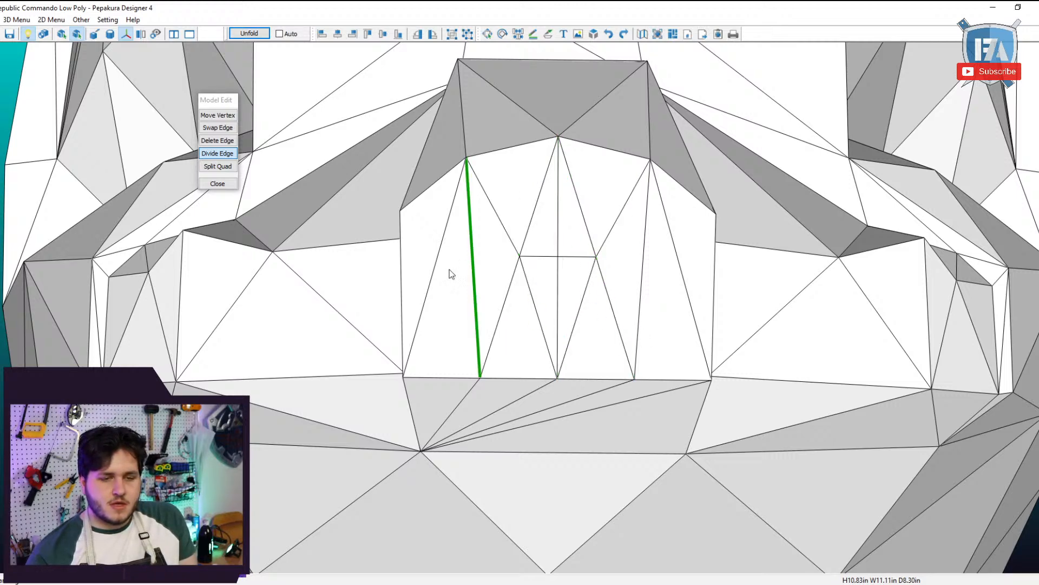
Divide the chin plate's outer diagonals and the near-vertical edges beside them at their midpoints on both sides.
left_click(435, 265)
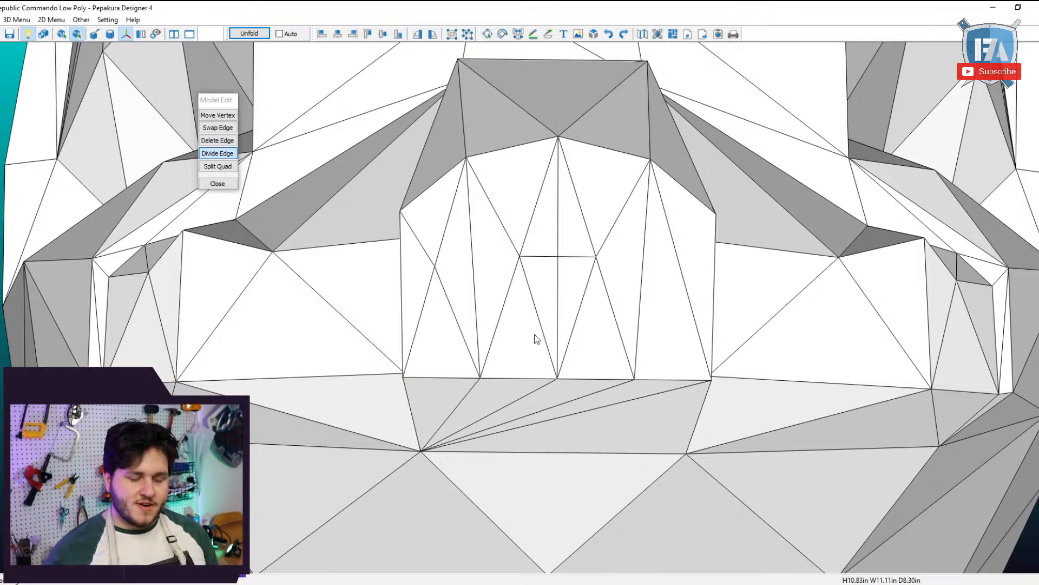
left_click(472, 261)
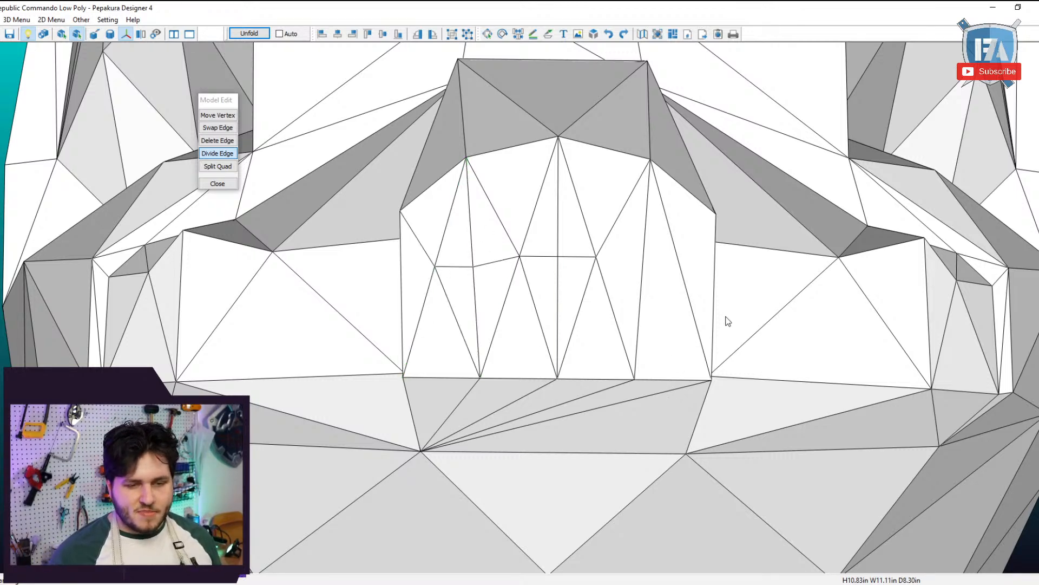
left_click(680, 268)
left_click(644, 269)
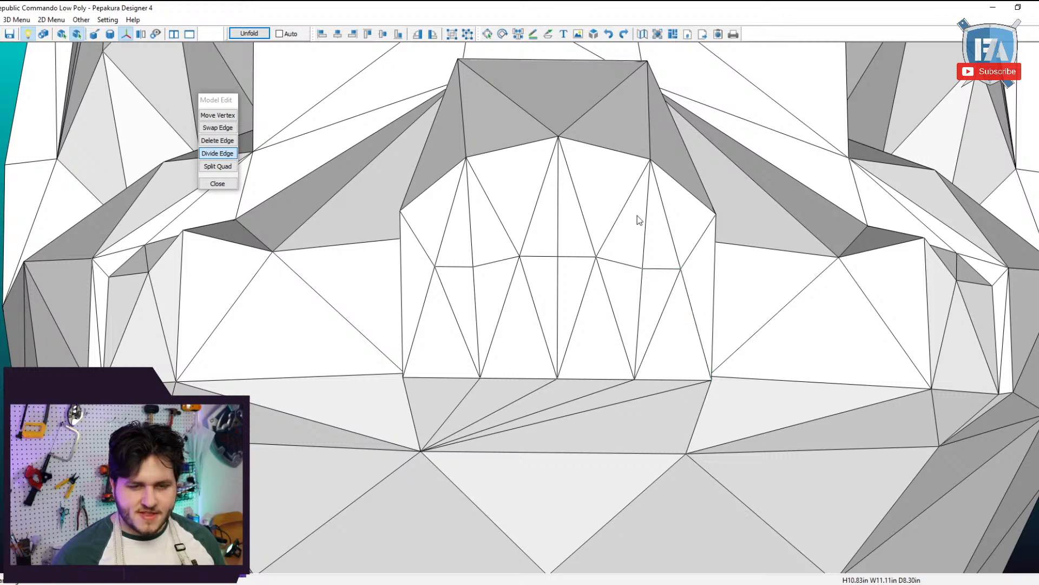
Try dividing the two central segments of the chin plate's upper outline, and undo both divisions.
left_click(596, 147)
left_click(523, 148)
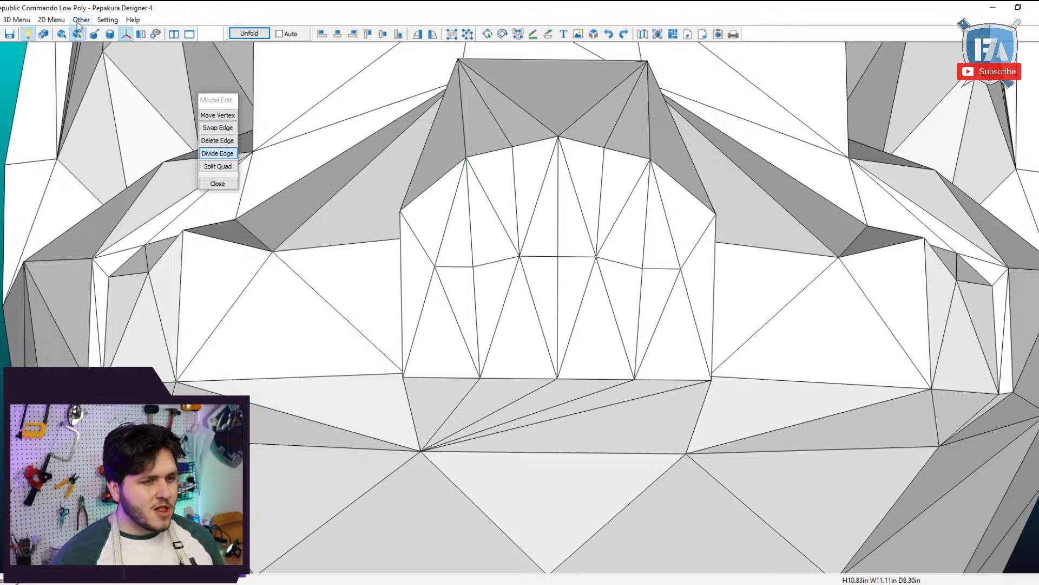
key("ctrl+z")
key("ctrl+z")
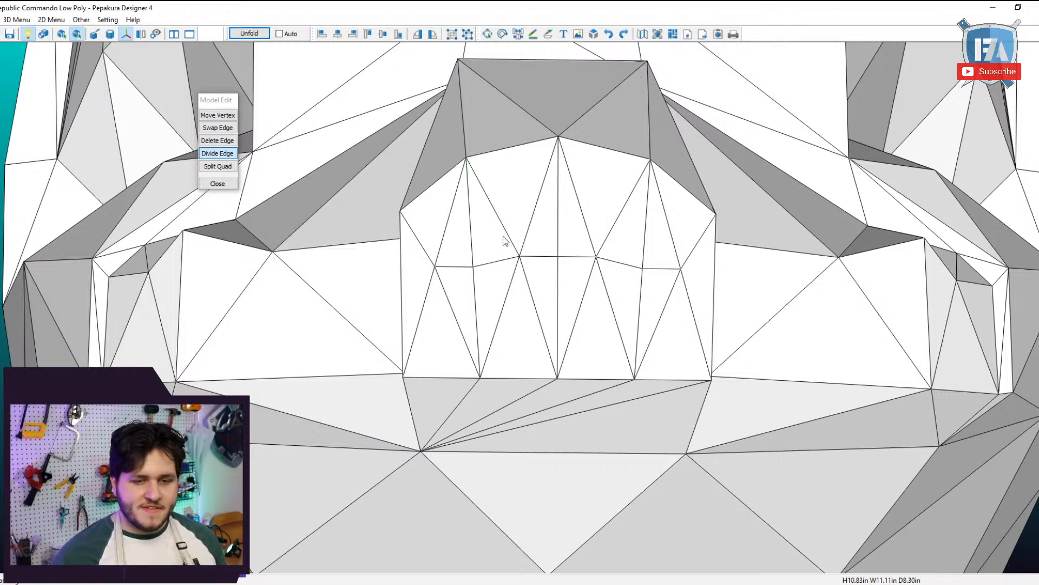
Start Subdivide Edges and Make Them Smooth and select the chin plate's inner arch, including its two vertical sides.
left_click(16, 20)
mouse_move(108, 30)
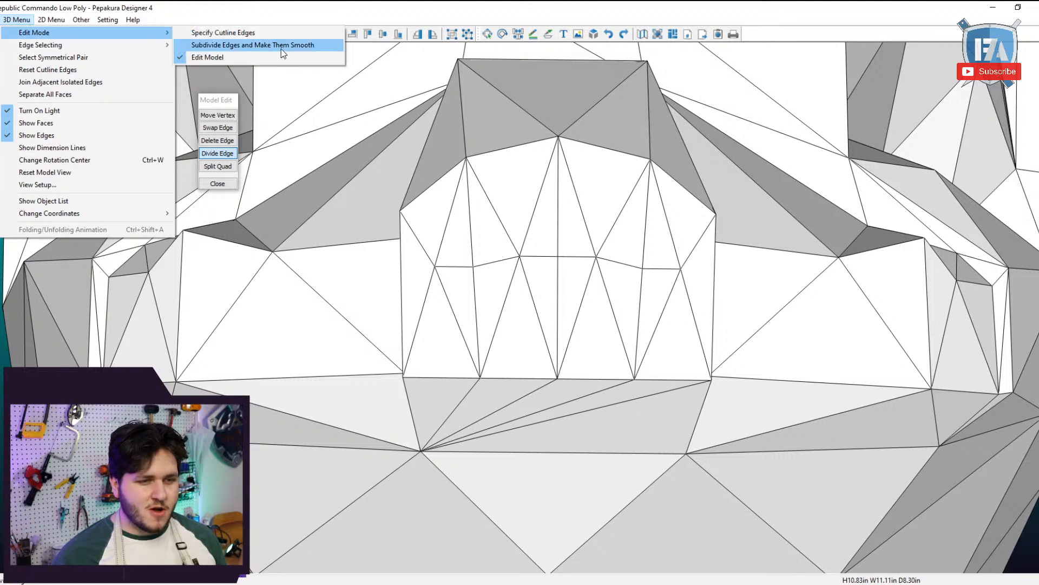
left_click(281, 46)
left_click(479, 306)
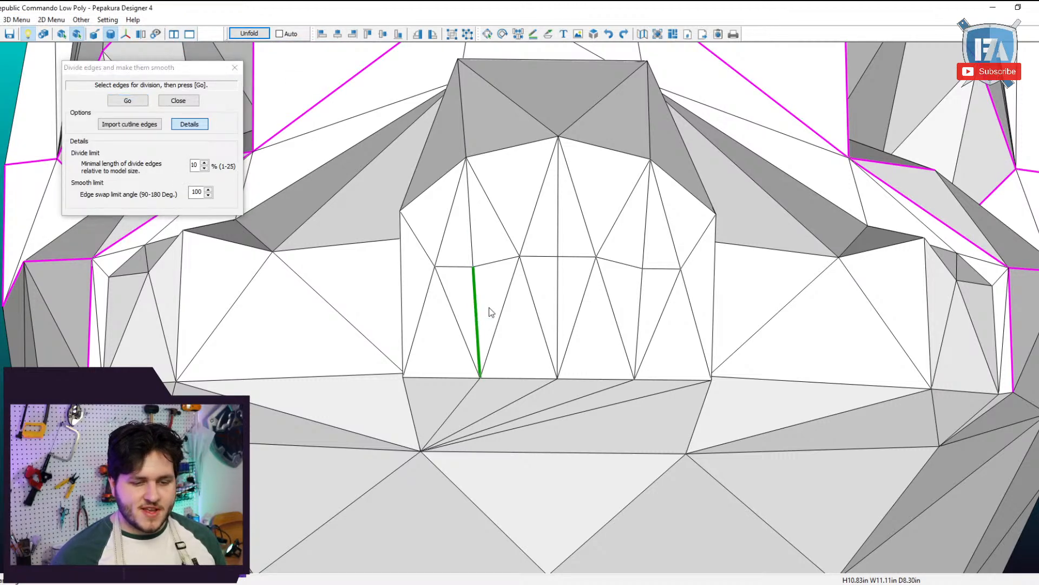
left_click(505, 259)
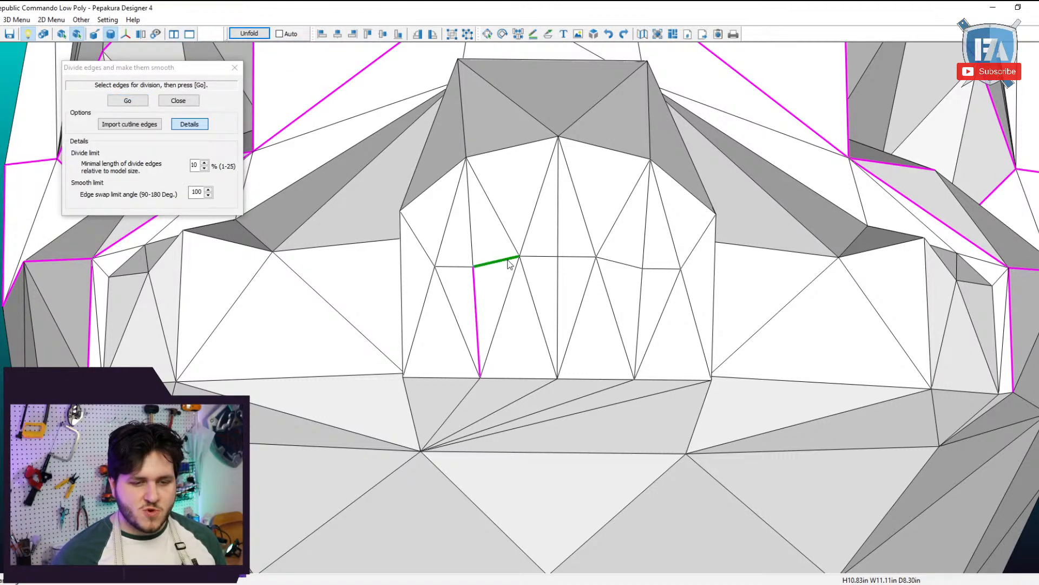
left_click(572, 256)
left_click(619, 262)
left_click(640, 292)
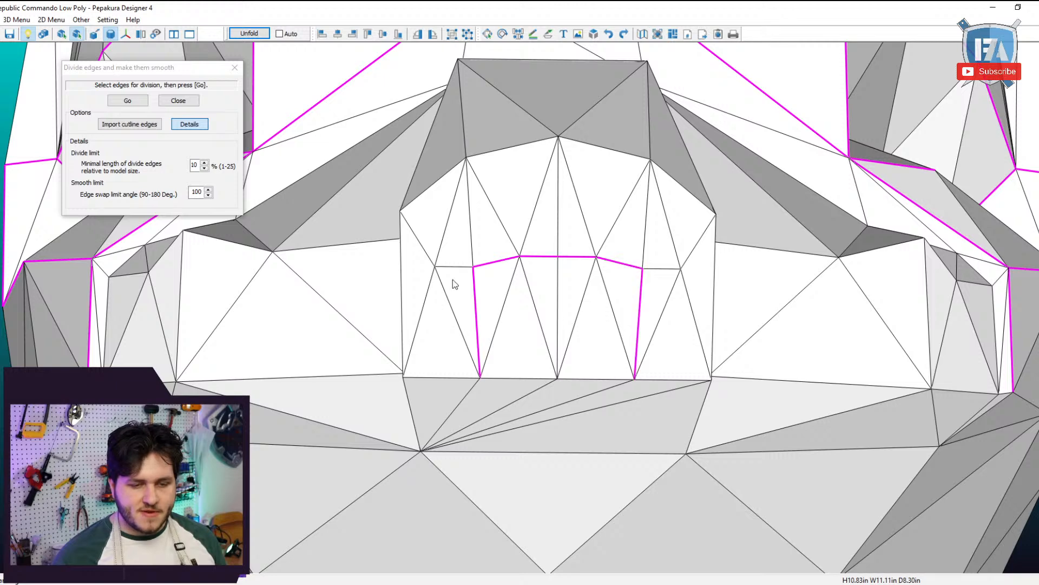
Add the chin plate's outer outline to the smoothing selection, covering both vertical sides and all arched upper segments.
left_click(401, 250)
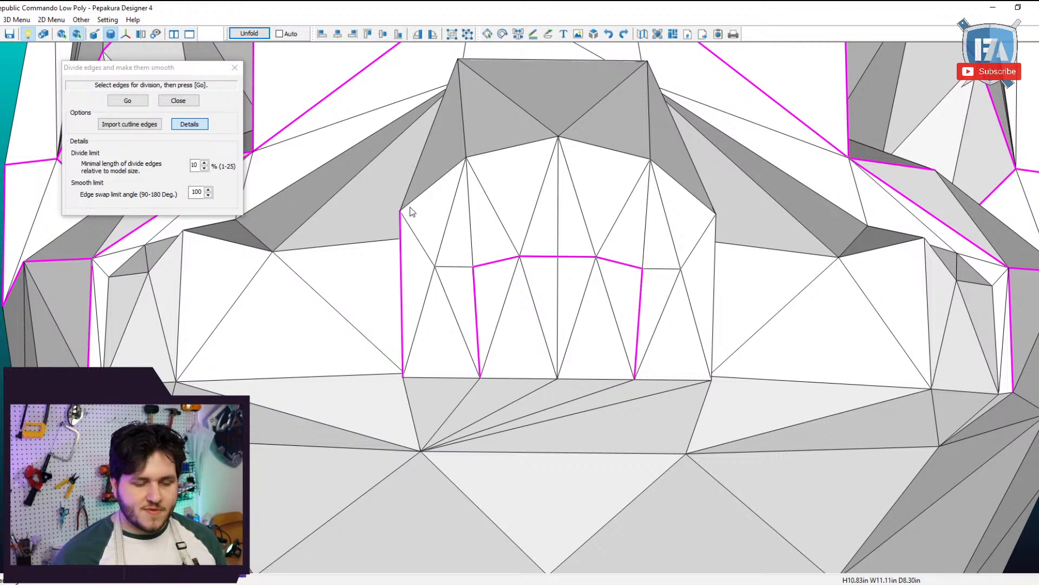
left_click(431, 188)
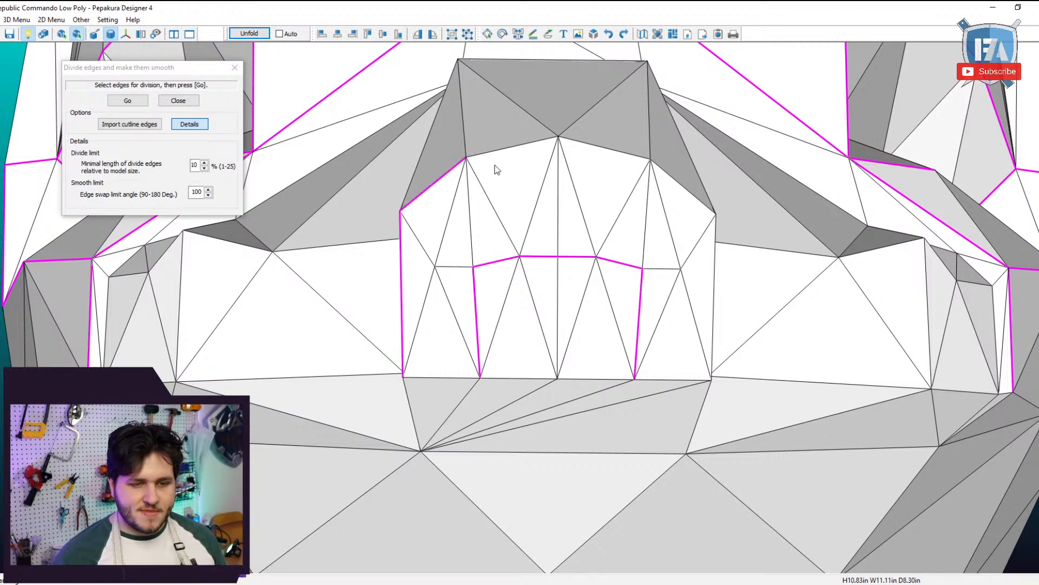
left_click(515, 147)
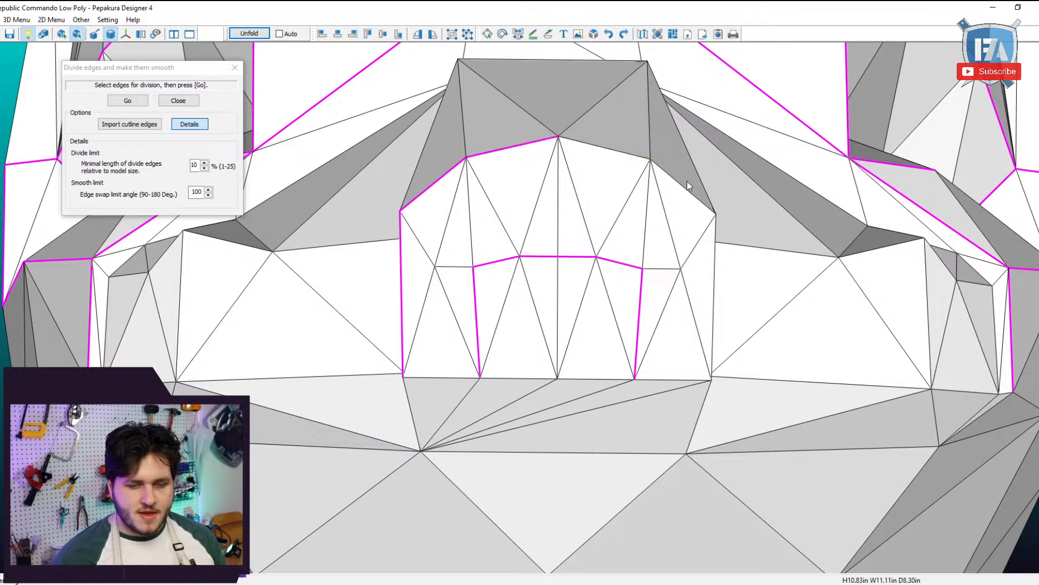
left_click(682, 190)
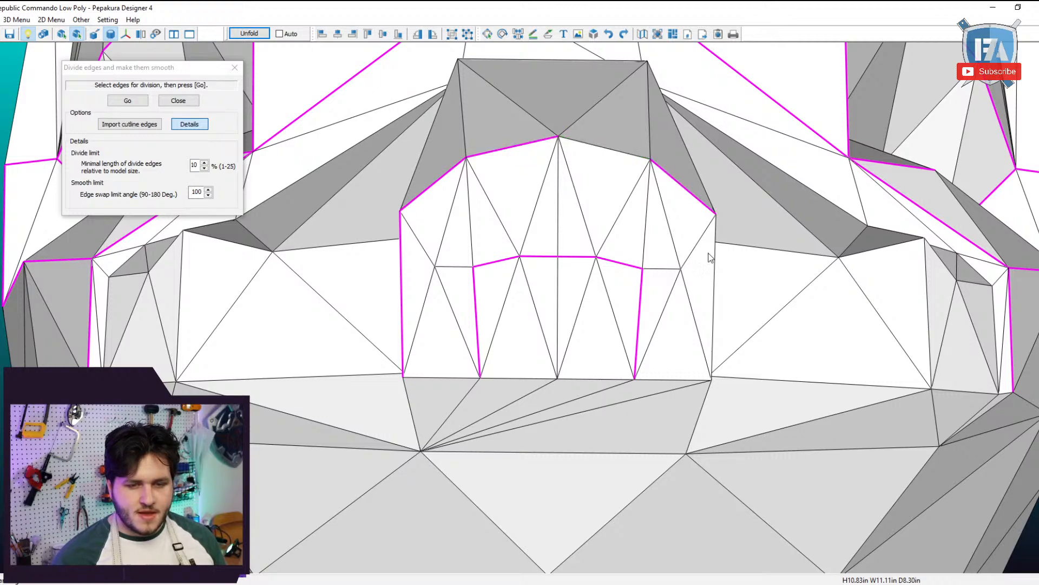
left_click(610, 151)
scroll(587, 192, "down", 2)
right_click_drag(587, 192, 605, 217)
scroll(734, 294, "up", 2)
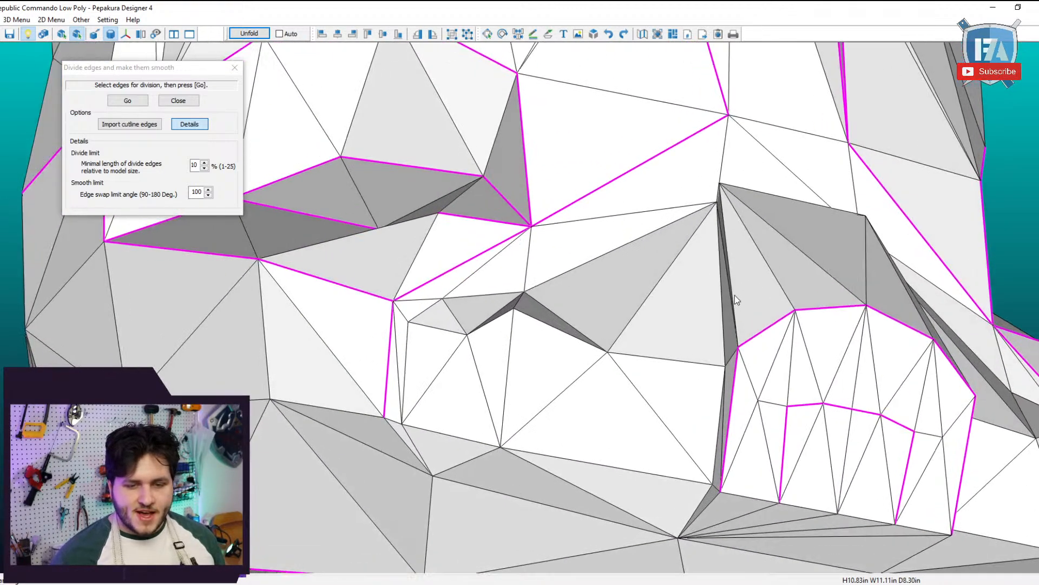
Add the top edge of the raised section above the chin plate and its short corner edges on both sides to the smoothing selection.
left_click(755, 390)
scroll(759, 408, "down", 2)
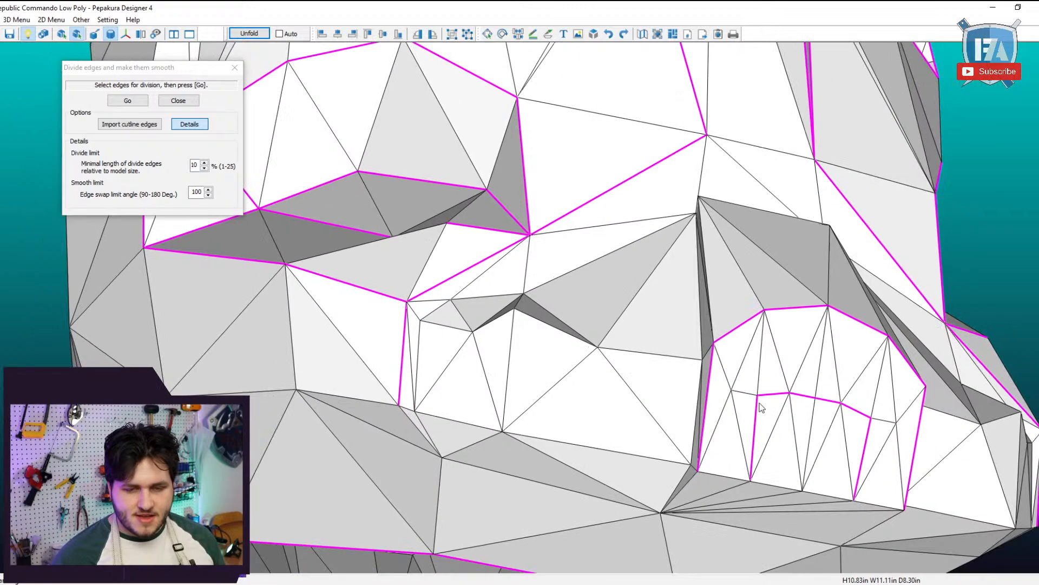
right_click_drag(758, 409, 684, 406)
scroll(709, 379, "up", 2)
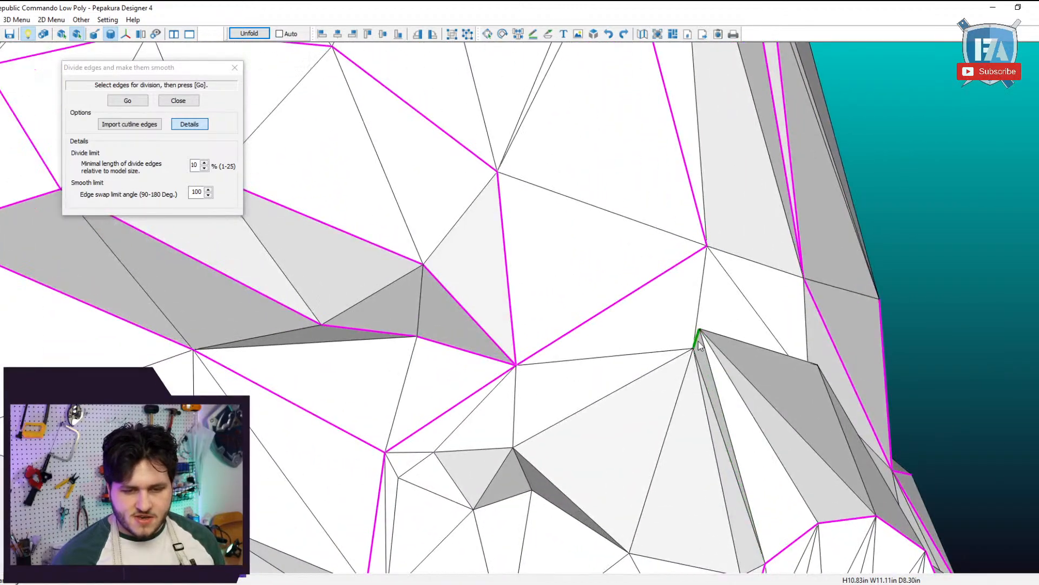
left_click(716, 336)
right_click_drag(716, 336, 702, 398)
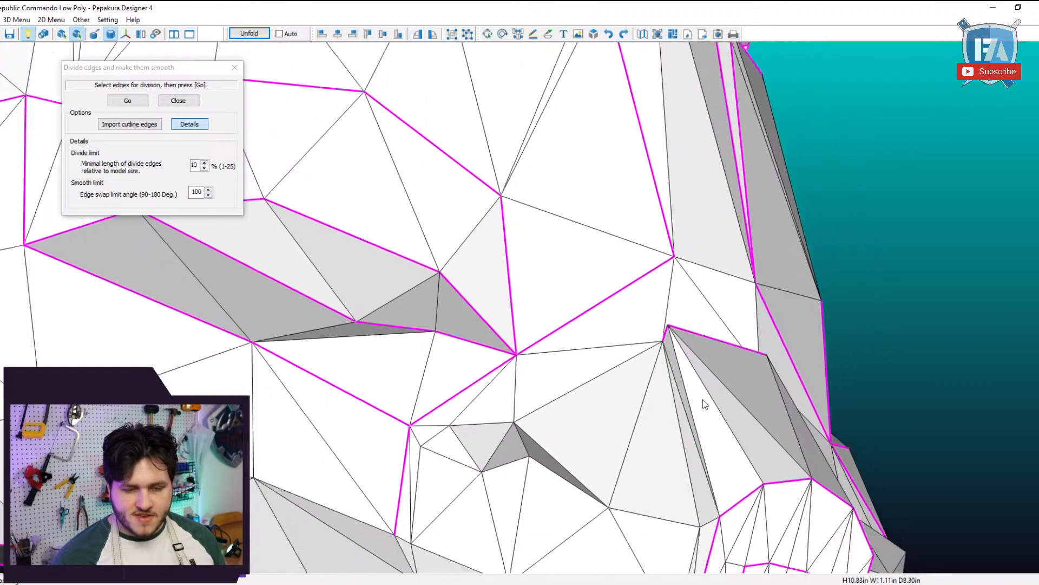
left_click(700, 458)
right_click_drag(836, 476, 753, 462)
middle_click_drag(400, 375, 812, 377)
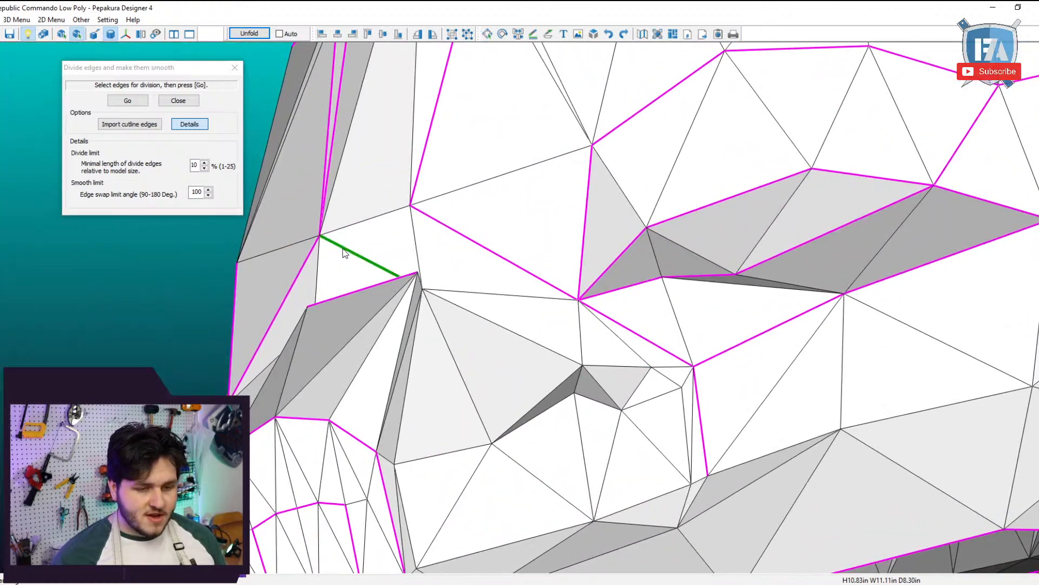
left_click(421, 285)
scroll(476, 343, "down", 2)
right_click_drag(477, 346, 482, 305)
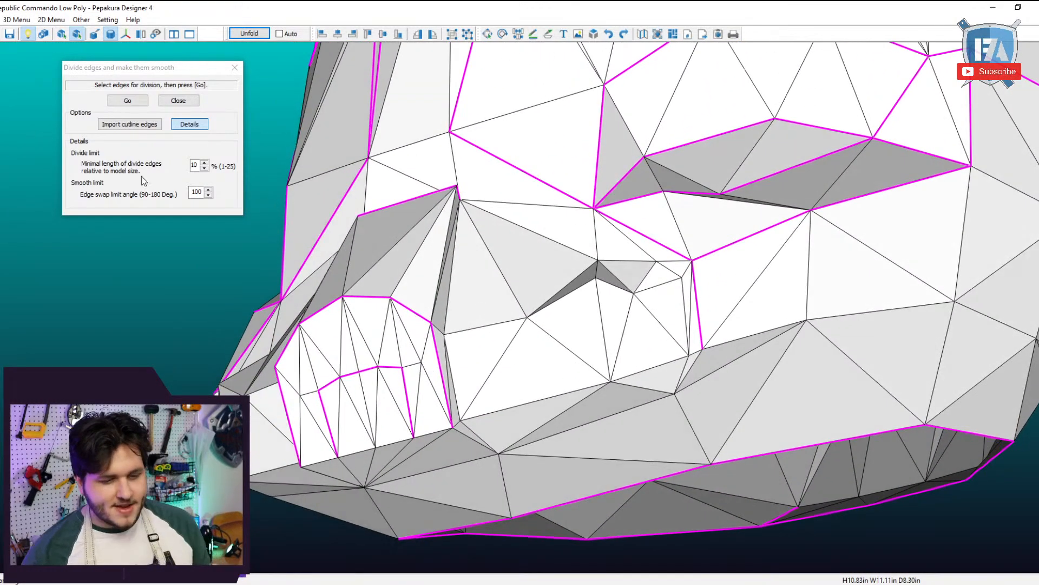
Try dividing and smoothing the selected edges with the minimal divide length at 10%.
left_click(133, 101)
scroll(423, 304, "up", 2)
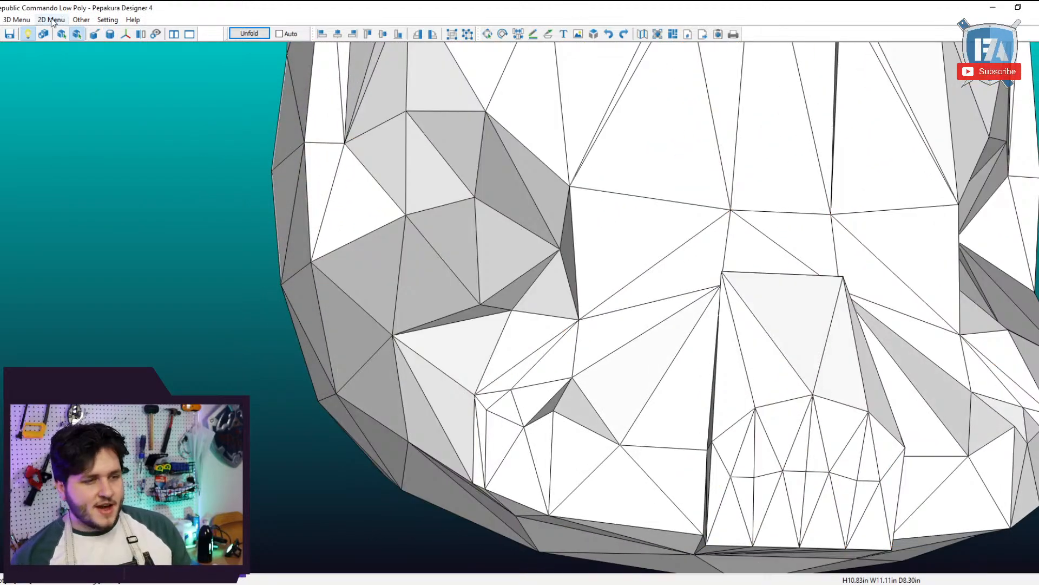
Try dividing and smoothing the same edges with the minimal divide length set to 5%, and inspect the chin from several angles.
left_click(18, 20)
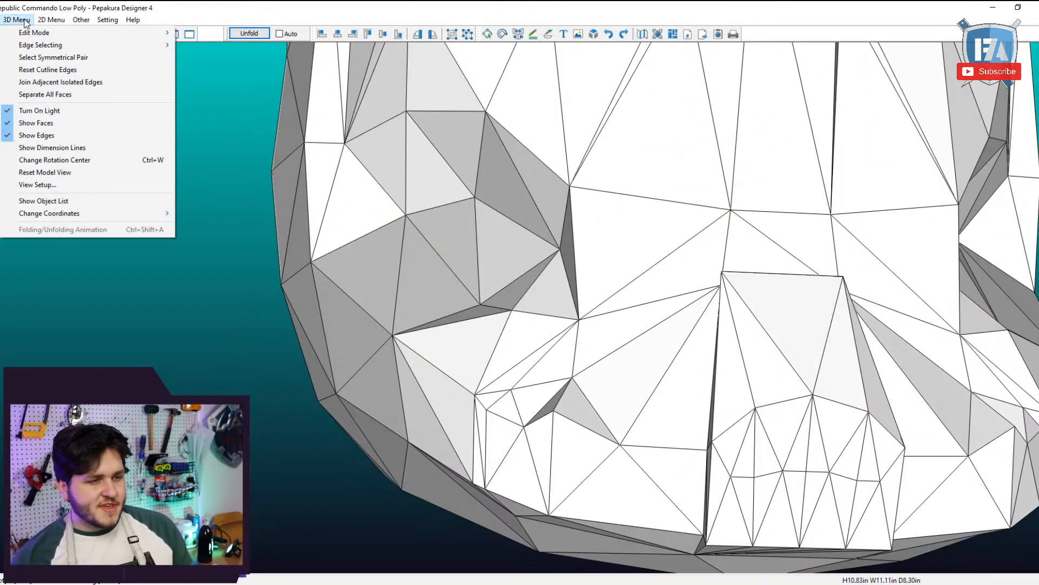
mouse_move(54, 32)
left_click(227, 45)
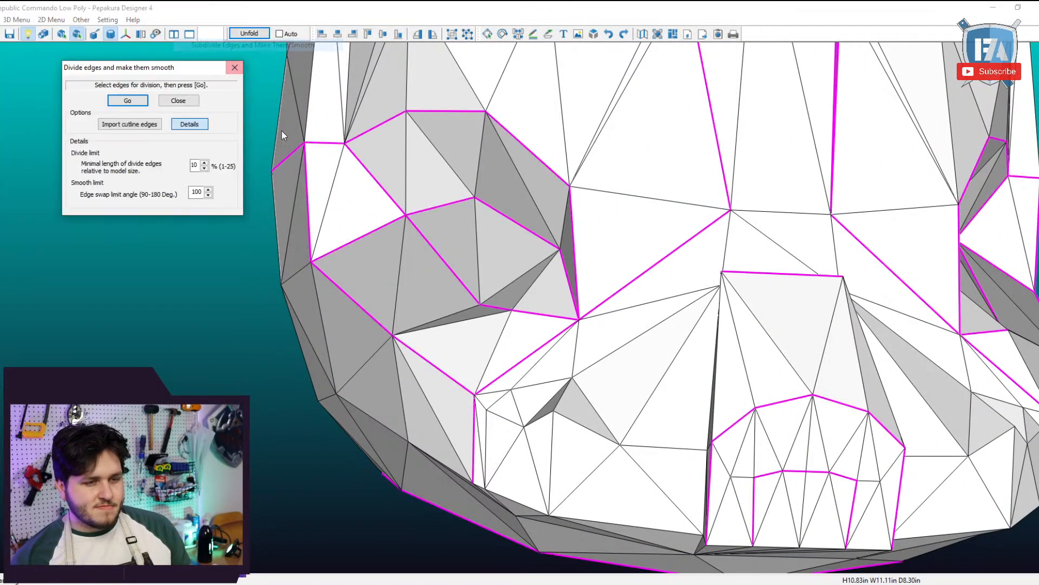
left_click(204, 168)
left_click(204, 168)
left_click(204, 168)
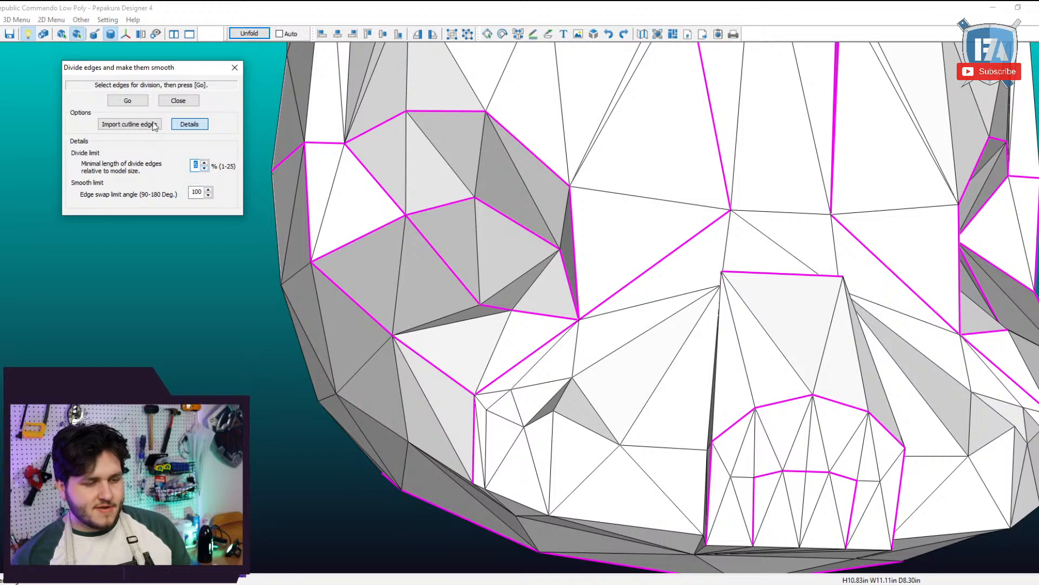
left_click(136, 100)
middle_click_drag(639, 290, 606, 260)
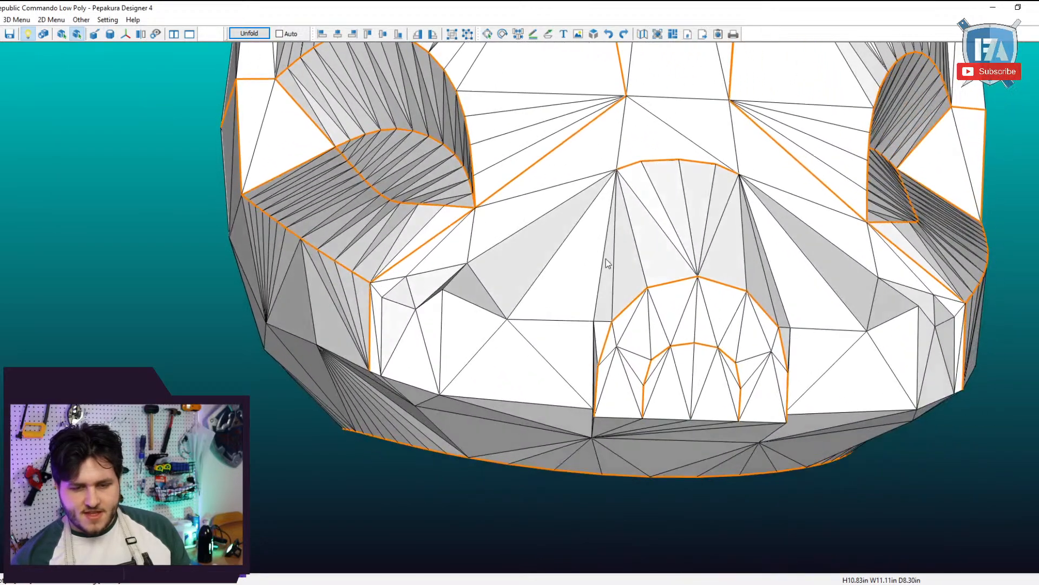
right_click_drag(607, 260, 553, 161)
scroll(632, 244, "down", 2)
middle_click_drag(553, 157, 548, 143)
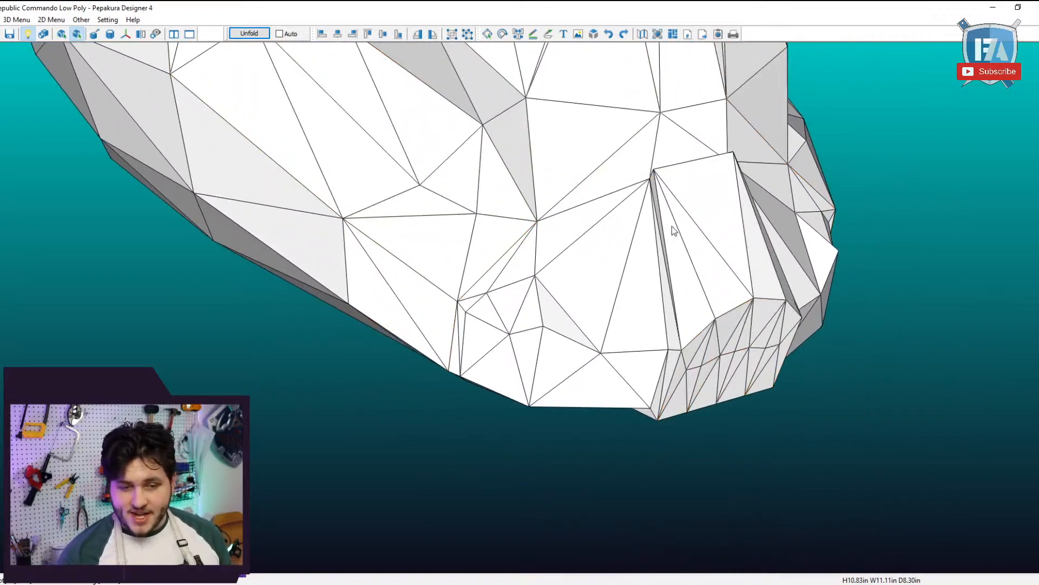
middle_click_drag(682, 210, 688, 240)
Try dividing and smoothing the selected edges with the minimal divide length set to 3%, and inspect the side and chin.
left_click(36, 22)
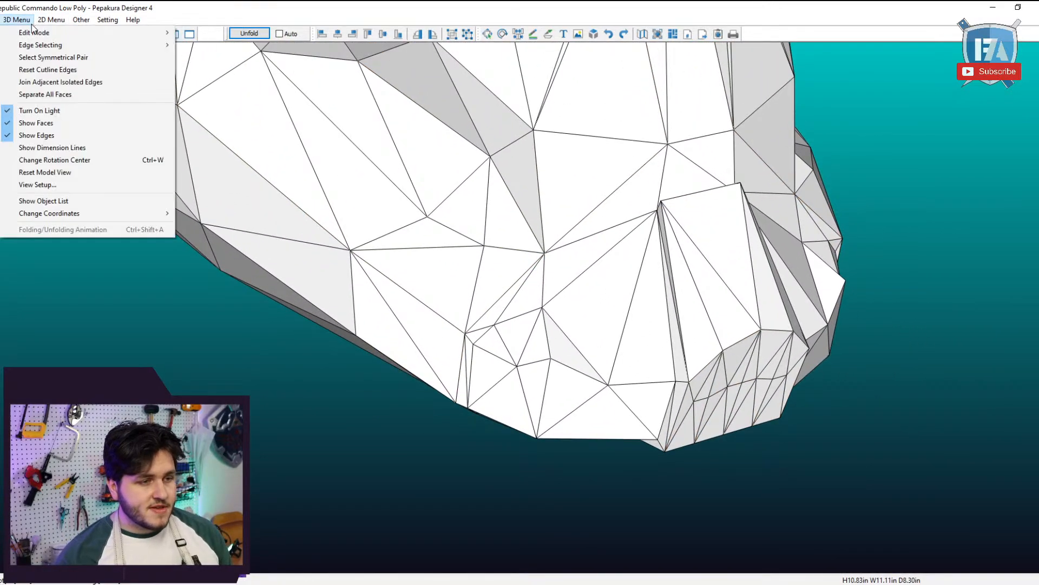
mouse_move(81, 38)
left_click(253, 45)
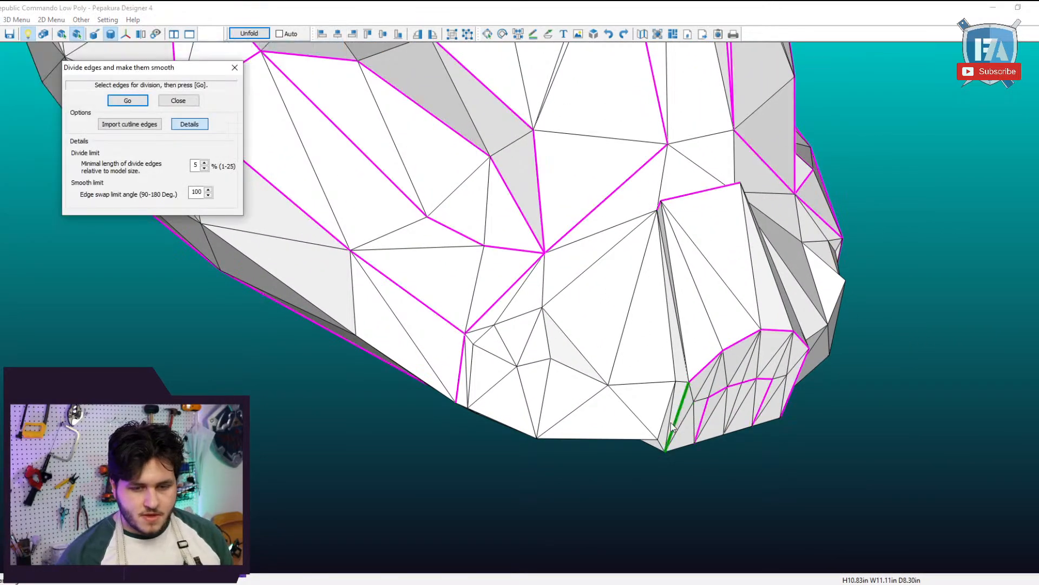
left_click_drag(667, 417, 244, 338)
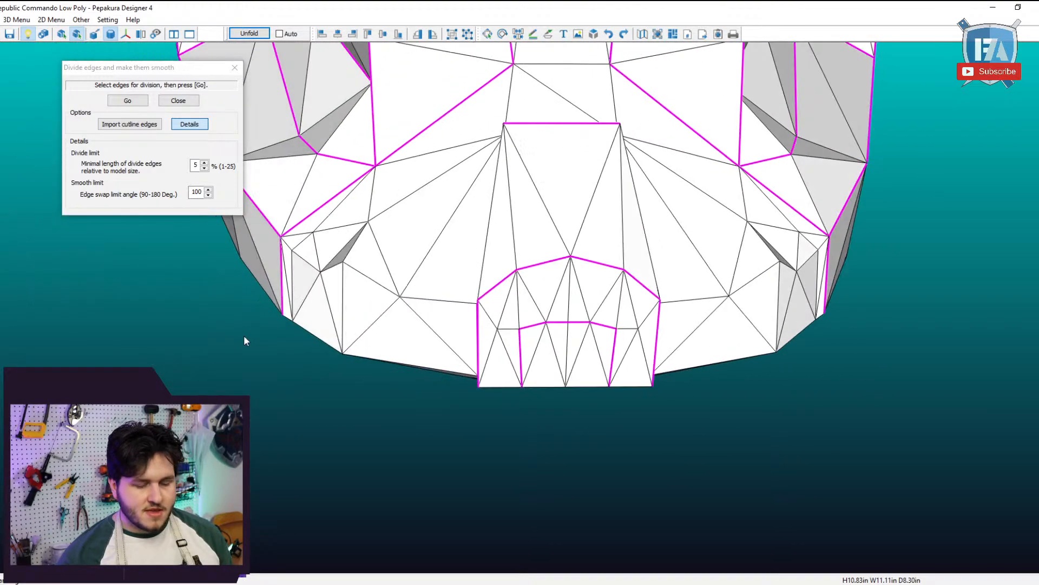
left_click(205, 168)
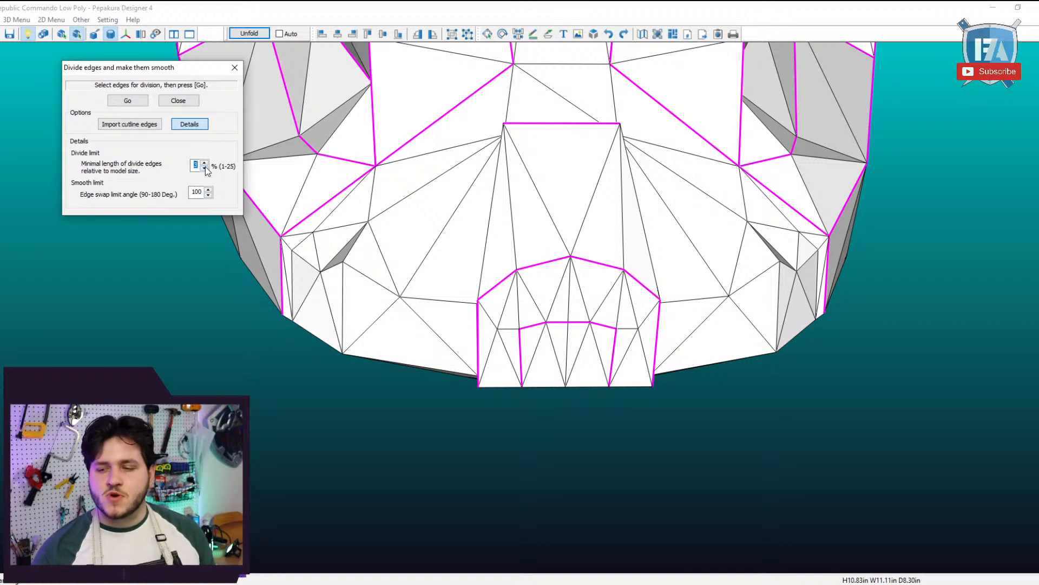
left_click(129, 102)
left_click_drag(596, 379, 887, 477)
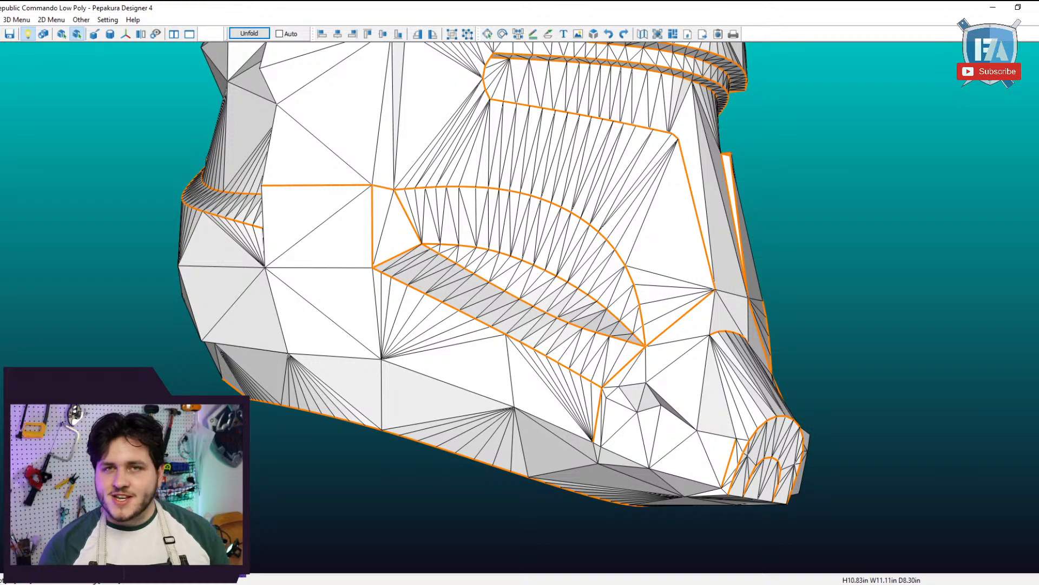
scroll(567, 557, "down", 2)
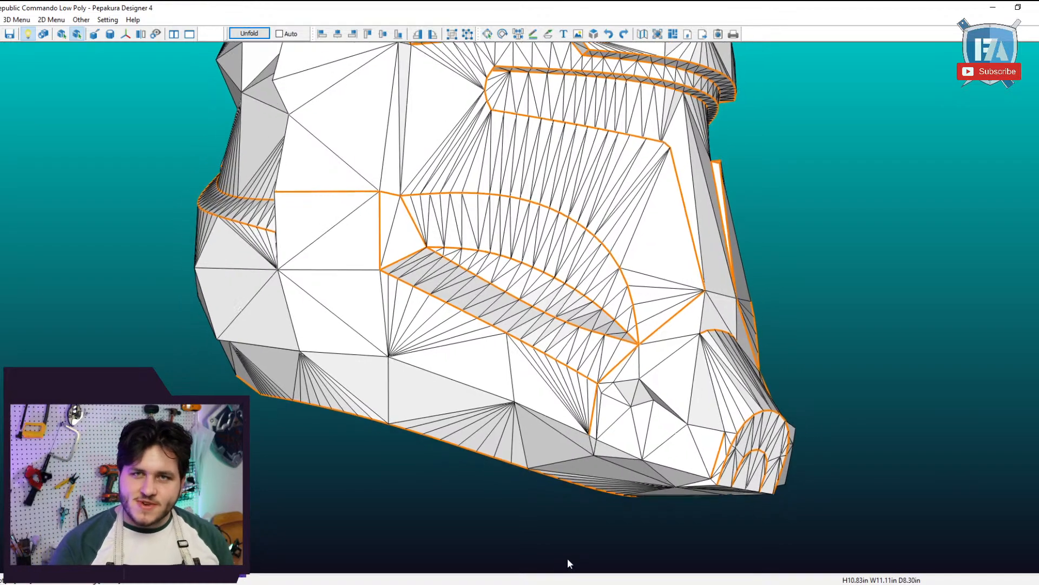
Divide and smooth the same selected helmet edges again at the 3% minimal divide length after checking the front and side.
left_click_drag(832, 205, 617, 260)
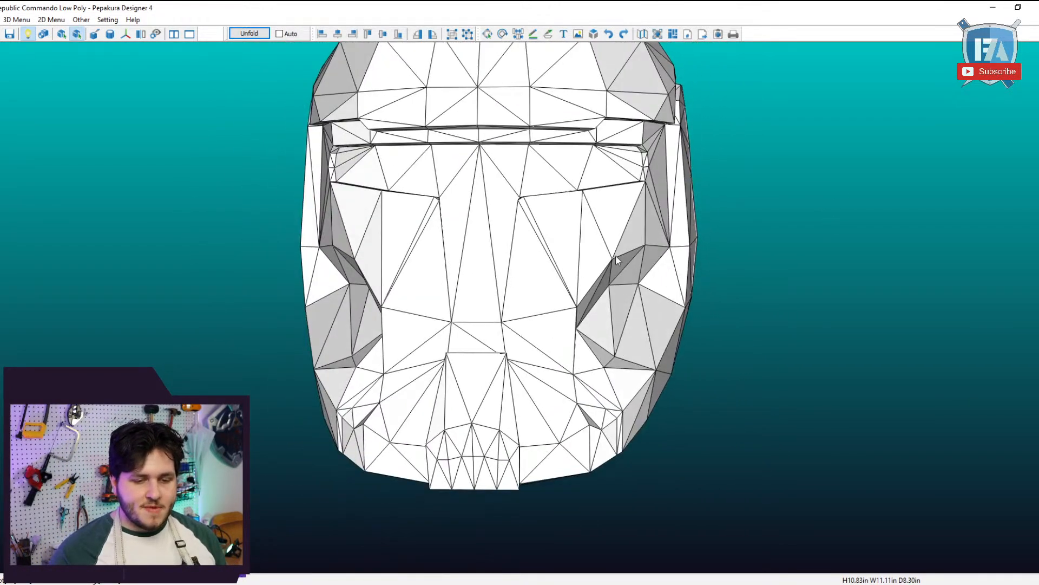
left_click(17, 20)
mouse_move(135, 33)
left_click(203, 45)
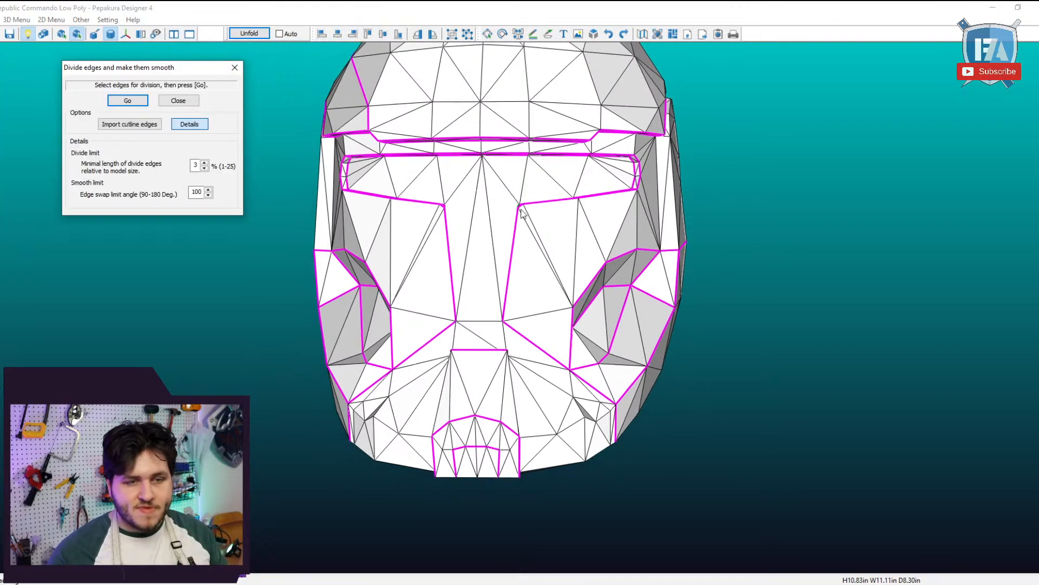
left_click_drag(606, 303, 706, 291)
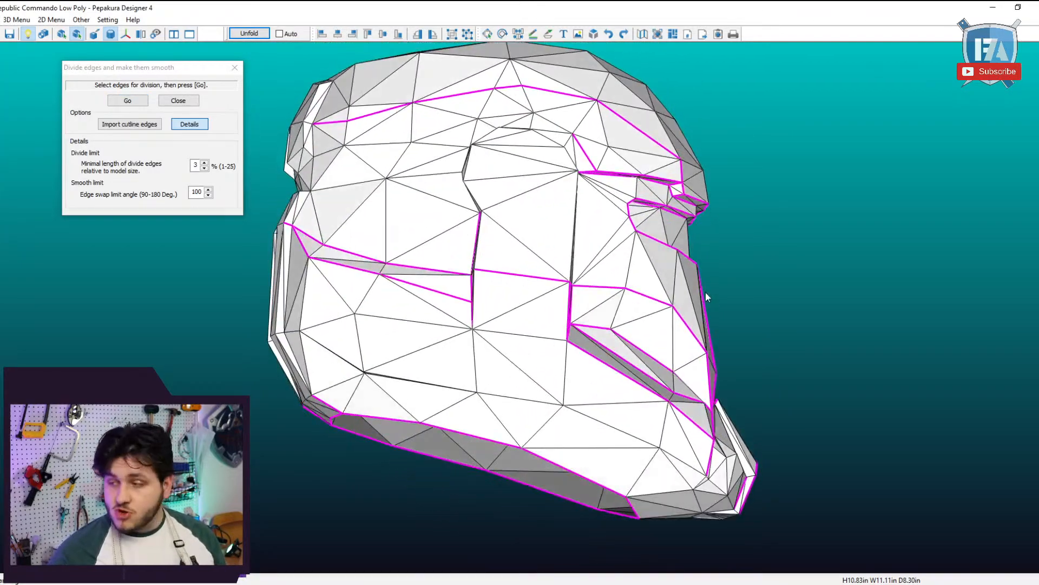
left_click(127, 101)
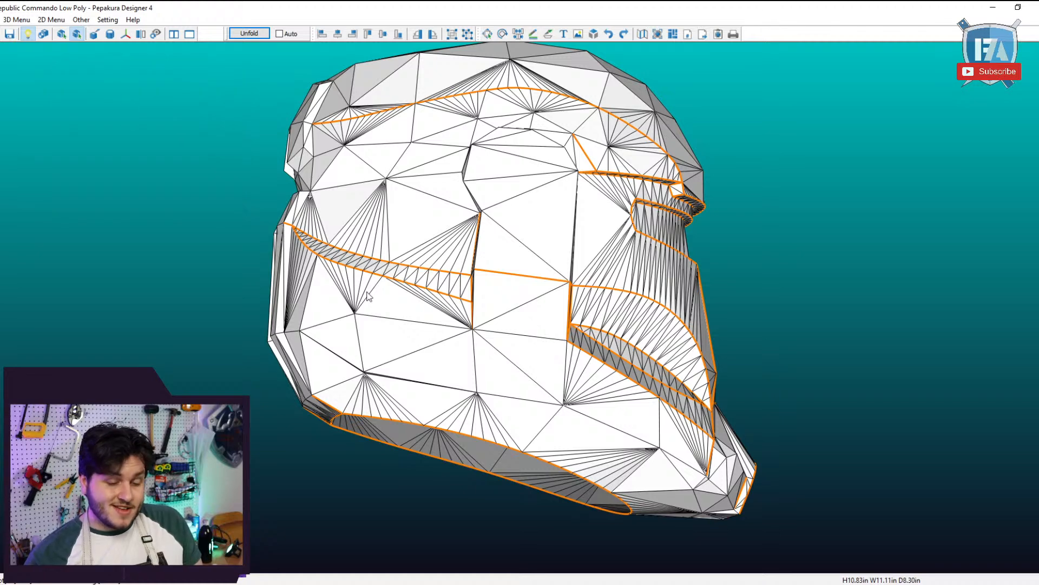
Reset the helmet's cutline edges and reopen the edge subdivision and smoothing mode.
left_click_drag(370, 297, 353, 278)
left_click(18, 20)
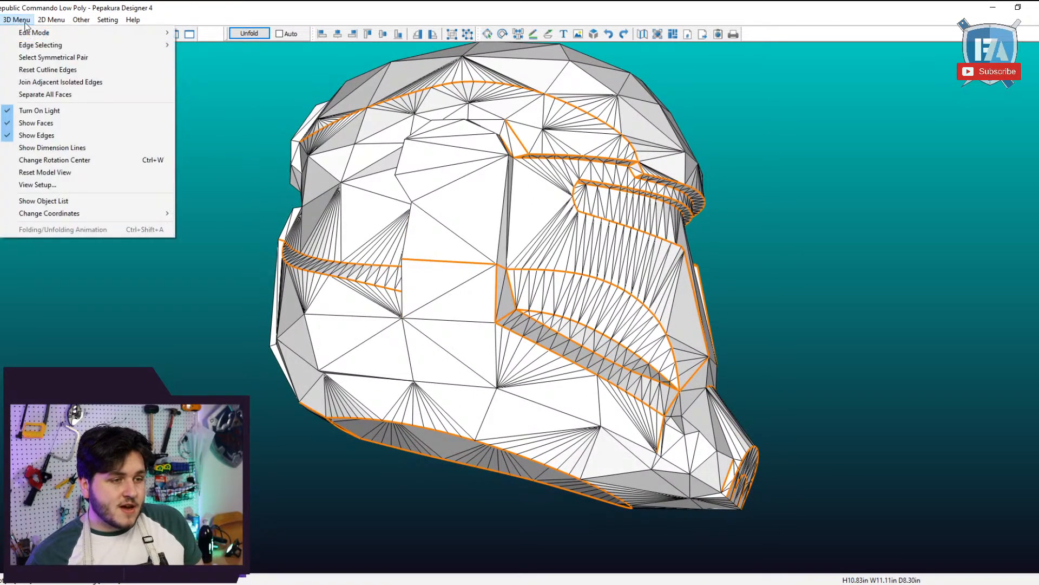
left_click(47, 71)
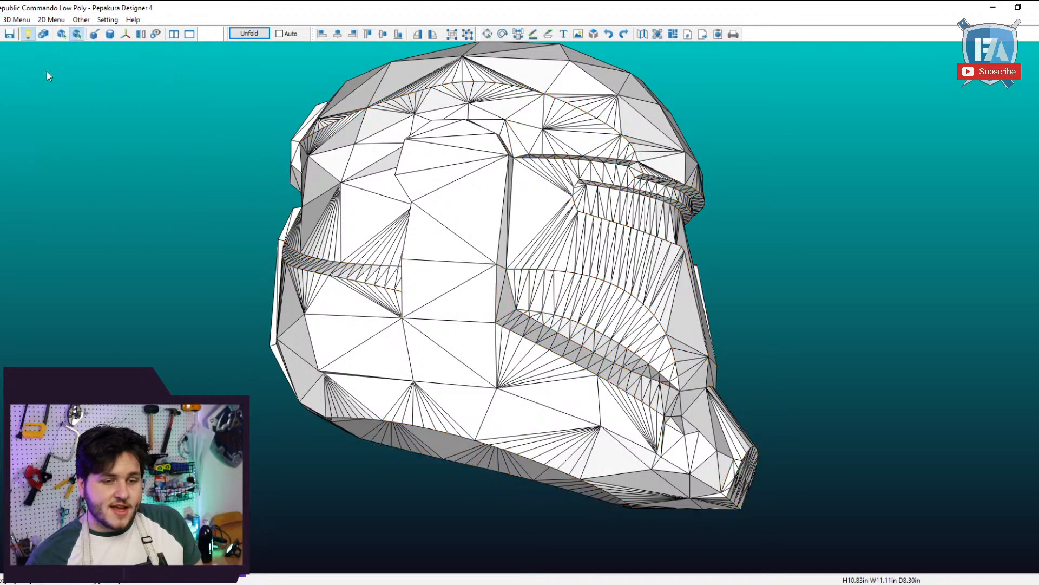
left_click(17, 20)
mouse_move(24, 36)
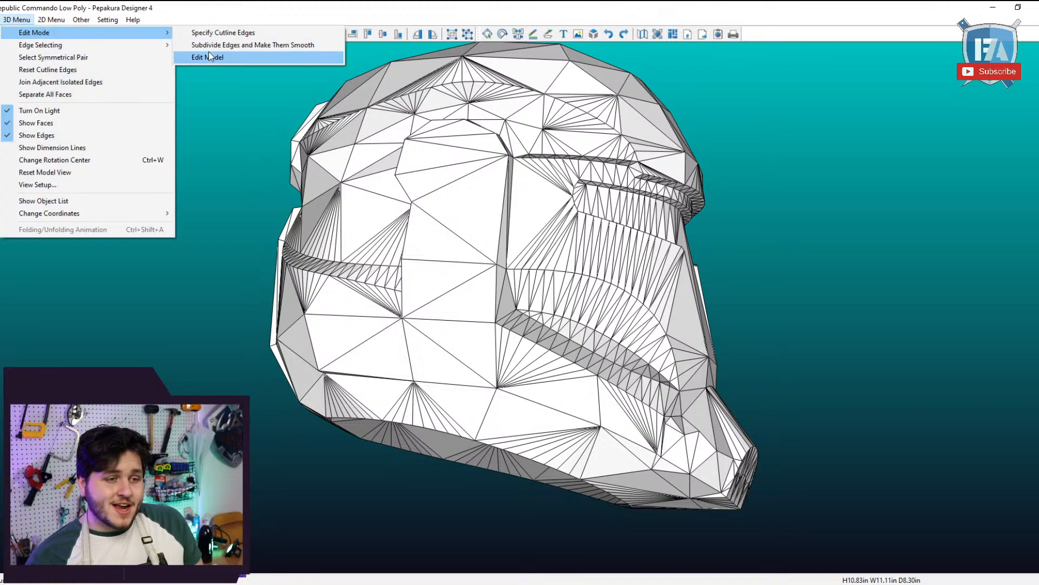
left_click(210, 45)
right_click_drag(417, 319, 504, 426)
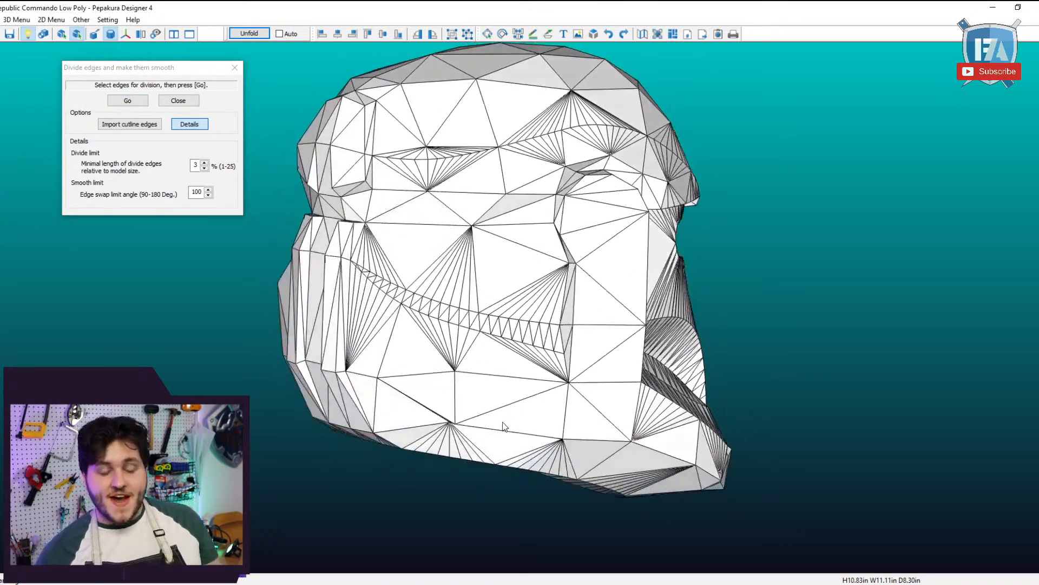
left_click(535, 380)
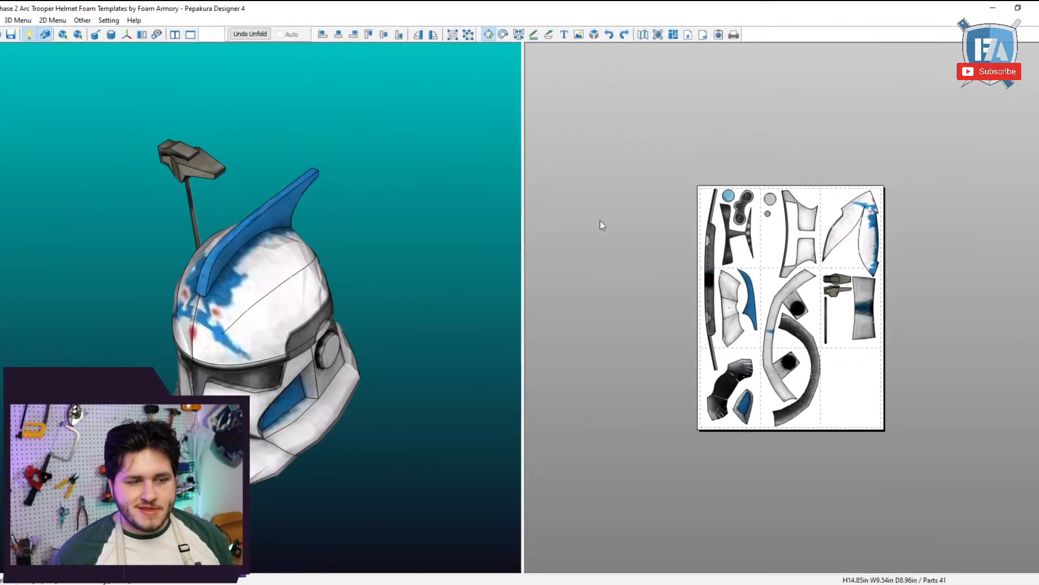
Examine the Phase 2 Arc Trooper helmet model and the pattern sheet of its unfolded foam template.
right_click_drag(255, 362, 318, 333)
scroll(319, 334, "up", 2)
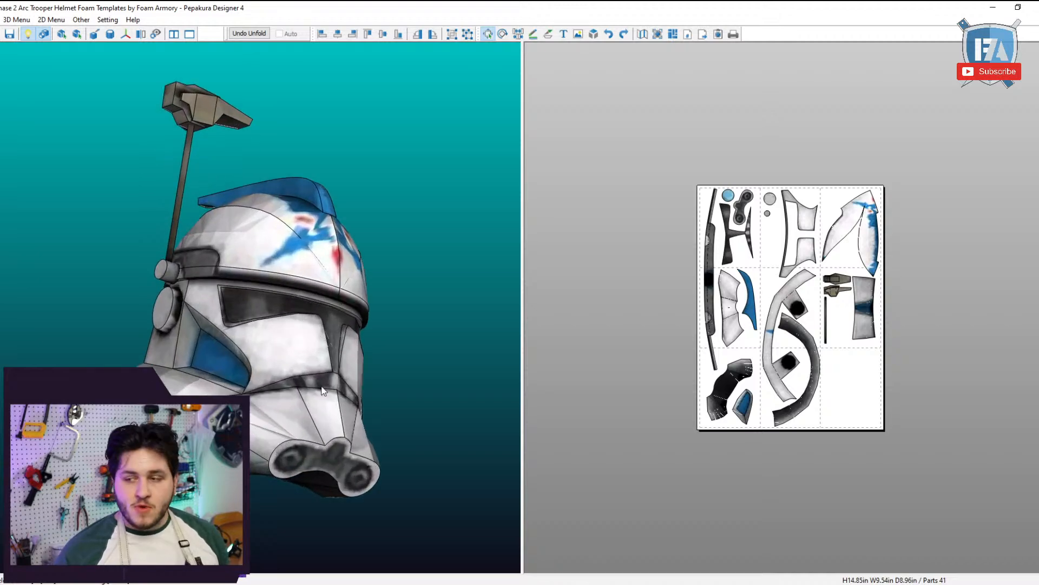
right_click_drag(320, 398, 557, 459)
scroll(301, 398, "up", 2)
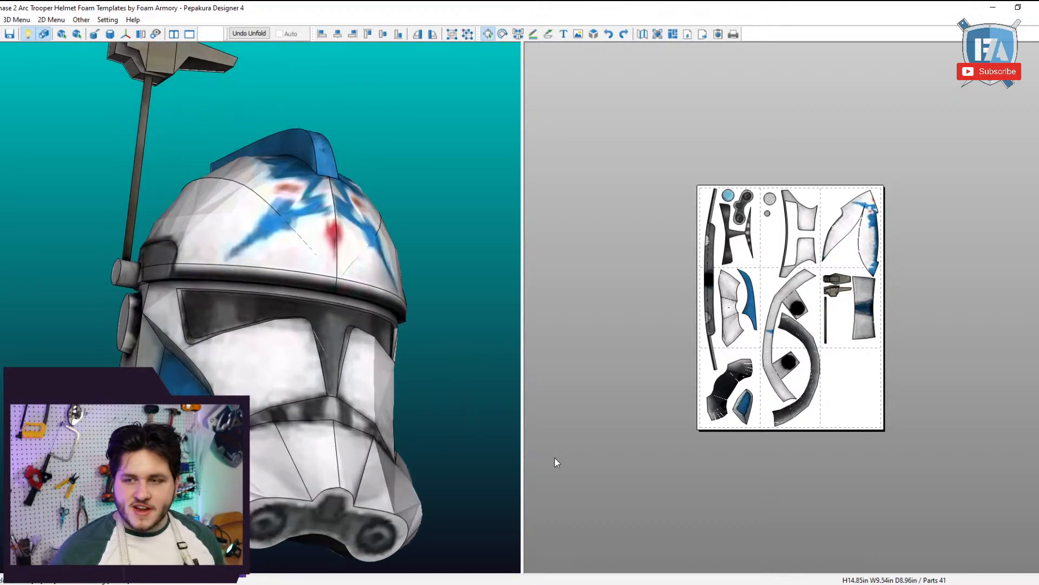
scroll(556, 458, "down", 2)
scroll(460, 448, "up", 3)
scroll(461, 448, "down", 4)
scroll(700, 420, "down", 2)
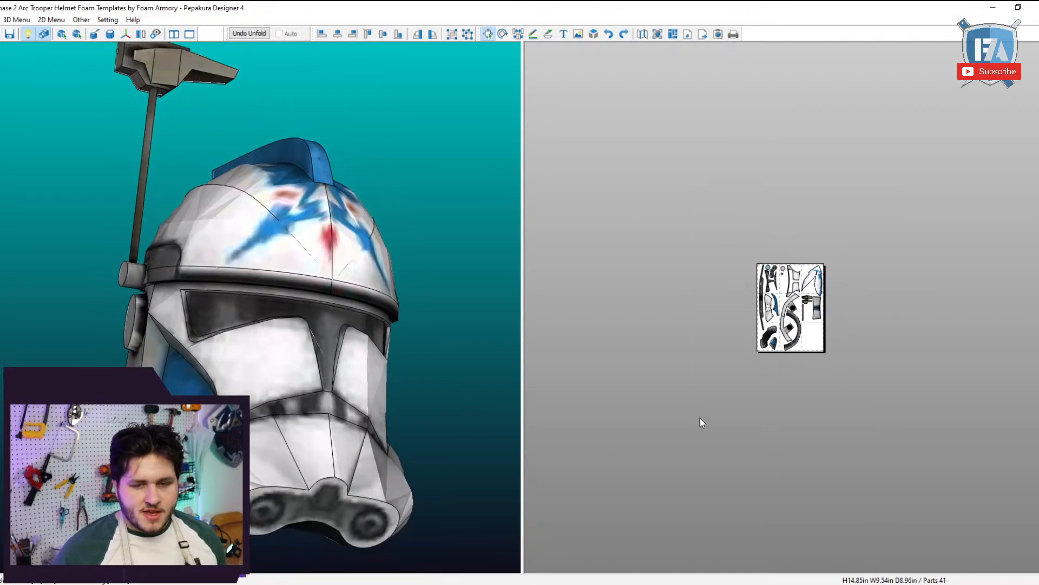
scroll(721, 414, "up", 8)
scroll(722, 416, "up", 2)
scroll(720, 413, "down", 2)
scroll(704, 427, "up", 2)
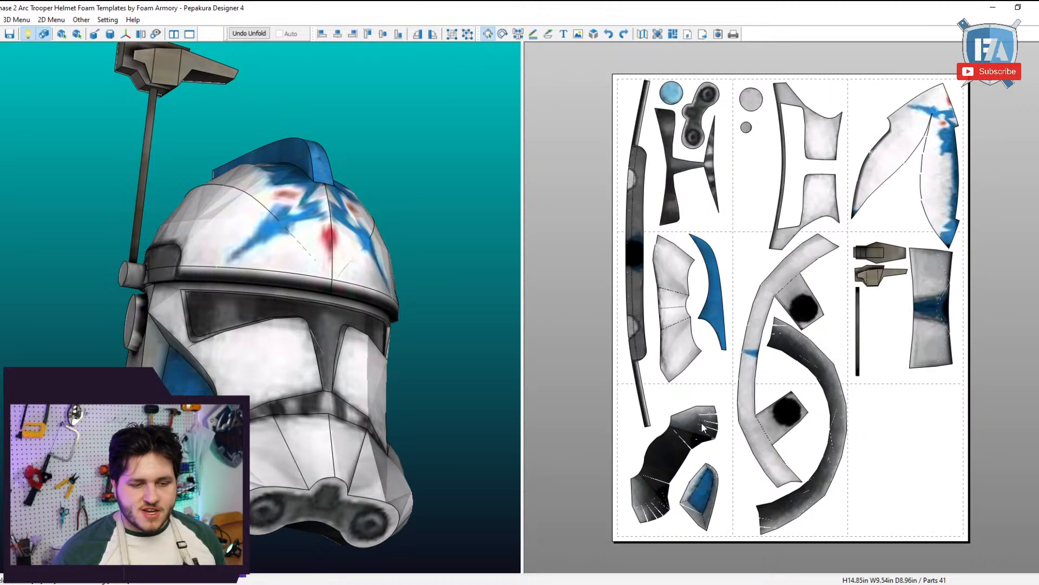
Select the dome piece on the Arc Trooper helmet to locate its pattern part, and examine the helmet's seams from several angles.
right_click_drag(412, 465, 374, 458)
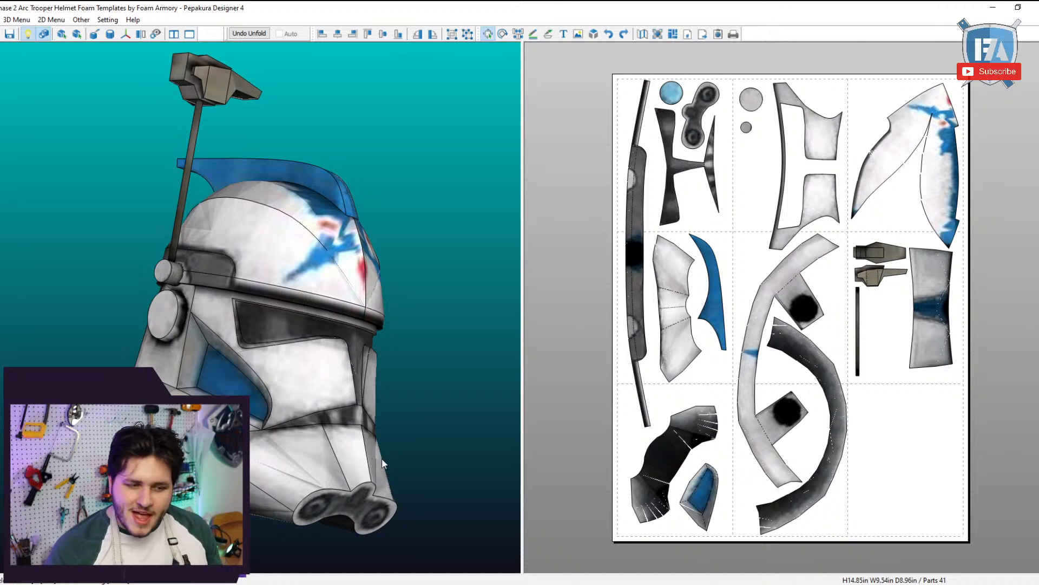
scroll(325, 387, "up", 5)
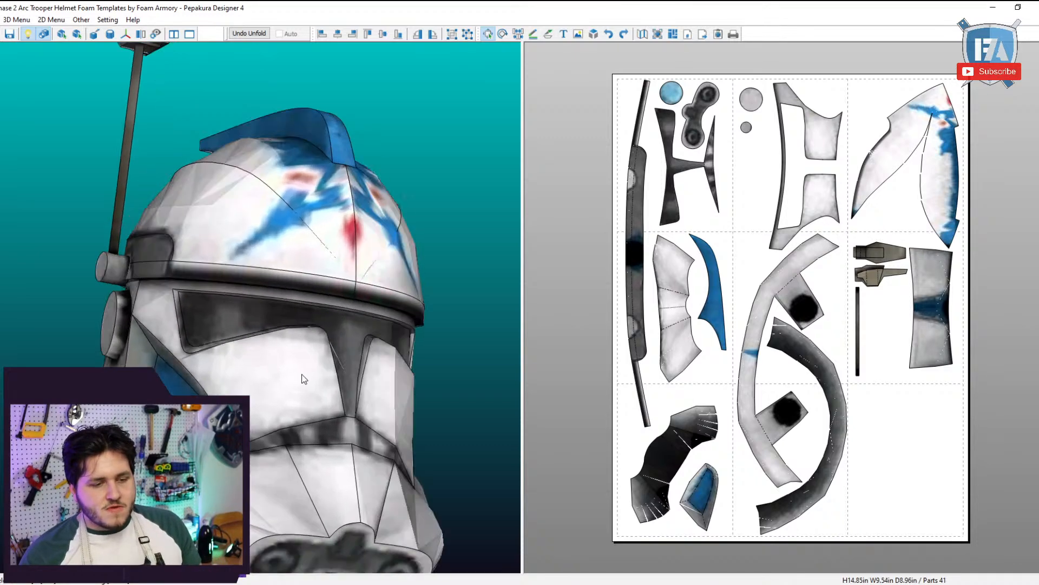
right_click_drag(304, 379, 248, 362)
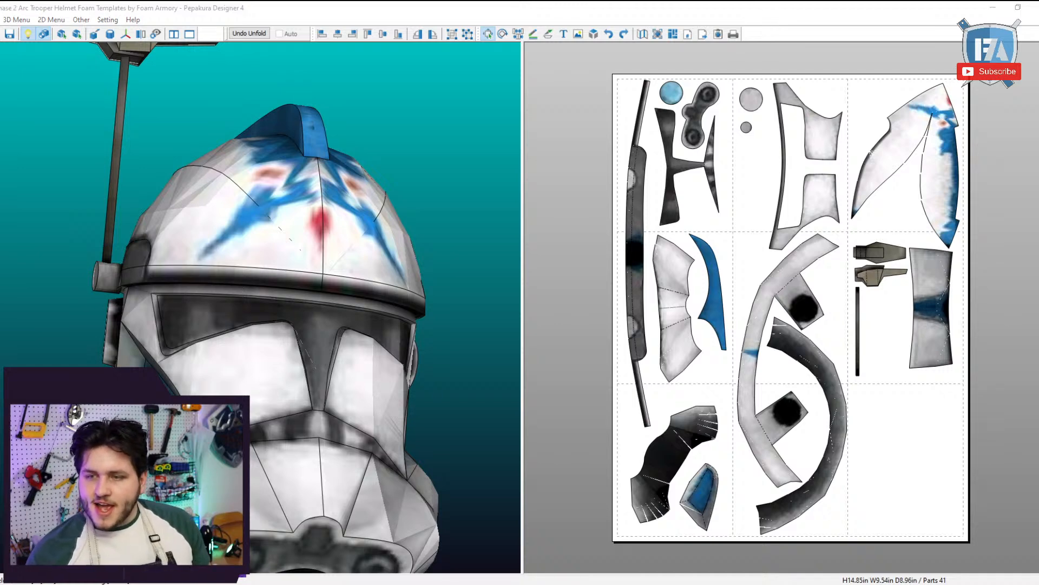
right_click_drag(460, 346, 284, 219)
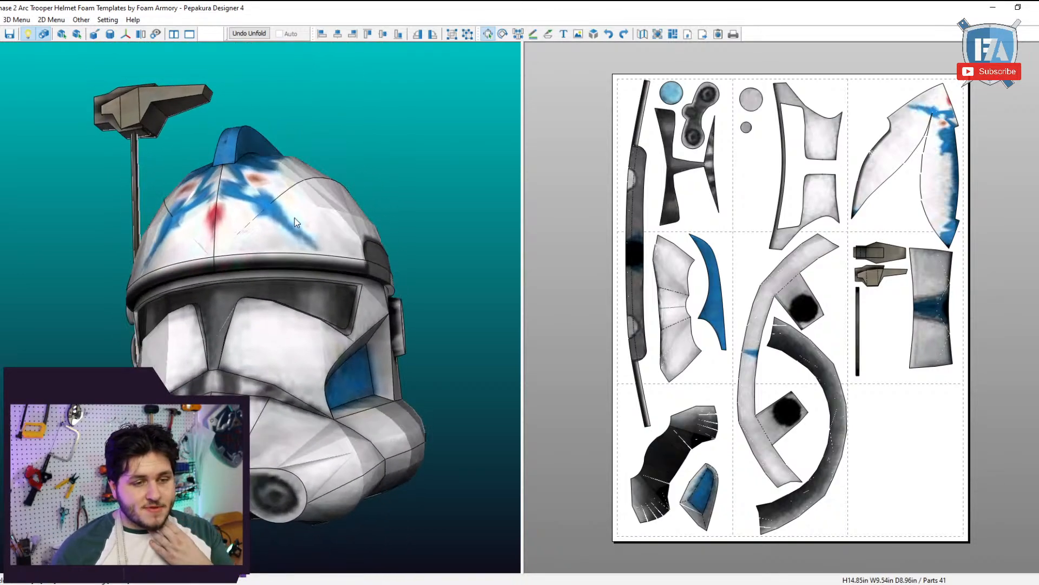
left_click(301, 228)
right_click_drag(459, 252, 422, 393)
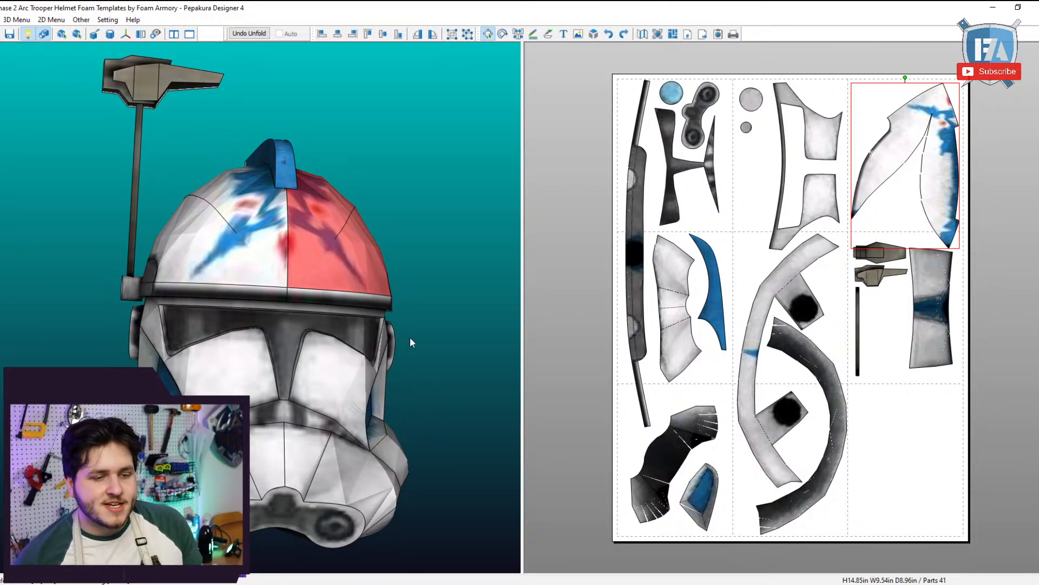
mouse_move(411, 337)
right_mouse_down()
mouse_move(381, 324)
mouse_move(342, 367)
mouse_move(386, 345)
mouse_move(324, 305)
mouse_move(408, 302)
mouse_move(416, 321)
right_mouse_up()
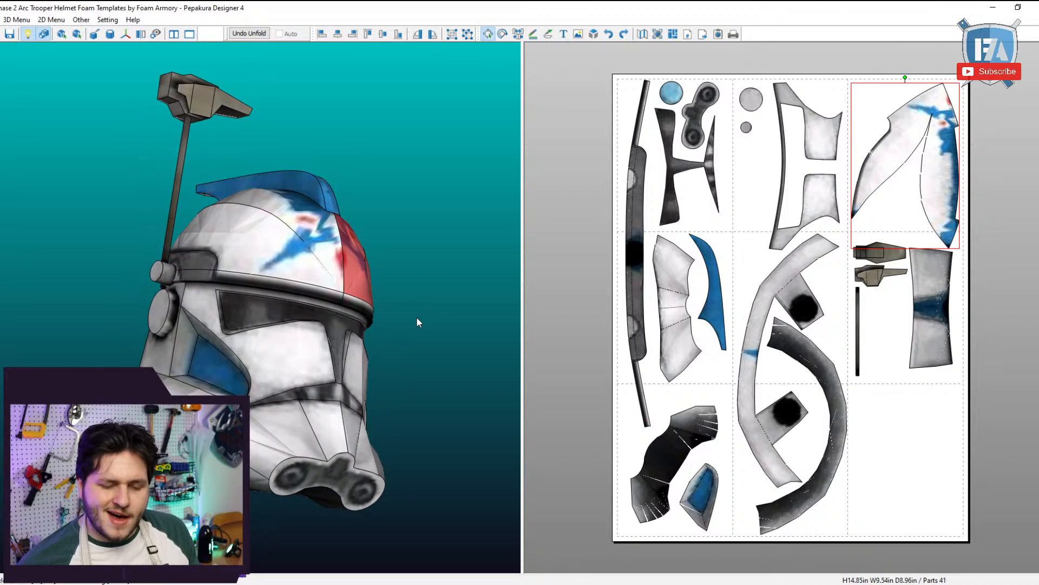
right_click_drag(283, 444, 232, 382)
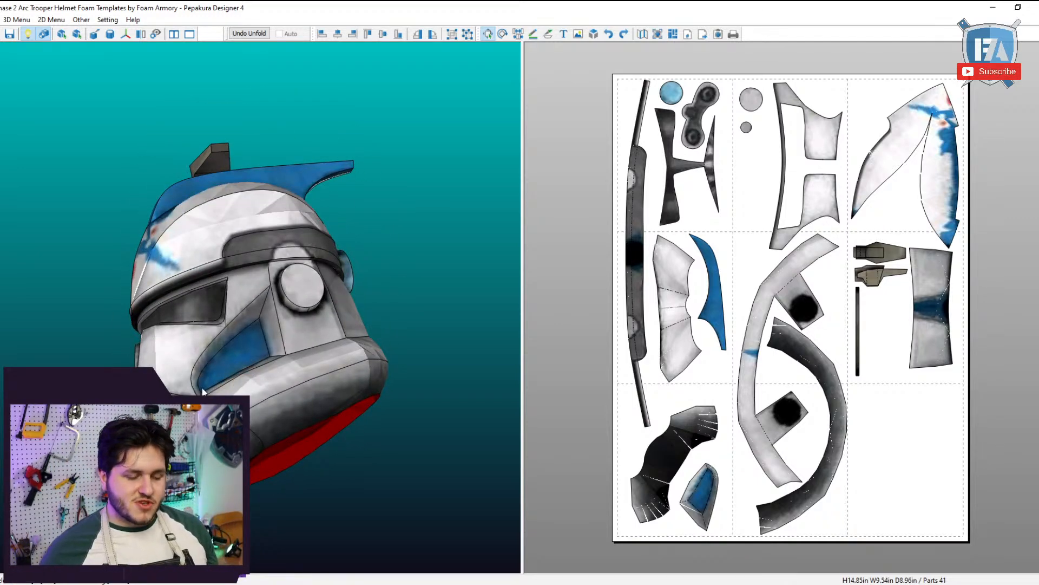
right_click_drag(330, 275, 399, 337)
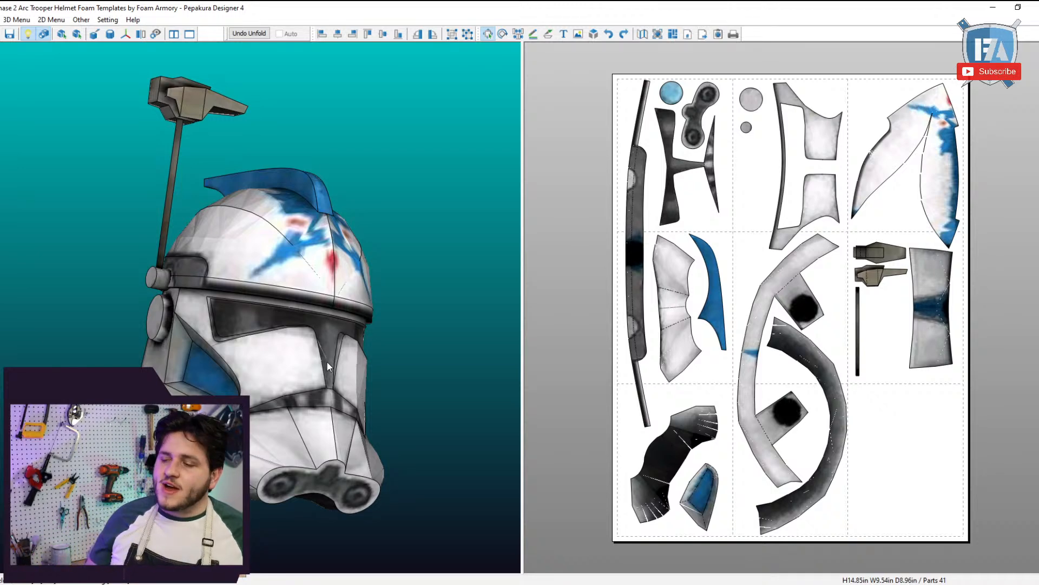
left_click_drag(327, 361, 394, 435)
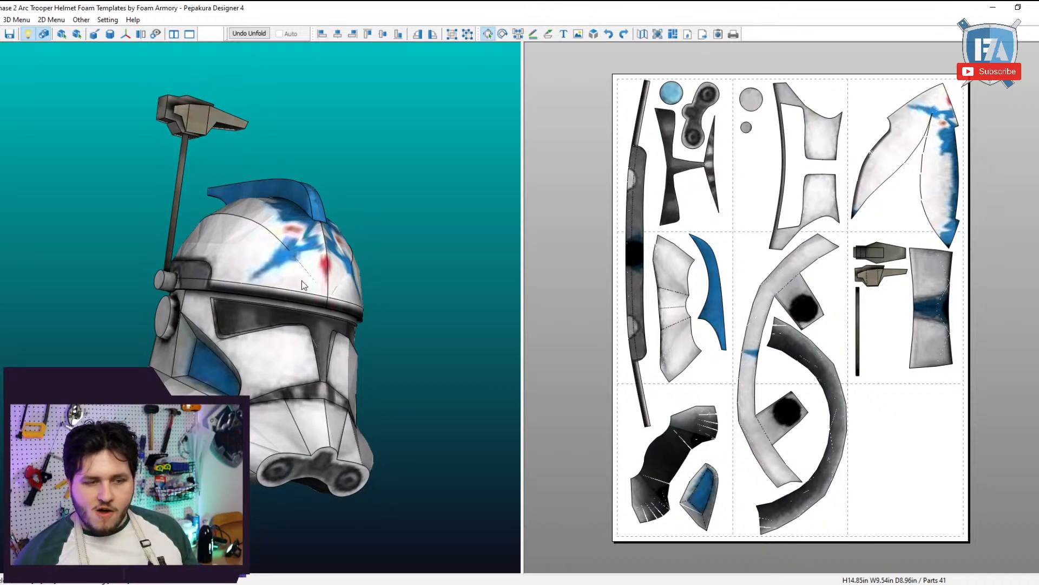
Return to the Republic Commando Low Poly helmet, undo the last edit, and view the alternate foam template's textured helmet.
left_click(433, 583)
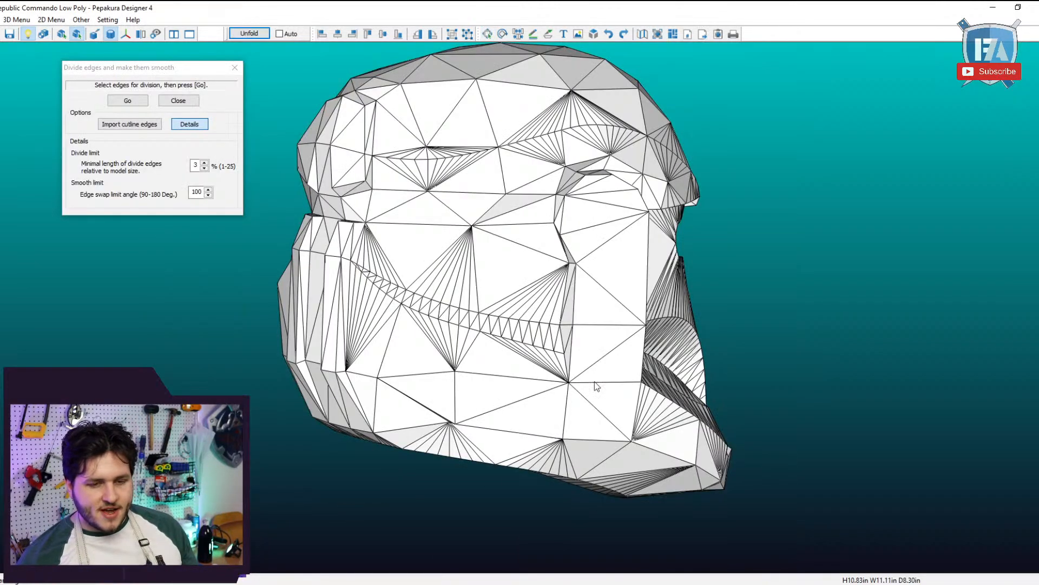
left_click_drag(597, 388, 416, 358)
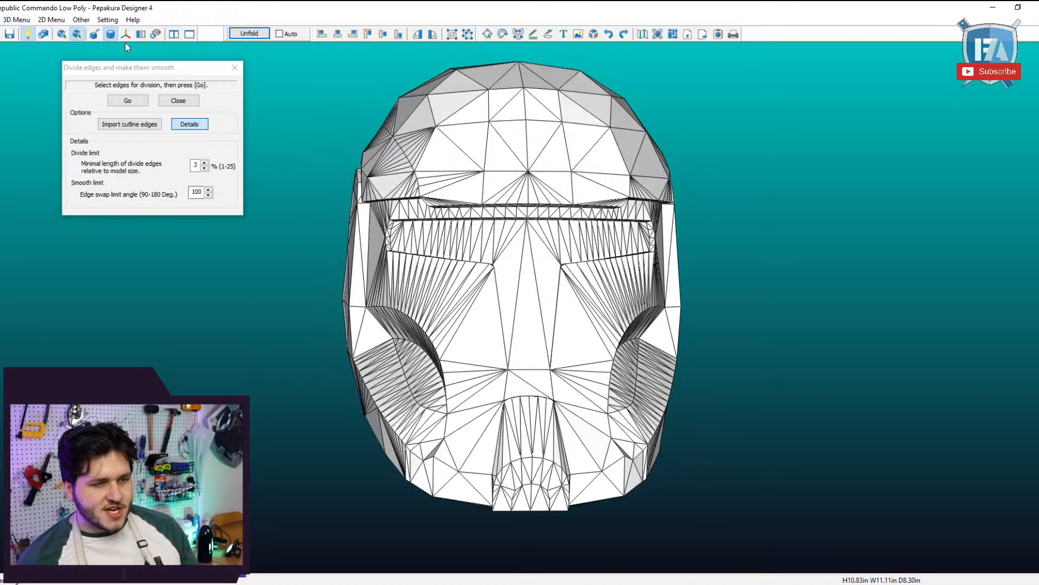
left_click(609, 34)
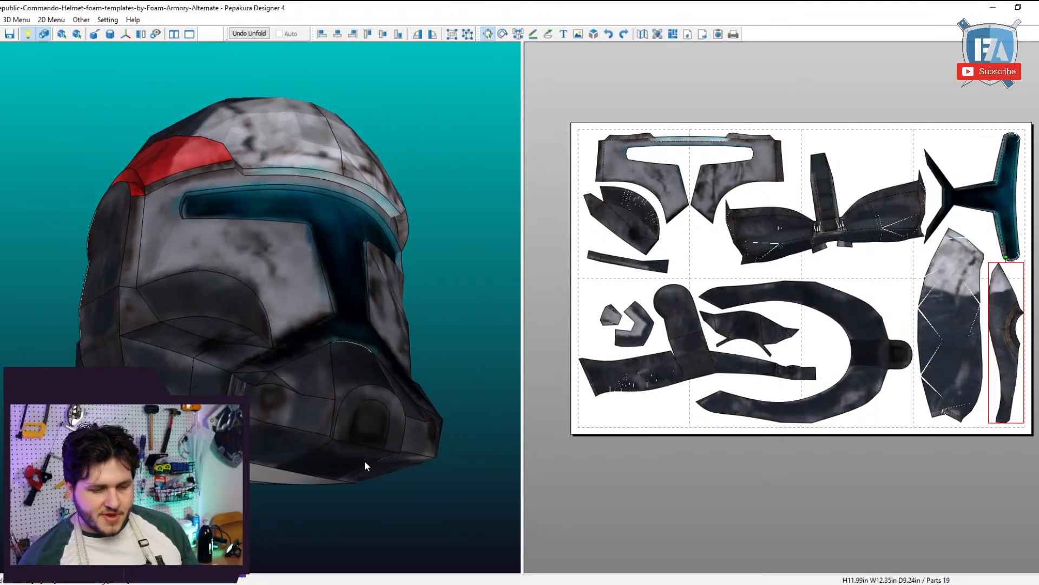
left_click_drag(365, 460, 401, 473)
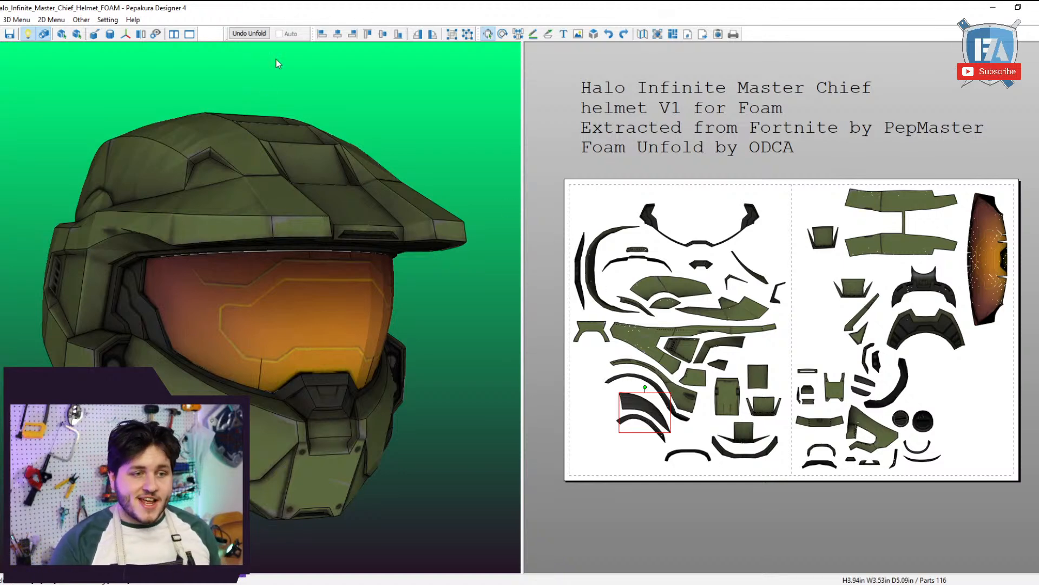
Undo the Halo Infinite Master Chief helmet's unfolding with saving text objects and applying open edge info both turned off.
left_click(265, 33)
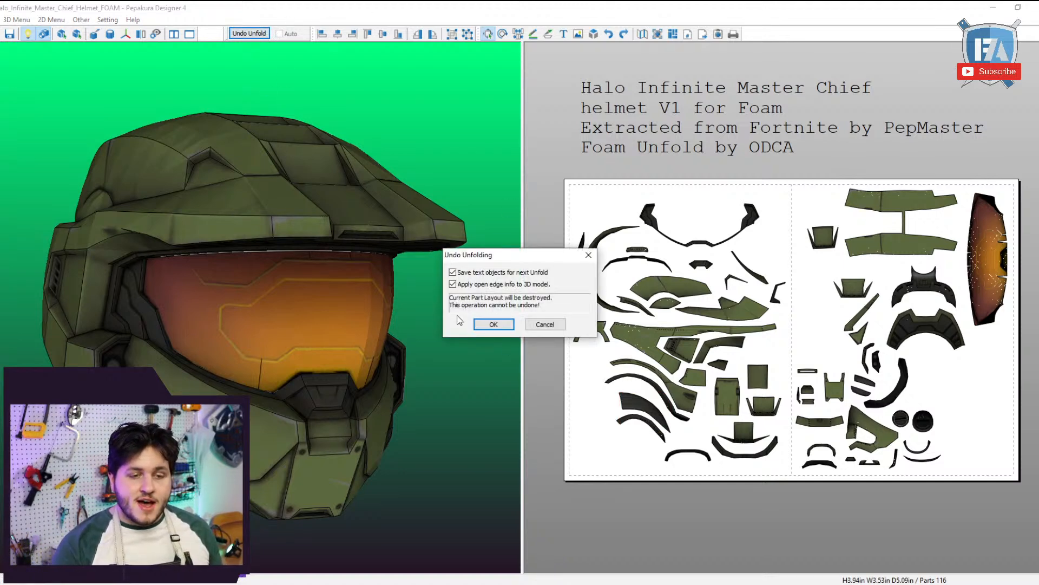
left_click(464, 285)
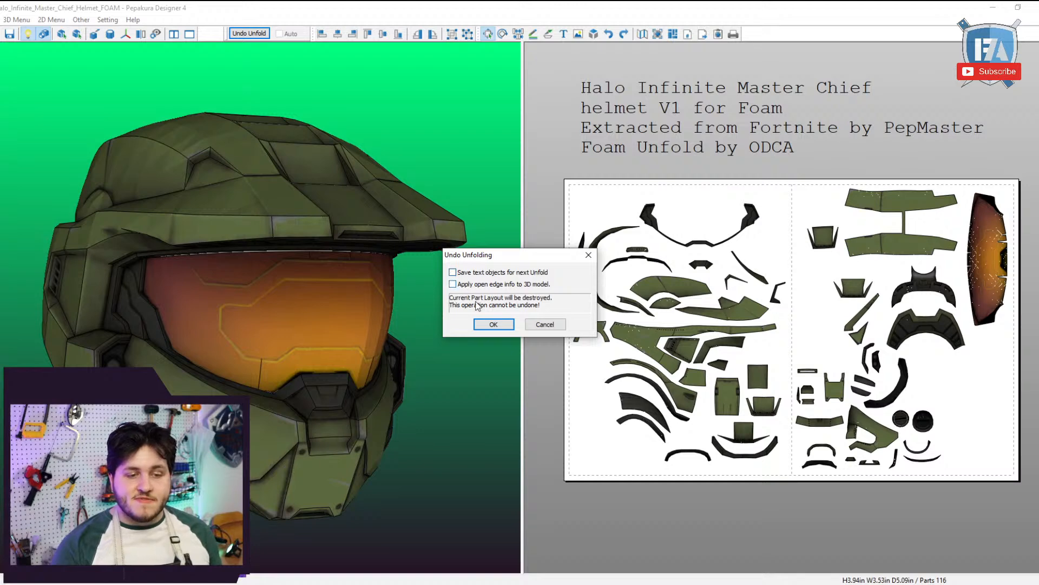
left_click(493, 324)
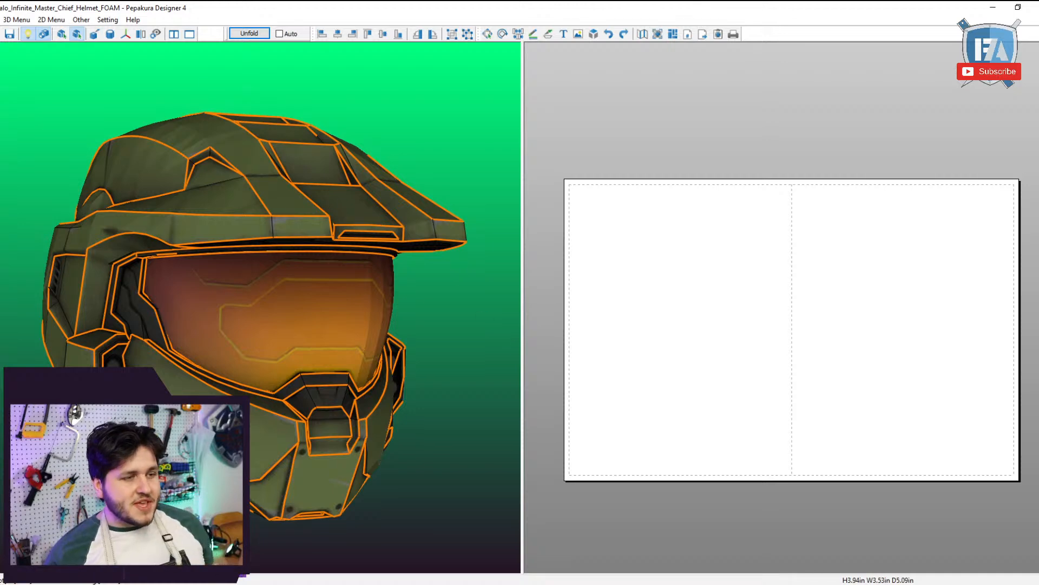
Check the Author and Comment fields in the file's author information, and close it without entering anything.
left_click(1, 19)
left_click(27, 111)
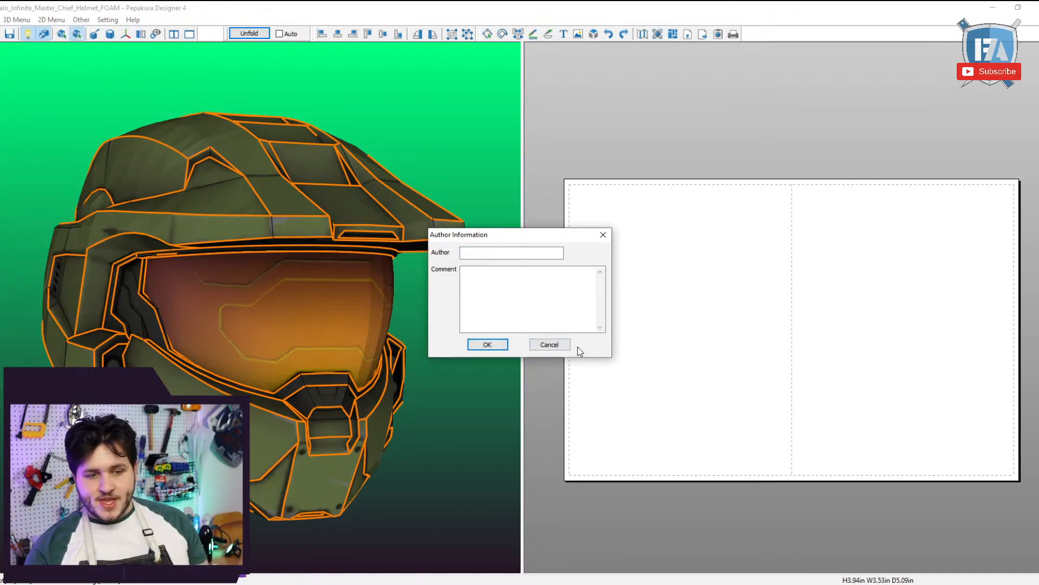
left_click(550, 344)
left_click(1, 20)
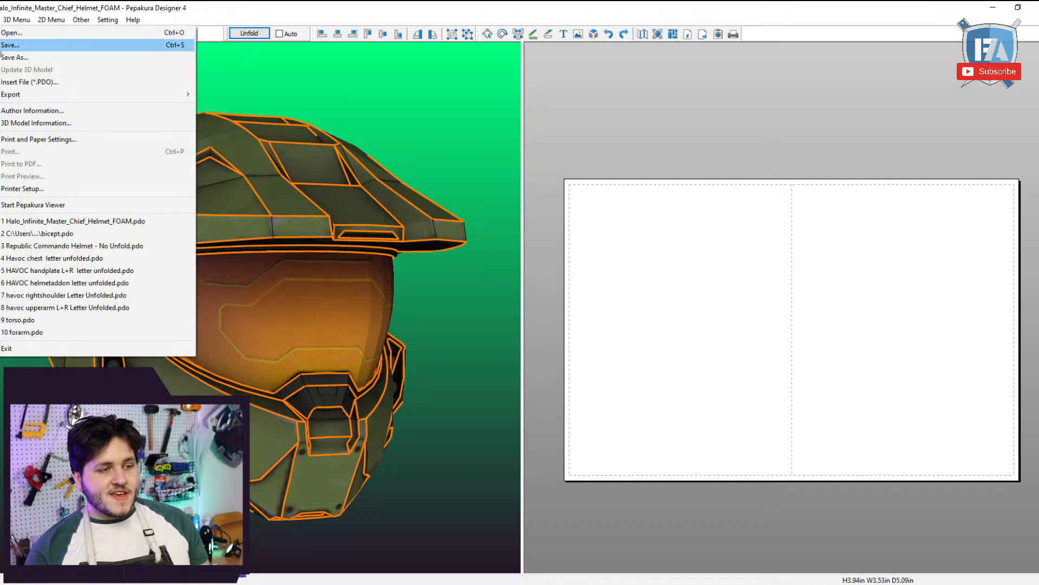
left_click(18, 111)
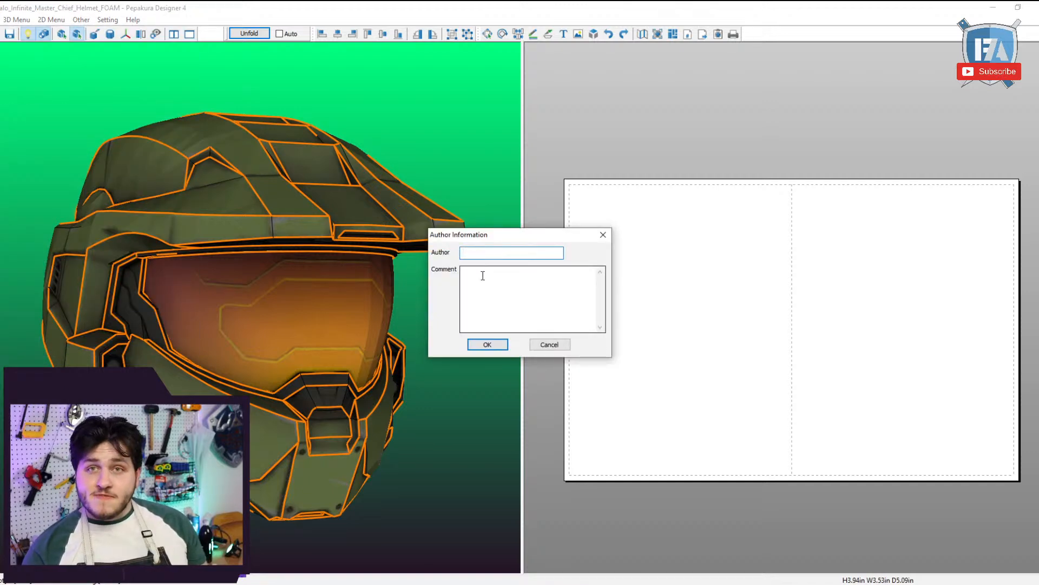
left_click(475, 280)
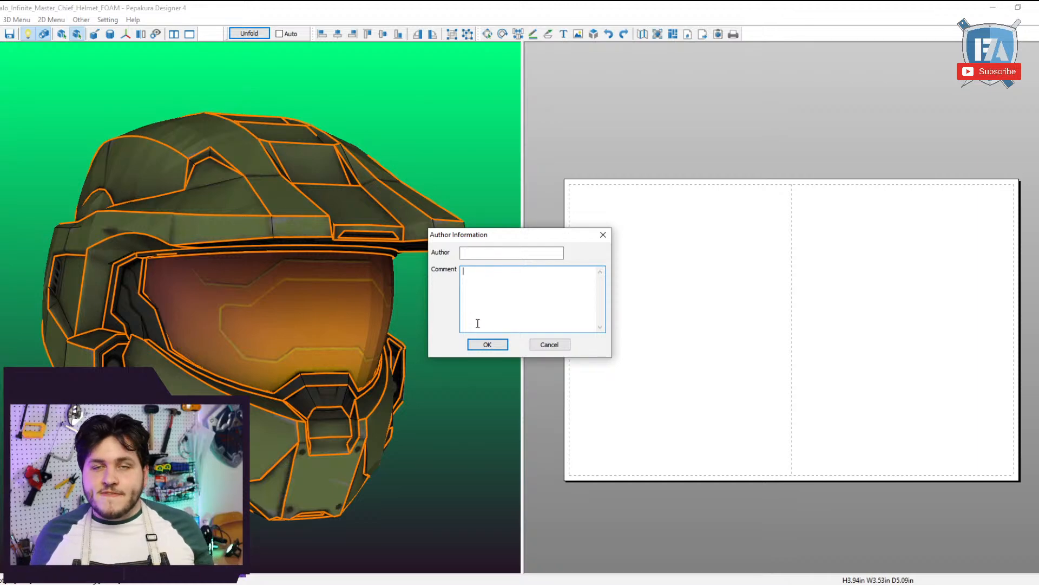
left_click(549, 344)
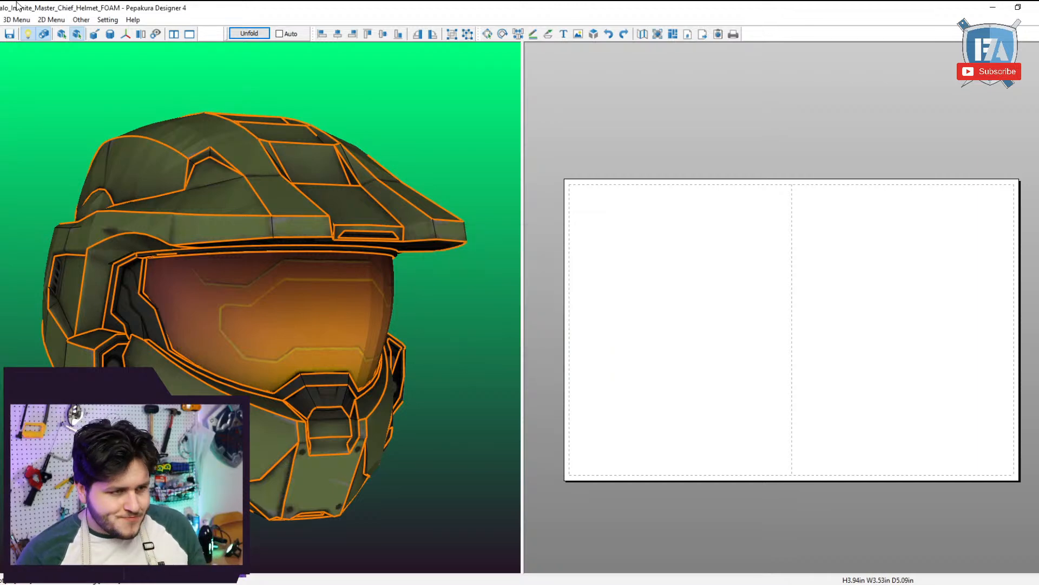
Reopen the recent file Halo_Infinite_Master_Chief_Helmet_FOAM.pdo and view its unfolded pattern sheet.
left_click(2, 20)
left_click(35, 222)
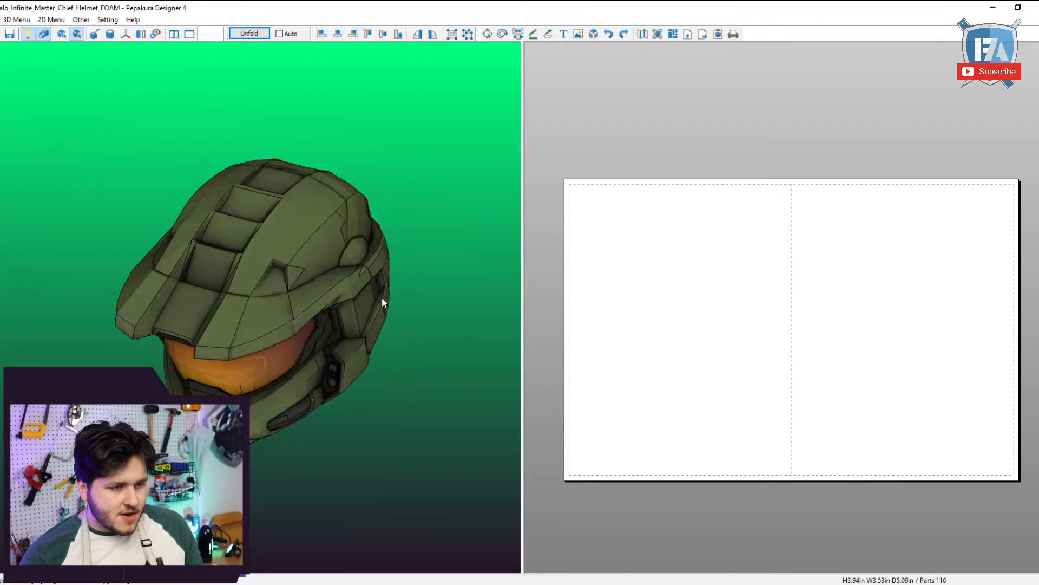
left_click_drag(392, 388, 414, 421)
middle_click_drag(667, 211, 670, 291)
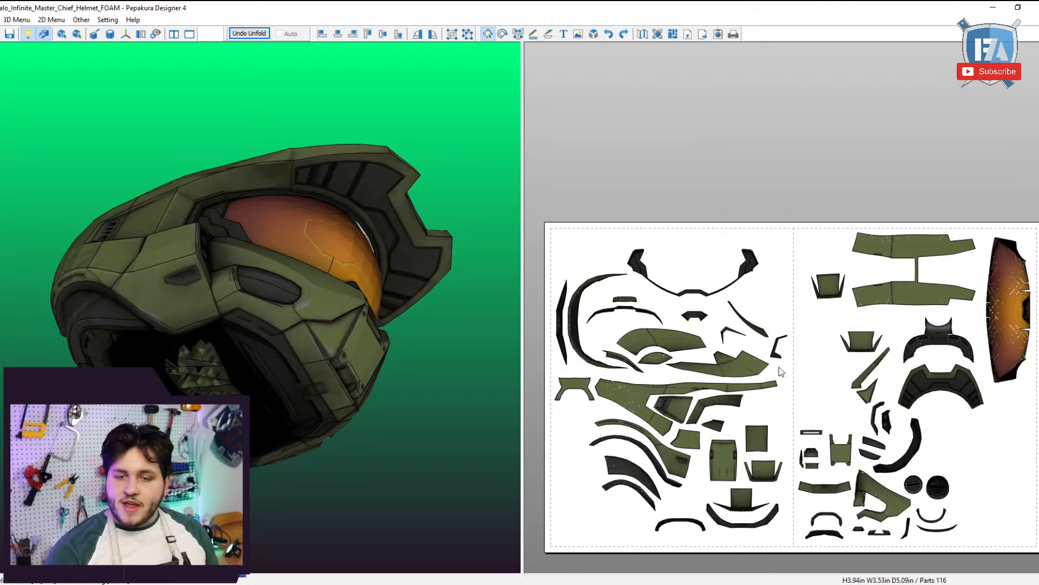
scroll(778, 366, "up", 3)
scroll(807, 457, "down", 3)
middle_click_drag(794, 483, 791, 411)
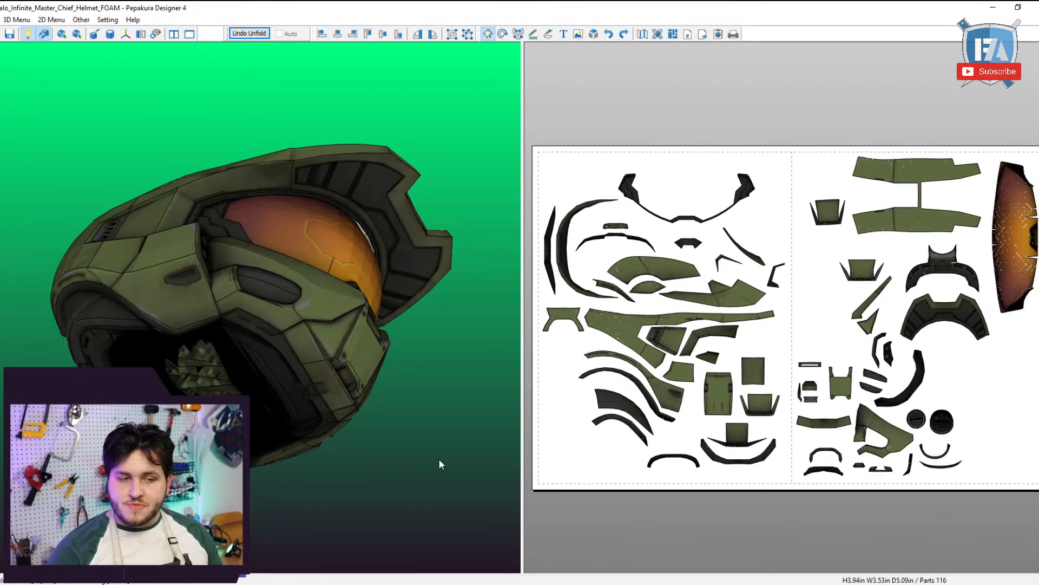
Examine the Master Chief helmet from the front and back alongside the layout of its foam pattern parts.
right_click_drag(439, 460, 436, 533)
scroll(433, 488, "up", 1)
scroll(433, 487, "down", 1)
right_click_drag(433, 488, 433, 439)
right_click_drag(328, 435, 364, 440)
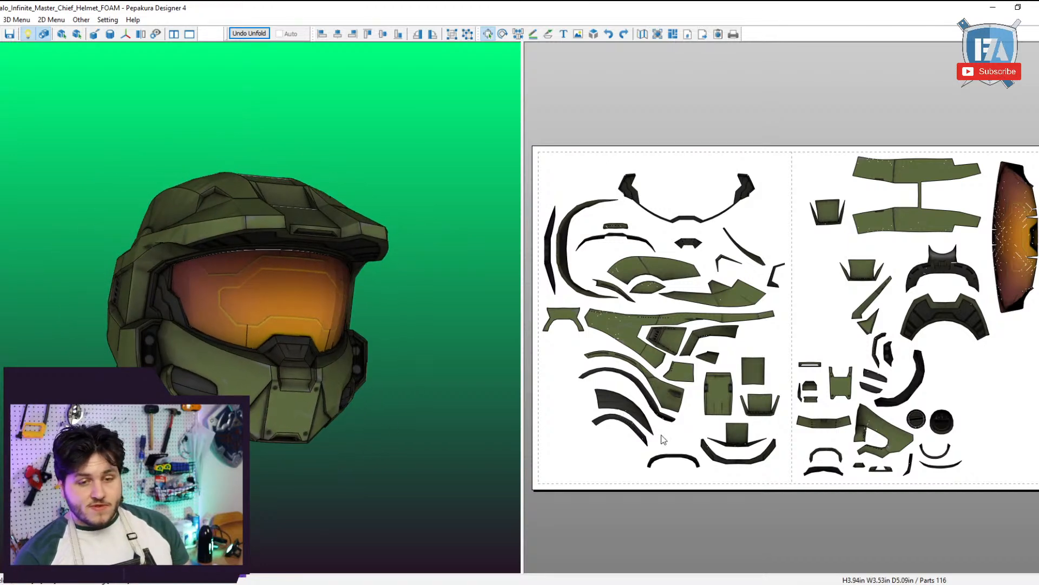
scroll(879, 460, "down", 1)
scroll(986, 395, "up", 2)
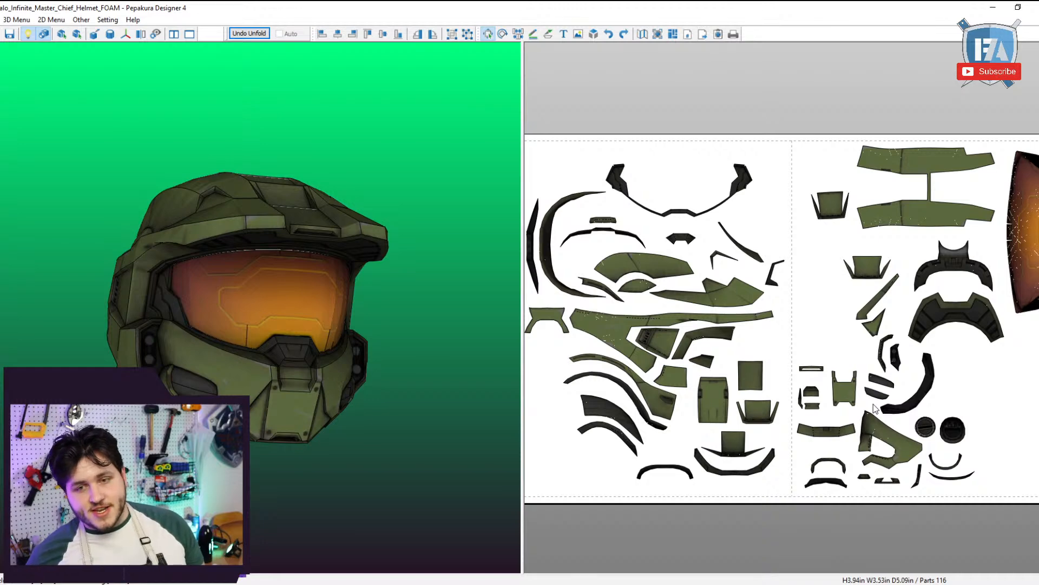
left_click_drag(287, 322, 379, 342)
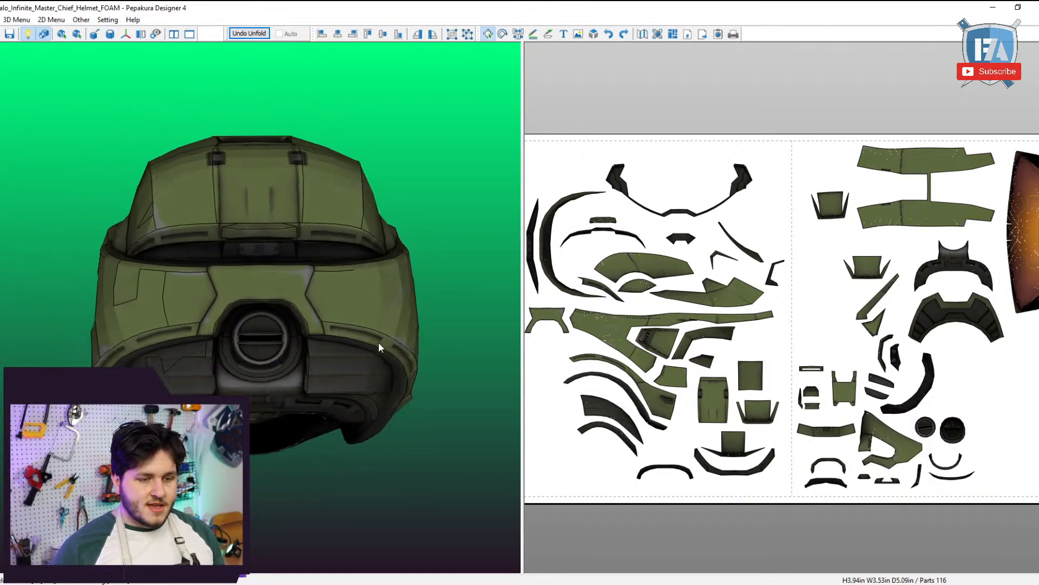
Select the brim underside part on the pattern sheet to locate it on the helmet, and clear the selection.
left_click(946, 314)
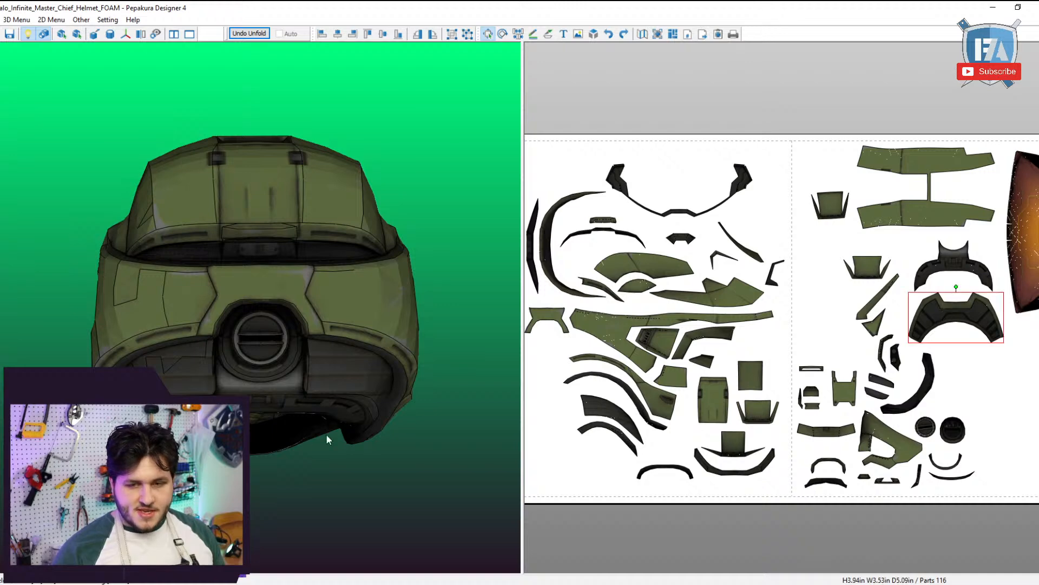
left_click_drag(326, 434, 420, 381)
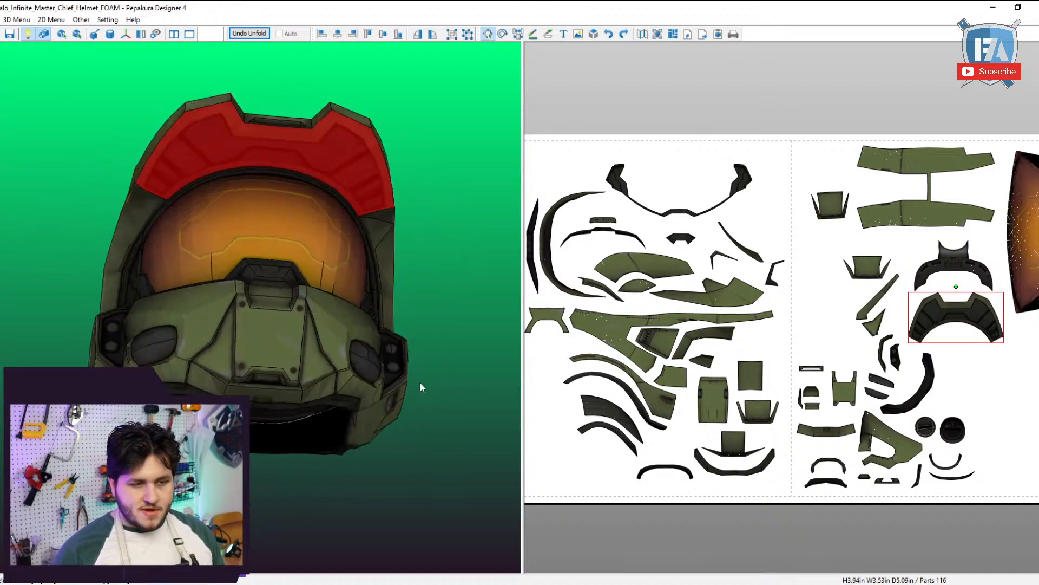
left_click_drag(168, 148, 304, 180)
left_click(420, 281)
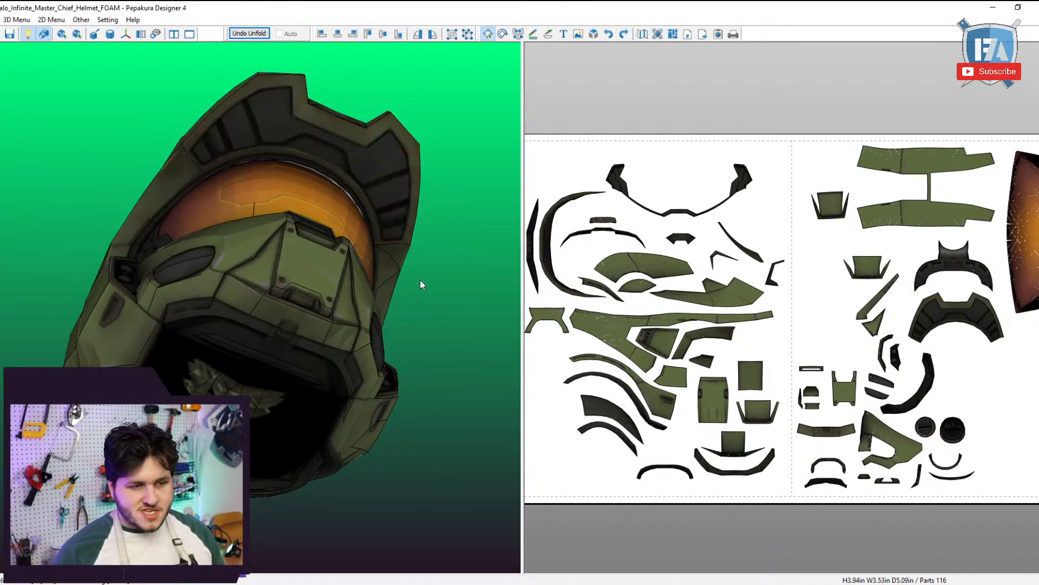
Select the frame piece beside the visor to locate its pattern part and examine where it meets the brim underside.
left_click_drag(210, 213, 208, 246)
left_click(232, 189)
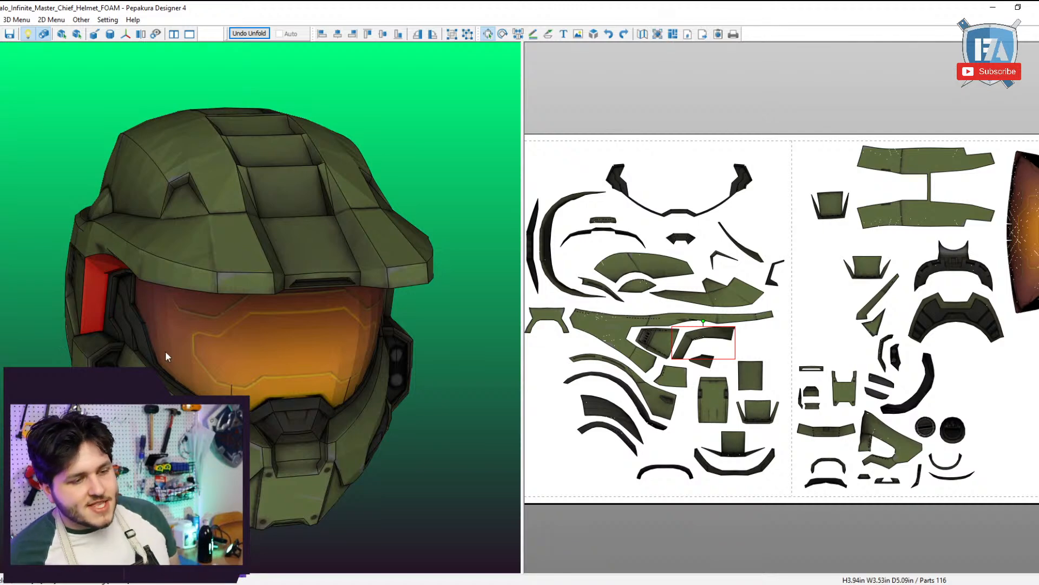
left_click_drag(164, 350, 176, 311)
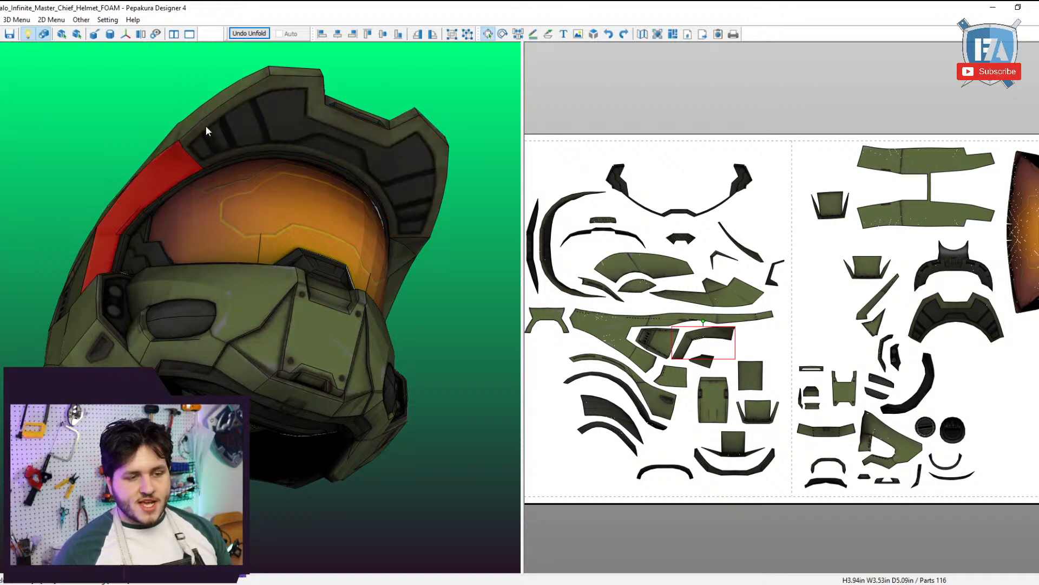
left_click_drag(365, 110, 339, 216)
right_click_drag(339, 217, 332, 161)
Move the brim underside part to the empty area below the layout and join the visor side frame piece to one end.
middle_click_drag(830, 306, 807, 243)
left_click_drag(918, 258, 788, 526)
middle_click_drag(785, 498, 700, 236)
scroll(768, 479, "up", 3)
key("ctrl+n")
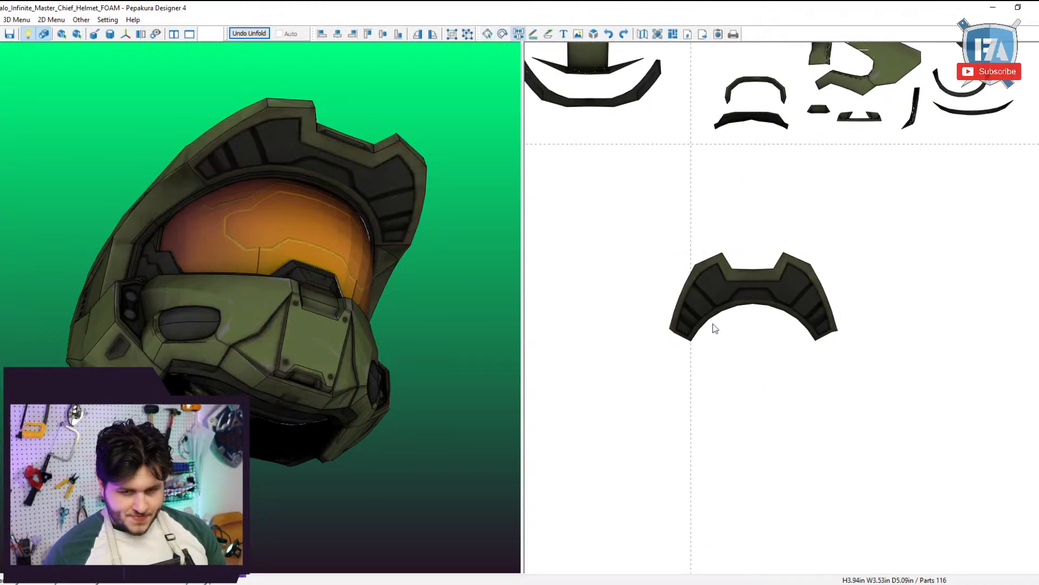
left_click(679, 338)
key("Escape")
Try to join a neighbouring frame piece to the opposite end of the brim underside part.
middle_click_drag(728, 351, 748, 319)
key("ctrl+n")
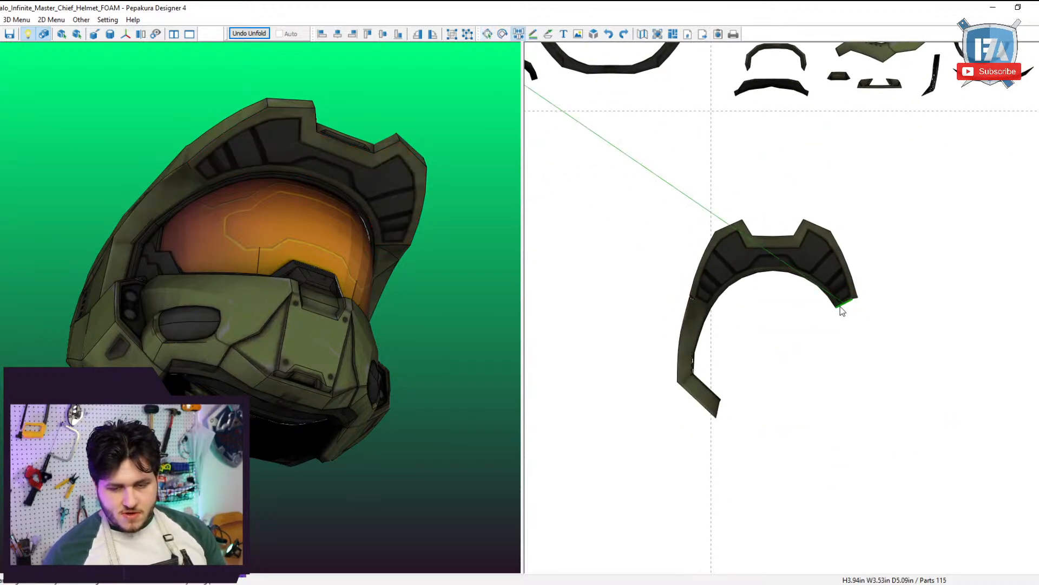
left_click(840, 309)
key("Escape")
scroll(821, 364, "up", 3)
key("ctrl+z")
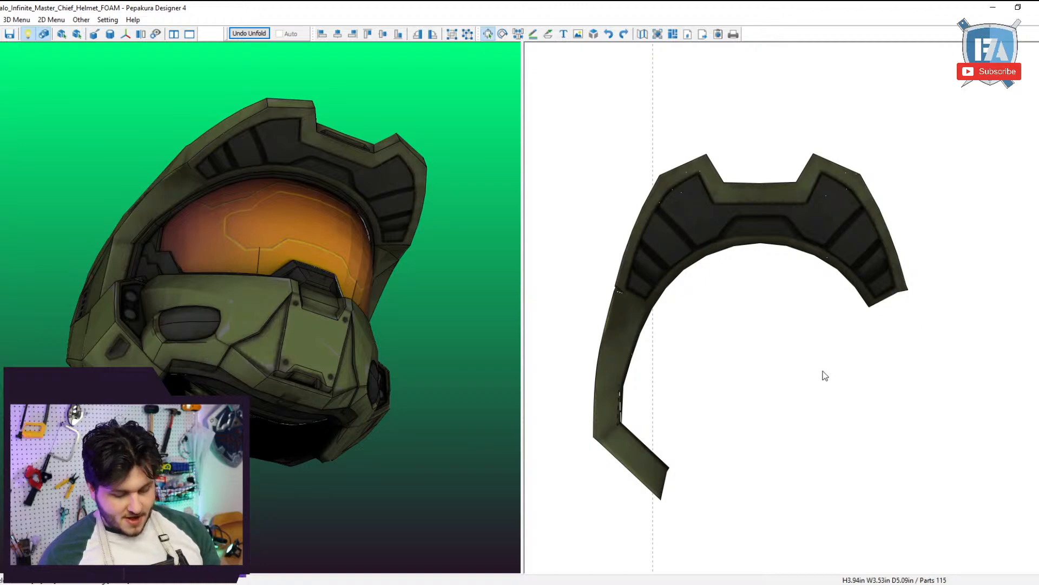
Undo the join and the move of the brim underside part, and return to the full pattern layout.
left_click_drag(420, 341, 392, 300)
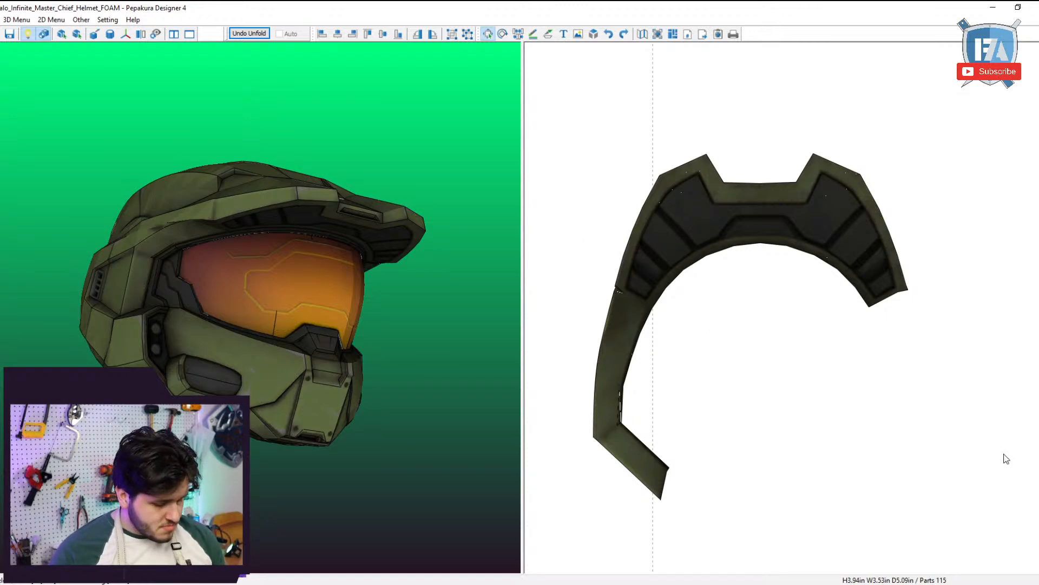
key("ctrl+z")
key("ctrl+z")
scroll(898, 446, "down", 3)
scroll(843, 374, "down", 2)
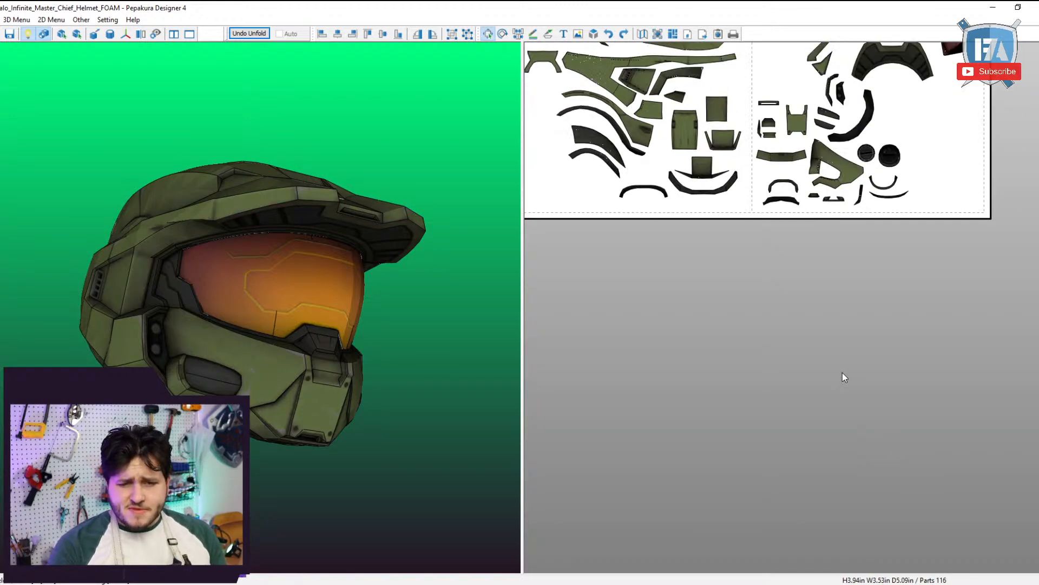
scroll(842, 372, "down", 2)
scroll(836, 381, "up", 2)
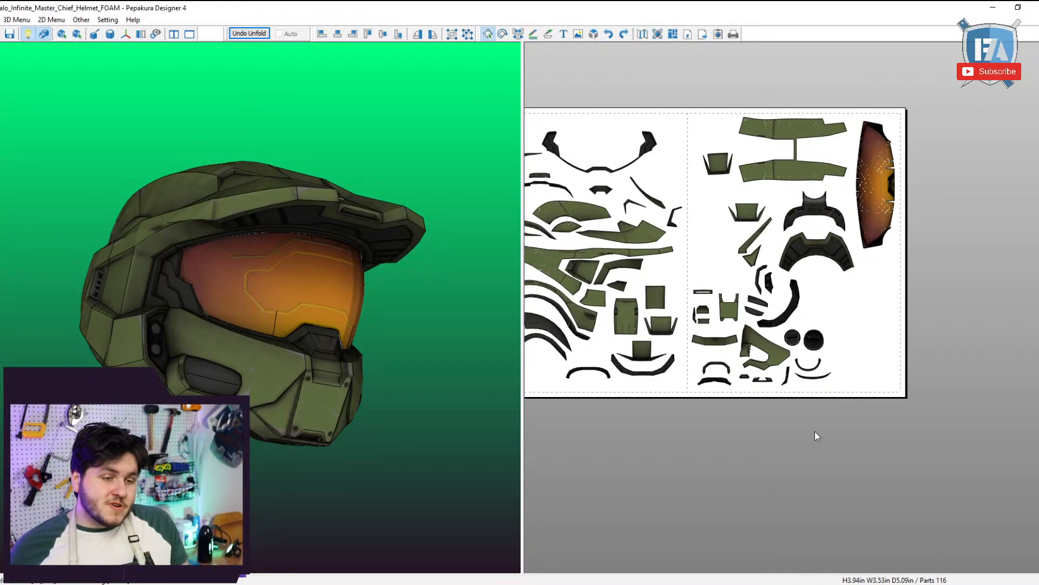
Move the brim underside part to the empty space beside the round pattern parts, under the visor part.
left_click_drag(493, 293, 236, 299)
scroll(235, 297, "up", 4)
right_click_drag(242, 301, 270, 346)
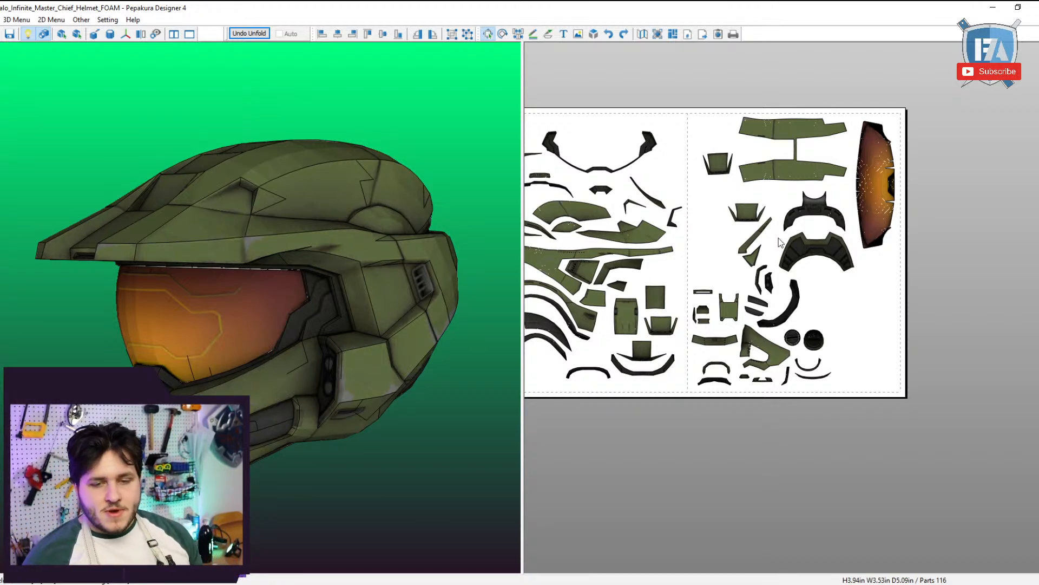
left_click_drag(827, 258, 891, 310)
scroll(899, 342, "up", 3)
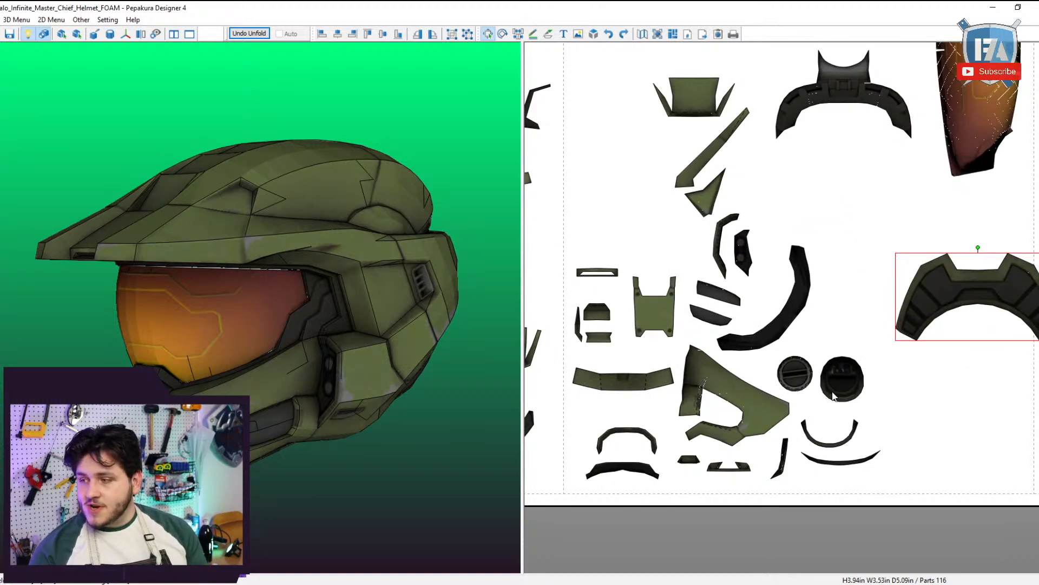
Join the visor side frame piece to one end of the brim underside part and shift the combined part sideways.
left_click_drag(220, 338, 331, 307)
key("ctrl+d")
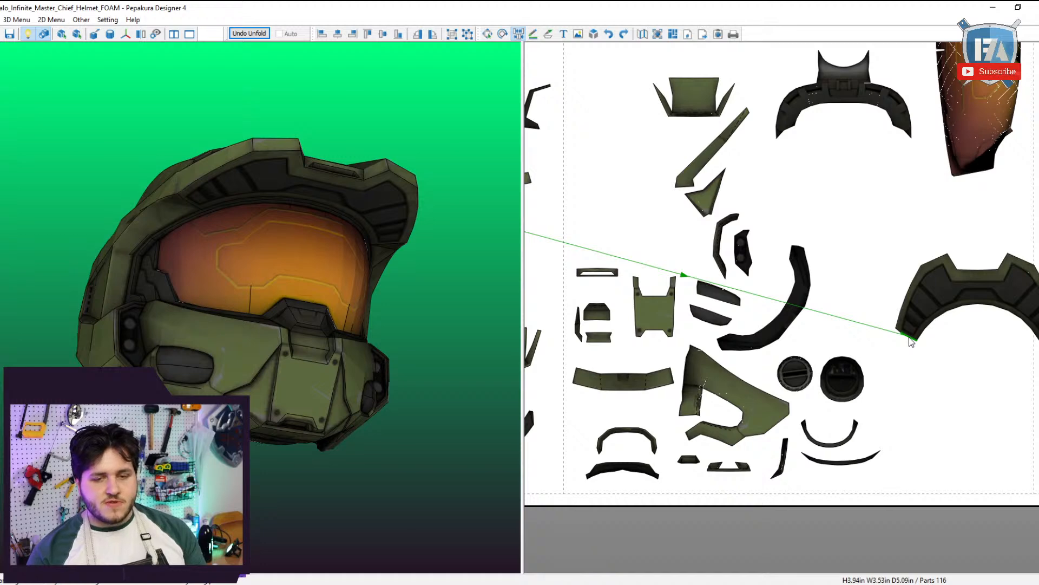
left_click(910, 337)
key("Escape")
left_click_drag(901, 362, 945, 345)
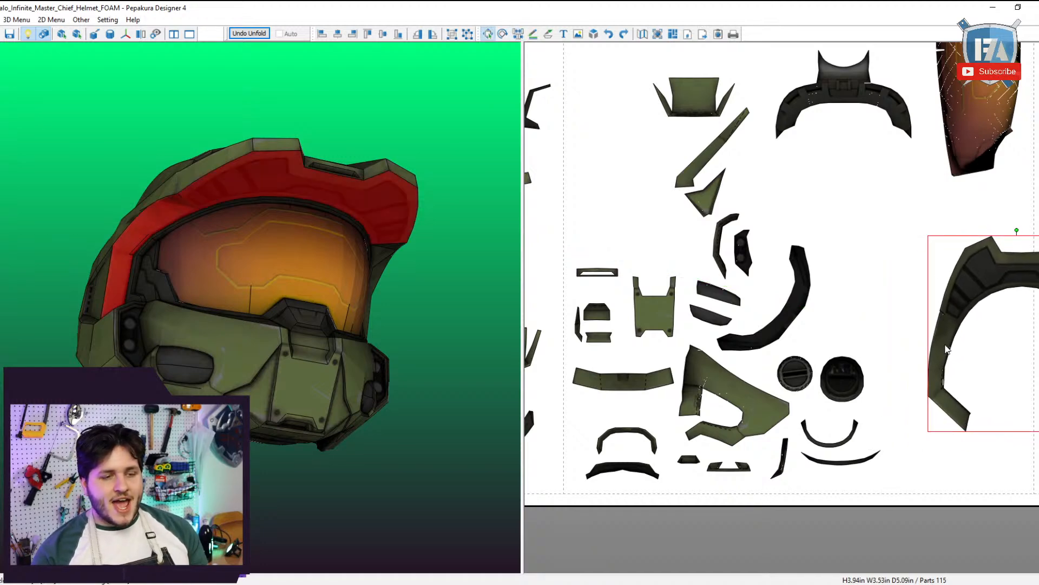
Join the adjoining faces and frame pieces one after another at the other end of the brim underside part.
right_click_drag(260, 284, 210, 263)
middle_click_drag(745, 314, 546, 294)
key("ctrl+d")
left_click(891, 300)
key("Escape")
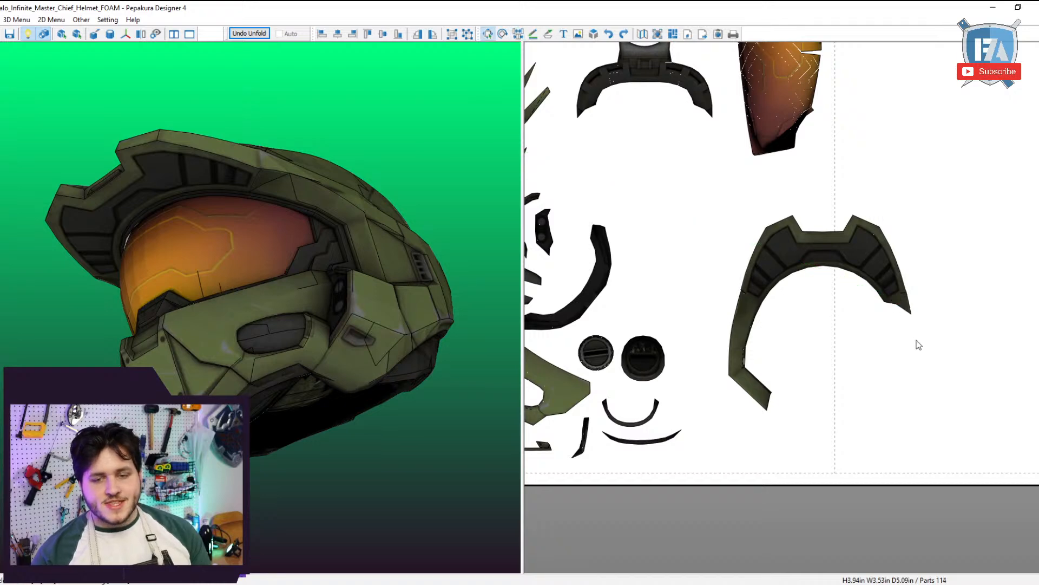
key("ctrl+d")
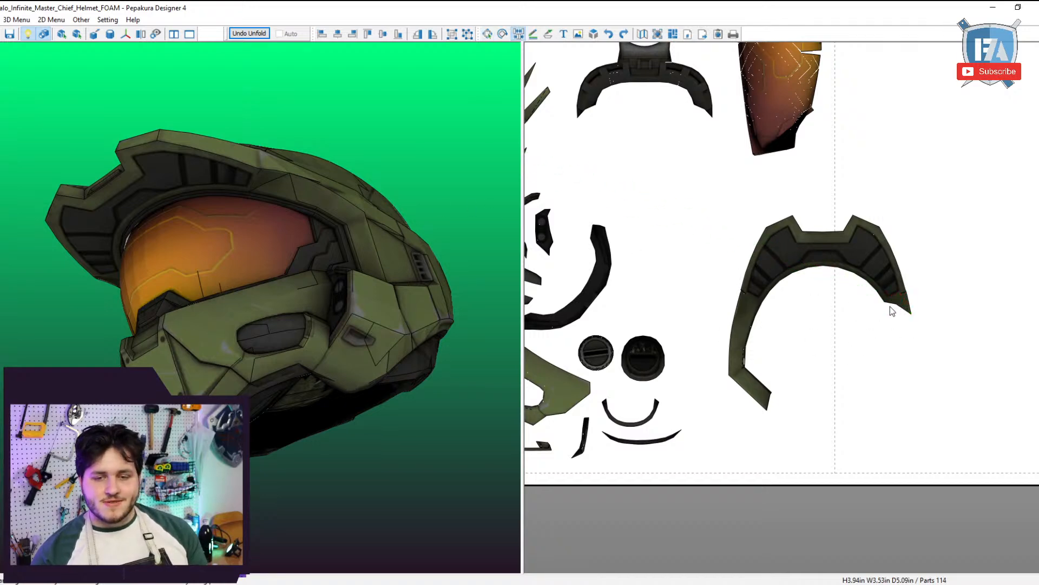
left_click(893, 308)
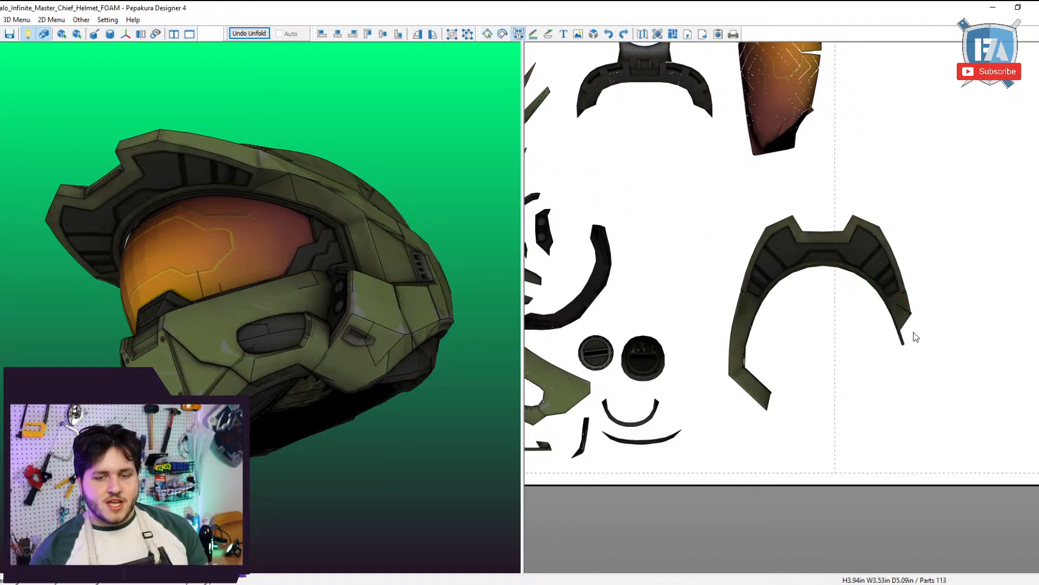
left_click(913, 334)
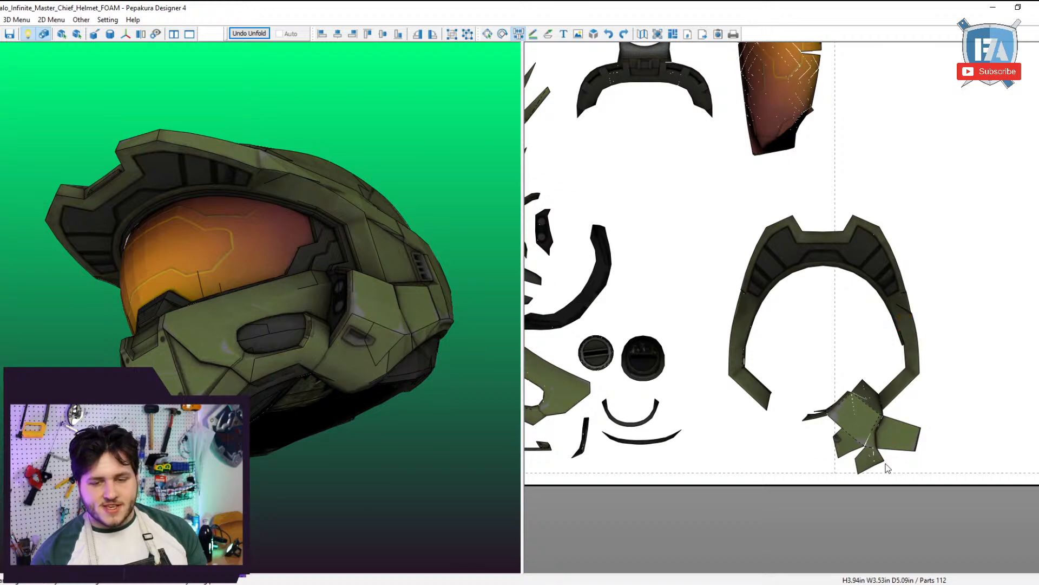
Undo all the joins and the shift made to the brim underside part.
key("ctrl+z")
key("ctrl+z")
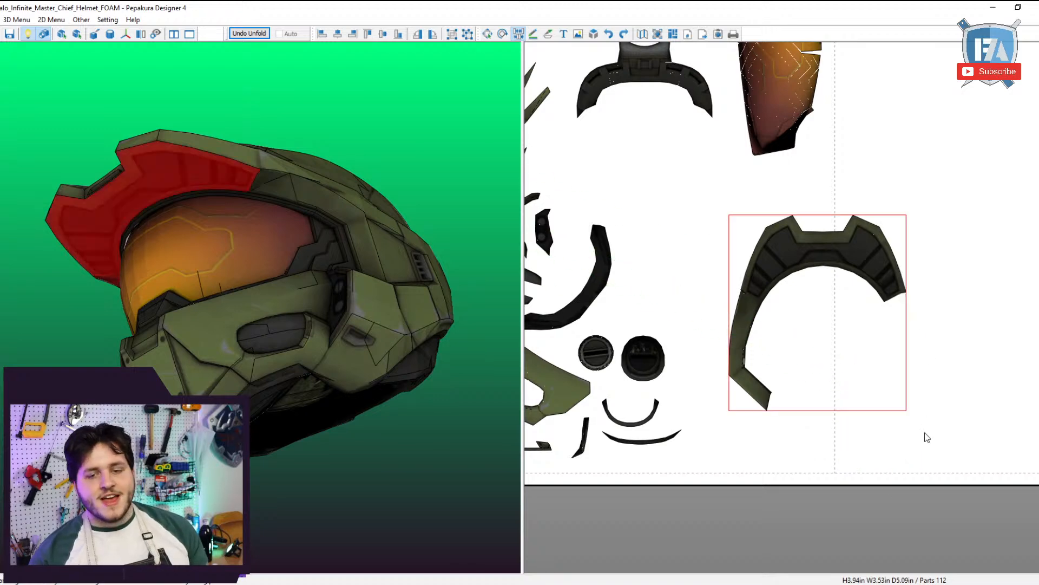
key("ctrl+z")
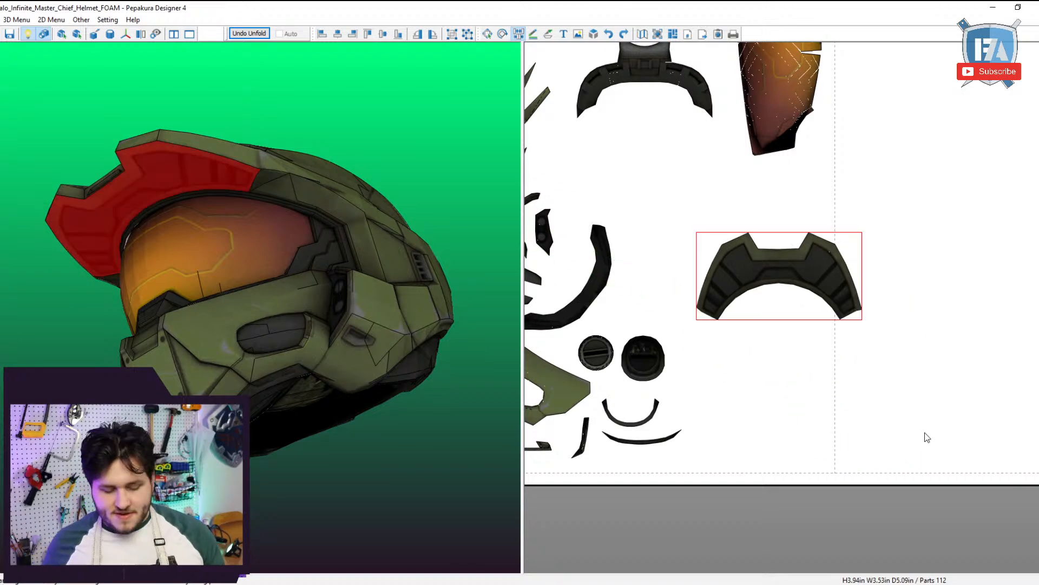
key("ctrl+z")
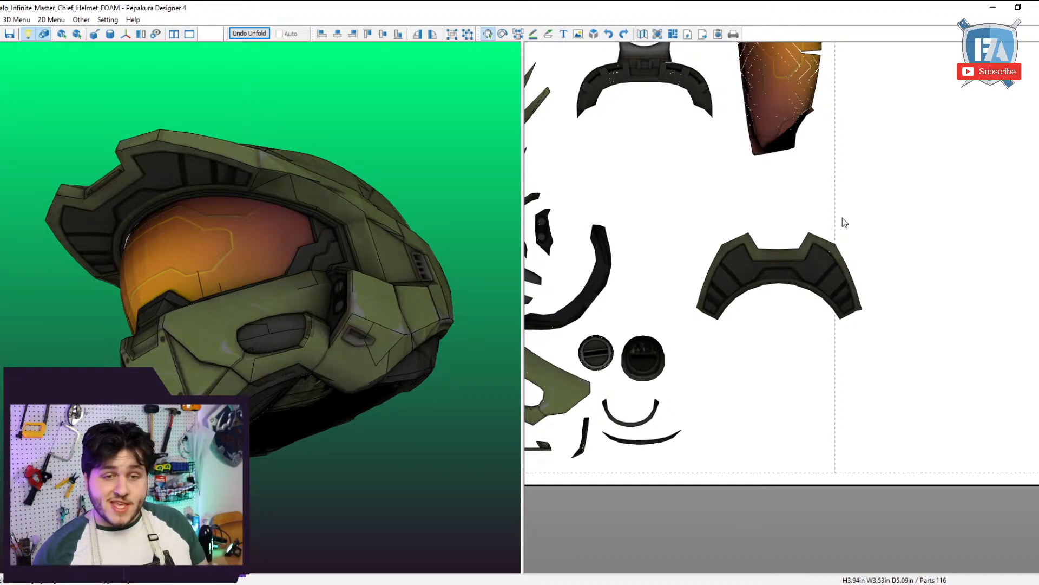
Select the brim underside part, and select the cheek piece on the helmet to locate it on the pattern sheet.
left_click(753, 253)
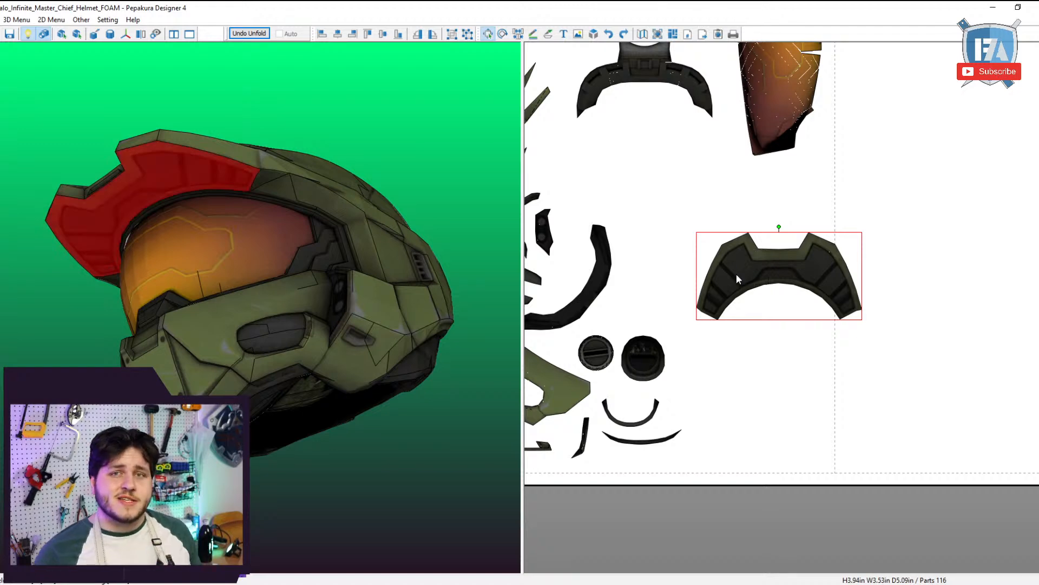
scroll(736, 274, "down", 3)
left_click_drag(305, 326, 398, 305)
scroll(389, 335, "up", 3)
left_click(325, 404)
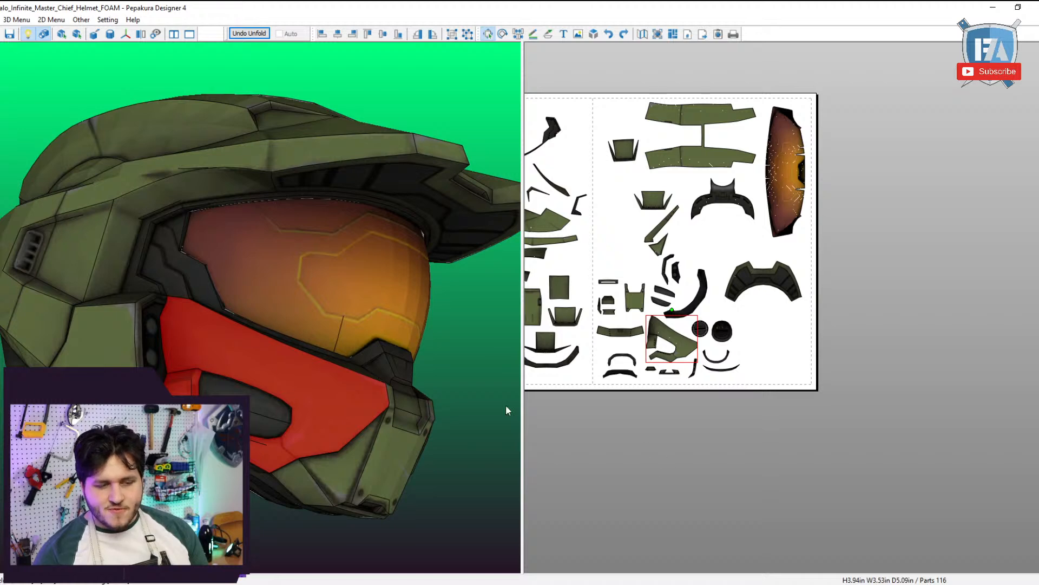
Move the cheek piece out of the crowded pattern page into the empty page area below it.
scroll(715, 403, "up", 5)
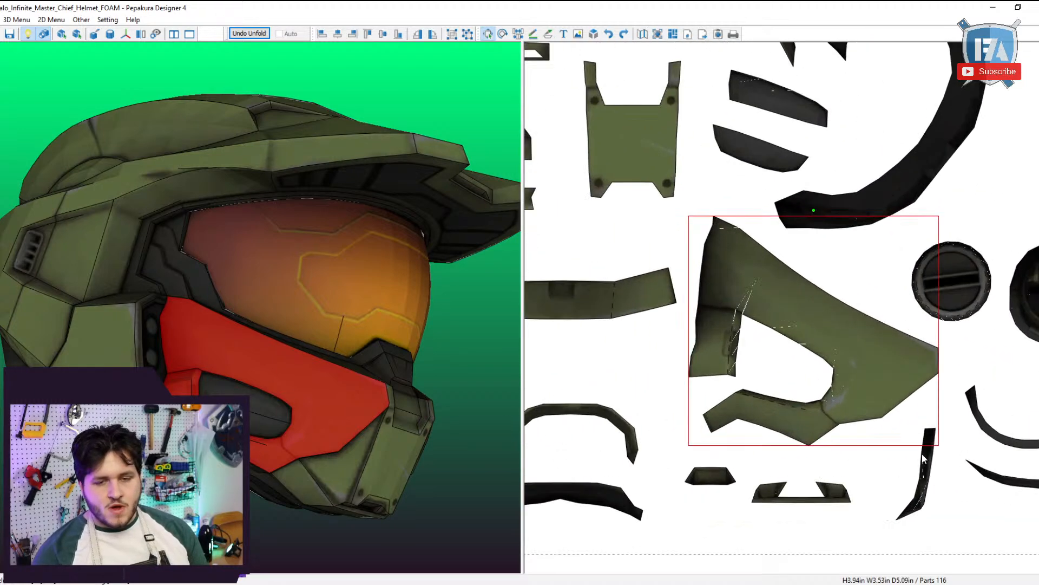
scroll(920, 458, "down", 2)
middle_click_drag(861, 483, 687, 345)
left_click_drag(685, 231, 784, 482)
scroll(776, 479, "down", 4)
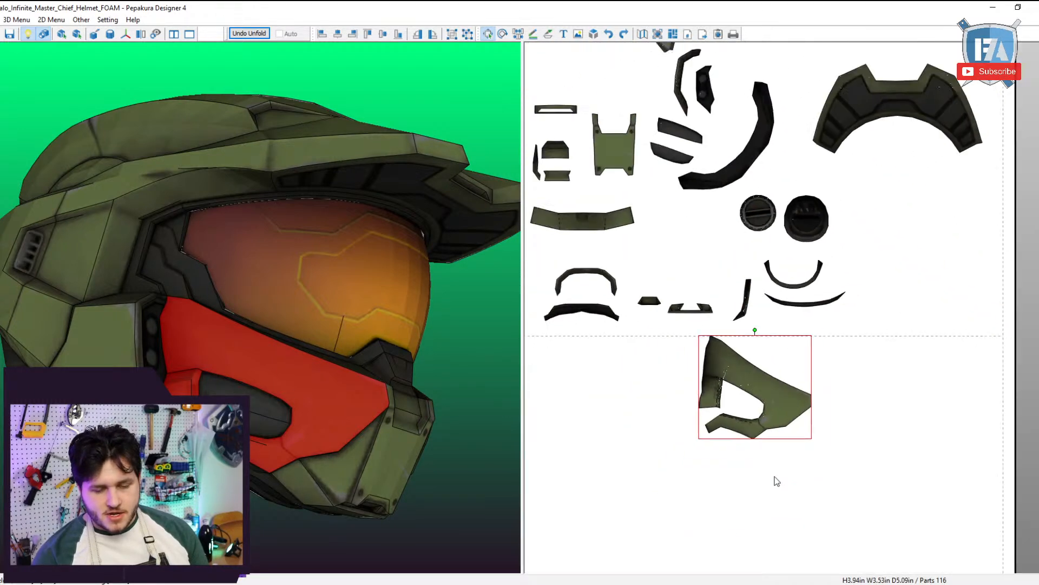
middle_click_drag(775, 477, 759, 320)
left_click_drag(745, 249, 723, 366)
Examine the cheek piece's outline, opening and fold lines on the helmet and in its unfolded pattern.
right_click_drag(475, 406, 256, 465)
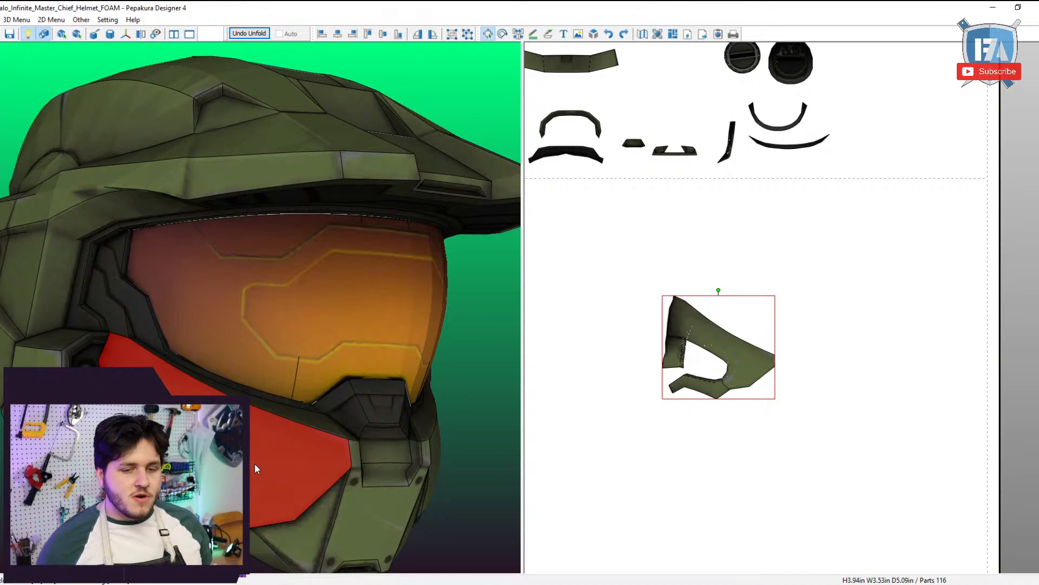
scroll(254, 463, "up", 5)
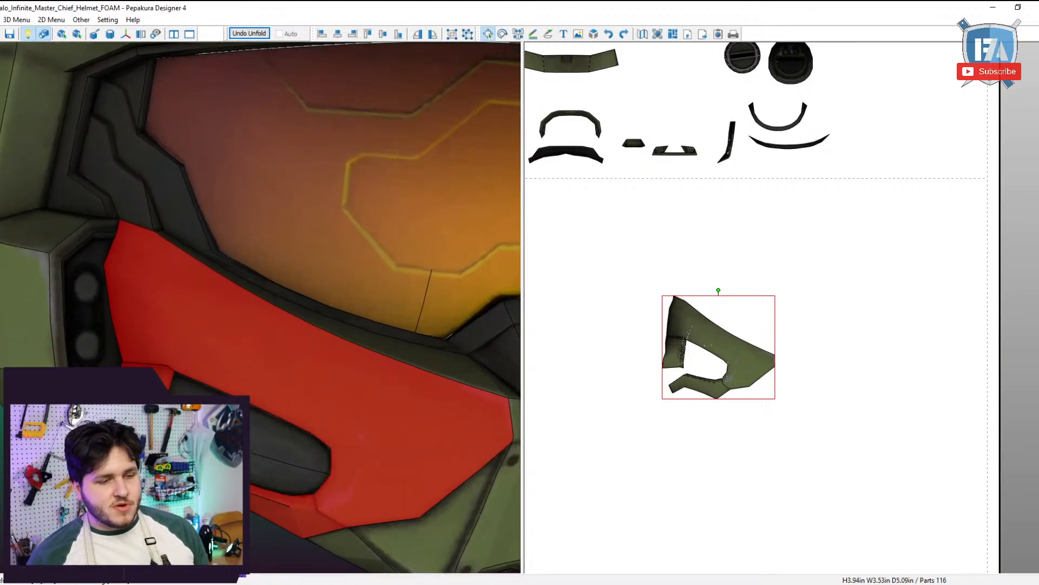
key("ctrl+j")
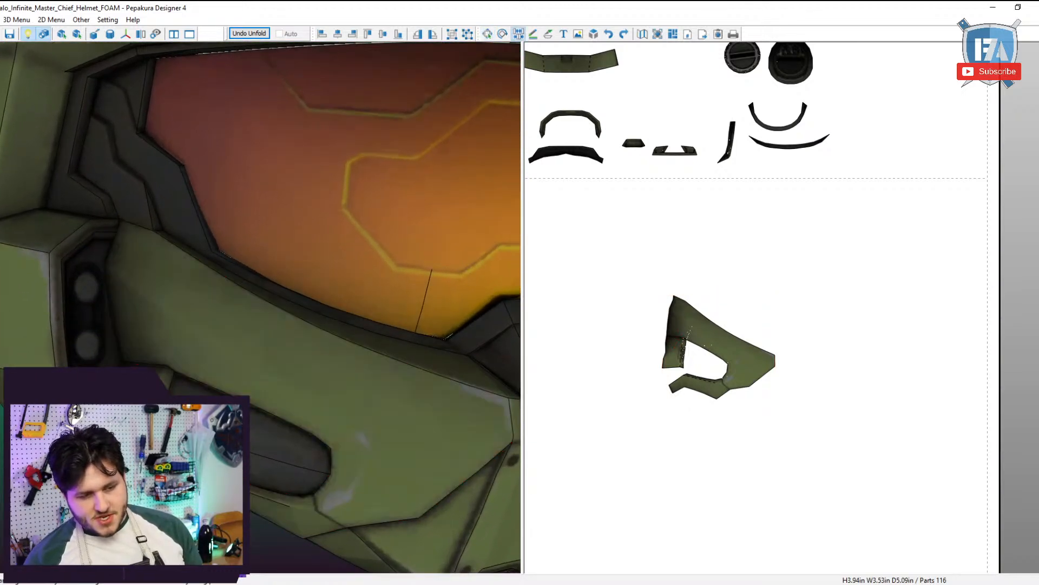
scroll(791, 441, "up", 3)
right_click_drag(790, 441, 899, 364)
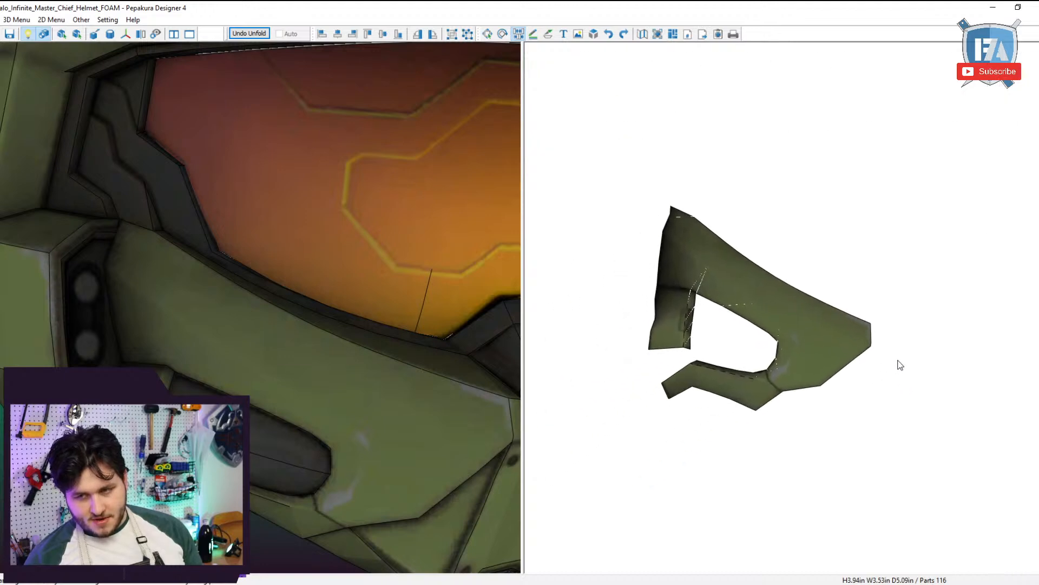
scroll(898, 365, "up", 3)
scroll(855, 399, "down", 1)
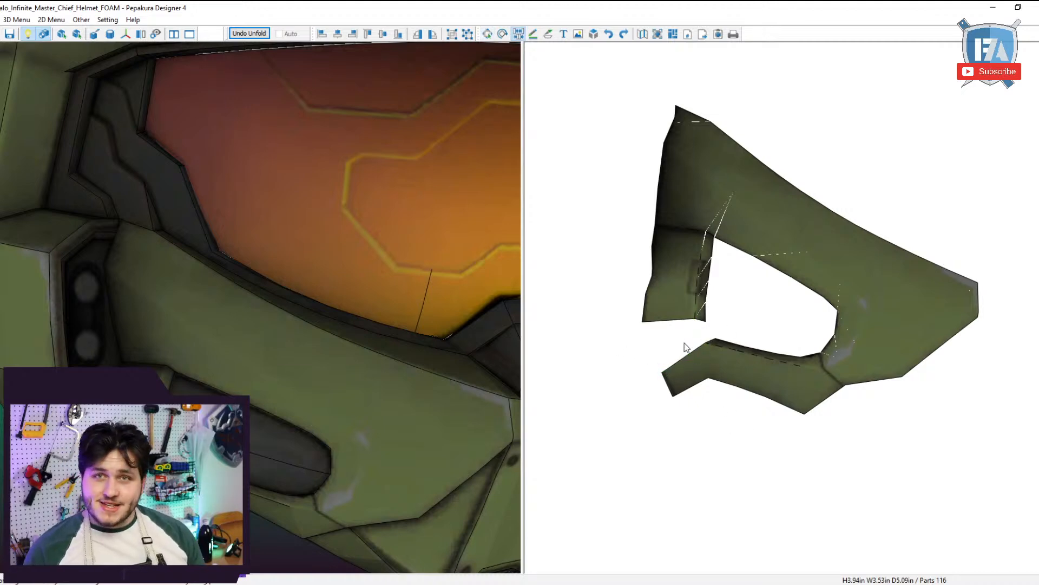
key("Escape")
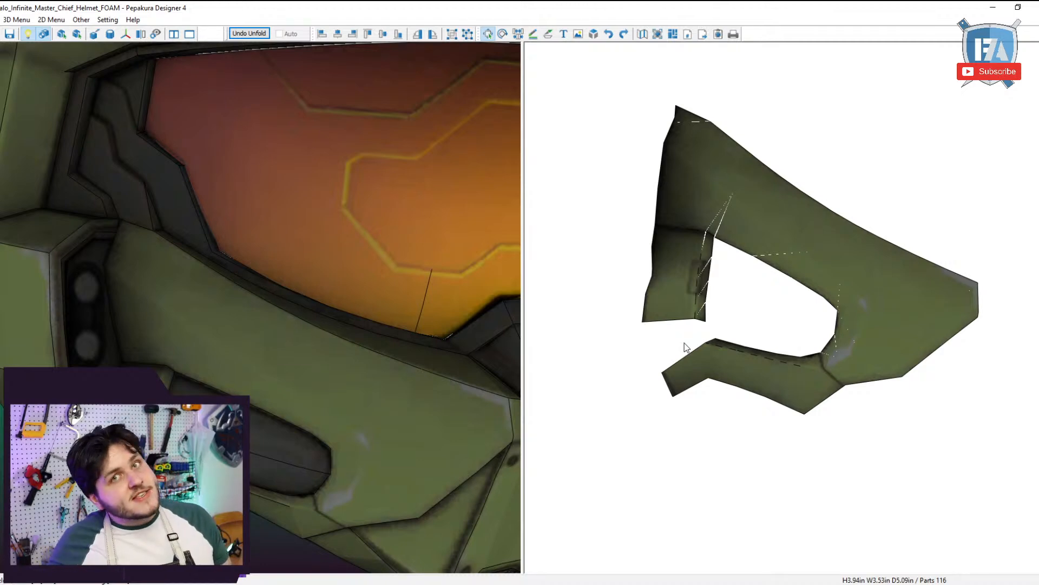
left_click(681, 229)
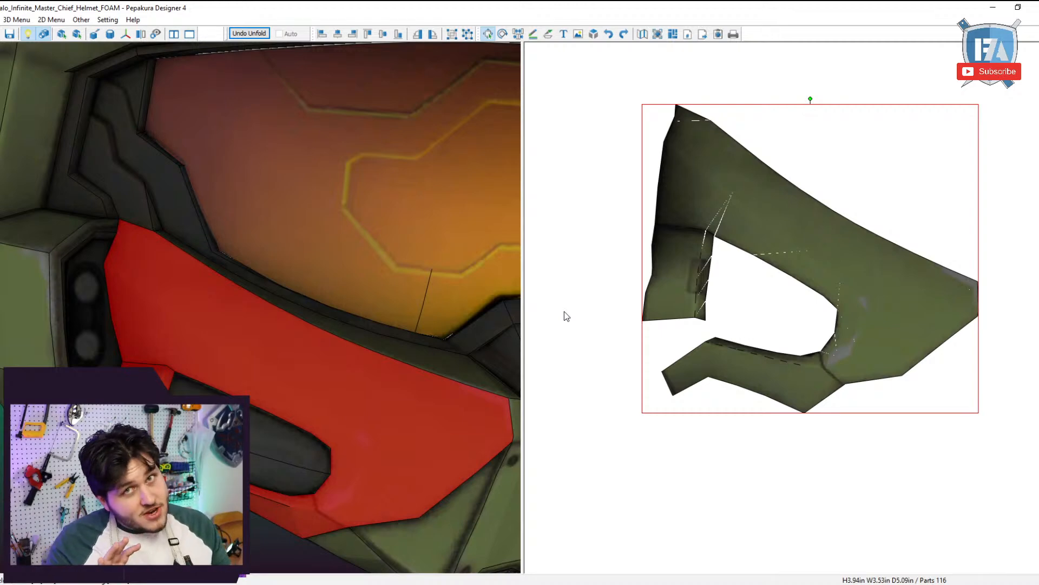
scroll(645, 374, "down", 5)
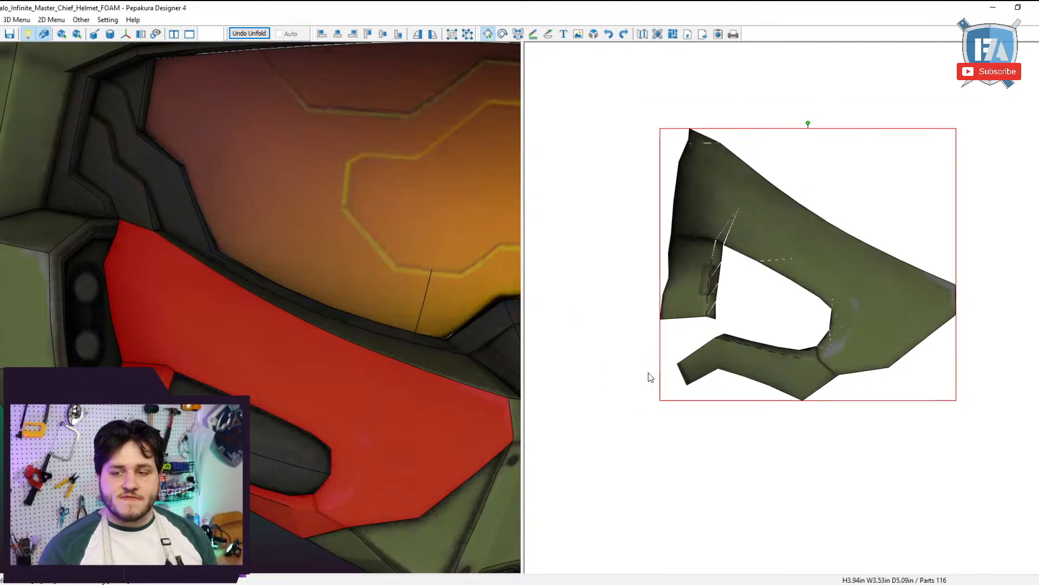
scroll(325, 378, "down", 5)
scroll(666, 244, "down", 8)
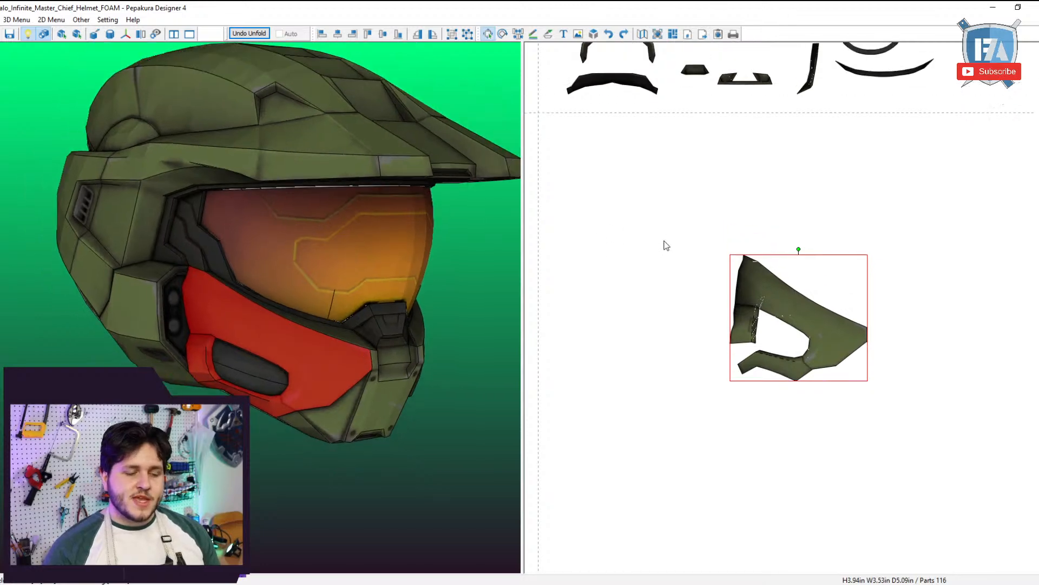
Select the two round parts on the pattern sheet together, locate them on the back of the helmet, and clear the selection.
scroll(757, 349, "up", 6)
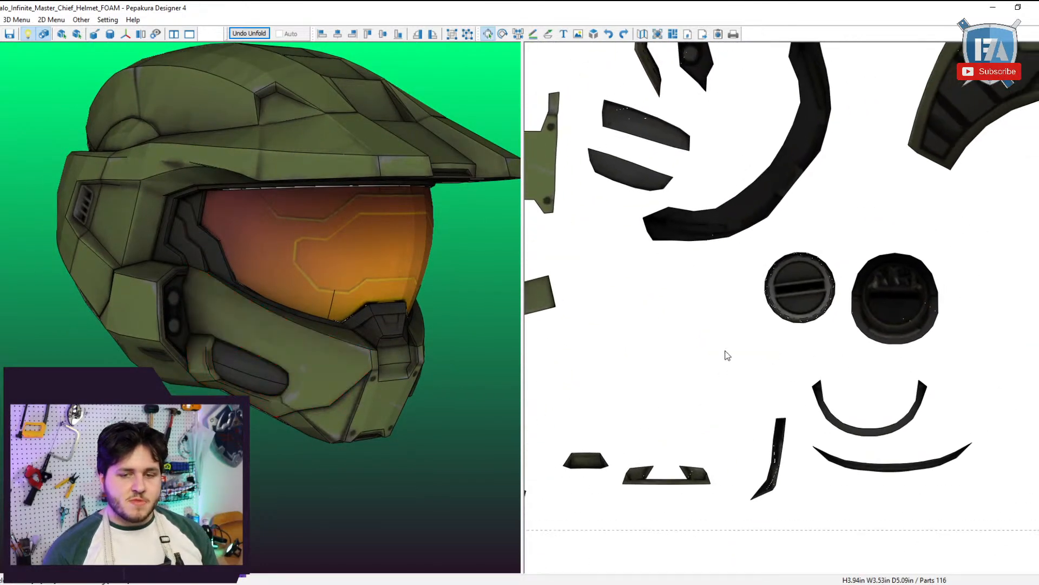
left_click_drag(726, 358, 899, 280)
left_click_drag(227, 287, 453, 316)
scroll(454, 312, "up", 2)
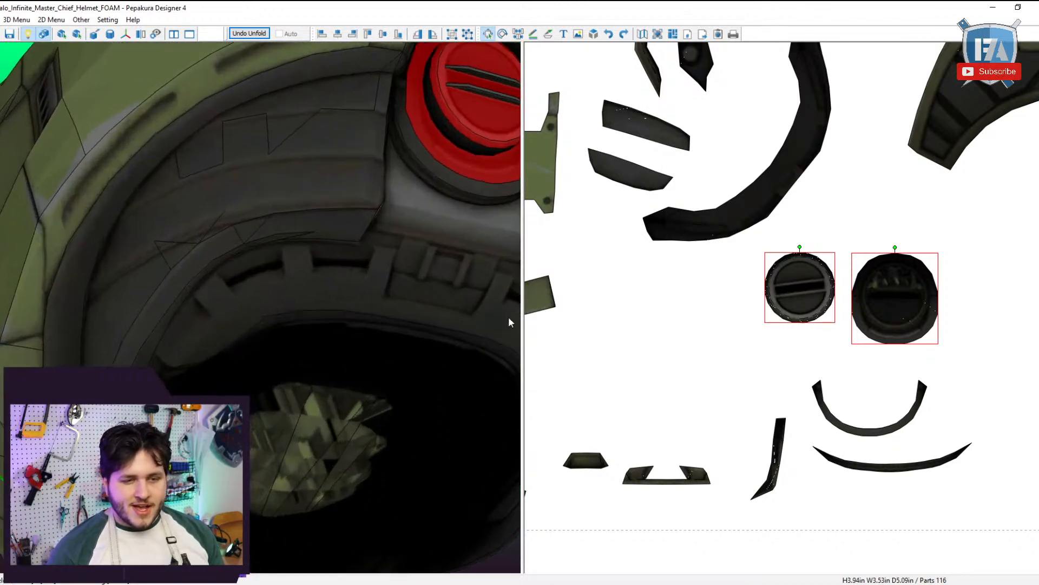
left_click(1016, 379)
Move the cheek piece up to just below the page boundary, beneath the other parts.
scroll(1016, 378, "down", 6)
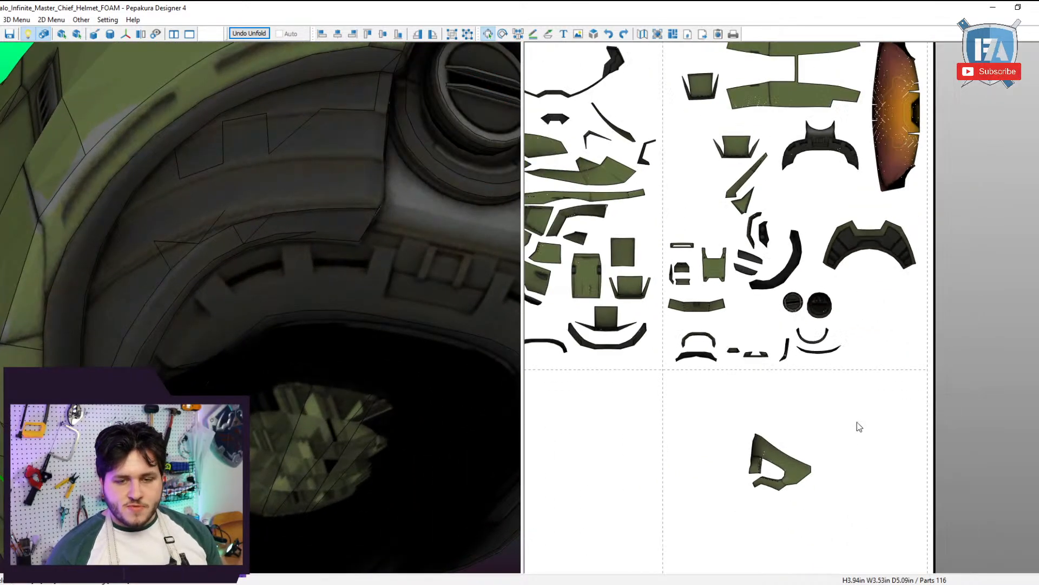
left_click(791, 480)
left_click_drag(791, 466, 801, 400)
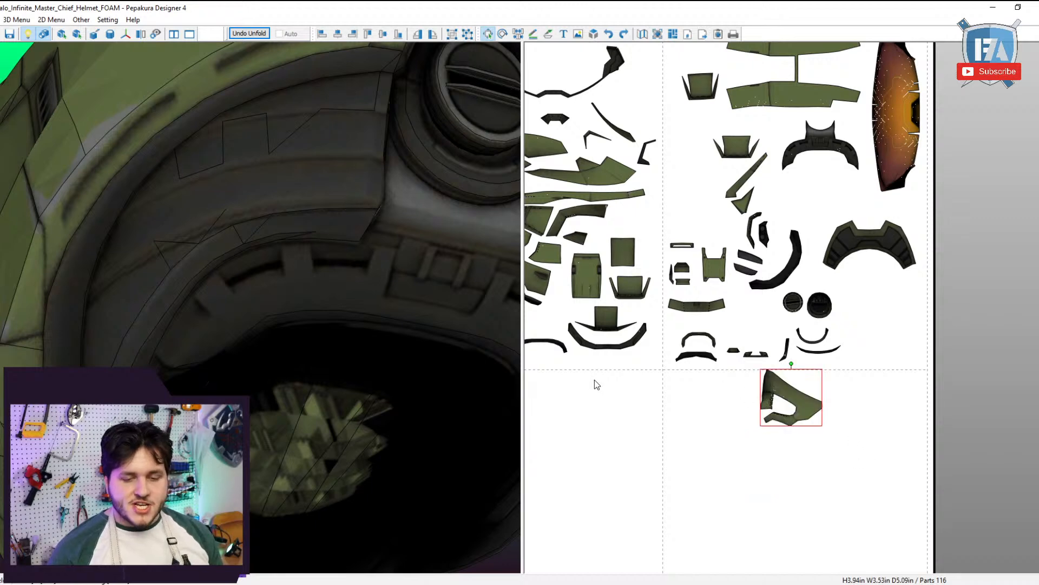
Select the rectangular rear crown panel on the pattern sheet and locate it on the back of the helmet.
right_click_drag(596, 383, 807, 429)
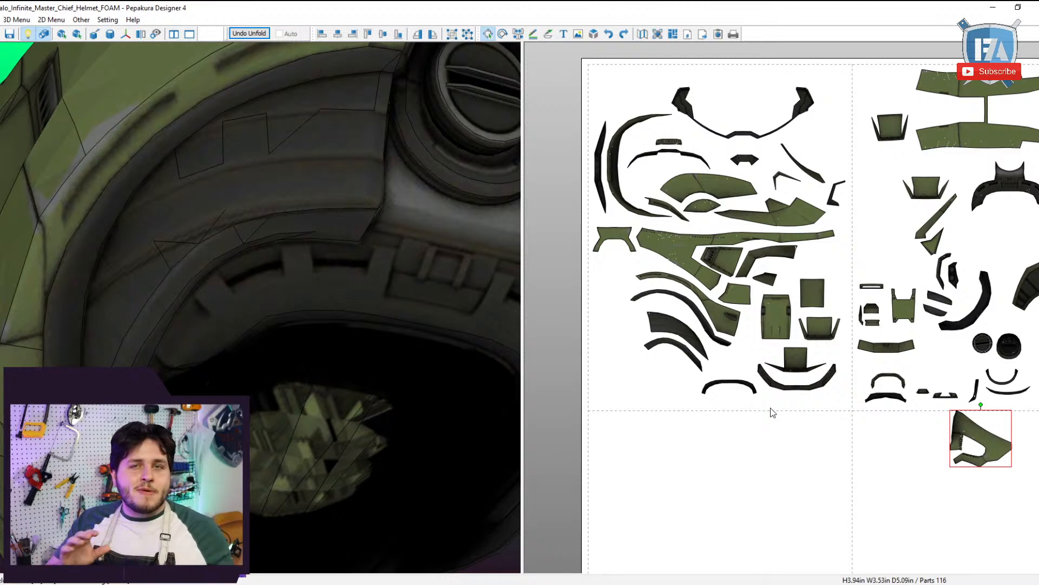
scroll(424, 404, "down", 5)
right_click_drag(369, 433, 537, 452)
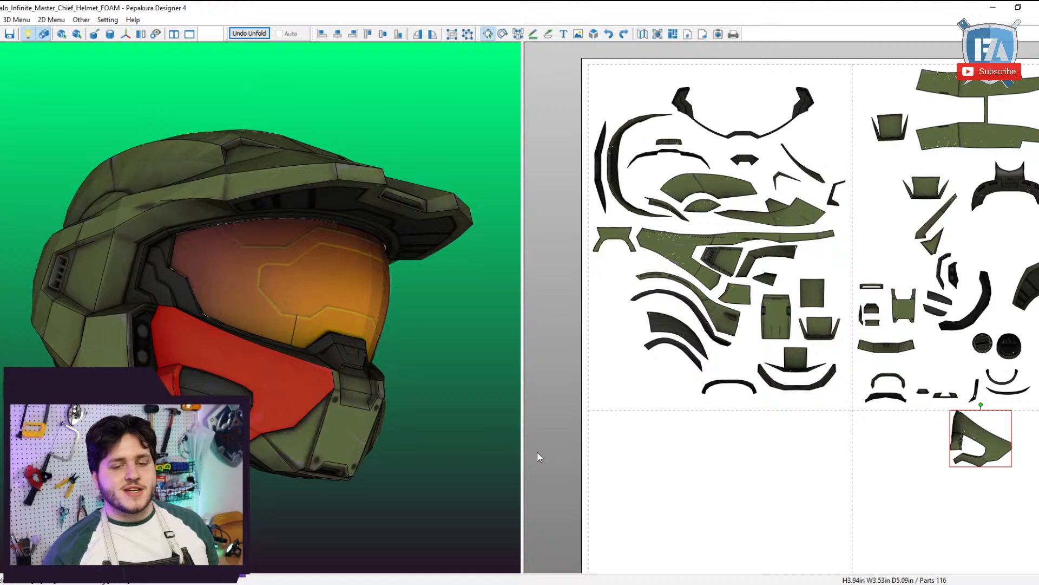
left_click(780, 328)
right_click_drag(295, 352, 402, 386)
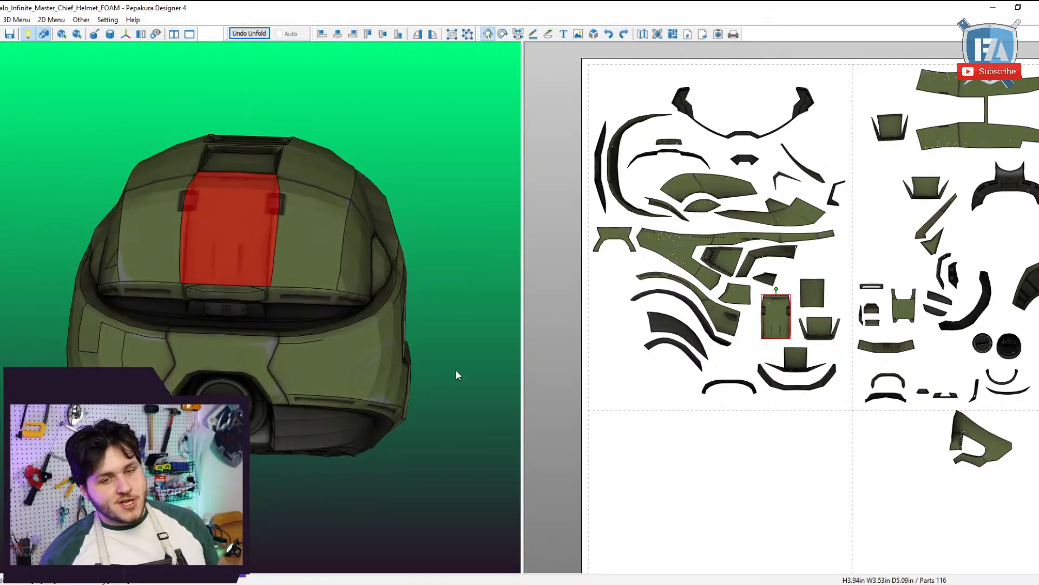
Select the long side band and the vented side panel on the helmet to locate them on the pattern sheet.
scroll(706, 398, "up", 3)
mouse_move(373, 360)
right_mouse_down()
mouse_move(418, 362)
mouse_move(386, 367)
right_mouse_up()
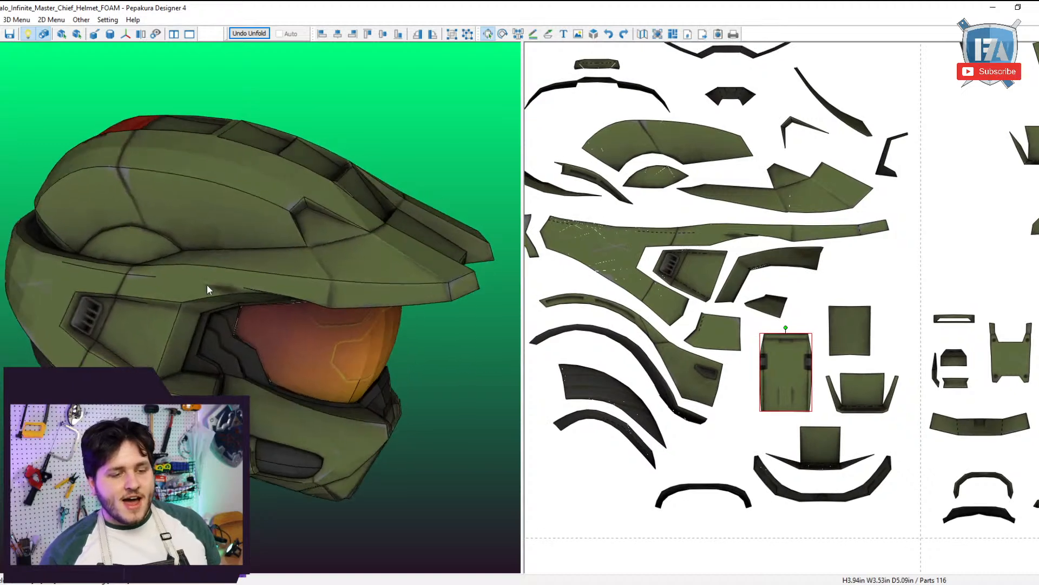
left_click(207, 286)
left_click(140, 328)
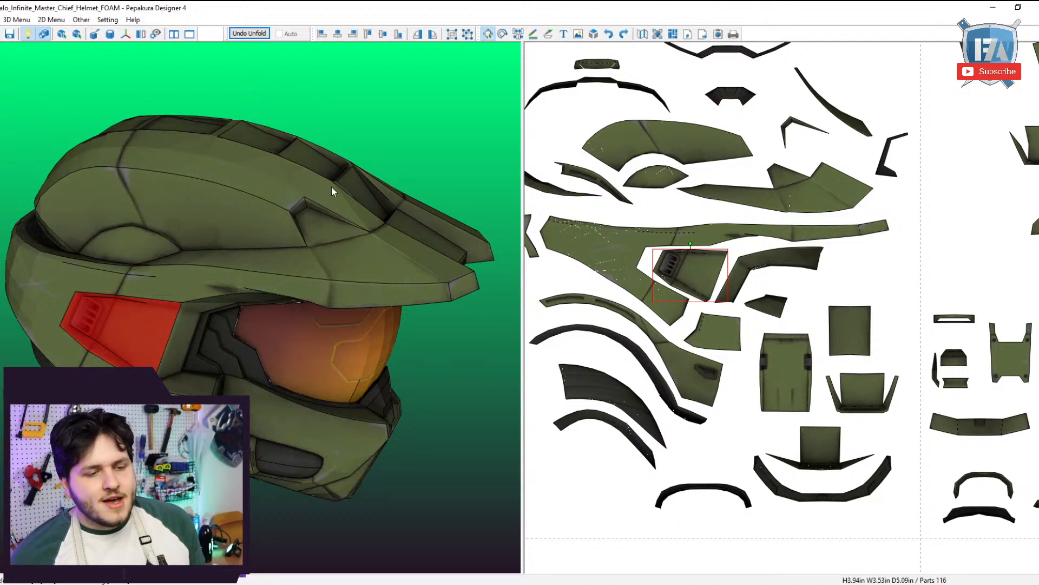
left_click_drag(332, 192, 267, 275)
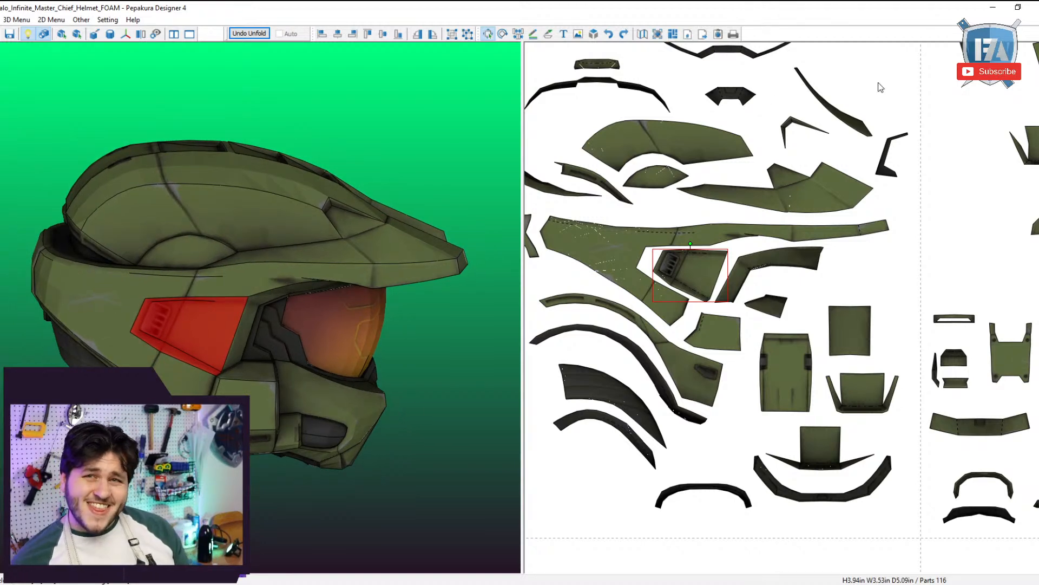
Select the small lens-shaped part and the large curved crown side part together to compare their positions on the helmet.
right_click_drag(796, 130, 902, 179)
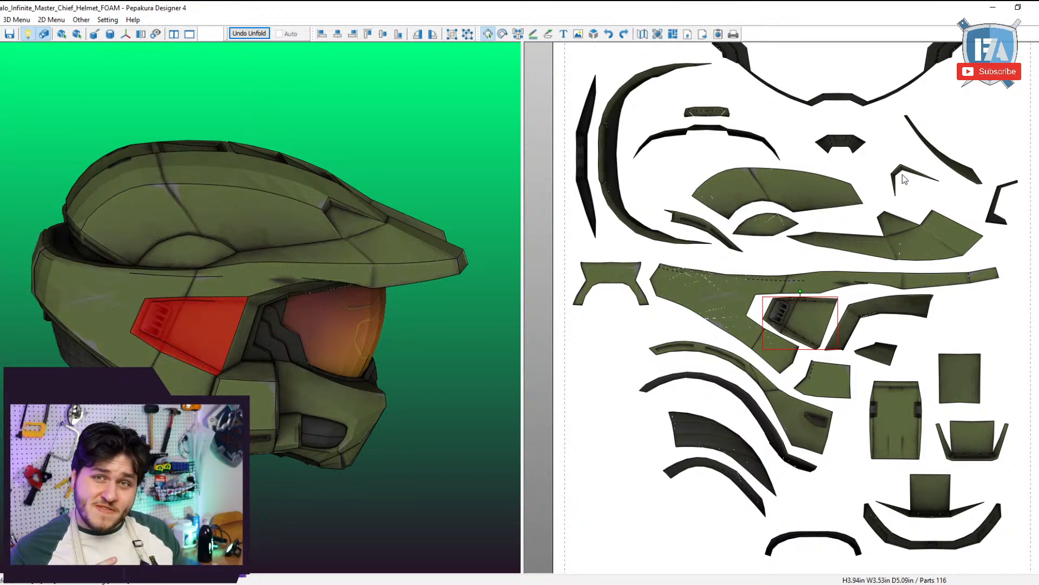
scroll(677, 225, "up", 4)
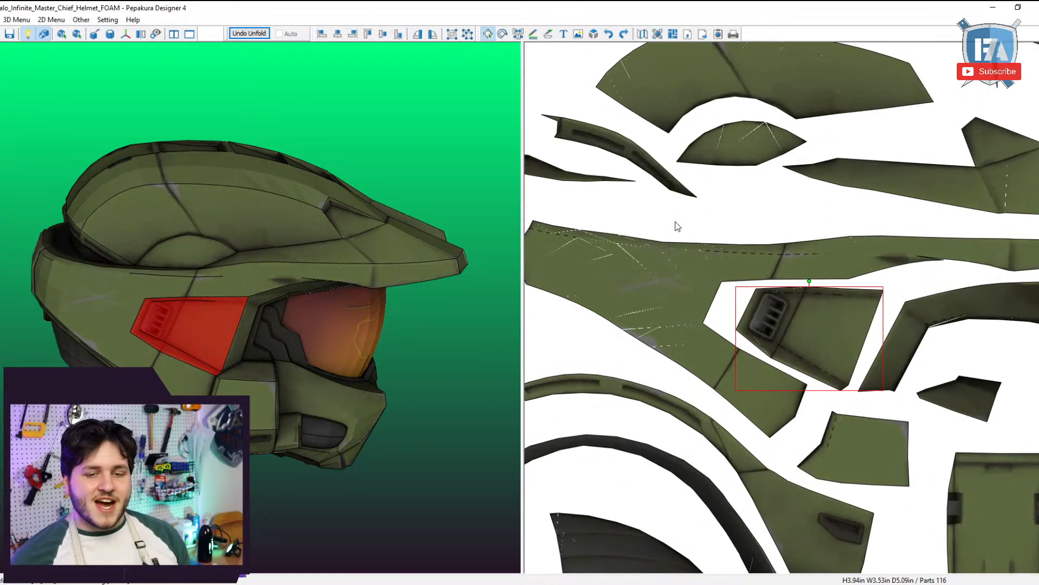
left_click(791, 277)
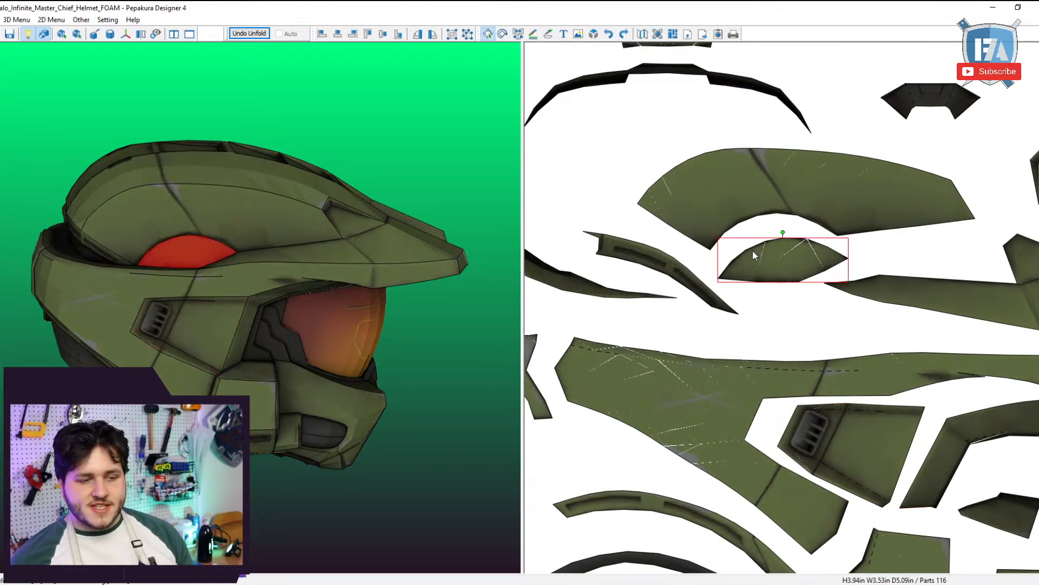
left_click(771, 177, "shift")
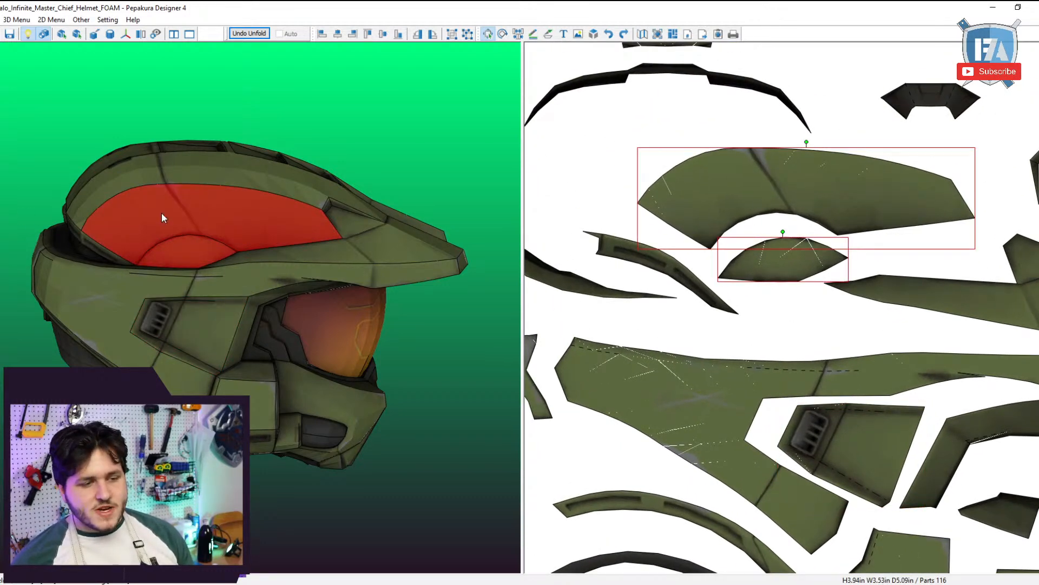
left_click_drag(163, 218, 310, 171)
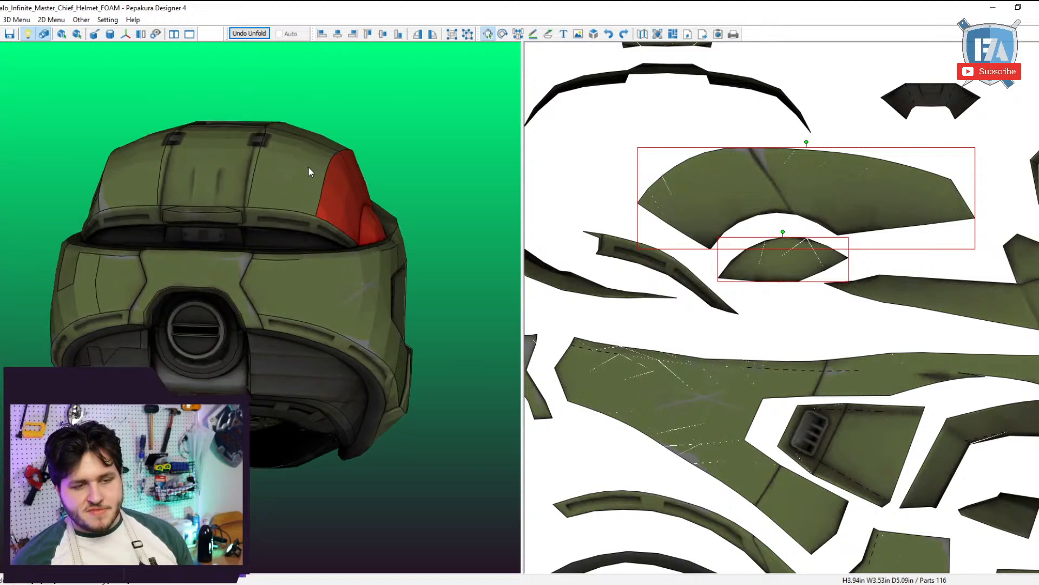
scroll(308, 168, "up", 1)
key("ctrl+j")
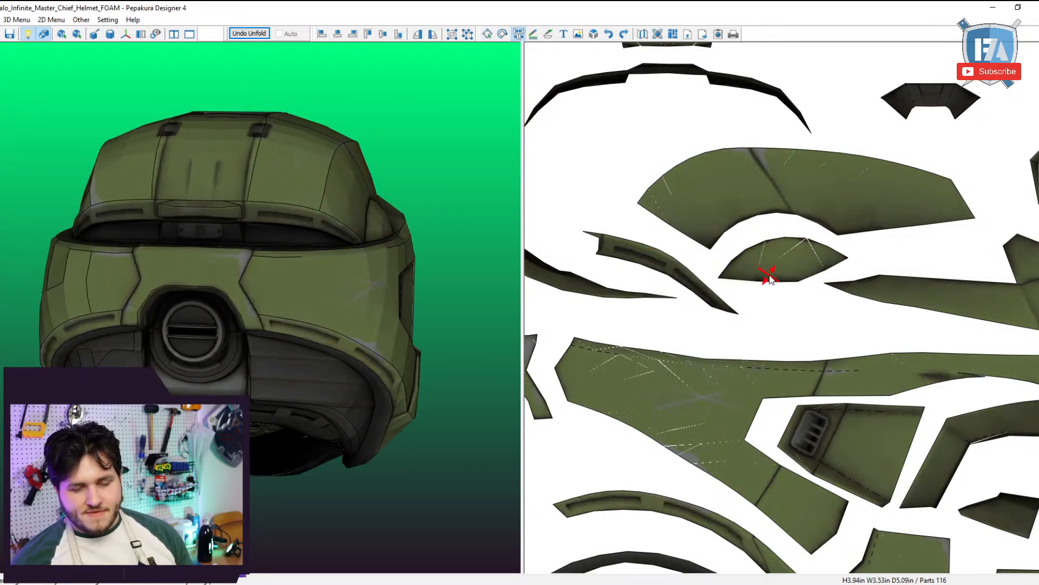
scroll(770, 279, "up", 2)
key("Escape")
Set the Hide Nearly Flat Edges threshold to 180 degrees in the Line Color Tool to show every fold line.
left_click(535, 34)
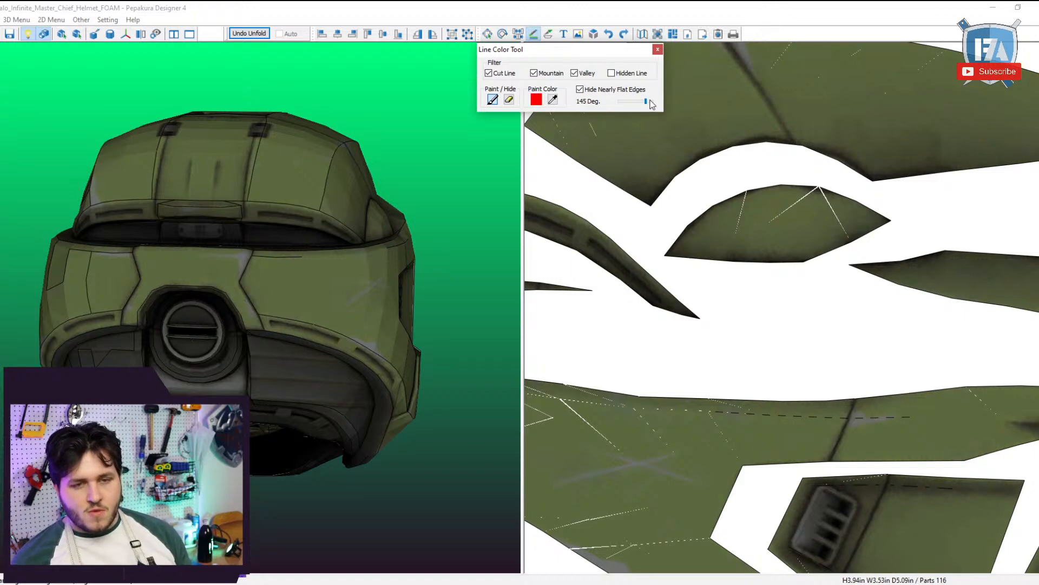
left_click(643, 101)
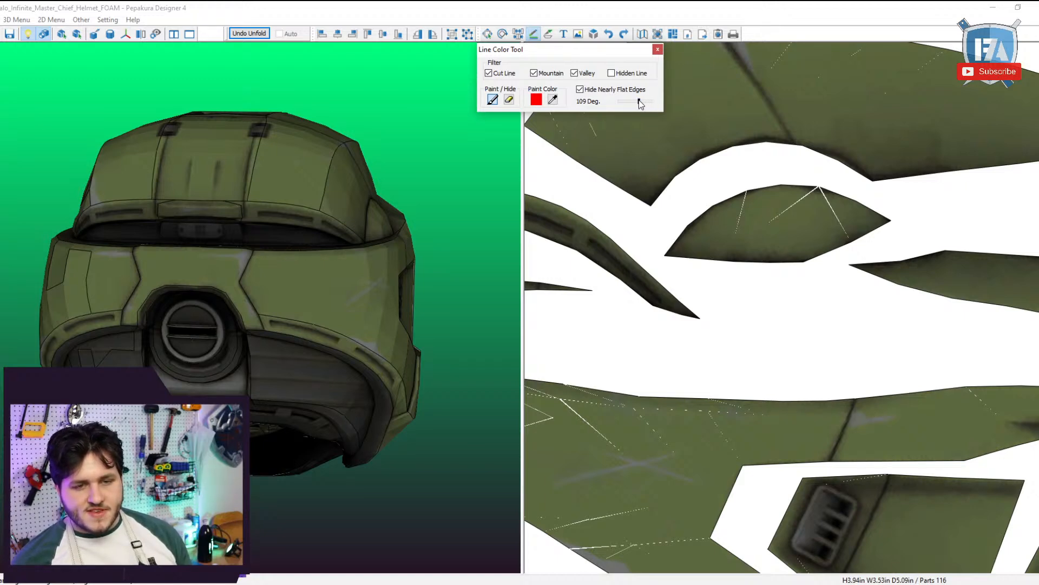
left_click_drag(640, 103, 665, 101)
scroll(820, 174, "down", 3)
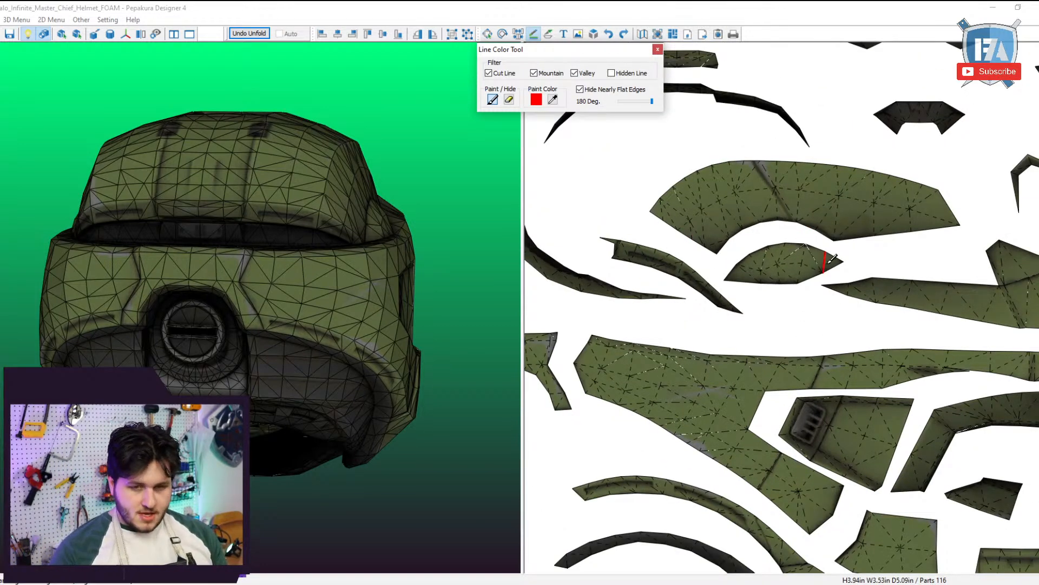
key("Escape")
Separate the rear tip of the small lens-shaped part and join it to the large curved crown side part.
scroll(782, 333, "up", 3)
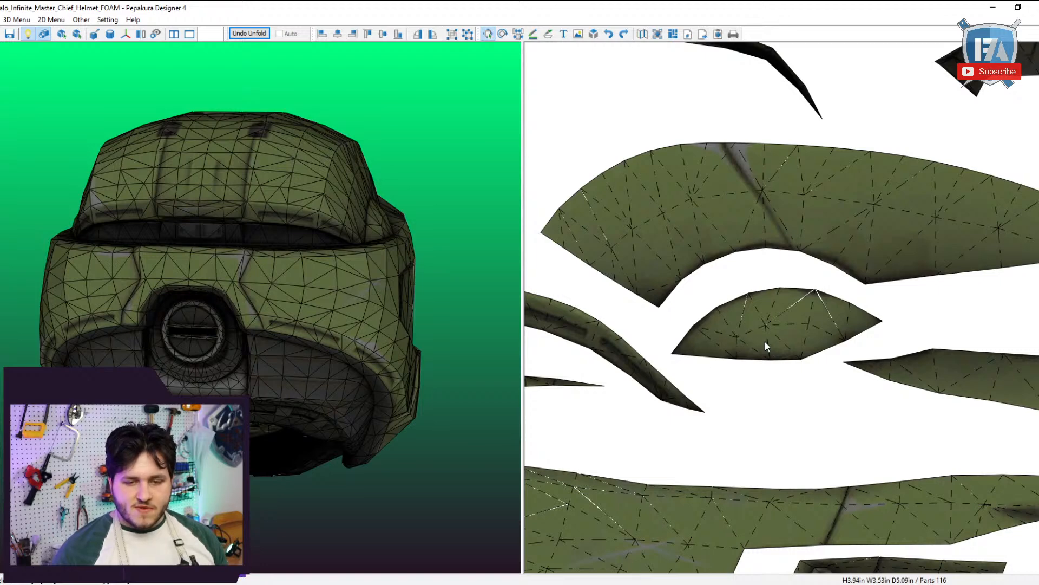
middle_click_drag(734, 340, 792, 394)
scroll(873, 428, "up", 2)
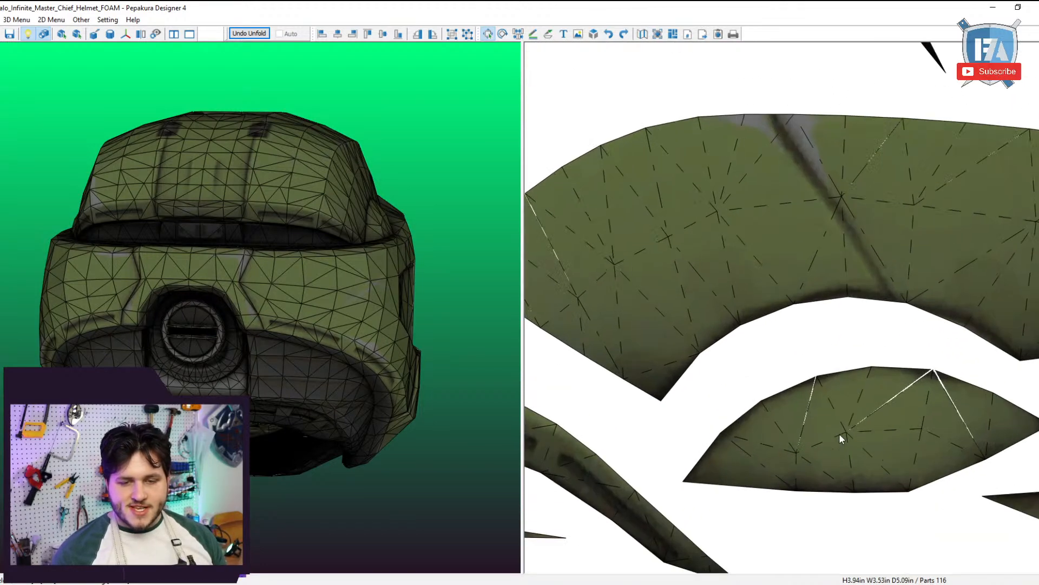
right_click_drag(368, 297, 230, 297)
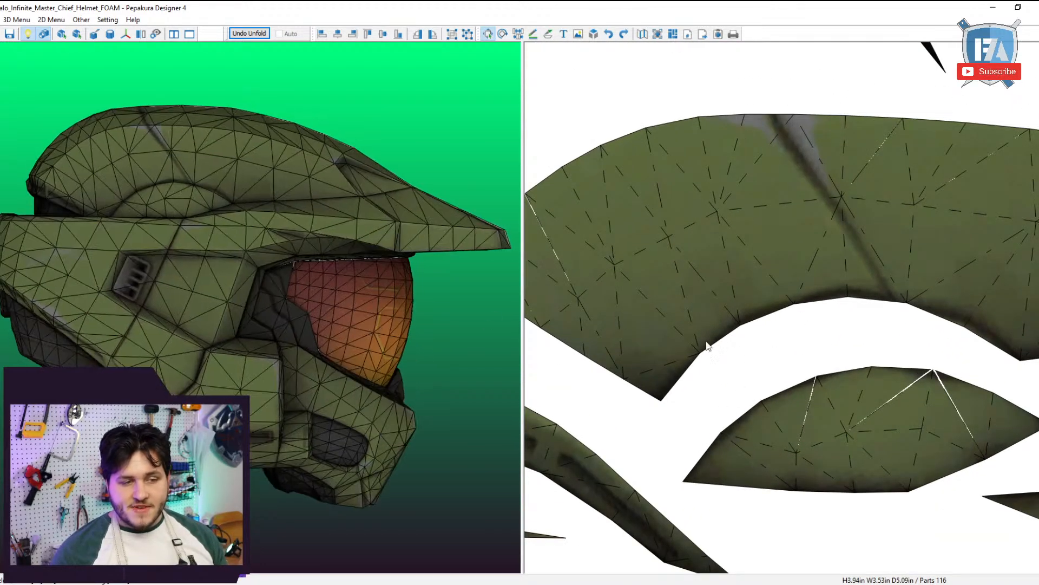
scroll(1009, 380, "down", 2)
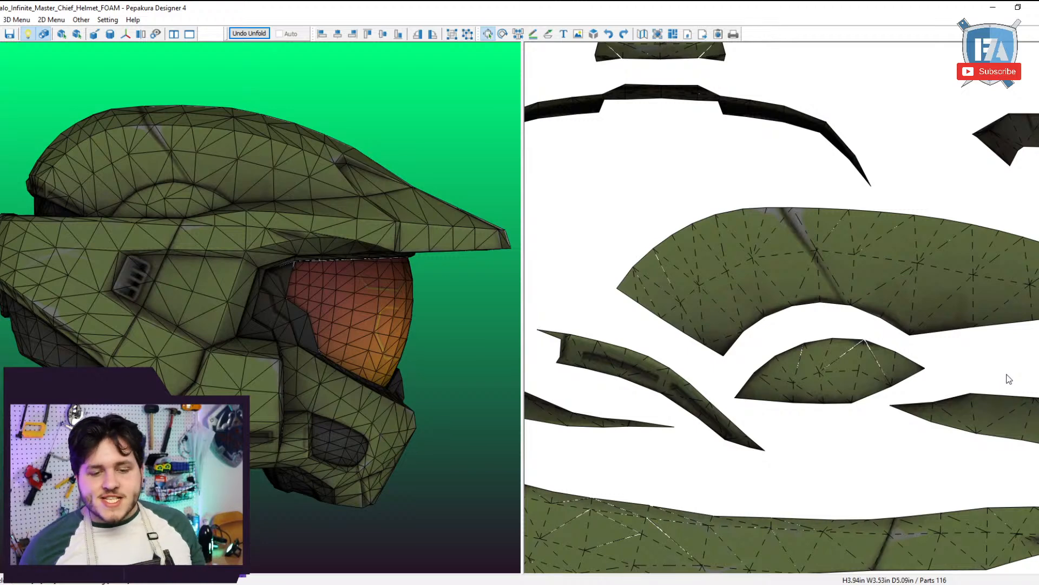
scroll(888, 417, "up", 3)
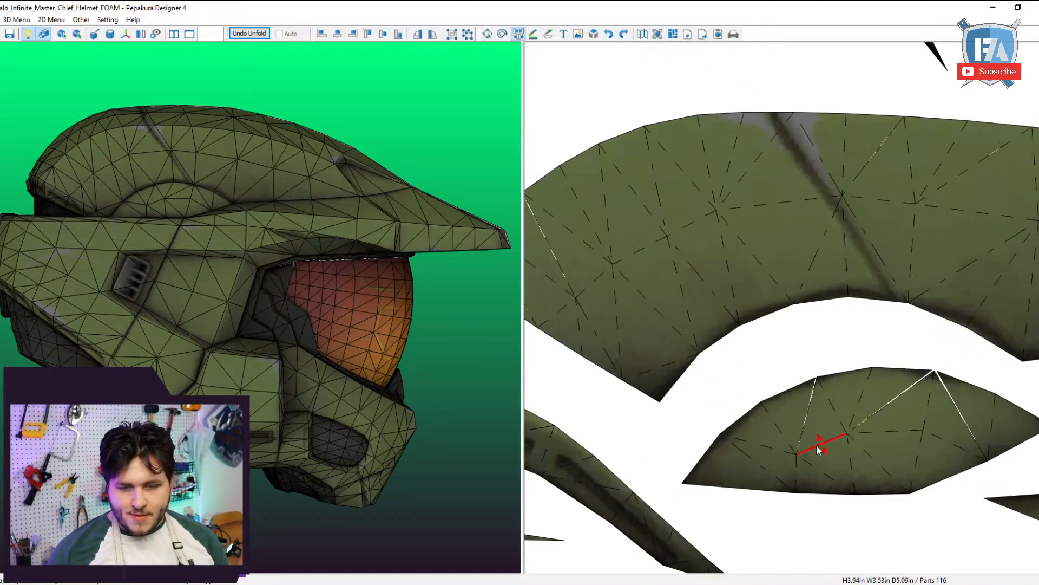
left_click(785, 434)
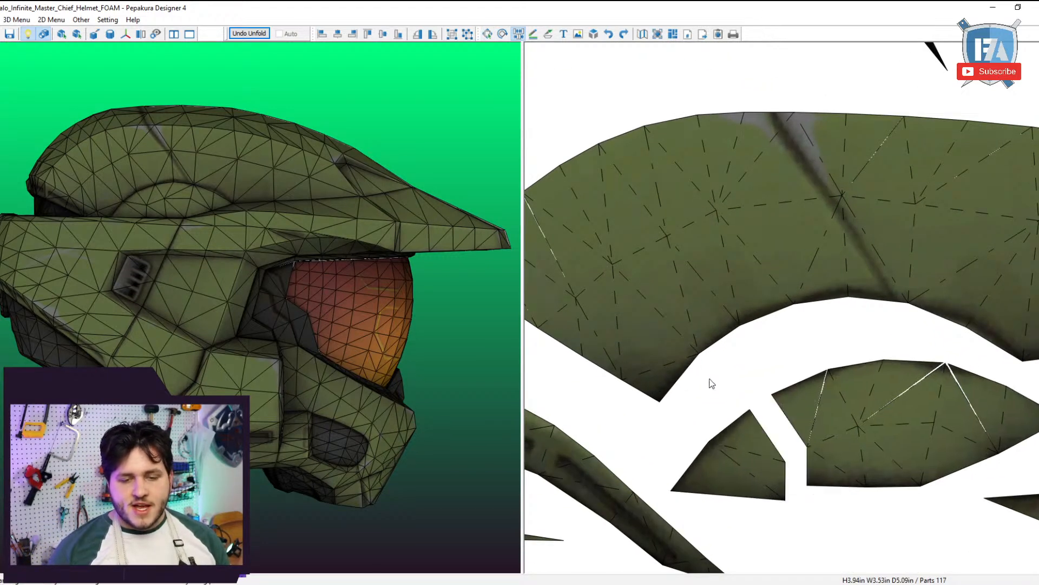
left_click(719, 346)
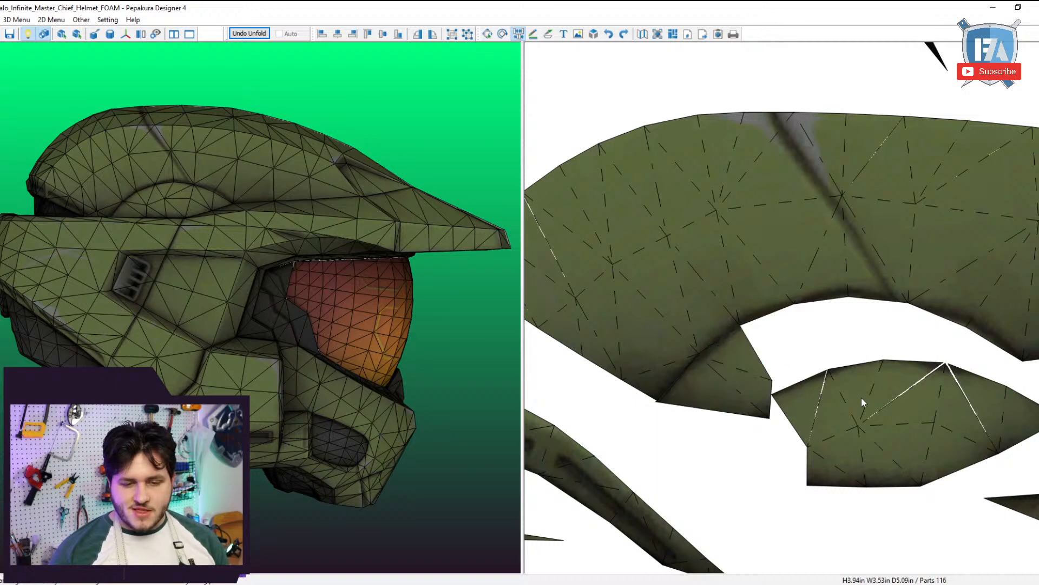
Split the next two pieces off the lens-shaped part and attach them beside the already joined rear tip.
left_click(854, 427)
left_click(877, 454)
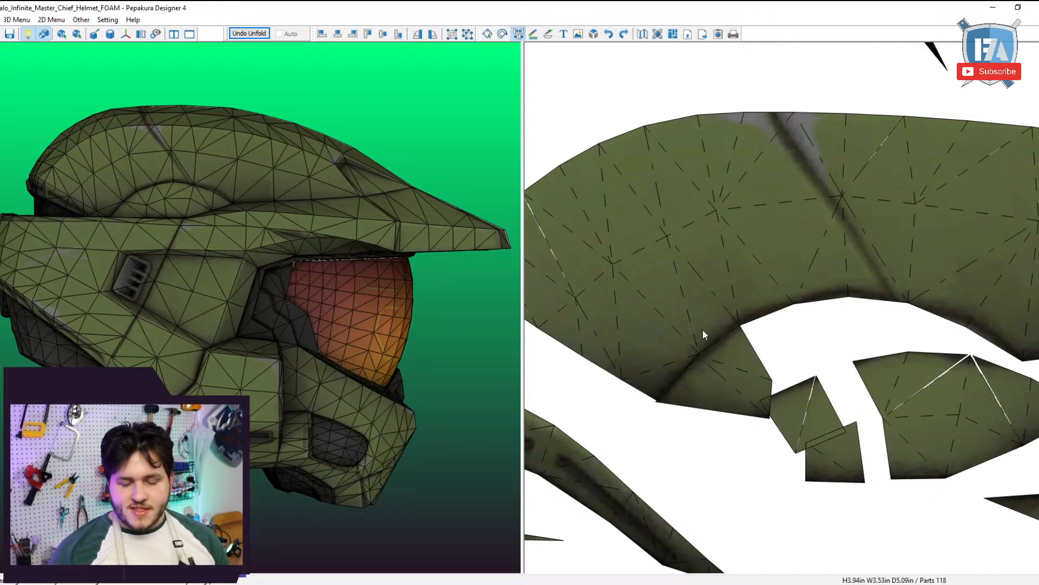
left_click(760, 336)
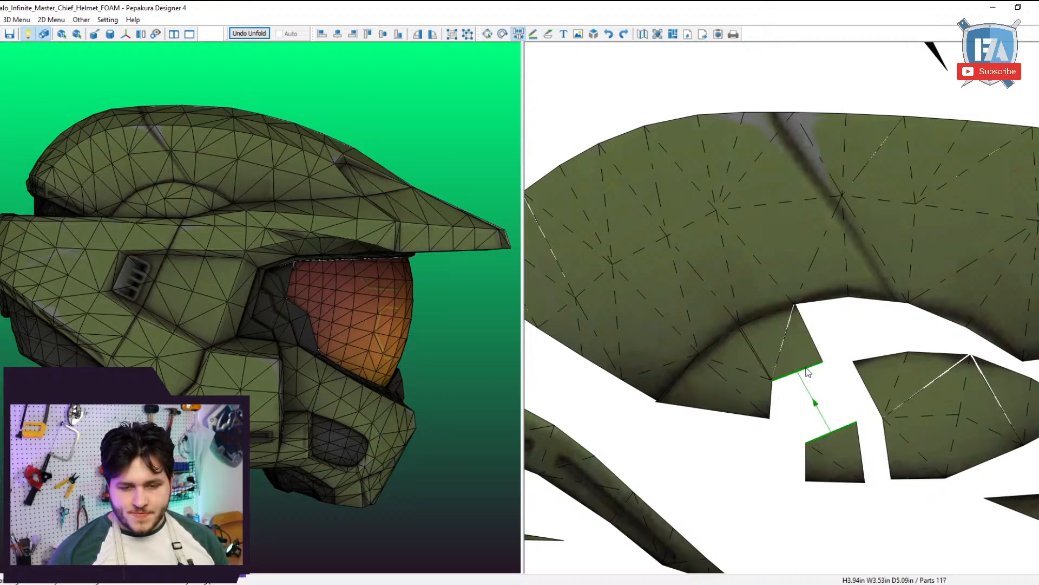
left_click(807, 395)
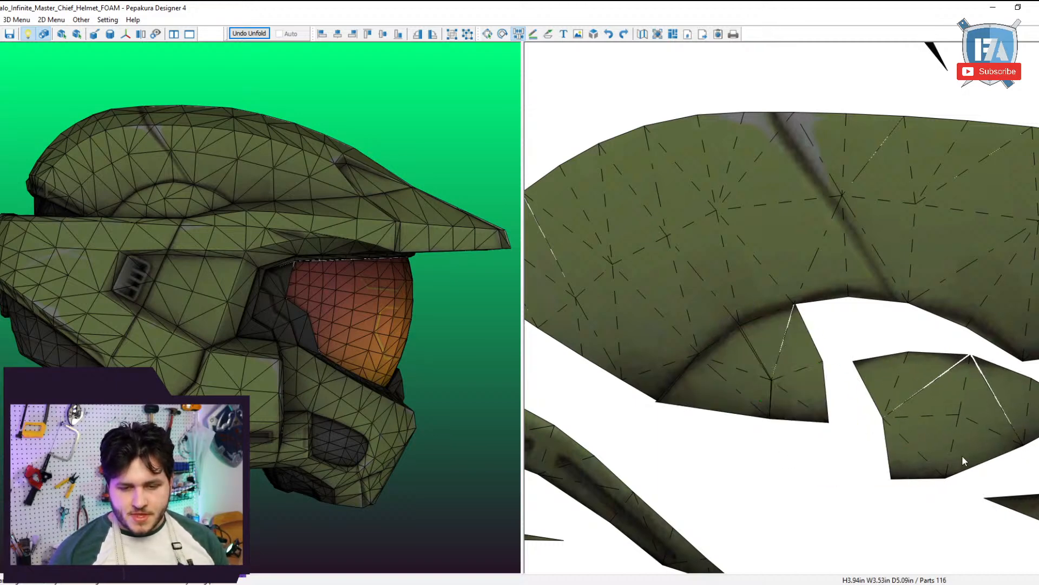
Split the rest of the lens-shaped part in two and join both segments to the crown side part's curved edge.
left_click(963, 401)
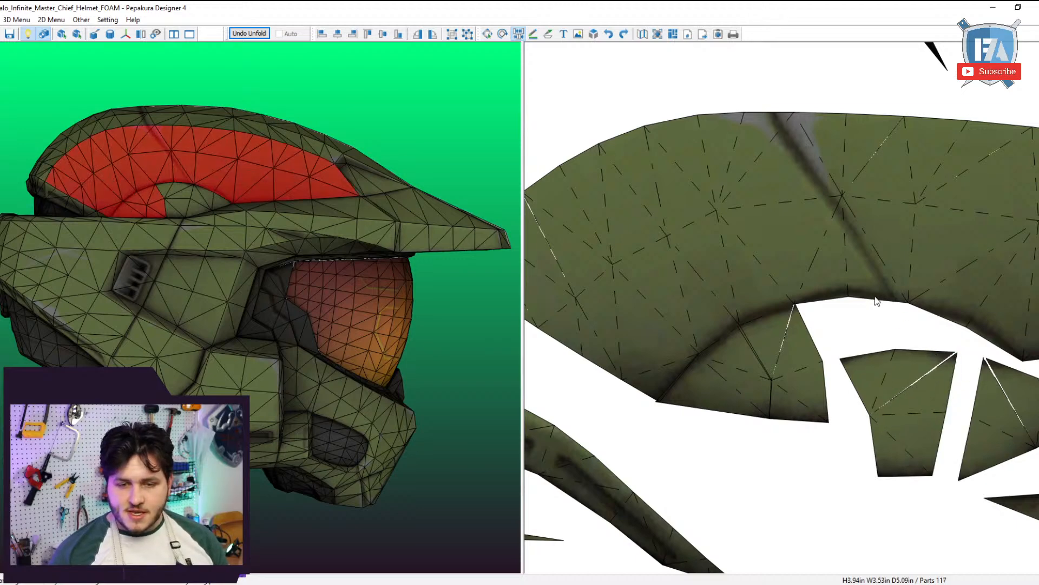
left_click(877, 301)
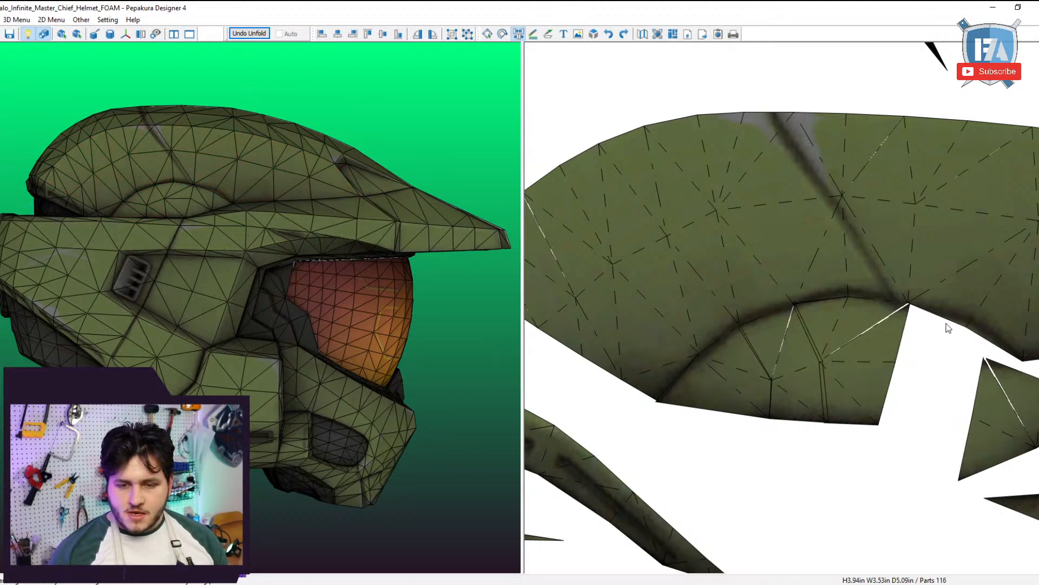
left_click(953, 330)
scroll(934, 447, "down", 2)
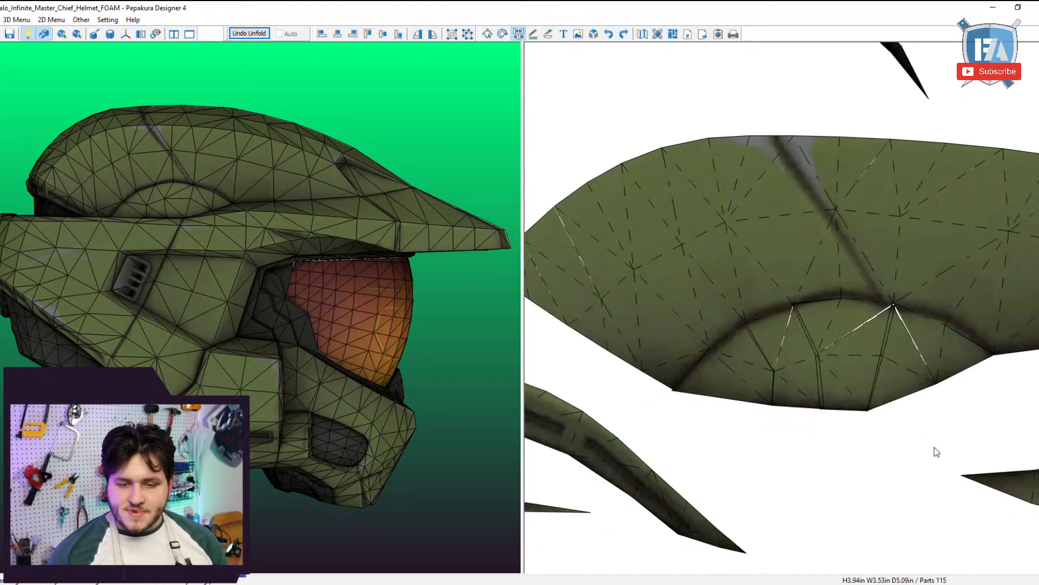
scroll(868, 376, "down", 2)
scroll(225, 303, "down", 1)
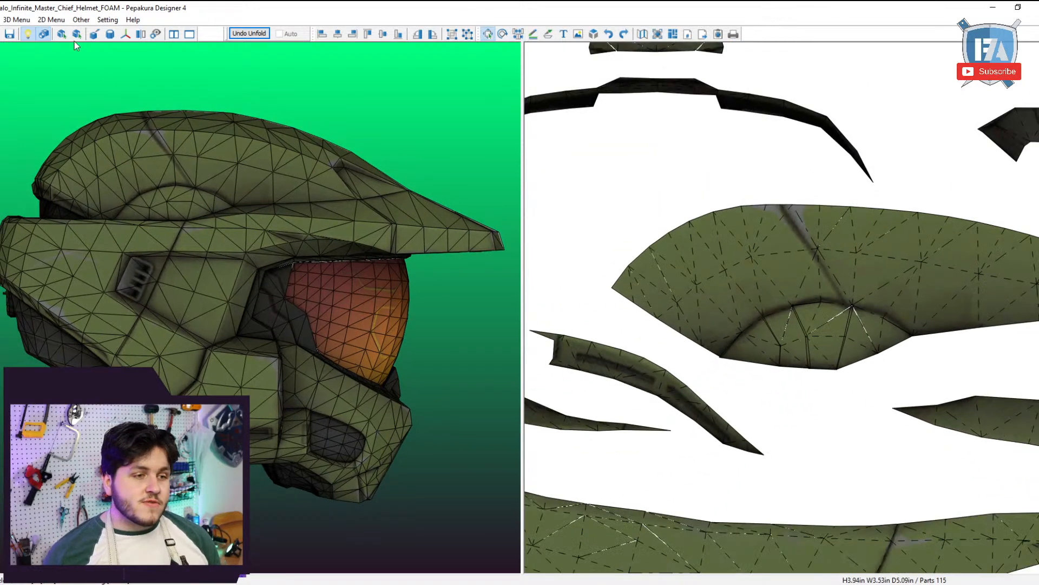
Close the small gaps between the joined segments in the merged crown side part.
left_click(51, 20)
left_click(95, 189)
left_click(496, 315)
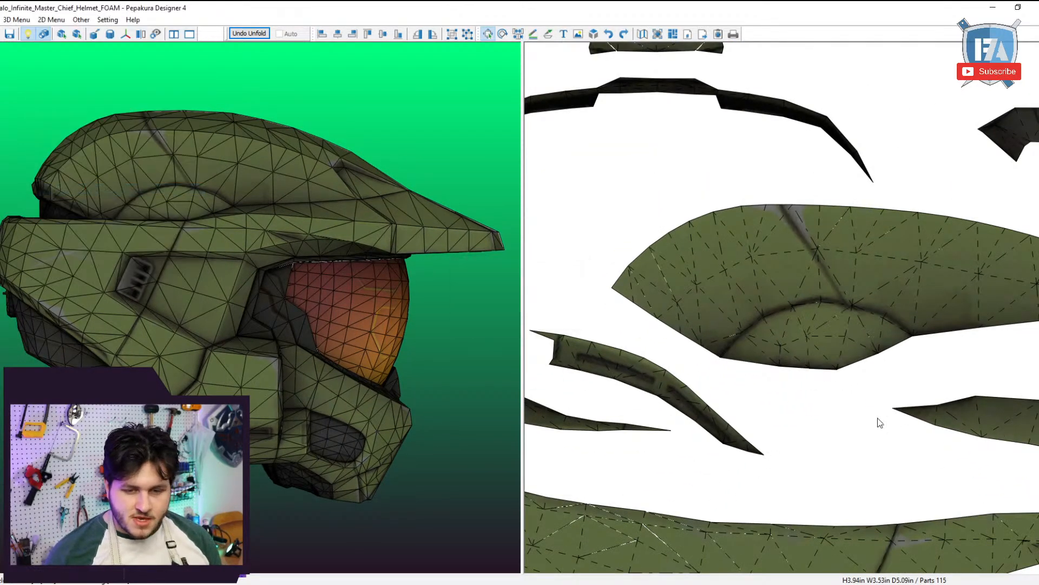
scroll(982, 437, "up", 2)
Set the Hide Nearly Flat Edges threshold to 134 degrees in the Line Color Tool.
scroll(879, 477, "down", 2)
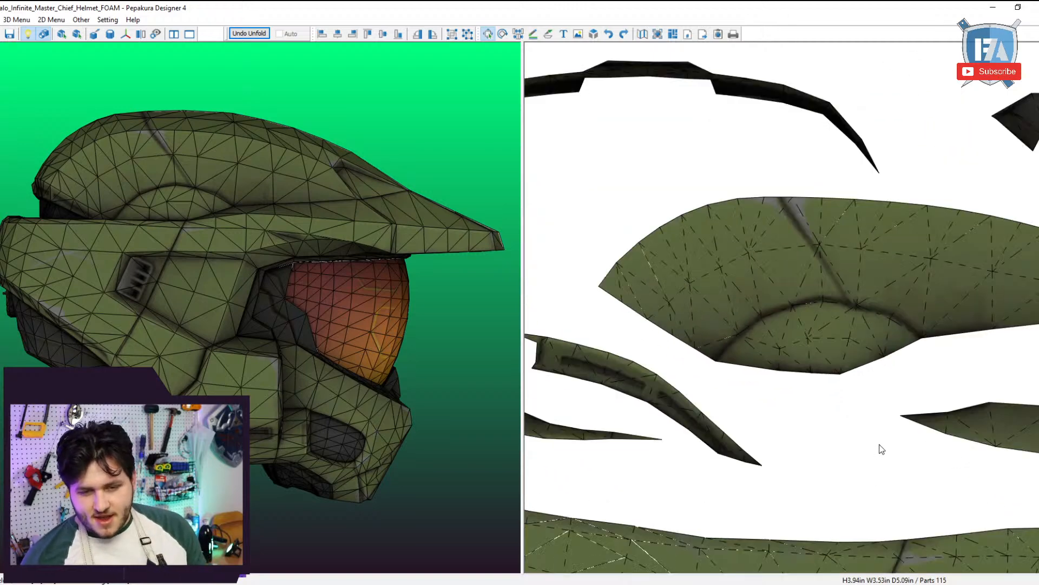
left_click(533, 33)
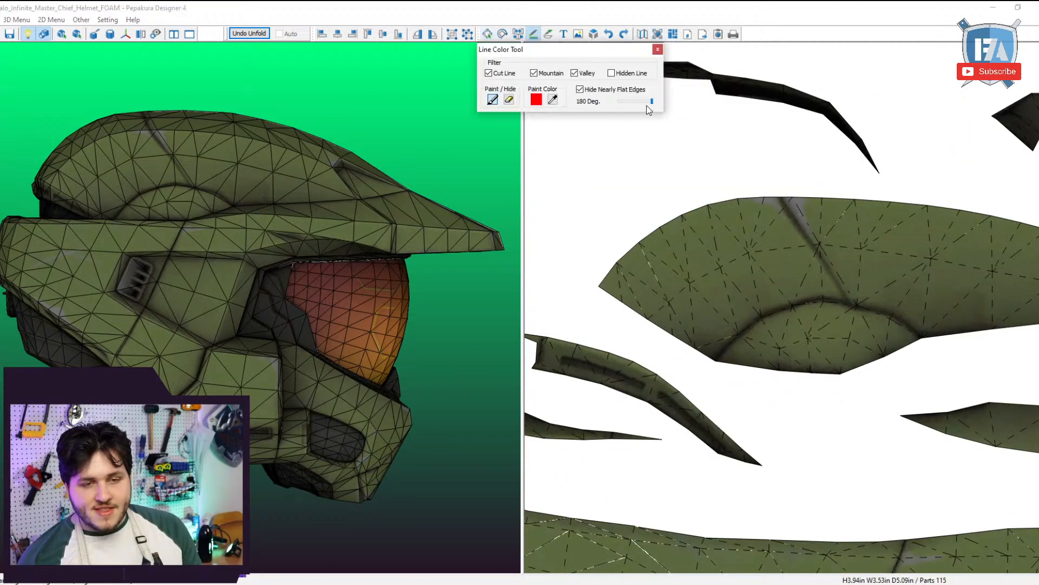
left_click_drag(655, 105, 647, 106)
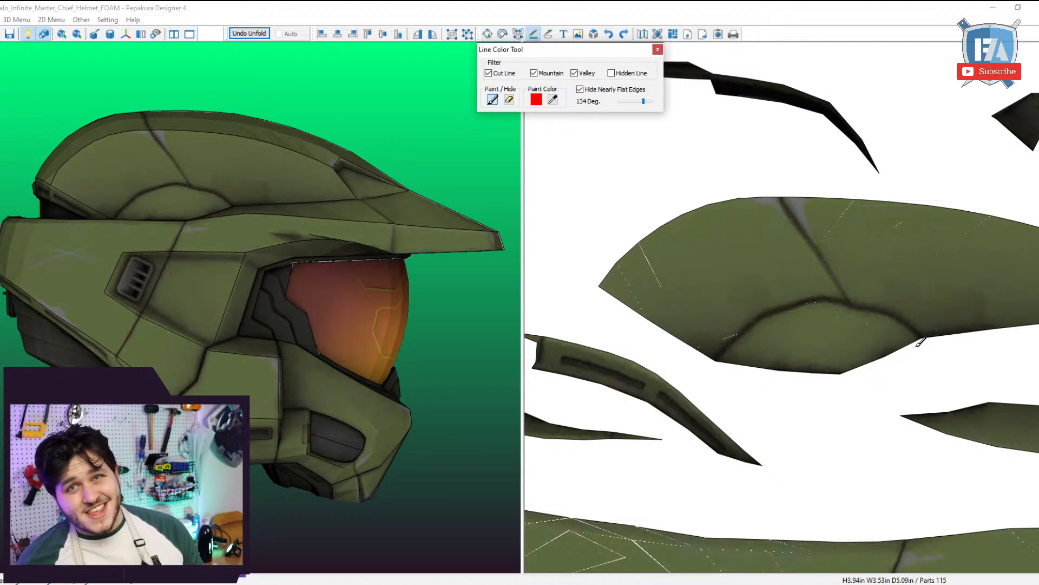
Undo the splitting and joining that merged the small lens-shaped part with the crown side part.
left_click(609, 34)
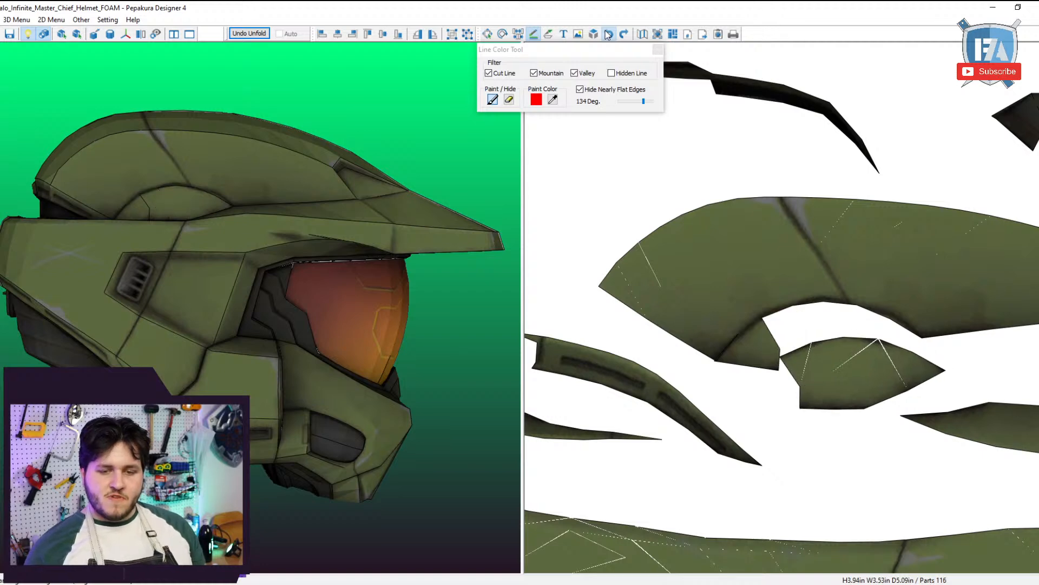
left_click(609, 35)
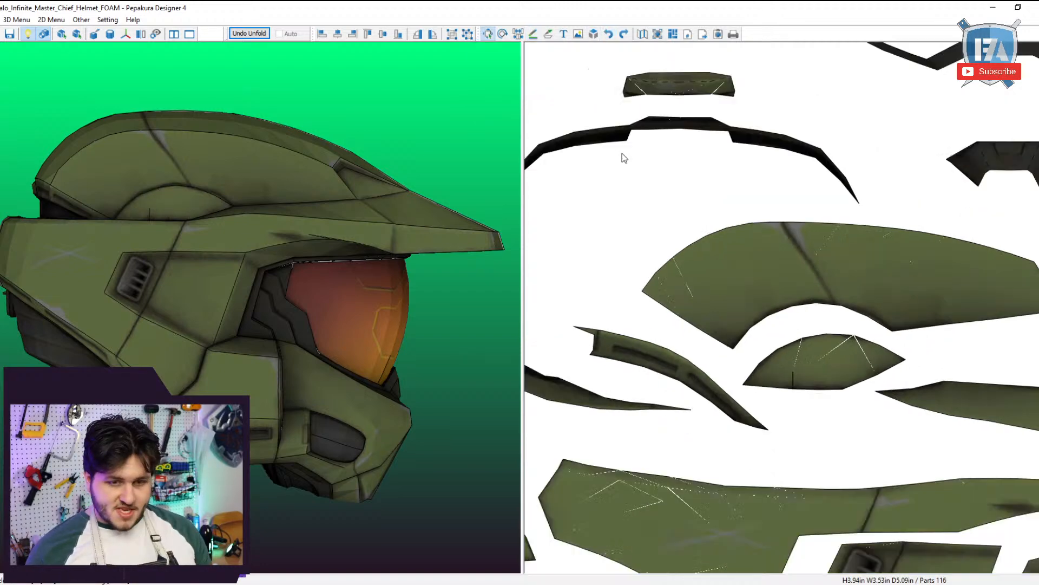
scroll(622, 154, "down", 5)
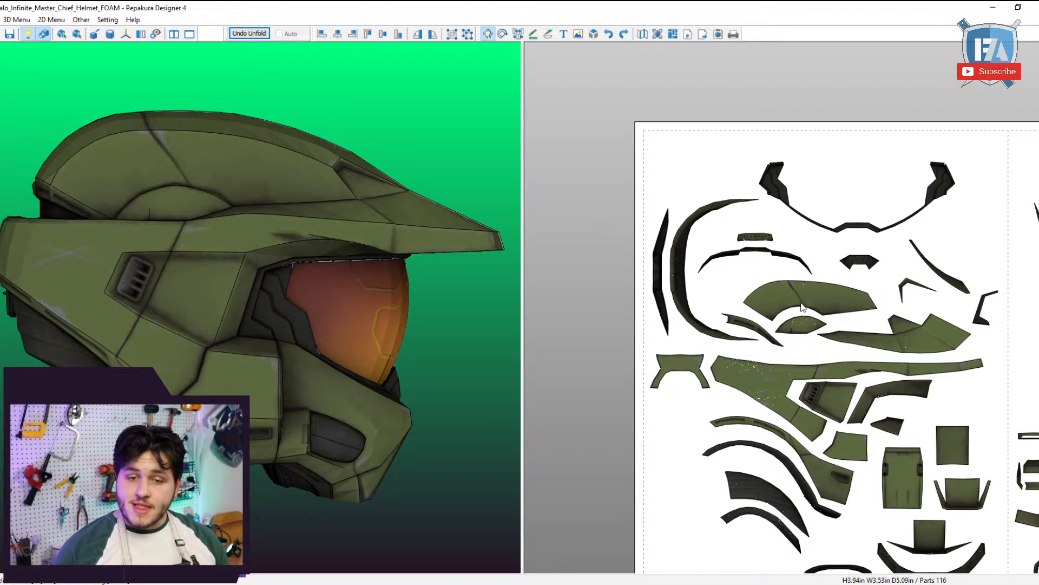
Raise the Hide Nearly Flat Edges threshold slightly in the Line Color Tool to show more fold lines.
left_click(530, 34)
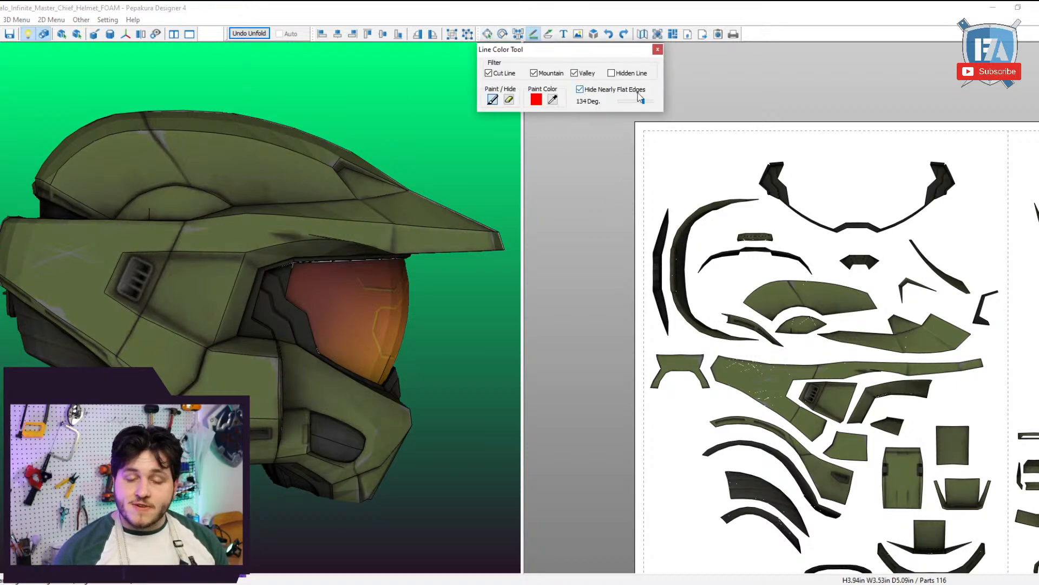
left_click_drag(643, 102, 649, 106)
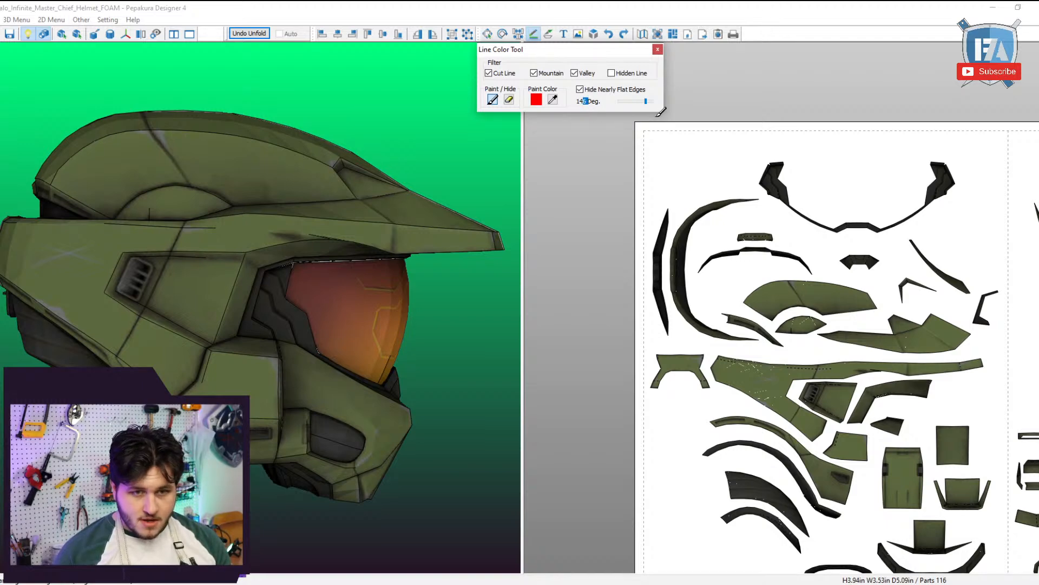
left_click(723, 108)
key("Escape")
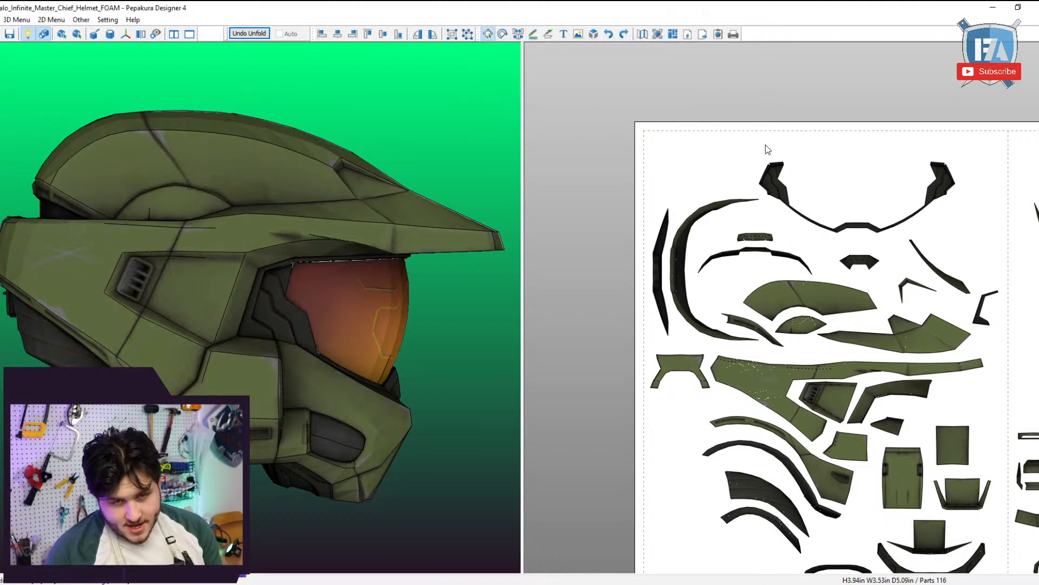
Clear the leftover cut line from the small lens-shaped part and fine-tune the Hide Nearly Flat Edges threshold.
scroll(747, 282, "up", 3)
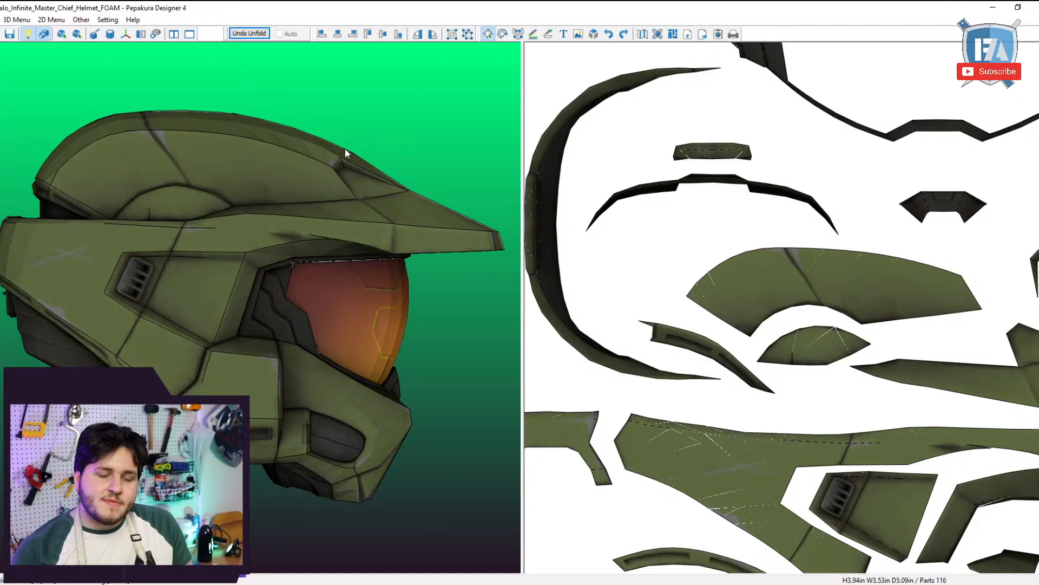
scroll(721, 306, "up", 2)
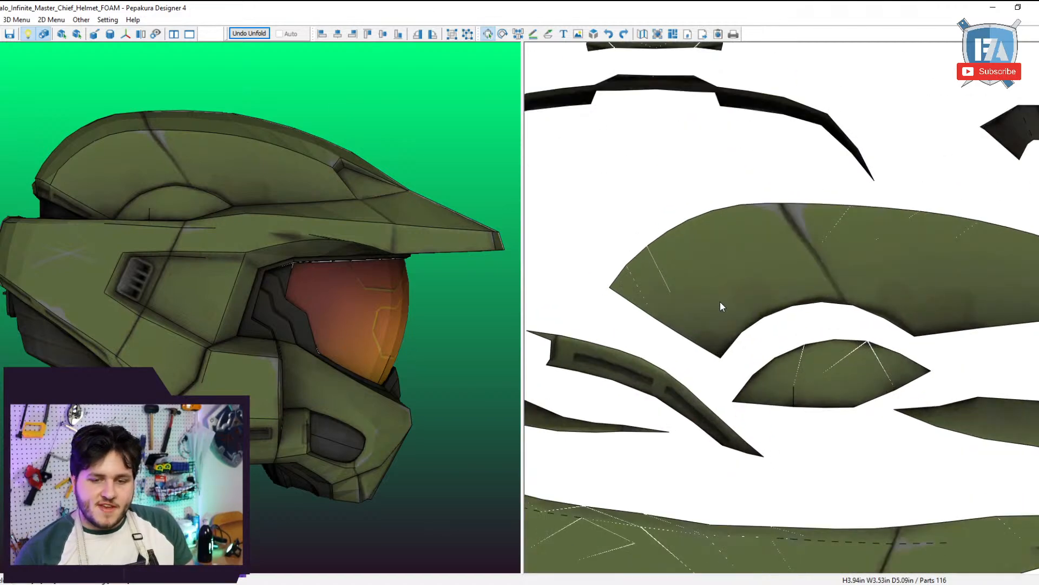
left_click(791, 355)
left_click(534, 35)
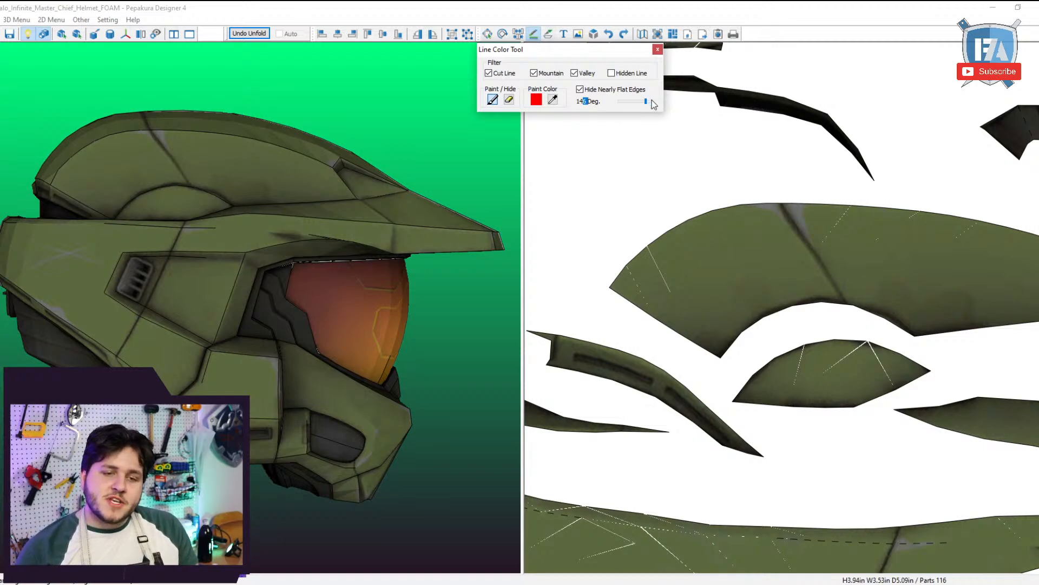
type("9")
left_click_drag(650, 102, 649, 103)
left_click(608, 182)
key("Escape")
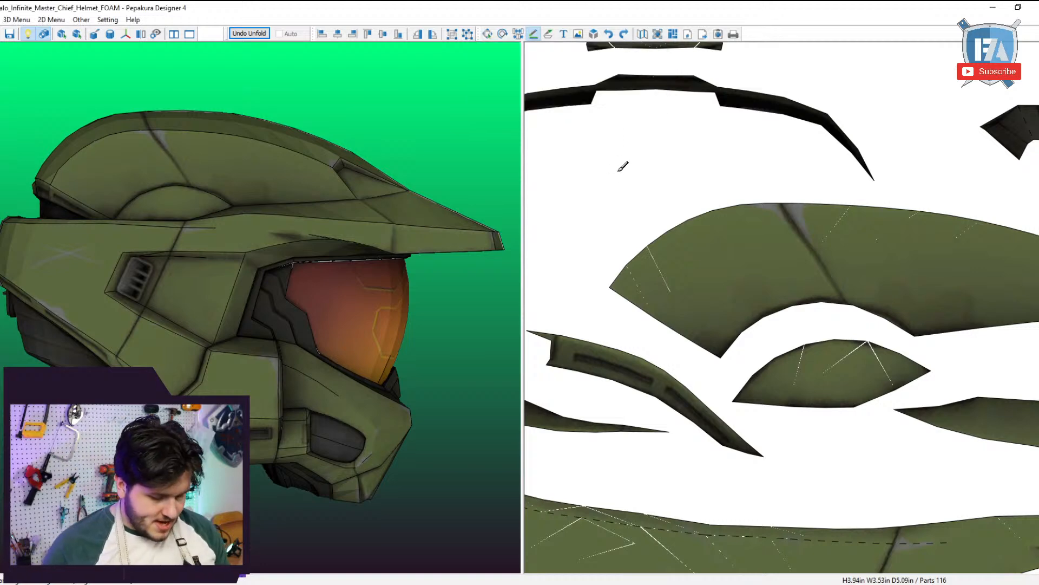
Select the dark rear lower rim panel on the helmet's underside to locate it on the pattern sheet.
scroll(617, 172, "down", 4)
scroll(785, 245, "down", 1)
scroll(790, 248, "down", 2)
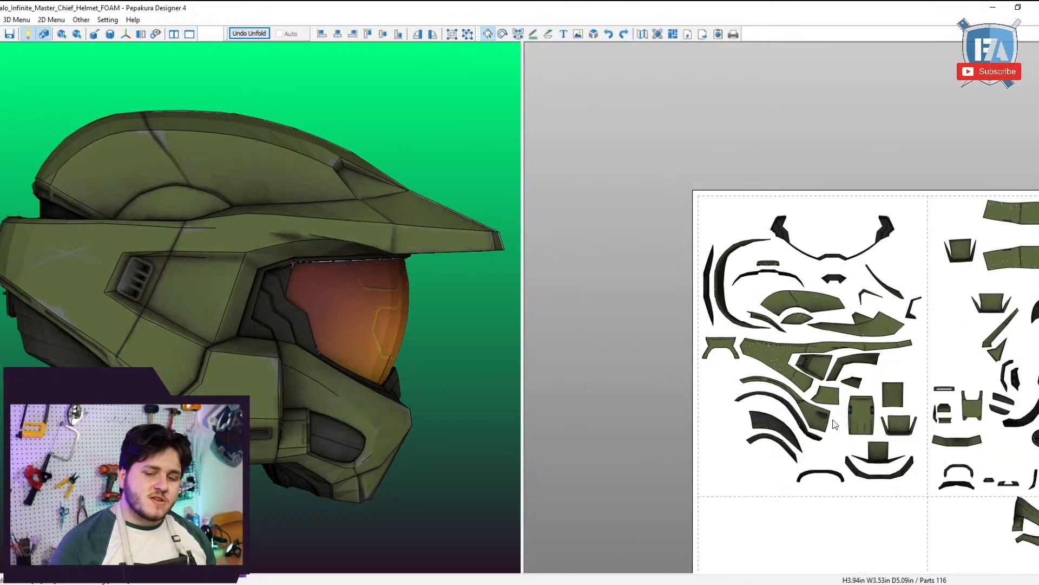
middle_click_drag(829, 476, 748, 464)
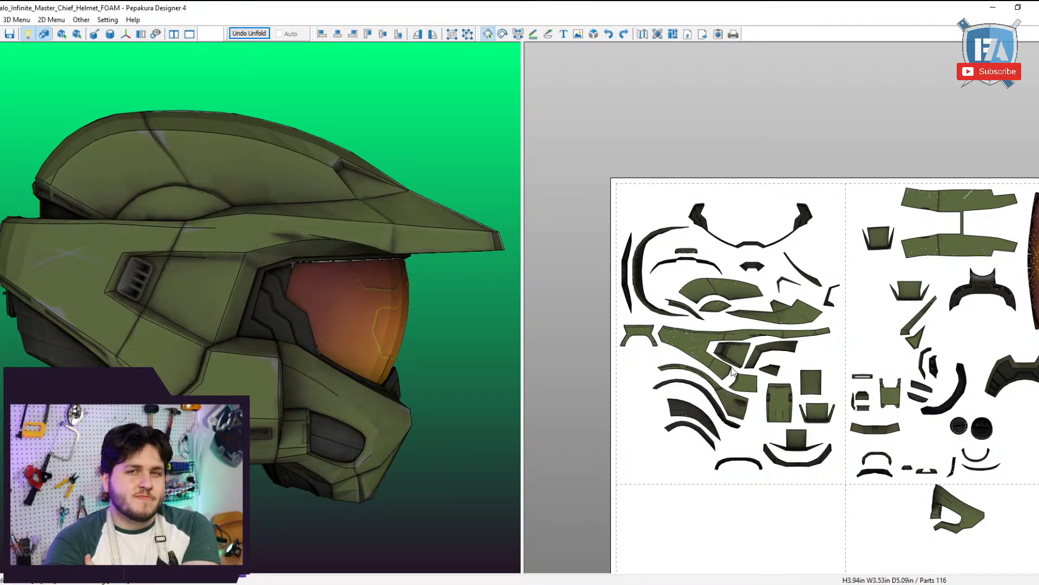
left_click_drag(395, 296, 303, 278)
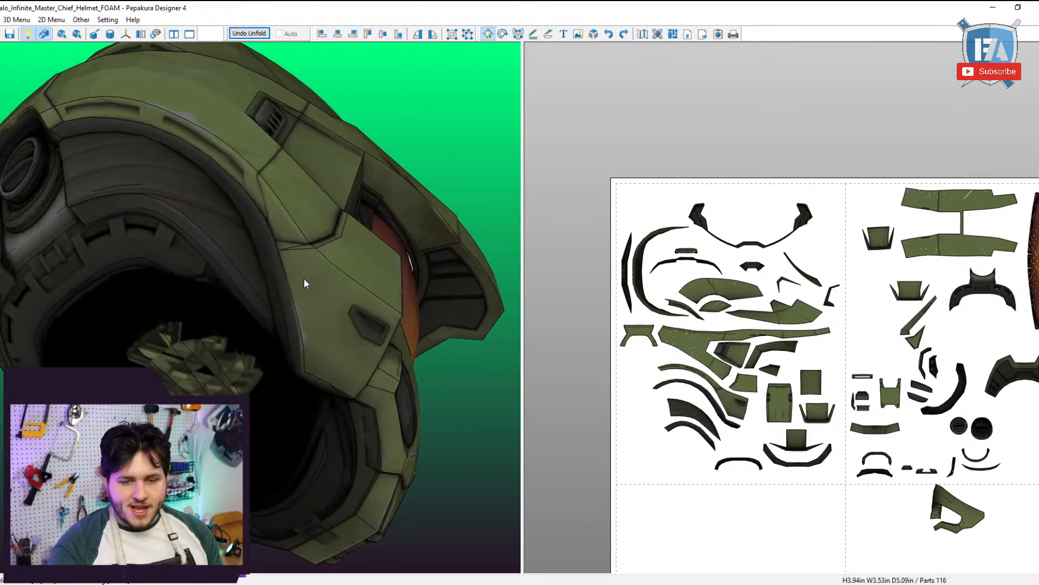
left_click(131, 243)
left_click_drag(132, 243, 178, 245)
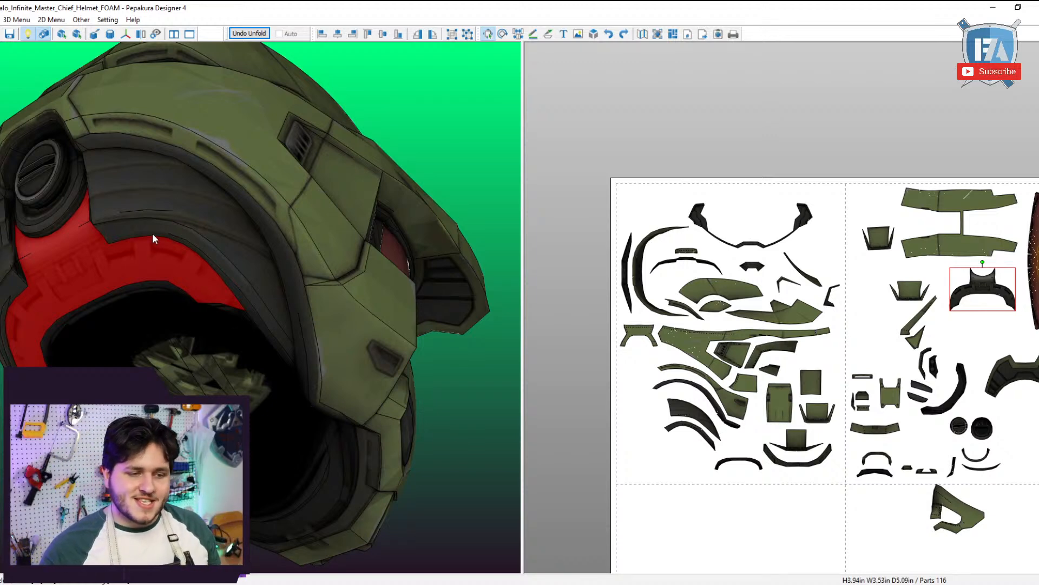
Select the narrow curved strip on the helmet's rear underside and move it into the empty area below the other parts.
left_click_drag(152, 233, 433, 387)
scroll(699, 433, "up", 3)
right_click_drag(773, 341, 832, 235)
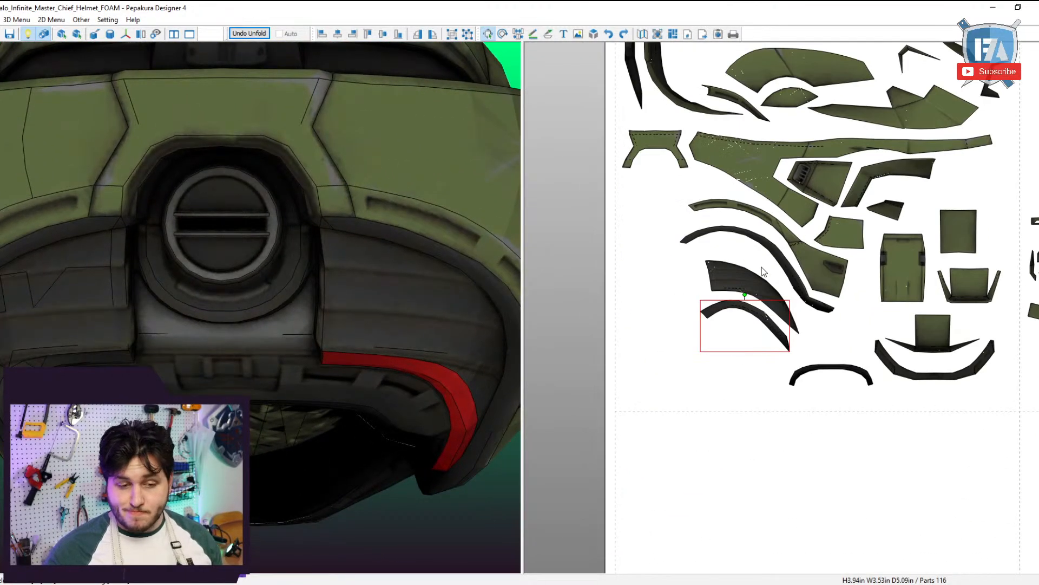
left_click_drag(359, 388, 385, 321)
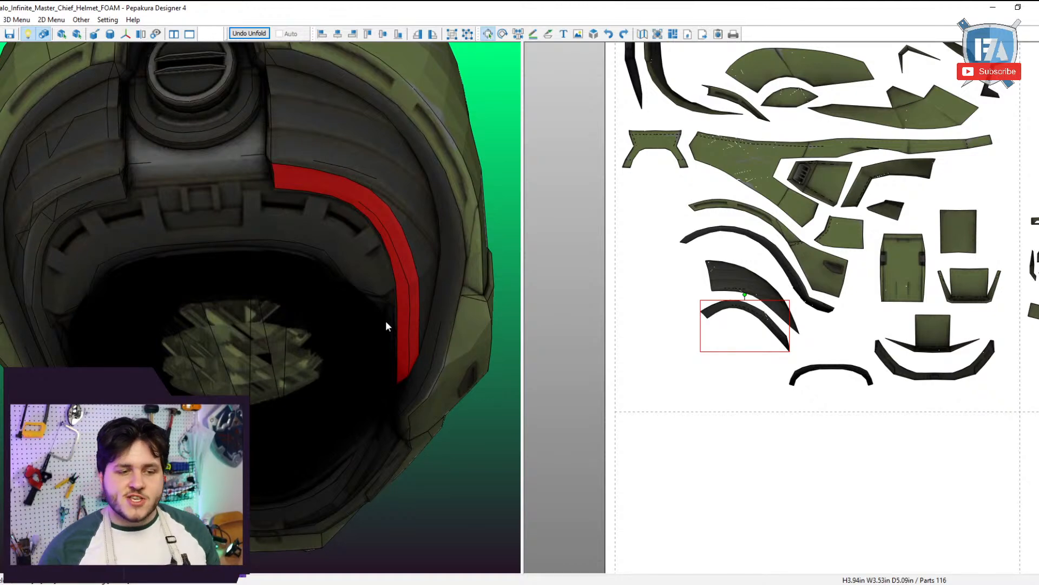
left_click_drag(644, 385, 631, 547)
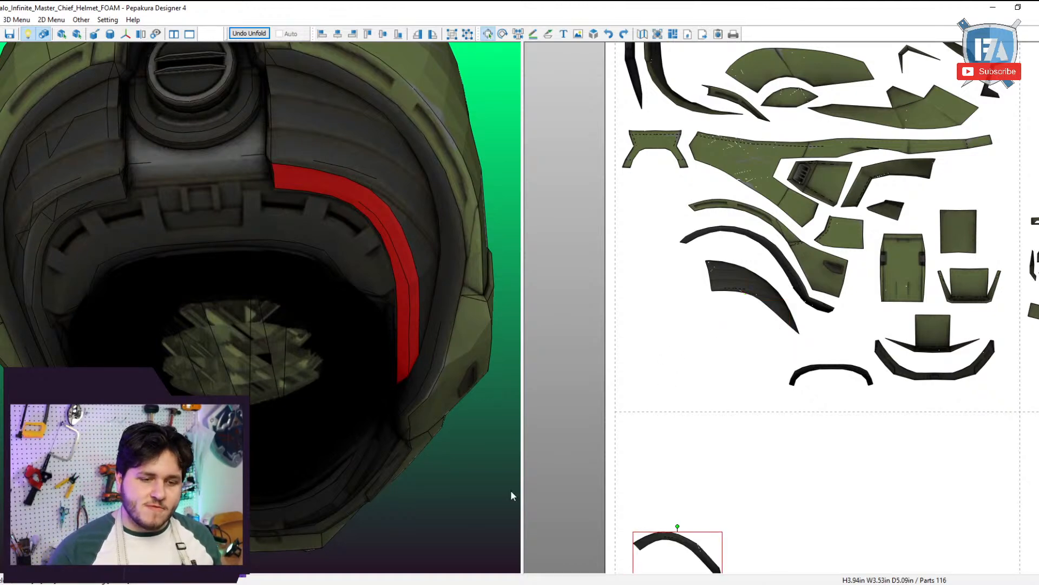
Select the large dark rear panel and the long dark rim strip above it to locate both on the pattern sheet.
left_click(327, 159)
left_click_drag(326, 154, 314, 174)
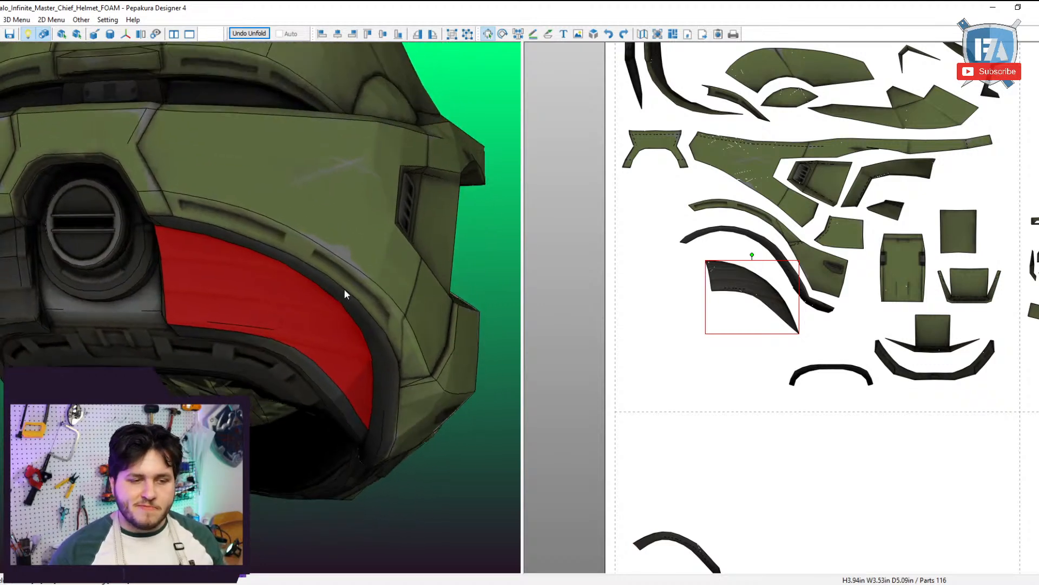
left_click(331, 287)
scroll(643, 291, "up", 4)
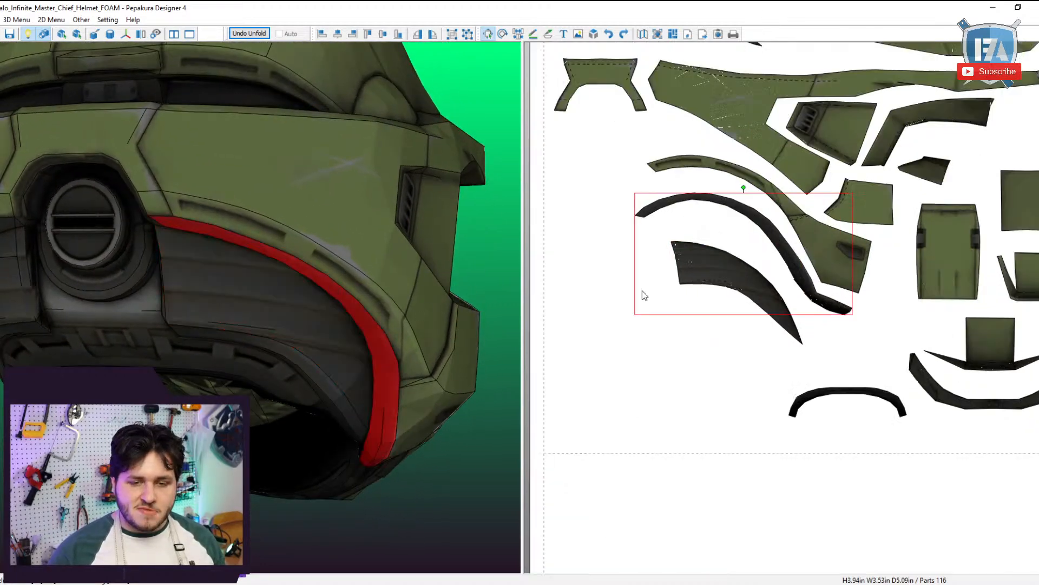
right_click_drag(287, 379, 268, 310)
left_click_drag(267, 313, 280, 340)
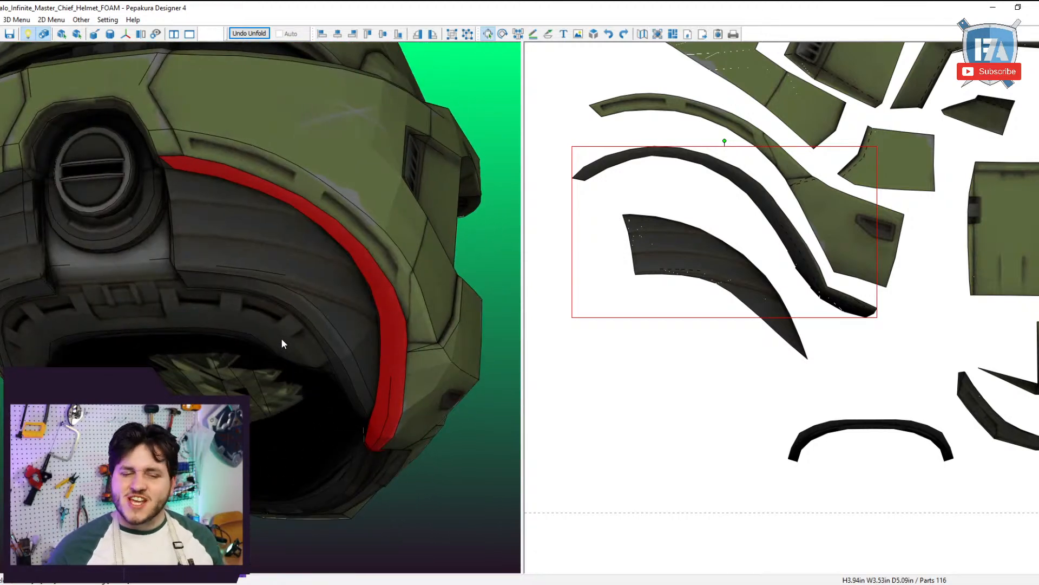
Compare the seams between the green side panel, green trim strip, dark rim strip and large dark rear panel by selecting them.
left_click(336, 165)
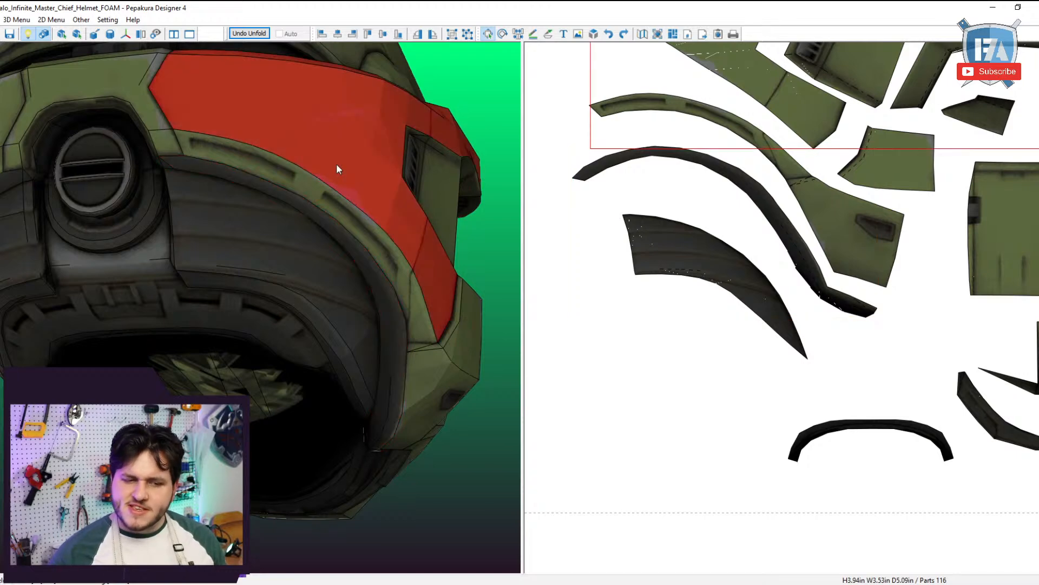
left_click(326, 202)
left_click_drag(326, 203, 284, 230)
left_click_drag(144, 363, 219, 362)
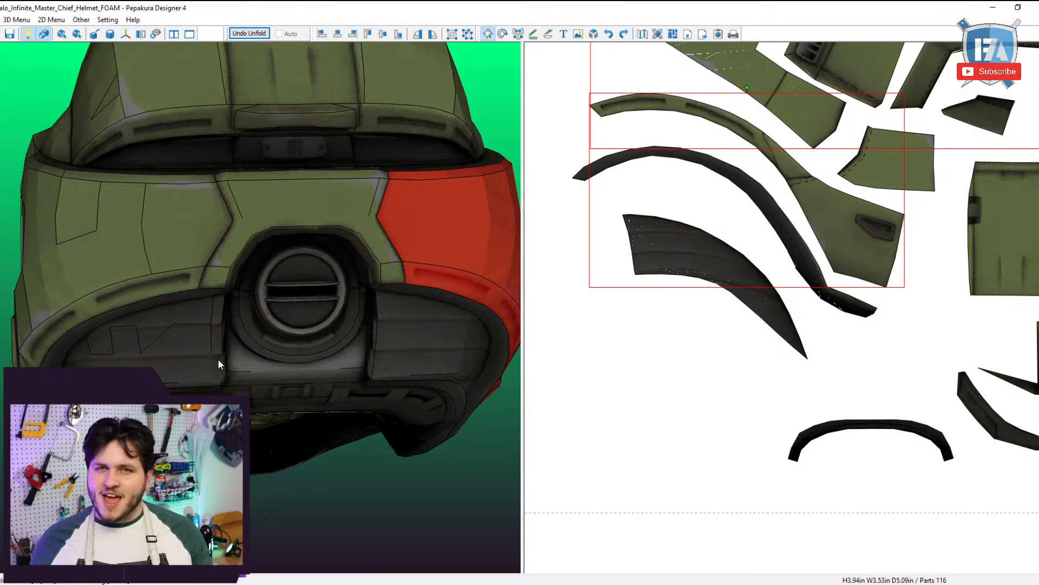
left_click_drag(219, 363, 277, 383)
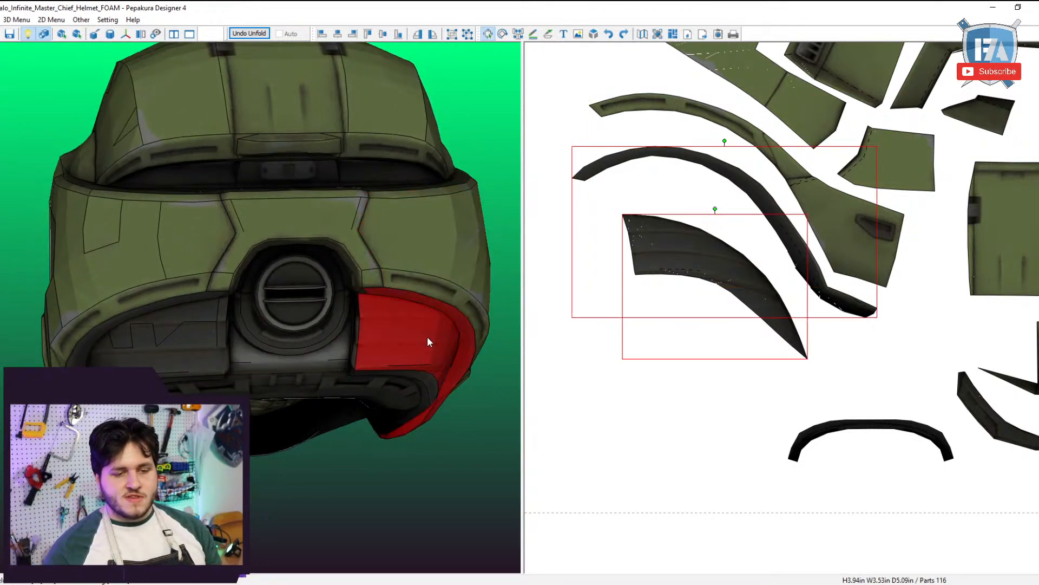
left_click_drag(427, 337, 406, 351)
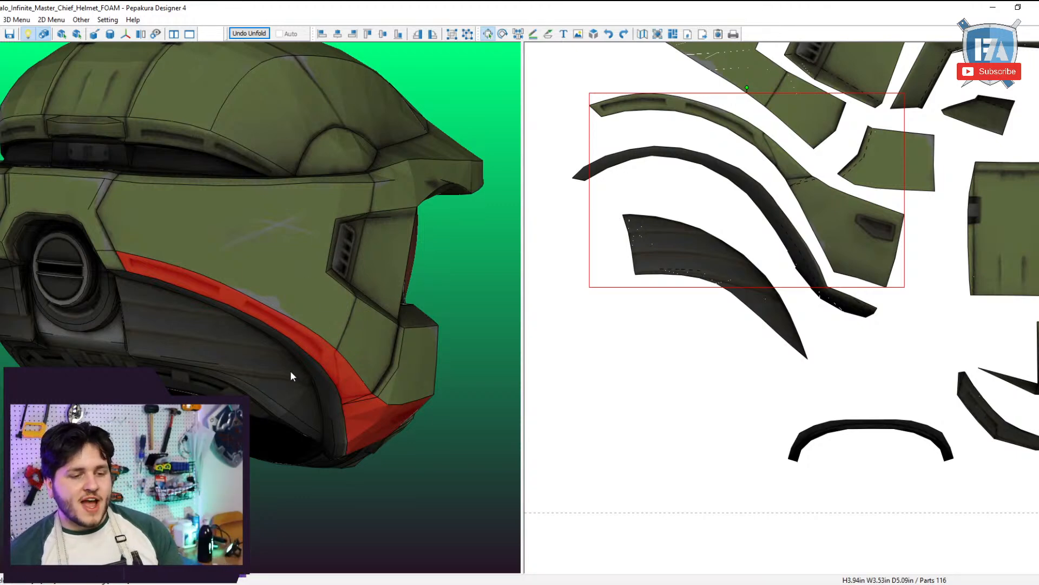
left_click_drag(323, 373, 355, 348)
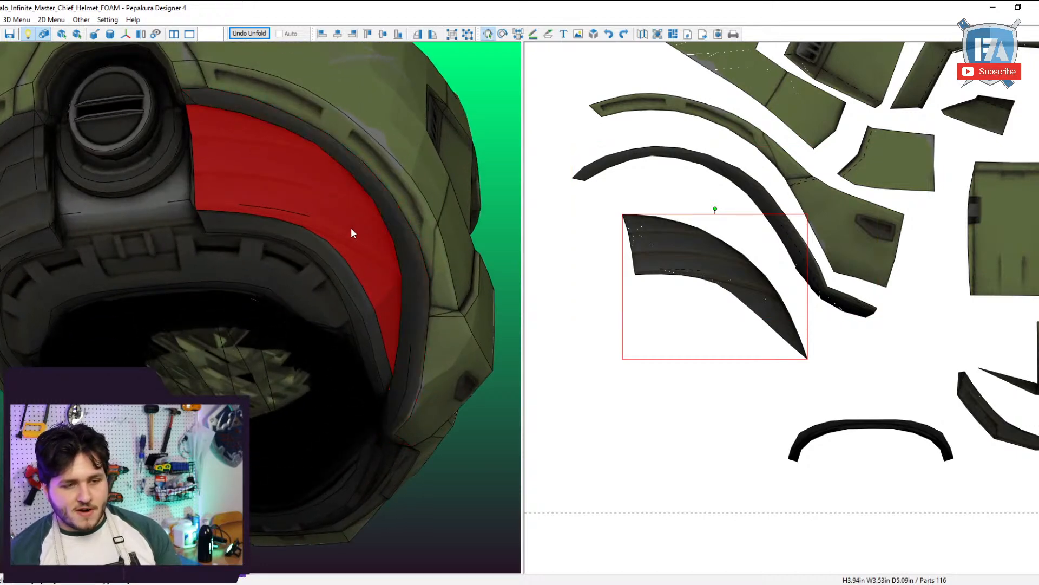
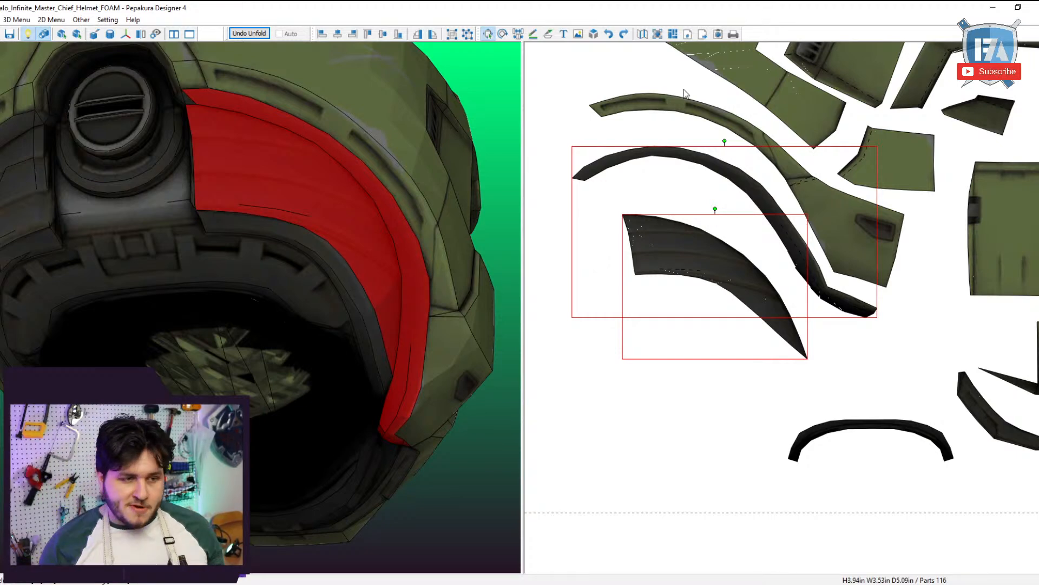
Examine the small triangular face beside the round rear cap and select the adjoining dark rim strip to locate it on the pattern sheet.
left_click_drag(193, 102, 377, 170)
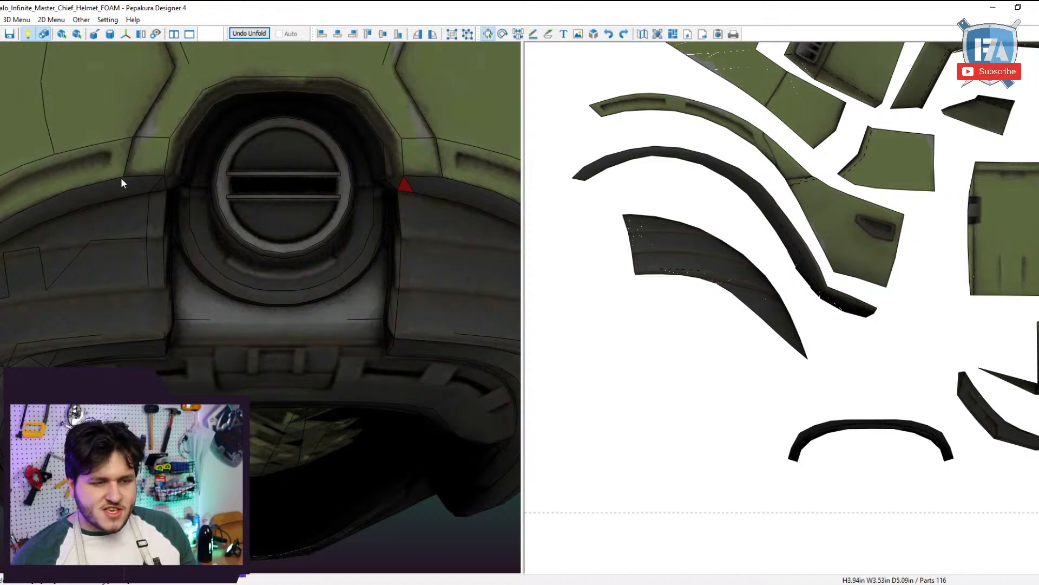
left_click(160, 188)
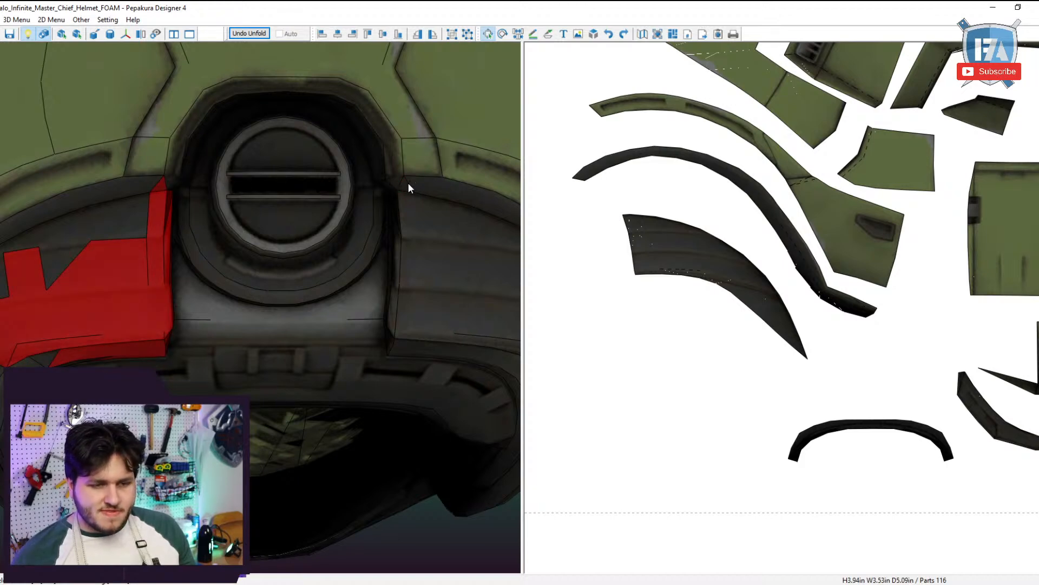
scroll(416, 240, "down", 3)
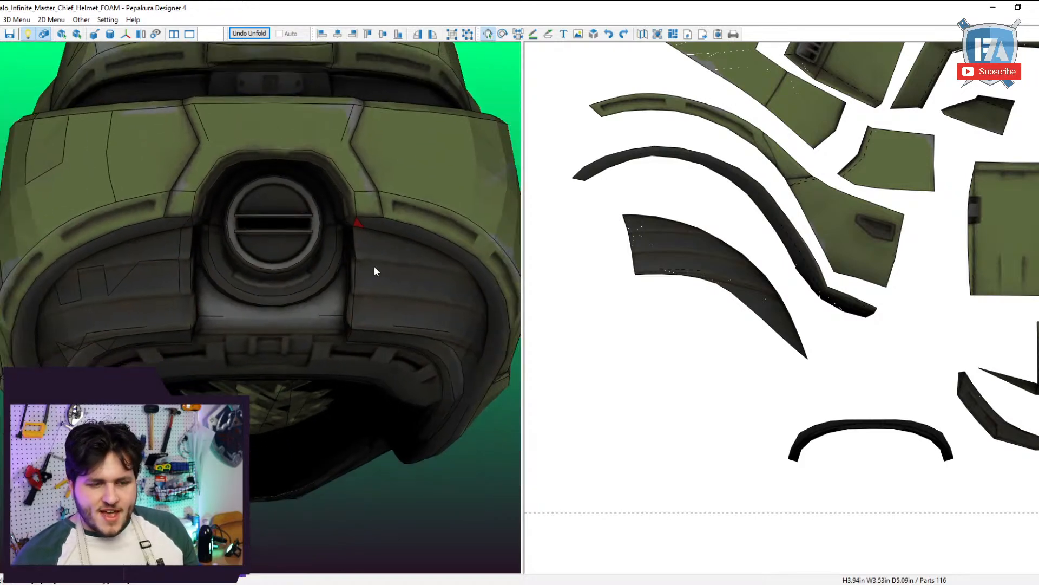
left_click(375, 230)
scroll(676, 205, "up", 3)
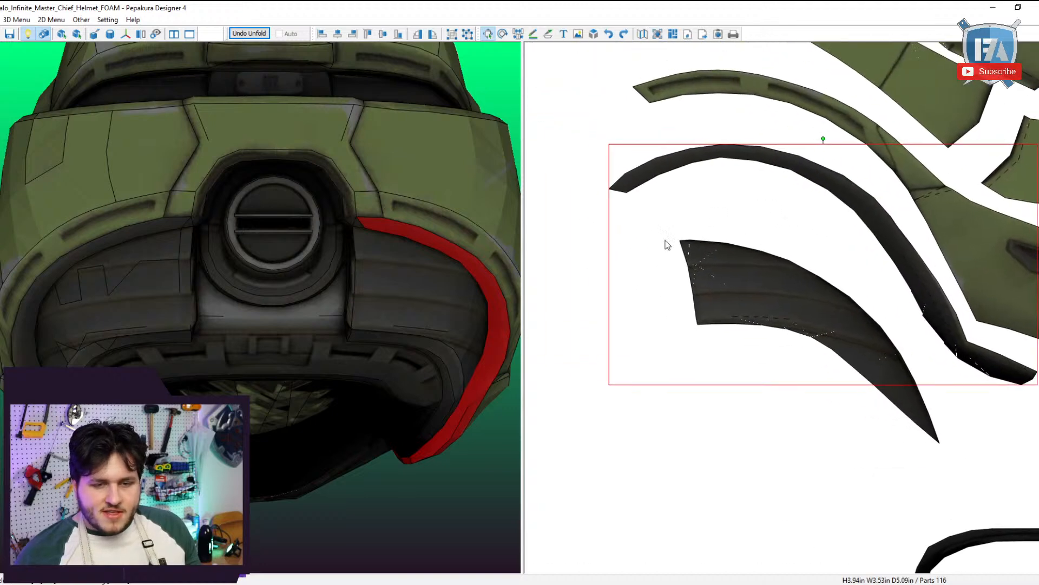
Try joining the dark rim strip to the large dark rear panel at their narrow ends, and undo the join.
key("ctrl+n")
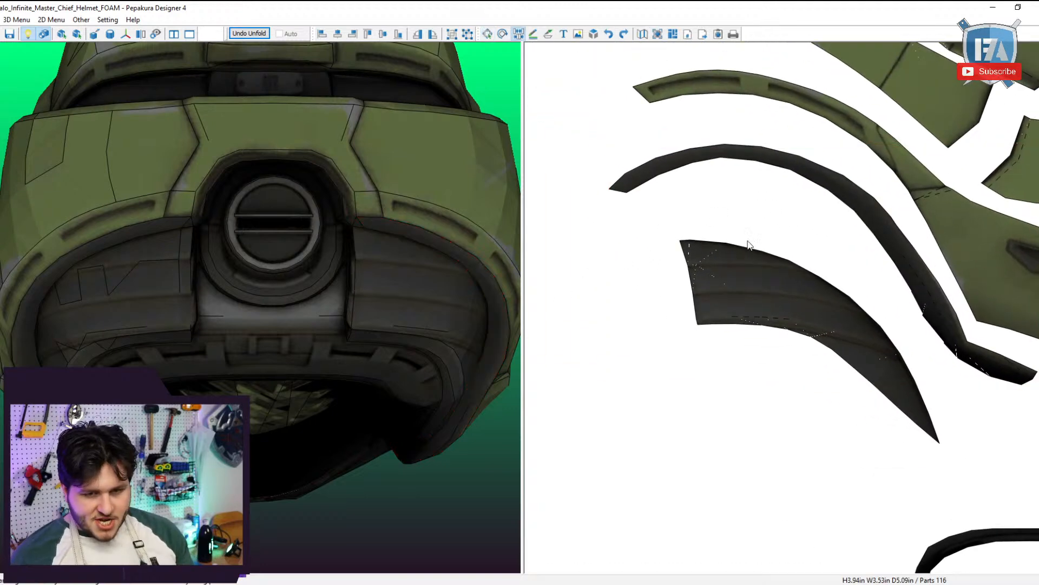
left_click(698, 245)
scroll(695, 250, "up", 2)
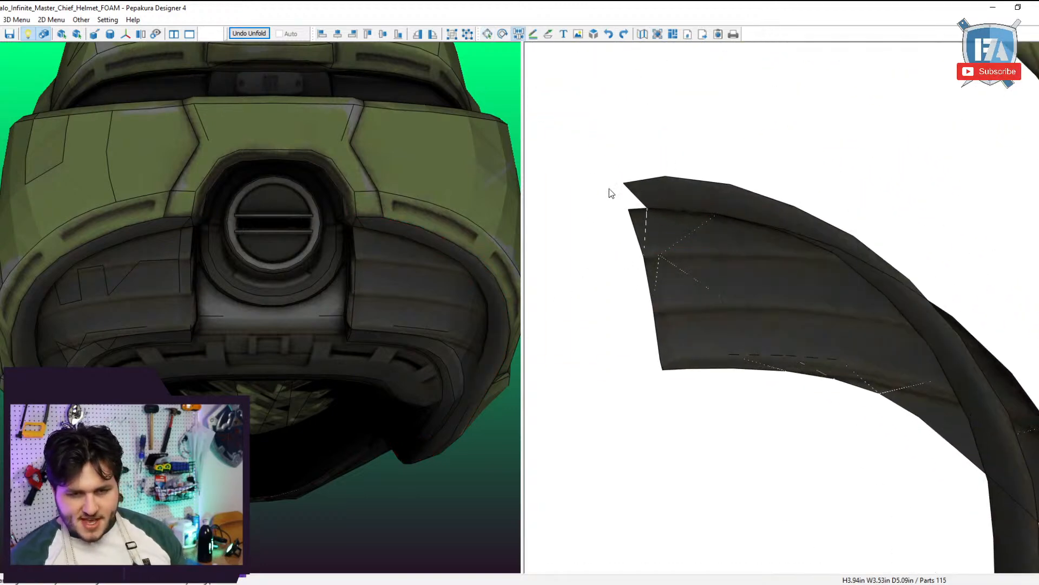
key("ctrl+z")
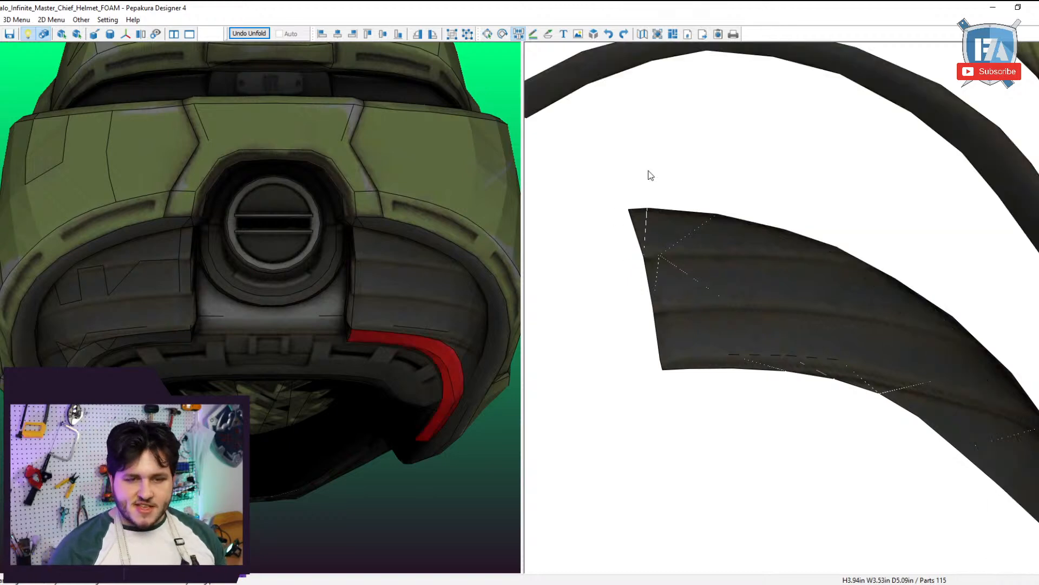
scroll(612, 174, "down", 2)
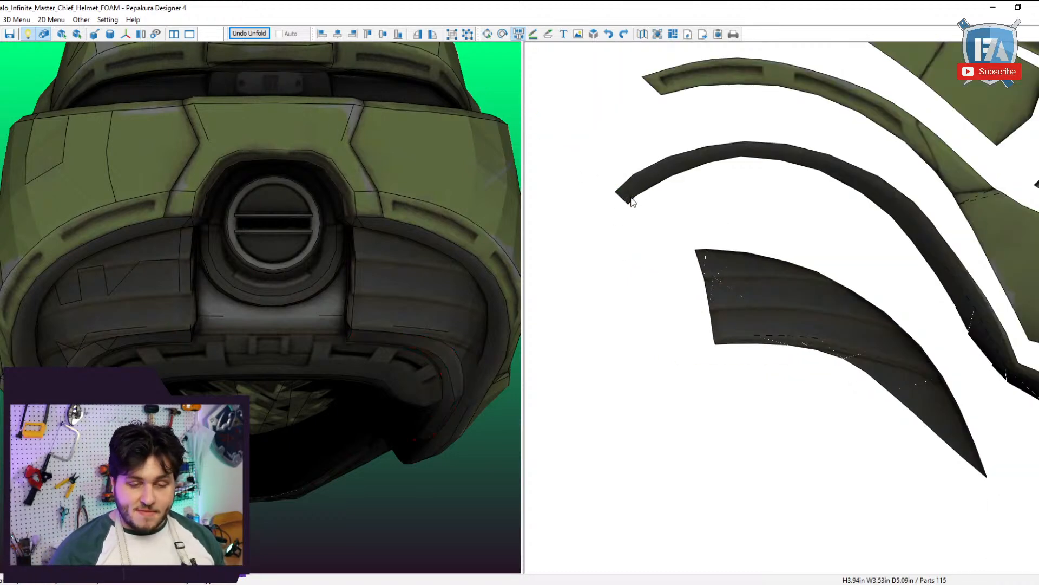
key("Escape")
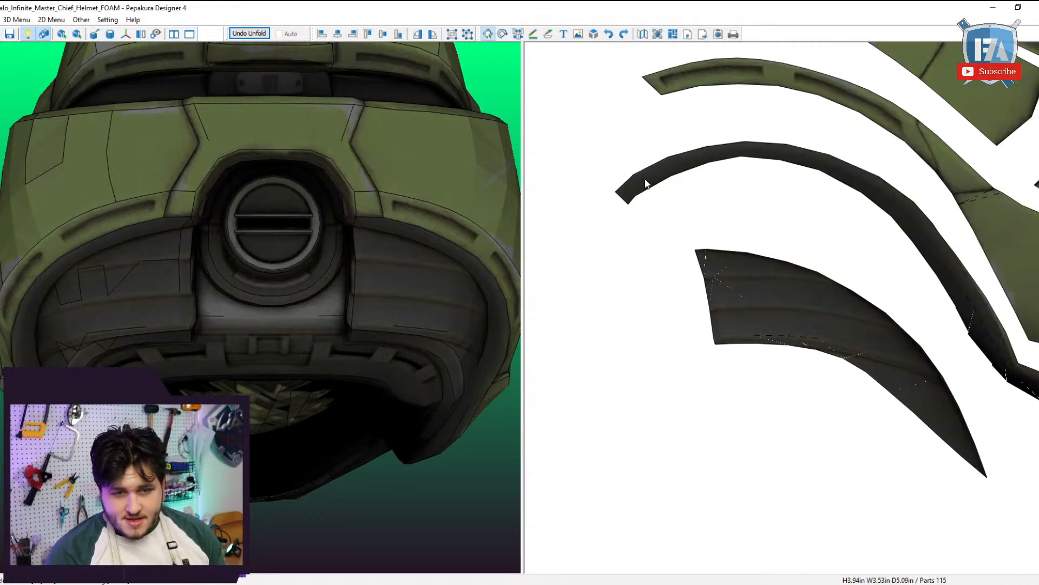
Select the green trim strip and the center rear panel above the round cap to locate them on the pattern sheet.
left_click(646, 179)
left_click_drag(286, 157, 285, 180)
left_click(365, 318)
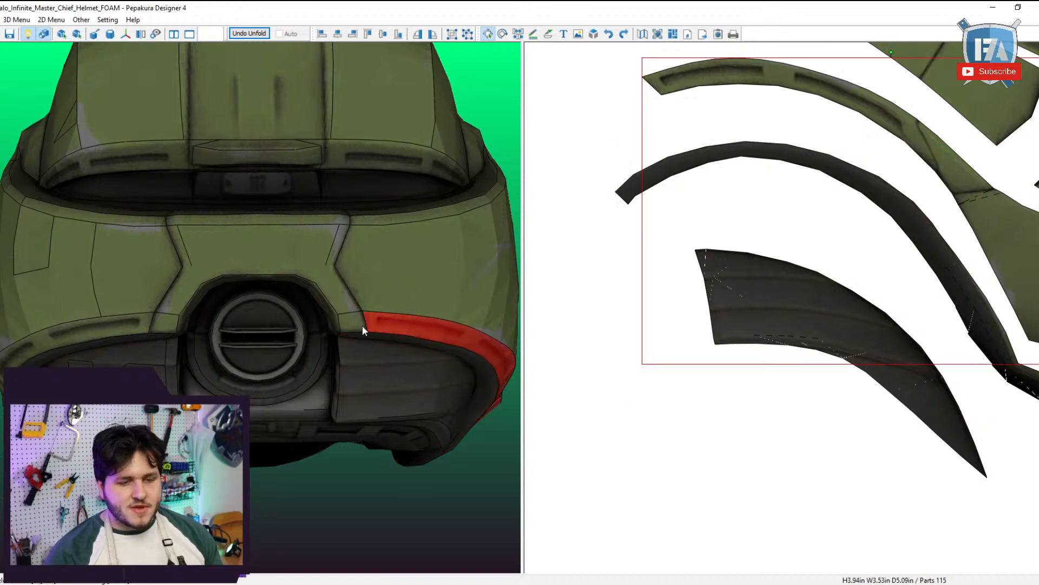
left_click_drag(350, 336, 356, 311)
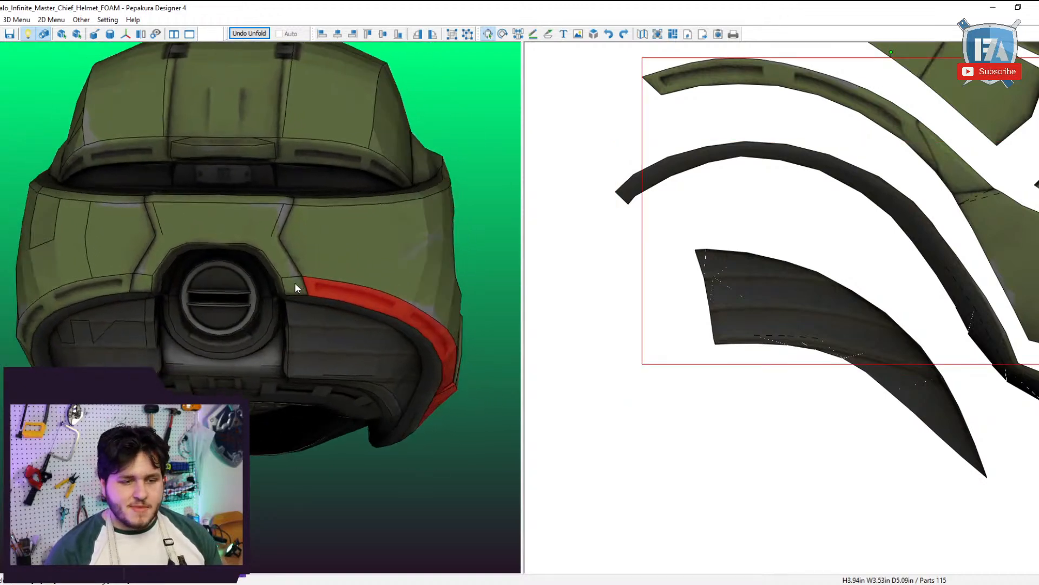
left_click(275, 259)
scroll(666, 371, "down", 5)
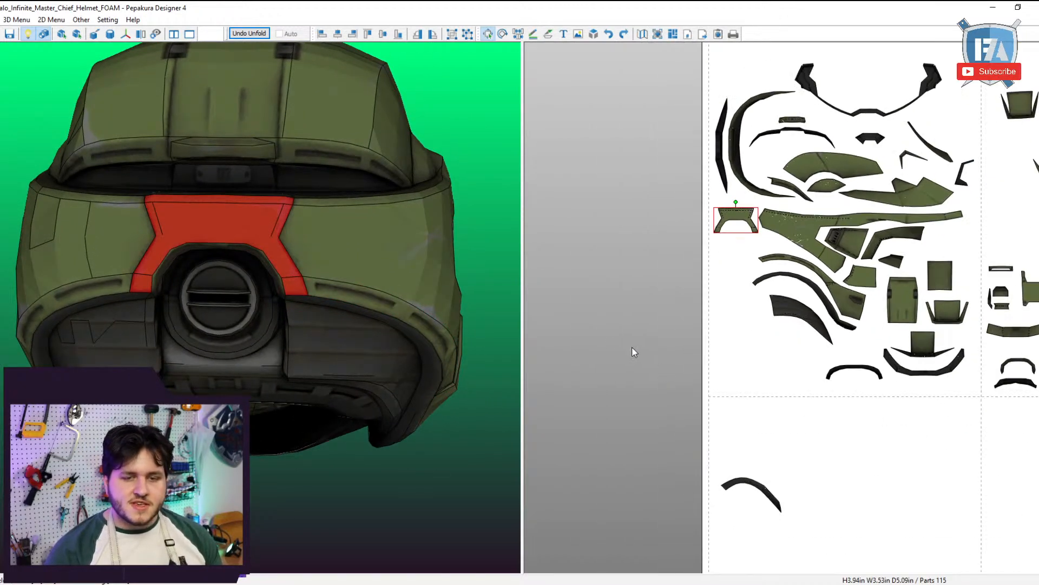
scroll(635, 352, "up", 3)
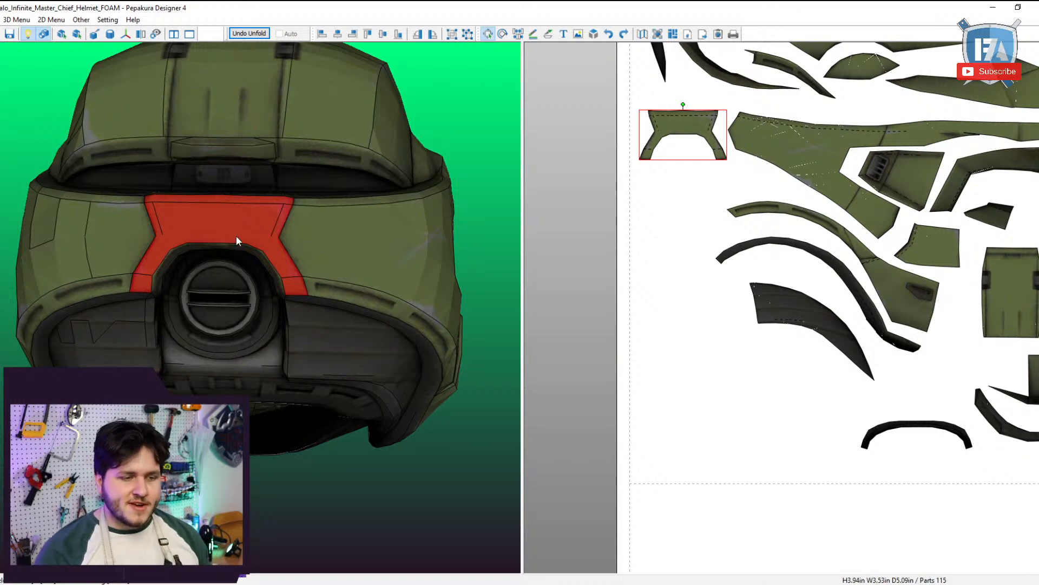
Examine the seam beside the center rear panel and select the large green side panel to locate its flat pattern part.
left_click_drag(248, 219, 291, 190)
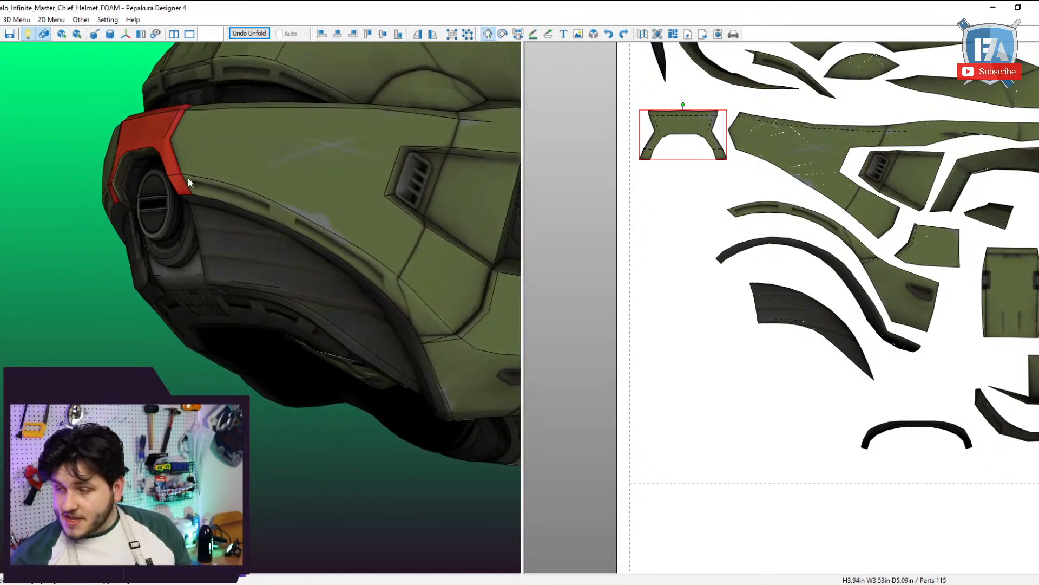
mouse_move(188, 178)
left_mouse_down()
mouse_move(217, 170)
mouse_move(186, 190)
left_mouse_up()
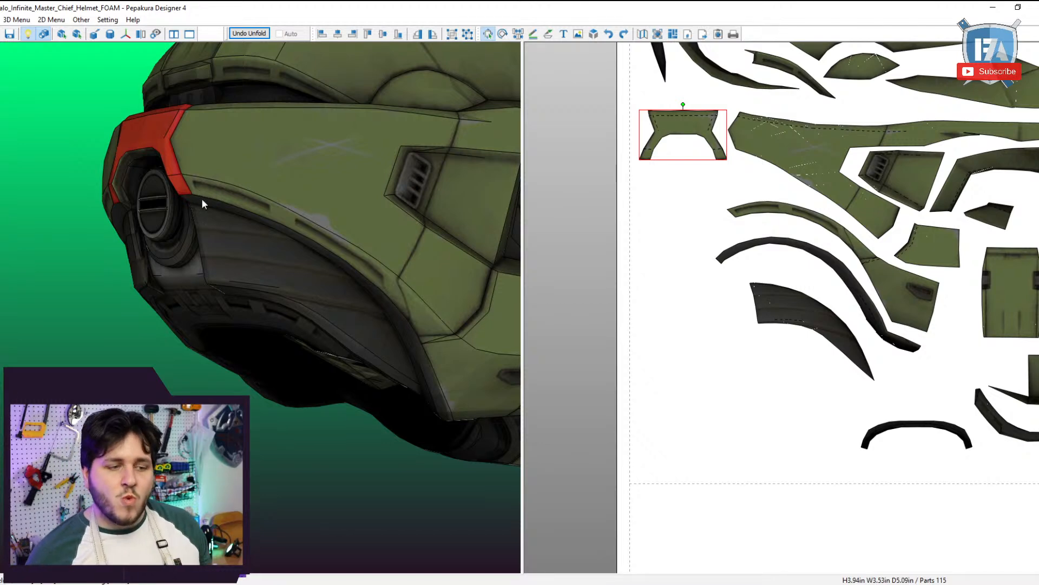
left_click(244, 160)
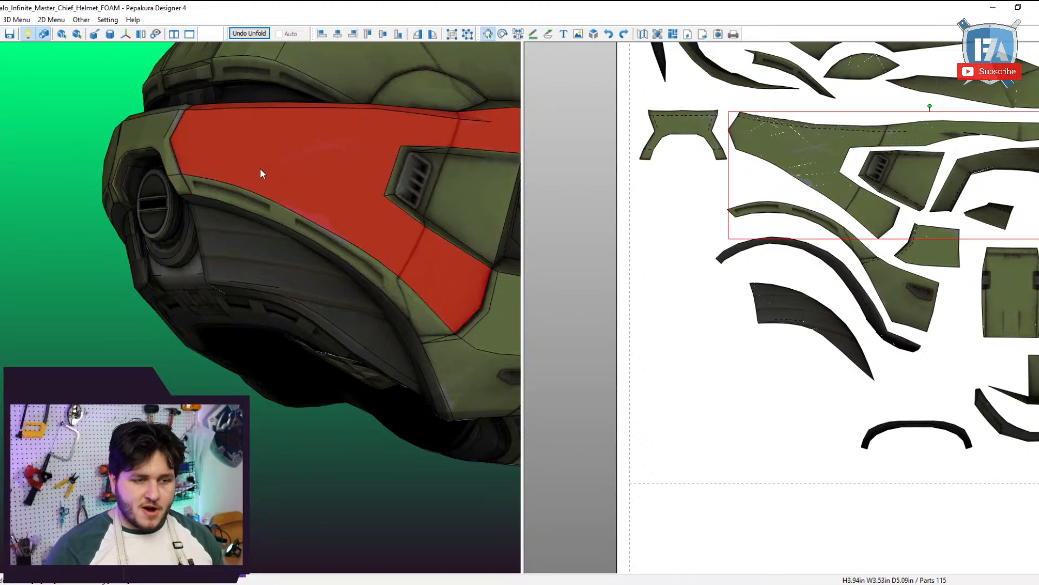
scroll(870, 330, "down", 2)
scroll(870, 330, "up", 1)
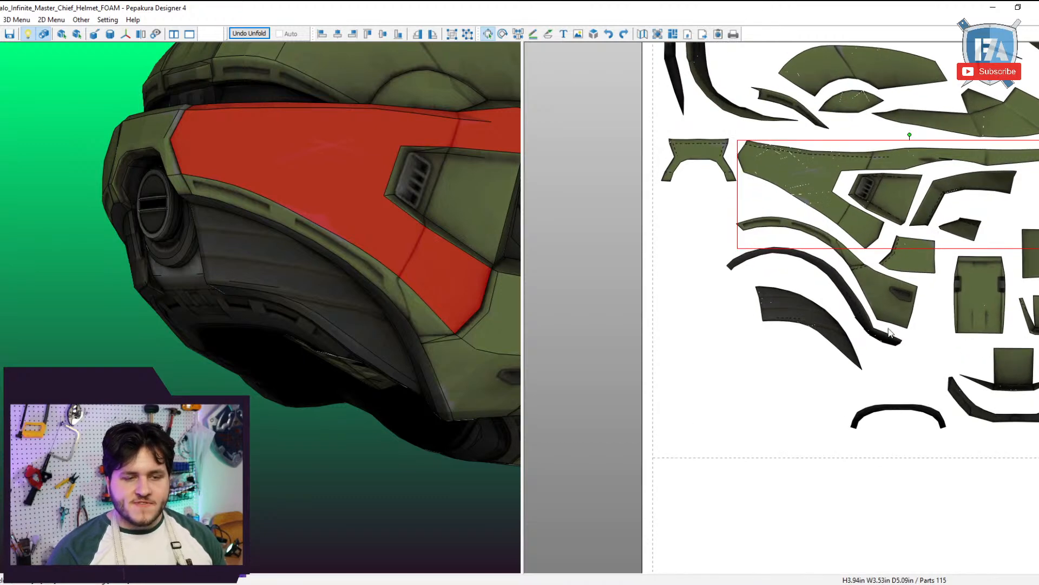
Highlight the trim strip, large side panel and center rear panel together to compare their shared seams, and clear the selection.
left_click(368, 265, "shift")
left_click(392, 239, "shift")
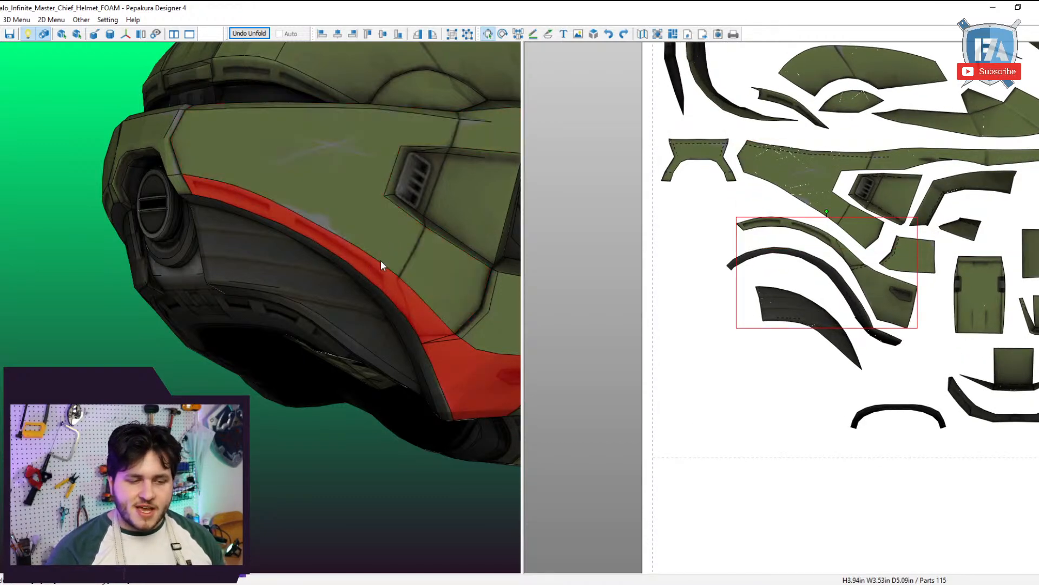
left_click(328, 212, "shift")
left_click(156, 143, "shift")
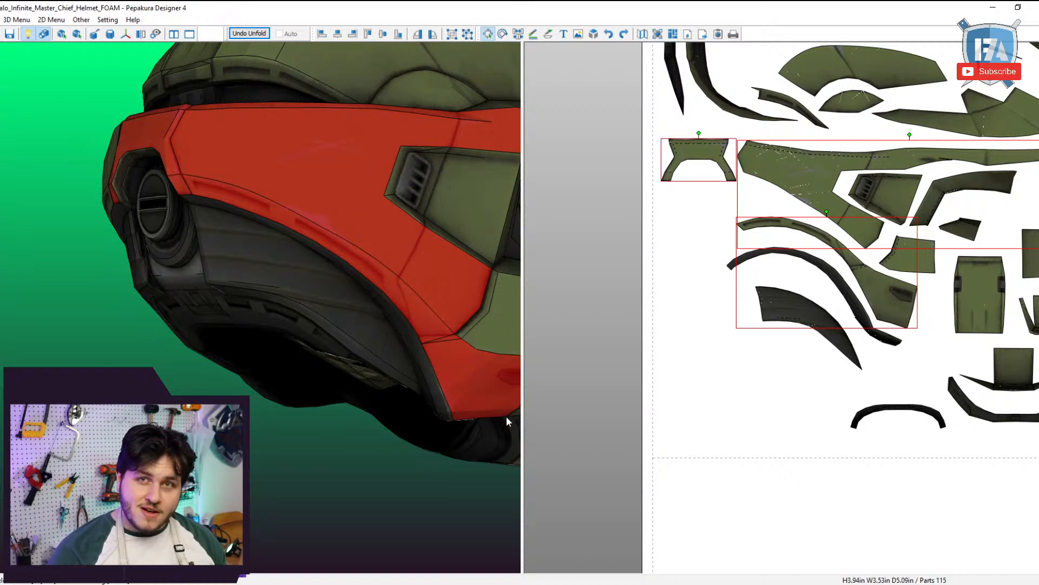
left_click(392, 526)
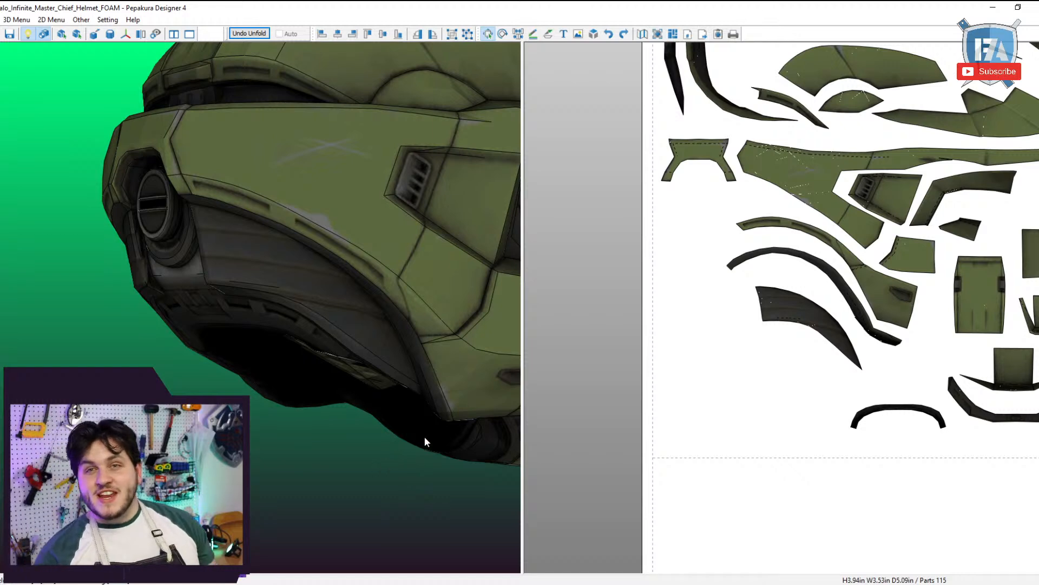
Join the long green trim strip to the large green side panel along their shared edge on the pattern sheet.
left_click_drag(225, 200, 204, 218)
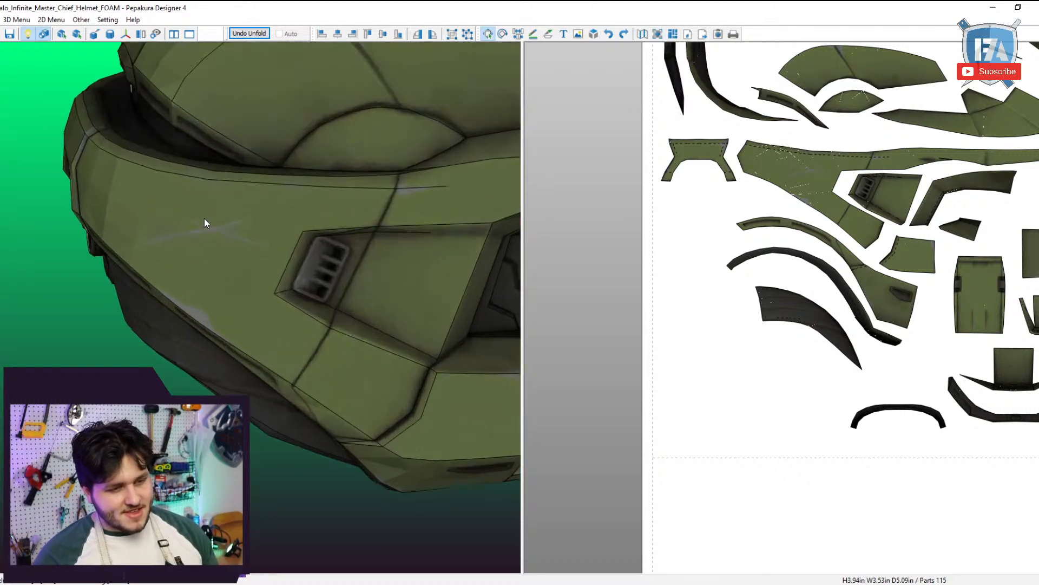
left_click(190, 254)
key("ctrl+n")
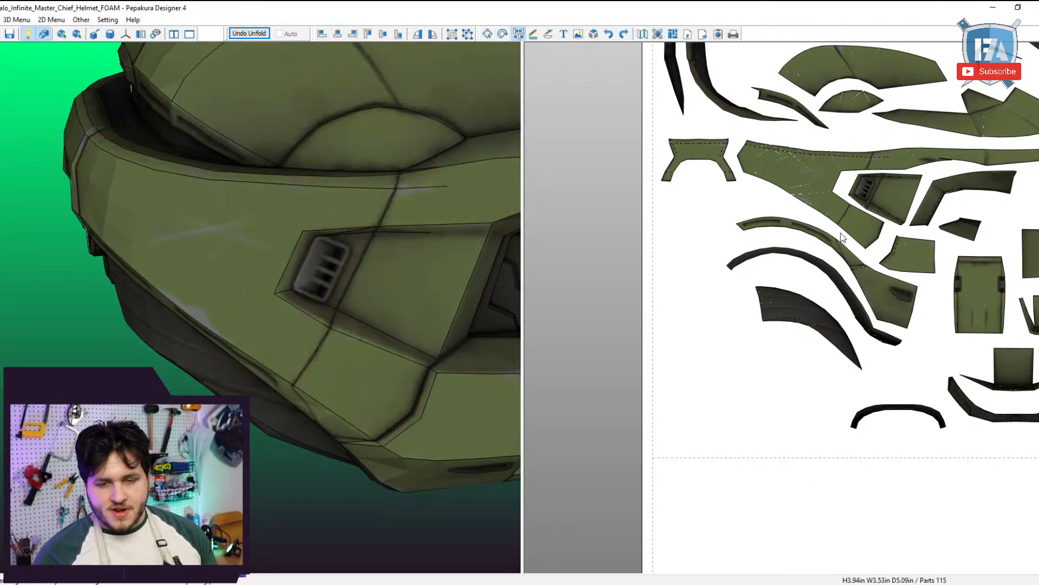
left_click(848, 252)
scroll(816, 228, "up", 6)
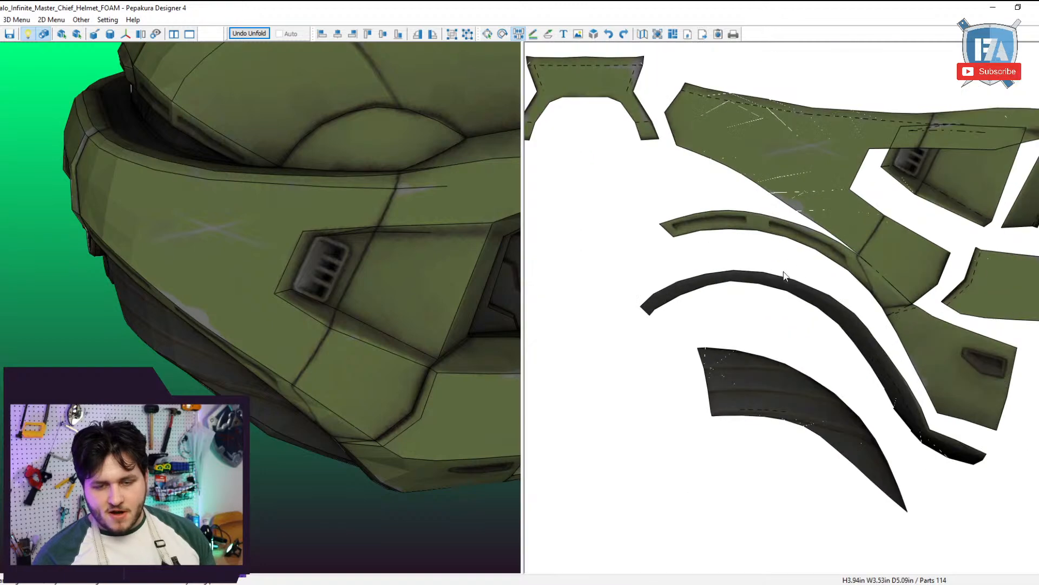
Try joining the green trim strip to the large side panel at different segments along their curved shared edge.
left_click(857, 260)
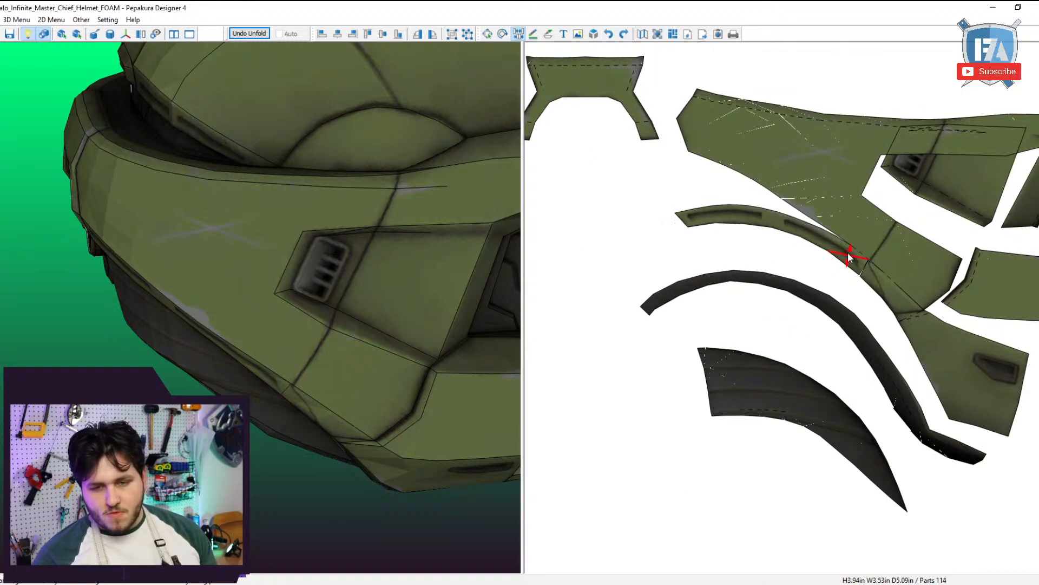
left_click(842, 251)
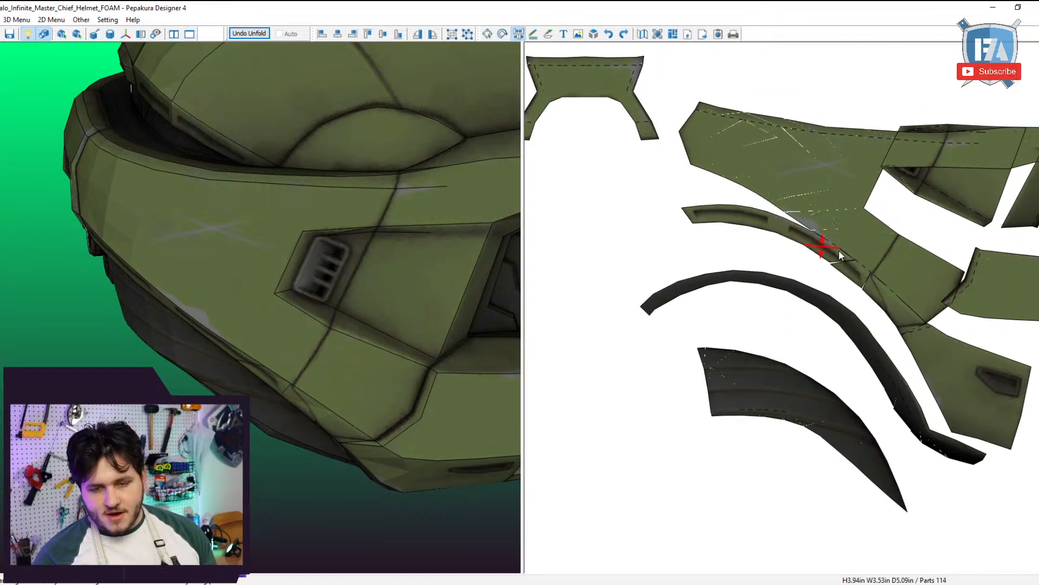
left_click(836, 249)
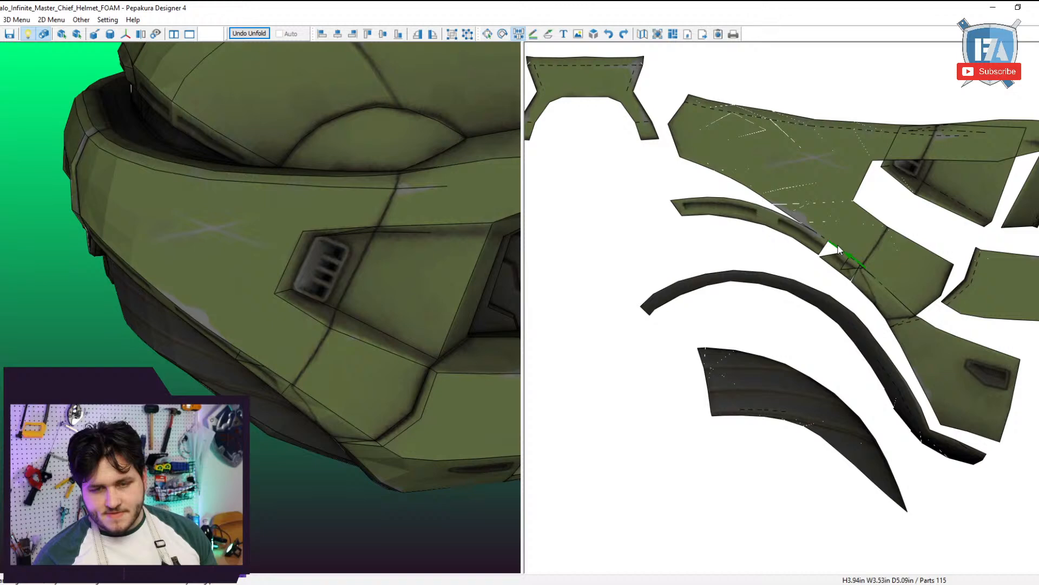
left_click(809, 239)
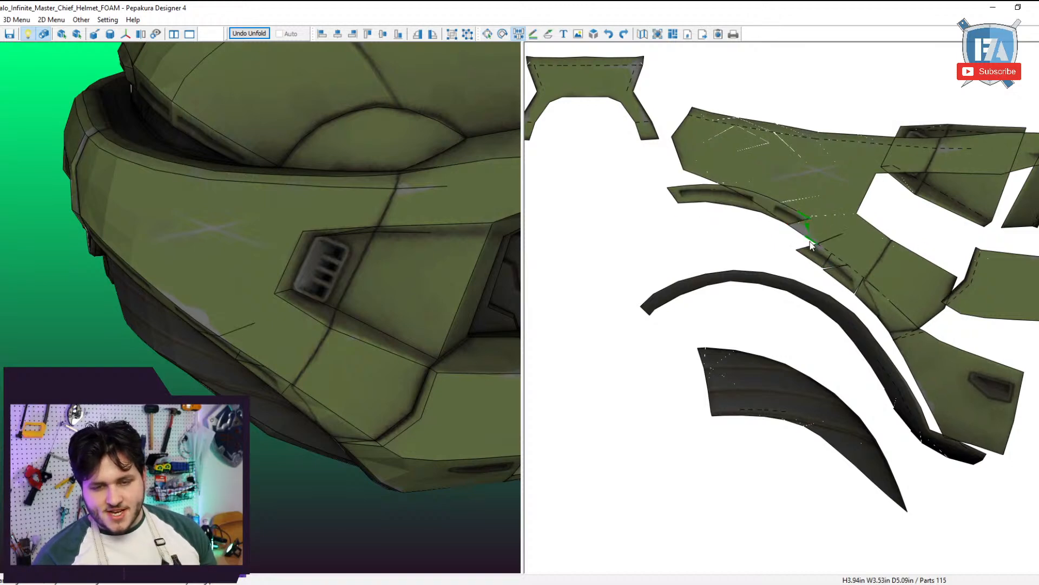
left_click(803, 239)
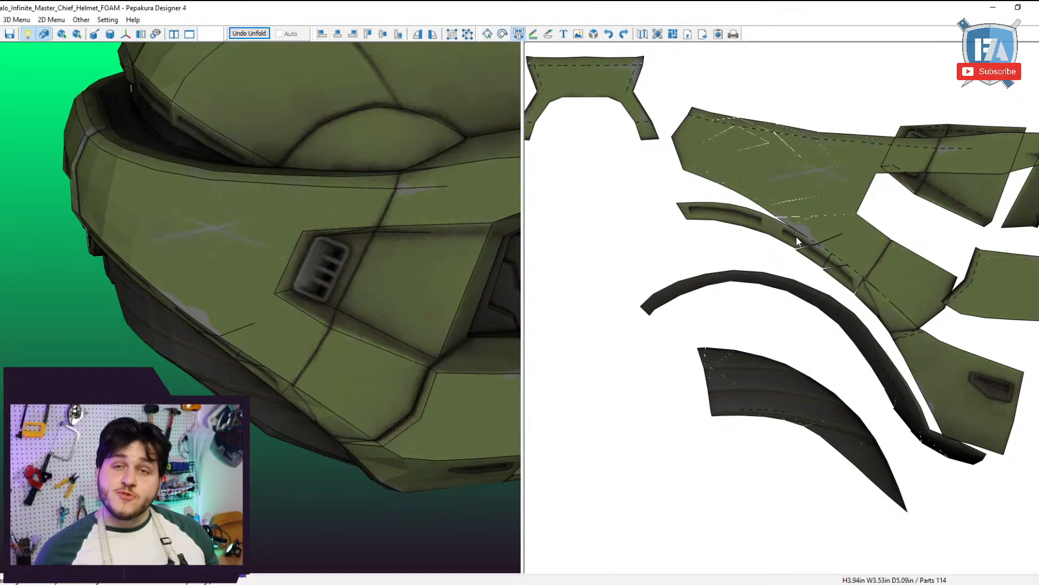
Undo the joins so the green trim strip is separate from the large side panel on the pattern sheet.
left_click(798, 241)
left_click(798, 241)
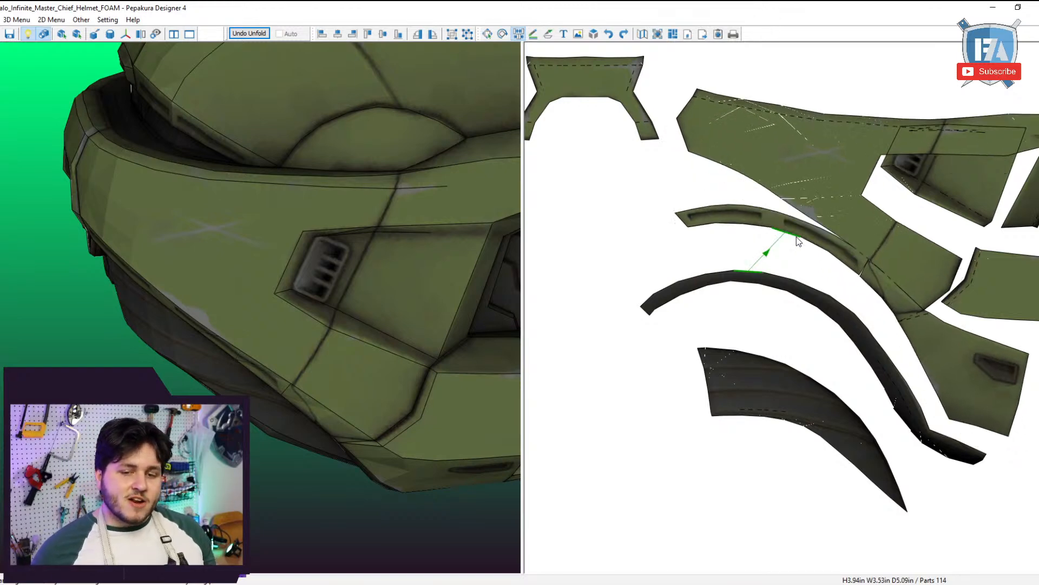
left_click(798, 239)
left_click(798, 239)
scroll(798, 239, "down", 3)
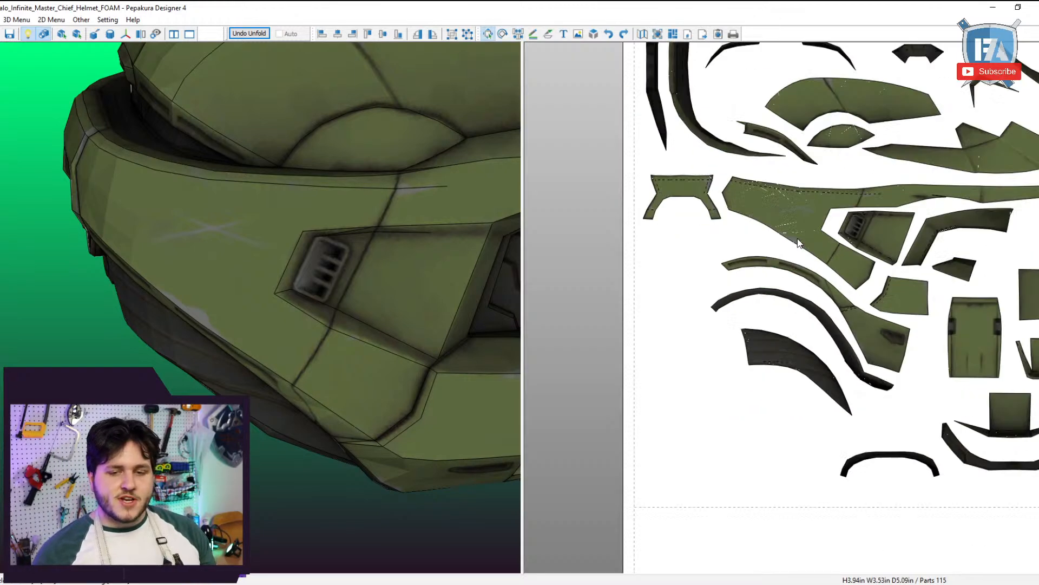
scroll(869, 358, "down", 4)
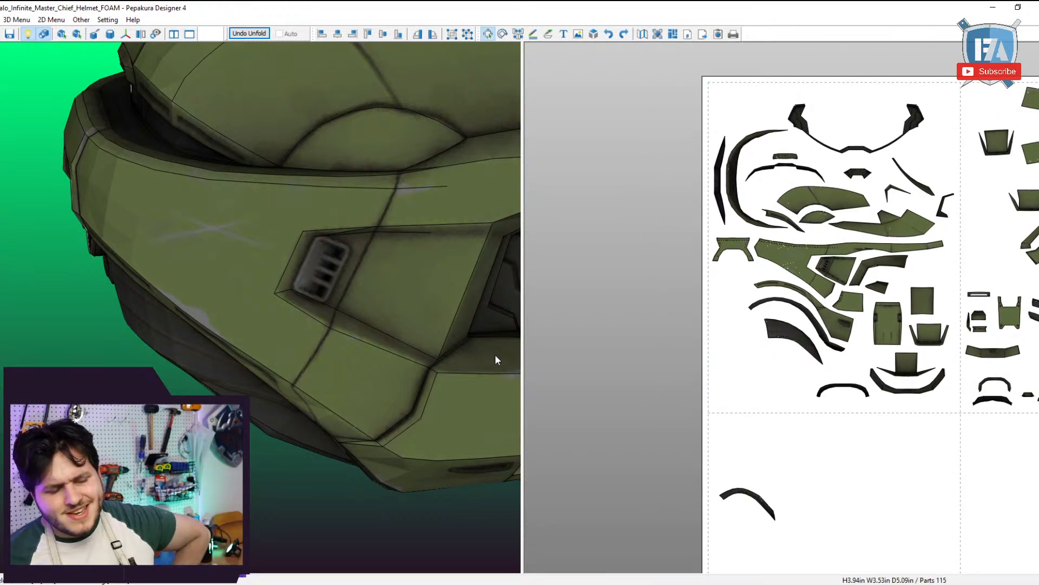
Select the vented side panel on the helmet and examine the fold lines and outline of its flat pattern part.
left_click_drag(496, 360, 185, 265)
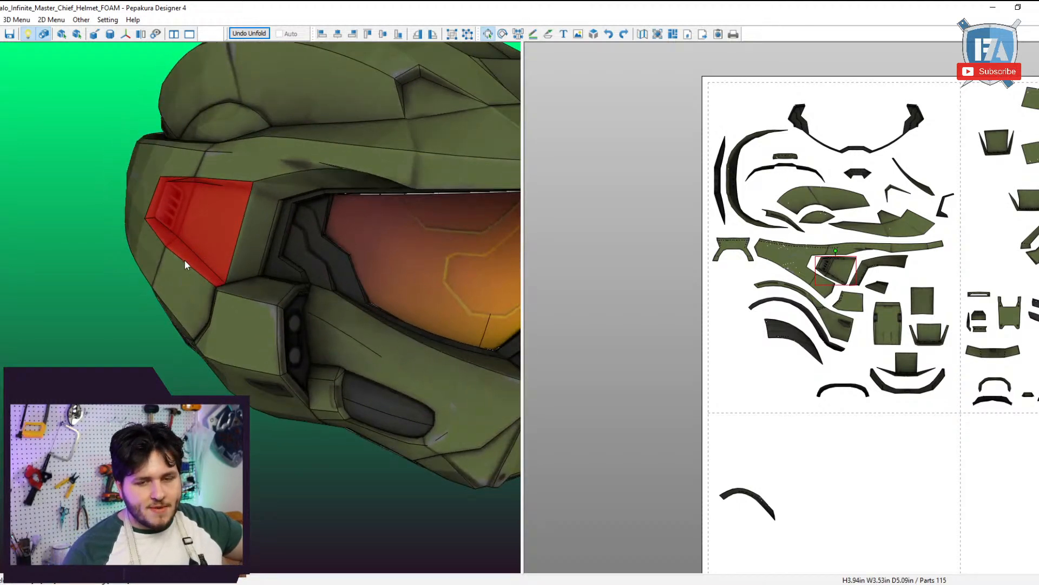
scroll(823, 247, "up", 5)
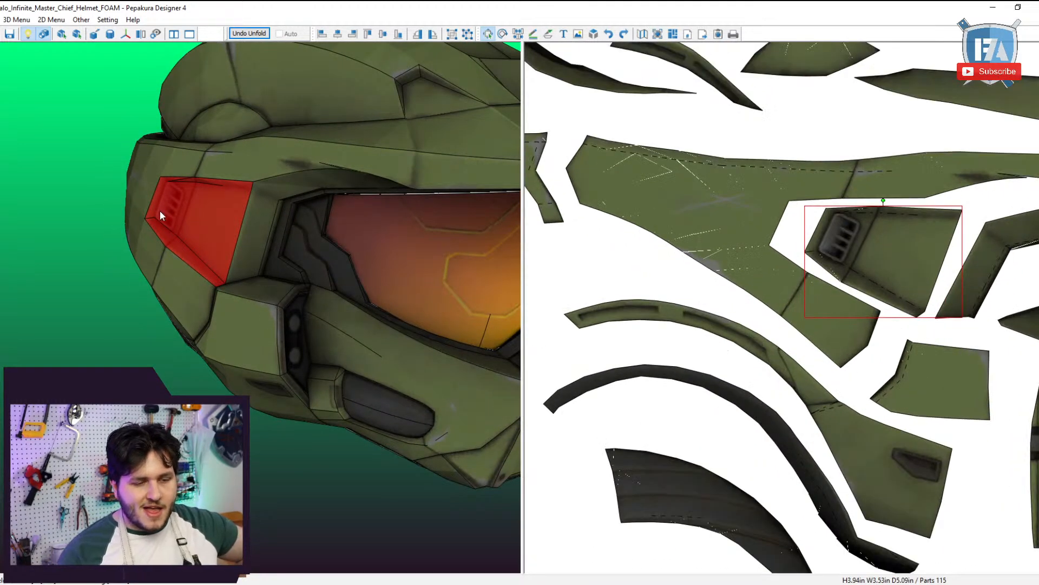
left_click_drag(160, 211, 159, 233)
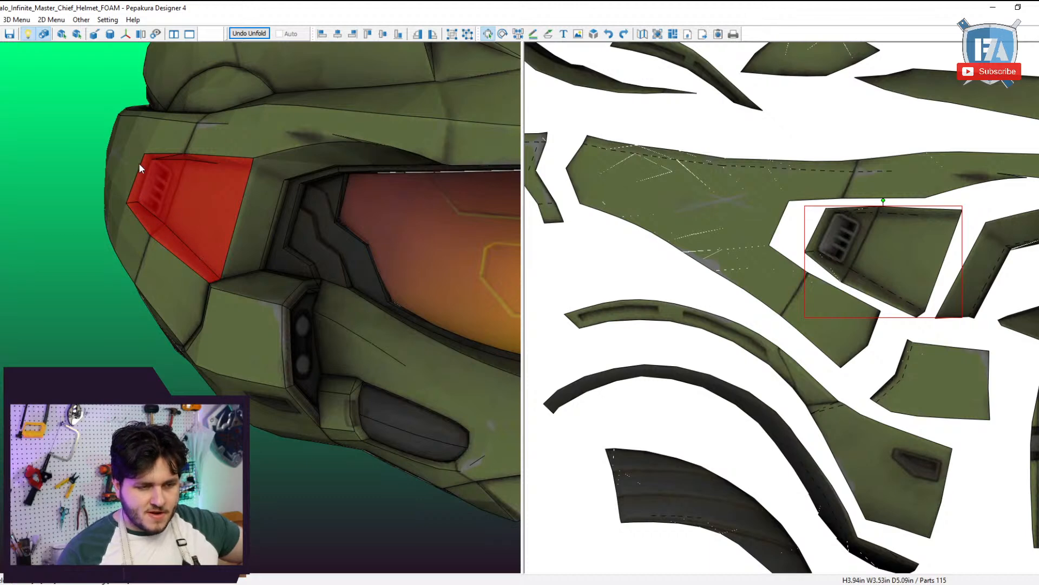
left_click_drag(223, 167, 246, 171)
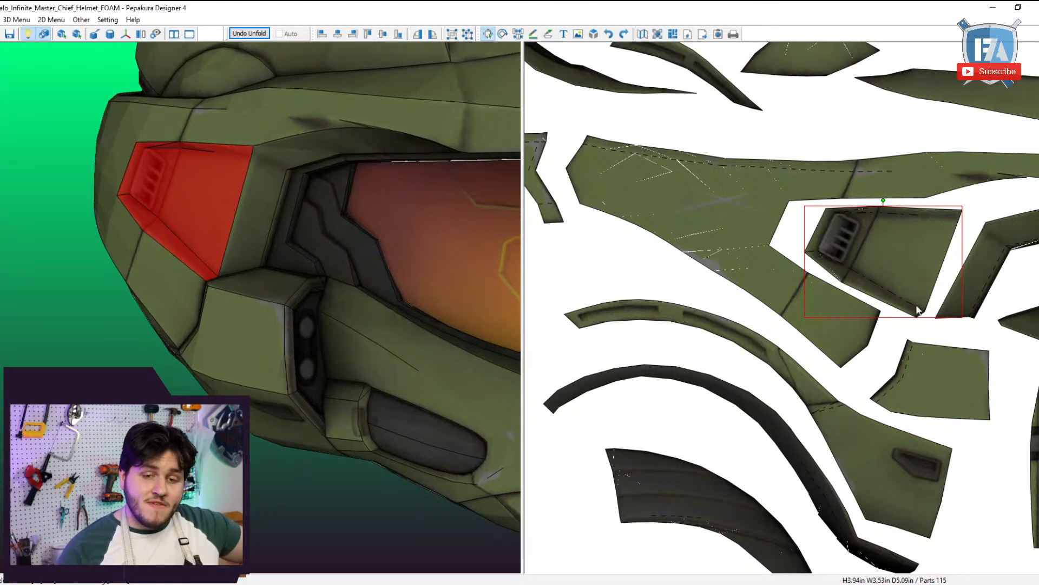
scroll(940, 287, "up", 2)
scroll(940, 287, "up", 1)
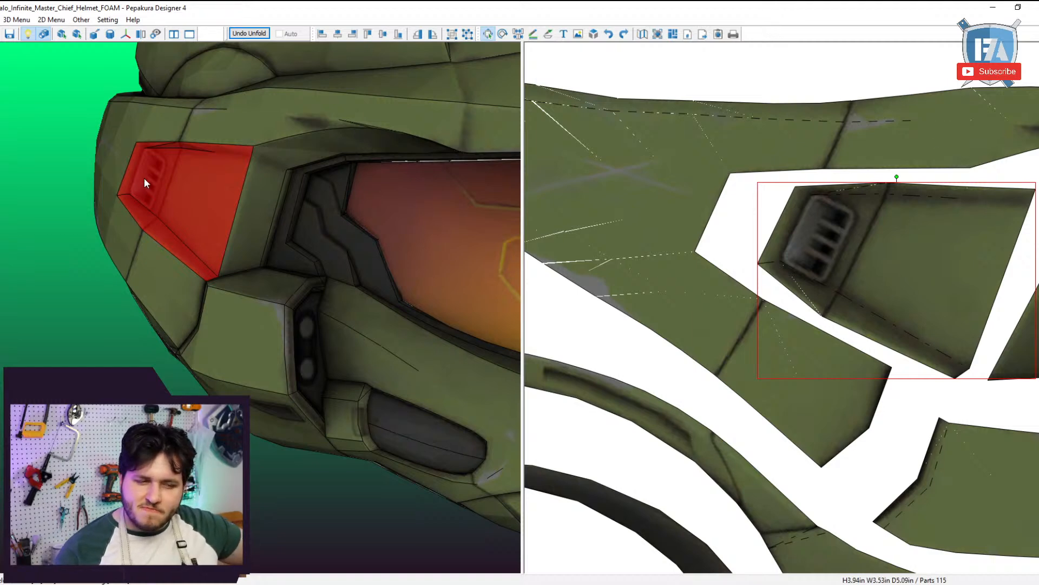
Select the visor on the helmet to locate its flat part on the pattern sheet.
scroll(142, 310, "down", 5)
scroll(311, 353, "down", 3)
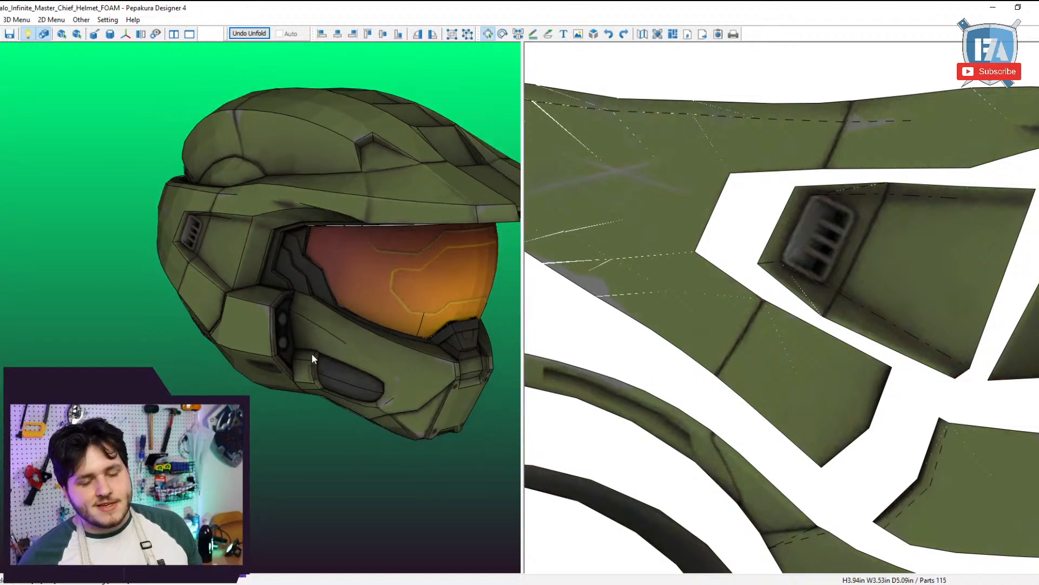
scroll(698, 360, "down", 6)
middle_click_drag(747, 504, 394, 517)
scroll(803, 480, "down", 4)
left_click_drag(503, 407, 420, 404)
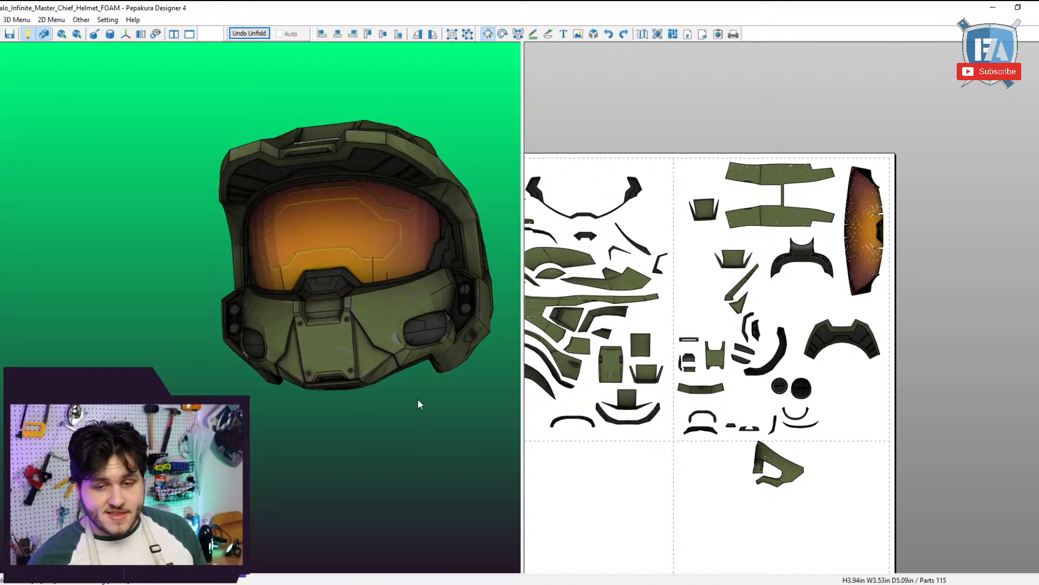
left_click(333, 242)
left_click_drag(333, 238, 424, 229)
scroll(883, 365, "up", 2)
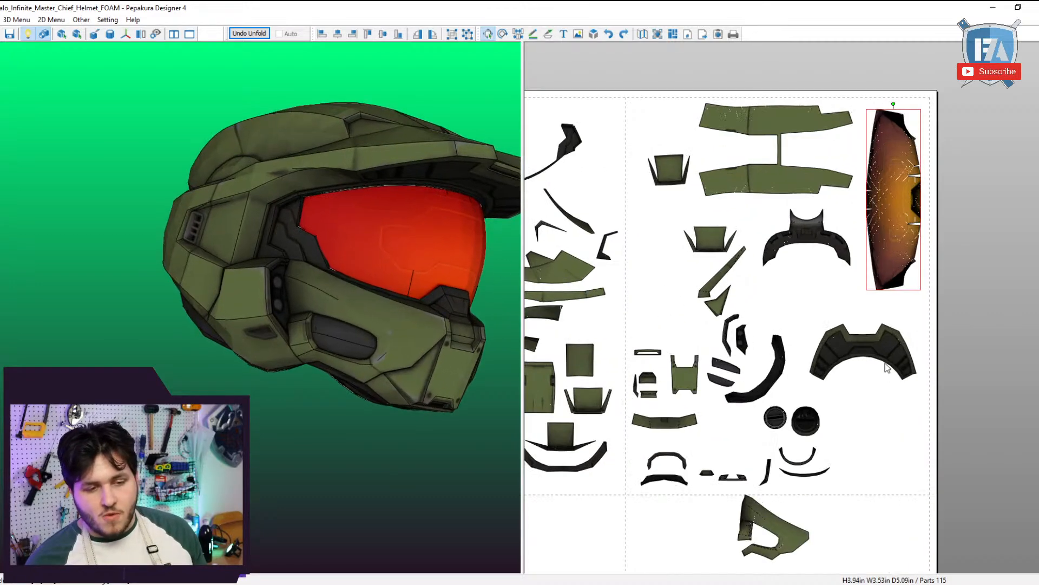
Examine the visor's flat pattern part closely, including its relief cuts and fold lines, with the selection cleared.
middle_click_drag(883, 364, 776, 382)
scroll(775, 509, "up", 4)
scroll(776, 382, "up", 3)
left_click(776, 384)
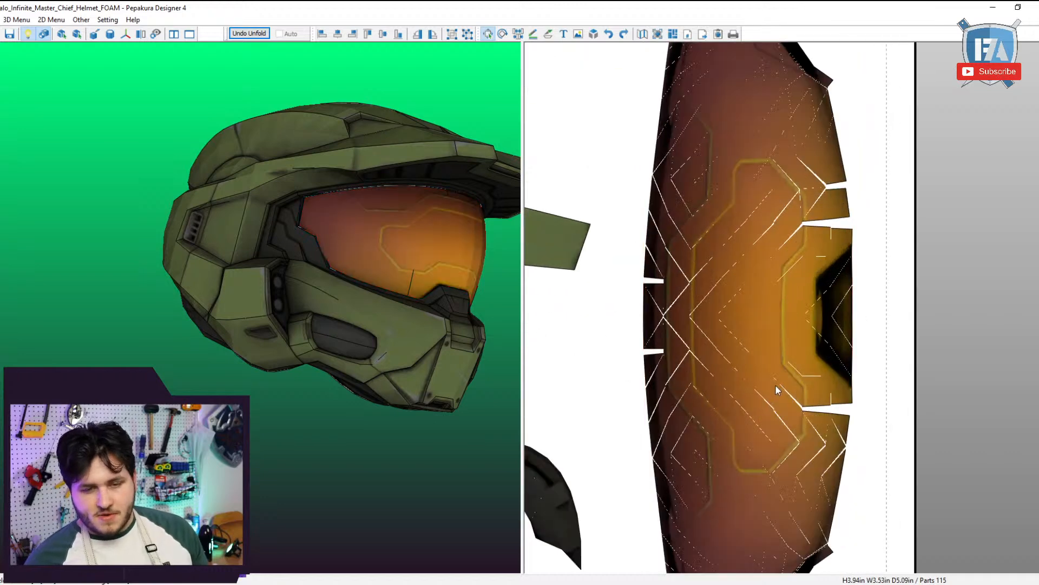
scroll(870, 379, "up", 3)
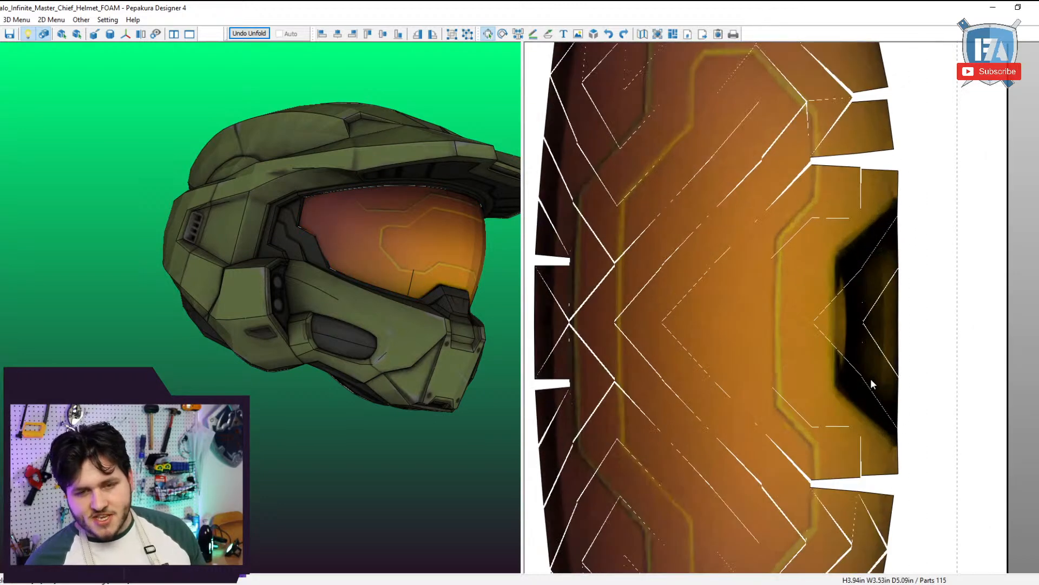
scroll(870, 382, "down", 2)
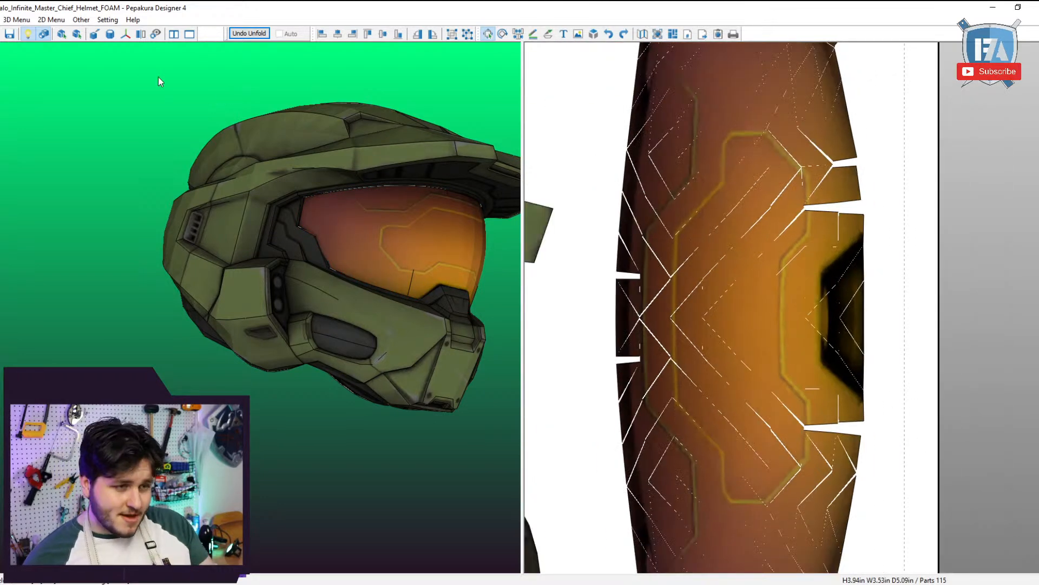
Turn off the texture display to view the visor and neighbouring pattern parts as plain outlines.
left_click(45, 36)
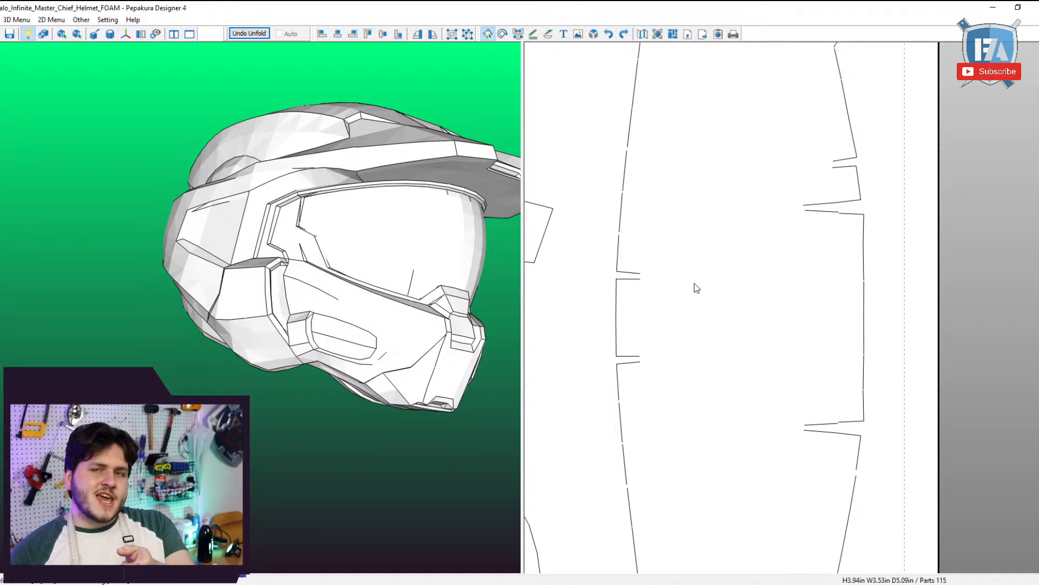
scroll(695, 304, "down", 2)
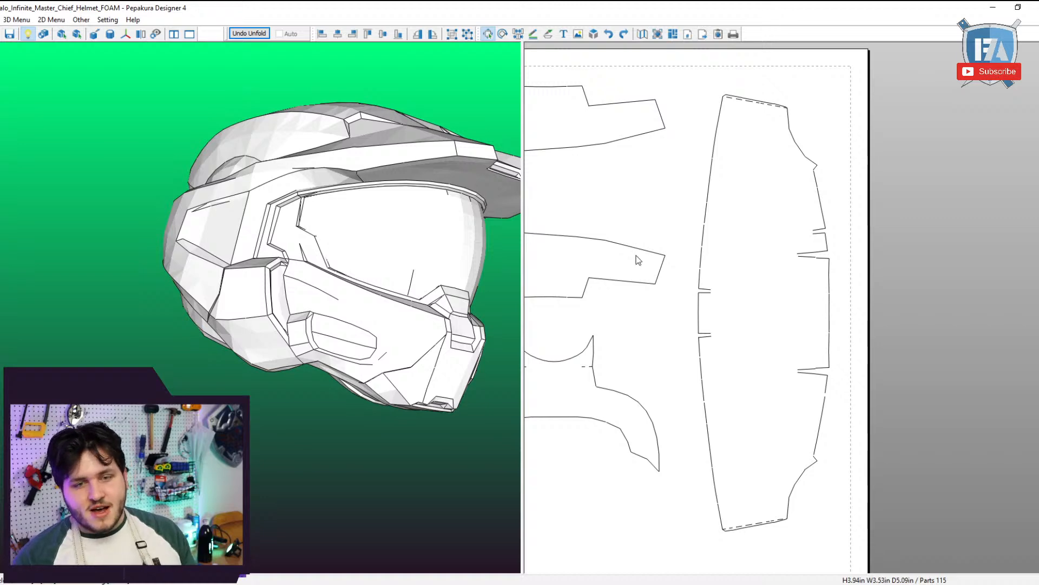
scroll(636, 257, "down", 3)
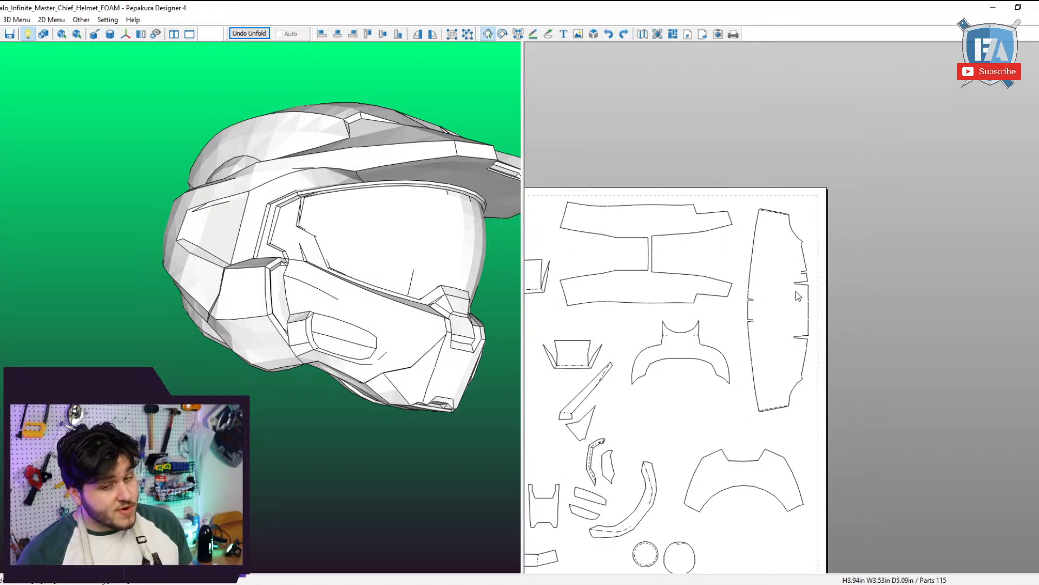
left_click(55, 21)
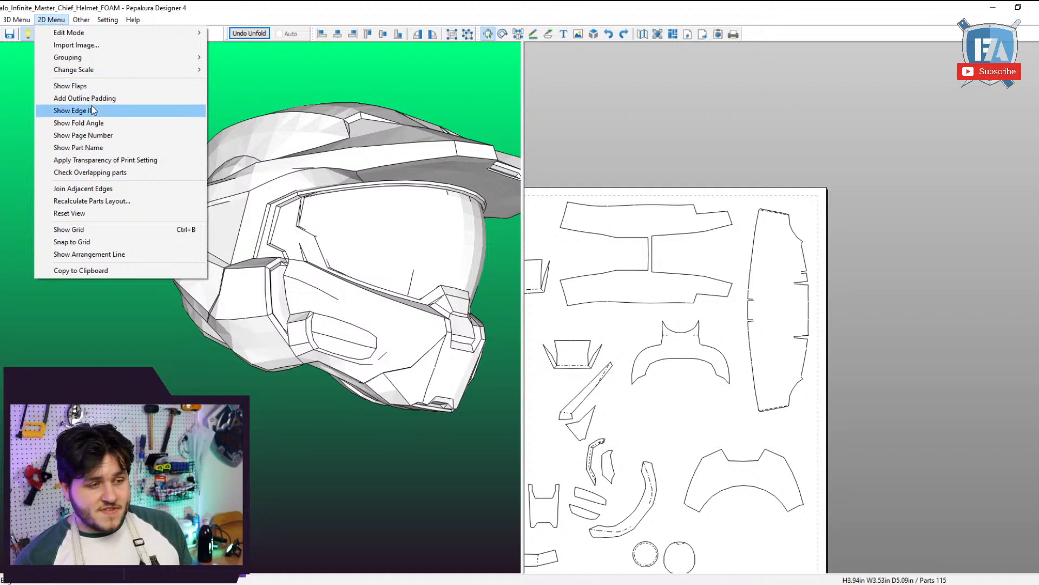
mouse_move(99, 70)
left_click(238, 70)
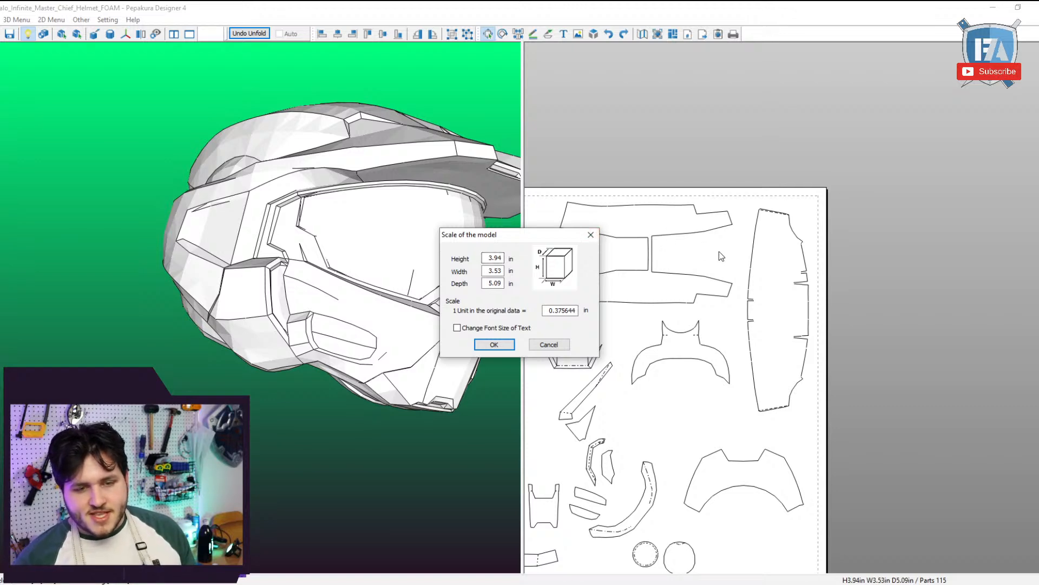
left_click(549, 345)
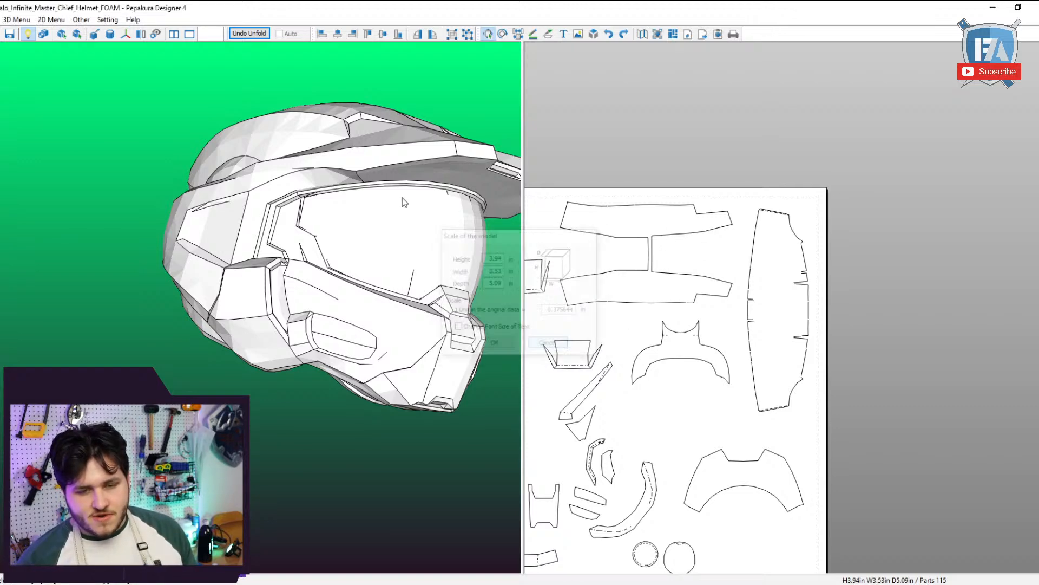
Try joining adjacent edges across the whole pattern with a 10.00 mm threshold and review the parts.
left_click(52, 20)
left_click(67, 188)
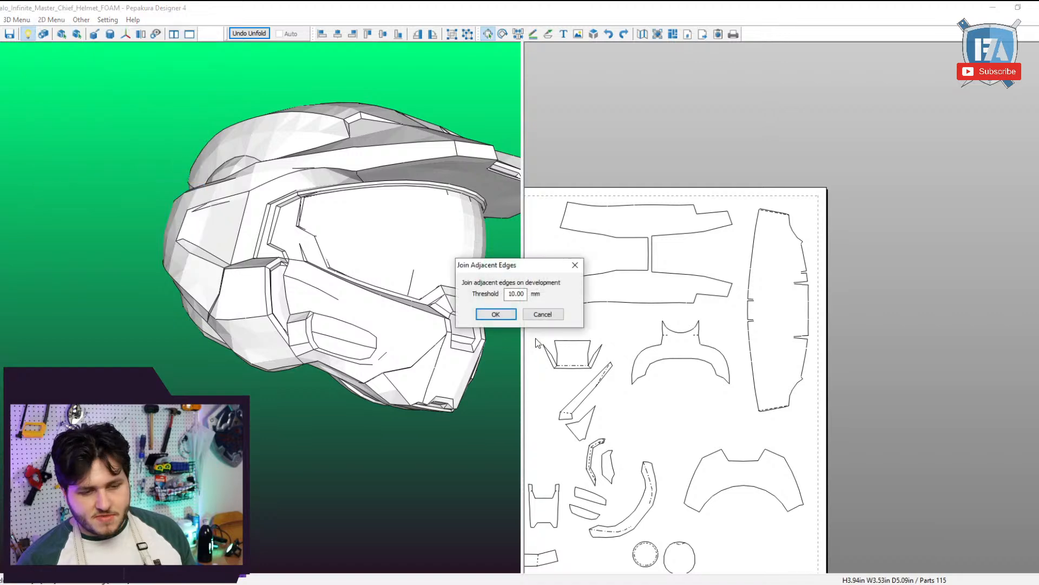
left_click(496, 314)
scroll(797, 324, "up", 3)
scroll(701, 343, "down", 3)
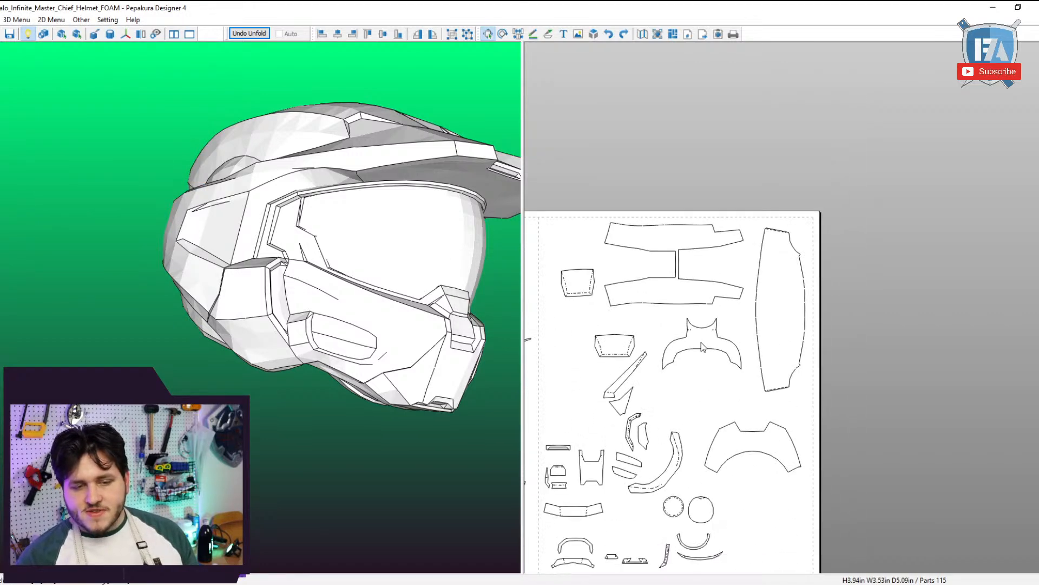
scroll(792, 346, "down", 4)
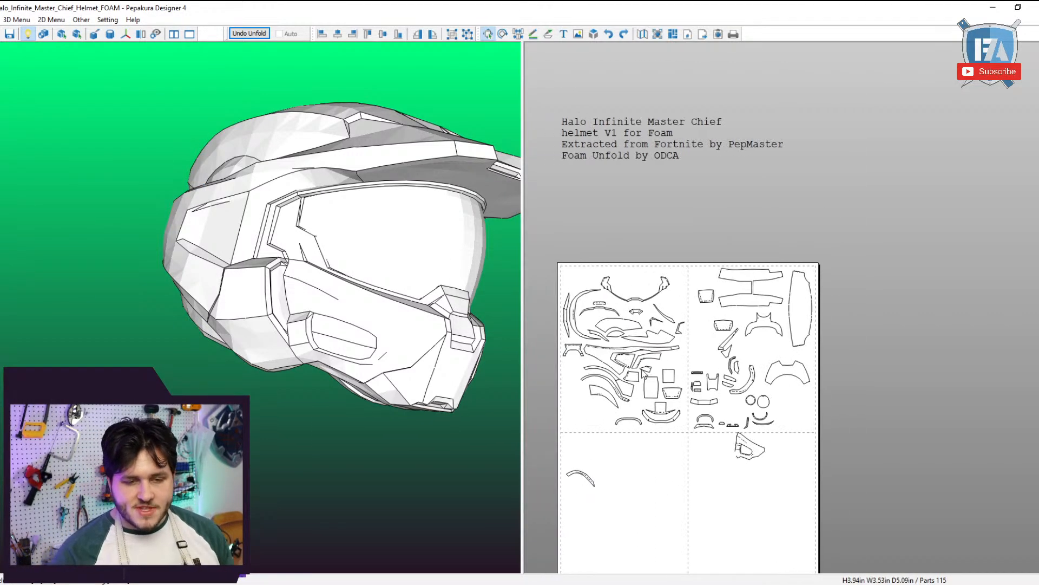
Undo the automatic joining of adjacent edges and view the helmet from the rear.
scroll(768, 368, "up", 4)
left_click(635, 286)
right_click_drag(374, 278, 219, 312)
key("ctrl+z")
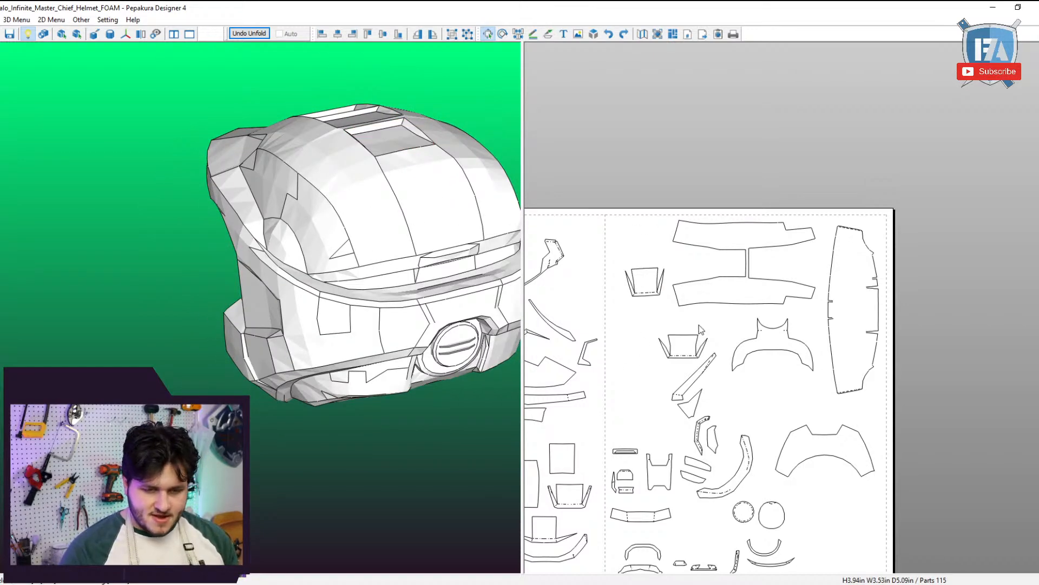
Reattach the two narrow side flaps of the upper small trapezoid part along the side edges of its main face.
scroll(596, 260, "up", 3)
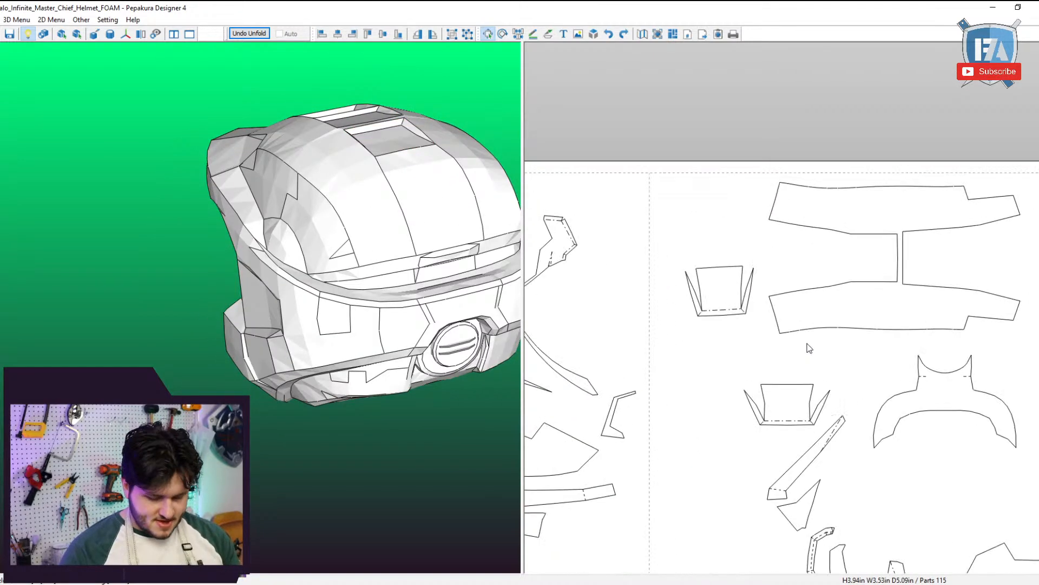
left_click(742, 306)
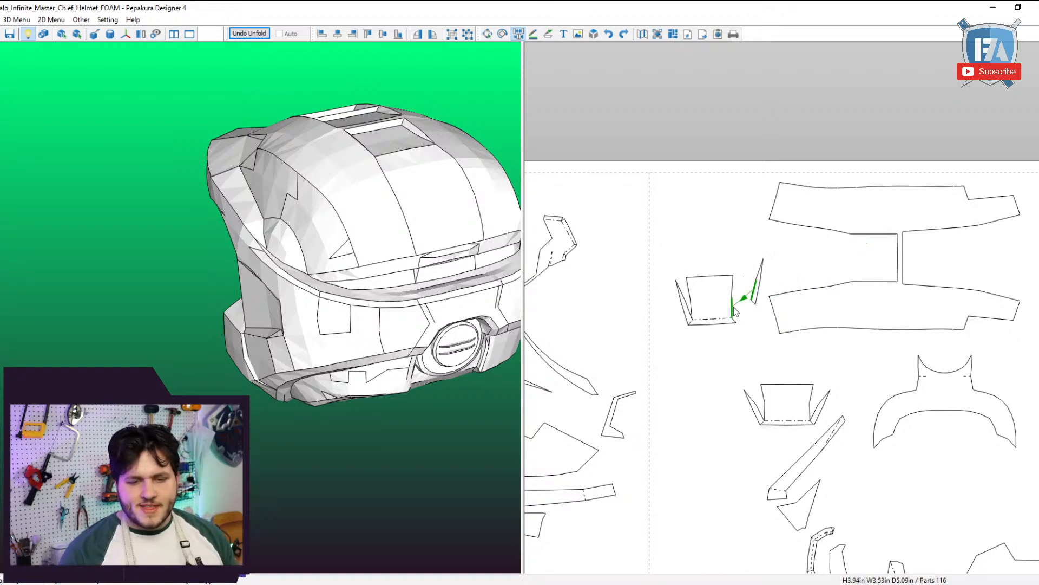
left_click(735, 309)
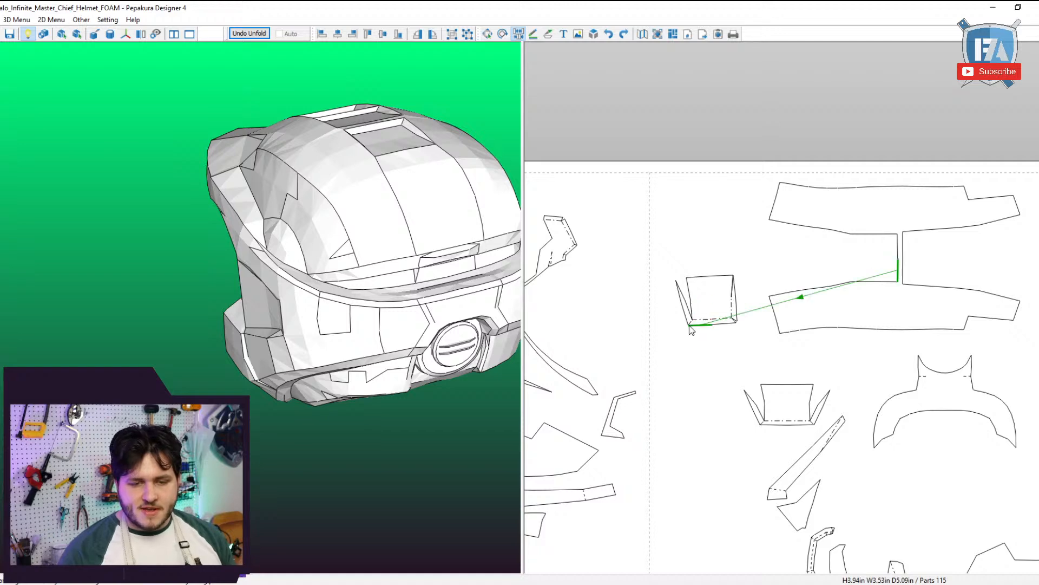
left_click(692, 326)
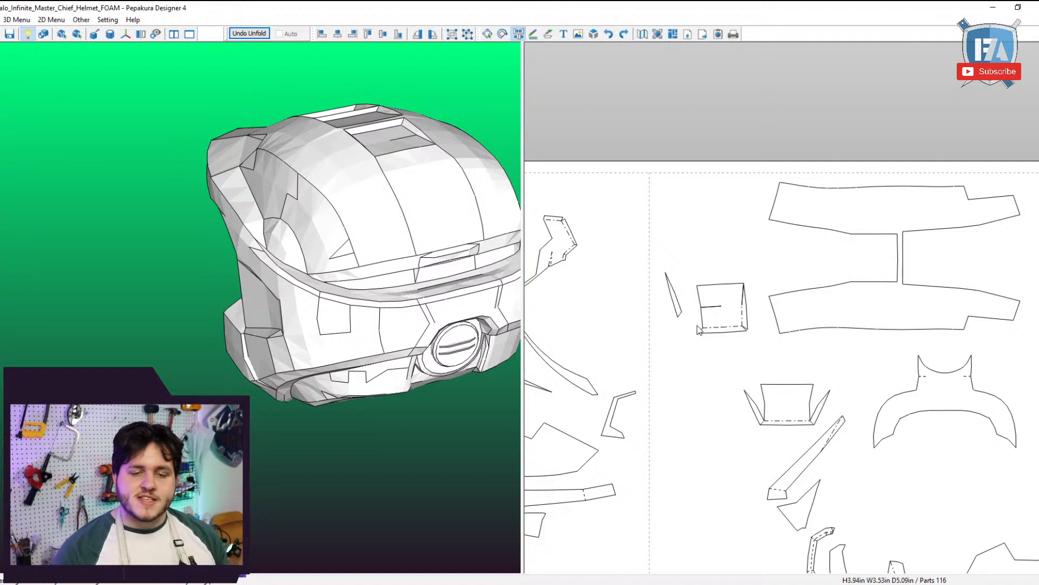
left_click(700, 319)
scroll(721, 364, "down", 5)
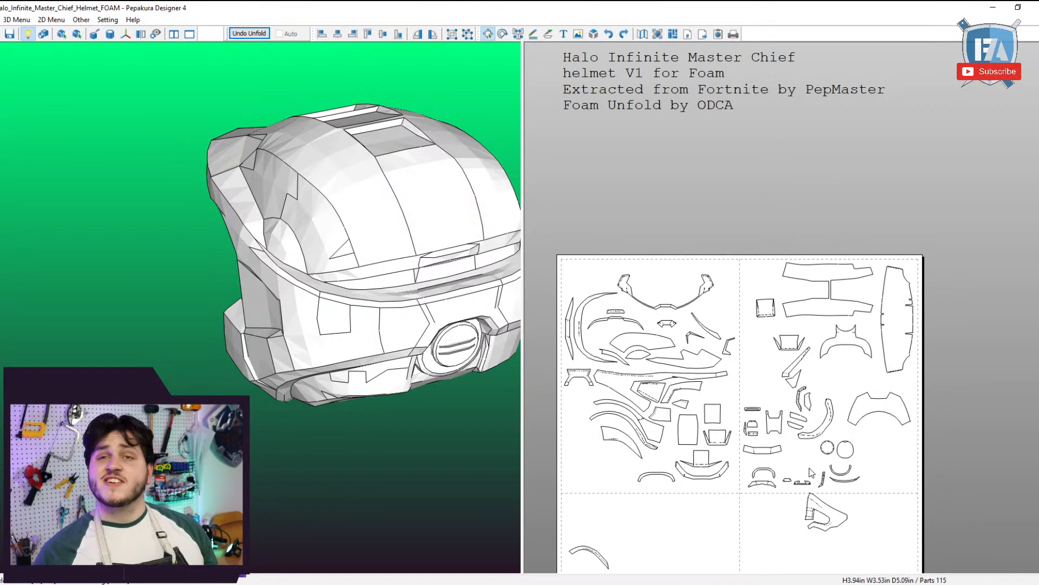
scroll(798, 547, "down", 3)
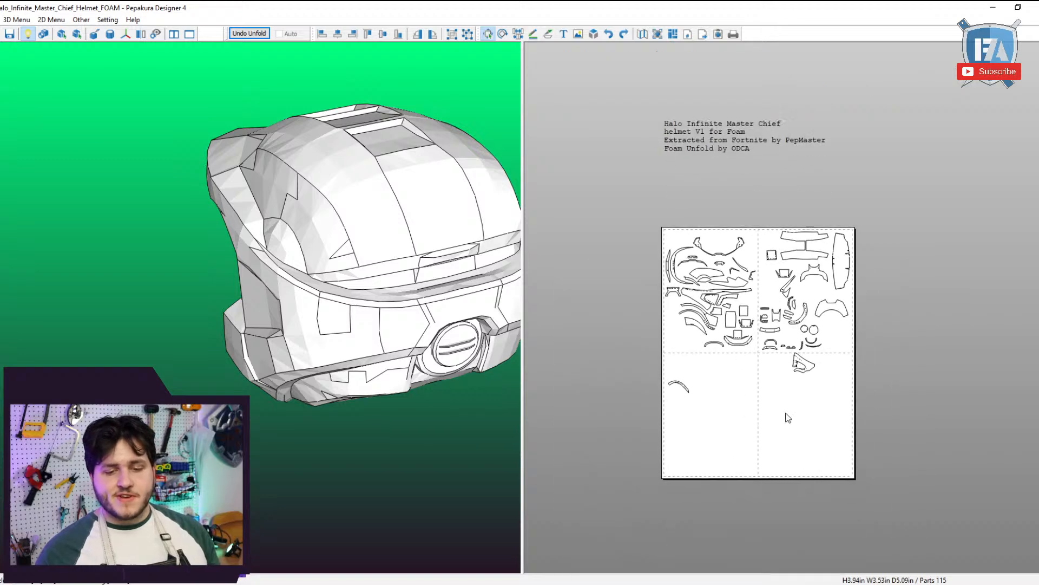
Examine the helmet model from several sides and locate the pattern piece of the side band below the dome.
scroll(788, 418, "up", 6)
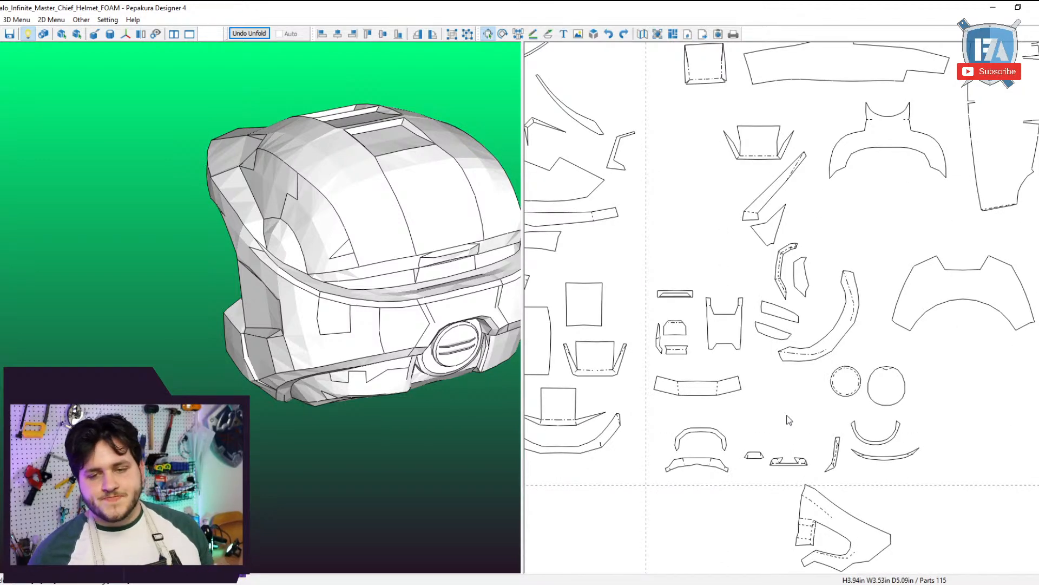
scroll(789, 420, "down", 4)
left_click_drag(257, 389, 432, 403)
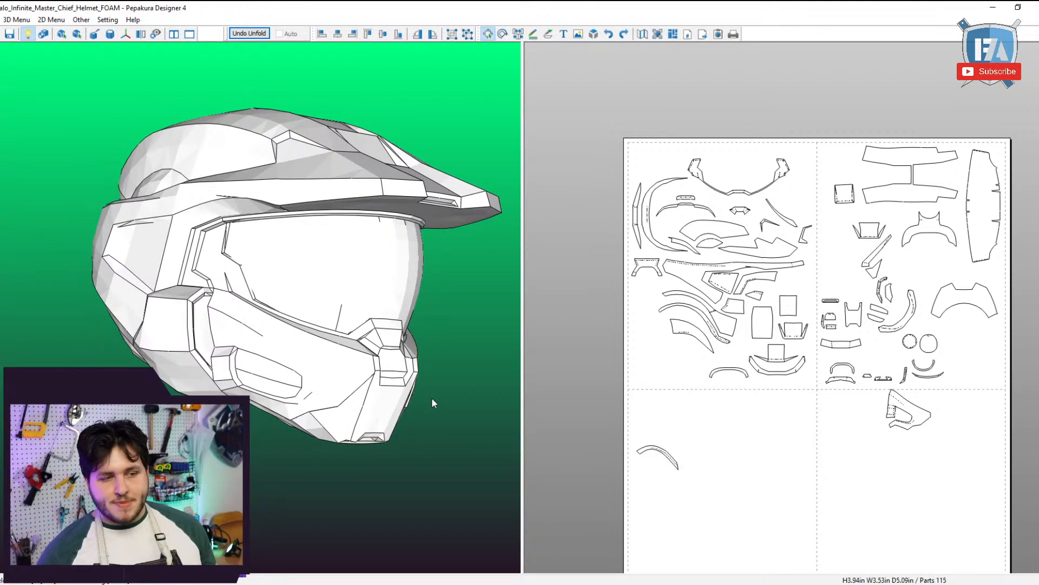
scroll(277, 245, "up", 1)
right_click_drag(277, 244, 358, 272)
scroll(381, 280, "up", 2)
left_click(333, 272)
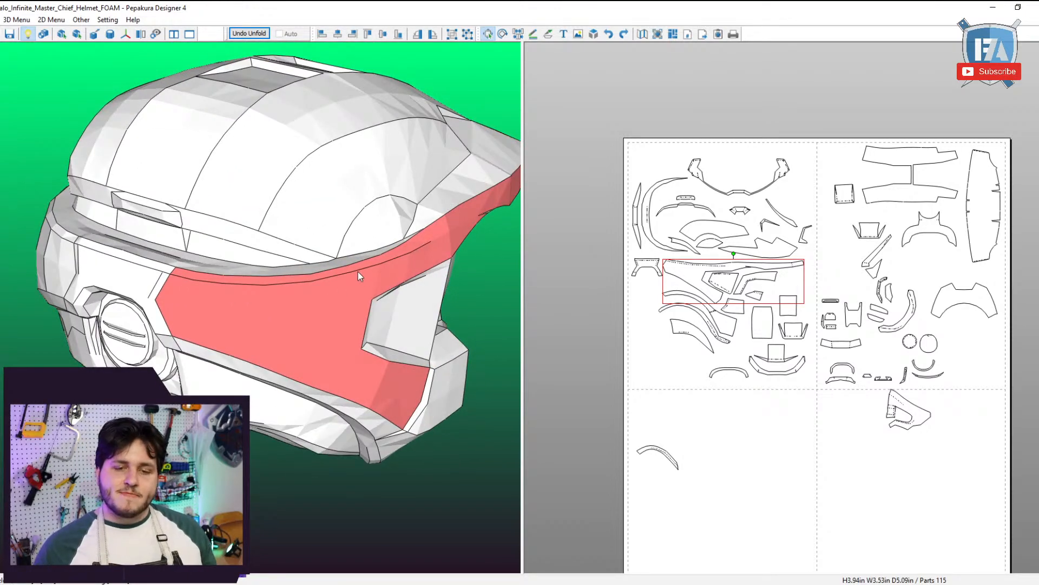
scroll(375, 254, "up", 1)
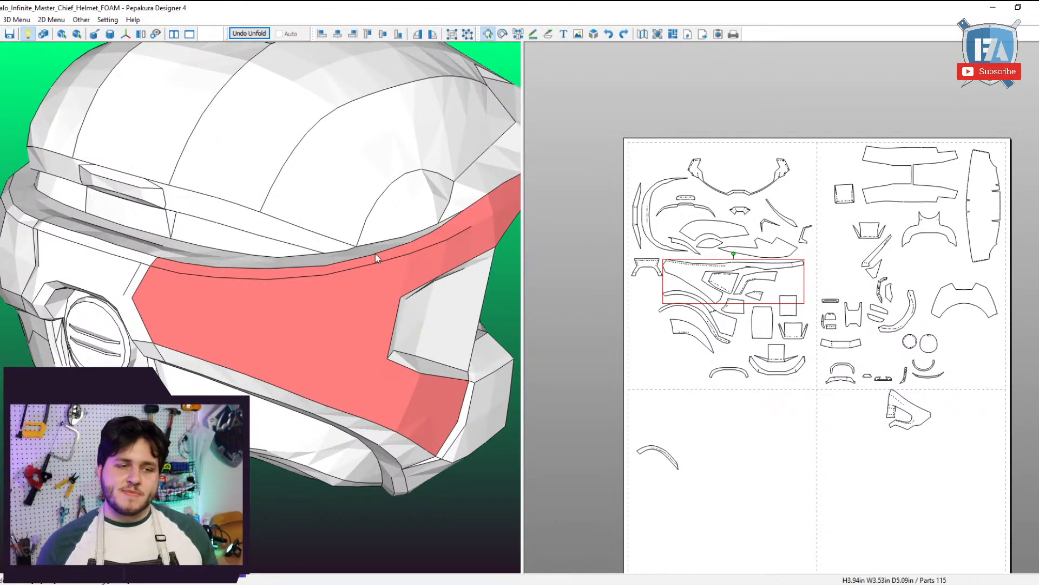
scroll(376, 254, "down", 1)
right_click_drag(212, 259, 120, 236)
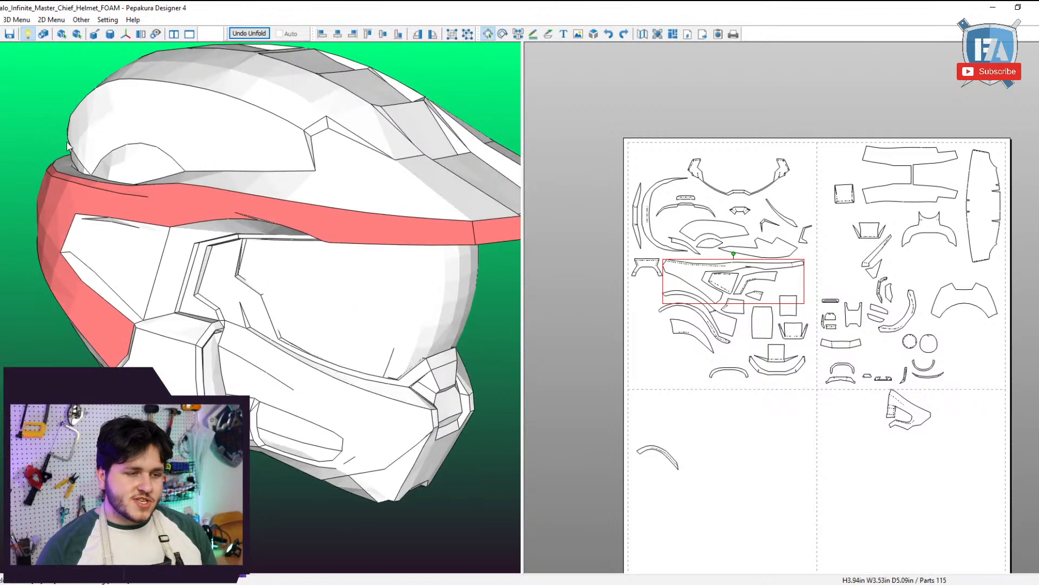
right_click_drag(373, 169, 372, 174)
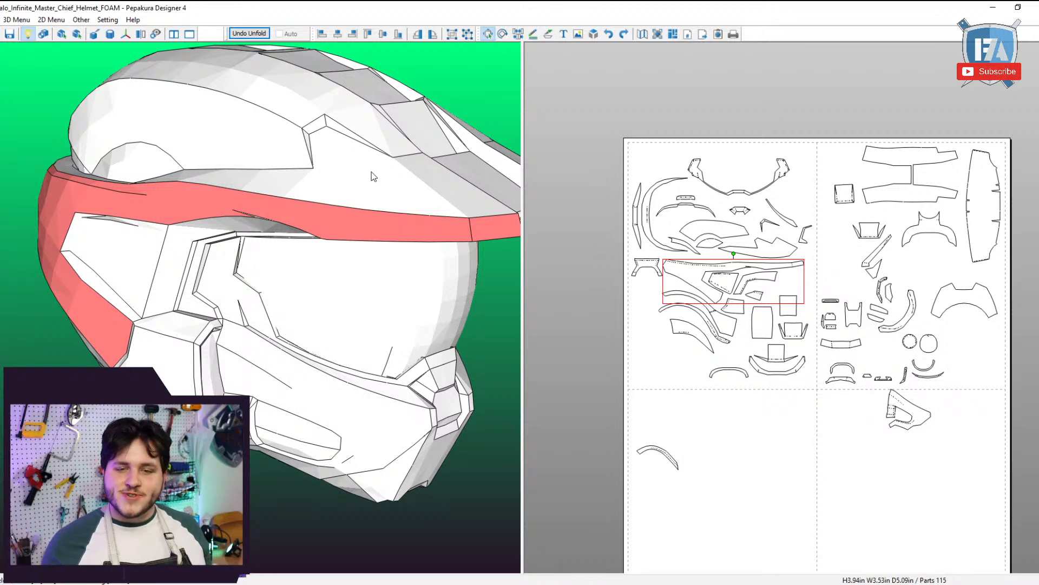
Locate the pattern pieces of the brow side panel and the recessed side panel behind the visor.
left_click(371, 172)
right_click_drag(353, 167, 327, 169)
scroll(325, 162, "up", 1)
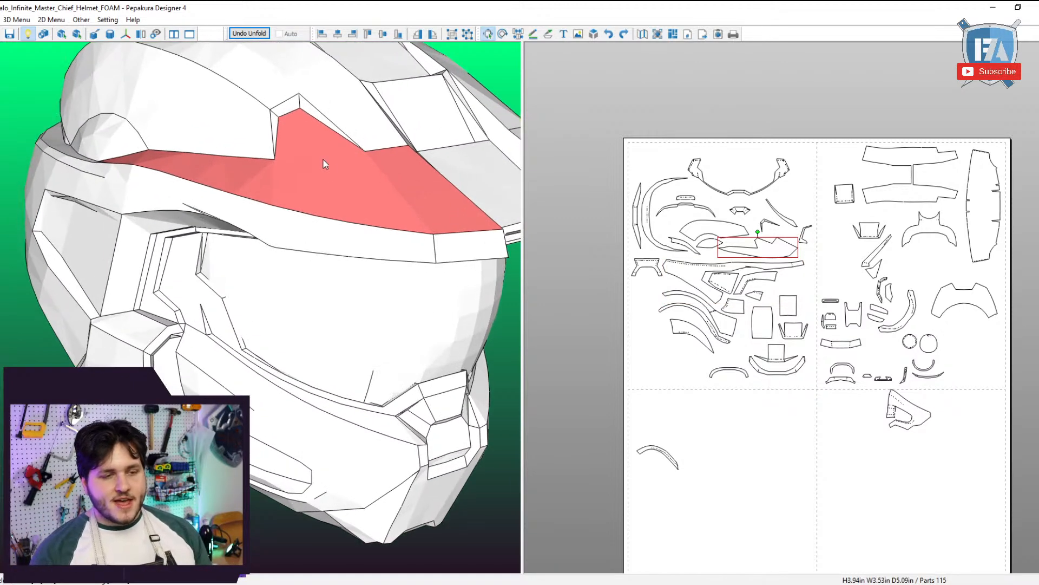
middle_click_drag(574, 187, 593, 308)
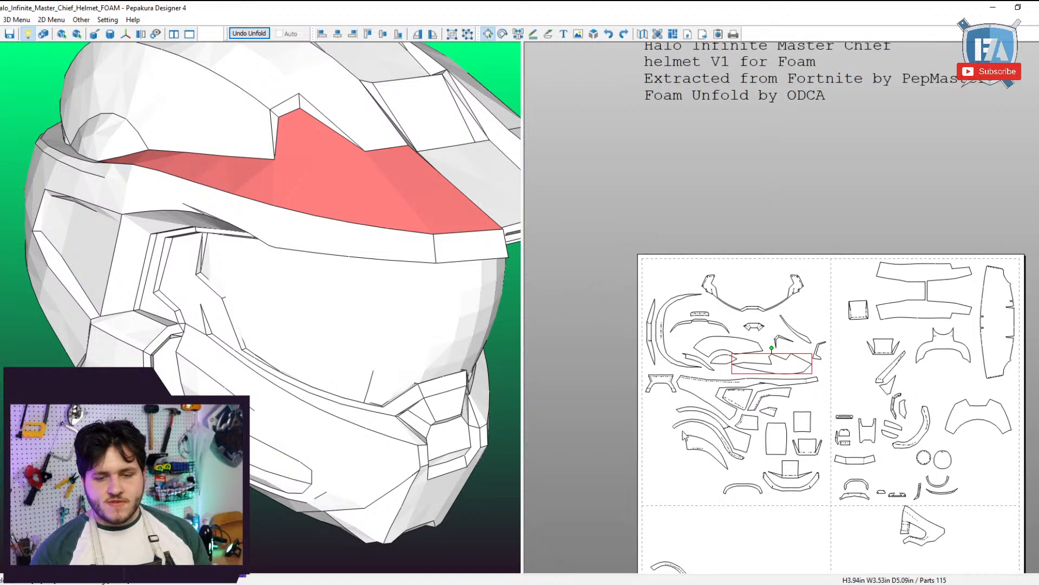
scroll(698, 422, "up", 4)
right_click_drag(251, 247, 94, 246)
left_click(94, 246)
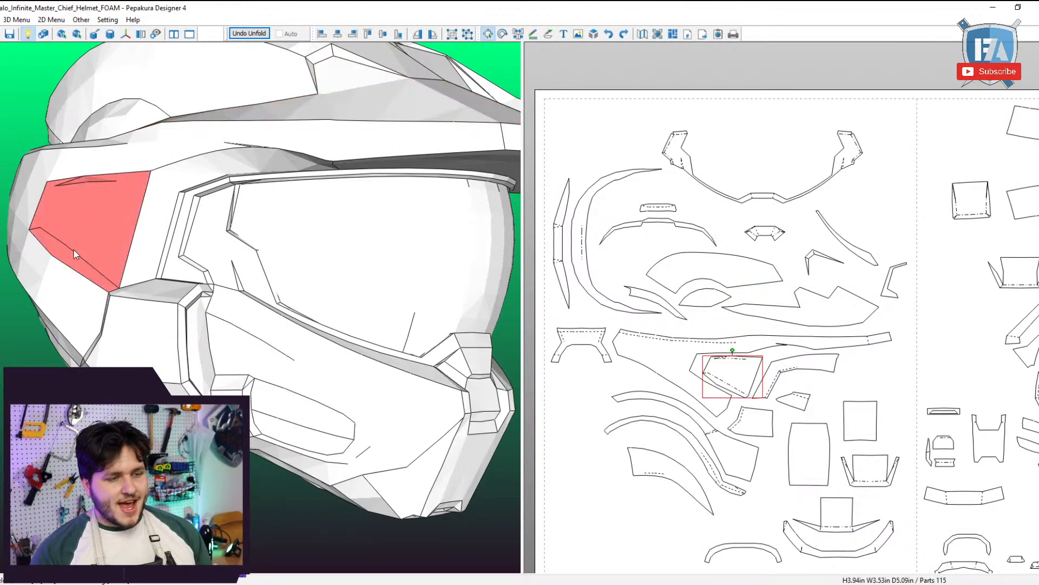
right_click_drag(143, 205, 186, 238)
left_click(289, 140)
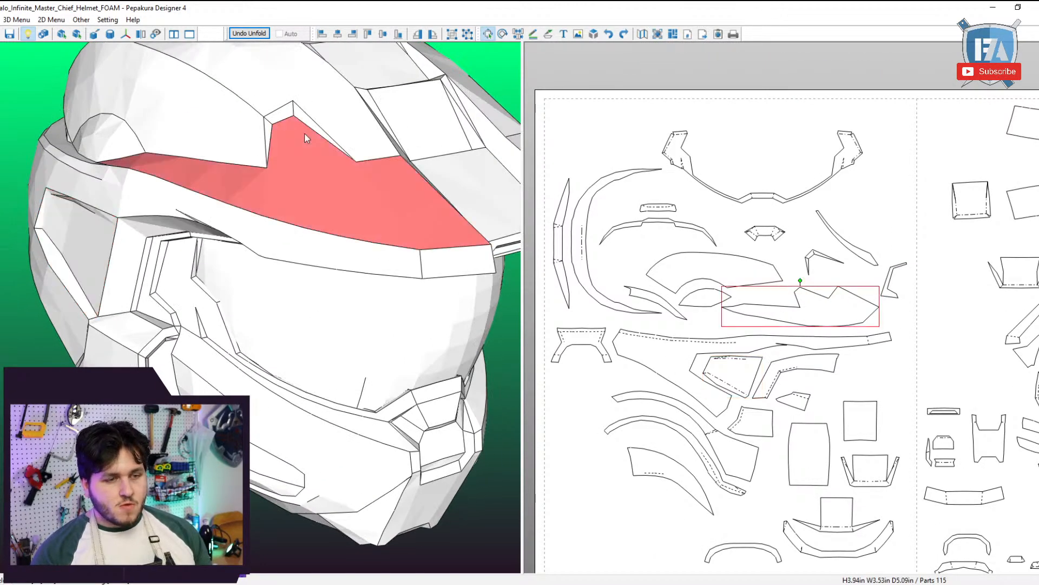
In edge joining mode, attach the short flap of the V-shaped trim piece to the brow side panel's notch edge.
scroll(766, 345, "up", 3)
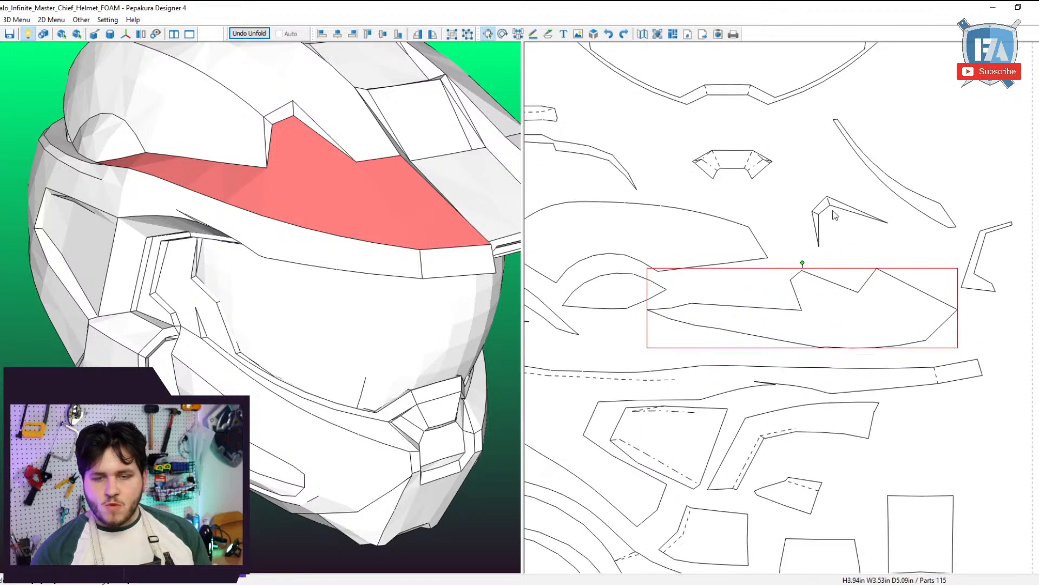
left_click(795, 243)
left_click(797, 261)
scroll(794, 270, "up", 3)
key("ctrl+e")
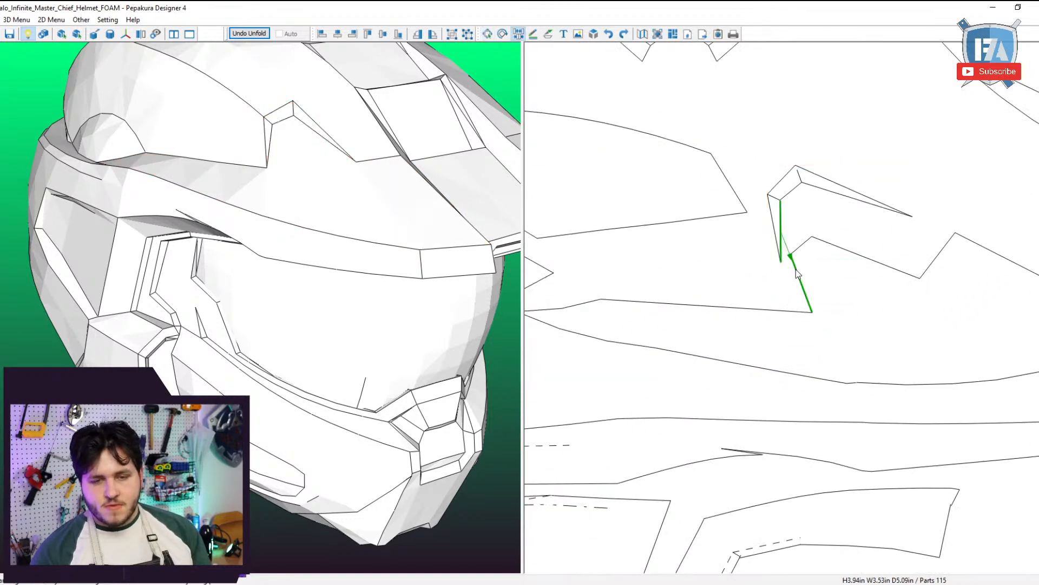
left_click(798, 274)
left_click(785, 252)
left_click(784, 254)
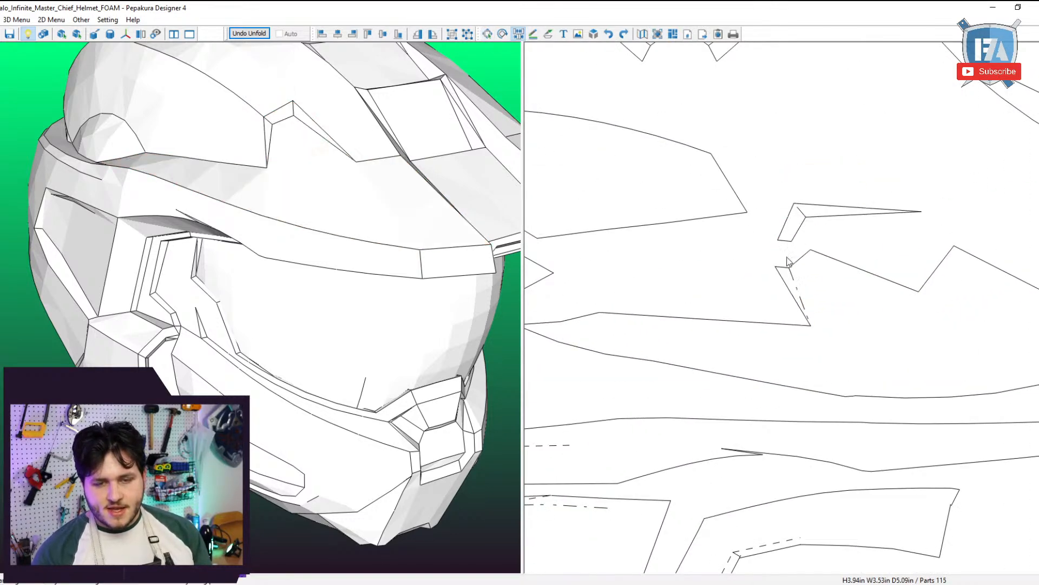
Join the remaining trim flaps to the brow side panel's notch, then move the merged part slightly away from the long band.
left_click(799, 259)
left_click(806, 241)
left_click(812, 262)
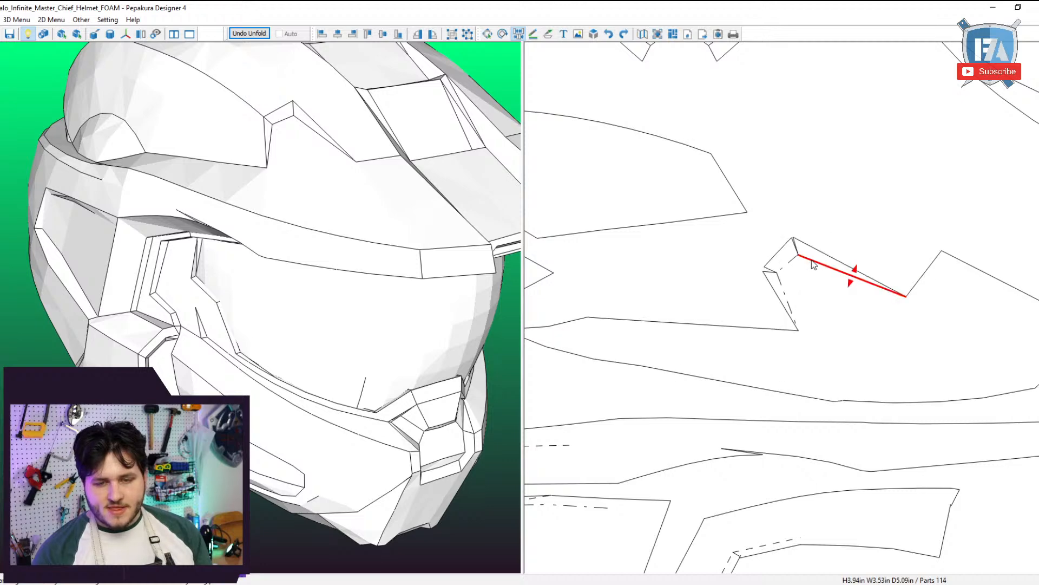
key("ctrl+w")
left_click_drag(847, 321, 873, 297)
scroll(858, 301, "down", 3)
scroll(859, 321, "down", 2)
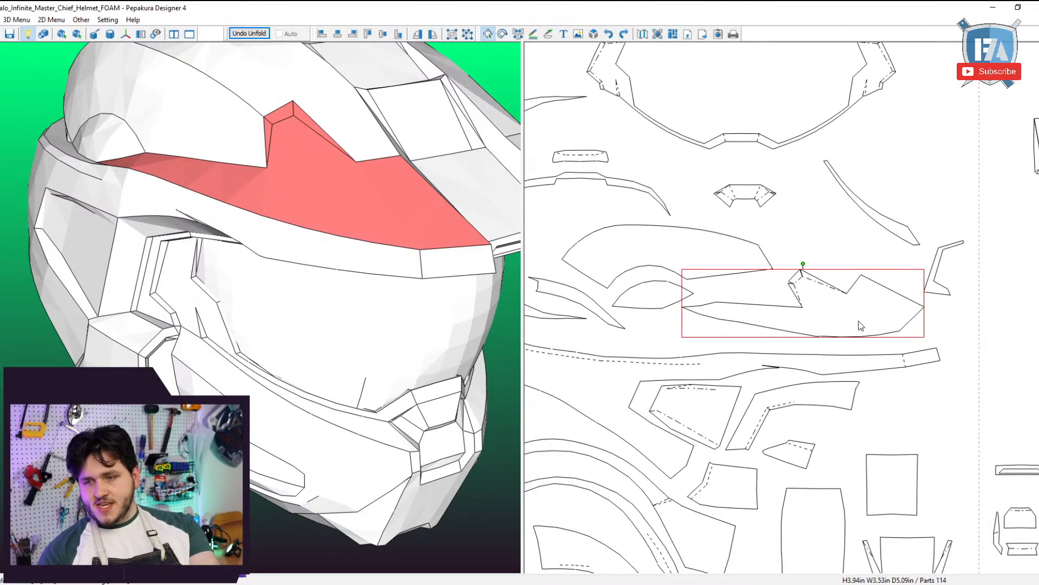
Review the whole pattern layout and locate the narrow front piece of the brim on the helmet.
scroll(844, 345, "down", 3)
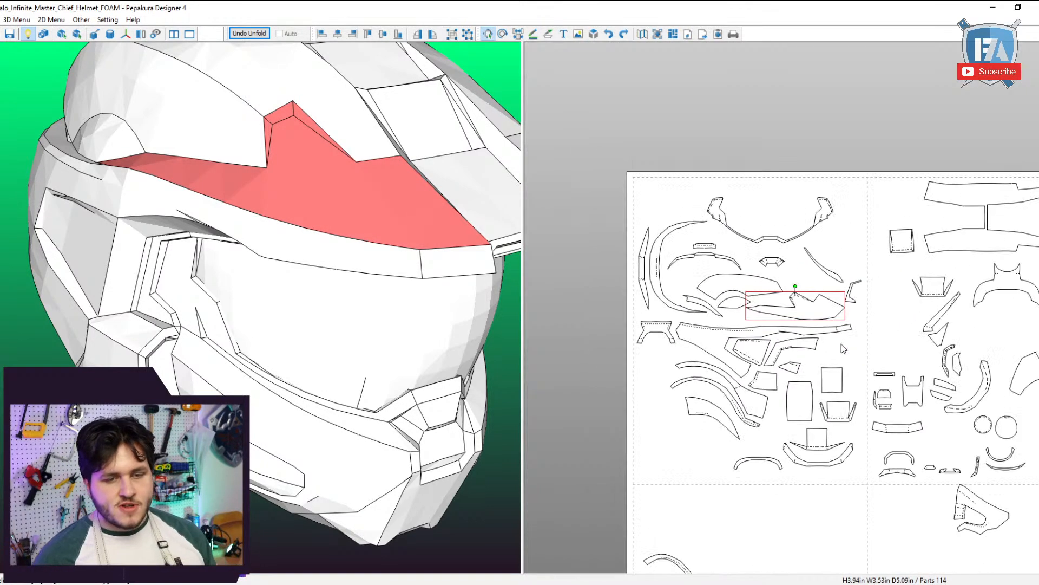
scroll(817, 323, "down", 3)
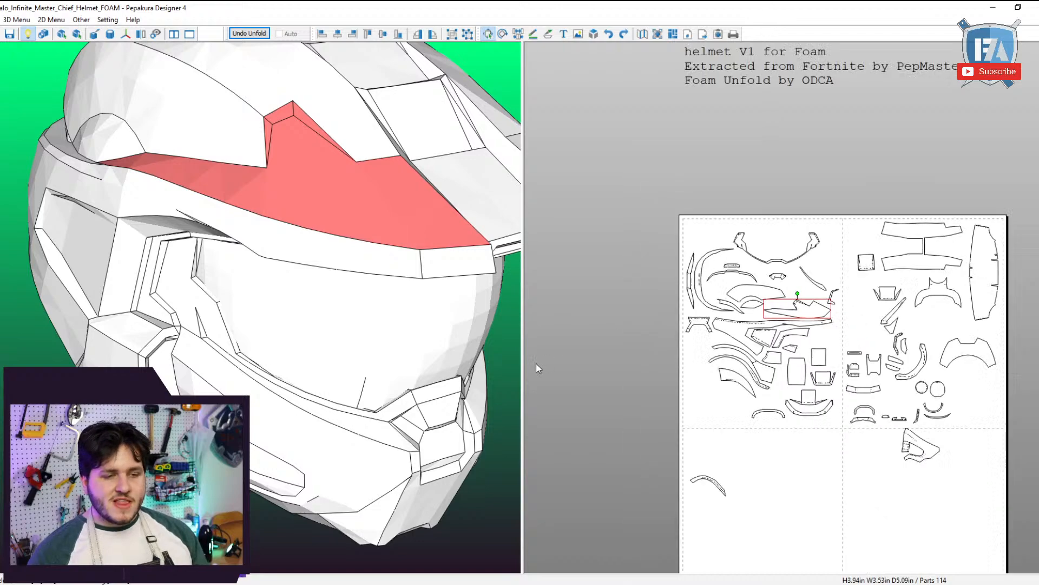
scroll(507, 345, "down", 1)
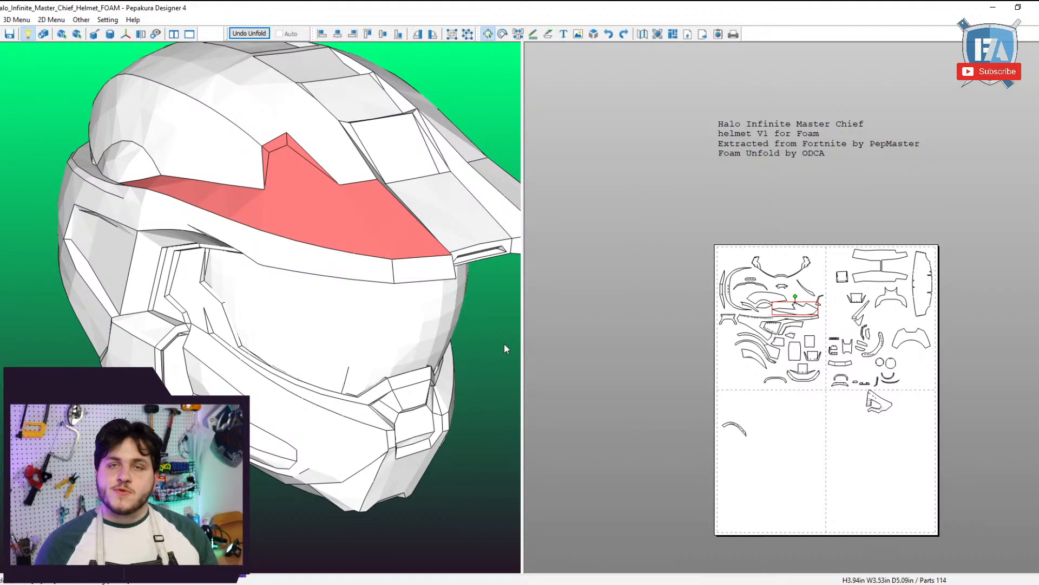
left_click_drag(505, 339, 362, 359)
scroll(309, 235, "up", 2)
left_click(294, 108)
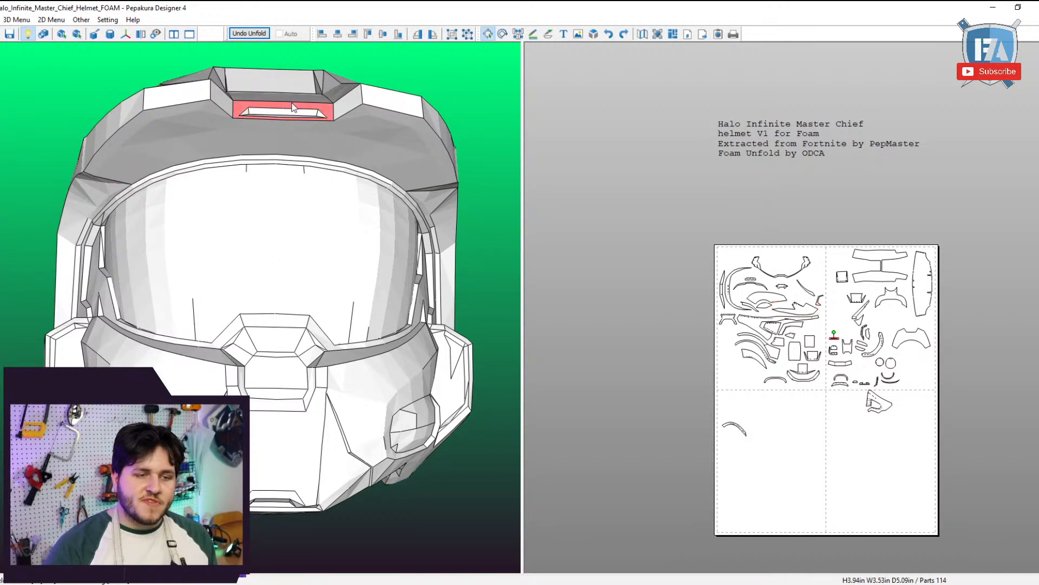
left_click_drag(294, 108, 335, 352)
scroll(360, 351, "down", 3)
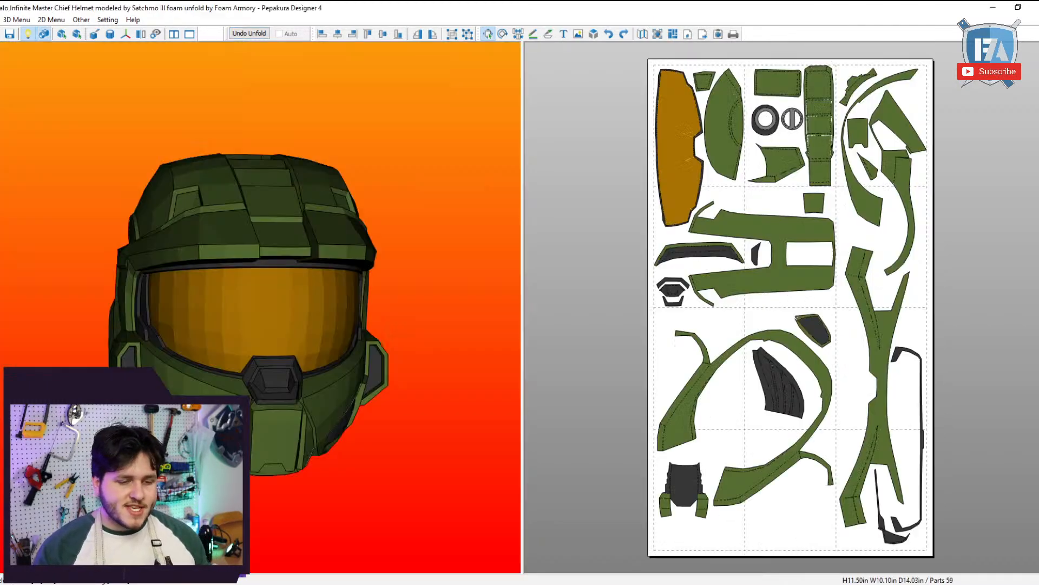
Switch to the coloured Halo Infinite Master Chief helmet unfolded by Foam Armory and inspect the model from both sides.
left_click_drag(398, 489, 383, 387)
scroll(402, 428, "up", 5)
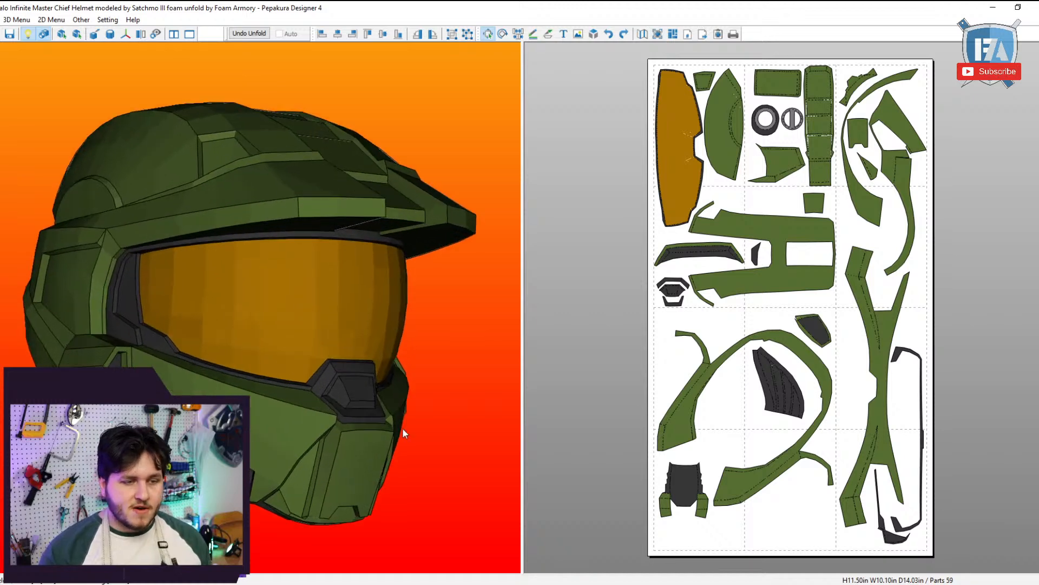
left_click_drag(415, 448, 468, 438)
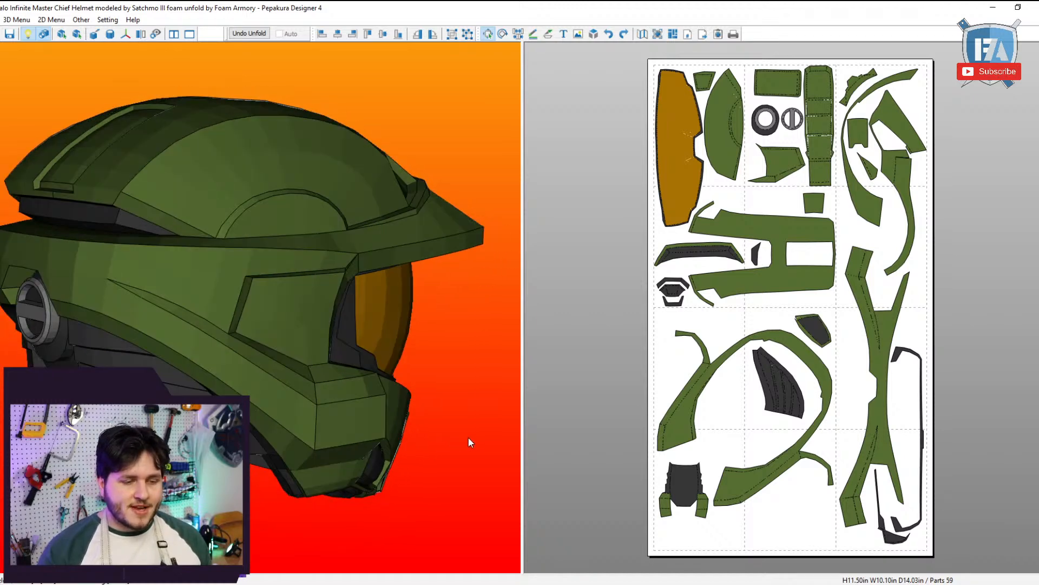
left_click(44, 34)
left_click(45, 34)
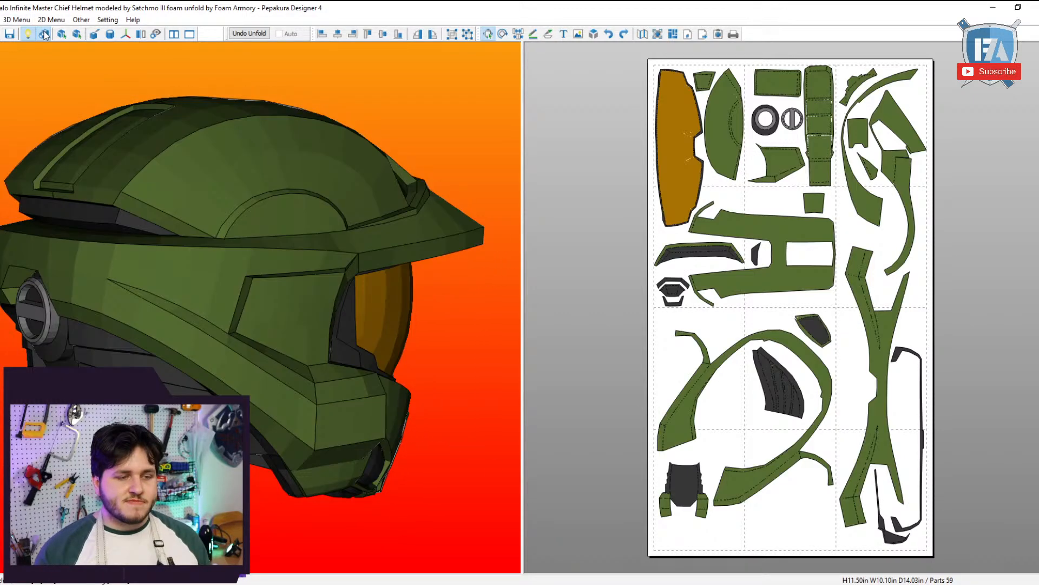
Review which faces use the Gray, Main and Visor materials in the texture configuration.
left_click(107, 19)
left_click(124, 34)
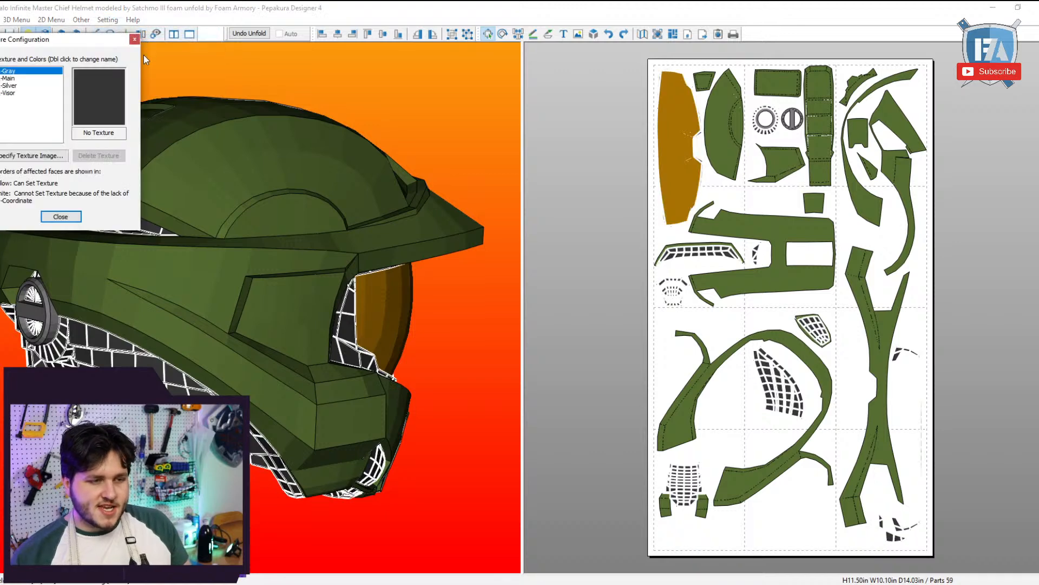
left_click(10, 78)
left_click(20, 93)
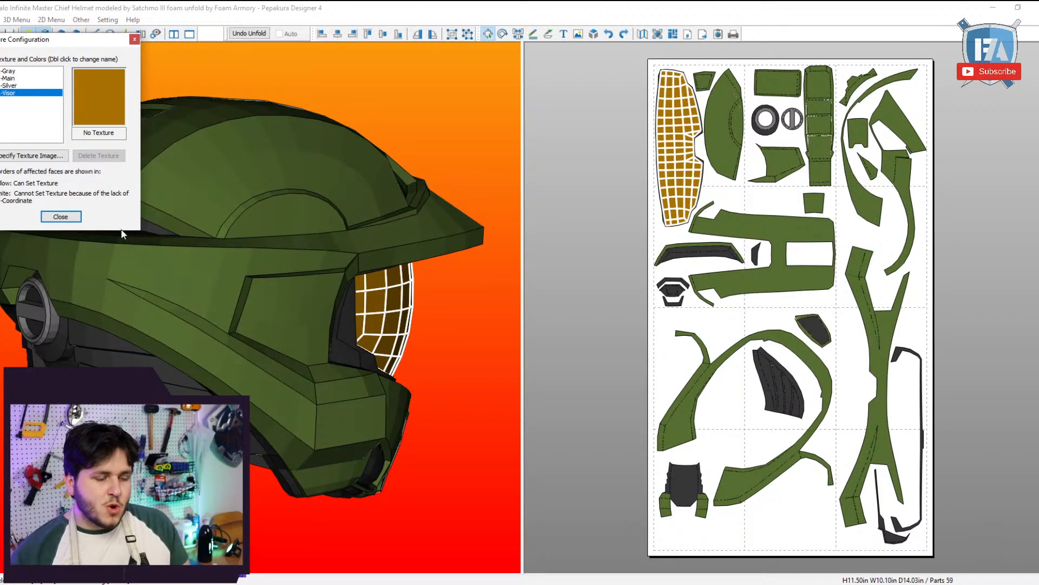
left_click(56, 219)
Locate the visor's pattern piece and inspect the coloured helmet from the front, top and side.
left_click_drag(178, 243, 296, 316)
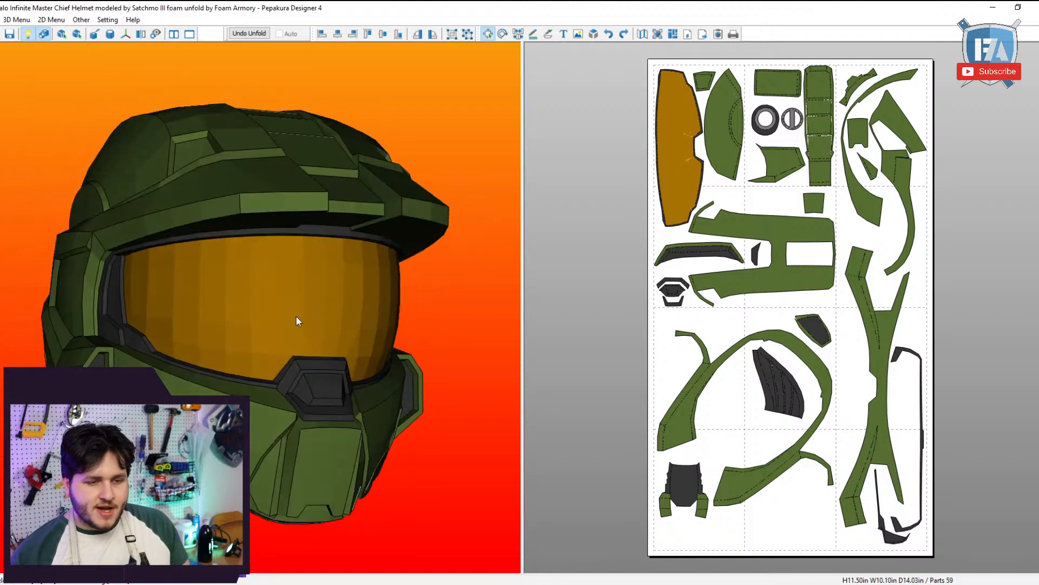
right_click_drag(300, 316, 317, 302)
scroll(317, 302, "up", 3)
right_click_drag(368, 209, 398, 229)
scroll(394, 234, "down", 3)
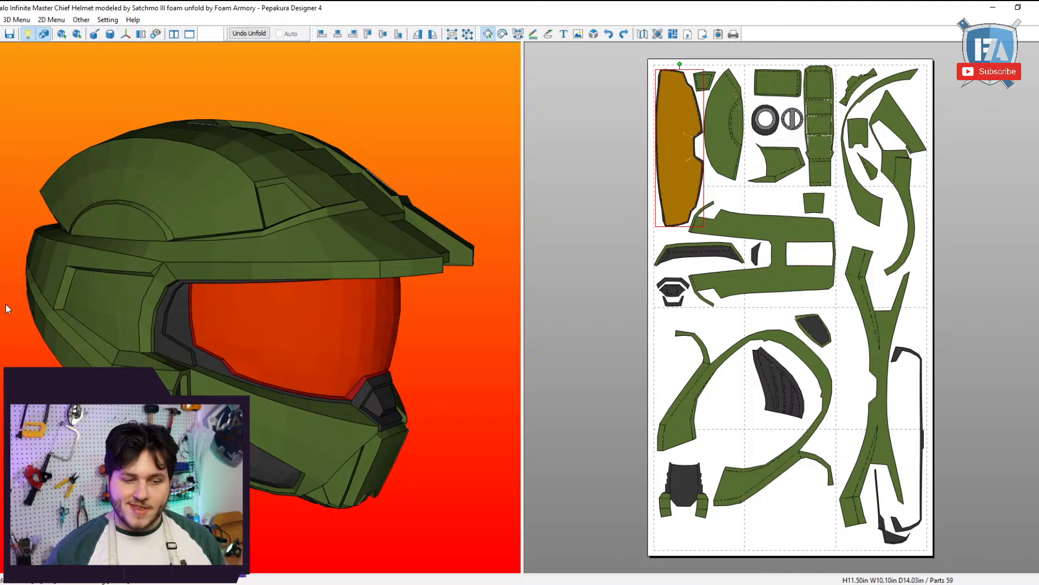
right_click_drag(239, 336, 142, 301)
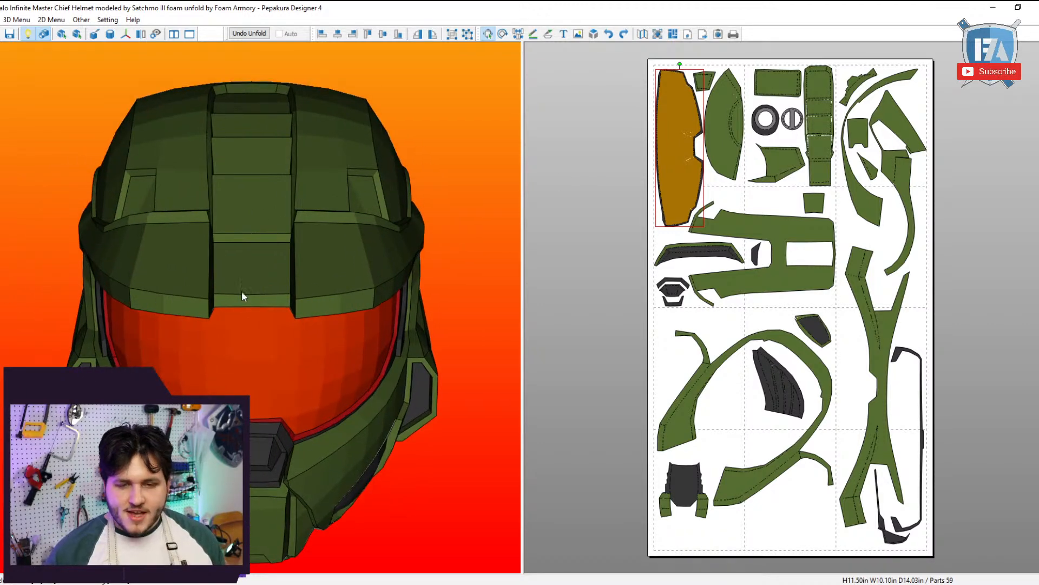
right_click_drag(242, 293, 373, 307)
right_click_drag(333, 268, 294, 242)
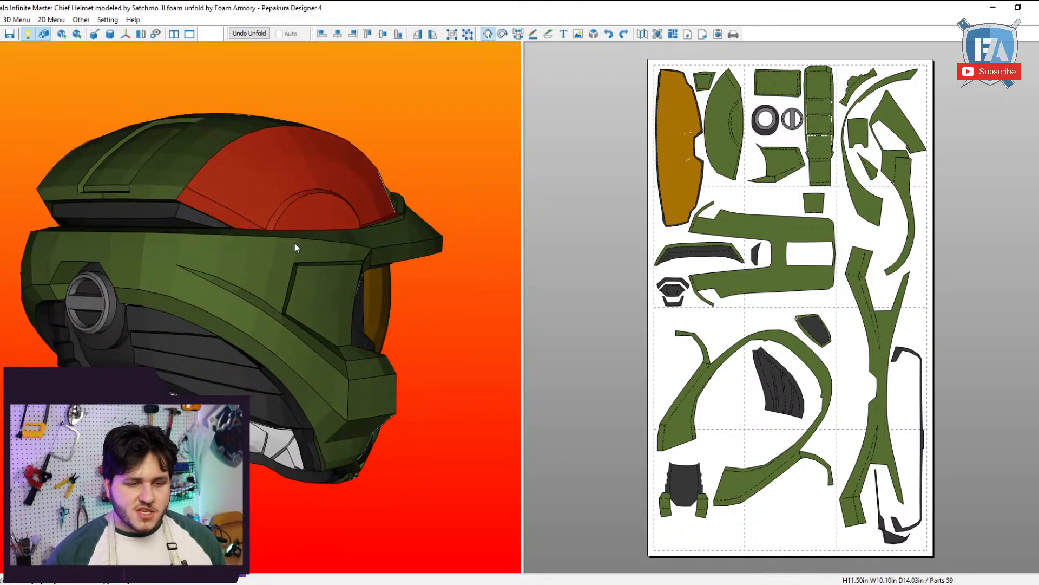
Locate the pattern pieces of the dome side panel and the recessed side panel behind the visor on the coloured helmet.
right_click_drag(362, 217, 400, 381)
left_click(320, 224)
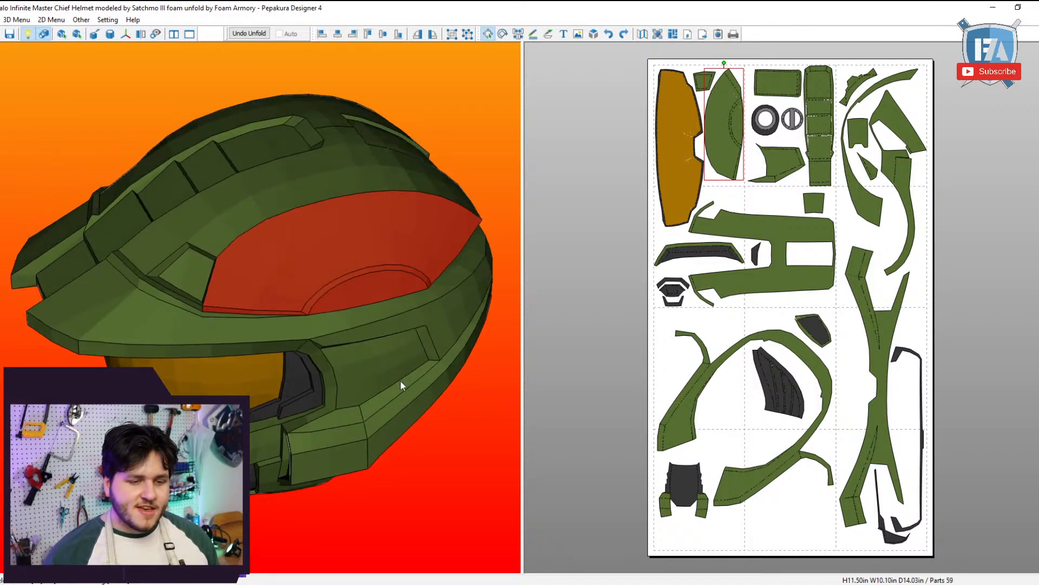
left_click(399, 384)
scroll(398, 380, "up", 5)
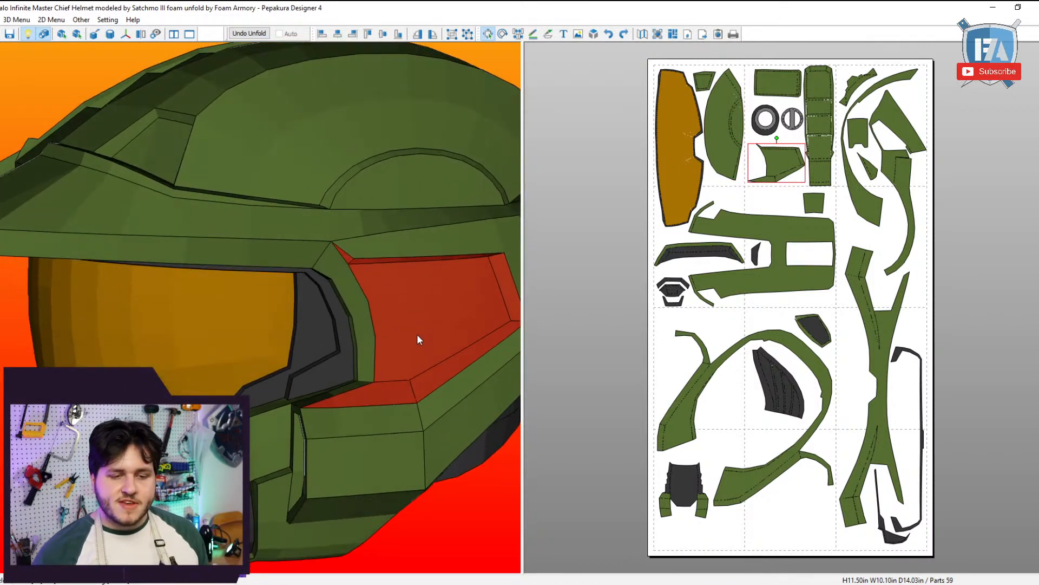
scroll(414, 336, "down", 5)
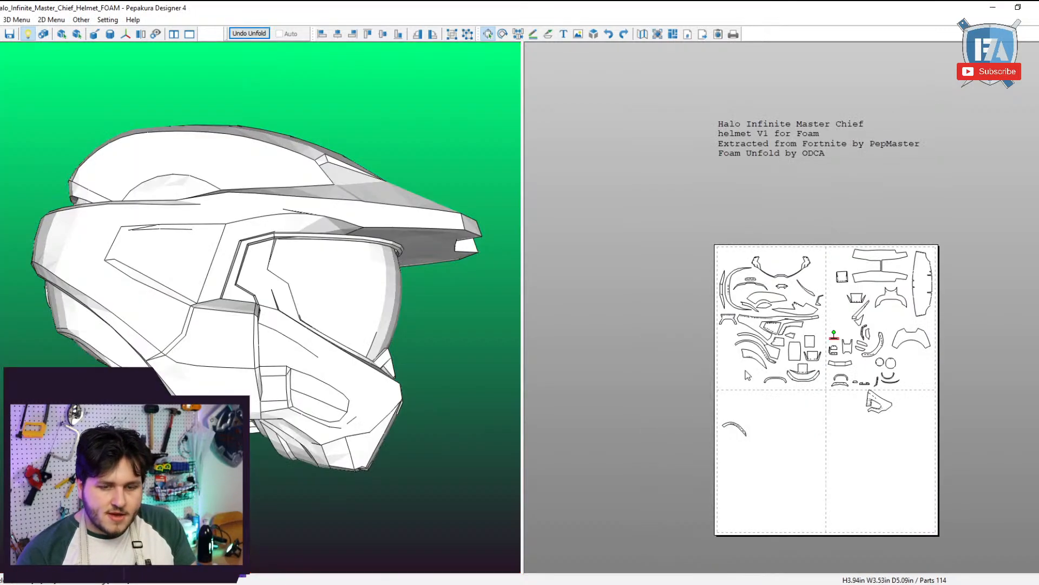
Compare the white foam helmet's pattern layout with the side band piece of the coloured helmet.
scroll(774, 331, "up", 4)
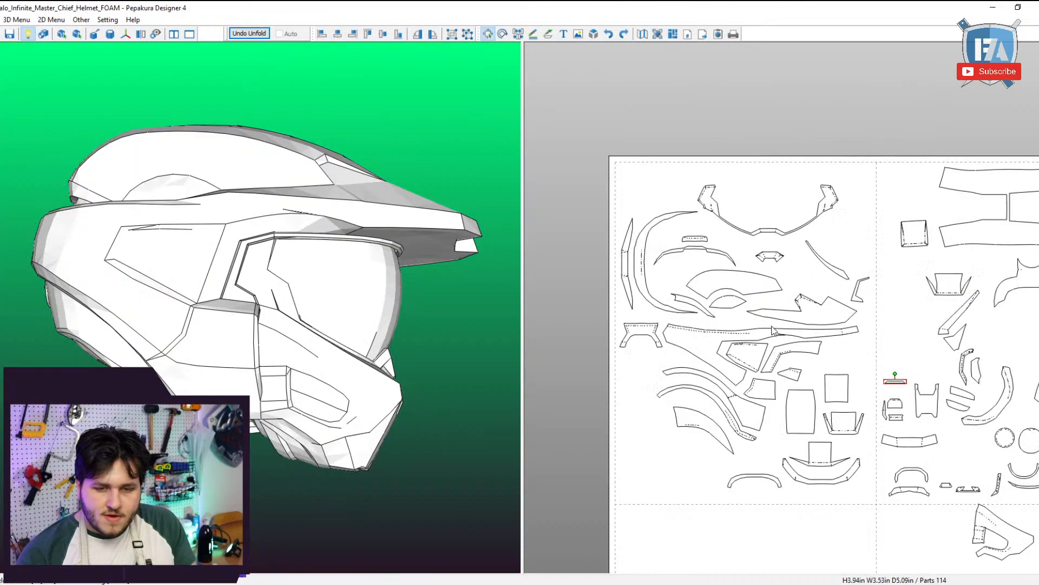
left_click(730, 394)
right_click_drag(256, 348, 157, 331)
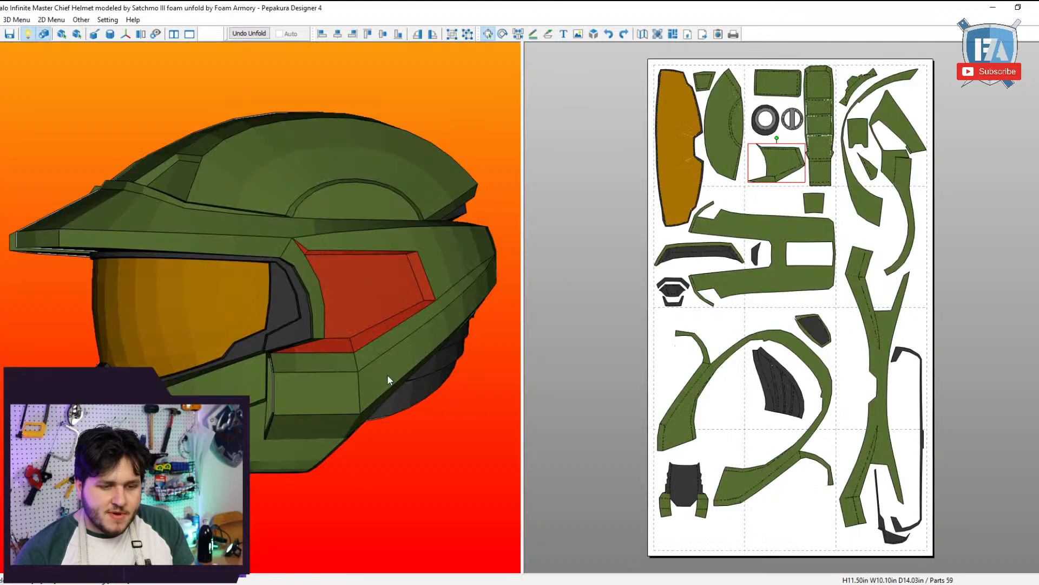
right_click_drag(388, 374, 383, 239)
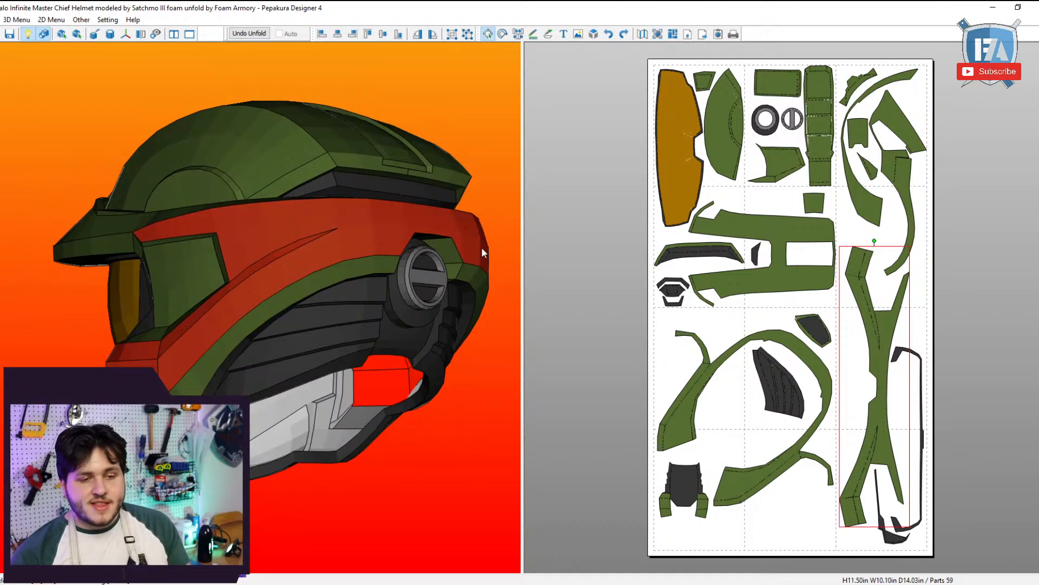
Locate the pattern piece of the dark ribbed panel on the helmet's lower side and examine its shape.
right_click_drag(485, 249, 334, 246)
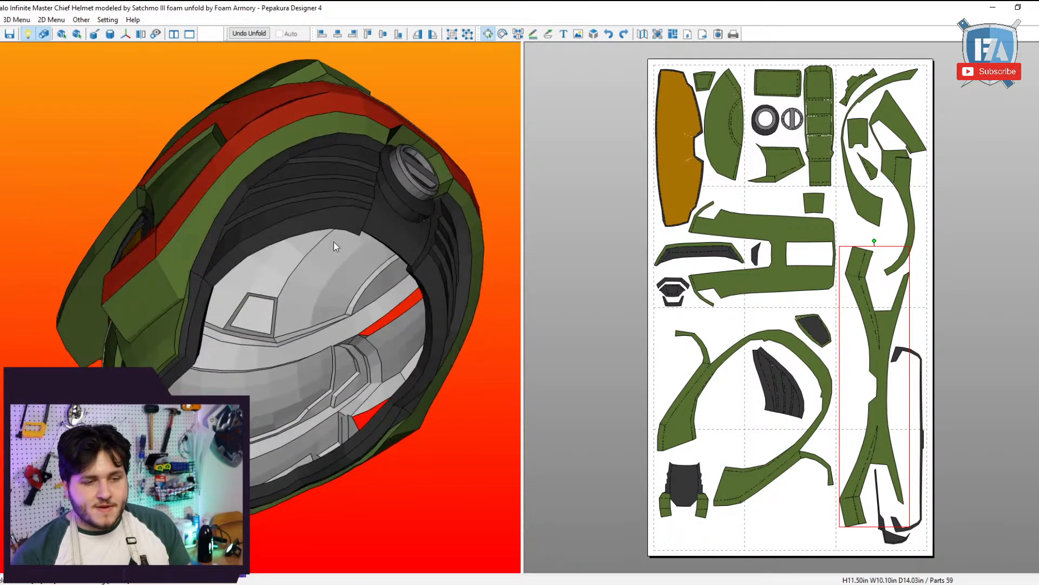
left_click(276, 184)
right_click_drag(277, 184, 411, 206)
scroll(878, 546, "up", 3)
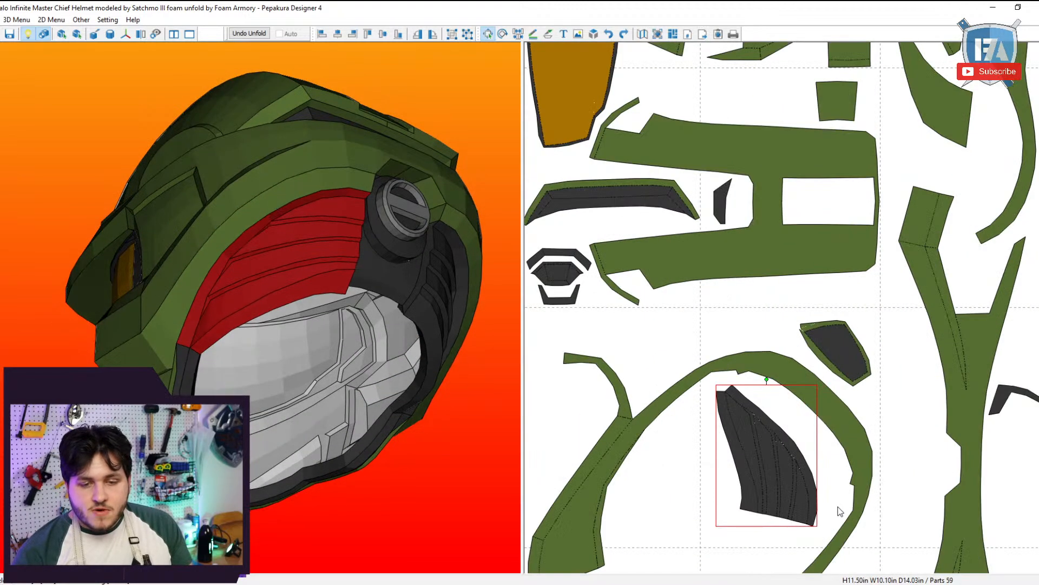
scroll(841, 440, "up", 2)
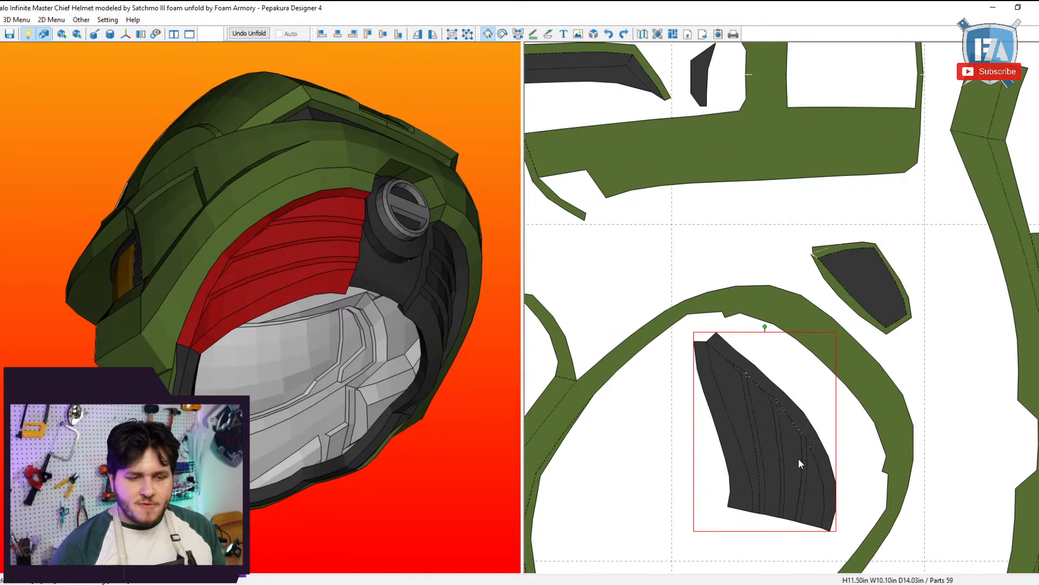
Locate the lower cheek piece of the coloured helmet and compare its pattern with the model from the front and side.
right_click_drag(307, 247, 308, 373)
scroll(758, 352, "down", 5)
left_click(469, 414)
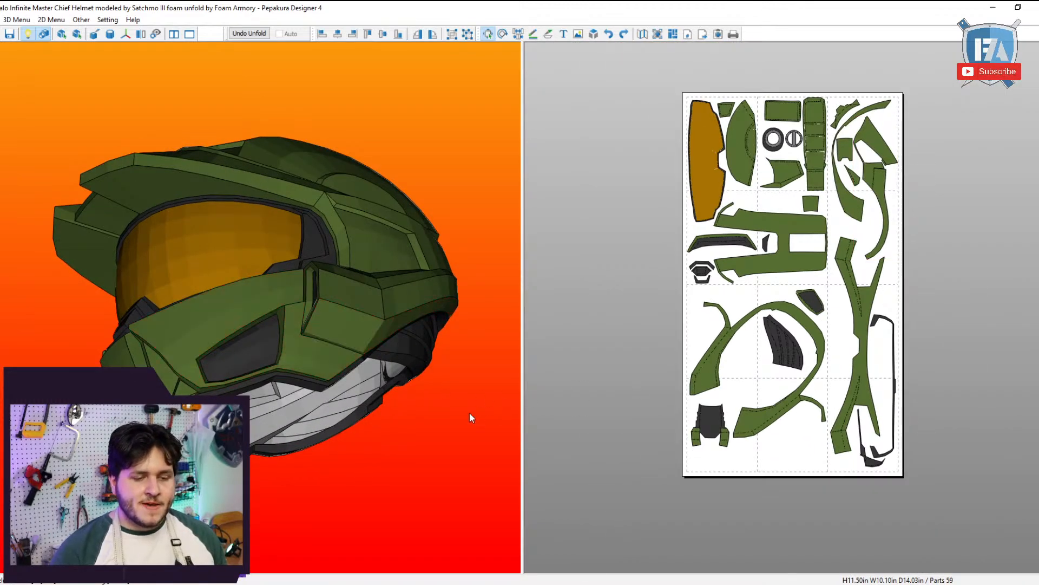
right_click_drag(470, 413, 443, 419)
left_click(296, 379)
right_click_drag(296, 379, 373, 389)
scroll(764, 274, "up", 6)
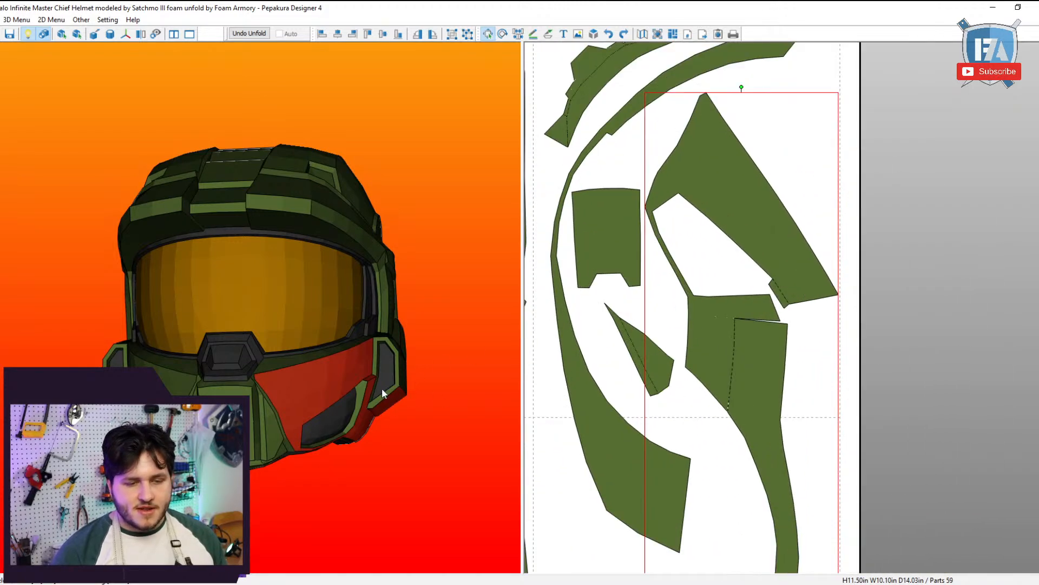
right_click_drag(382, 388, 337, 391)
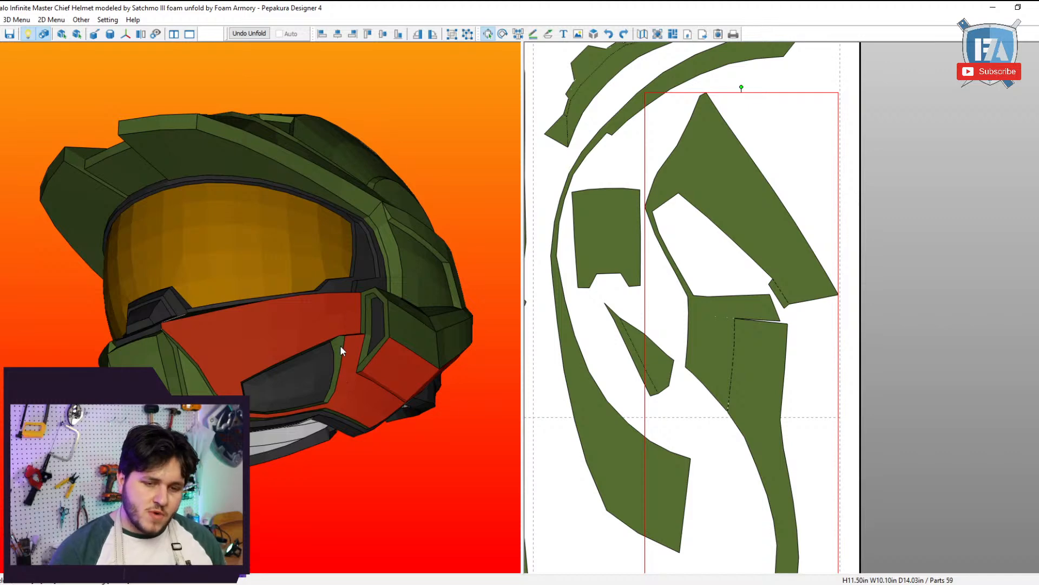
right_click_drag(459, 287, 417, 408)
right_click(749, 323)
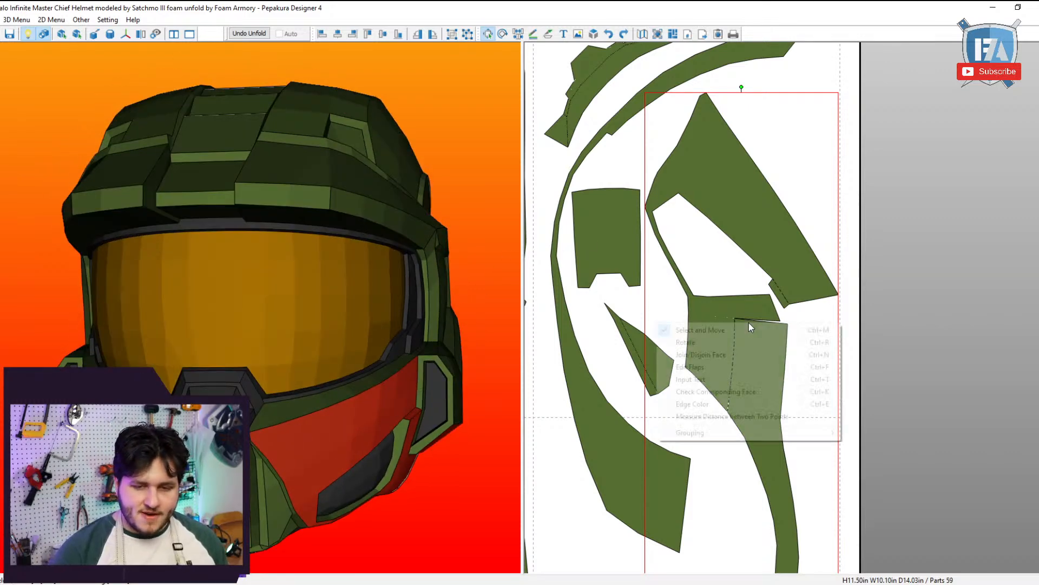
left_click(846, 302)
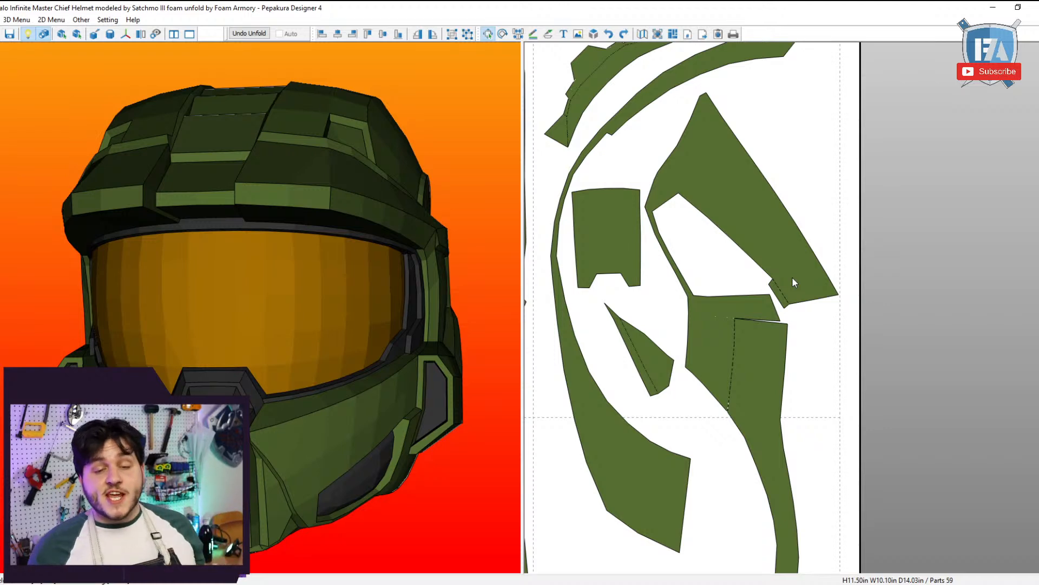
Review the coloured helmet's full pattern layout and examine the dome side panel from above.
scroll(729, 204, "down", 4)
scroll(383, 417, "down", 2)
right_click_drag(375, 431, 362, 428)
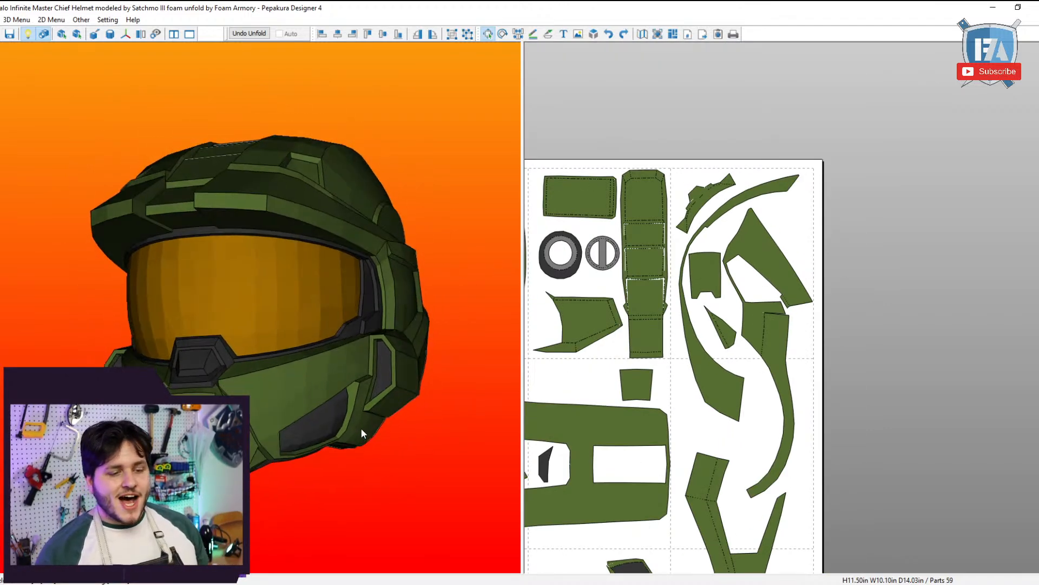
scroll(361, 424, "up", 2)
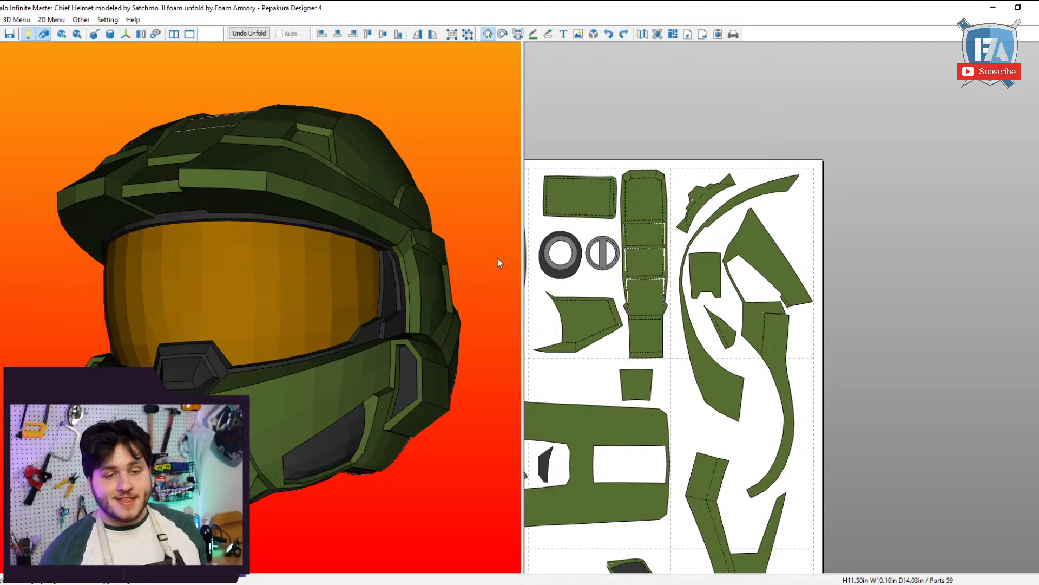
scroll(498, 260, "down", 2)
scroll(659, 355, "down", 2)
right_click_drag(659, 355, 681, 279)
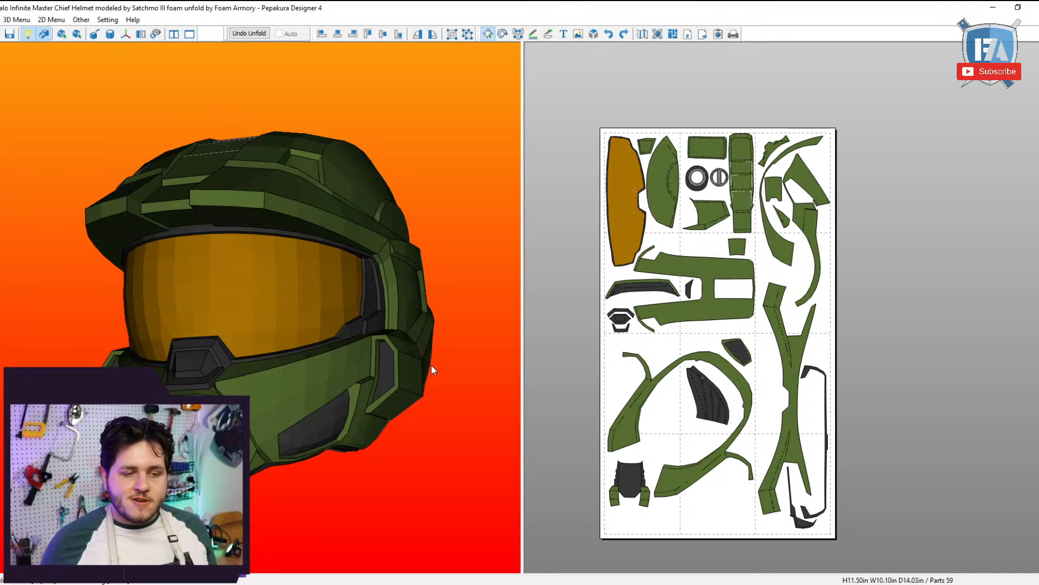
left_click_drag(389, 314, 344, 302)
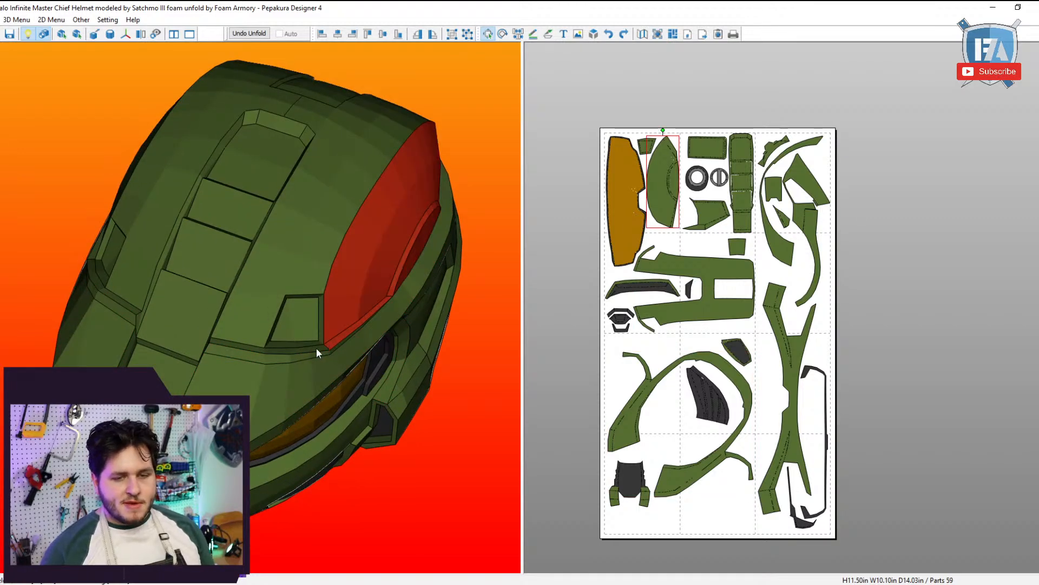
left_click_drag(166, 366, 135, 352)
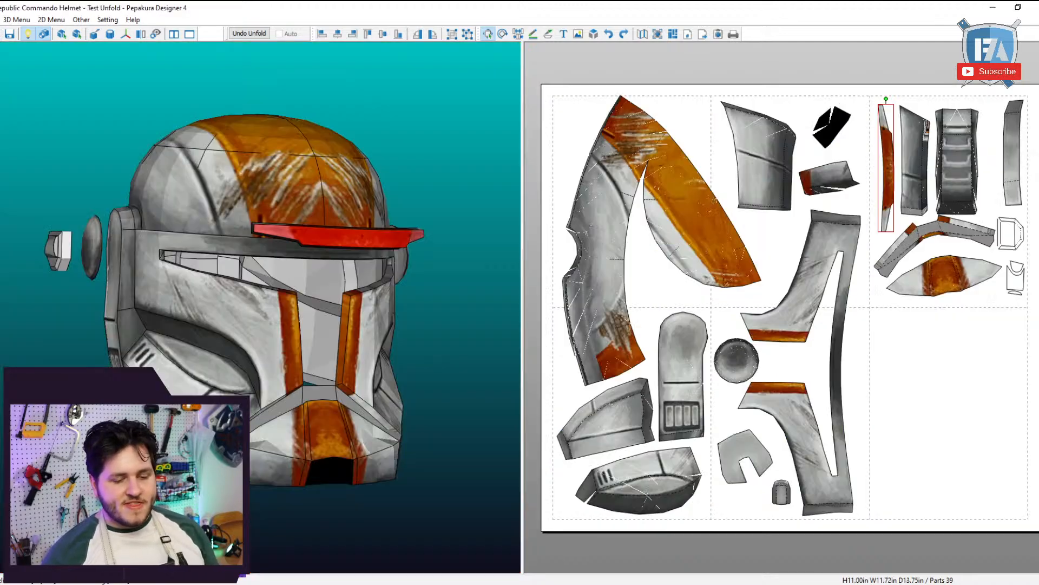
Open the file Republic Commando DC17 test.pdo and dismiss the model scale settings.
right_click_drag(160, 317, 206, 315)
scroll(206, 315, "up", 2)
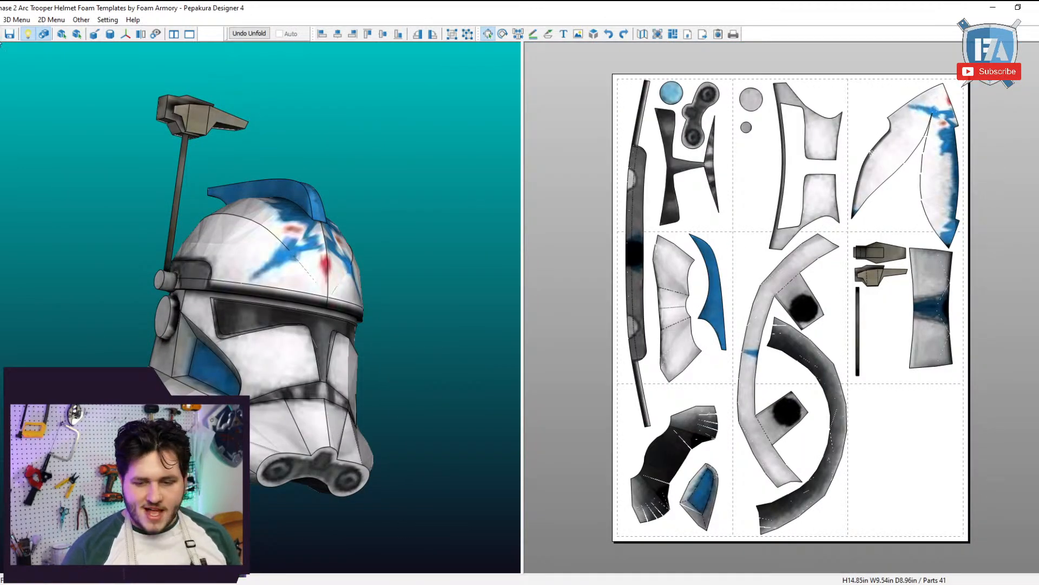
left_click(4, 36)
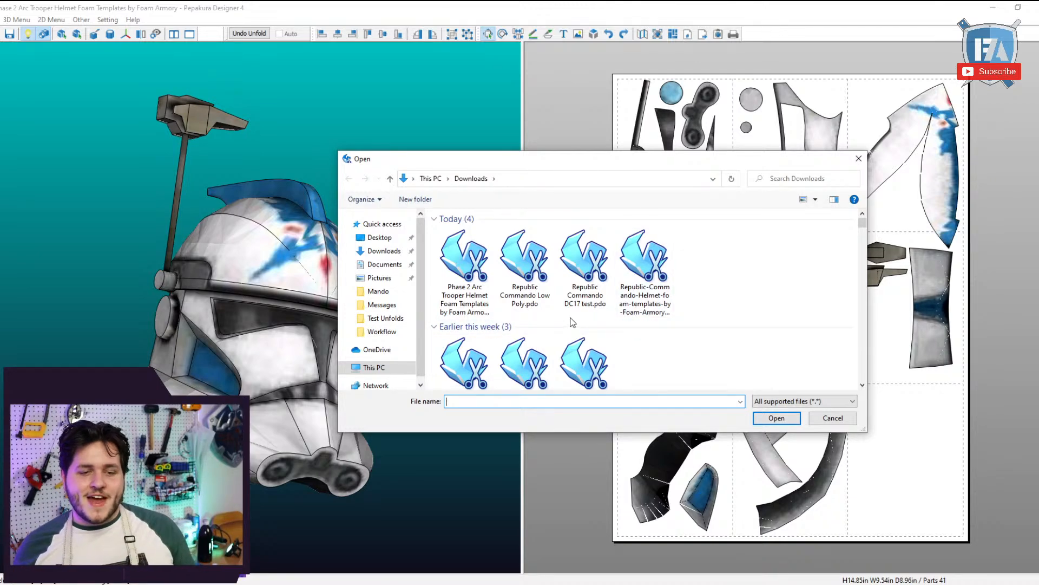
double_click(602, 283)
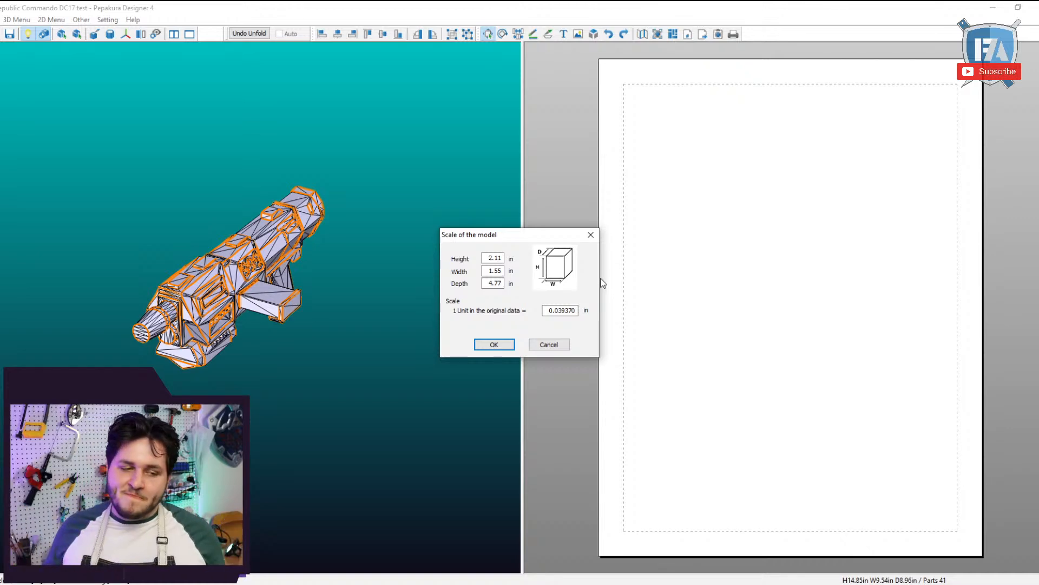
left_click(552, 344)
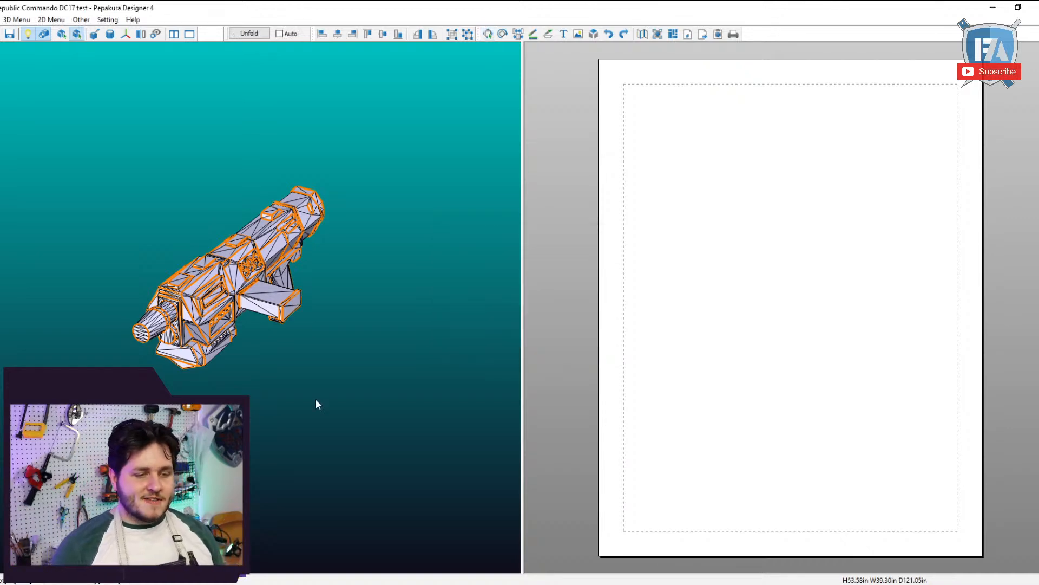
Inspect the DC17 blaster model's triangulated mesh and edges from the muzzle end and both sides.
right_click_drag(316, 400, 363, 362)
scroll(364, 362, "up", 5)
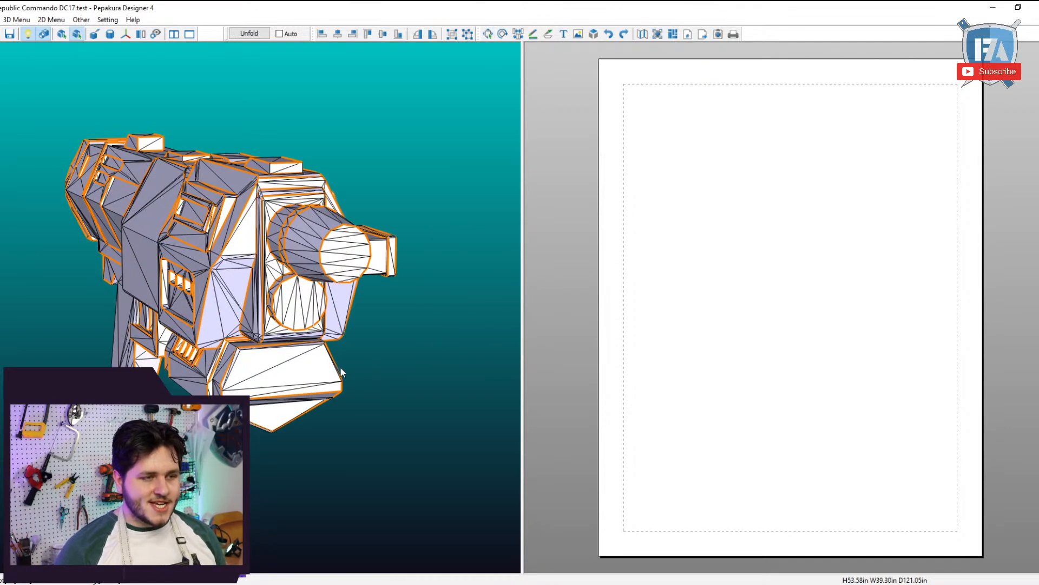
middle_click_drag(340, 367, 466, 352)
right_click_drag(476, 355, 396, 372)
middle_click_drag(433, 368, 360, 365)
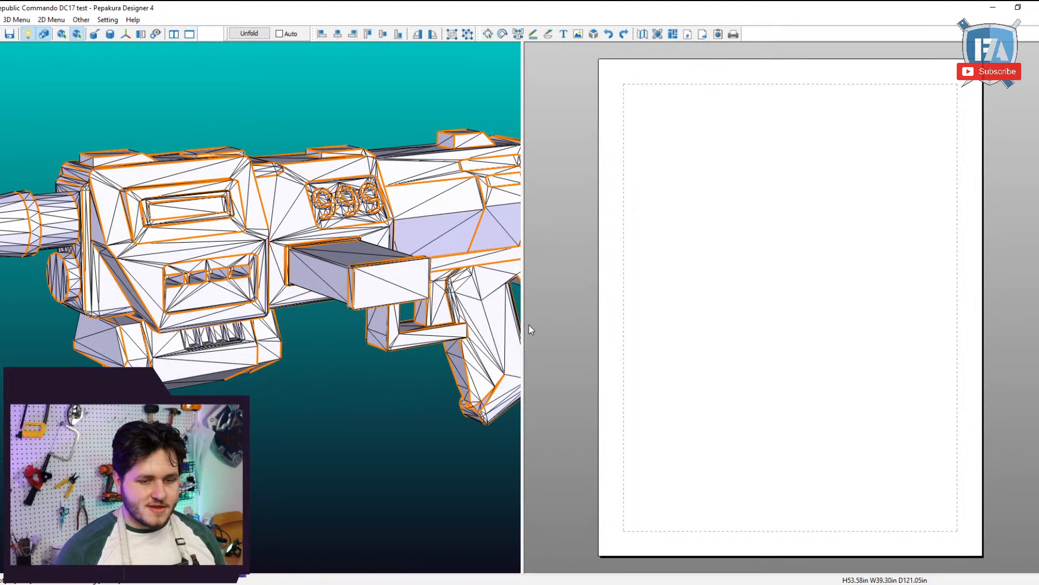
scroll(430, 339, "down", 5)
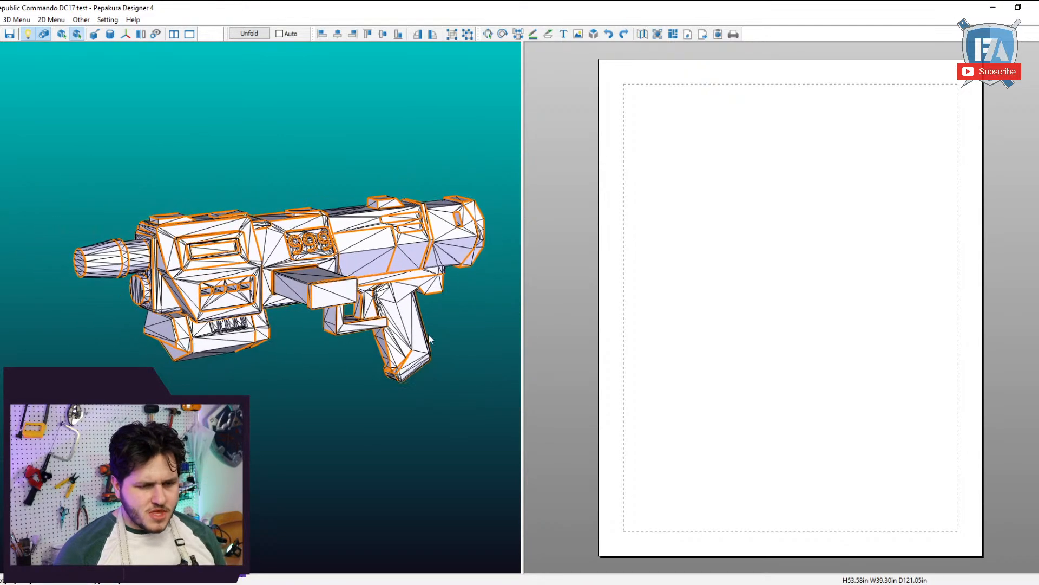
right_click_drag(430, 340, 499, 339)
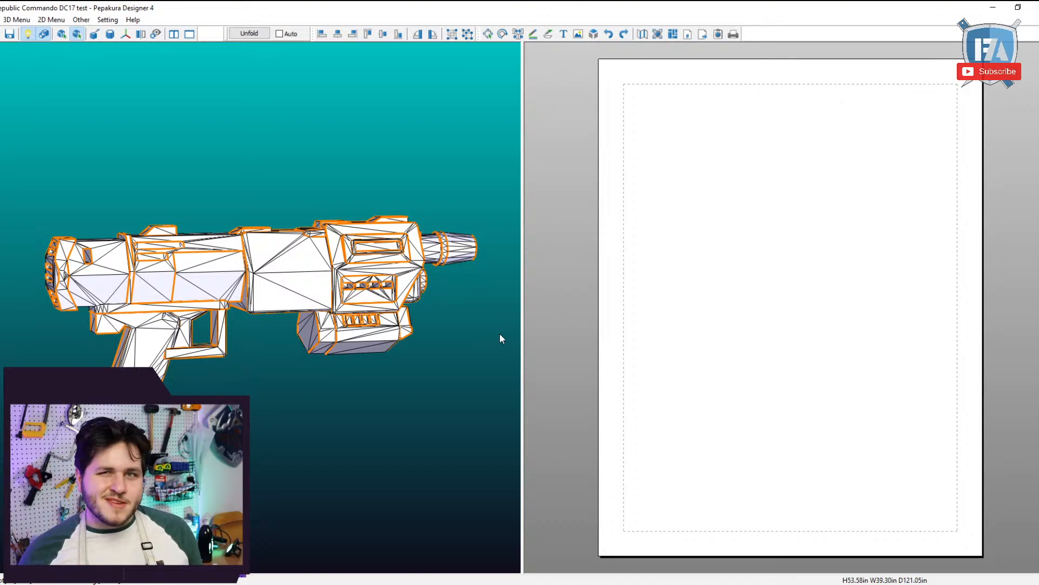
right_click_drag(136, 352, 282, 400)
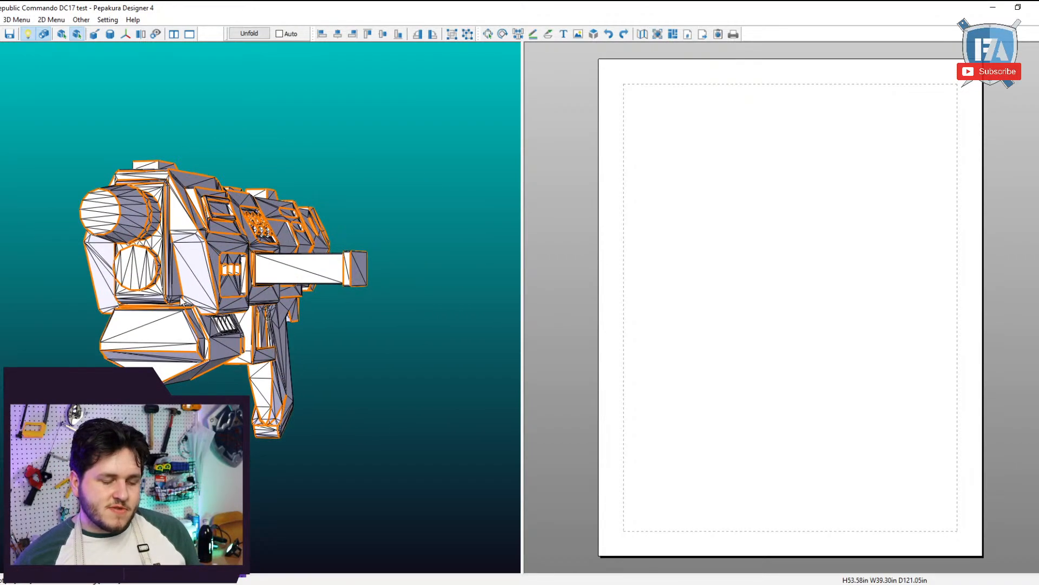
right_click_drag(182, 301, 154, 345)
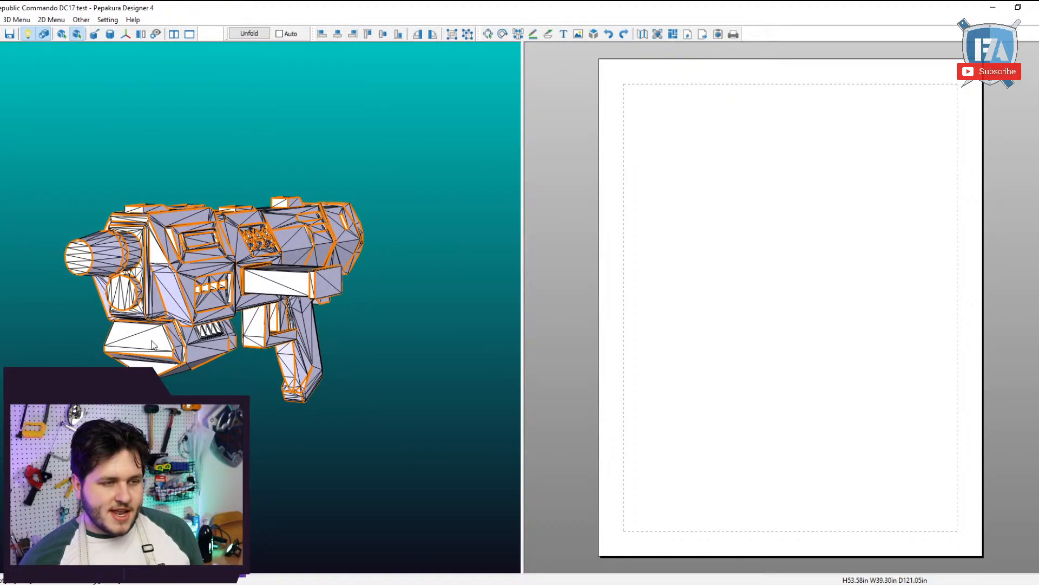
Unfold the blaster at an assembled height of 8 in.
left_click(251, 34)
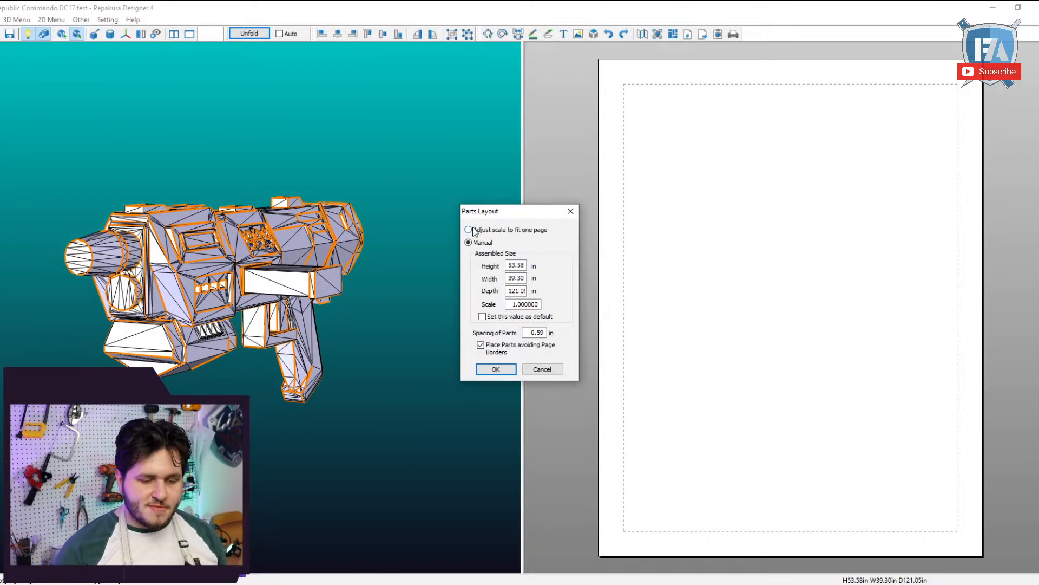
double_click(509, 265)
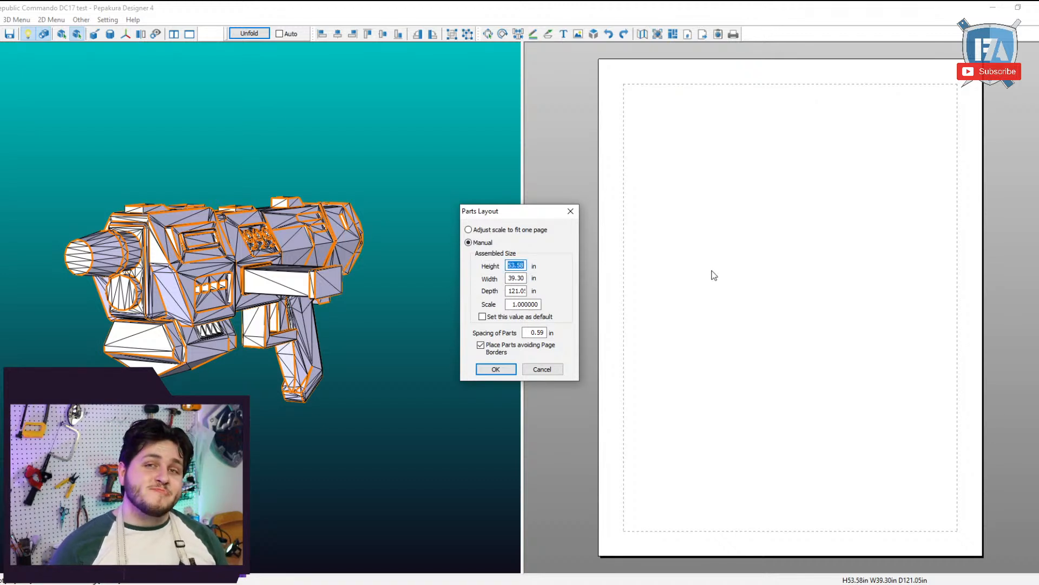
key("BackSpace")
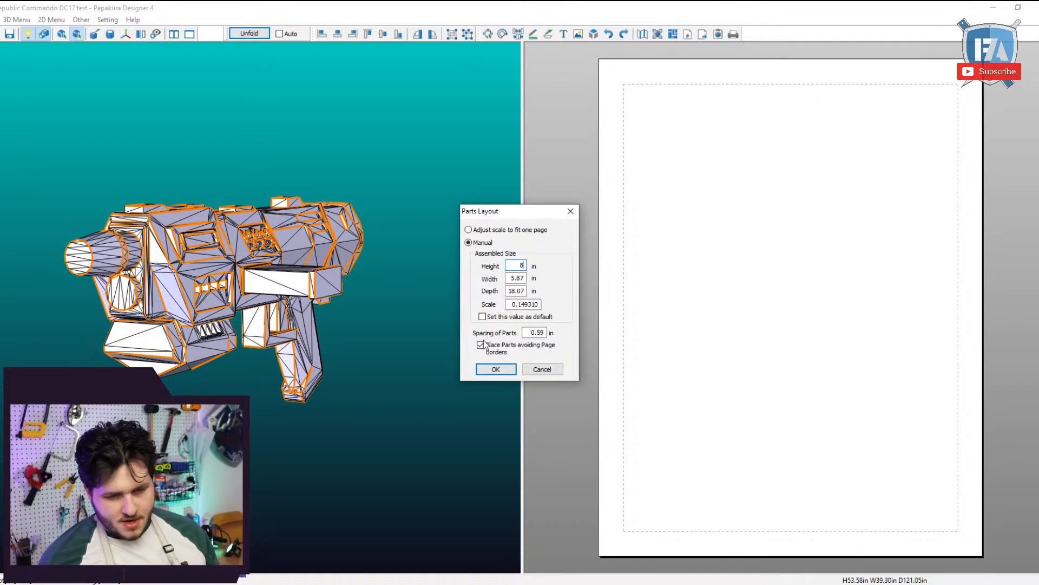
left_click(504, 369)
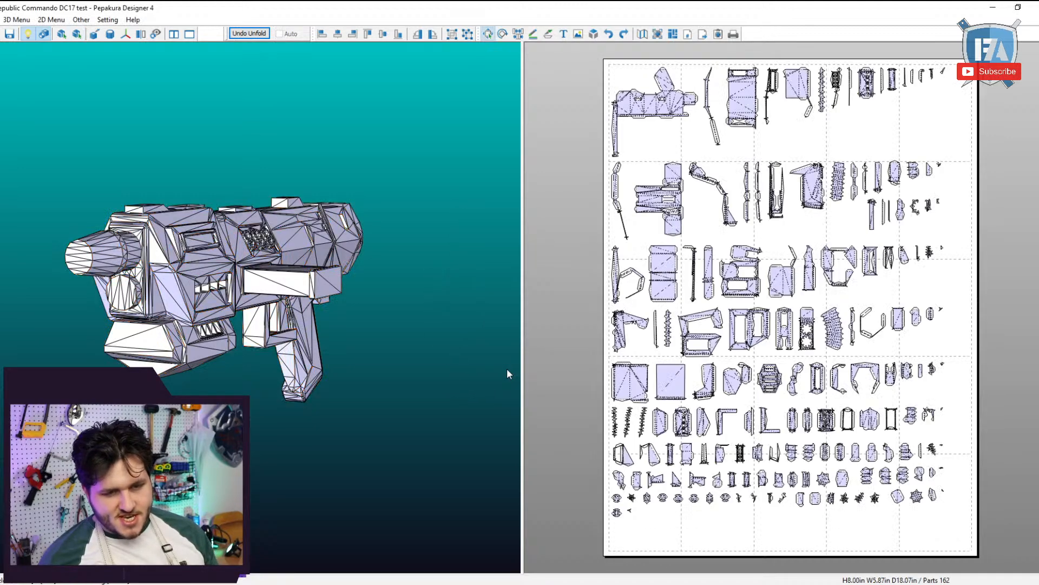
Hide the flaps on the pattern and turn off the blaster model's textures.
left_click(51, 20)
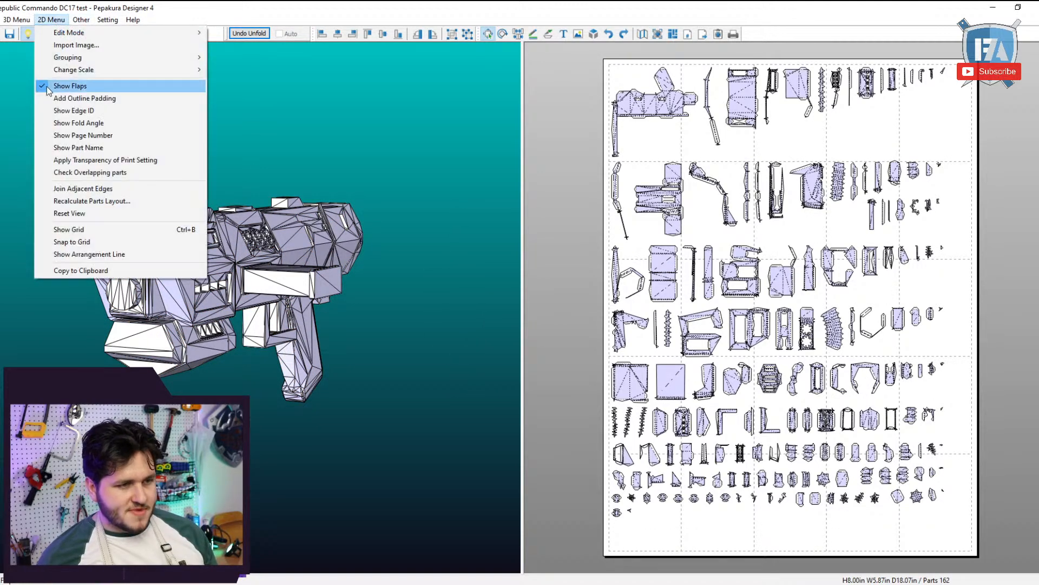
left_click(53, 87)
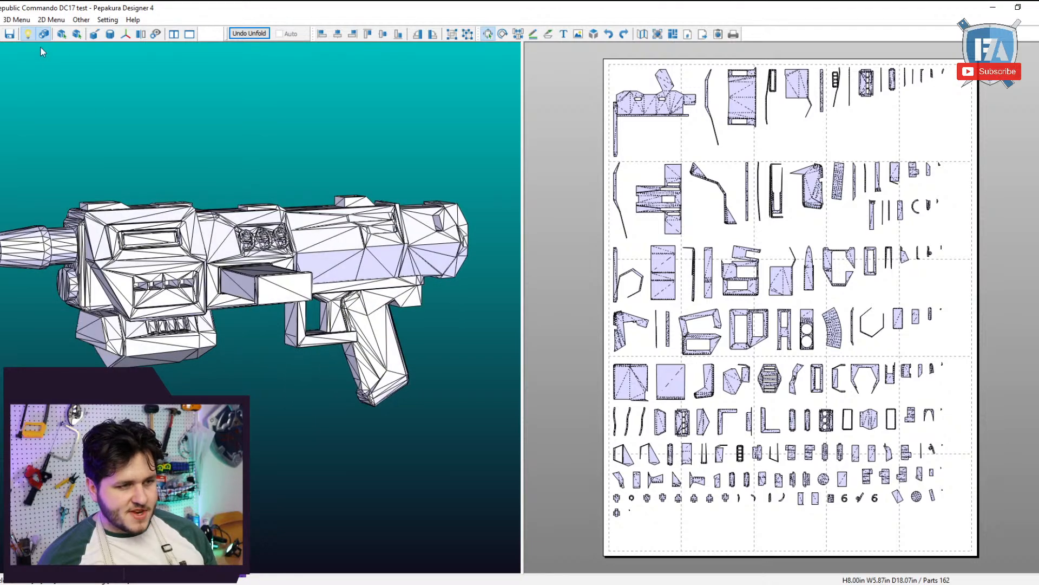
left_click(44, 34)
right_click_drag(301, 354, 313, 329)
scroll(313, 329, "up", 3)
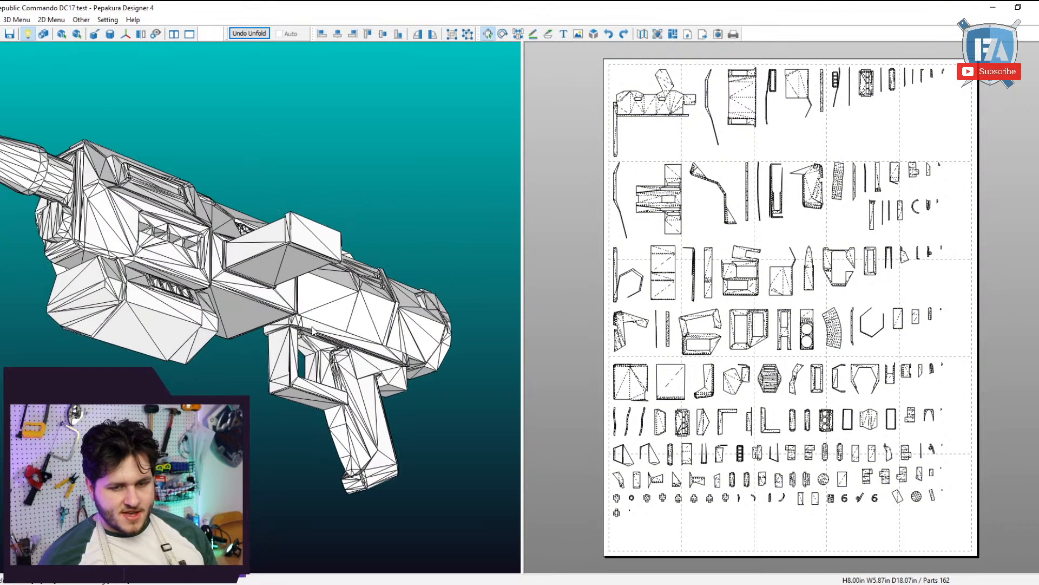
Select the frame panel around the vents on the blaster's front side to locate its pattern piece.
scroll(301, 338, "down", 3)
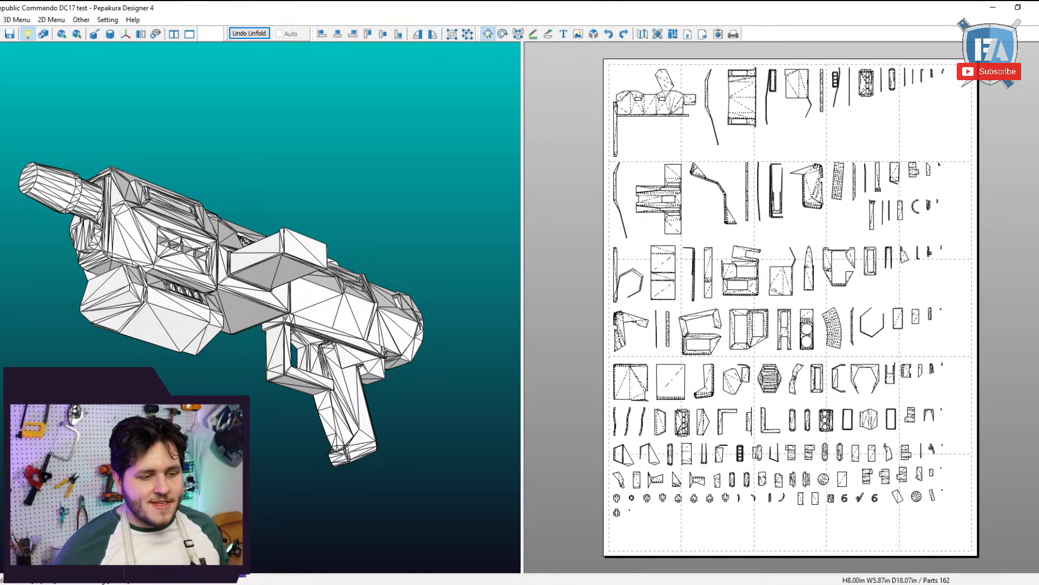
left_click_drag(162, 260, 121, 268)
scroll(121, 267, "up", 3)
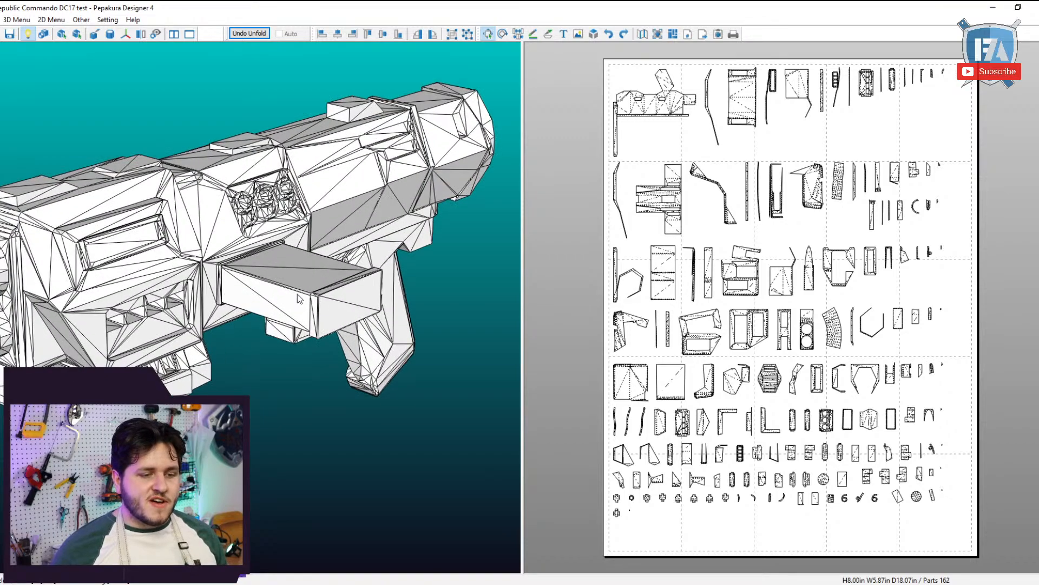
scroll(311, 297, "down", 3)
left_click_drag(311, 298, 130, 178)
left_click(132, 185)
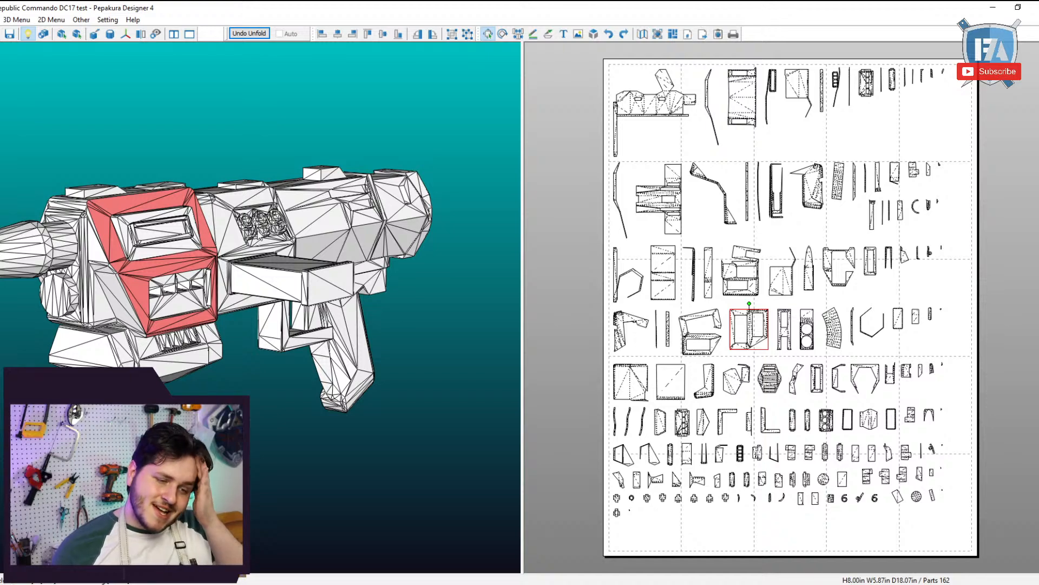
Move the selected vent frame piece to an empty area of the sheet below the other pattern parts.
left_click_drag(258, 238, 258, 247)
middle_click_drag(564, 313, 583, 253)
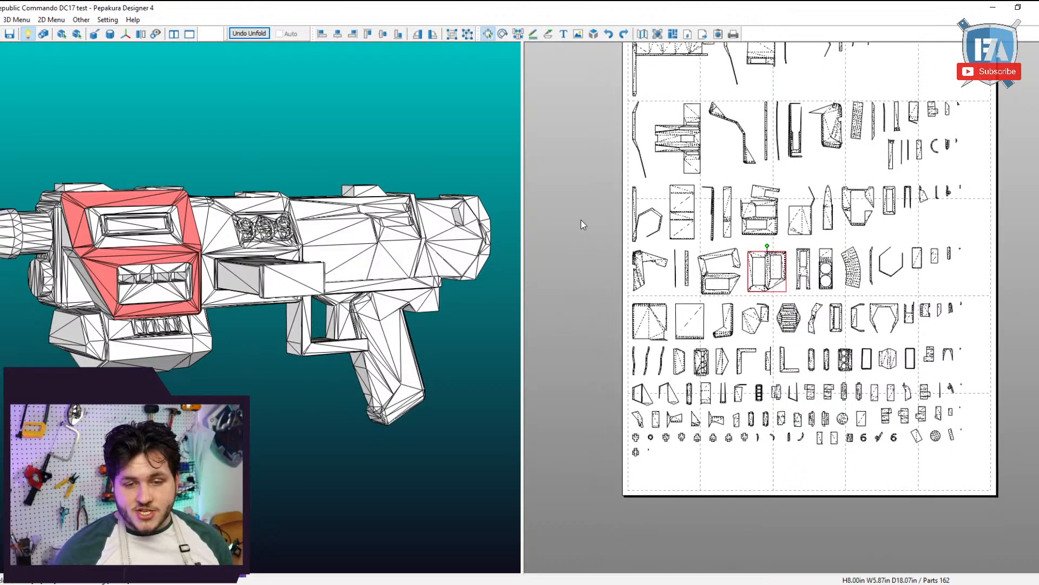
left_click_drag(580, 219, 610, 438)
middle_click_drag(607, 440, 599, 429)
scroll(638, 349, "up", 3)
middle_click_drag(663, 514, 679, 117)
scroll(679, 118, "up", 5)
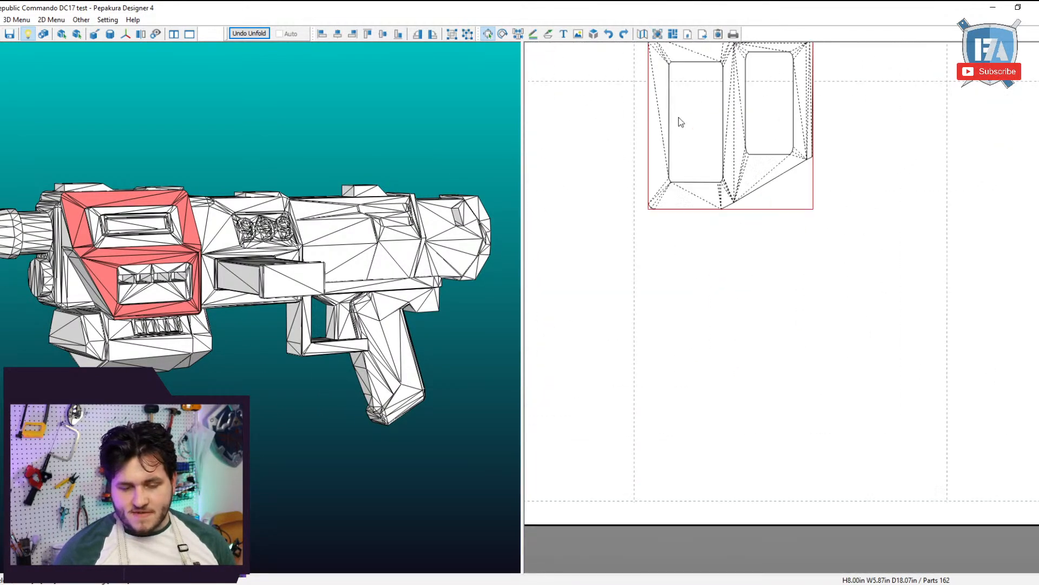
Move the vent frame piece lower on its page and rotate it clockwise to a tilted orientation.
left_click_drag(731, 143, 716, 297)
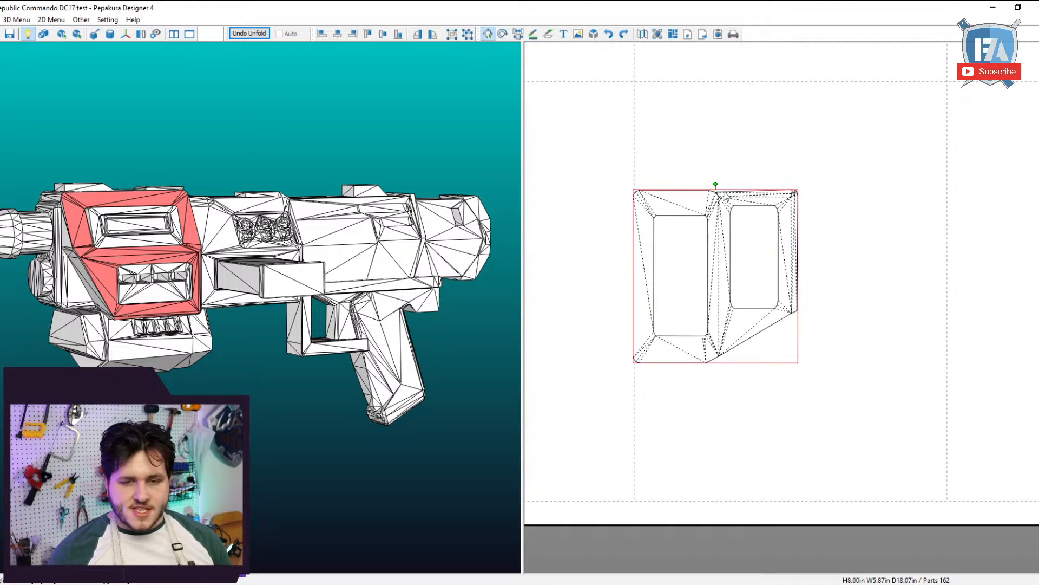
left_click_drag(723, 196, 837, 315)
left_click(836, 284)
Detach the small facets at the vent frame piece's lower corner and rejoin them along neighbouring edges to tidy the corner.
scroll(810, 211, "up", 5)
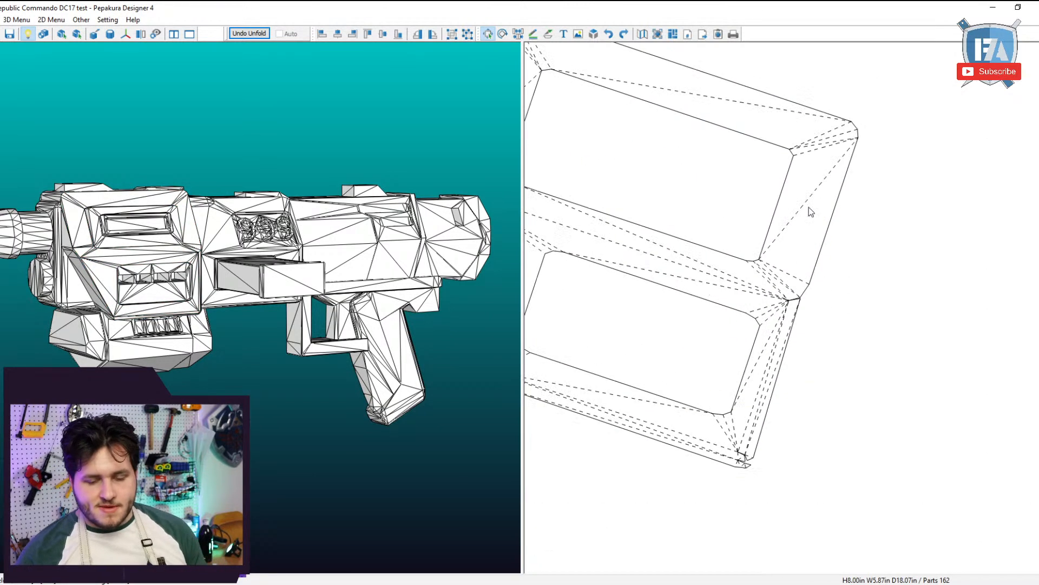
key("ctrl+n")
scroll(709, 451, "up", 3)
middle_click_drag(731, 387, 766, 230)
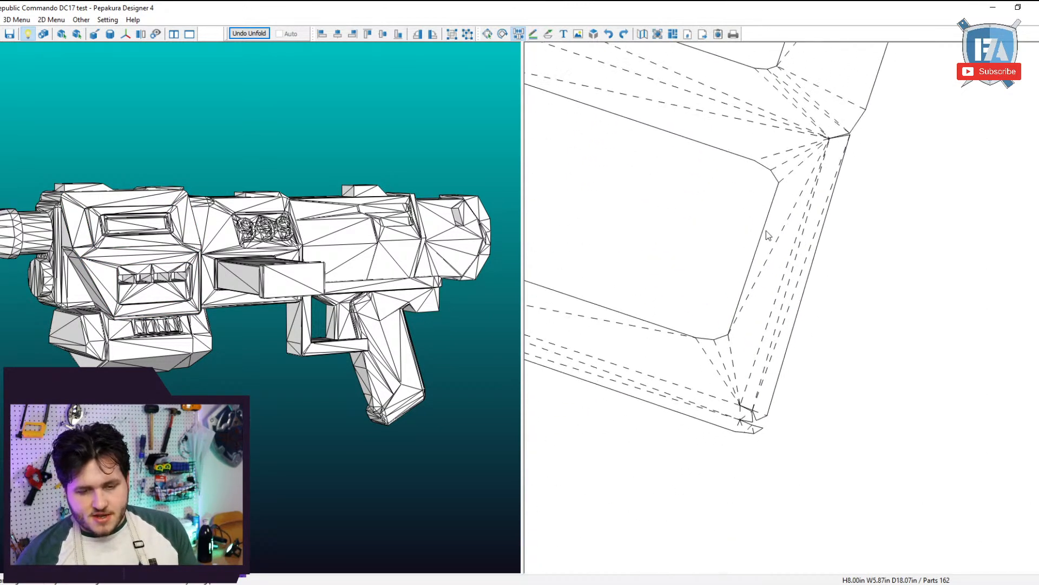
scroll(763, 357, "up", 3)
middle_click_drag(757, 469, 784, 377)
left_click(730, 422)
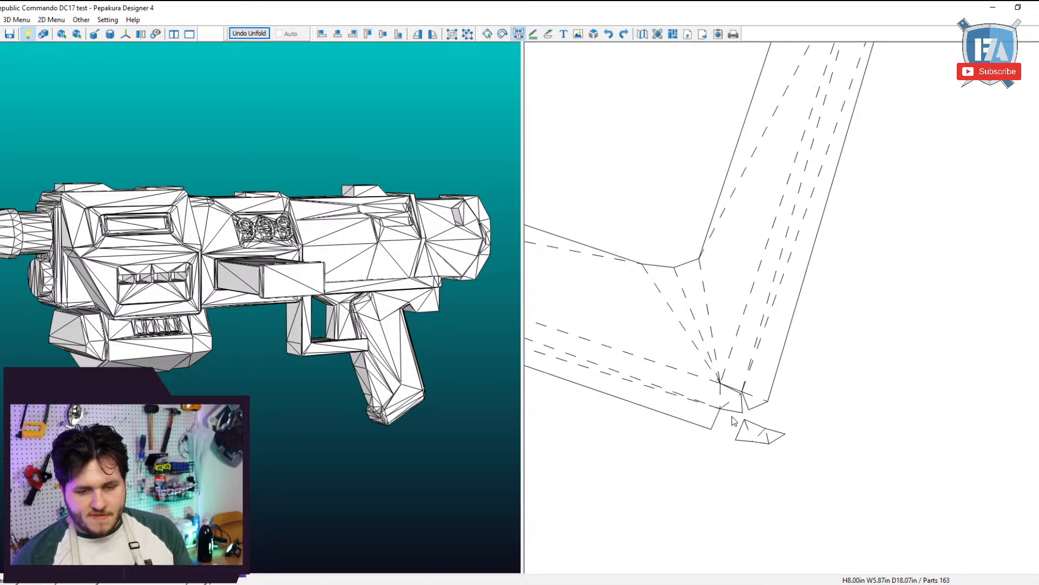
left_click(721, 400)
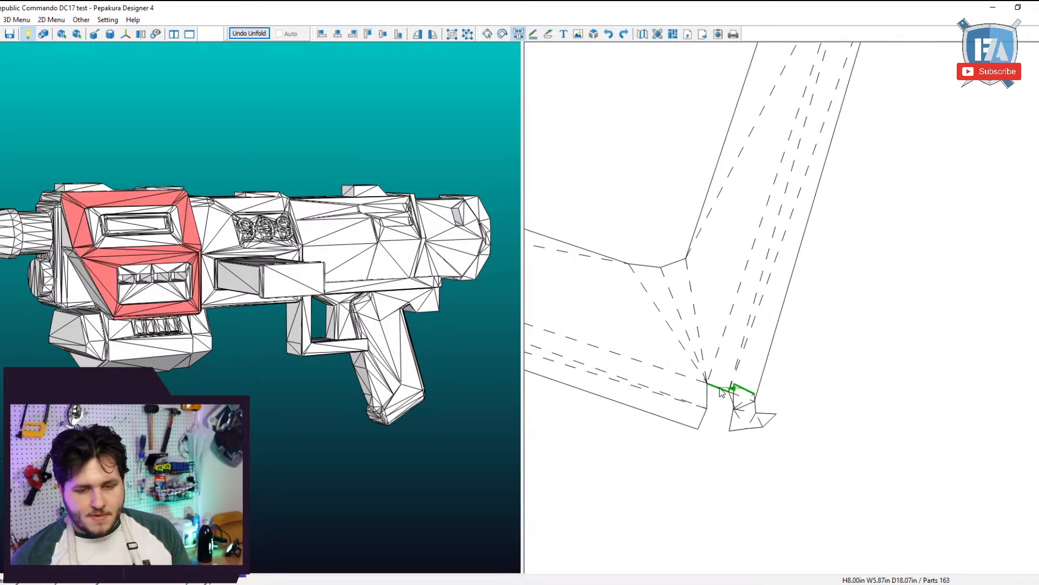
left_click(737, 417)
left_click(735, 411)
scroll(701, 407, "down", 4)
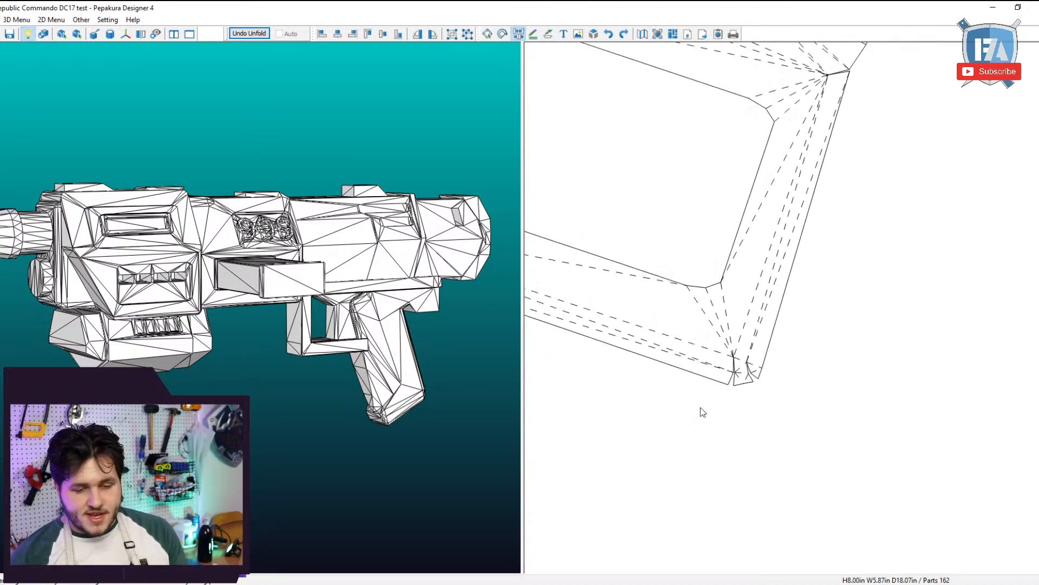
scroll(509, 320, "down", 1)
scroll(608, 255, "down", 5)
scroll(694, 264, "up", 4)
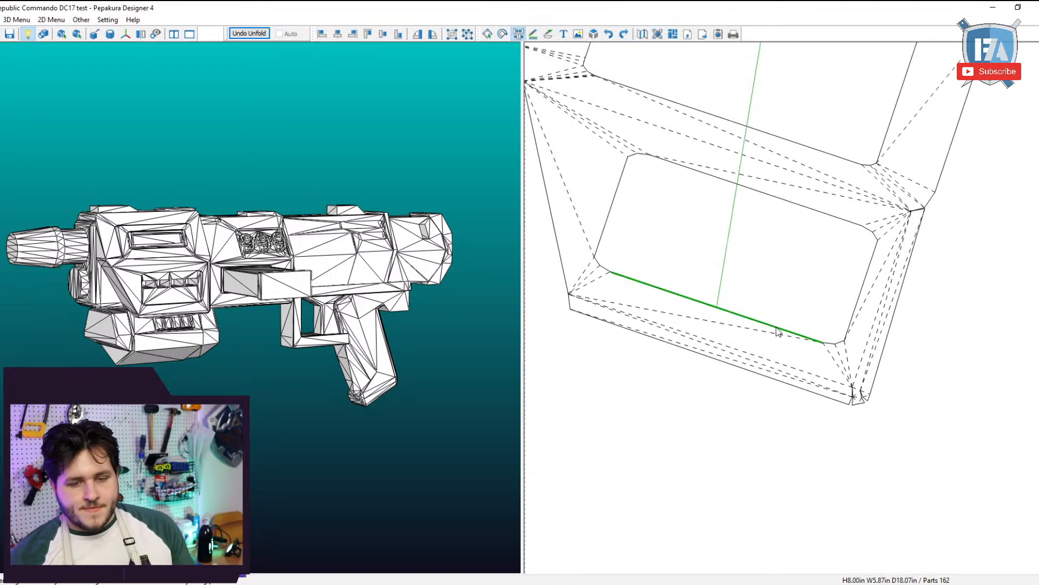
Reposition the vent frame piece on the sheet and examine its highlighted faces on the blaster model.
key("Escape")
left_click_drag(728, 327, 739, 428)
right_click_drag(326, 277, 301, 281)
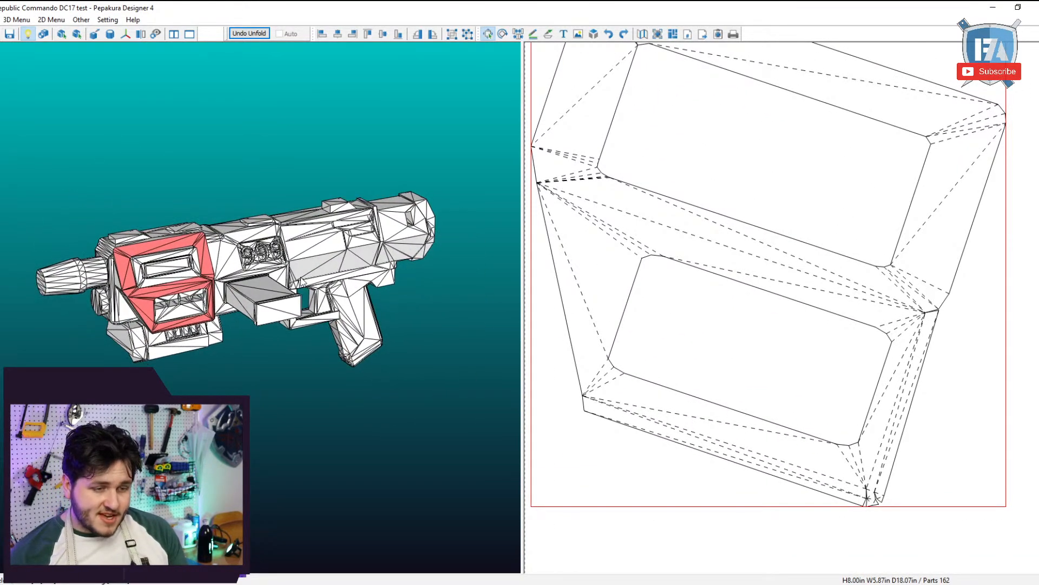
scroll(267, 217, "down", 1)
right_click_drag(236, 253, 233, 241)
scroll(243, 238, "up", 2)
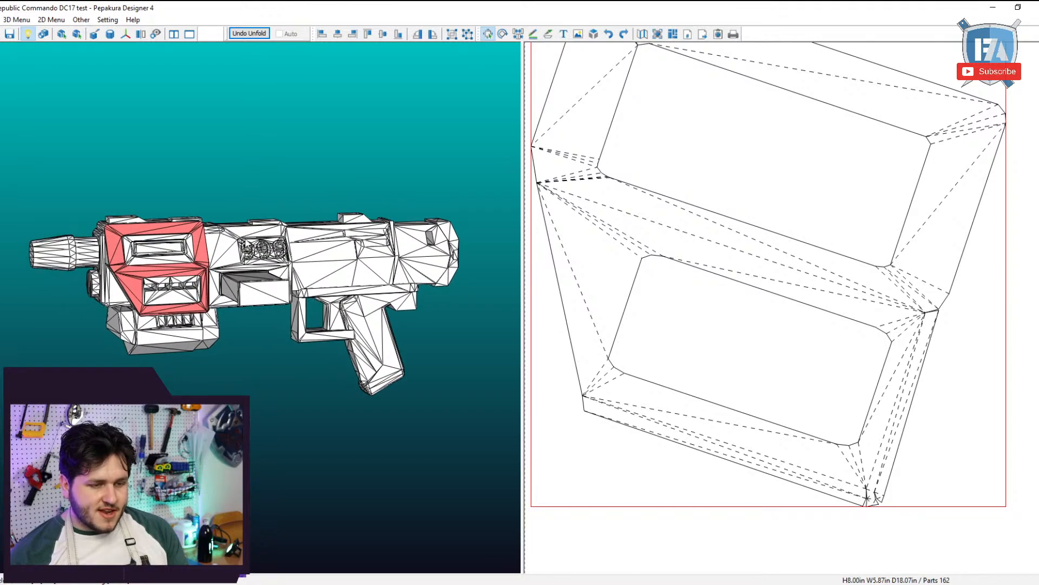
scroll(877, 494, "down", 4)
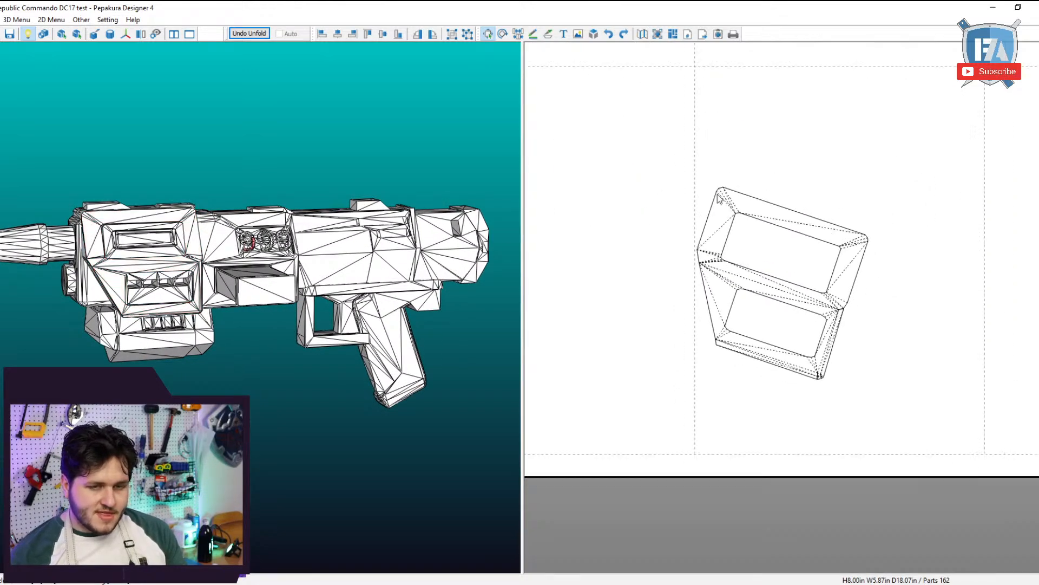
Move the small curved strip piece to an empty area near the sheet's lower edge and rotate it into the tail of a 9.
scroll(762, 271, "up", 1)
middle_click_drag(832, 351, 865, 233)
scroll(812, 184, "up", 1)
left_click_drag(759, 131, 672, 386)
scroll(670, 434, "up", 7)
middle_click_drag(655, 420, 790, 255)
scroll(792, 271, "up", 2)
middle_click_drag(692, 339, 915, 295)
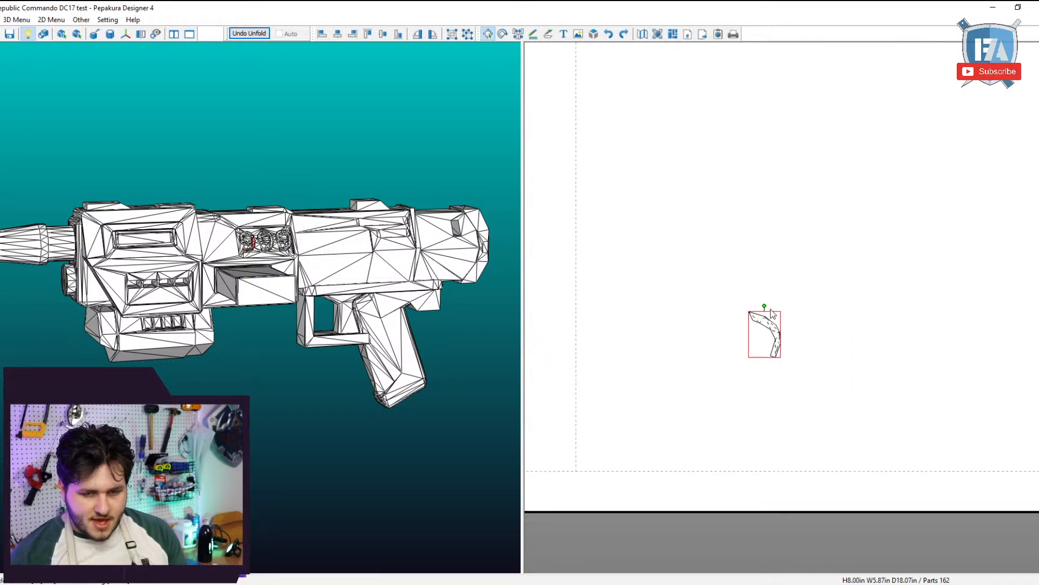
left_click_drag(765, 305, 791, 325)
left_click(782, 316)
key("ctrl+j")
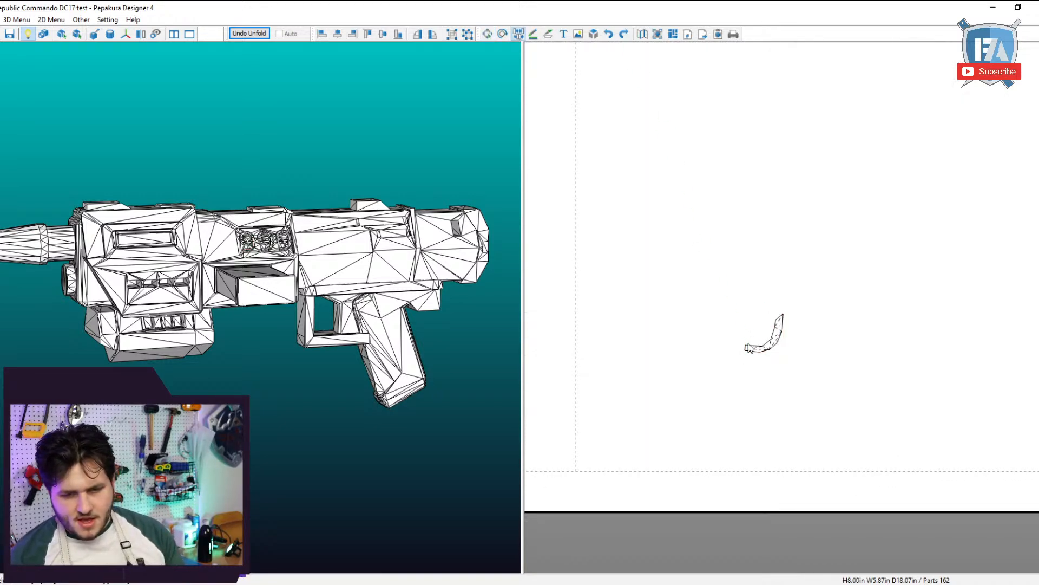
key("Escape")
Find the curved strip on the model's first 9 and place that digit's ring piece directly above it on the pattern.
left_click(779, 327)
scroll(325, 230, "up", 5)
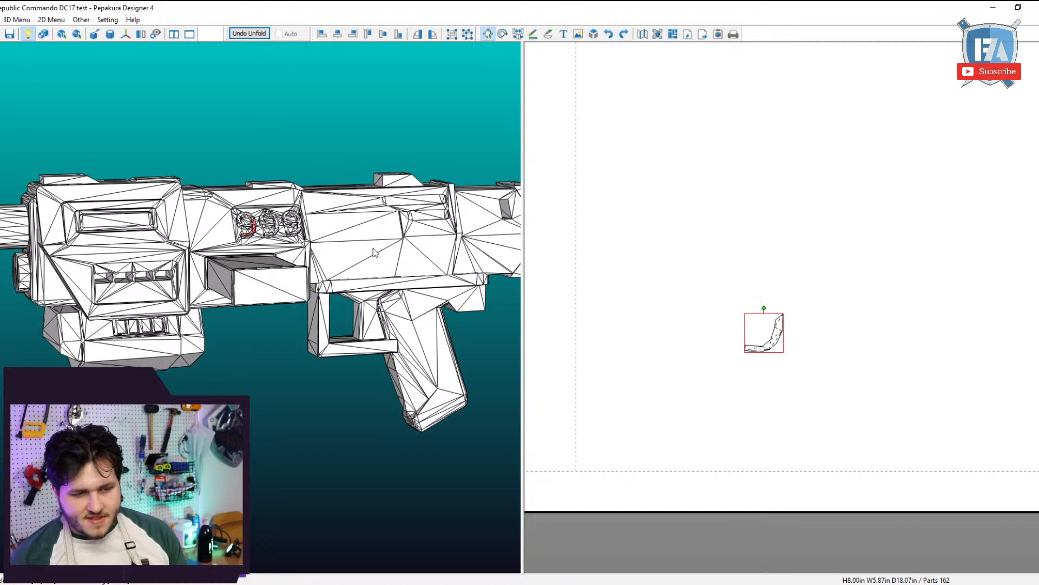
left_click_drag(282, 225, 255, 191)
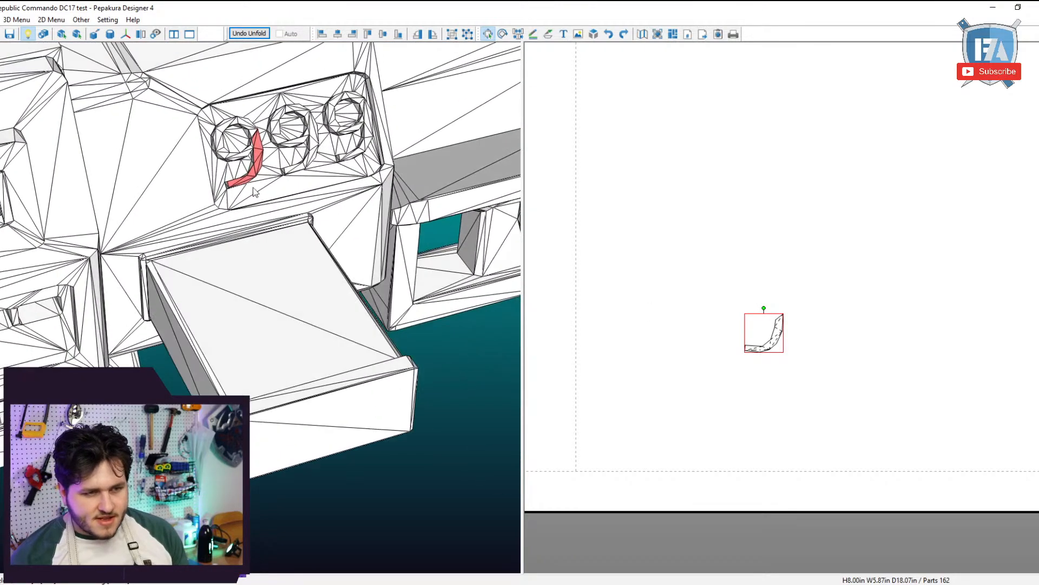
left_click(250, 131)
scroll(629, 213, "down", 5)
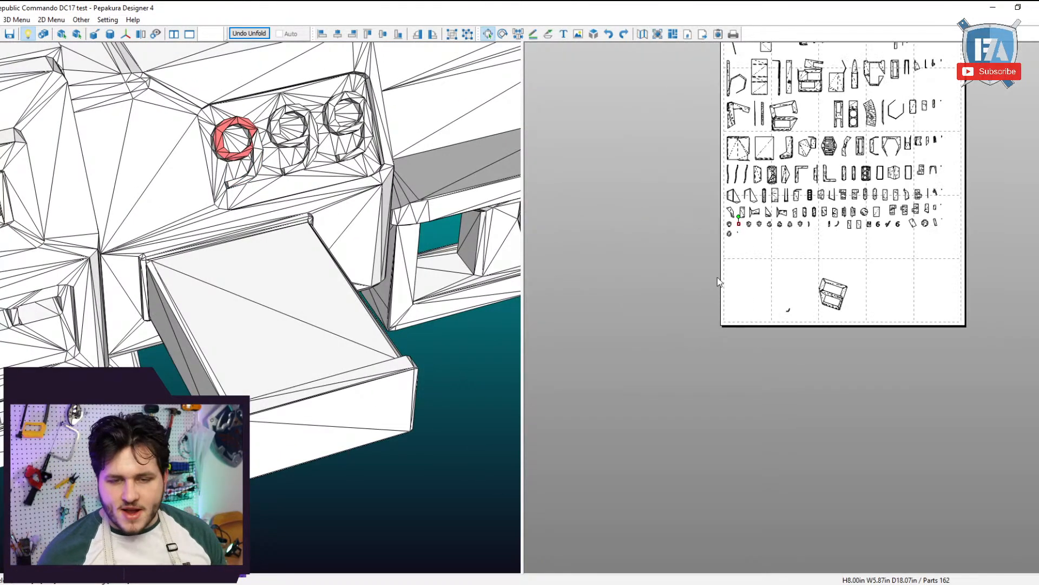
scroll(768, 381, "up", 5)
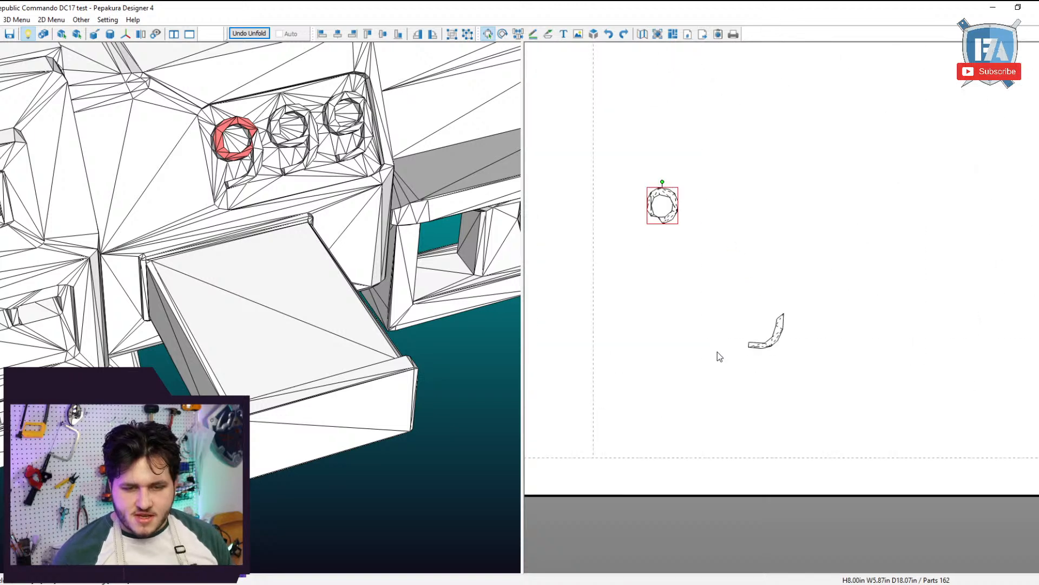
left_click_drag(719, 356, 821, 423)
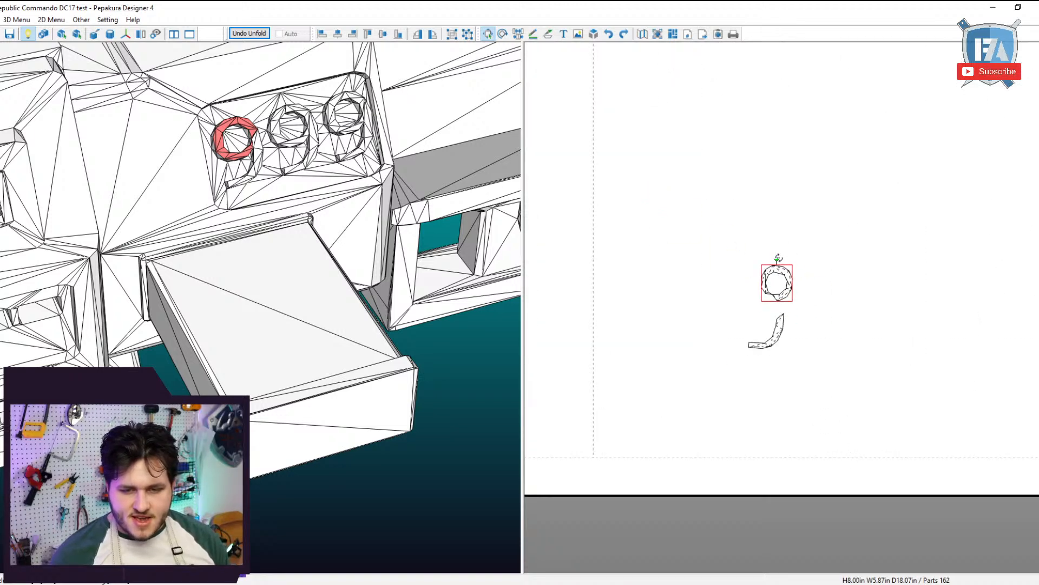
Rotate the ring to complete the 9, then move both digit pieces together to an empty spot near the sheet's far side.
left_click_drag(777, 260, 712, 302)
left_click_drag(839, 399, 659, 243)
scroll(778, 383, "down", 4)
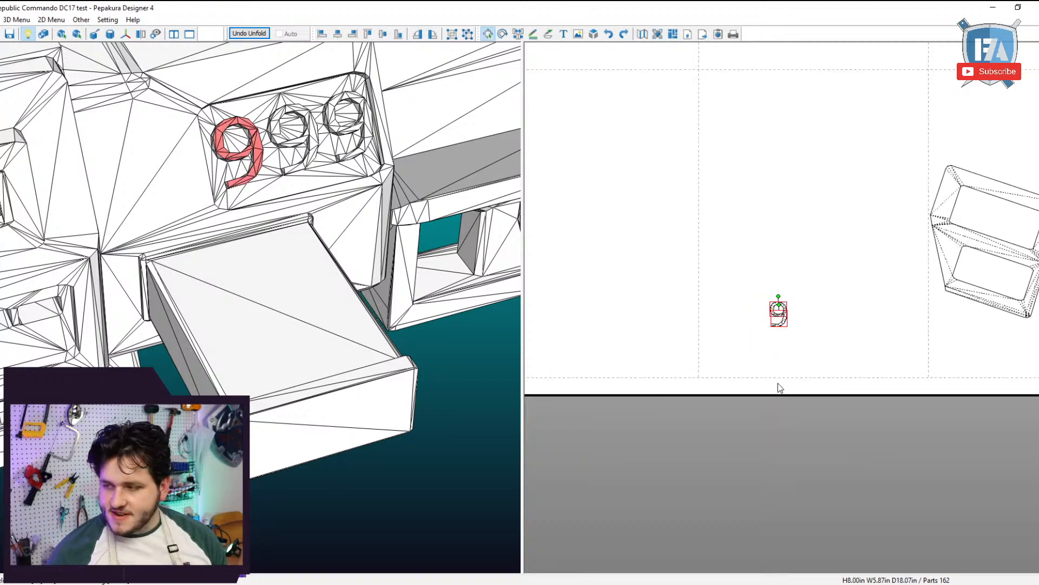
scroll(780, 388, "down", 4)
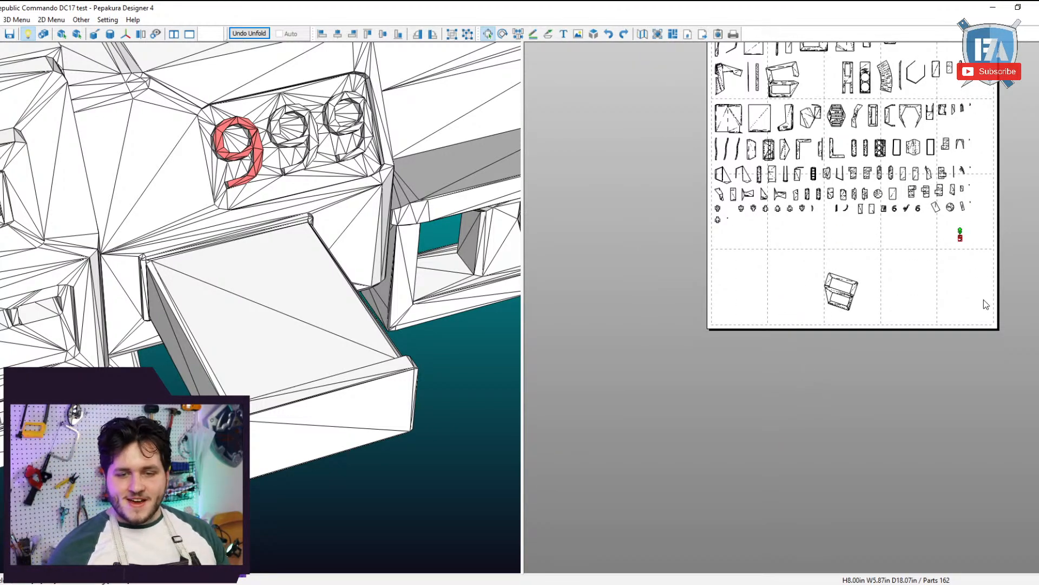
Select the grip's side panel on the blaster model and move its pattern piece to an empty area below the other parts.
scroll(362, 307, "down", 5)
right_click_drag(362, 307, 319, 268)
middle_click_drag(402, 313, 308, 280)
right_click_drag(321, 311, 273, 298)
middle_click_drag(349, 318, 271, 298)
right_click_drag(310, 308, 332, 286)
left_click(281, 321)
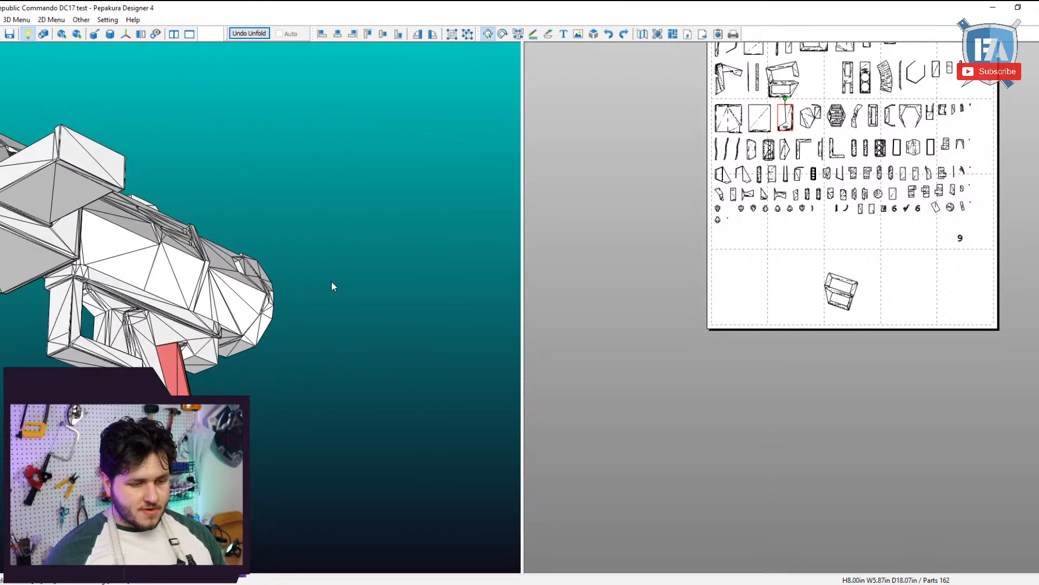
left_click_drag(764, 277, 781, 481)
scroll(782, 481, "up", 5)
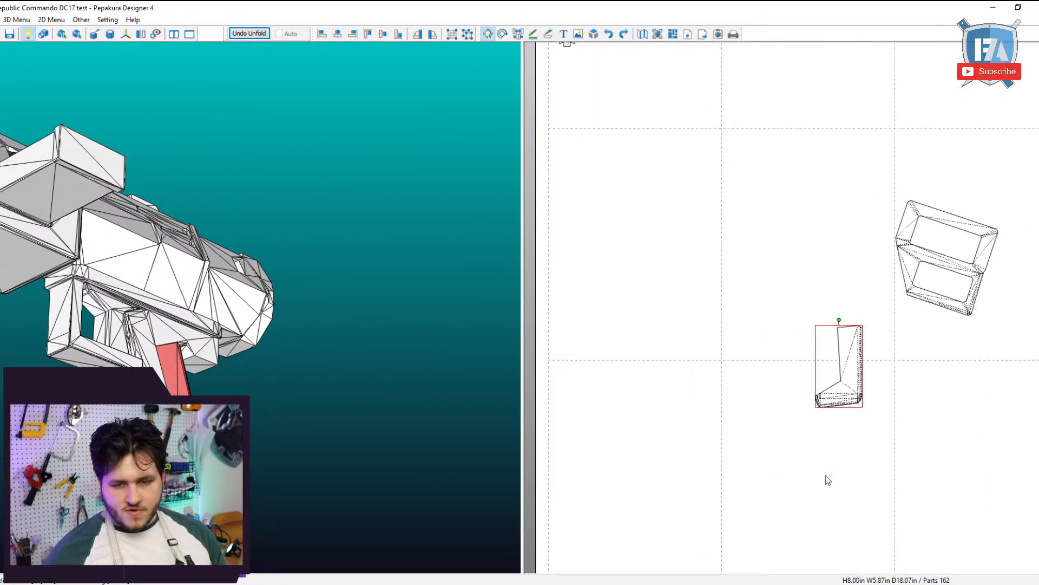
middle_click_drag(923, 498, 722, 300)
scroll(886, 408, "up", 5)
scroll(793, 382, "up", 4)
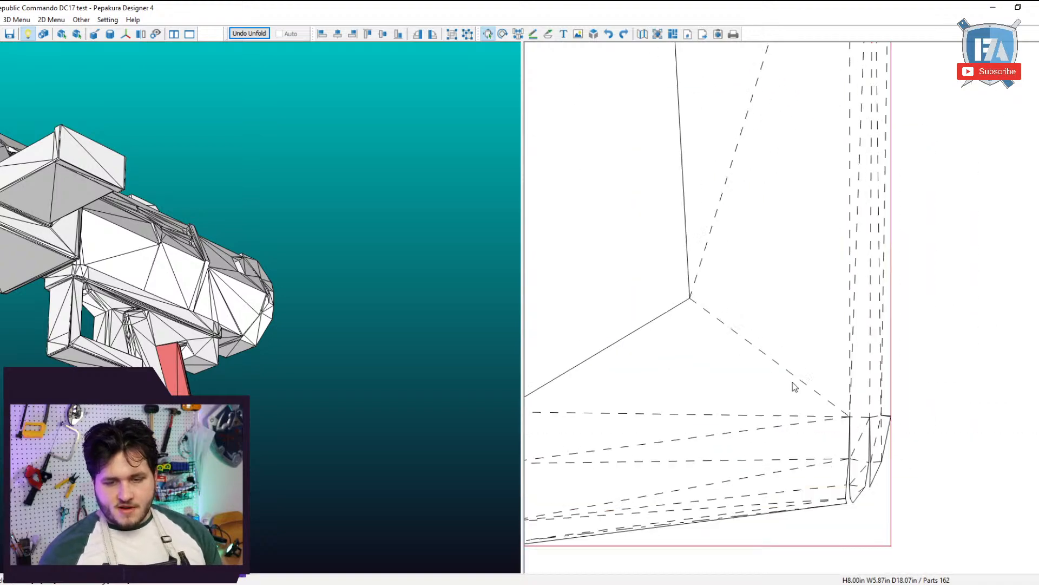
Compare the grip's lower end with the model and join the small facets at the bottom corner of its pattern piece.
key("ctrl+j")
scroll(792, 383, "down", 4)
scroll(644, 339, "up", 2)
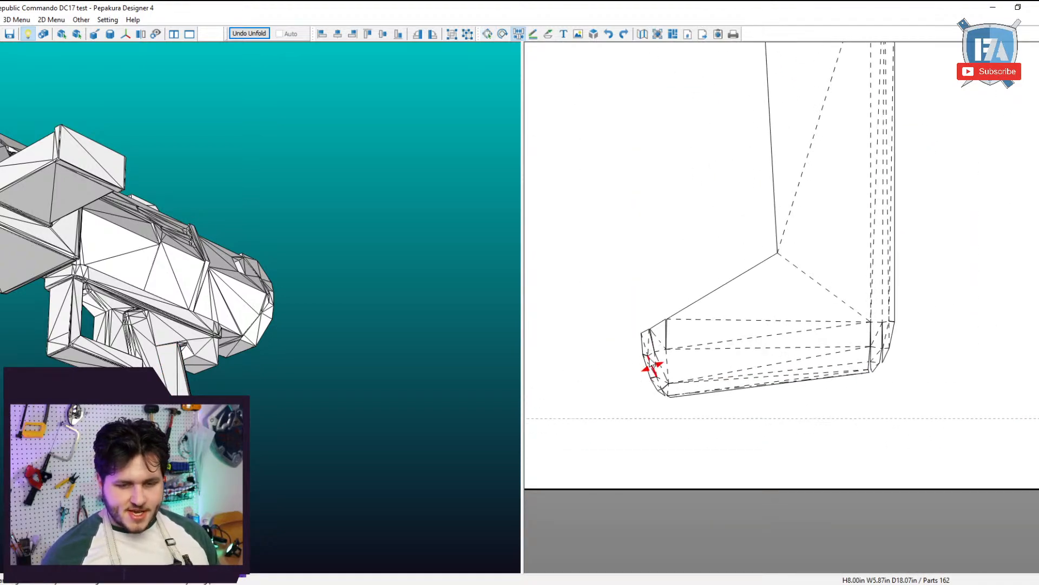
middle_click_drag(345, 345, 489, 269)
scroll(486, 270, "up", 1)
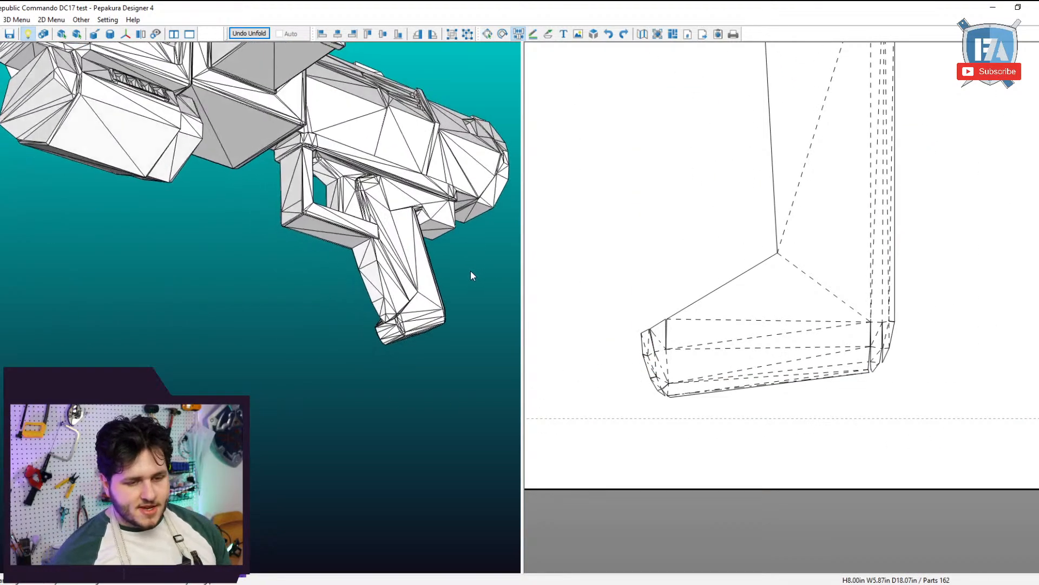
scroll(470, 272, "up", 2)
right_click_drag(462, 274, 314, 361)
key("Escape")
left_click(711, 351)
scroll(334, 326, "up", 2)
key("ctrl+n")
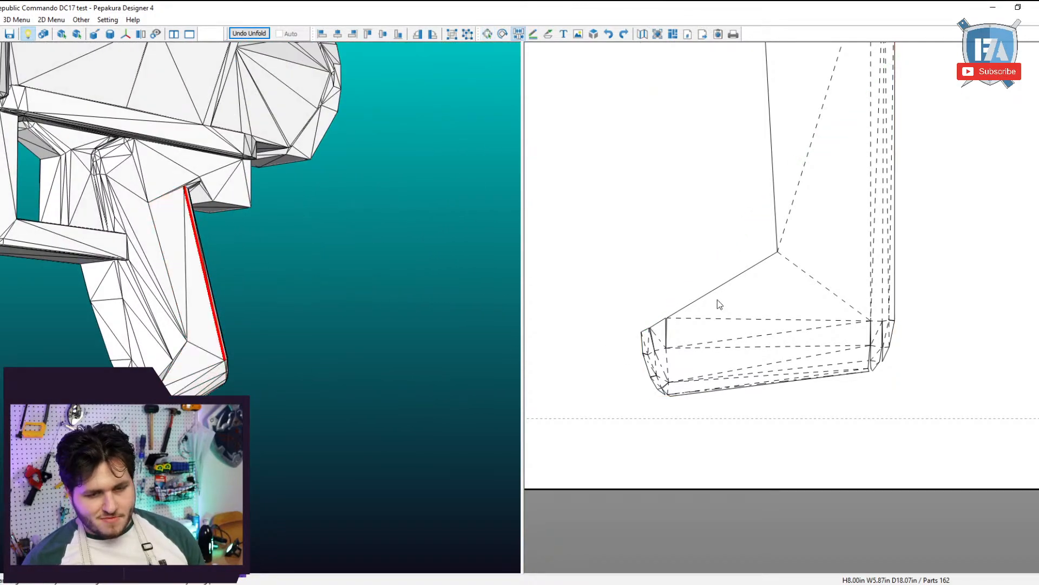
left_click(649, 361)
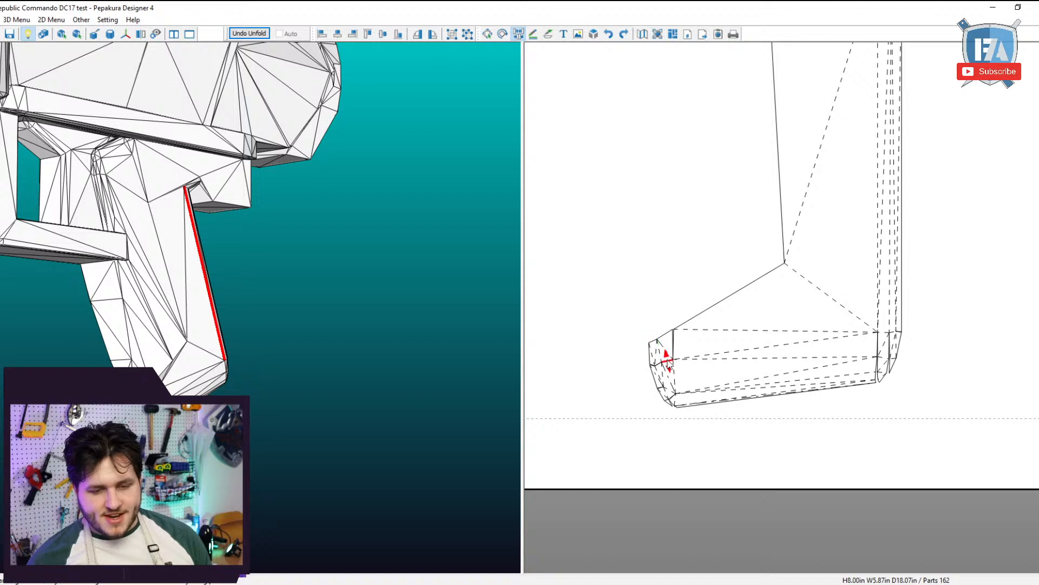
left_click(661, 355)
middle_click_drag(797, 306, 809, 325)
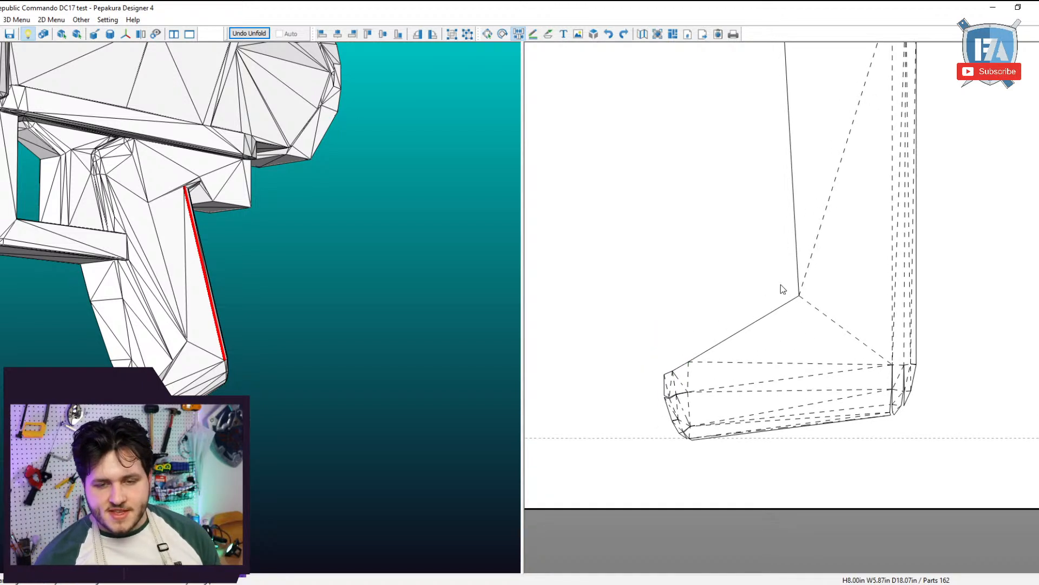
Join the adjoining grip section along the piece's long upper edge, reposition the combined piece, and check it on the model.
left_click(801, 262)
middle_click_drag(800, 262, 824, 353)
key("Escape")
scroll(806, 327, "down", 3)
left_click_drag(806, 327, 811, 362)
right_click_drag(127, 295, 187, 284)
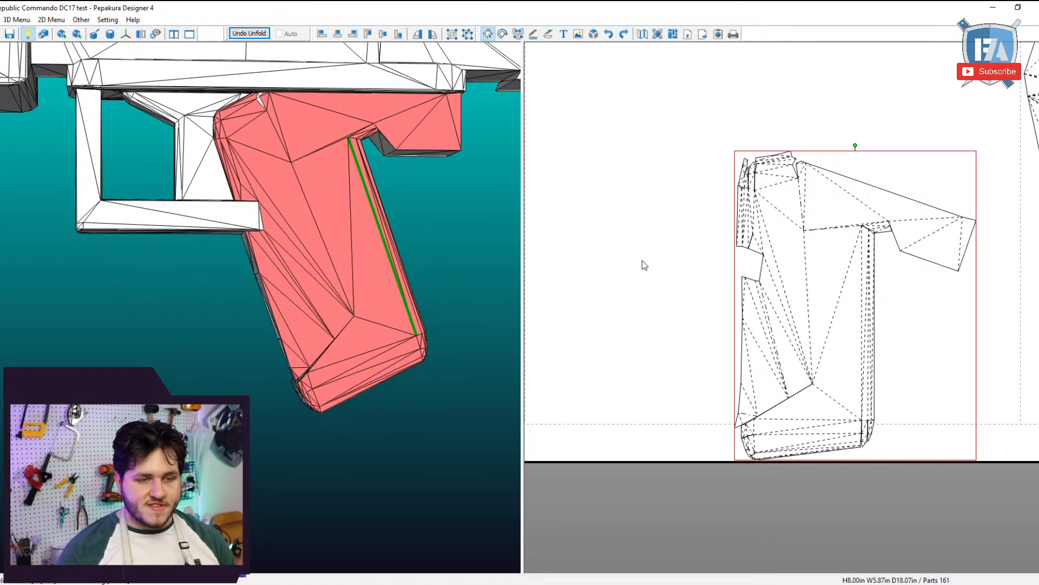
middle_click_drag(270, 123, 277, 165)
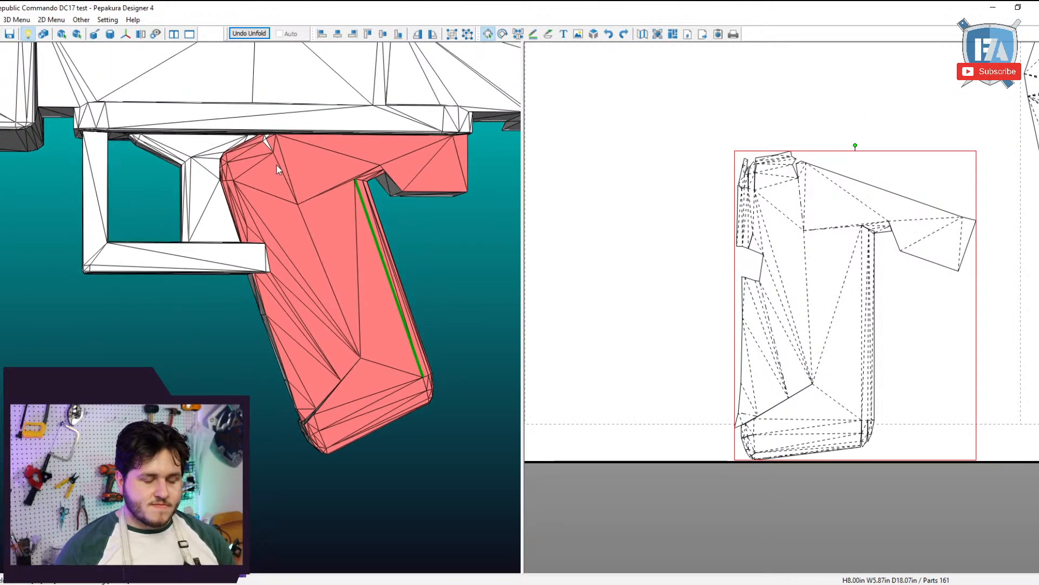
Join the missing small section to the upper end of the grip pattern piece.
middle_click_drag(722, 284, 665, 373)
scroll(664, 373, "up", 3)
key("ctrl+j")
left_click(704, 215)
middle_click_drag(652, 246, 702, 325)
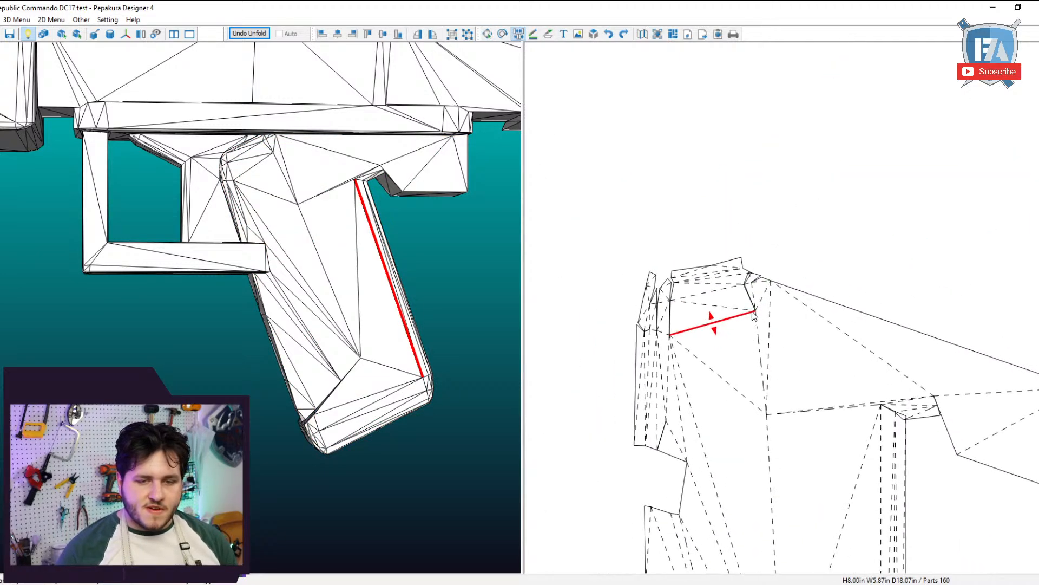
Split and rejoin the small facets around the rounded upper front corner of the grip pattern piece.
scroll(702, 327, "up", 3)
middle_click_drag(552, 414, 637, 404)
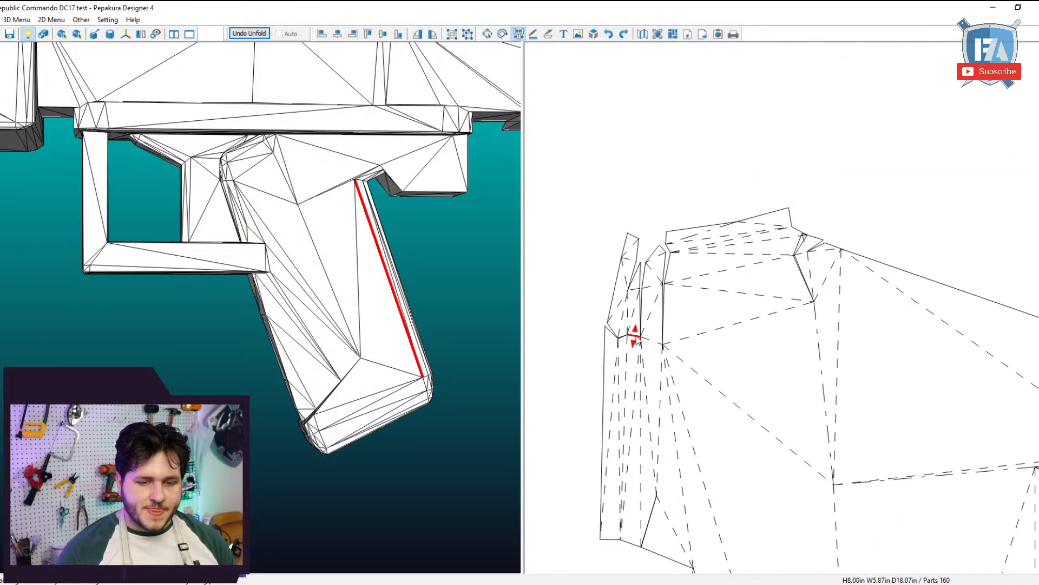
middle_click_drag(636, 339, 635, 351)
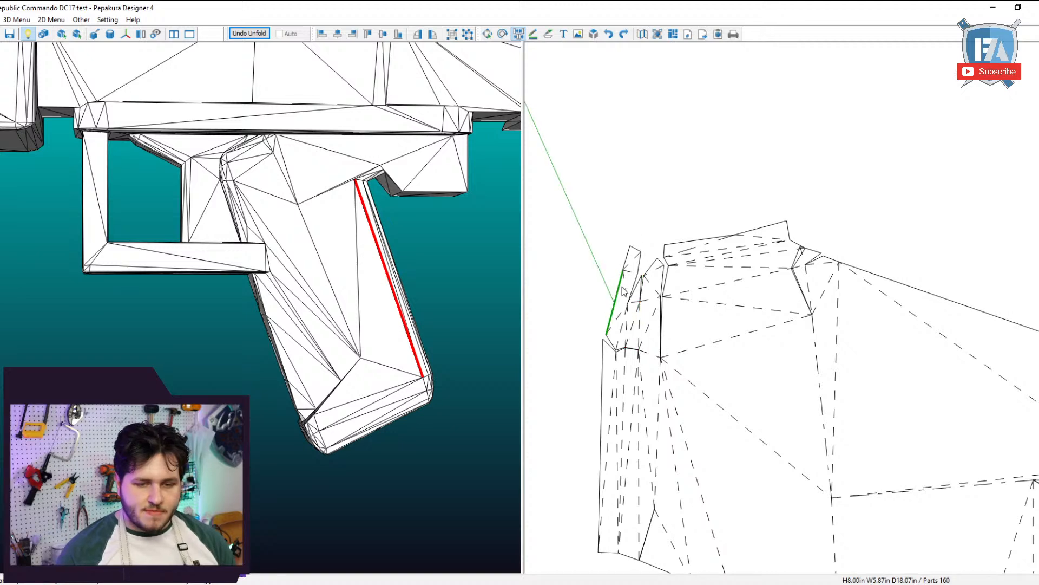
left_click(623, 290)
left_click(625, 292)
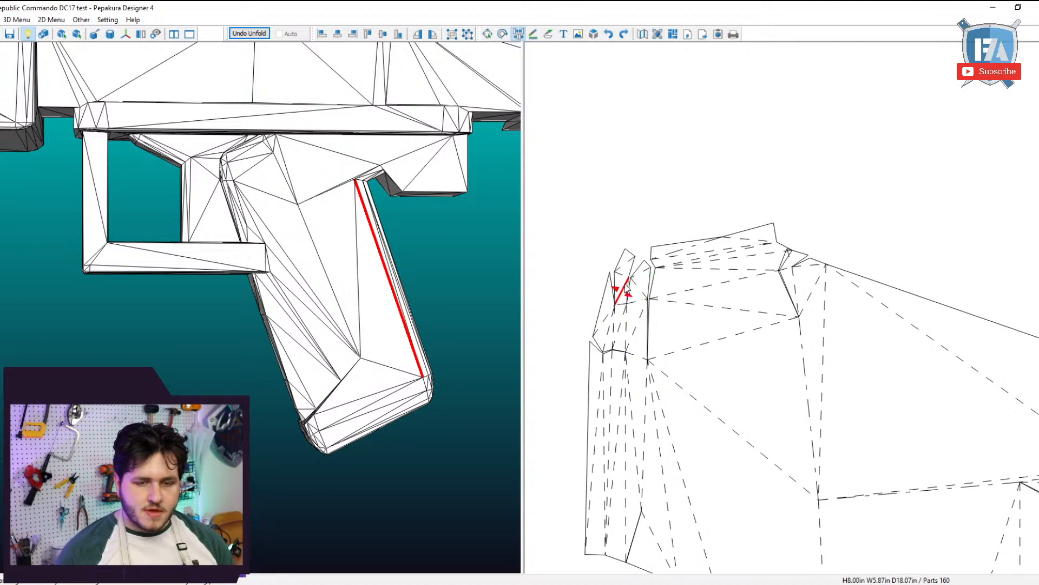
left_click(627, 277)
left_click(633, 287)
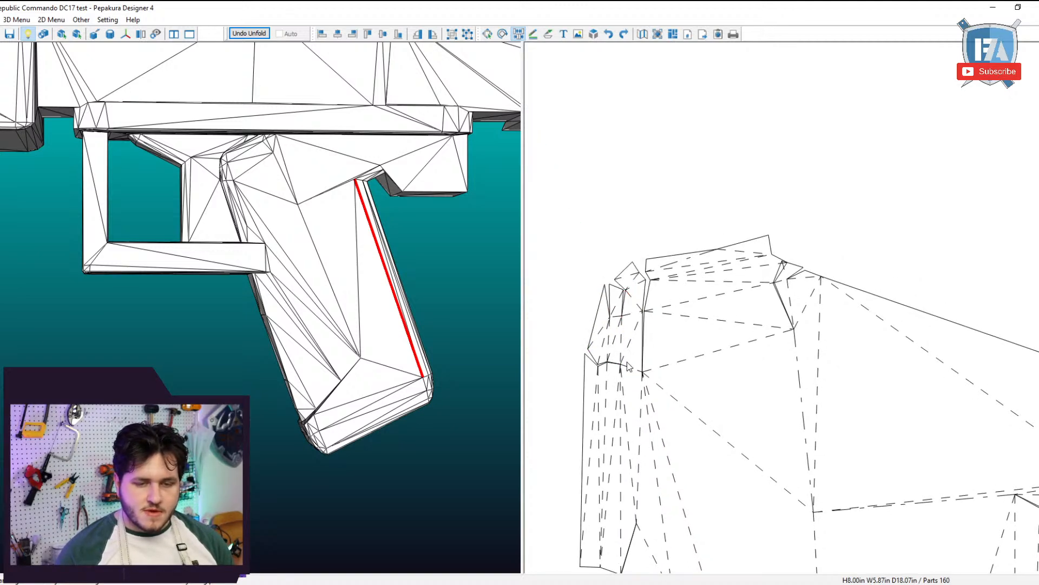
left_click(630, 369)
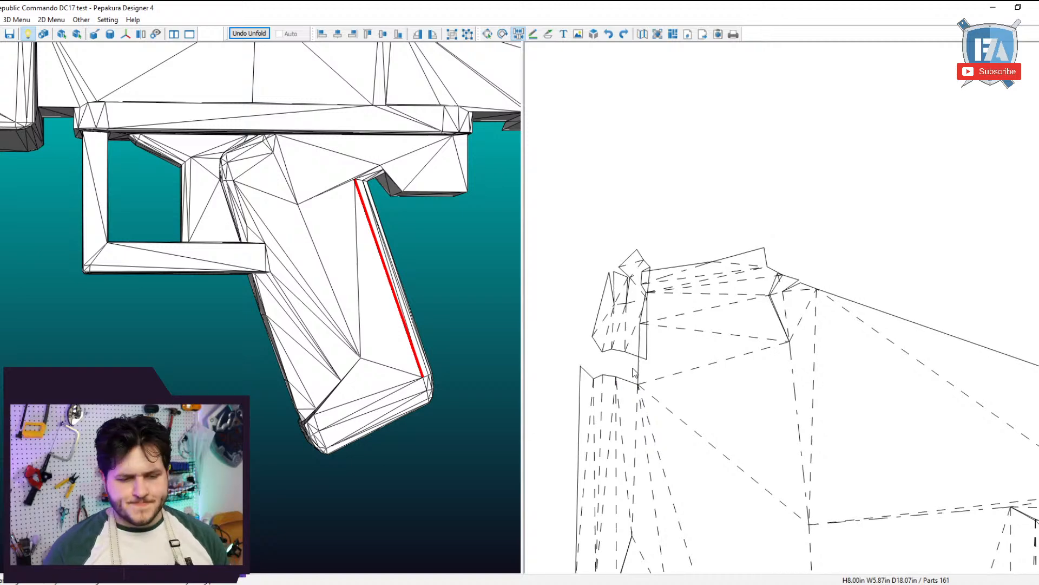
left_click(638, 373)
left_click(634, 318)
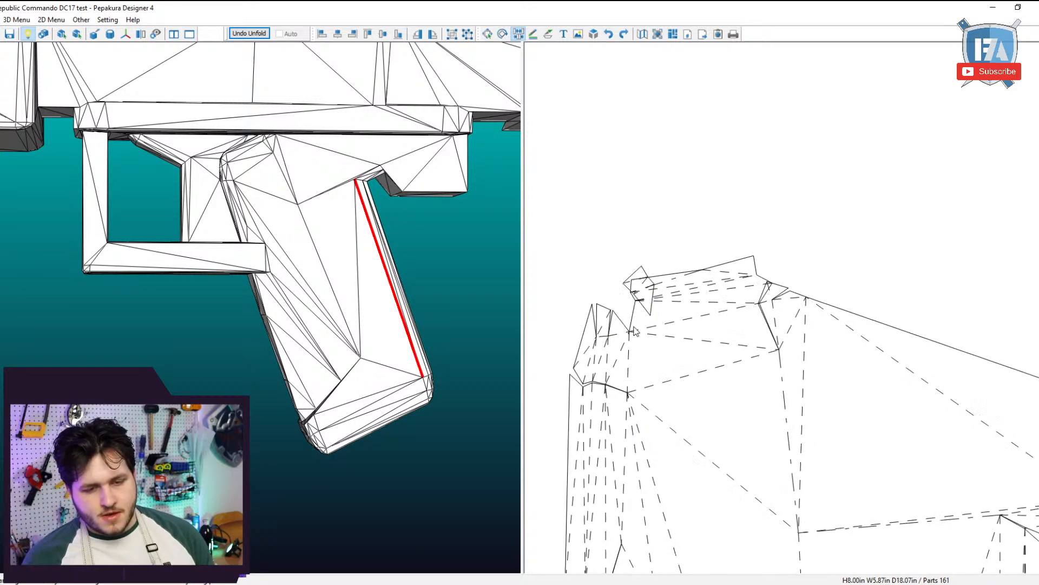
left_click(634, 315)
Reattach the small notched facets at the rear end of the grip piece's top strip to close up the gap.
left_click(774, 324)
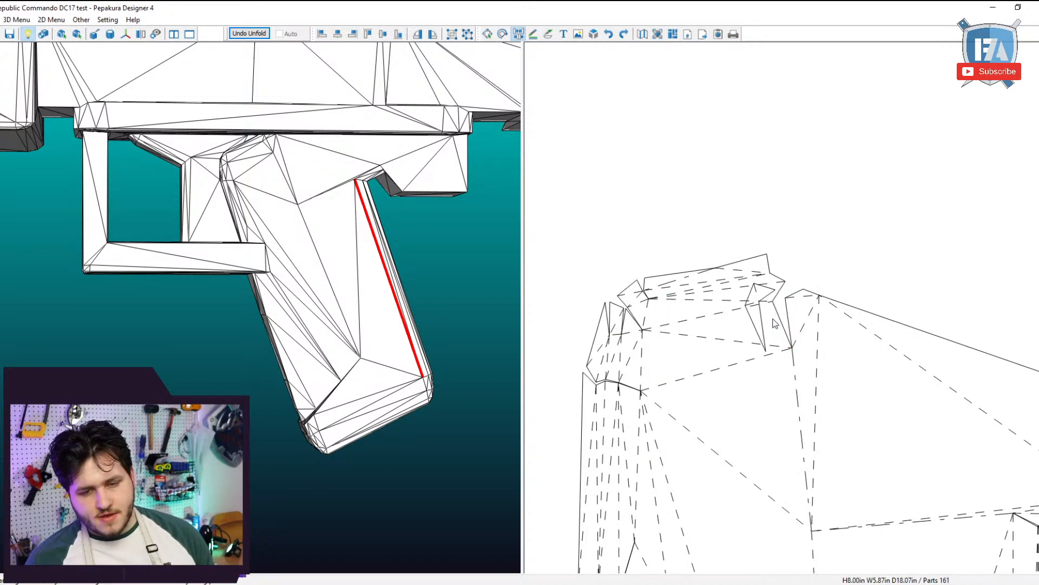
left_click(781, 312)
left_click(782, 305)
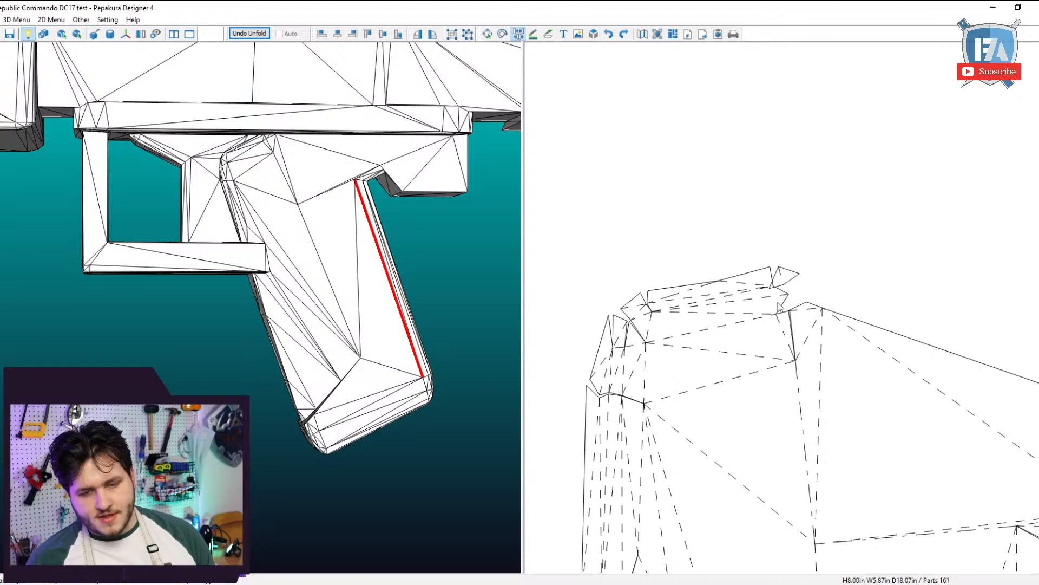
left_click(784, 310)
key("Escape")
Split and rejoin the narrow facets at the lower rear corner of the grip piece along its bottom band.
scroll(791, 324, "down", 5)
middle_click_drag(764, 441, 727, 281)
left_click(759, 339)
left_click_drag(759, 337, 713, 349)
middle_click_drag(761, 474, 753, 355)
scroll(751, 352, "up", 4)
key("ctrl+e")
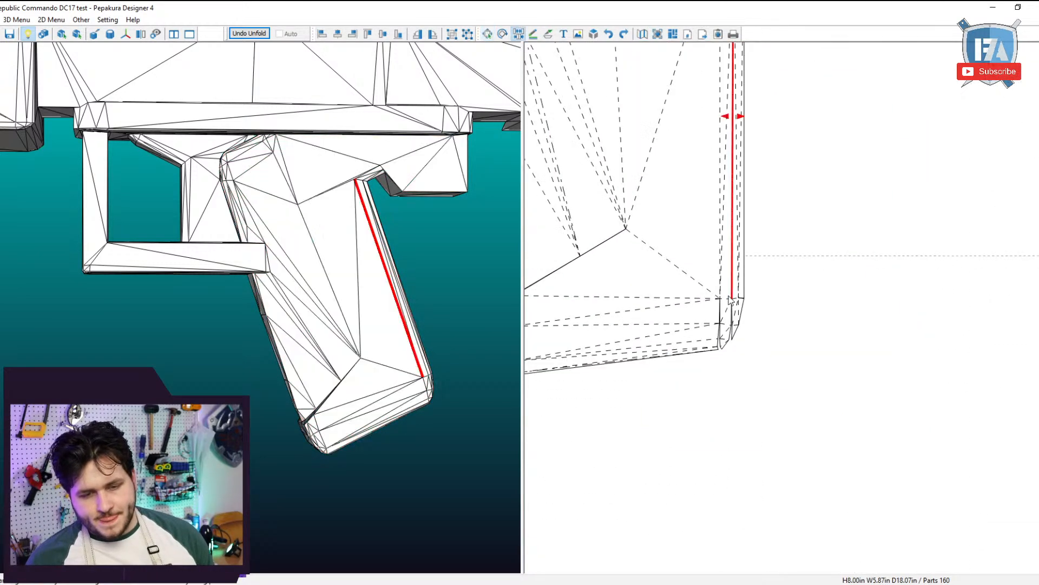
left_click(726, 299)
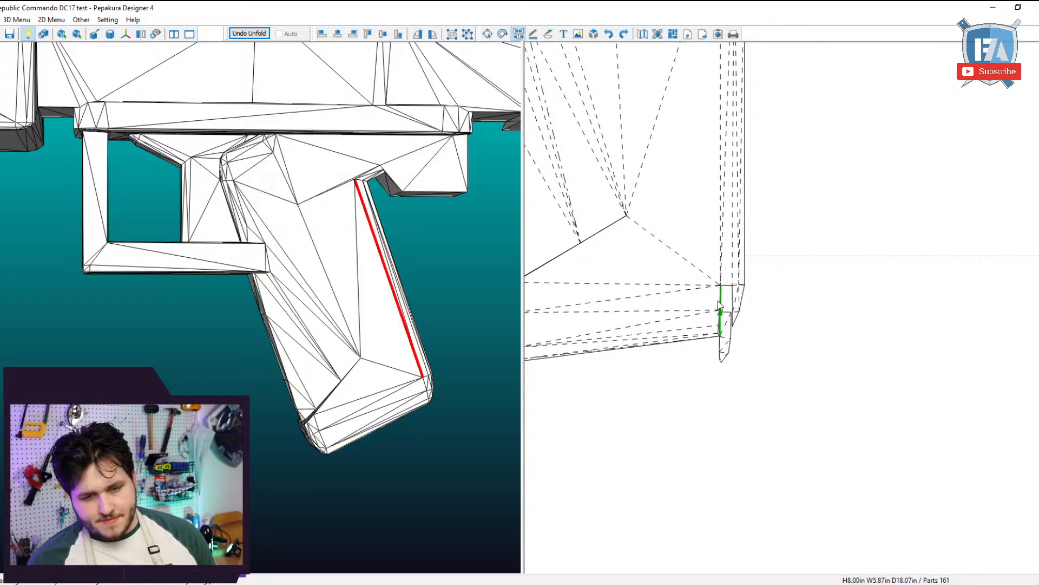
left_click(720, 301)
mouse_move(721, 304)
middle_mouse_down()
mouse_move(879, 336)
mouse_move(834, 365)
middle_mouse_up()
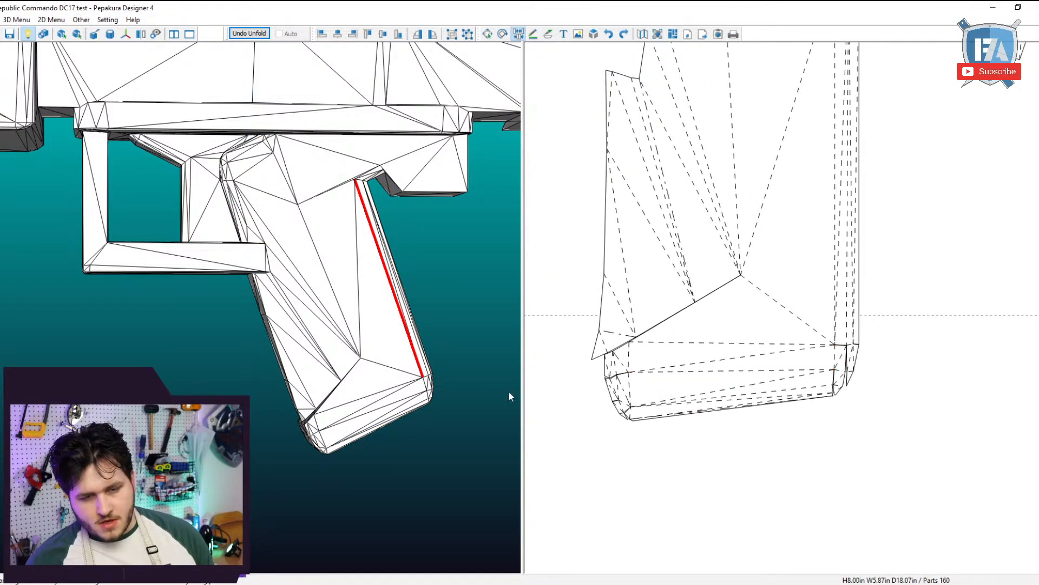
Check the grip's lower end on the model and transfer the small pointed facet from the grip piece to the adjoining long strip.
mouse_move(508, 391)
left_mouse_down()
mouse_move(392, 357)
mouse_move(429, 368)
mouse_move(398, 374)
left_mouse_up()
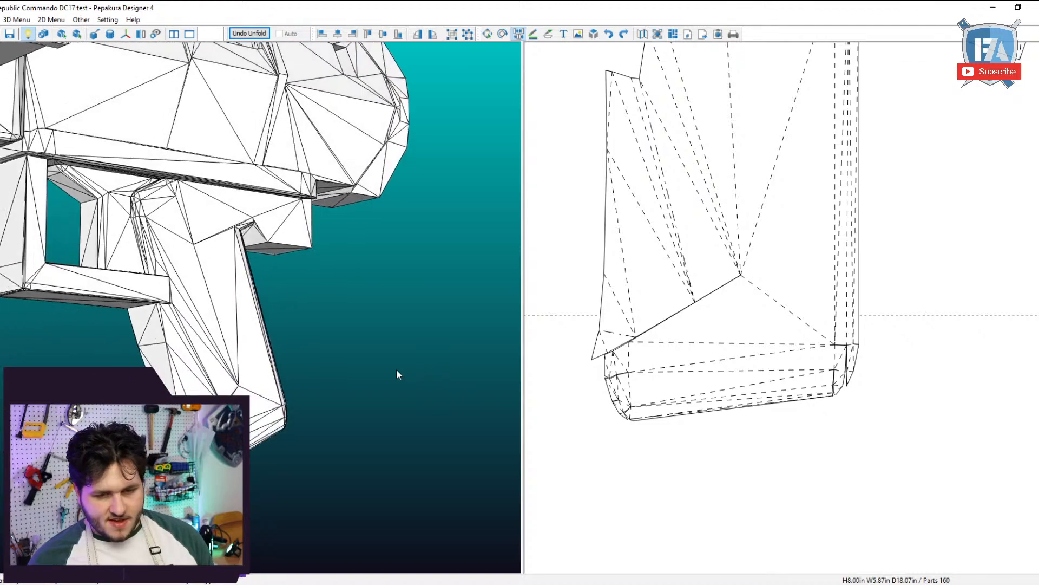
right_click_drag(396, 370, 346, 373)
right_click_drag(281, 382, 253, 383)
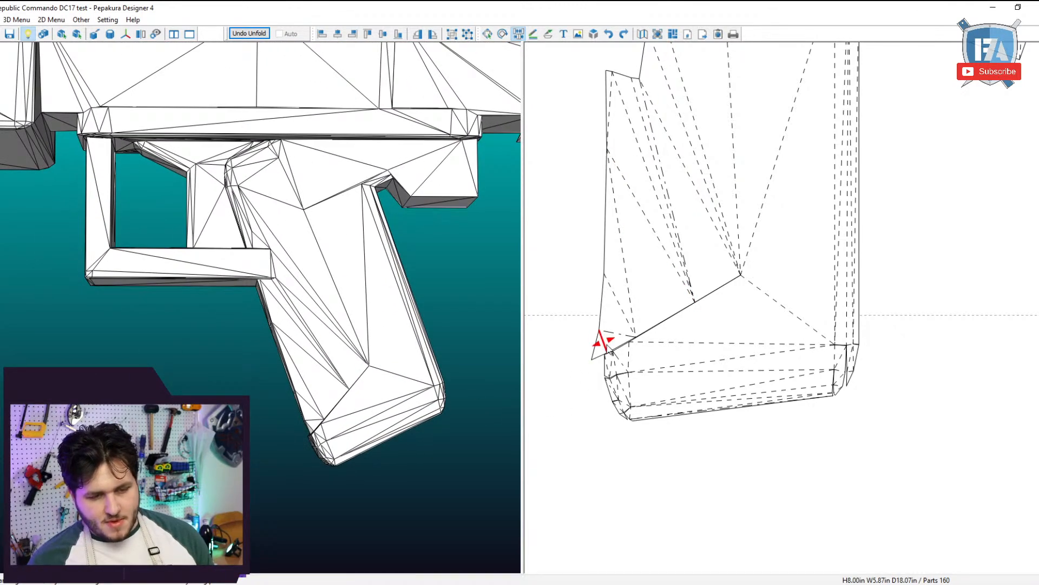
left_click(607, 345)
left_click(585, 351)
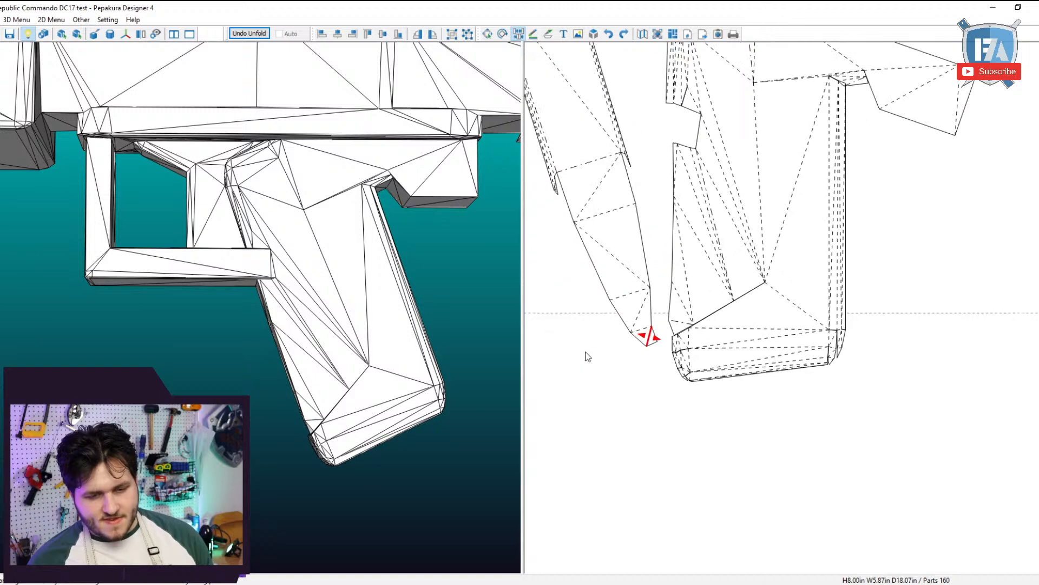
left_click(636, 336)
left_click(631, 350)
Move the long narrow strip clear of the grip pieces and place the grip piece in an open area.
key("Escape")
left_click_drag(628, 279, 718, 508)
right_click_drag(276, 297, 311, 281)
scroll(785, 460, "down", 4)
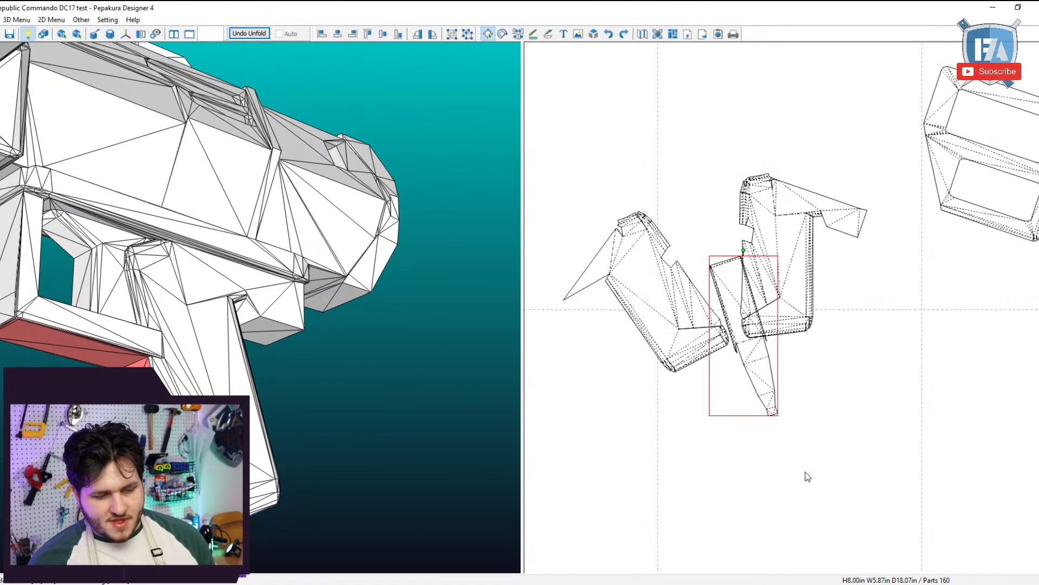
left_click_drag(764, 386, 663, 49)
left_click_drag(764, 278, 820, 367)
right_click_drag(264, 368, 220, 406)
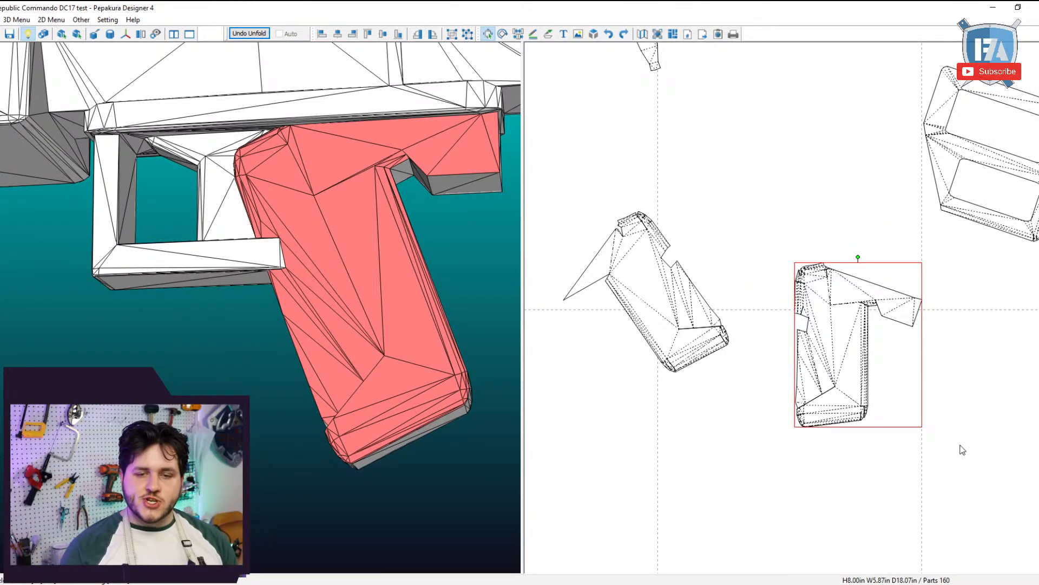
Join the separated small facets at the grip piece's lower rear corner into one continuous rounded corner.
scroll(953, 428, "up", 3)
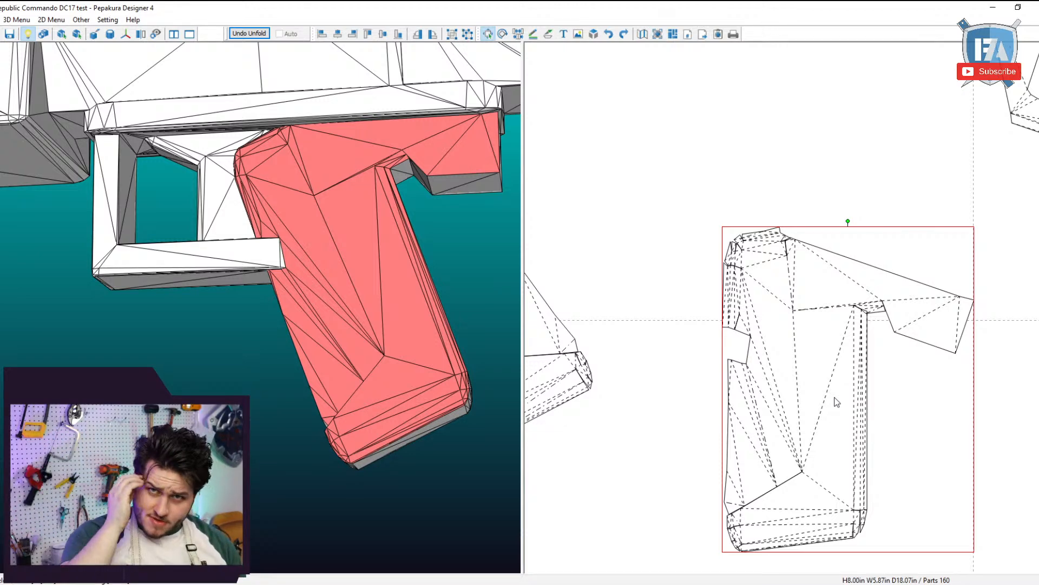
left_click(890, 506)
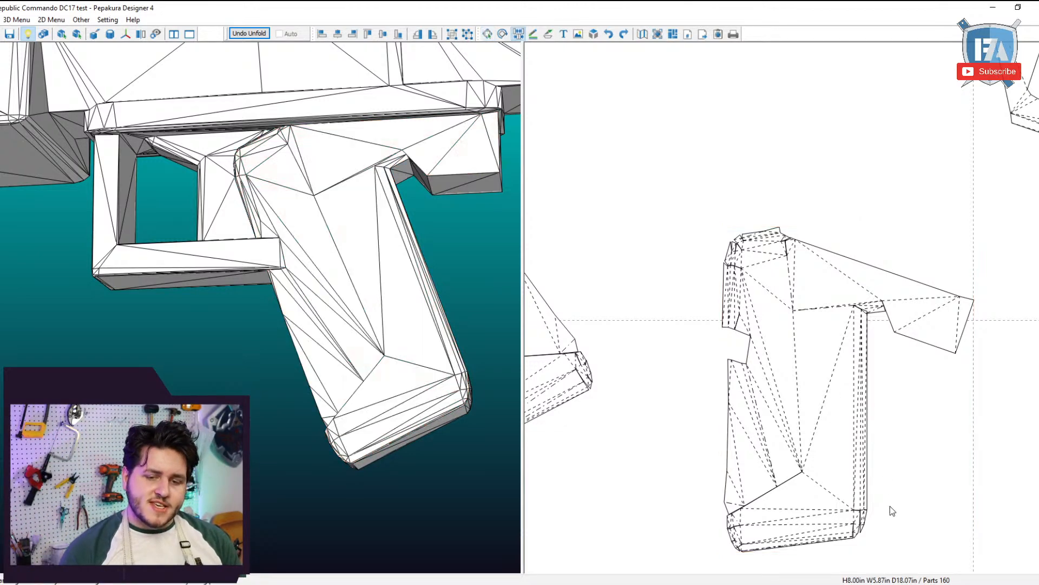
scroll(840, 408, "up", 6)
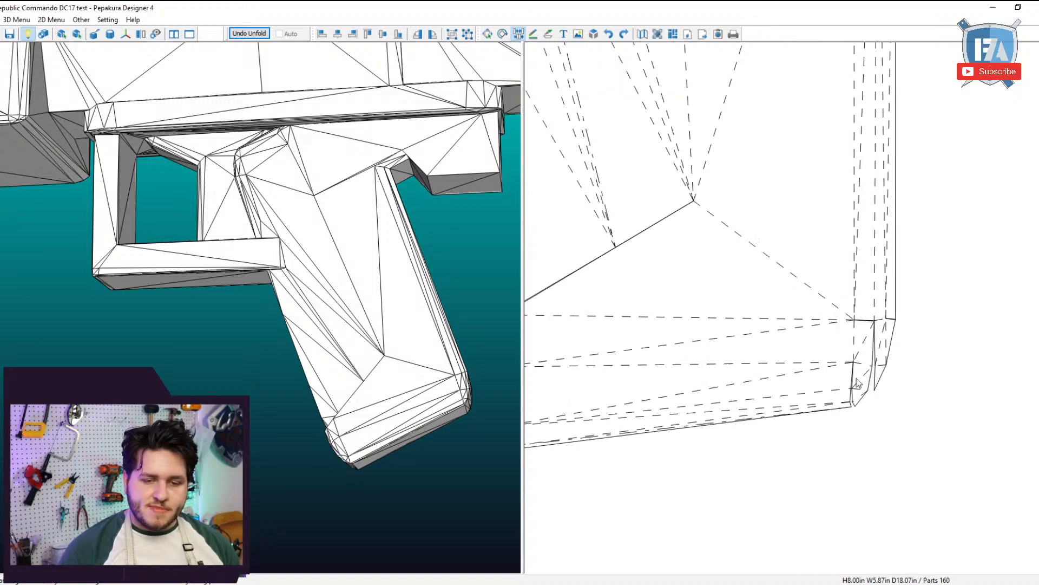
left_click(872, 325)
left_click(872, 325)
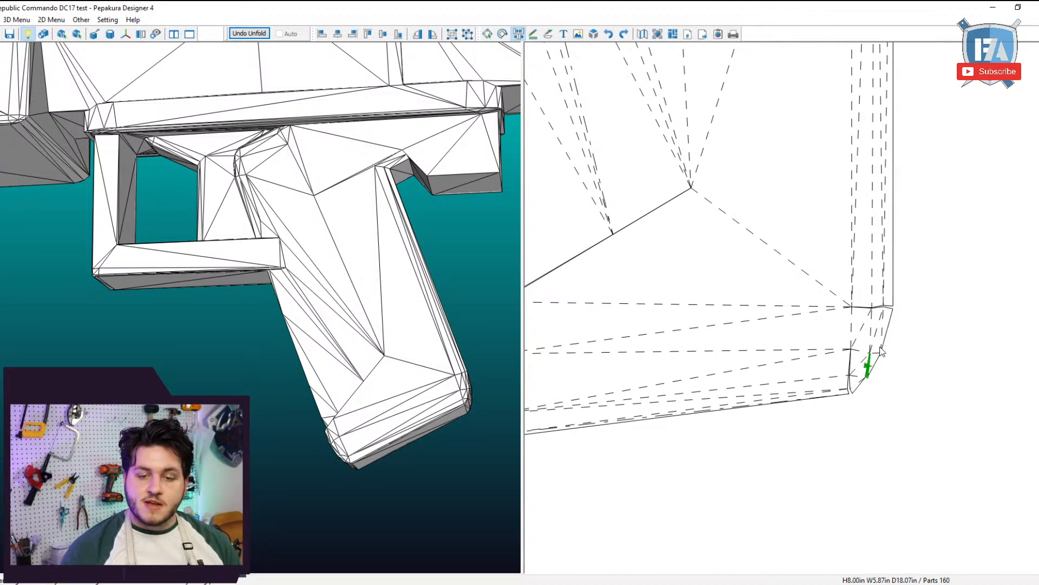
left_click(869, 358)
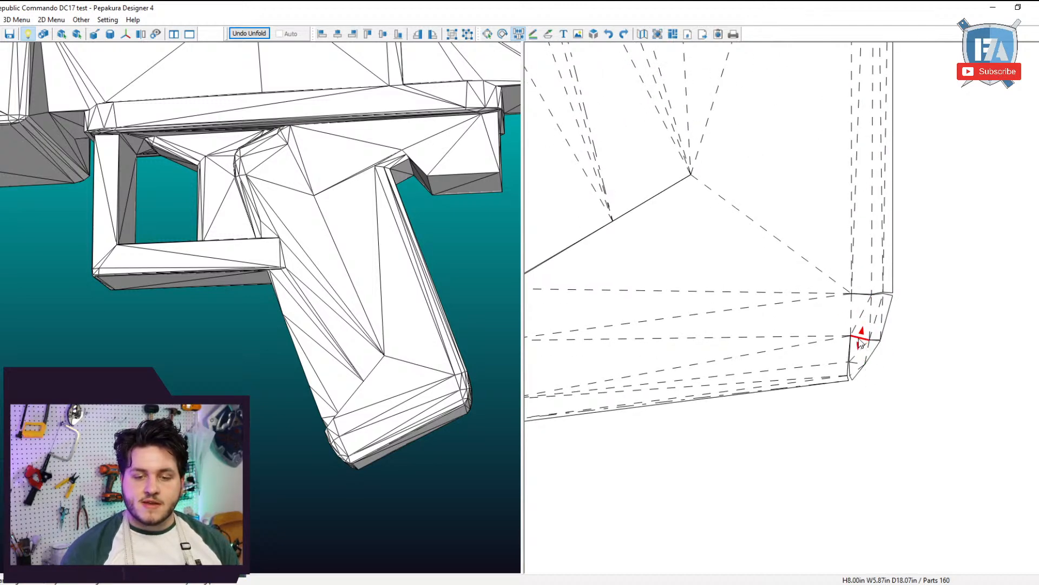
left_click(860, 338)
left_click(853, 340)
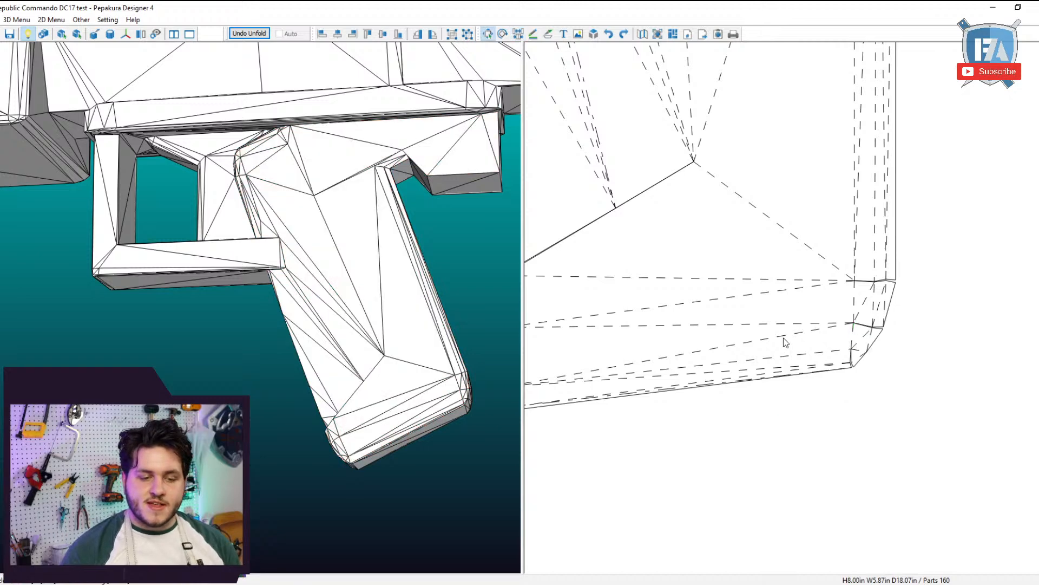
Compare the grip piece with the model and move it beside the piece with the two rectangular openings.
left_click_drag(793, 182, 835, 271)
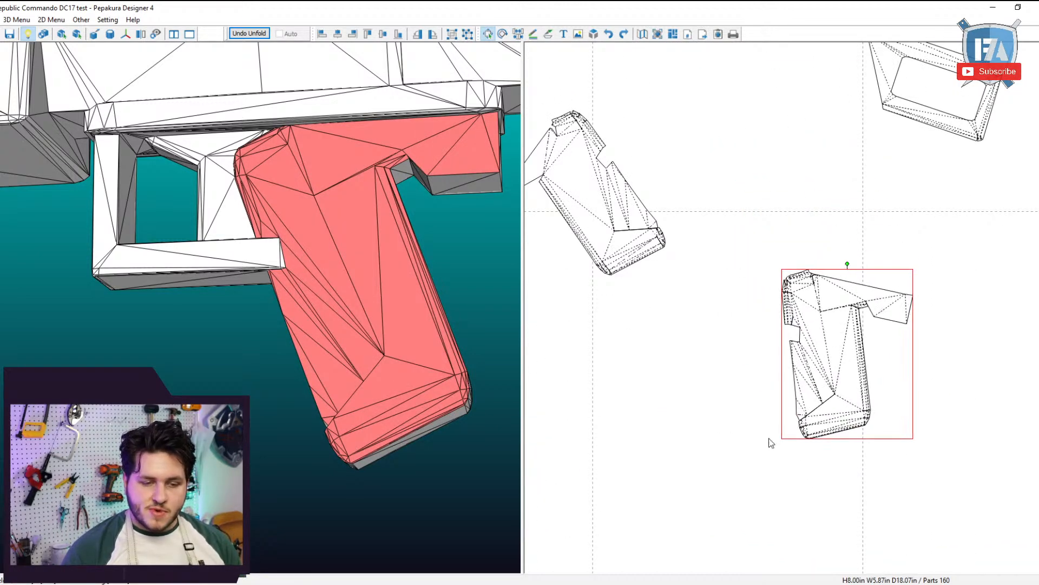
right_click_drag(368, 314, 450, 303)
right_click_drag(168, 434, 253, 393)
scroll(782, 306, "down", 4)
scroll(790, 309, "down", 3)
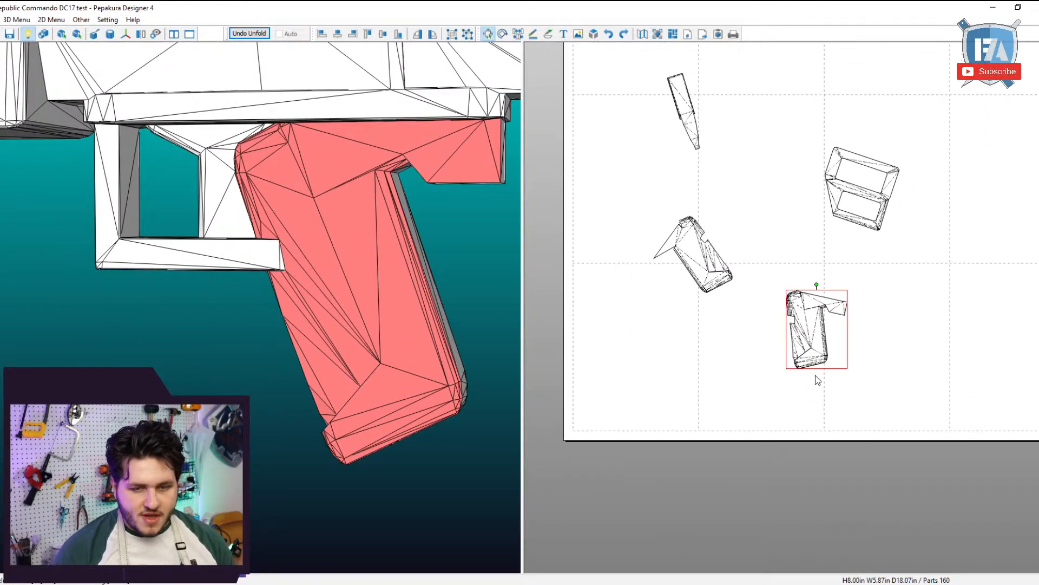
left_click_drag(773, 362, 853, 285)
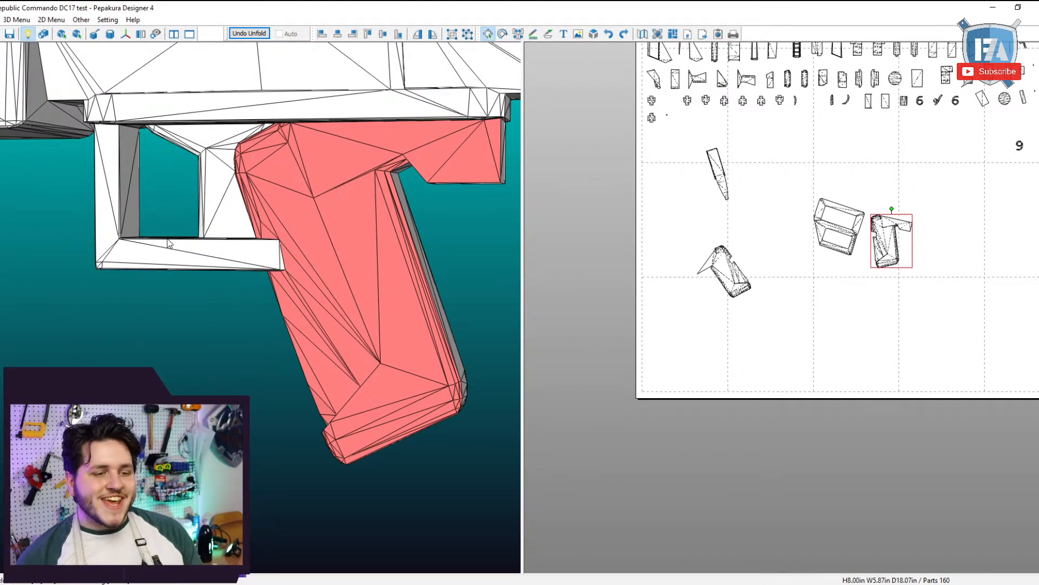
Locate the section between the trigger guard and grip on the model, and move the grip piece to the empty area below its pattern piece.
scroll(217, 325, "down", 4)
middle_click_drag(193, 326, 284, 310)
right_click_drag(283, 312, 230, 316)
scroll(230, 318, "up", 5)
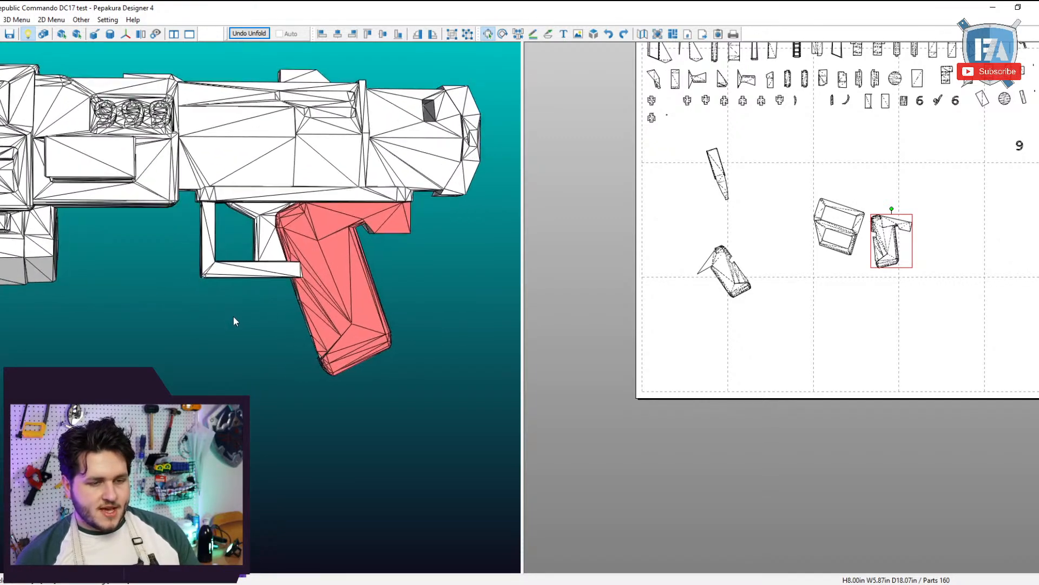
left_click(277, 212)
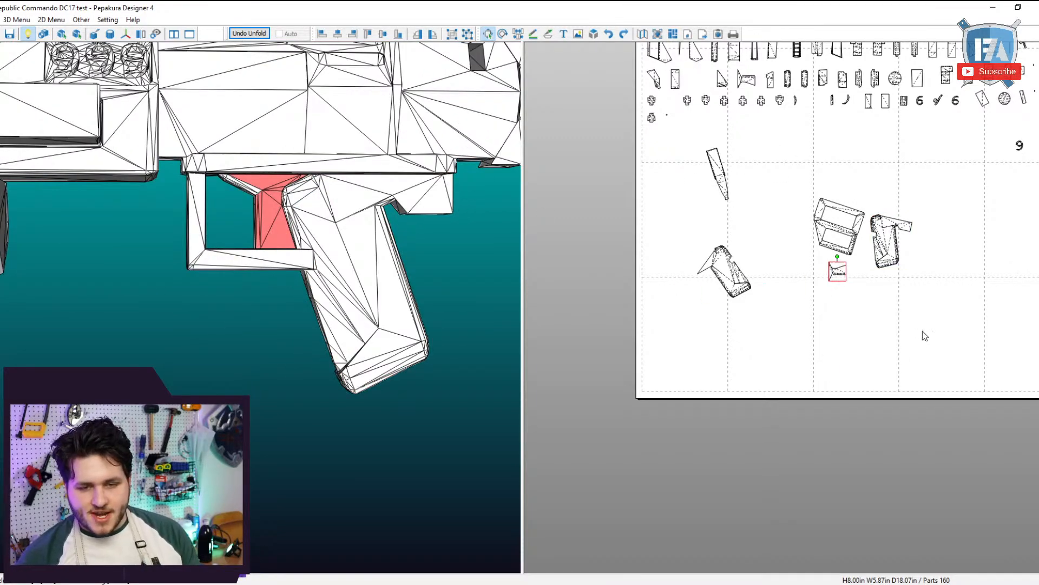
scroll(927, 319, "up", 2)
middle_click_drag(928, 317, 866, 346)
left_click_drag(918, 206, 881, 401)
middle_click_drag(845, 328, 749, 288)
scroll(749, 288, "up", 1)
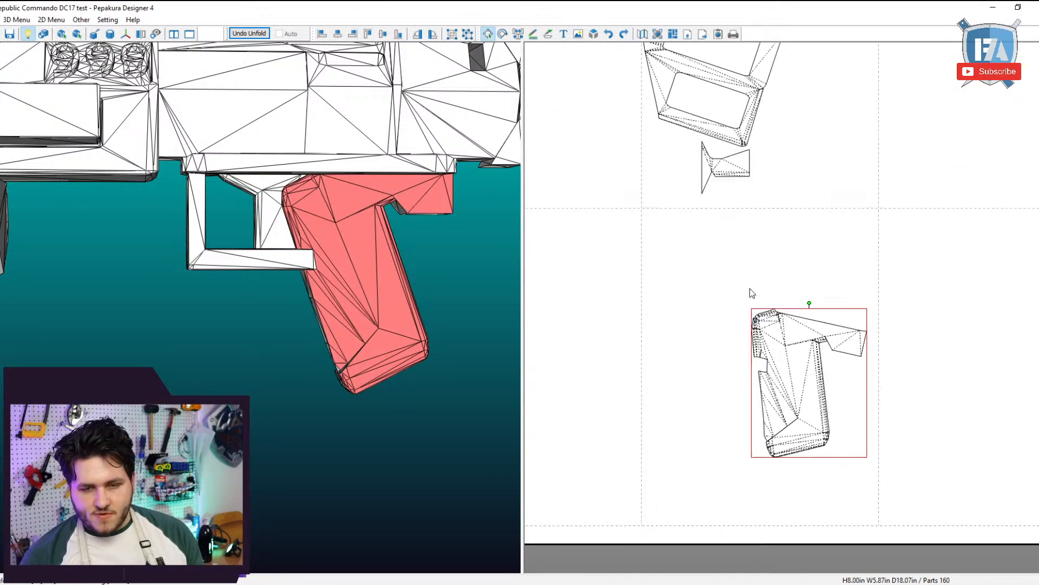
Move the trigger section's pattern piece next to the upper front of the grip piece and rotate it upright.
scroll(749, 289, "up", 1)
left_click_drag(713, 114, 720, 387)
right_click_drag(720, 388, 791, 441)
left_click_drag(715, 443, 707, 325)
Join the adjoining edge strip and its small end facet to the front side of the trigger section piece.
left_click(698, 349)
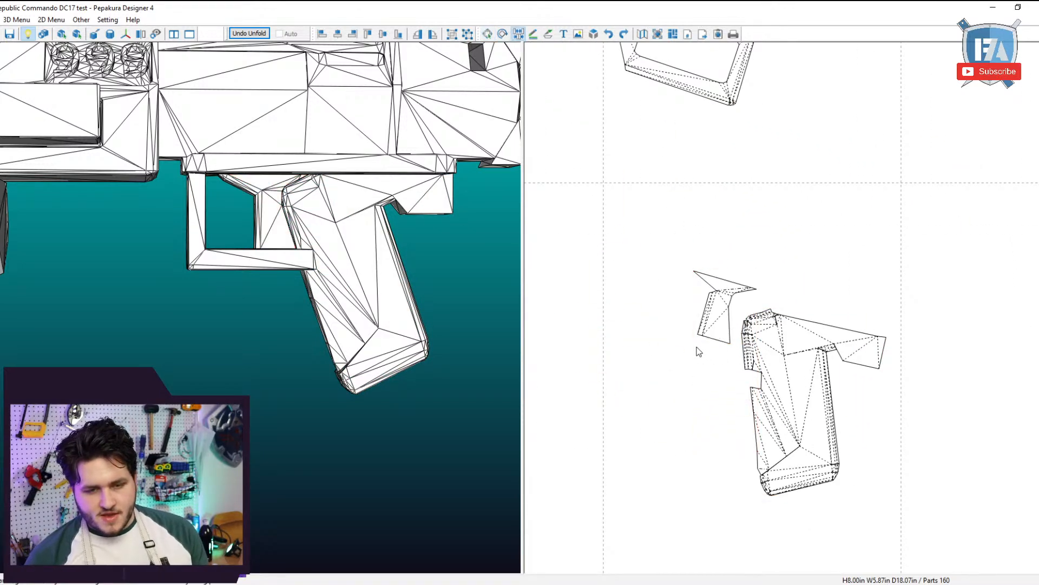
scroll(643, 277, "up", 2)
left_click(626, 260)
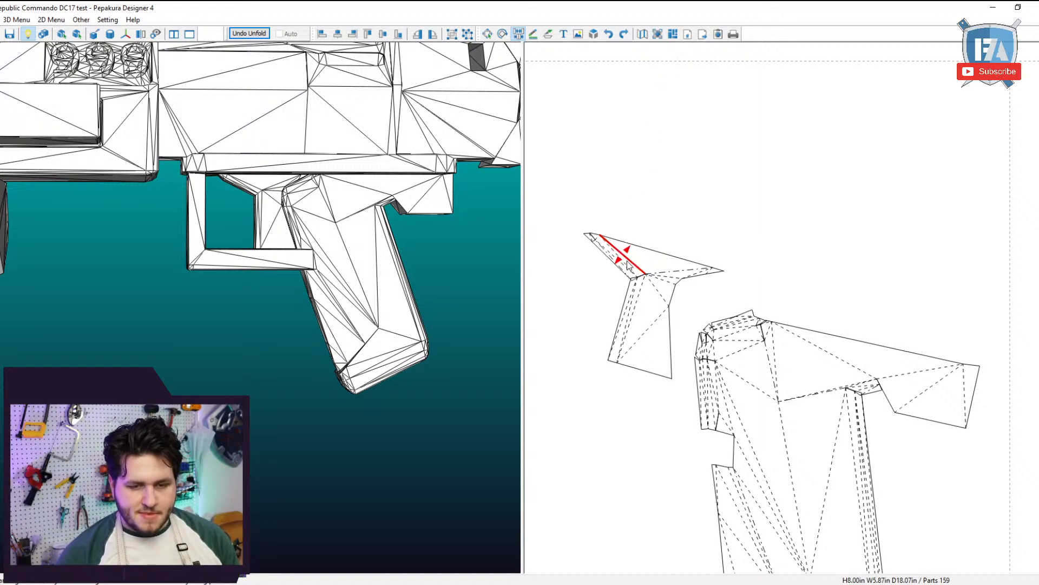
scroll(810, 386, "up", 3)
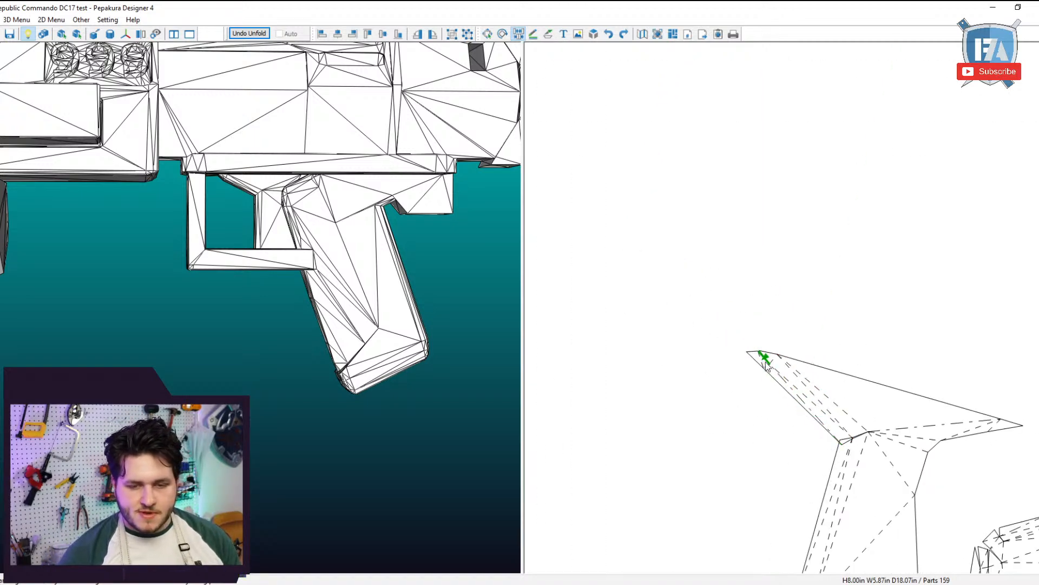
left_click(767, 366)
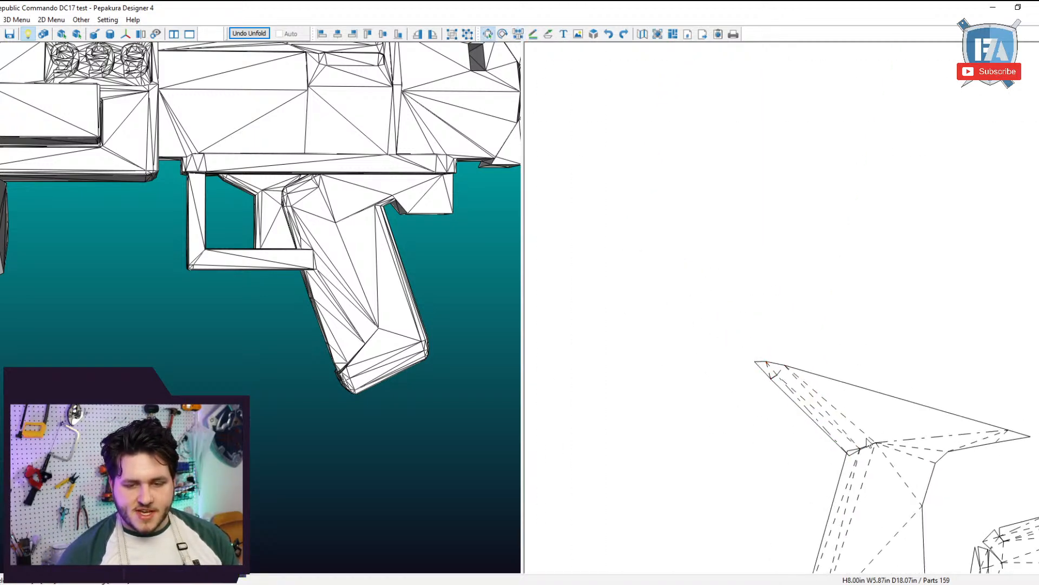
Move the trigger section piece against the grip piece and rotate it until its long upper edge is horizontal.
scroll(812, 412, "down", 4)
left_click_drag(808, 408, 833, 352)
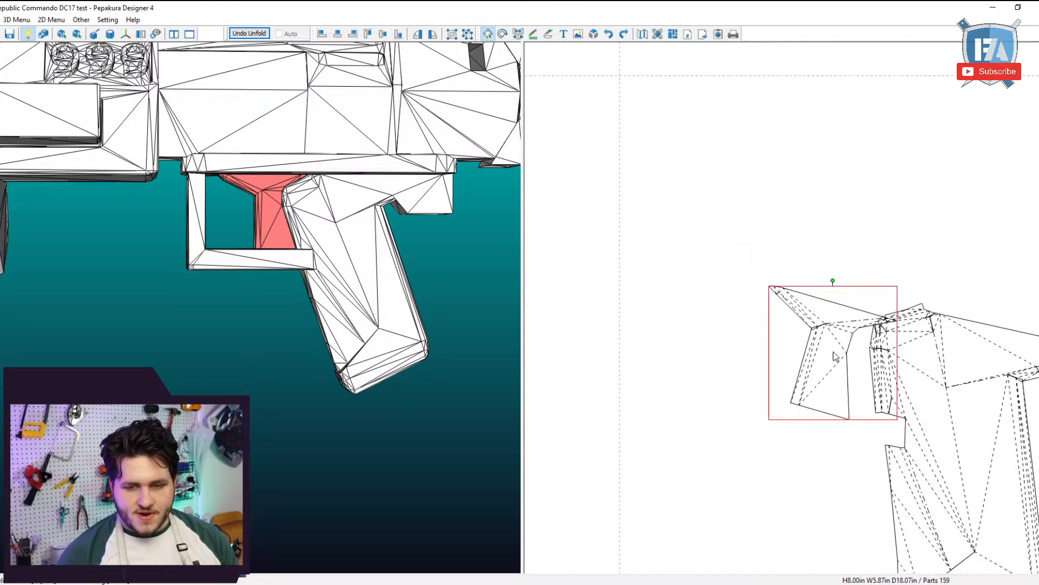
left_click_drag(833, 281, 808, 270)
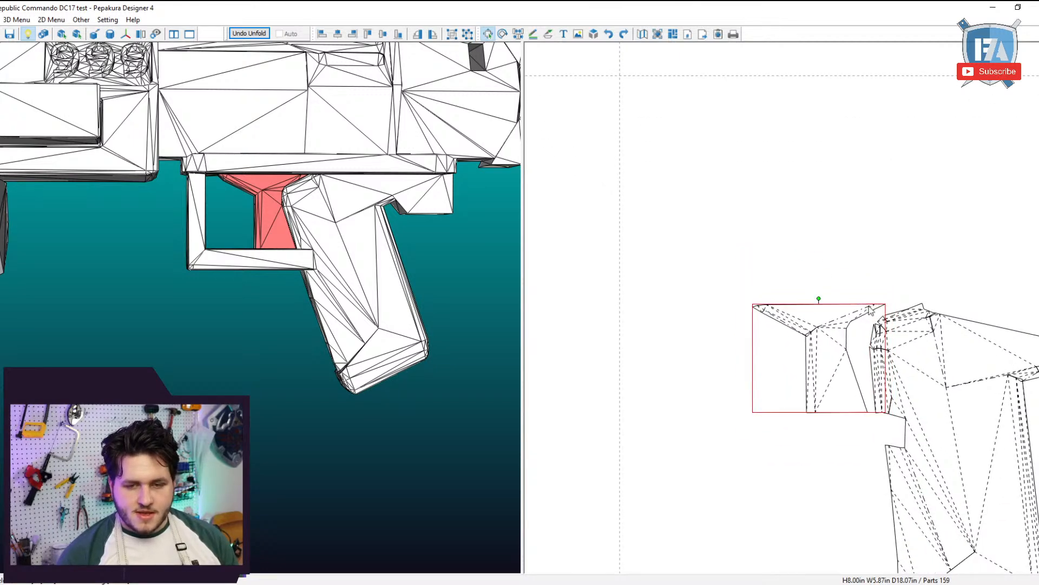
Rotate the grip piece to its slant on the model and position its upper front corner against the trigger section piece.
left_click(914, 335)
left_click_drag(914, 336, 928, 319)
left_click_drag(992, 293, 929, 292)
left_click_drag(906, 404, 943, 370)
left_click_drag(988, 273, 987, 271)
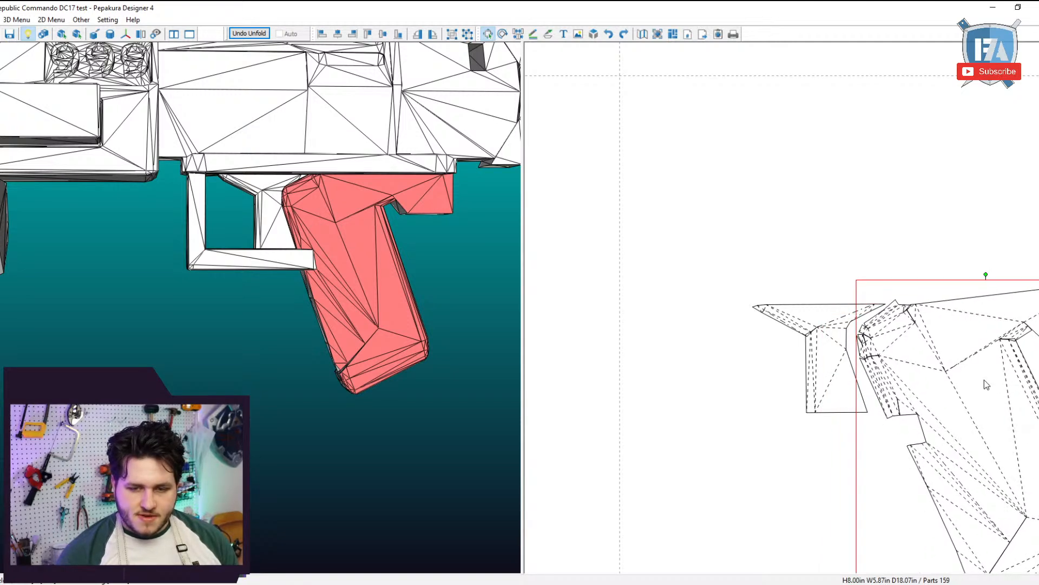
Detach the small facet from the upper front corner of the grip piece and move it into the free area above.
scroll(953, 363, "up", 2)
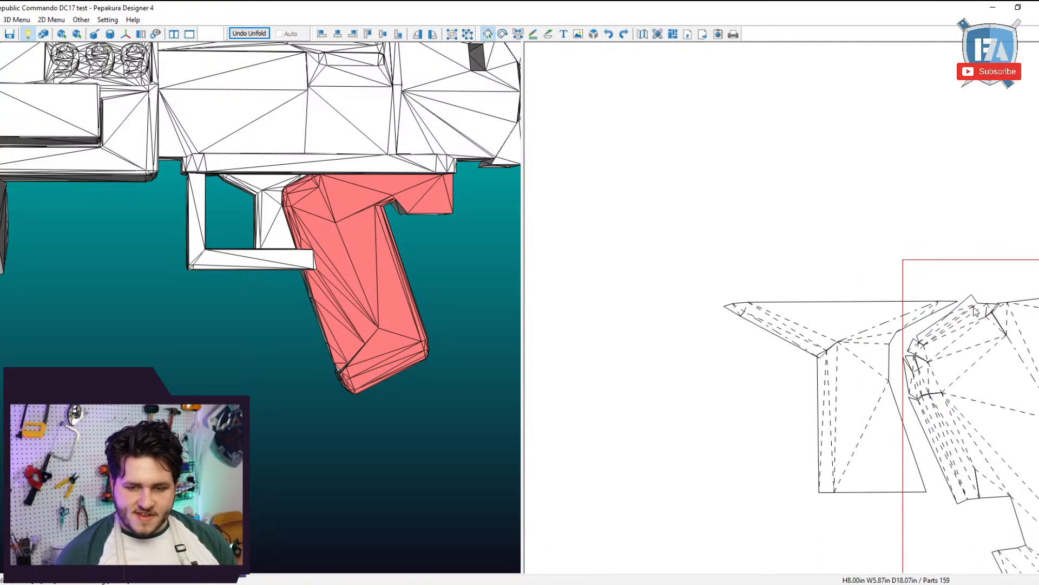
key("ctrl+j")
left_click(967, 310)
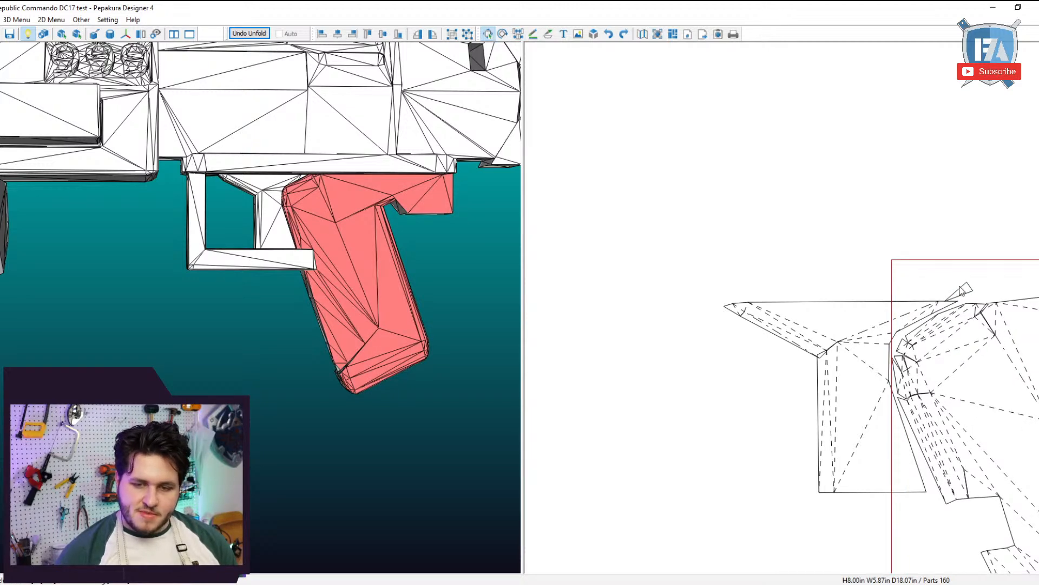
left_click(966, 291)
left_click_drag(969, 287, 923, 197)
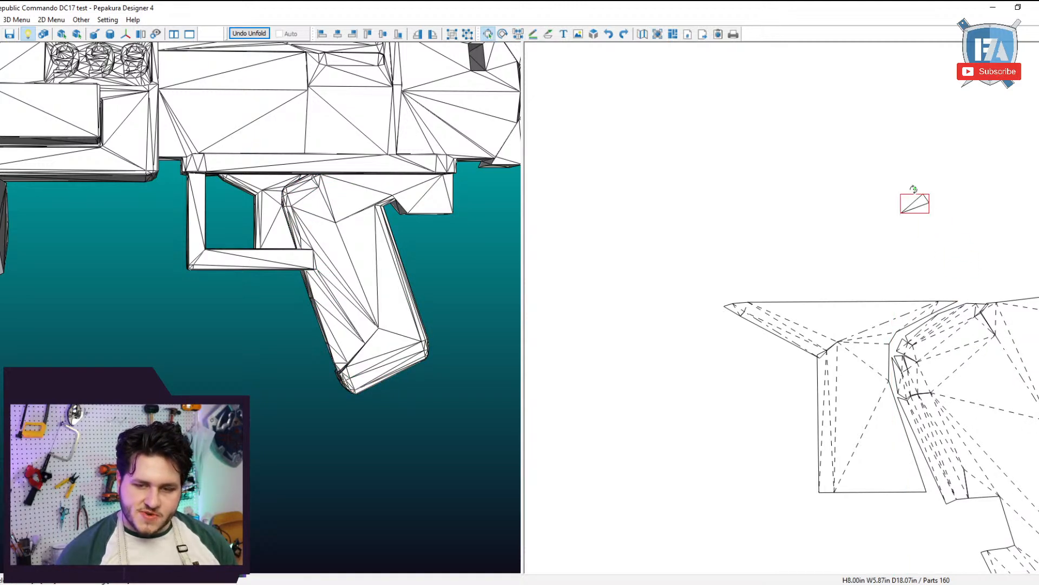
scroll(930, 210, "down", 2)
scroll(918, 260, "down", 2)
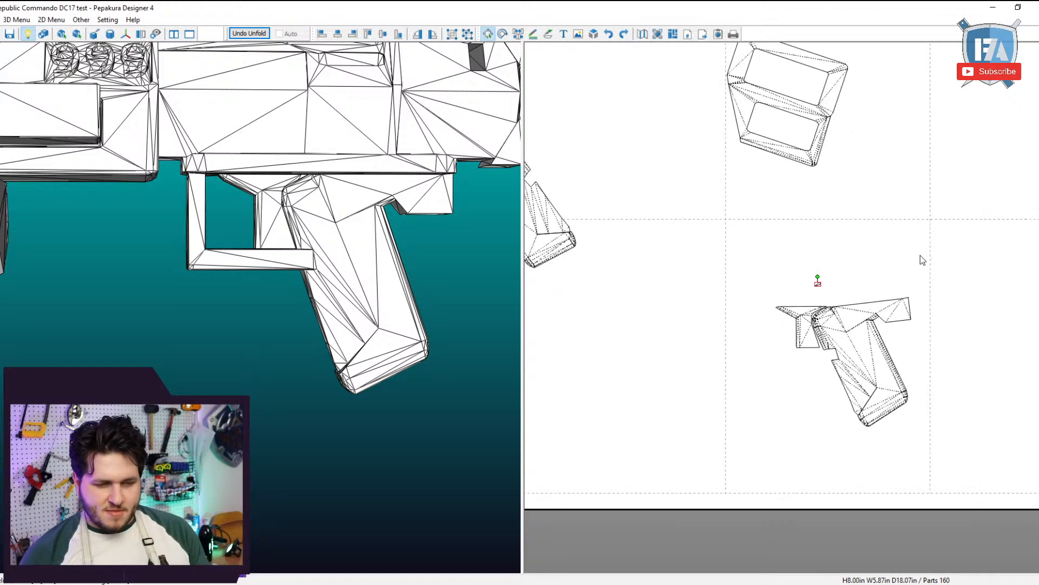
Check the seam between the trigger section and grip pieces, and select both pieces together.
scroll(918, 281, "up", 4)
scroll(767, 259, "up", 2)
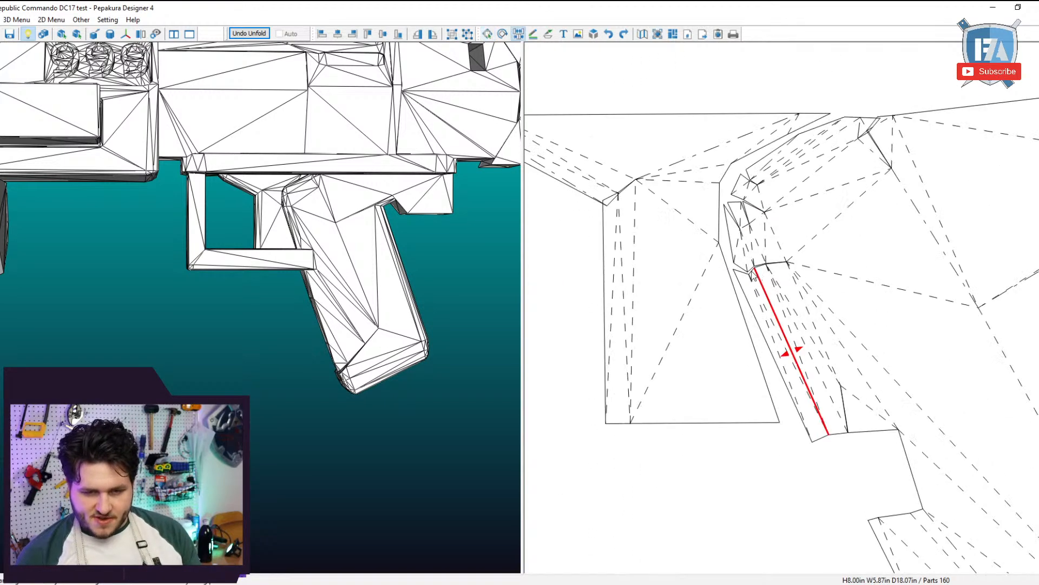
scroll(803, 347, "down", 2)
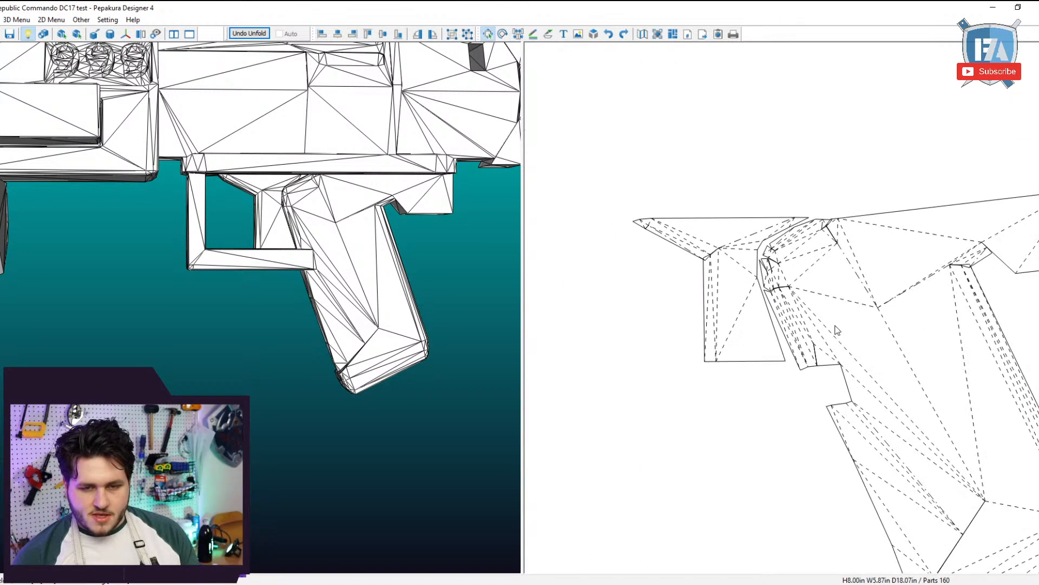
left_click(852, 325)
scroll(664, 381, "down", 2)
left_click(768, 319, "shift")
left_click_drag(823, 279, 825, 279)
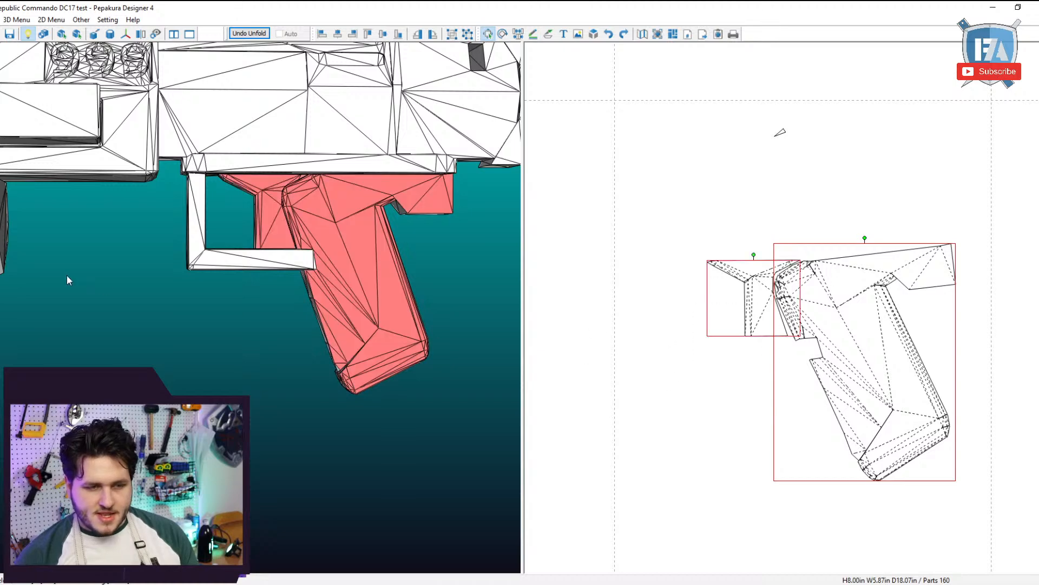
Move the L-shaped trigger guard piece below the trigger section and rotate it to match its orientation on the model.
scroll(287, 261, "down", 1)
left_click(287, 261)
scroll(556, 276, "down", 3)
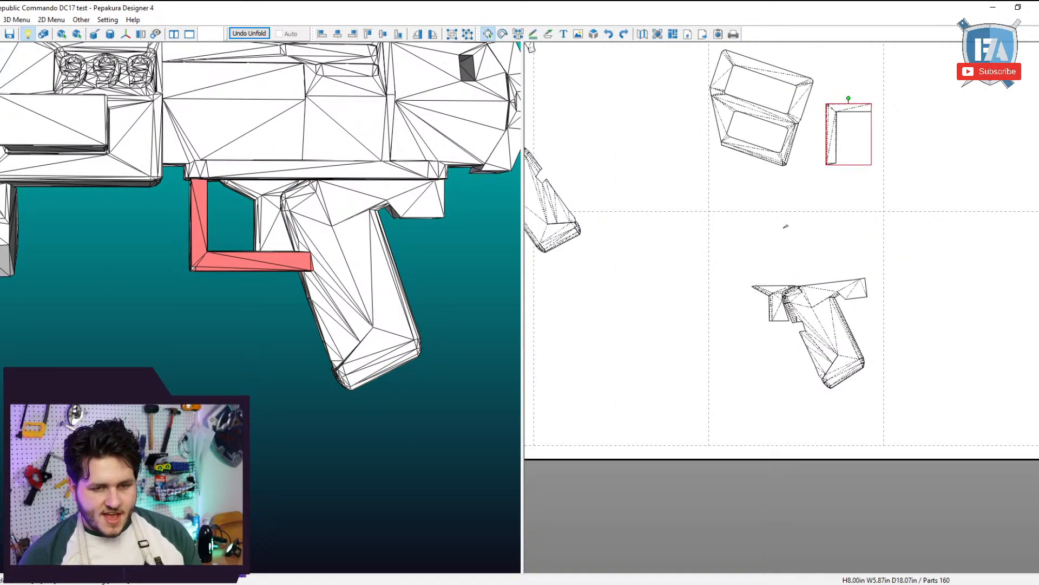
left_click_drag(831, 144, 729, 276)
scroll(652, 345, "up", 3)
left_click_drag(666, 264, 726, 396)
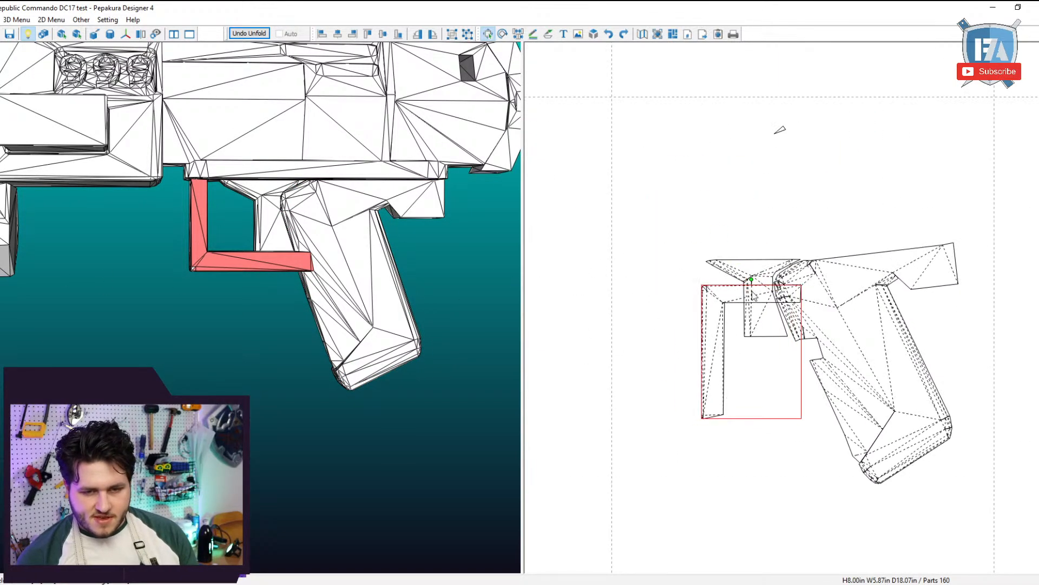
left_click_drag(751, 277, 661, 356)
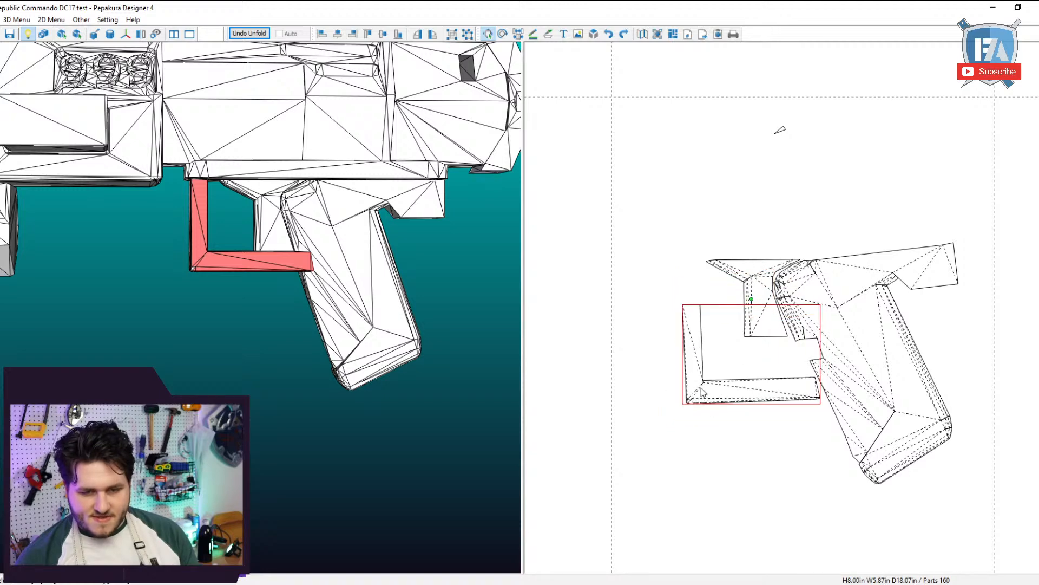
left_click_drag(704, 392, 683, 367)
Rearrange the tiny facets at the trigger guard piece's lower front corner, and select the guard, trigger and grip pieces together.
scroll(652, 356, "up", 5)
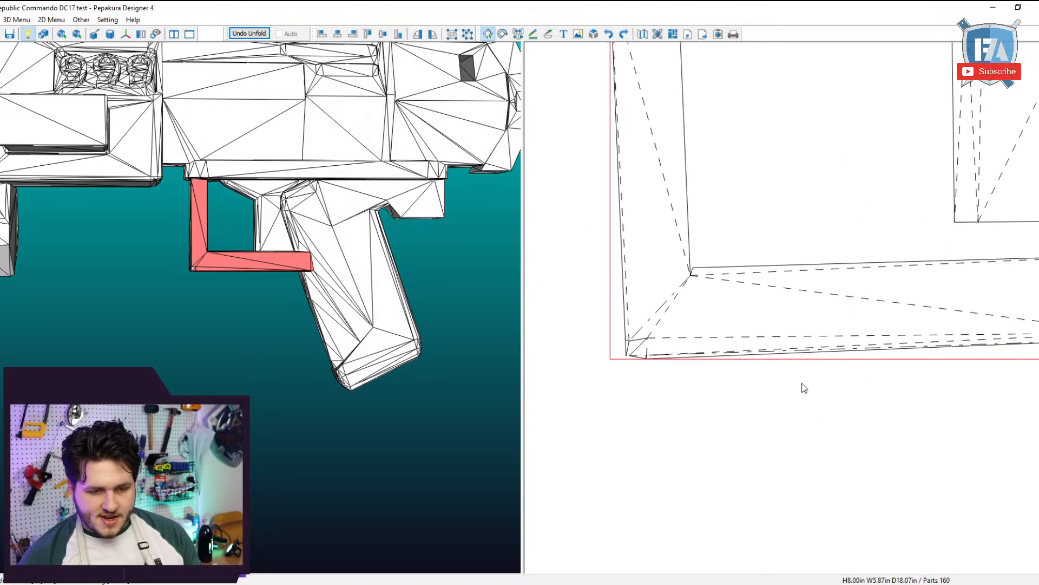
key("ctrl+d")
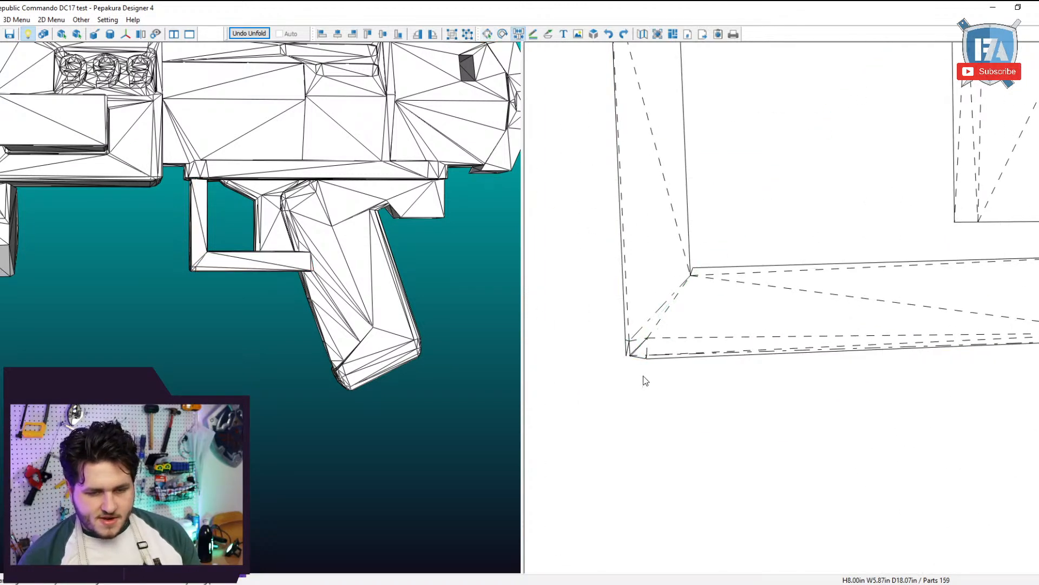
middle_click_drag(643, 376, 662, 369)
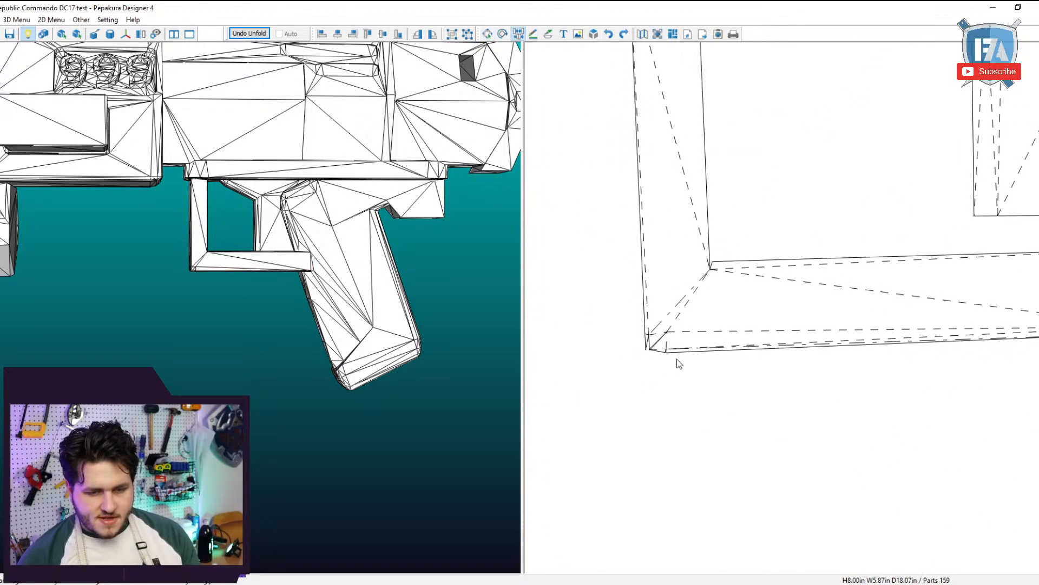
left_click(647, 337)
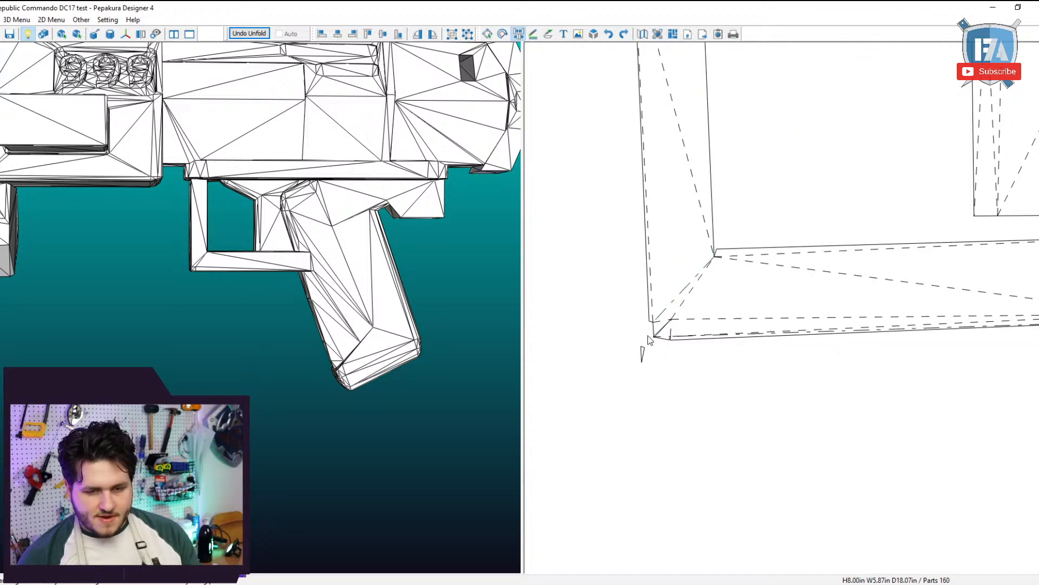
scroll(688, 366, "down", 3)
left_click(774, 302)
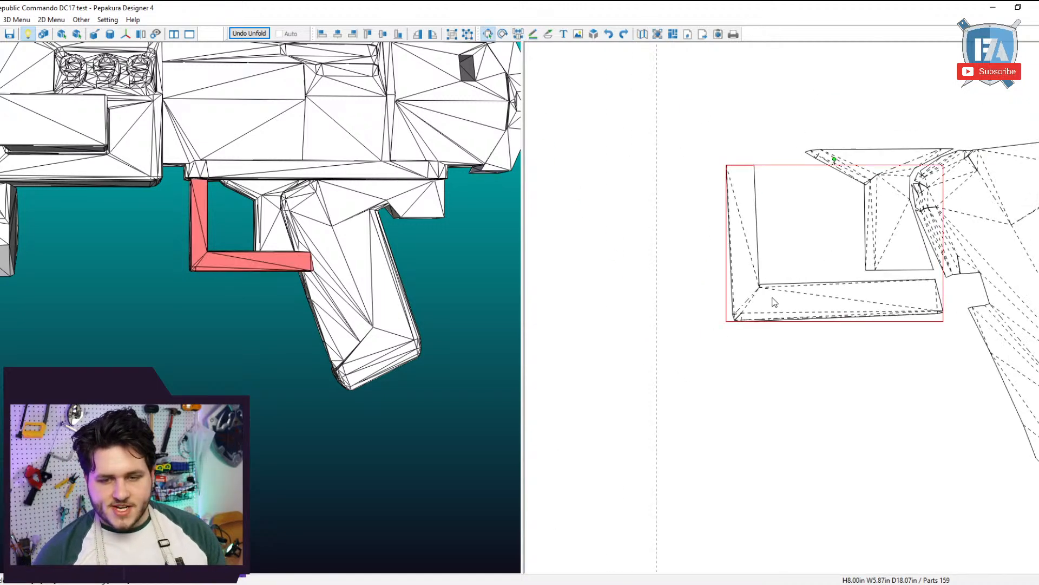
scroll(774, 303, "down", 2)
left_click_drag(760, 356, 878, 251)
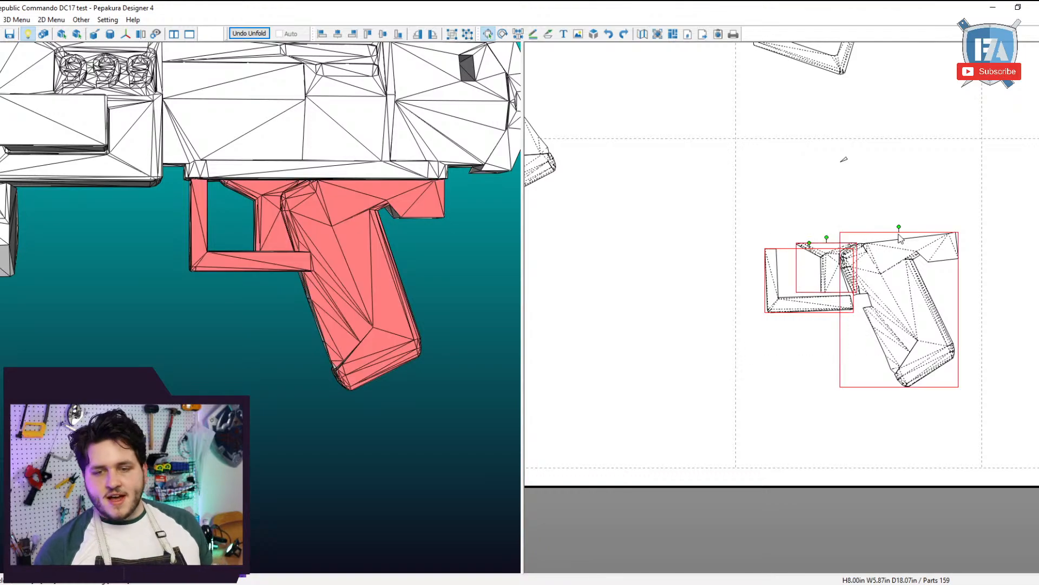
Select the slotted rear end cap on the model and move its pattern piece beside the grip pieces.
scroll(195, 200, "down", 4)
left_click_drag(196, 204, 329, 327)
left_click(353, 280)
scroll(765, 183, "down", 5)
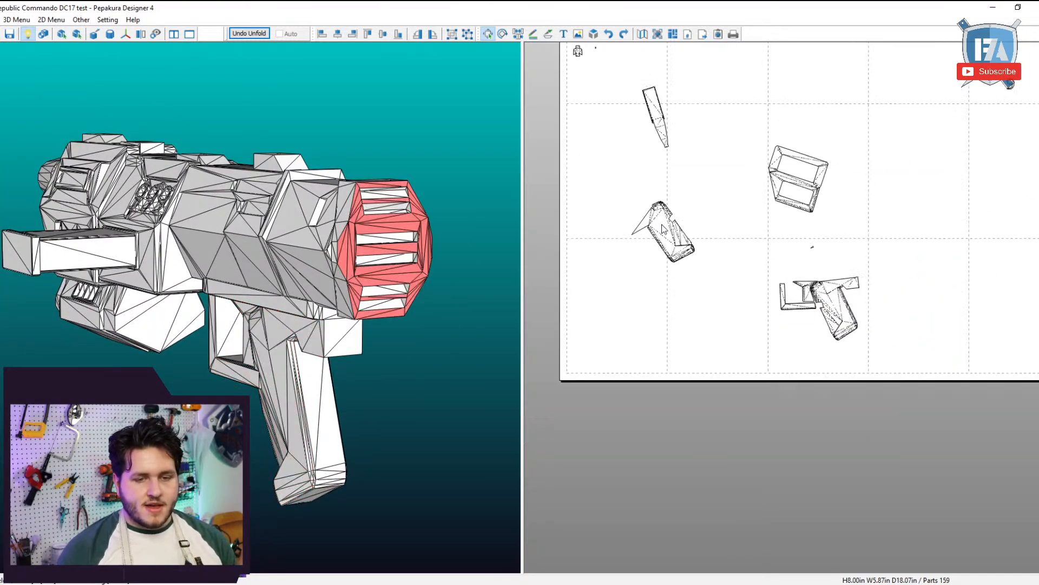
left_click_drag(668, 418, 849, 419)
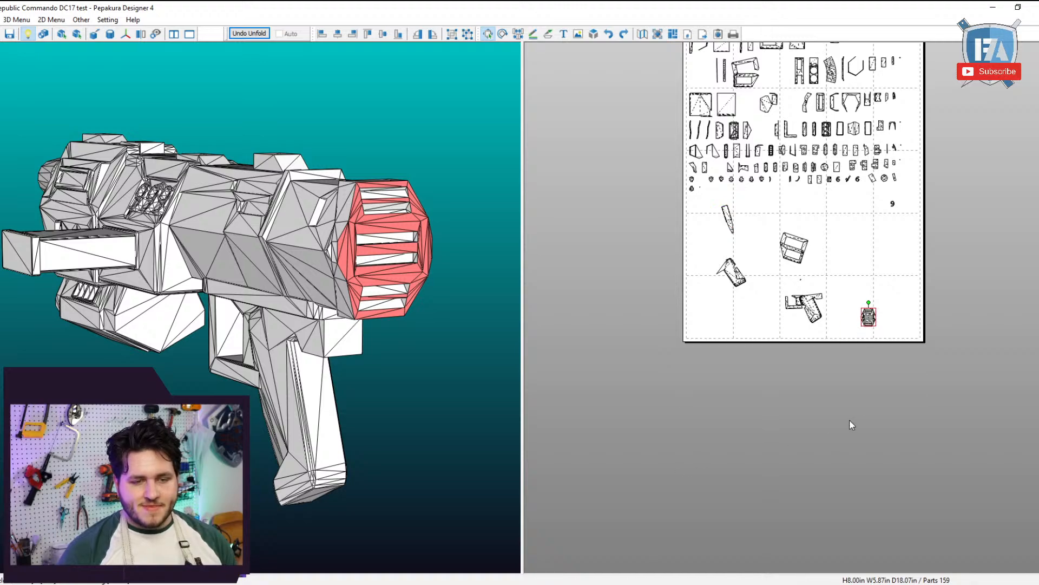
Examine the slotted rear end cap from several angles and compare it with the folds and slots of its pattern piece.
scroll(849, 419, "up", 4)
middle_click_drag(851, 419, 749, 449)
right_click_drag(232, 384, 144, 355)
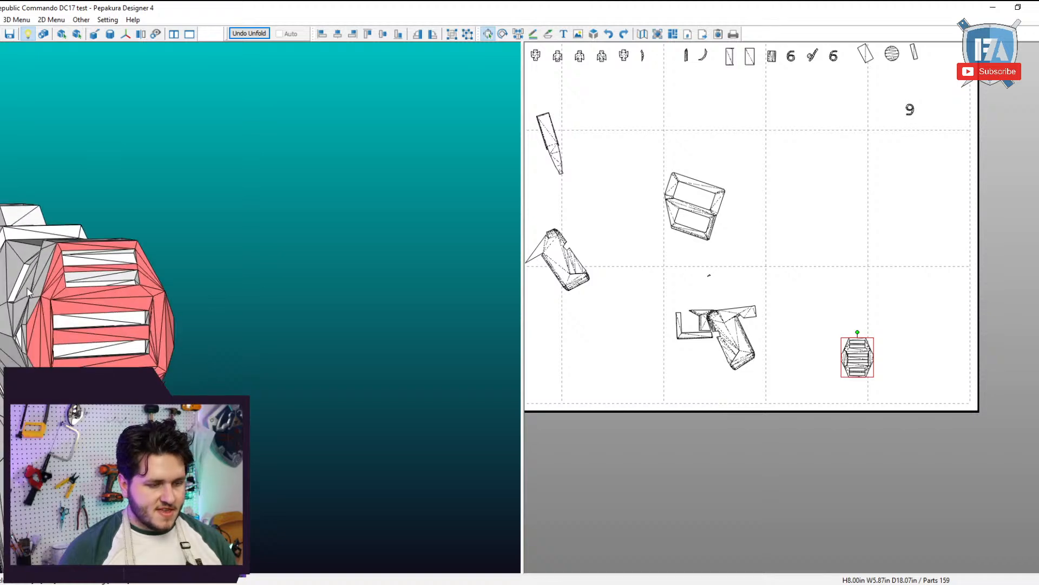
right_click_drag(44, 310, 75, 283)
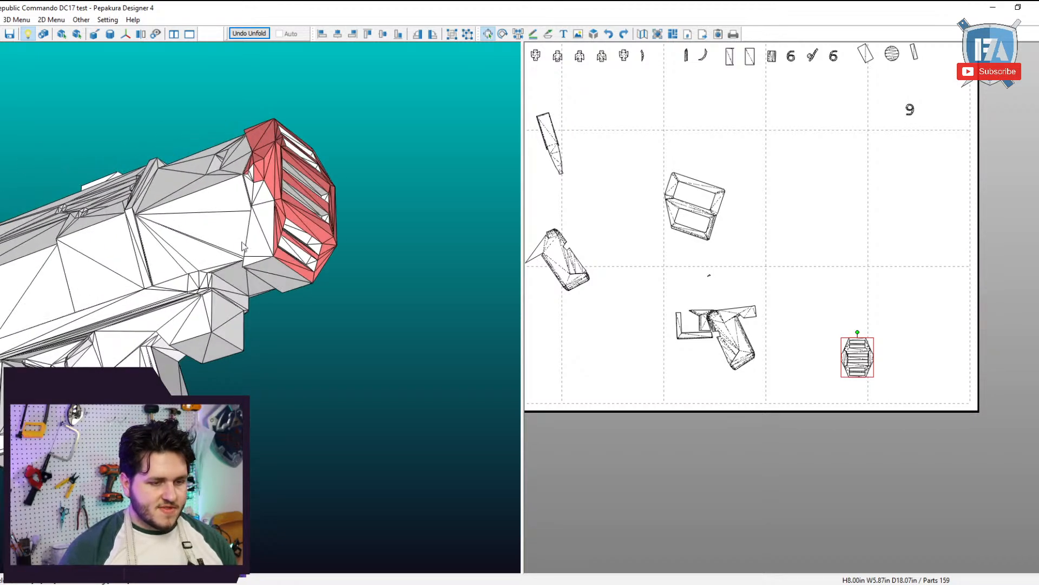
left_click(884, 381)
right_click_drag(275, 294, 424, 353)
scroll(810, 407, "up", 2)
scroll(809, 412, "up", 3)
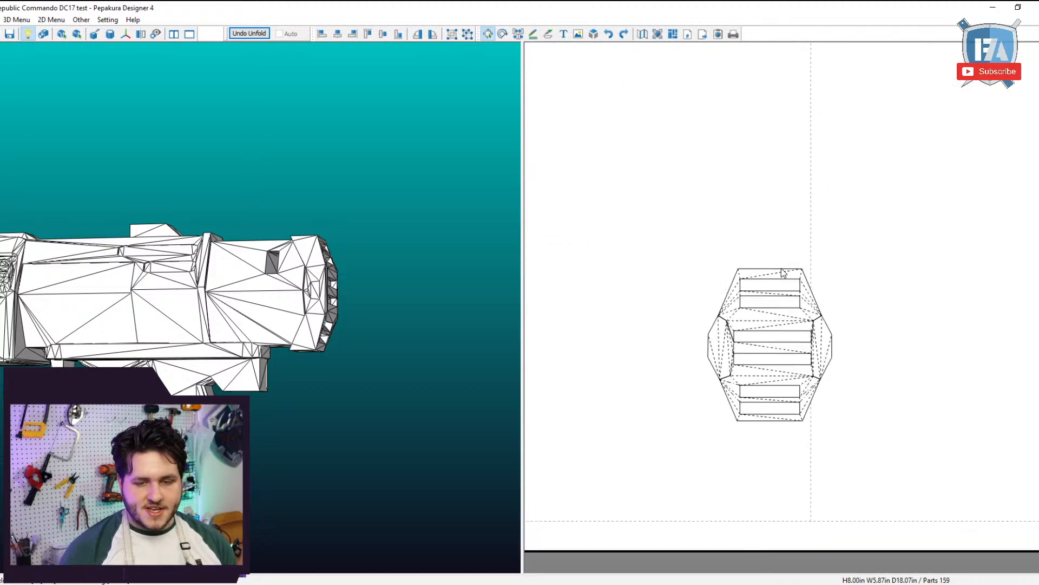
right_click_drag(422, 303, 228, 184)
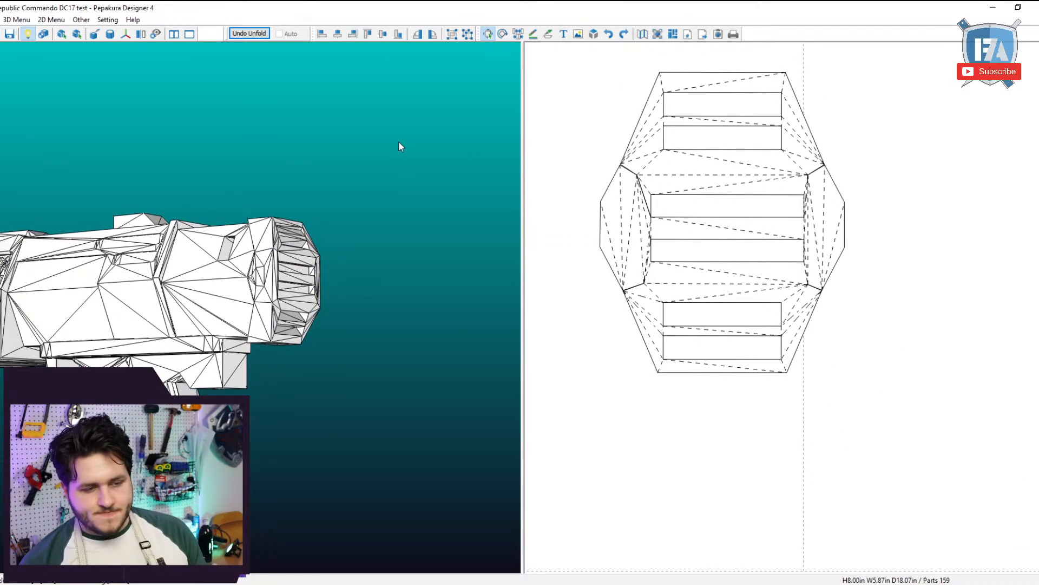
right_click_drag(400, 146, 348, 215)
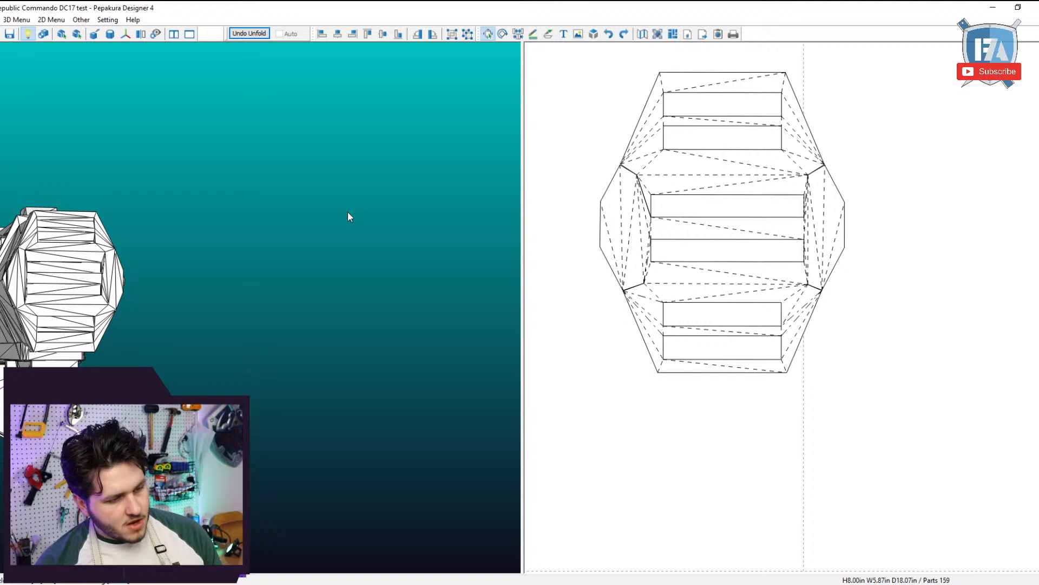
left_click(677, 267)
scroll(682, 281, "up", 4)
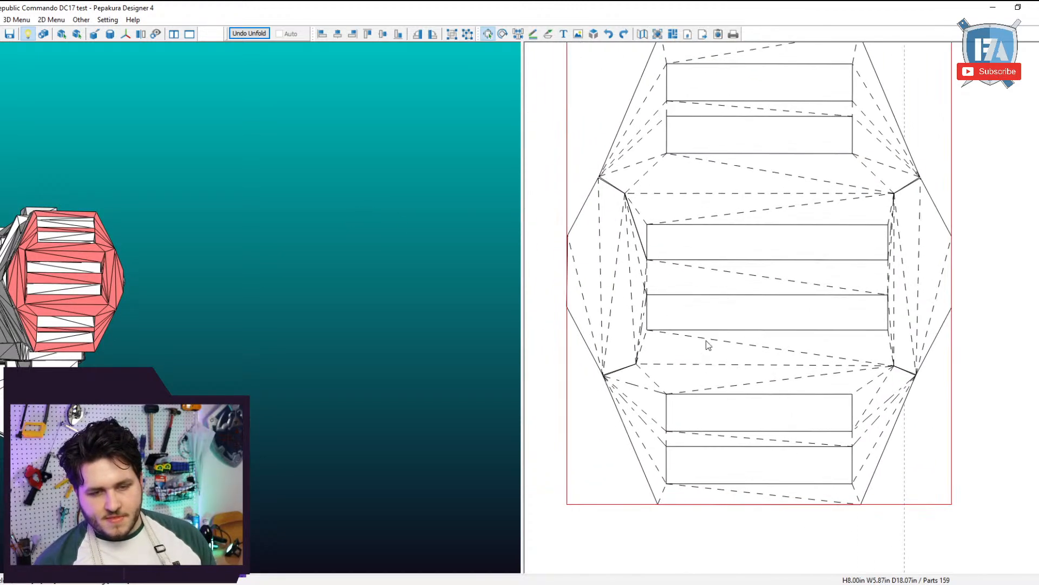
left_click(669, 306)
scroll(699, 301, "down", 5)
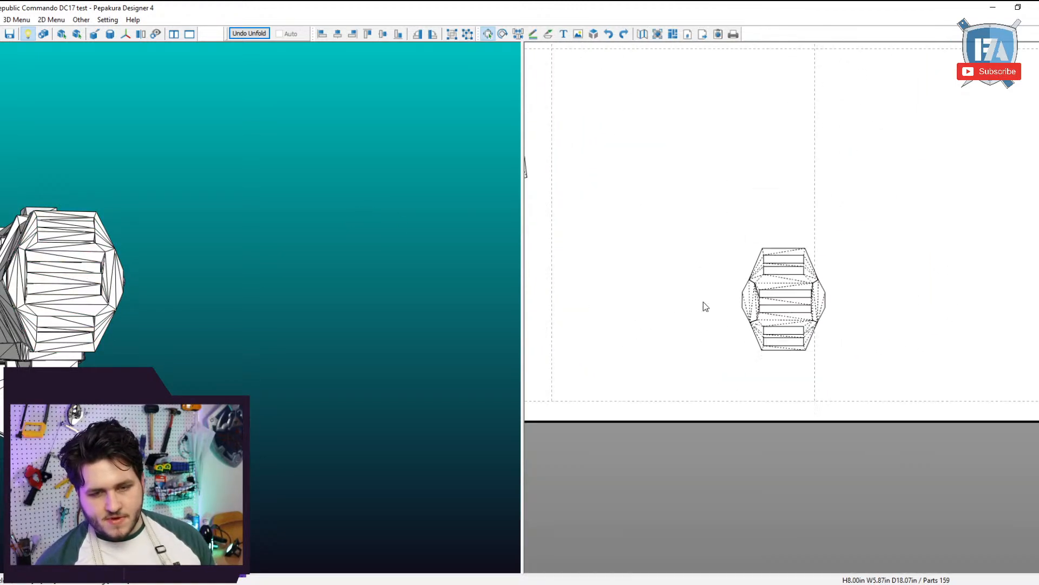
Move the end cap piece closer to the grip group, and shift all of them together near the page's lower edge.
middle_click_drag(704, 301, 800, 264)
left_click_drag(934, 275, 870, 236)
scroll(857, 231, "down", 4)
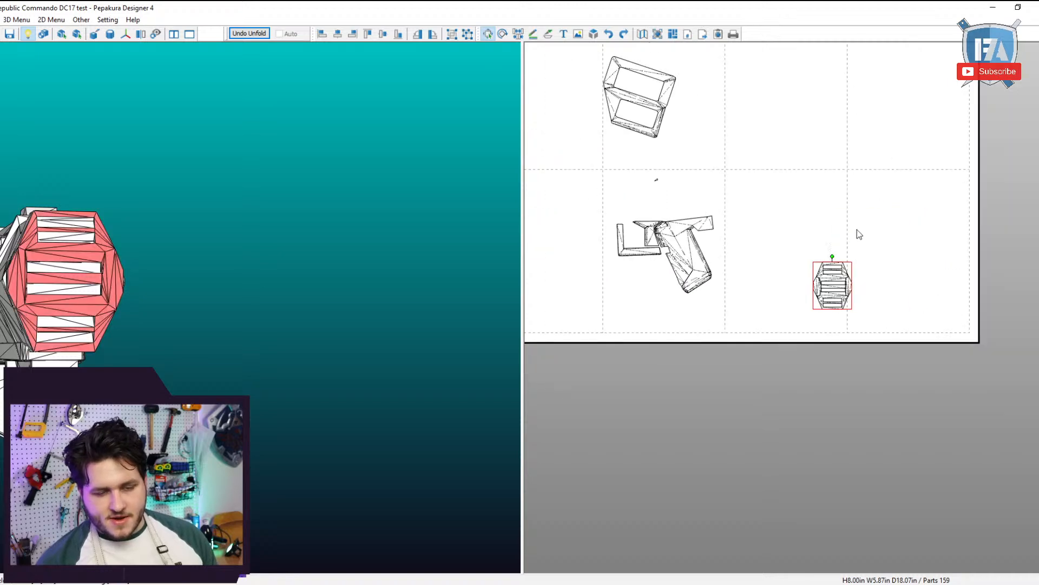
middle_click_drag(857, 230, 896, 244)
left_click_drag(862, 319, 779, 277)
left_click_drag(632, 342, 799, 244)
left_click_drag(793, 261, 854, 462)
Select the long frame parts around the trigger on the model's underside and bring their pattern pieces near the grip group.
scroll(204, 310, "down", 4)
middle_click_drag(210, 279, 336, 238)
right_click_drag(336, 238, 358, 286)
scroll(342, 335, "up", 4)
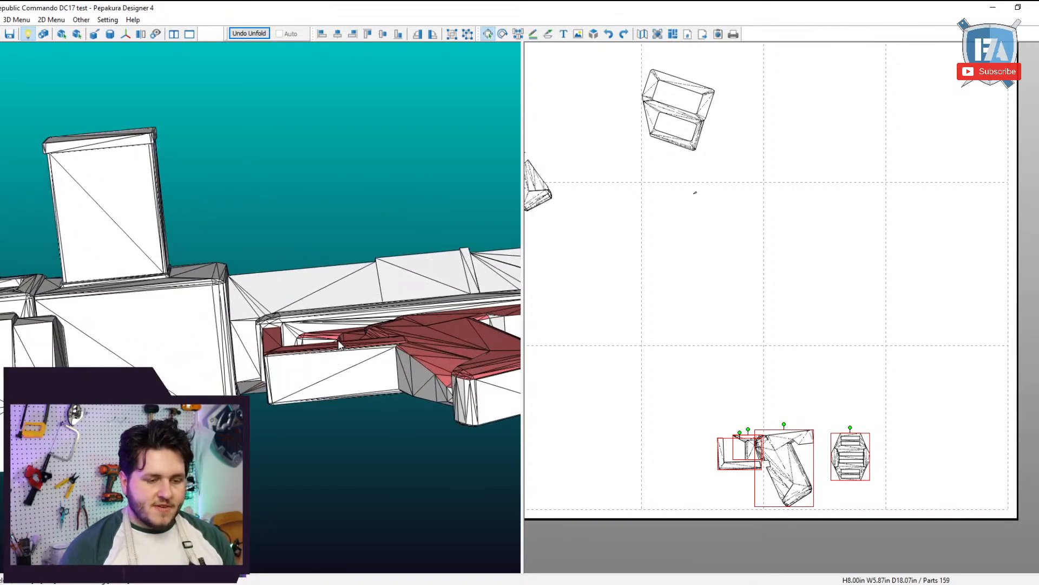
right_click_drag(340, 342, 354, 480)
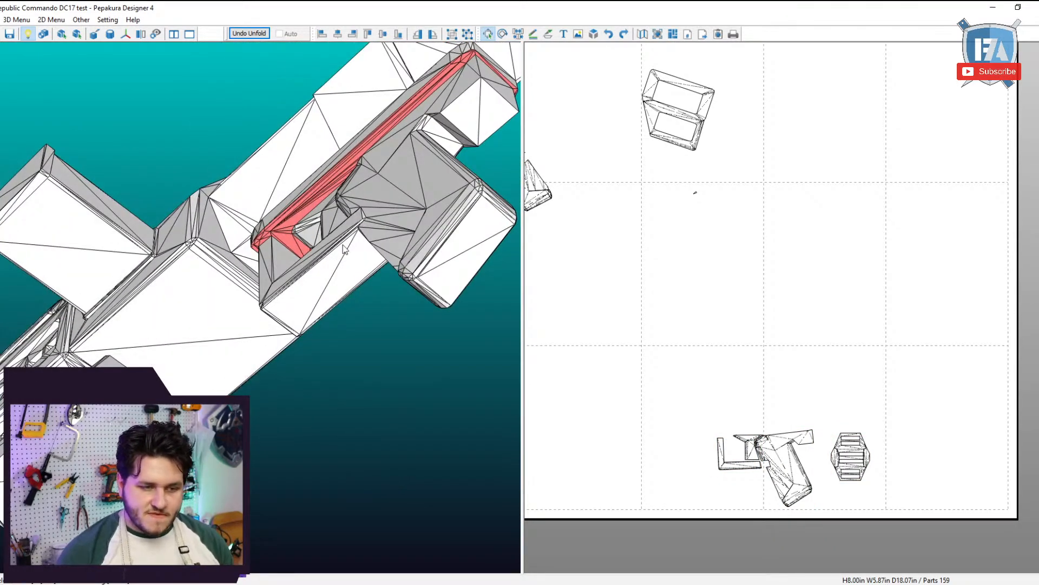
scroll(357, 209, "down", 2)
middle_click_drag(298, 220, 294, 285)
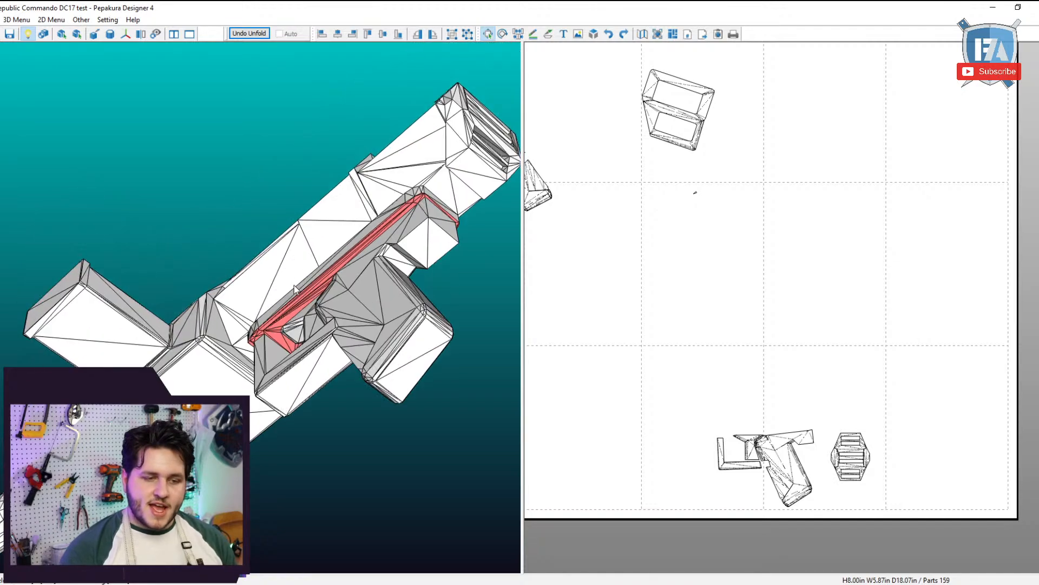
right_click_drag(294, 285, 337, 295)
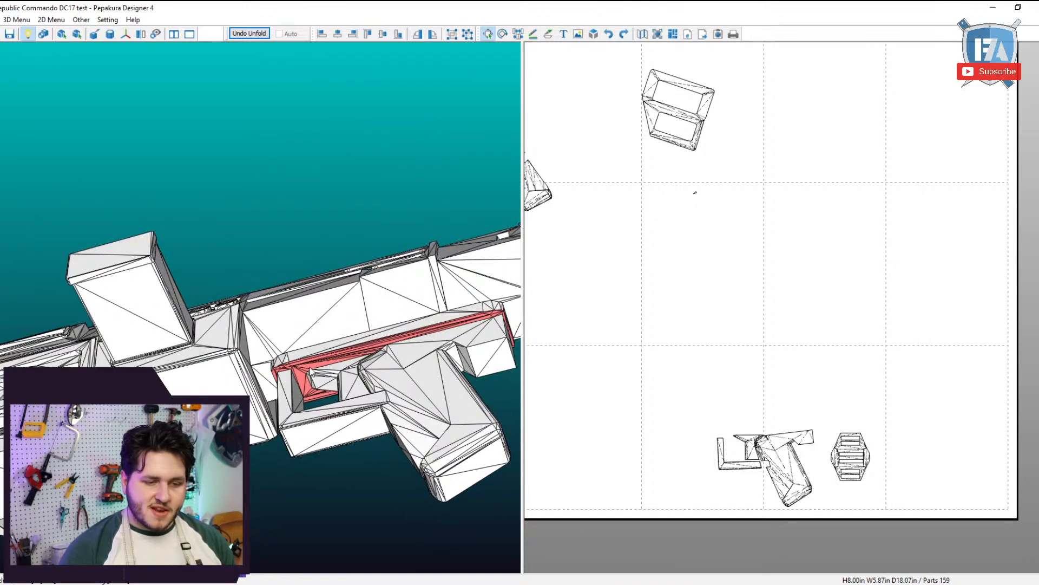
scroll(674, 326, "down", 3)
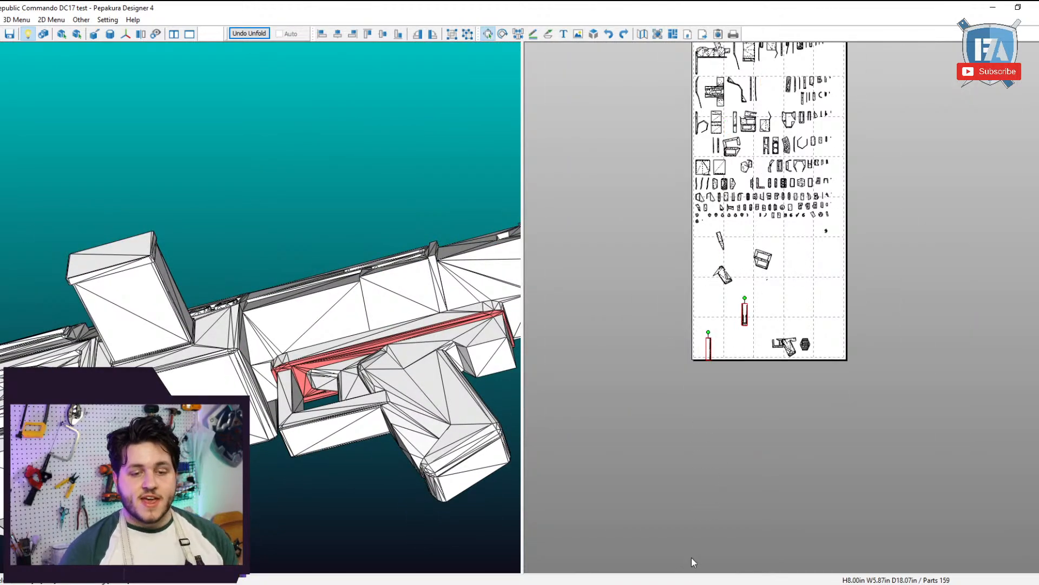
scroll(728, 457, "up", 5)
Split off the frame's long side strip and rejoin the frame parts along their matching edges into one rectangular frame piece.
left_click(750, 261)
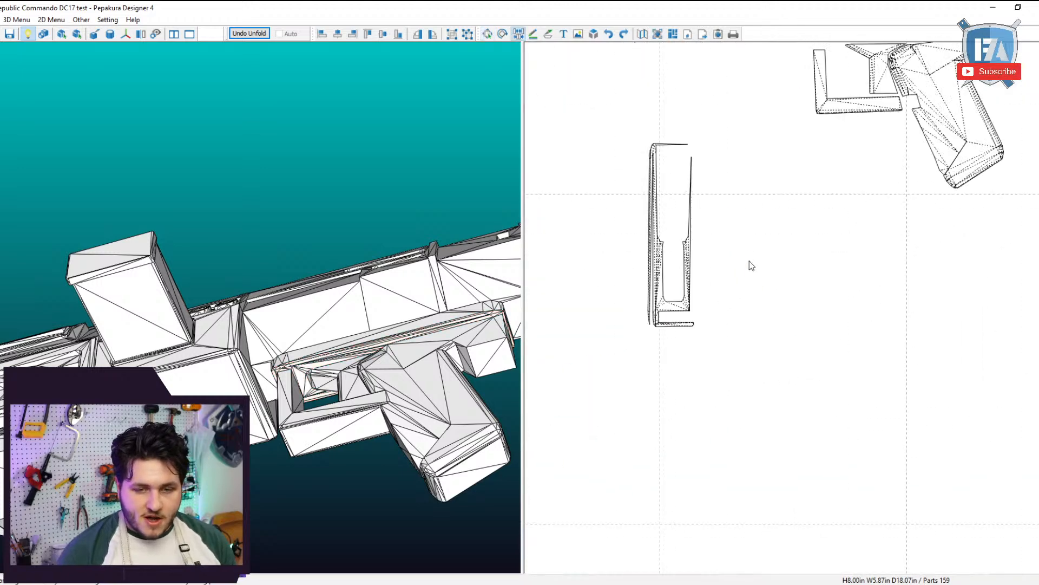
scroll(749, 261, "up", 2)
left_click(746, 234)
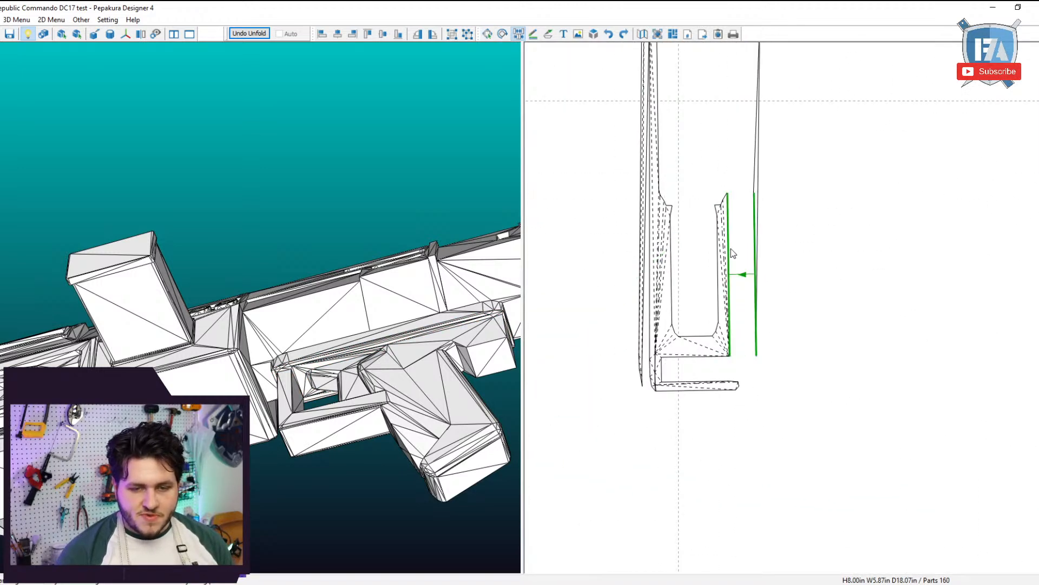
left_click(731, 248)
left_click(734, 251)
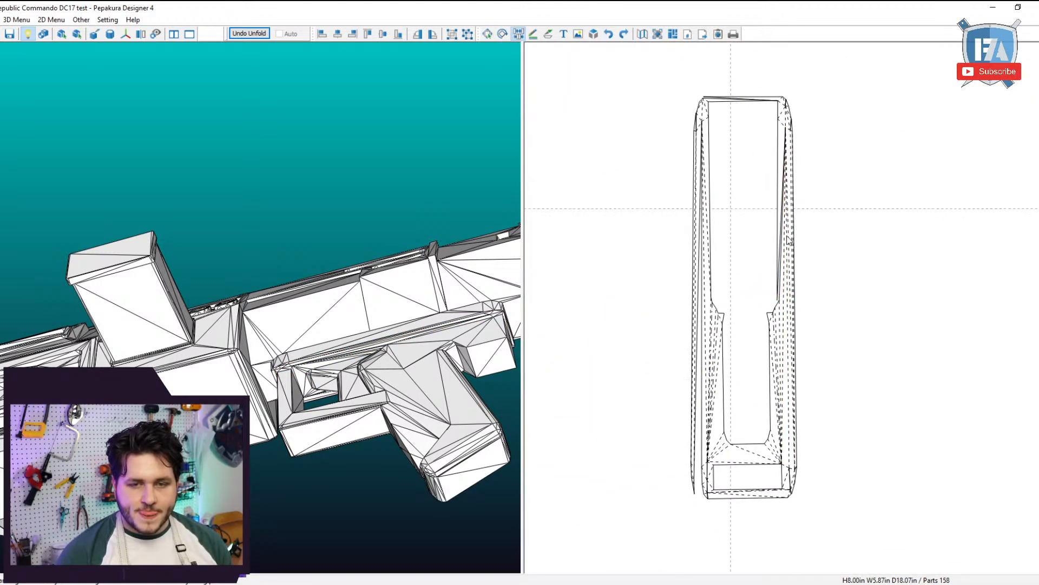
scroll(765, 140, "up", 3)
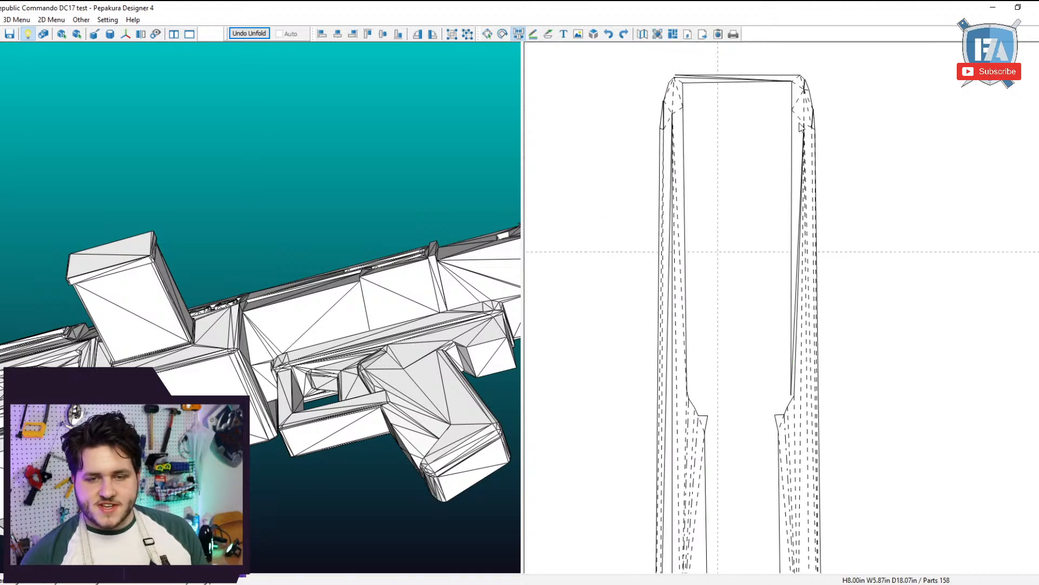
Split the frame piece near its upper outer corner and rejoin the long side panel to that corner.
left_click(808, 127)
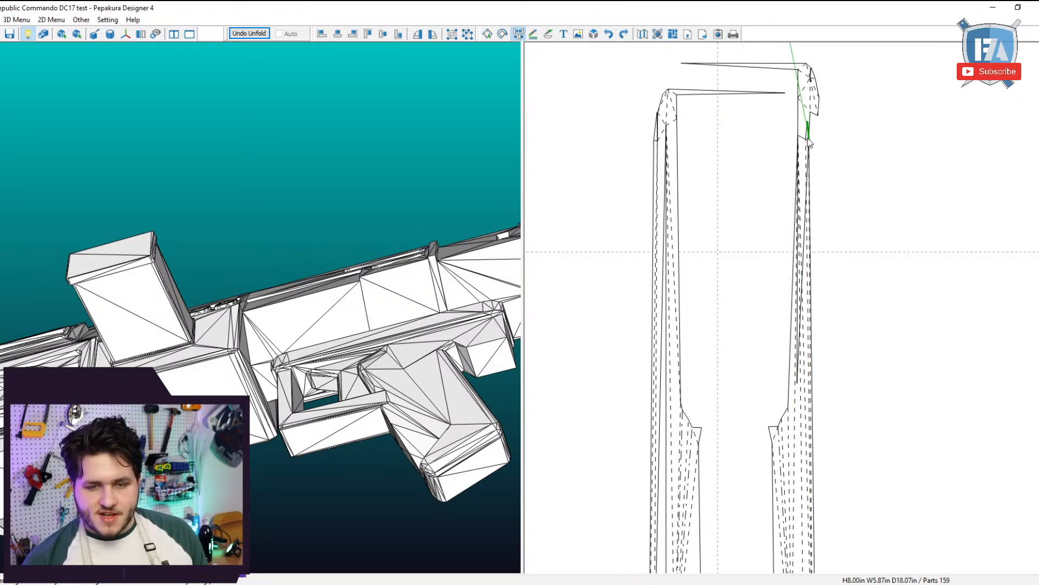
left_click(807, 141)
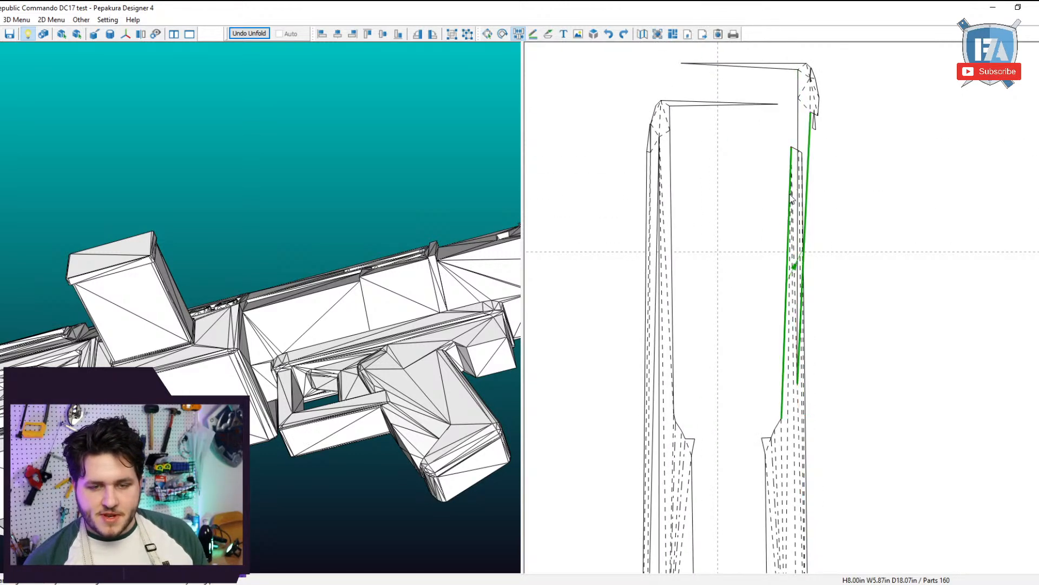
left_click(790, 195)
scroll(815, 108, "up", 4)
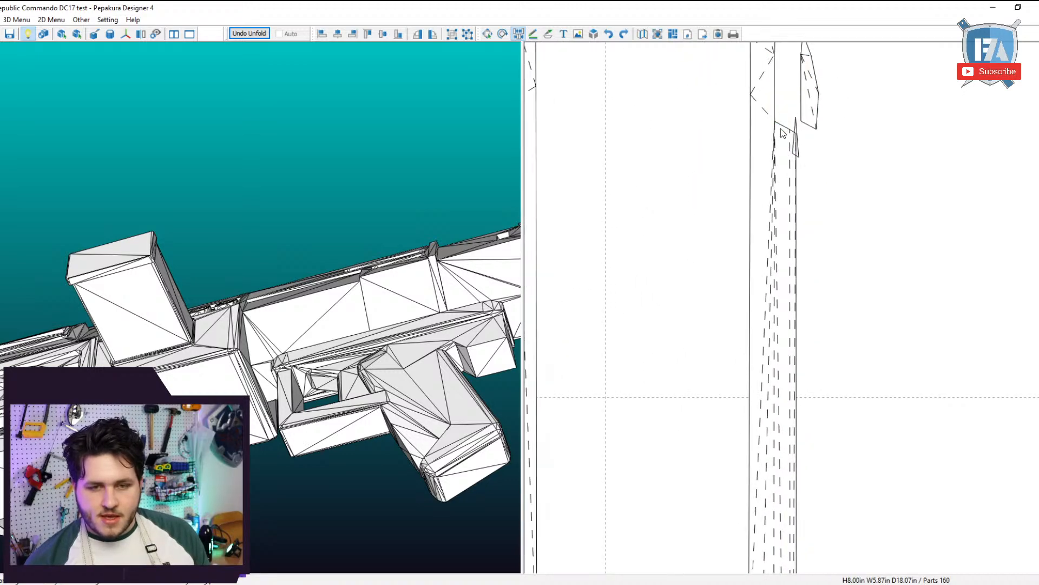
left_click(781, 125)
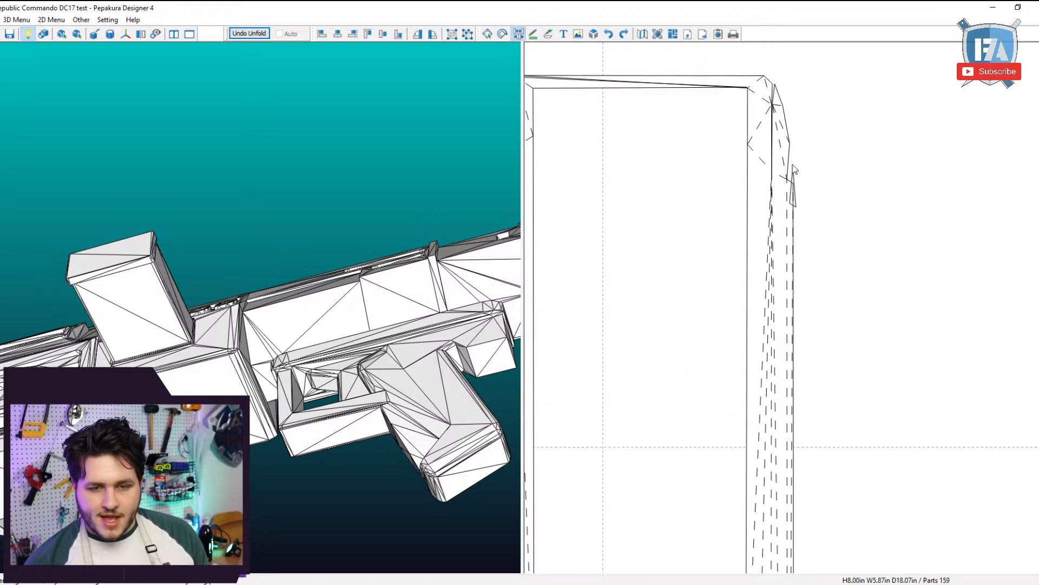
Reattach the loose flap triangles to the frame's same corner, and shift the narrow end strip's seam to that corner.
left_click(783, 179)
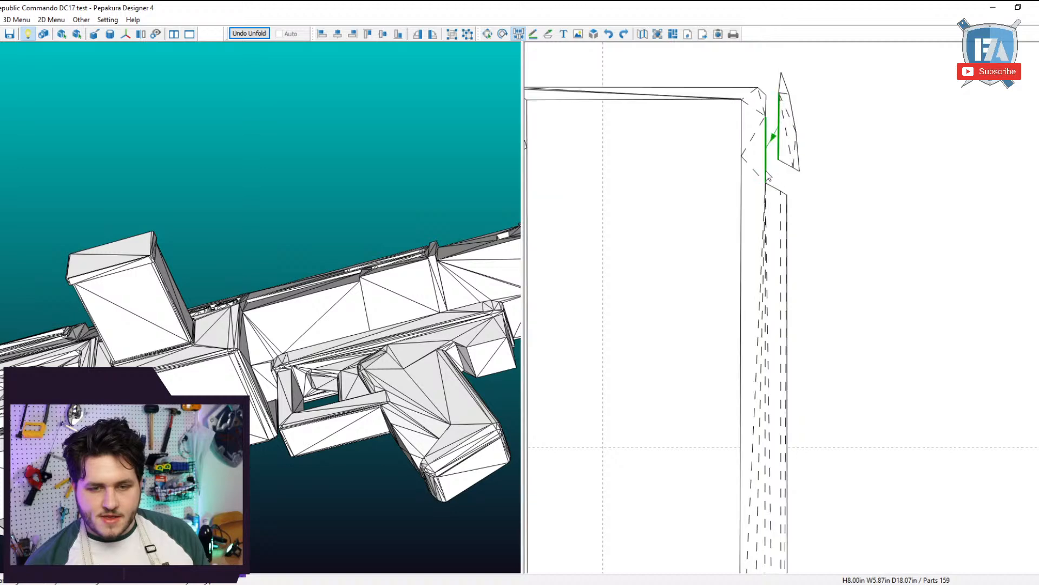
left_click(772, 118)
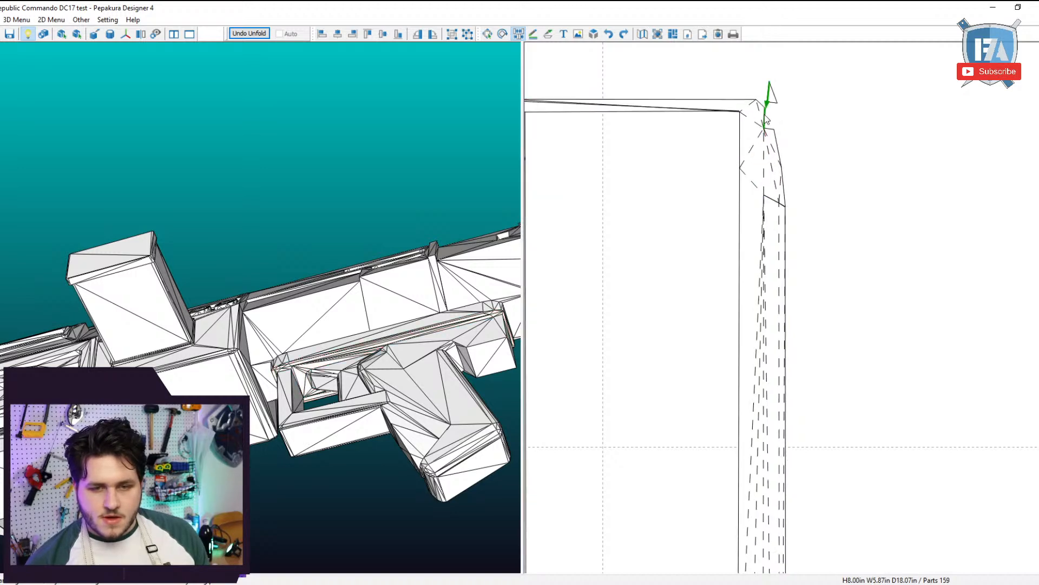
left_click(766, 118)
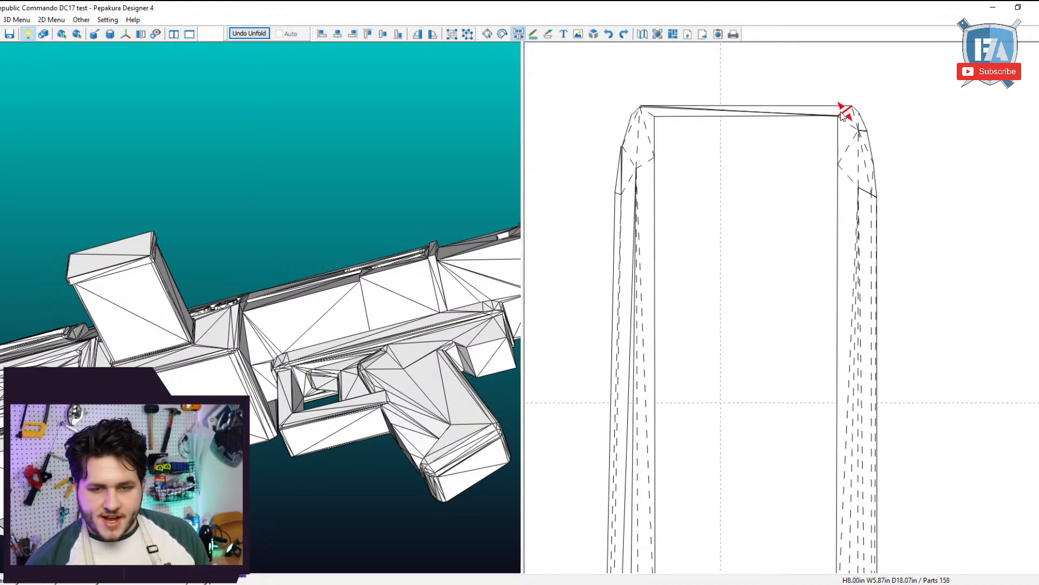
left_click(842, 114)
left_click(821, 127)
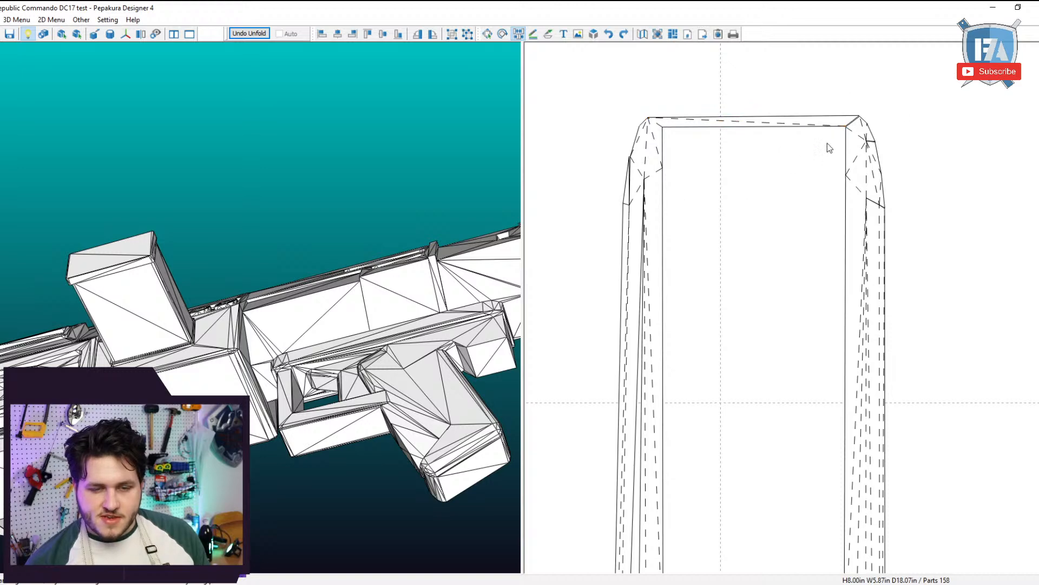
Rearrange the joins around the outer corner at the frame piece's opposite end, beside the rectangular cutout.
scroll(652, 170, "down", 3)
middle_click_drag(652, 171, 666, 116)
middle_click_drag(673, 357, 690, 224)
scroll(690, 224, "down", 4)
middle_click_drag(723, 339, 732, 189)
scroll(813, 115, "up", 1)
scroll(830, 290, "up", 2)
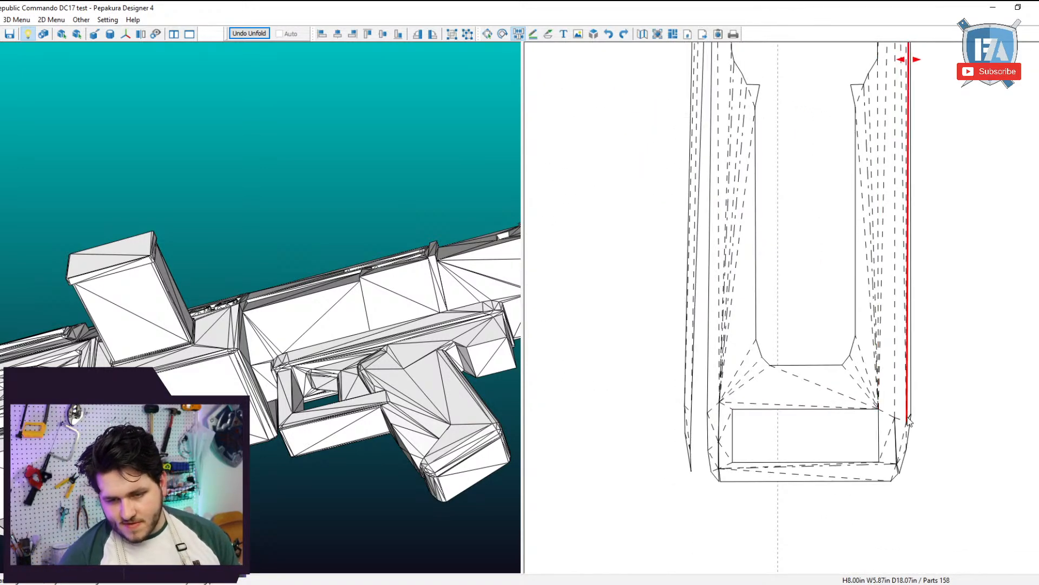
left_click(903, 420)
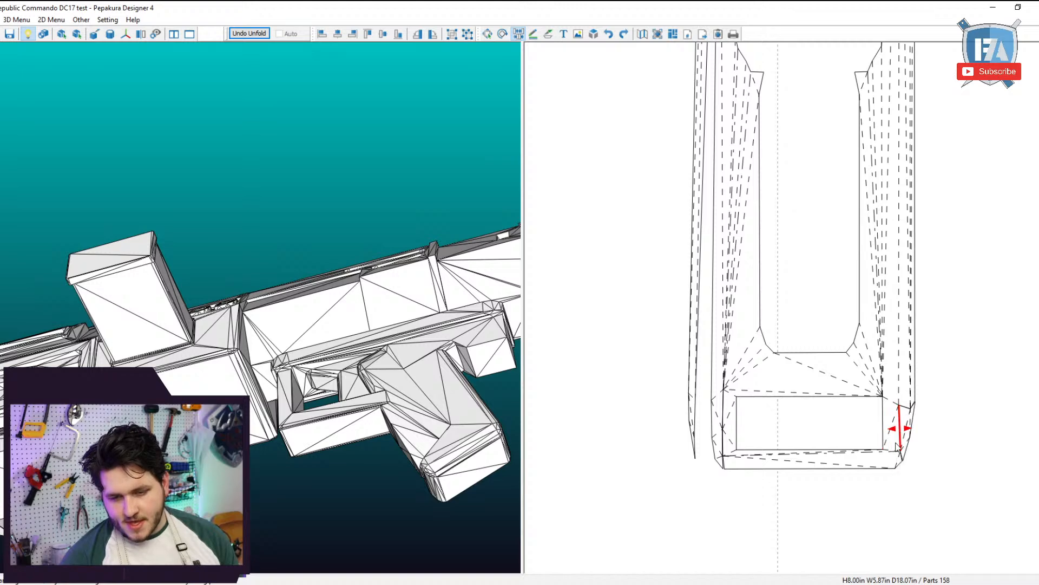
middle_click_drag(825, 467, 839, 440)
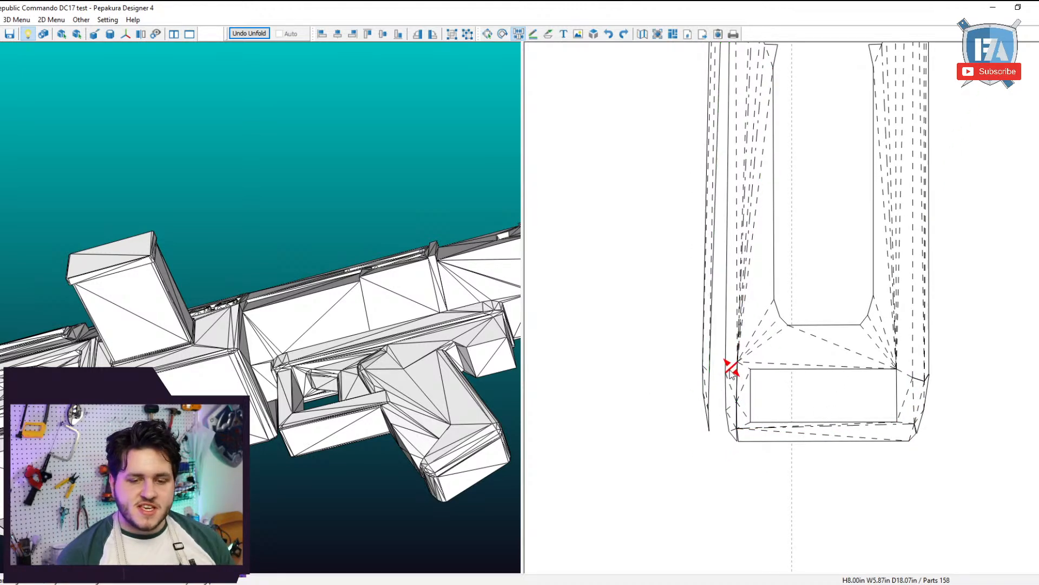
Split the pointed tip off the remaining side strip and rejoin it and the strip to the corner beside the rectangular cutout.
left_click(728, 366)
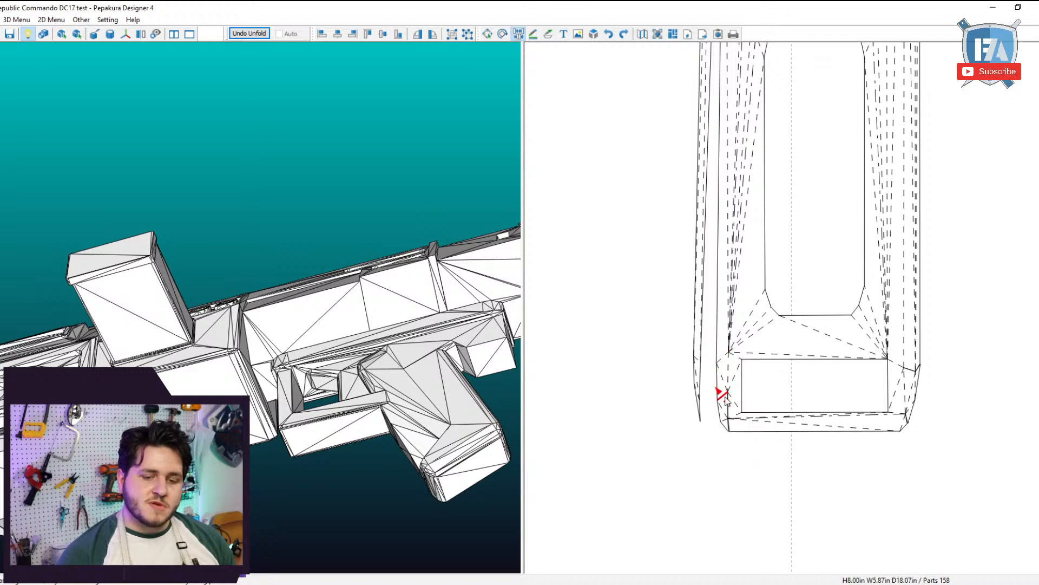
left_click(691, 349)
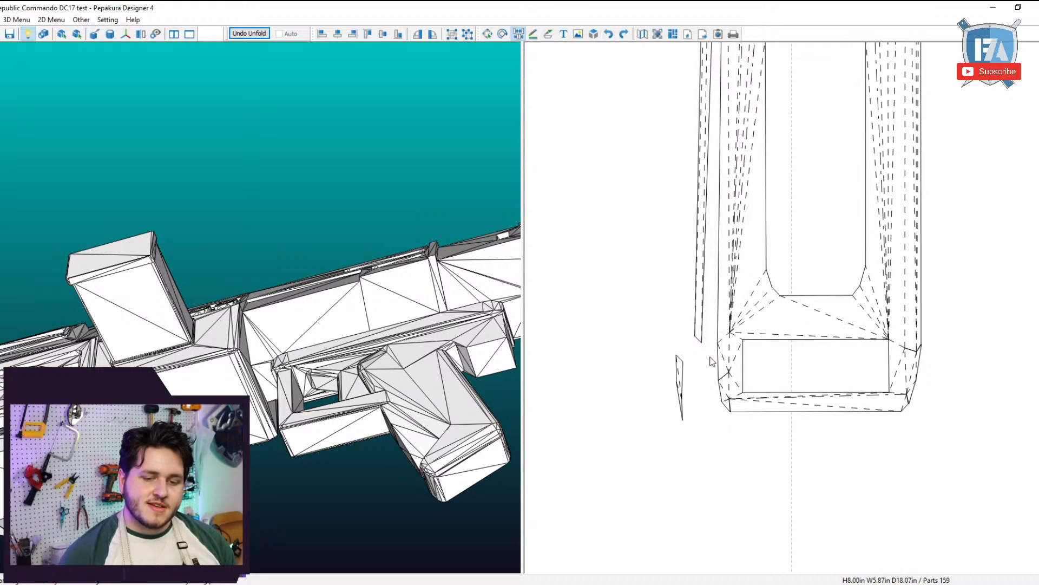
left_click(718, 373)
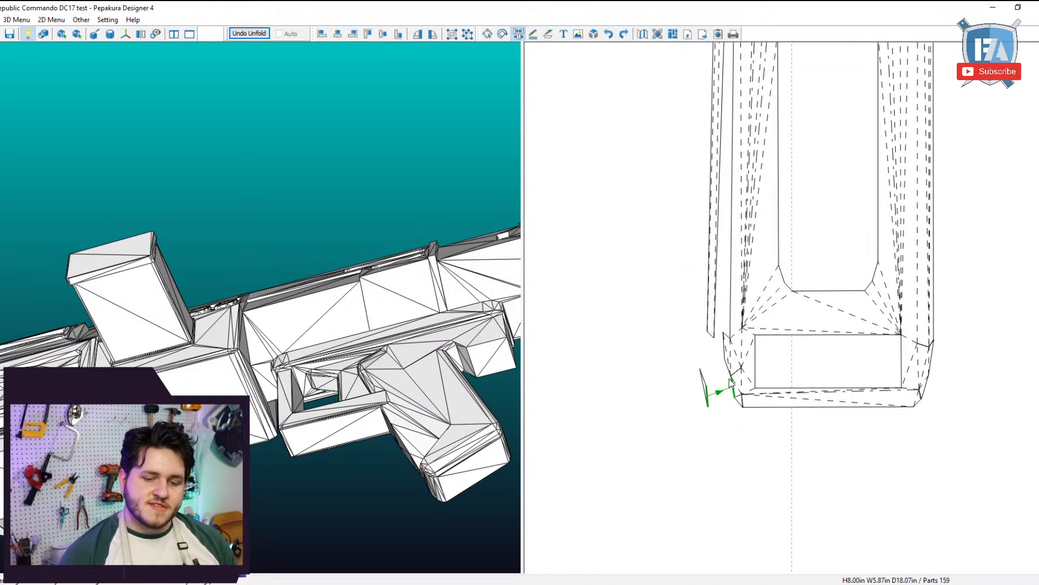
middle_click_drag(738, 264, 732, 370)
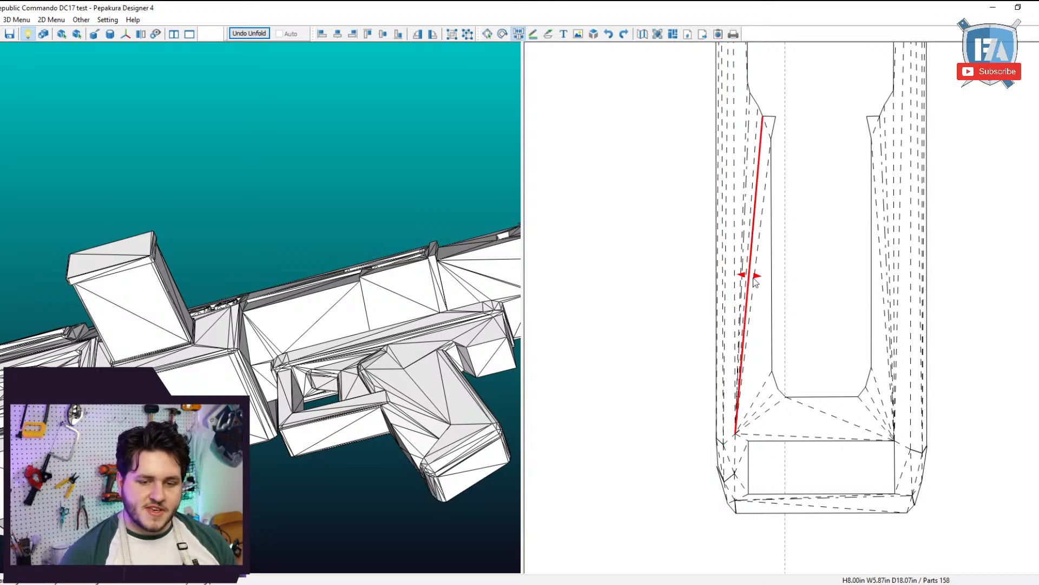
Split the flap at the frame piece's last corner, away from the cutout, and rejoin it along the corner's matching edges.
scroll(740, 379, "down", 3)
scroll(767, 268, "up", 5)
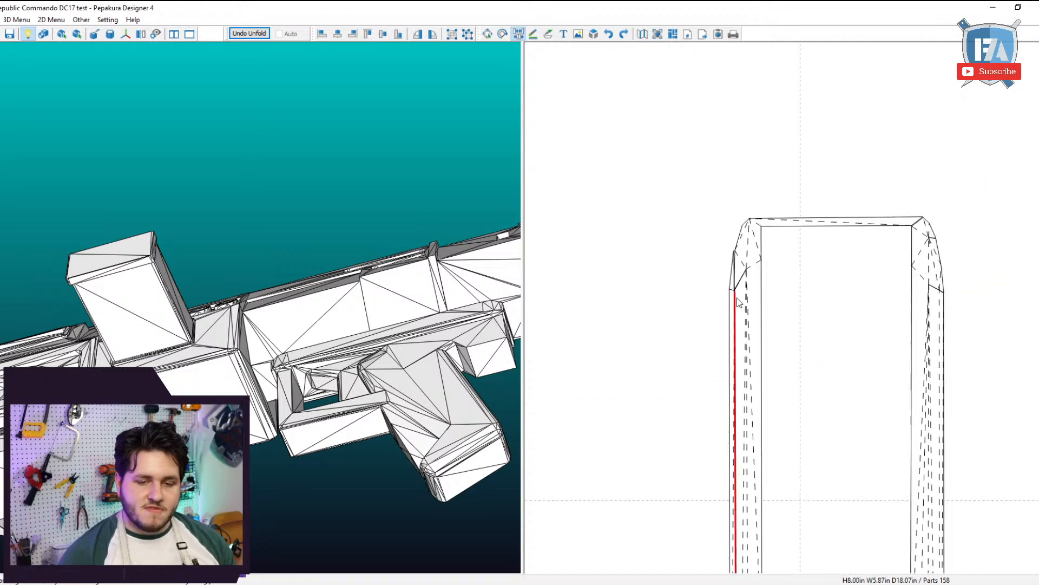
left_click(734, 291)
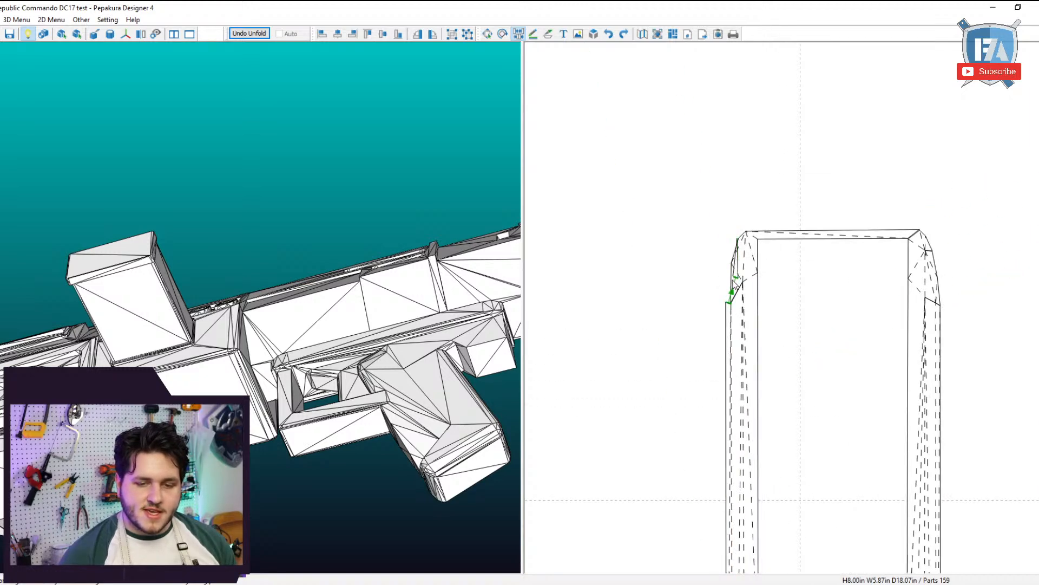
left_click(736, 286)
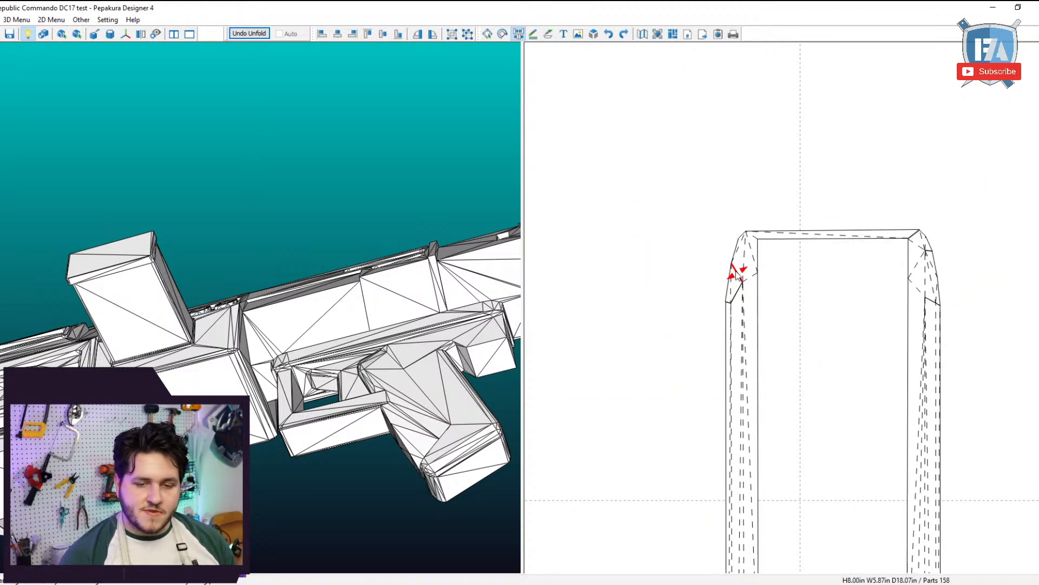
left_click(737, 275)
scroll(781, 295, "down", 3)
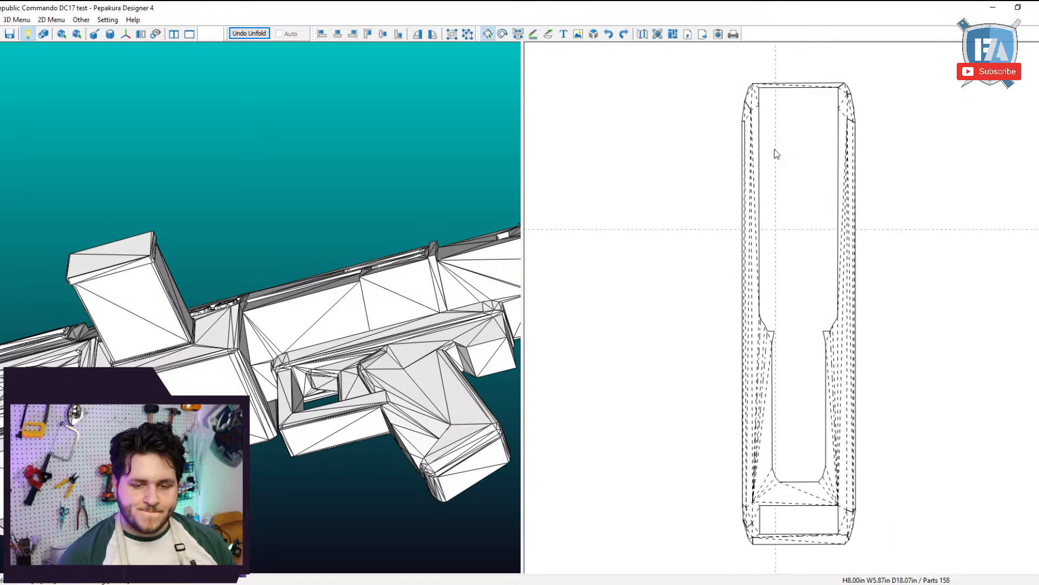
Hide nearly flat edges at 153 degrees and check the simplified outlines on the model and the pattern.
left_click(533, 34)
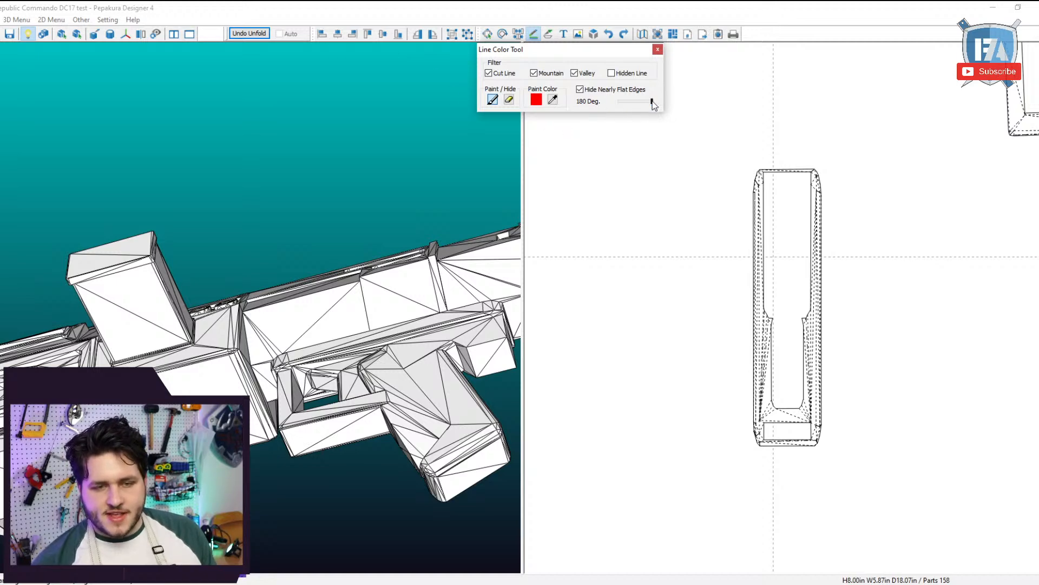
left_click_drag(653, 104, 649, 104)
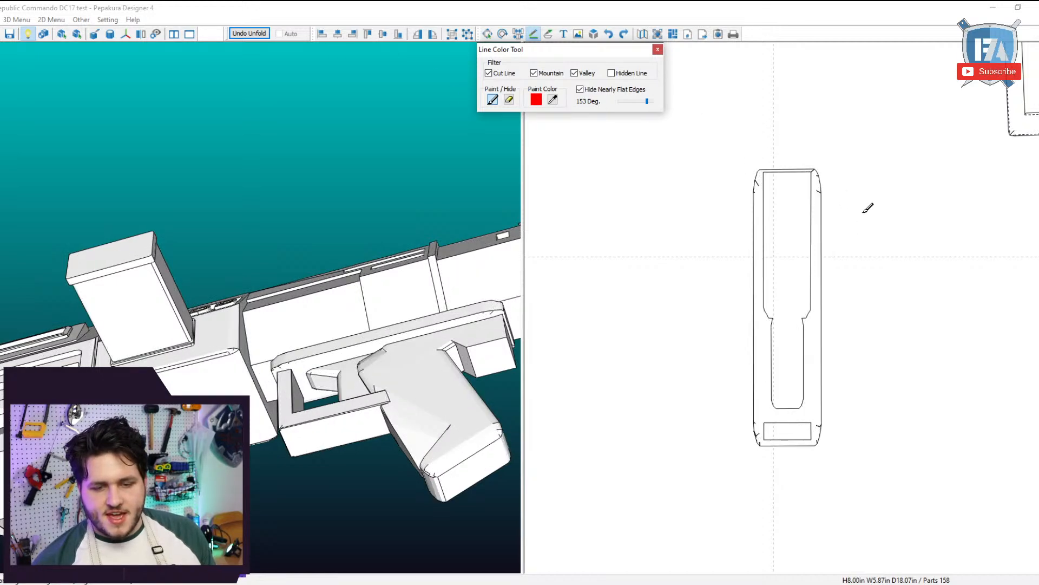
scroll(306, 291, "down", 2)
mouse_move(310, 297)
right_mouse_down()
mouse_move(316, 331)
mouse_move(328, 305)
right_mouse_up()
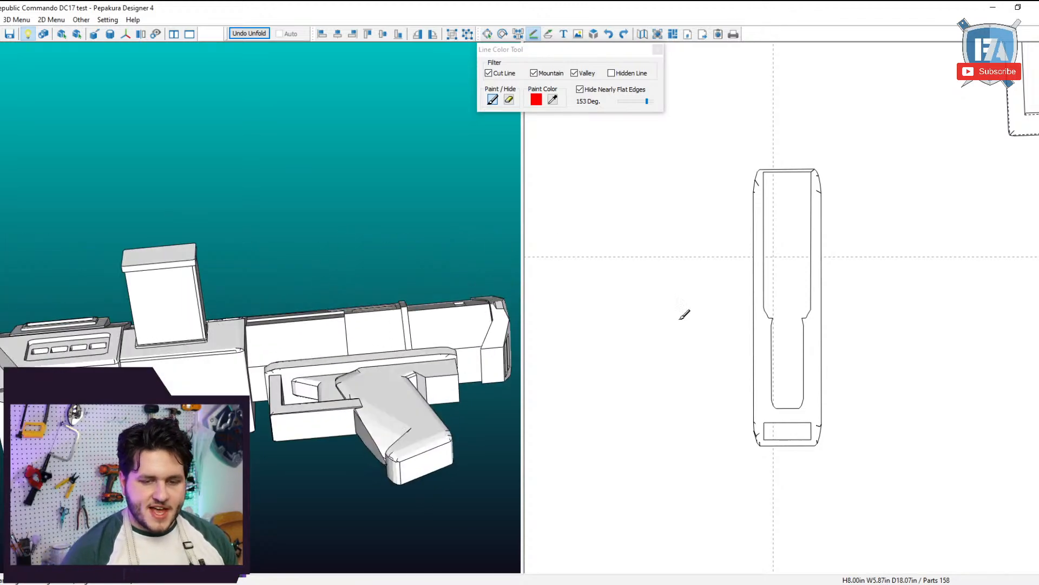
scroll(830, 381, "down", 3)
key("Escape")
Rotate the long frame piece to horizontal and place it directly above the grip and trigger guard pieces.
scroll(828, 404, "down", 3)
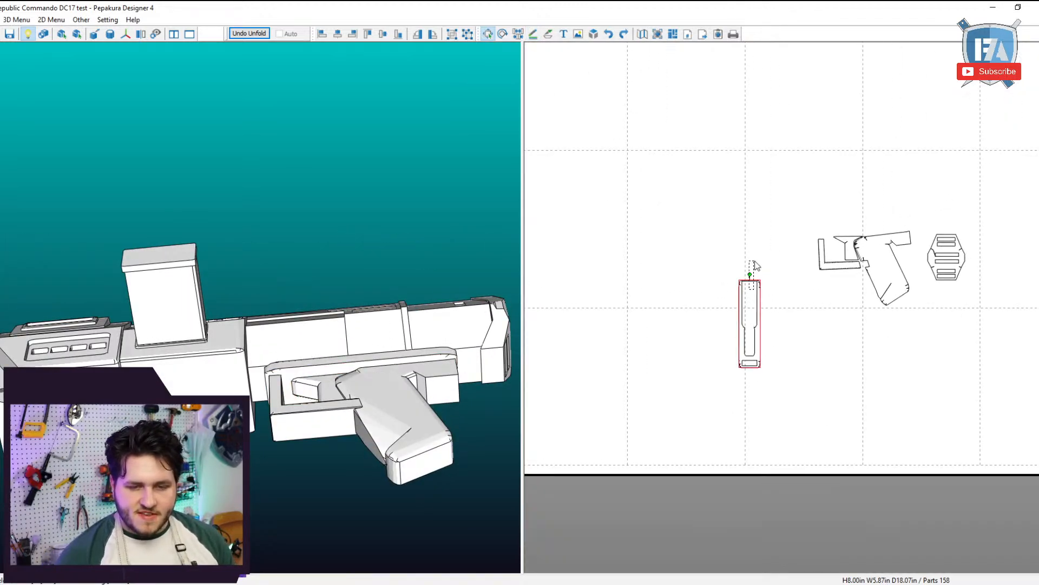
left_click_drag(760, 352, 842, 217)
left_click_drag(826, 142, 922, 214)
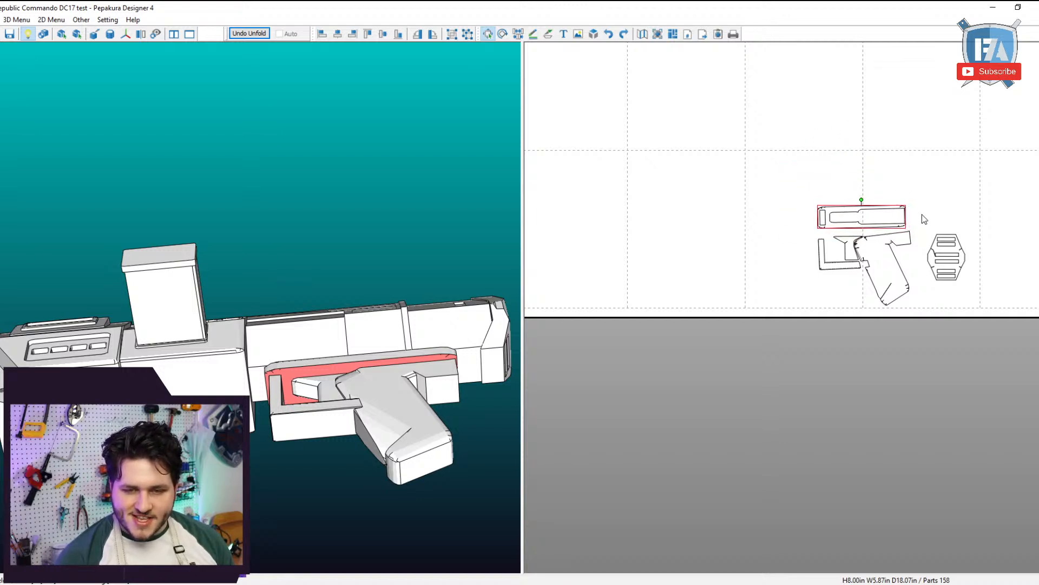
left_click(839, 339)
Set the nearly flat edge threshold to 180 degrees so all fold lines are shown.
scroll(836, 344, "up", 3)
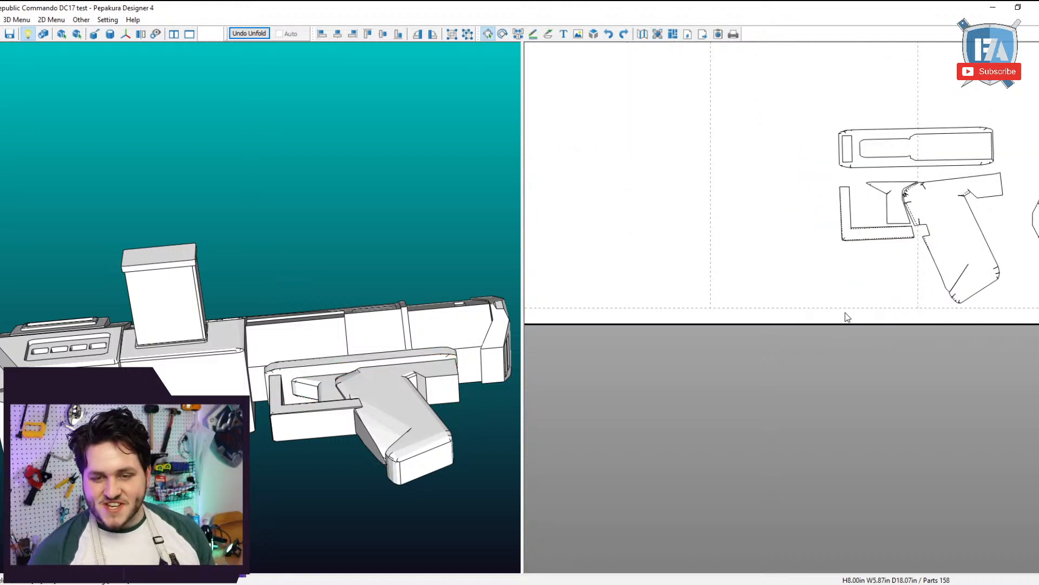
left_click(534, 34)
left_click_drag(648, 104, 667, 110)
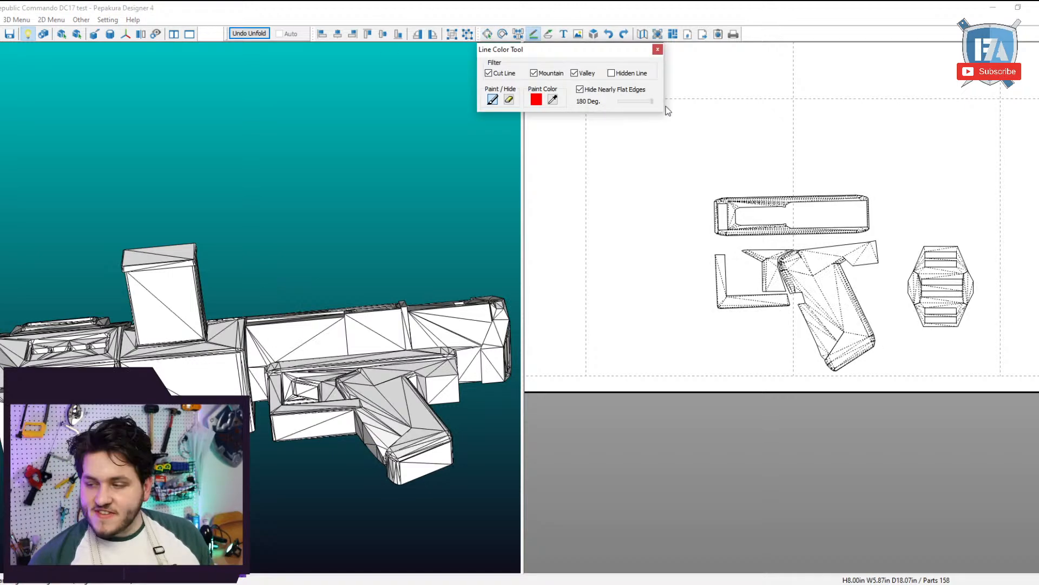
left_click(658, 49)
Select the frame, grip, trigger guard and end cap pieces together and examine where they sit on the model.
left_click_drag(707, 330, 988, 169)
scroll(35, 189, "down", 1)
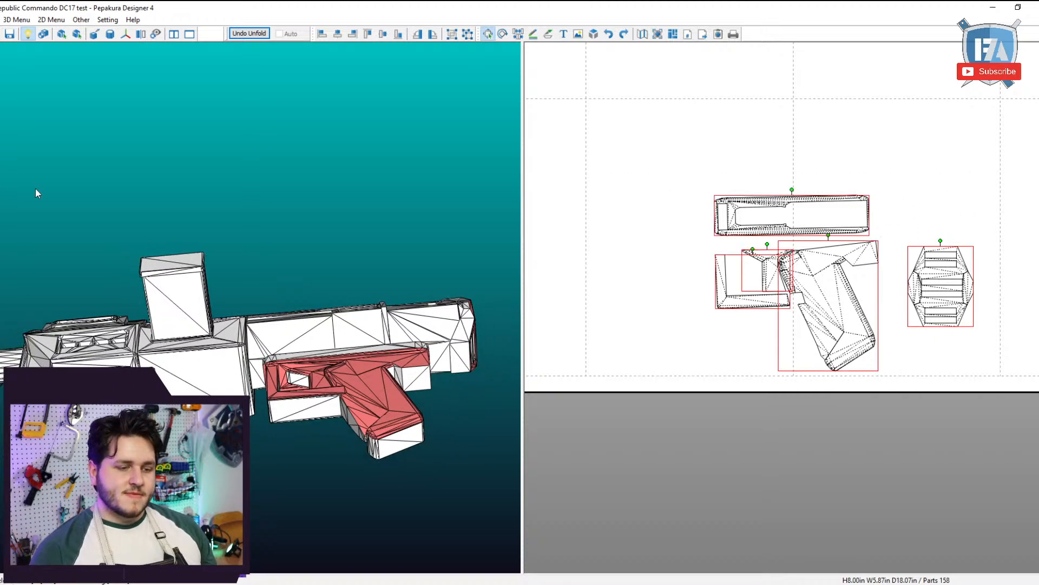
left_click_drag(121, 318, 123, 287)
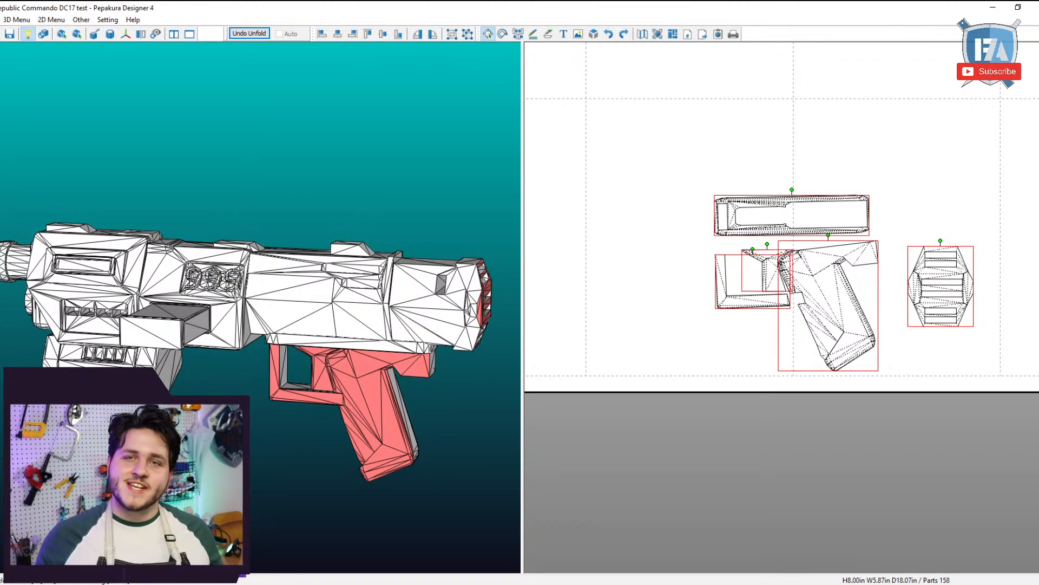
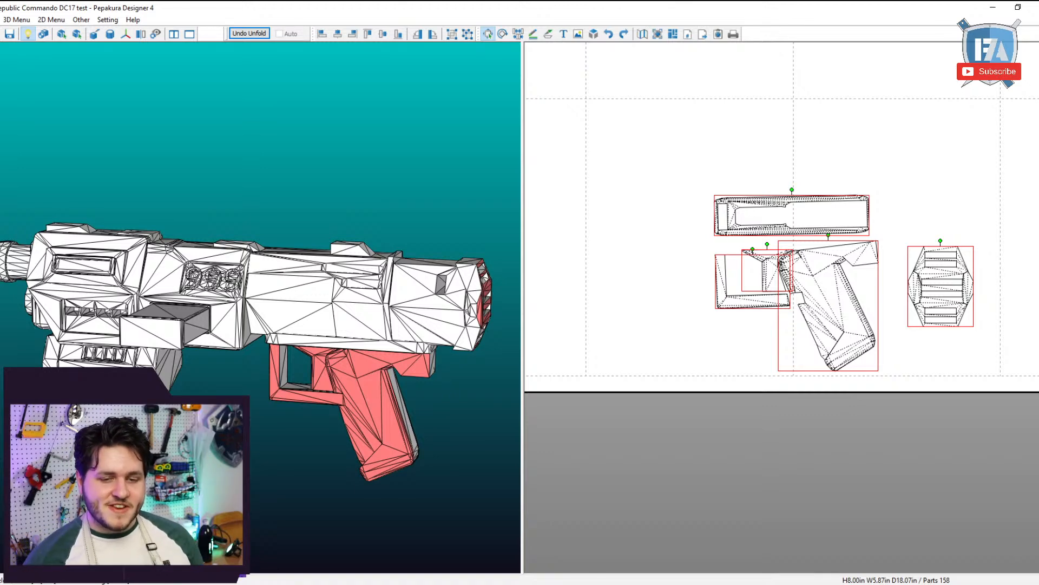
scroll(349, 447, "down", 2)
middle_click_drag(384, 388, 343, 477)
mouse_move(343, 478)
right_mouse_down()
mouse_move(352, 460)
mouse_move(353, 494)
right_mouse_up()
scroll(352, 459, "up", 2)
scroll(352, 494, "up", 3)
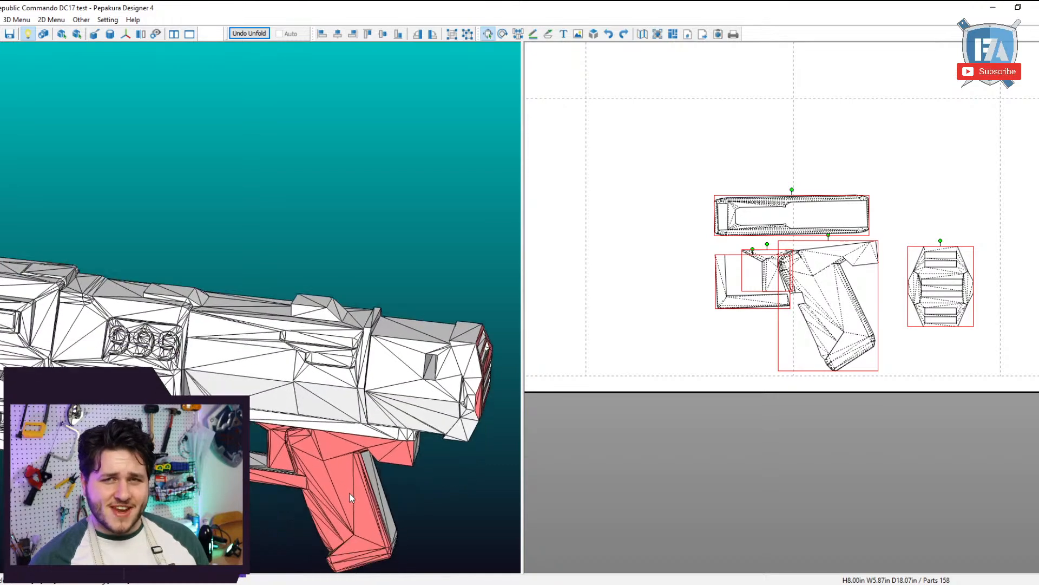
Select the large side panel of the blaster's body above the grip and move its pattern piece beside the grip group.
middle_click_drag(353, 494, 335, 431)
right_click_drag(335, 432, 299, 415)
scroll(162, 302, "up", 3)
left_click(161, 294)
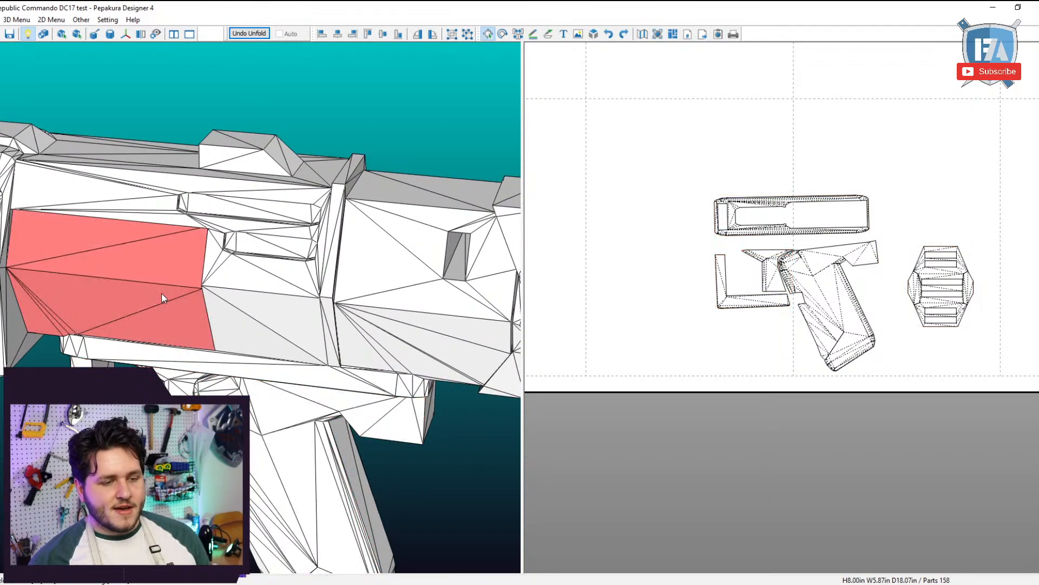
right_click_drag(161, 293, 193, 256)
scroll(566, 308, "down", 4)
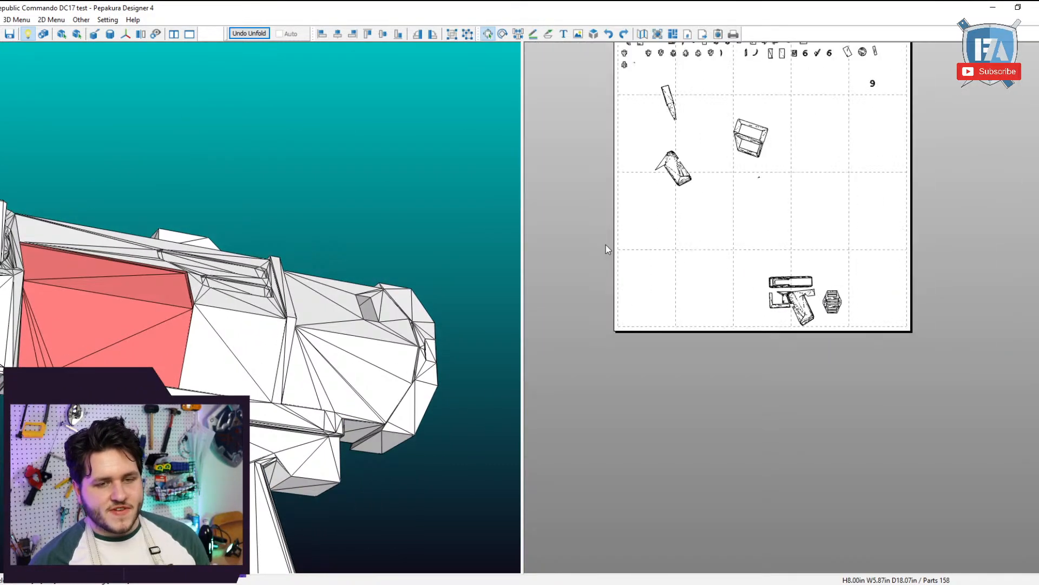
left_click_drag(734, 251, 608, 501)
scroll(608, 491, "up", 4)
middle_click_drag(609, 491, 688, 434)
scroll(687, 410, "up", 4)
Split the thin angled strip hanging off the body side panel piece and rejoin its parts along the panel's lower edge.
key("ctrl+b")
middle_click_drag(702, 266, 675, 373)
scroll(675, 372, "up", 4)
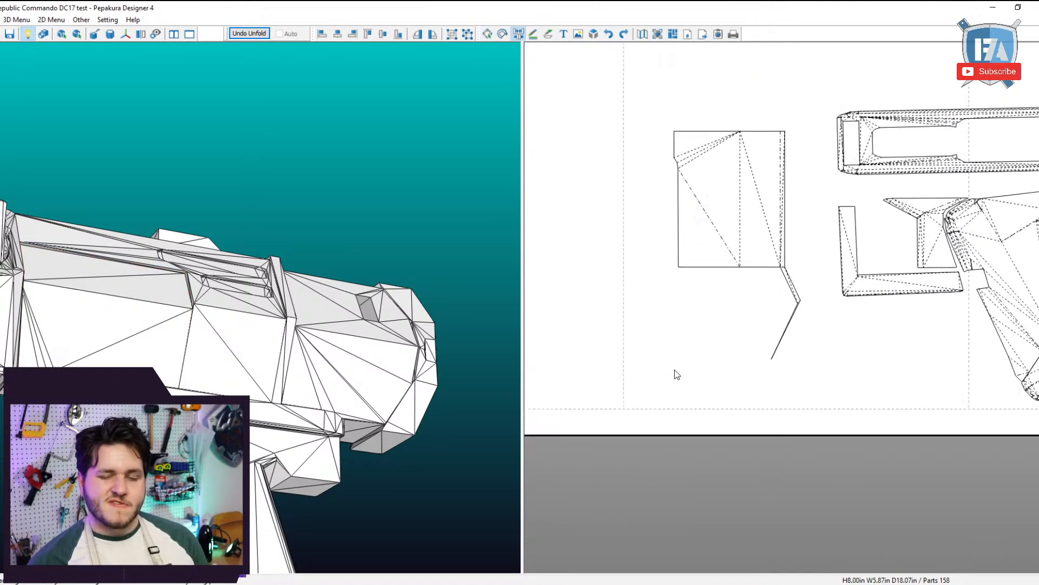
left_click(677, 228)
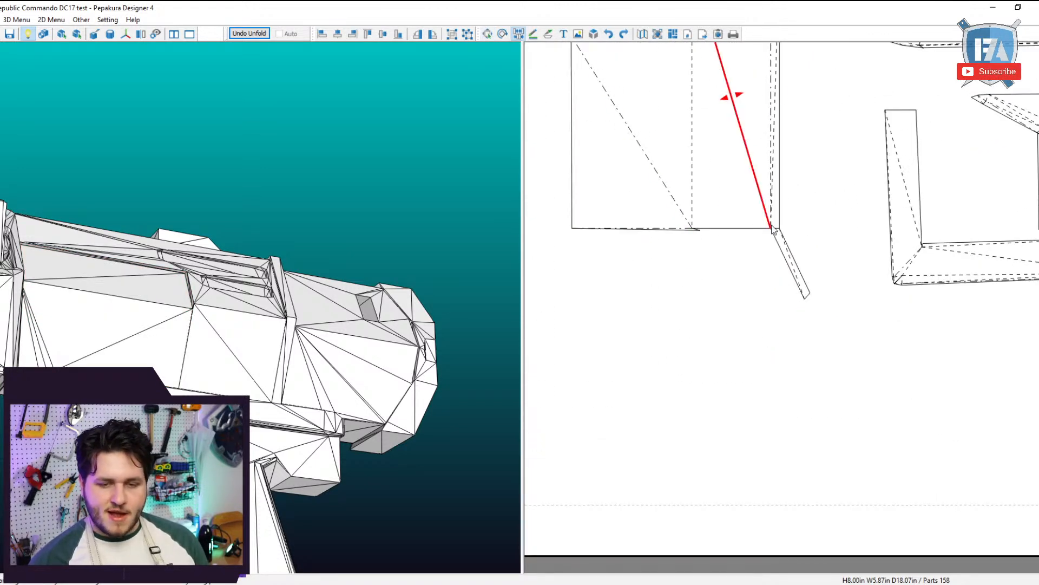
left_click(775, 228)
left_click(741, 211)
left_click(741, 212)
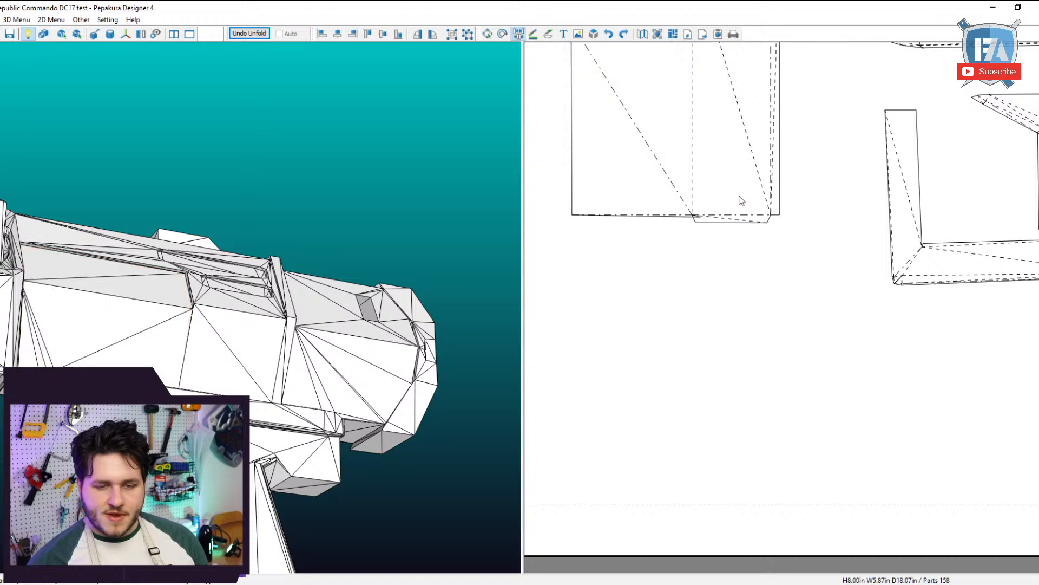
Rotate the body side panel piece about a quarter turn so that it lies lengthwise near the frame piece.
scroll(716, 243, "down", 3)
key("Escape")
left_click_drag(724, 289, 731, 346)
right_click_drag(380, 315, 321, 339)
scroll(882, 325, "down", 4)
scroll(791, 310, "down", 2)
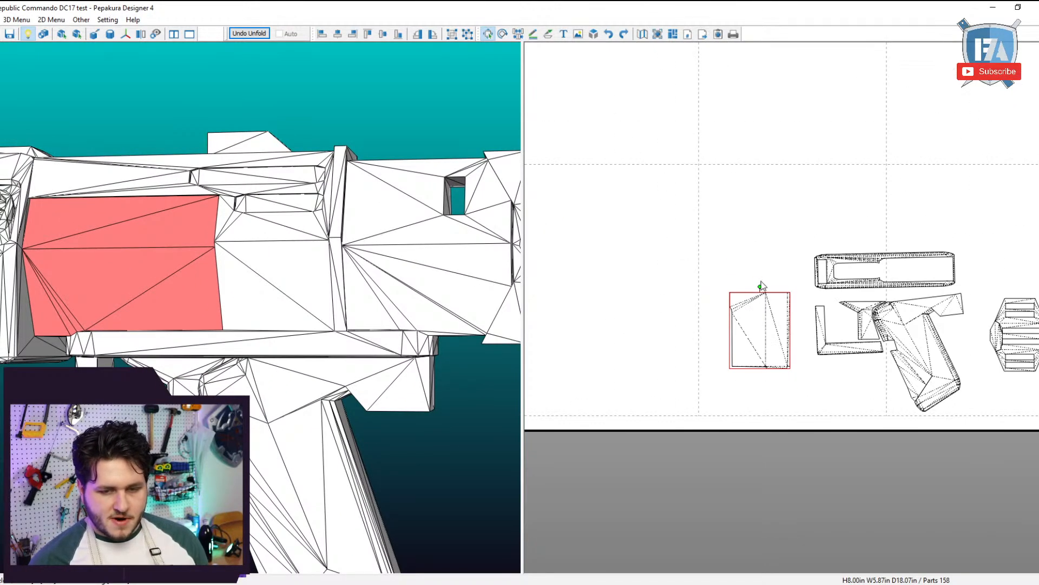
left_click_drag(762, 286, 760, 247)
Select the slotted upper body shell on the model and move its pattern piece just above the side panel piece.
mouse_move(374, 242)
right_mouse_down()
mouse_move(411, 241)
mouse_move(369, 243)
right_mouse_up()
left_click(290, 254)
scroll(551, 223, "down", 4)
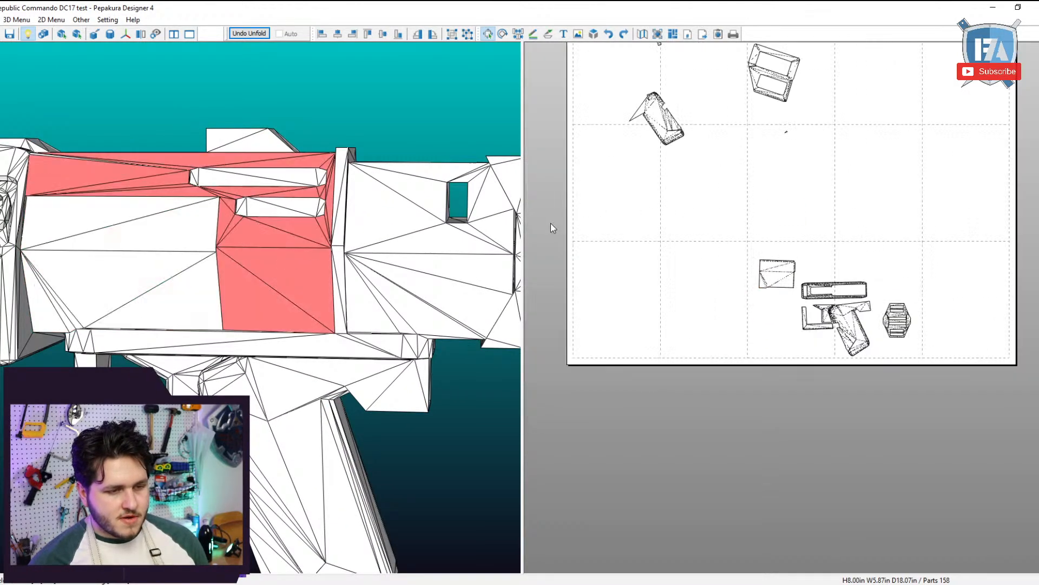
scroll(551, 223, "down", 4)
left_click_drag(659, 180, 746, 467, "shift")
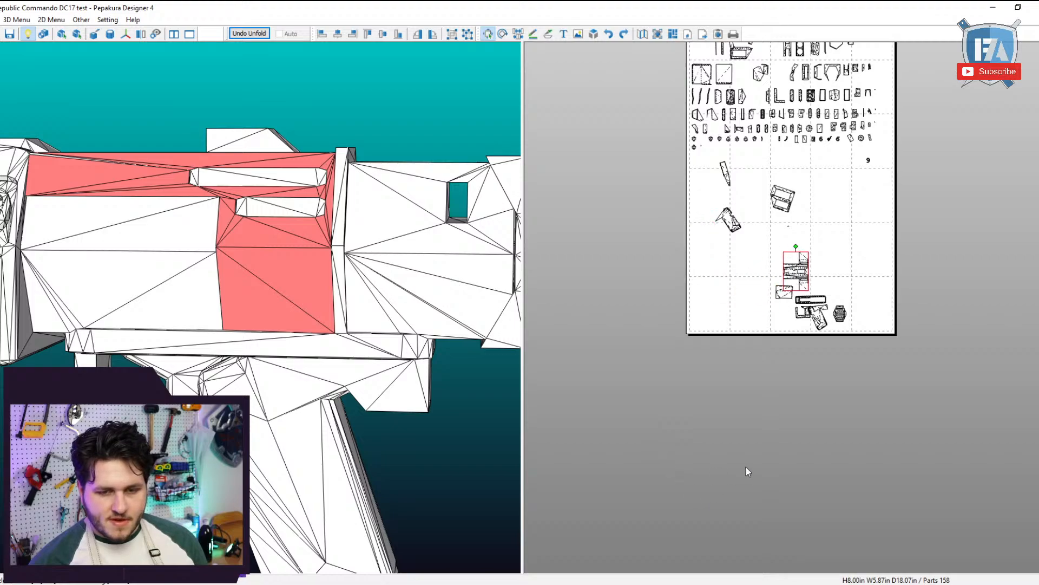
Join the thin sliver parts to the slotted shell piece along both of its tapered inner edges.
scroll(746, 467, "up", 3)
scroll(347, 303, "down", 1)
right_click_drag(347, 303, 319, 321)
right_click_drag(369, 267, 514, 272)
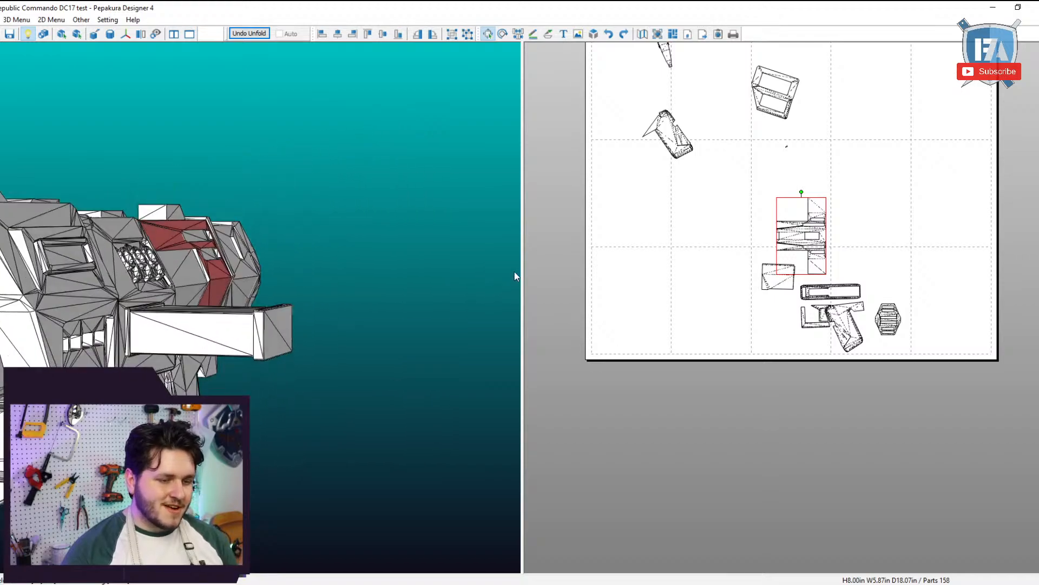
scroll(514, 276, "up", 8)
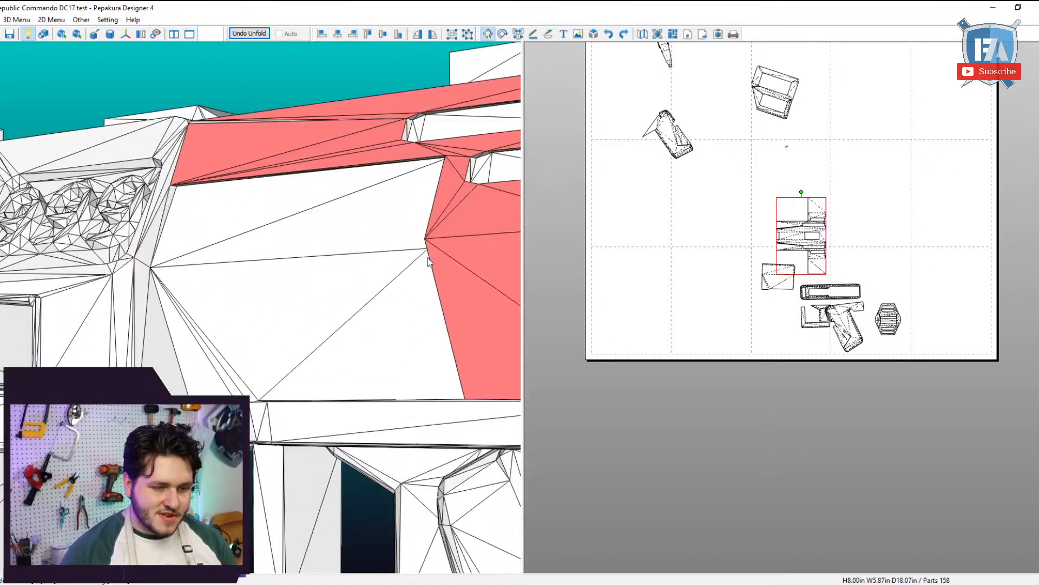
scroll(729, 274, "up", 3)
middle_click_drag(763, 245, 732, 328)
scroll(731, 324, "up", 3)
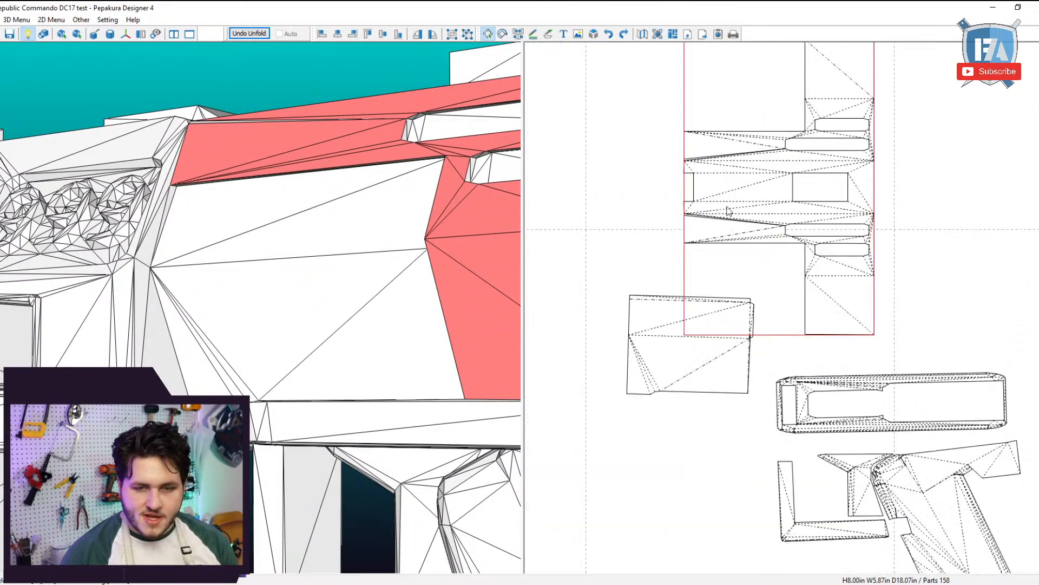
key("ctrl+n")
middle_click_drag(726, 205, 742, 284)
scroll(742, 284, "up", 3)
left_click(686, 291)
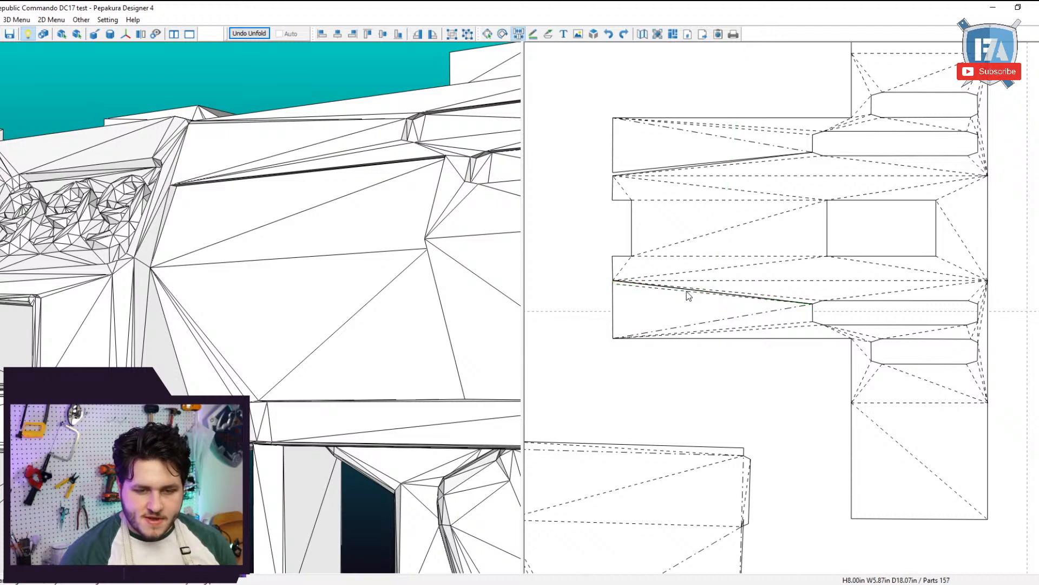
left_click(720, 162)
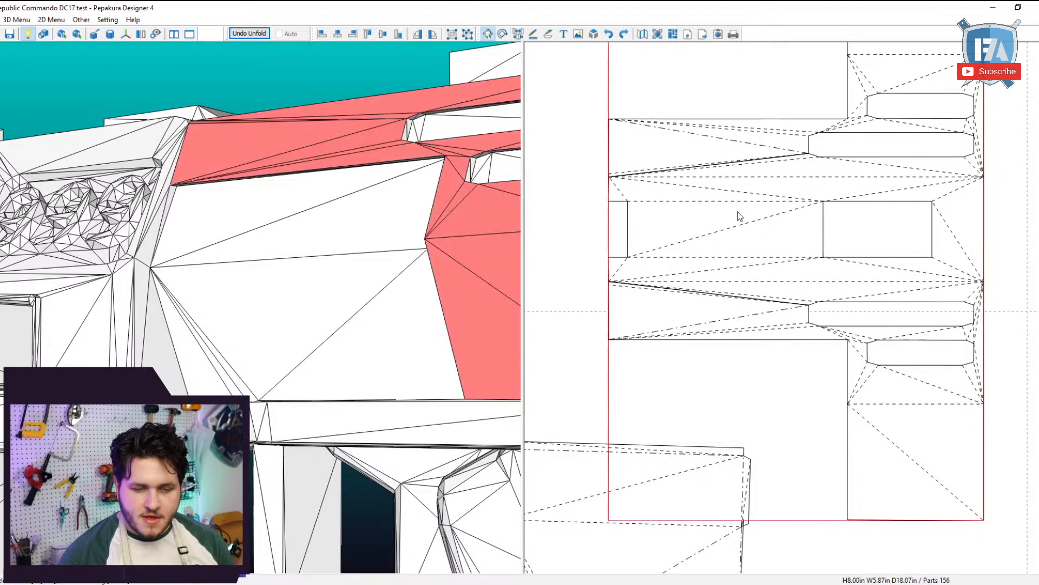
scroll(703, 161, "down", 5)
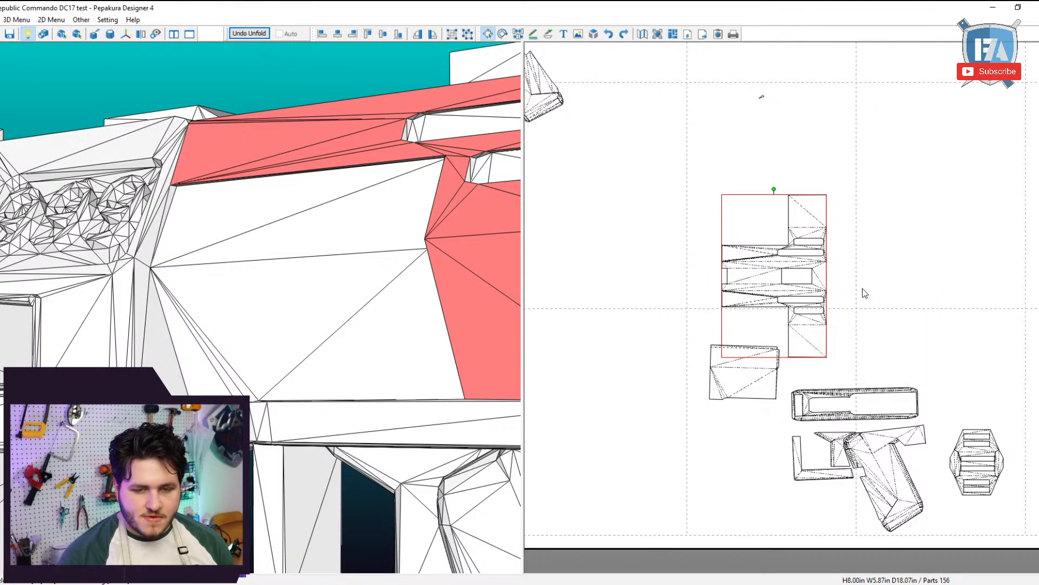
Select the pieces clustered around the grip and examine that area of the blaster model.
scroll(865, 293, "up", 1)
scroll(872, 308, "down", 3)
left_click_drag(667, 484, 1013, 324)
left_click(901, 146)
scroll(357, 94, "down", 3)
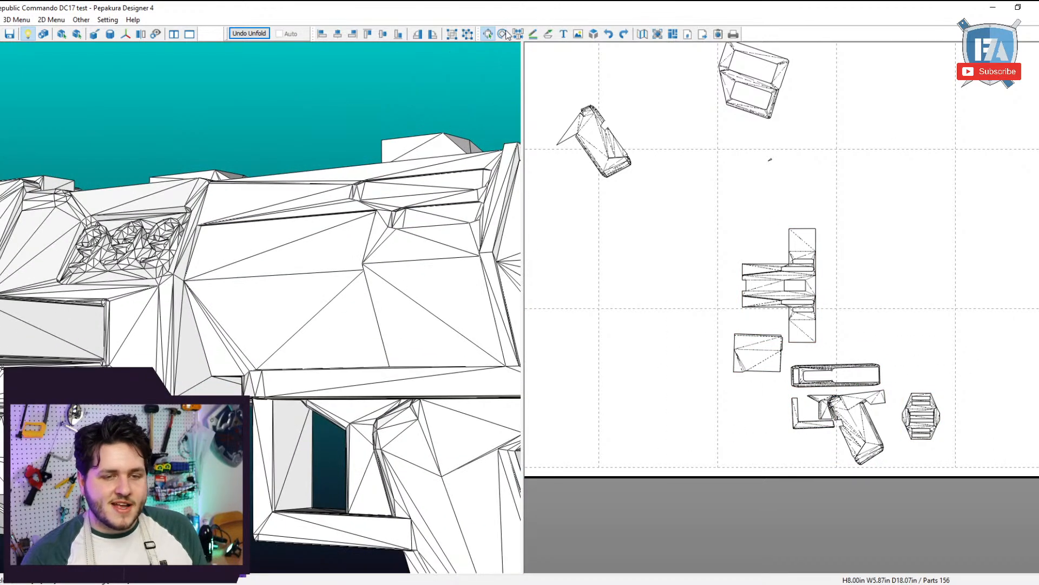
Set the nearly flat edge threshold to 144 degrees and examine the blaster with its minor fold lines hidden.
left_click(534, 34)
left_click_drag(652, 101, 638, 102)
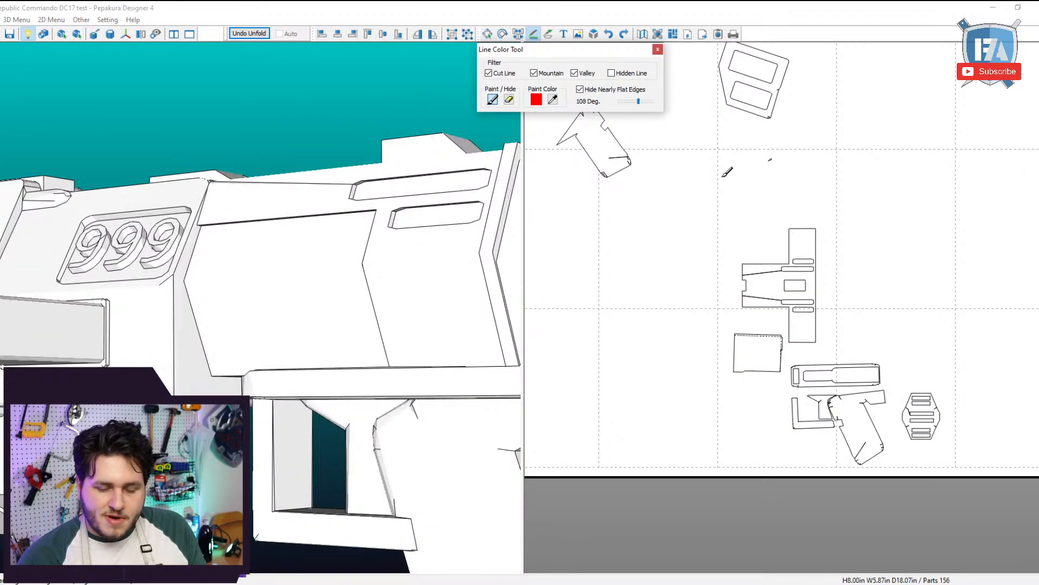
left_click(647, 102)
right_click_drag(401, 219, 362, 259)
scroll(413, 238, "down", 5)
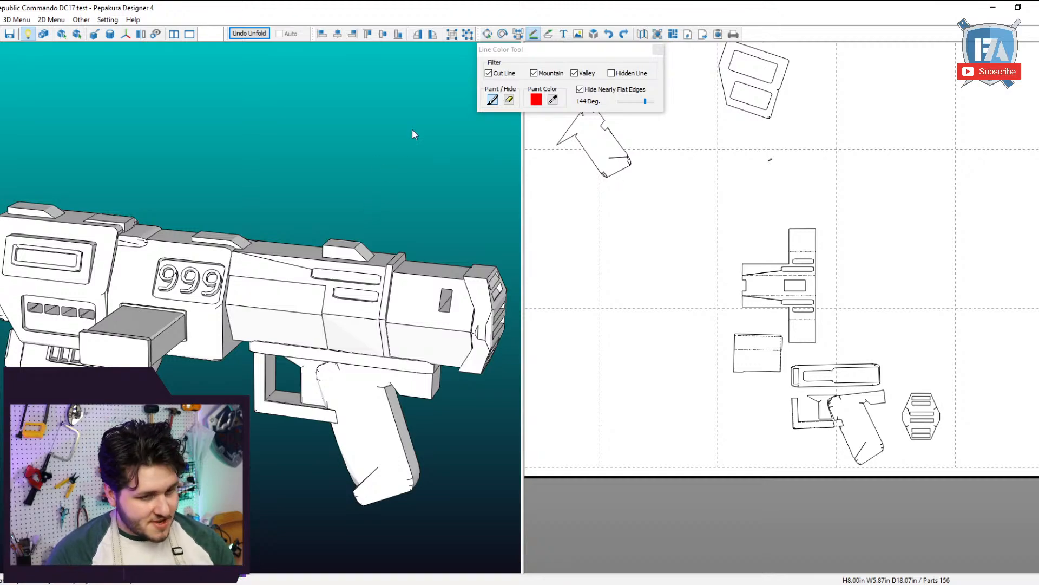
right_click_drag(420, 132, 342, 305)
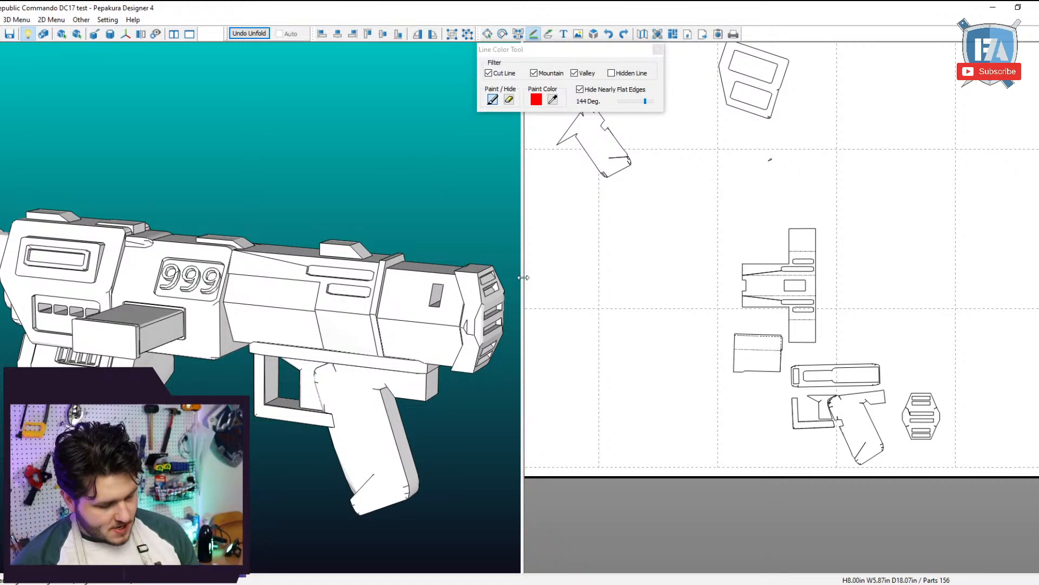
Undo the last shift of the slotted shell piece and set the nearly flat edge threshold back to 180 degrees.
key("ctrl+z")
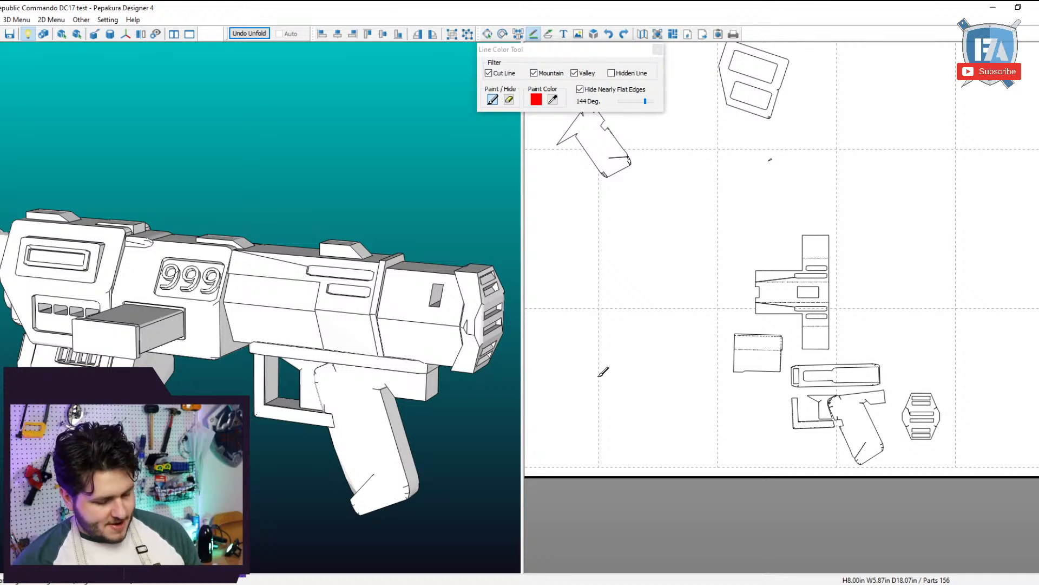
left_click_drag(649, 104, 667, 106)
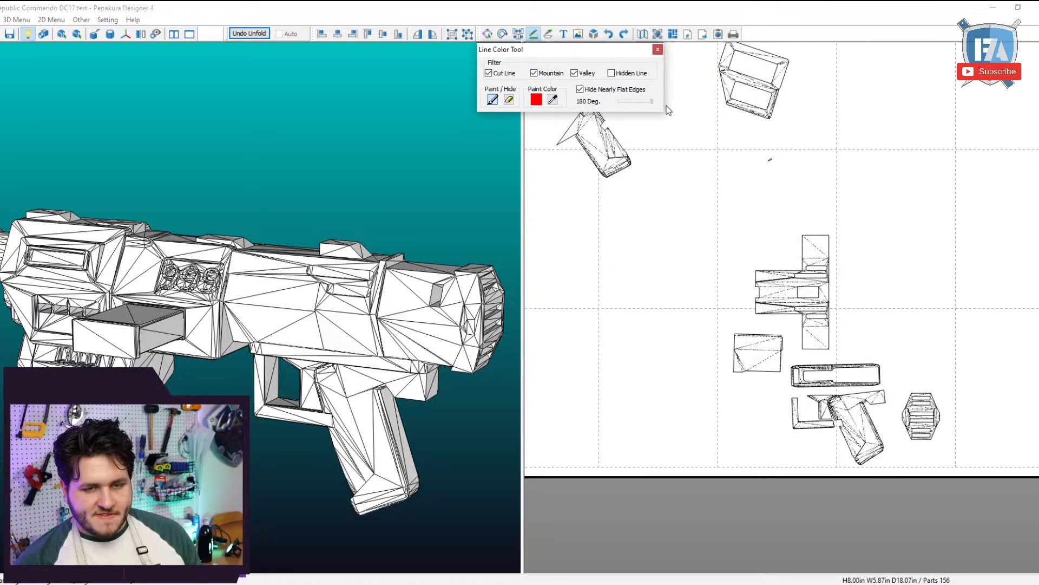
left_click(658, 50)
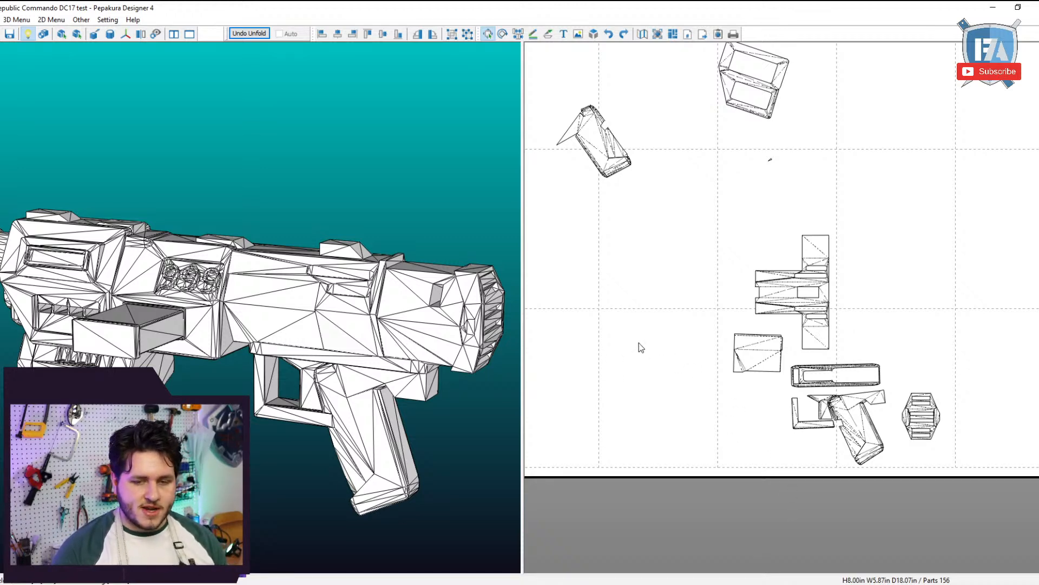
Select all sorted pieces, including the slotted shell, and examine which front parts of the model they leave uncovered.
left_click_drag(696, 453, 1005, 205)
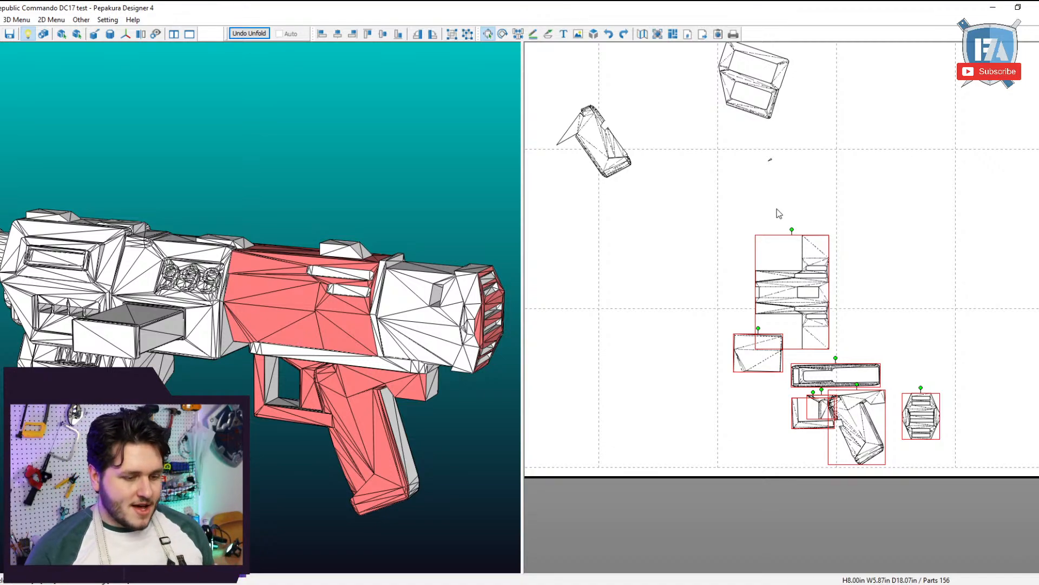
right_click_drag(213, 346, 216, 371)
scroll(255, 333, "up", 2)
middle_click_drag(430, 425, 270, 385)
right_click_drag(270, 385, 270, 316)
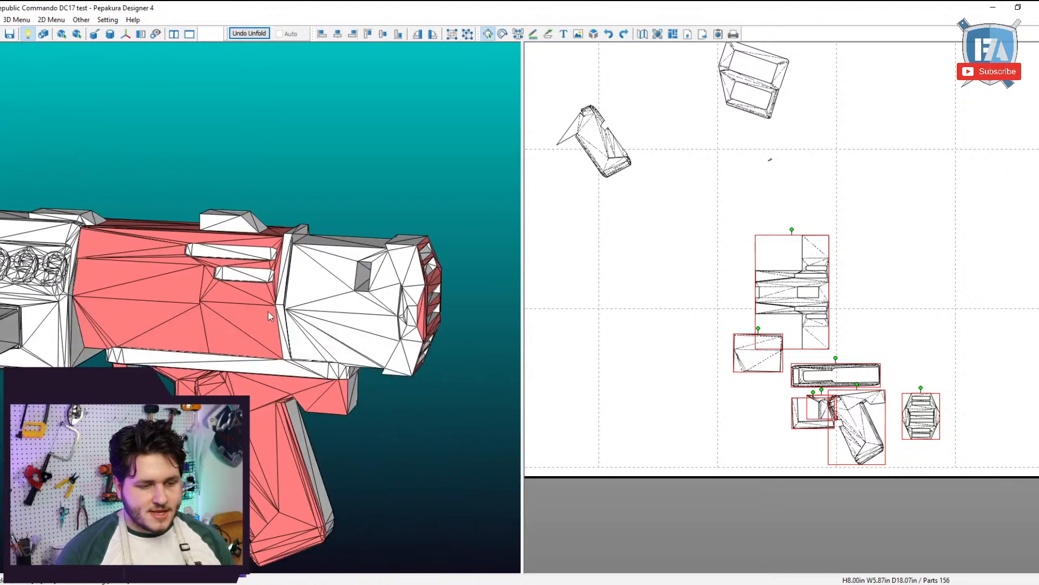
Select the front barrel section on the model and move its pattern piece onto the page beside the side panel piece.
left_click(281, 312)
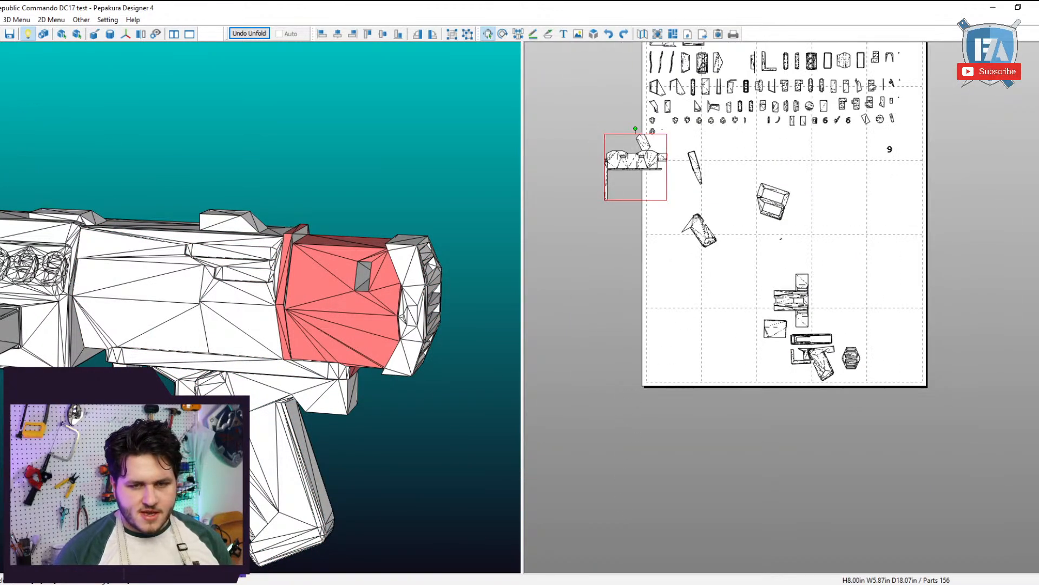
left_click_drag(626, 281, 683, 463)
right_click_drag(323, 361, 180, 333)
scroll(681, 347, "up", 3)
middle_click_drag(677, 379, 757, 328)
scroll(720, 319, "up", 3)
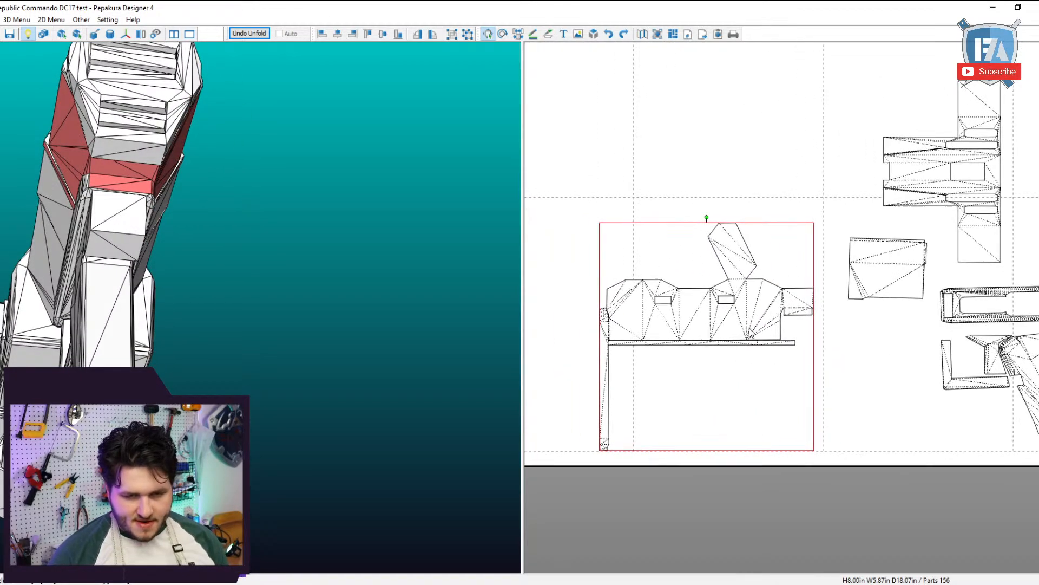
Split the narrow rectangular strip off the small tab at the end of the barrel section piece.
scroll(757, 326, "up", 3)
key("ctrl+n")
key("Escape")
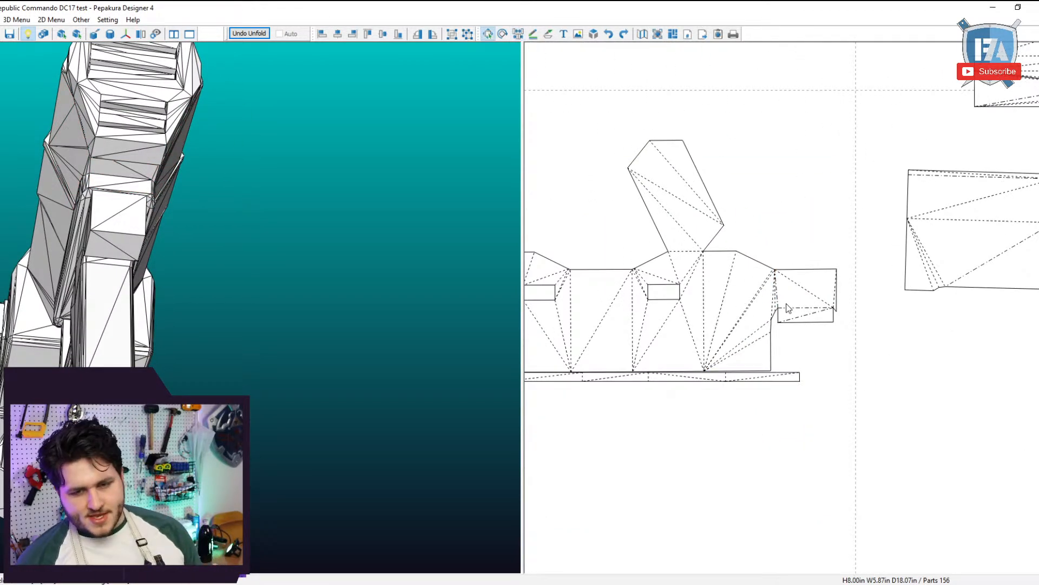
left_click_drag(788, 308, 790, 306)
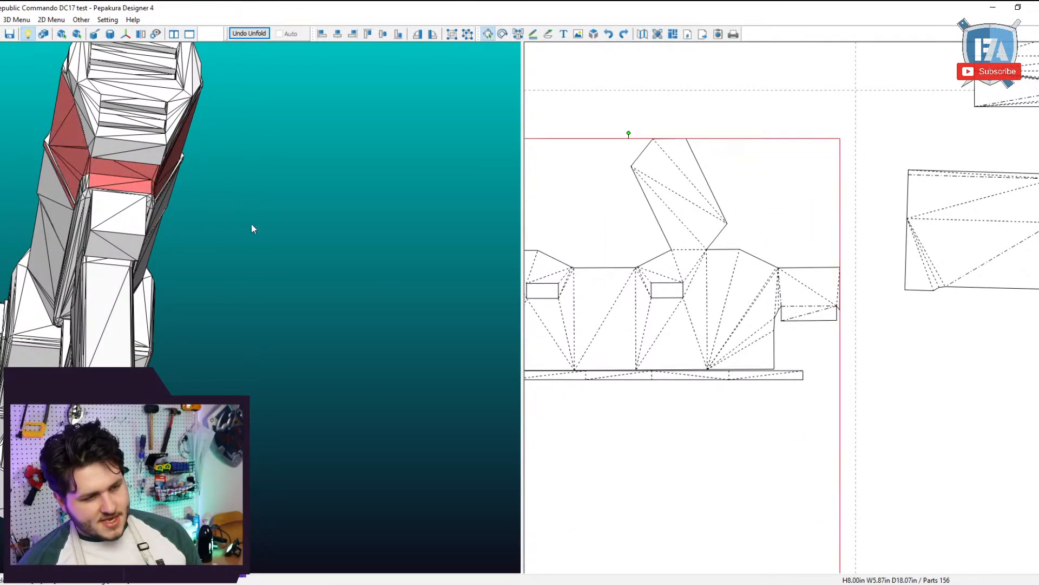
left_click(814, 303)
scroll(822, 337, "down", 4)
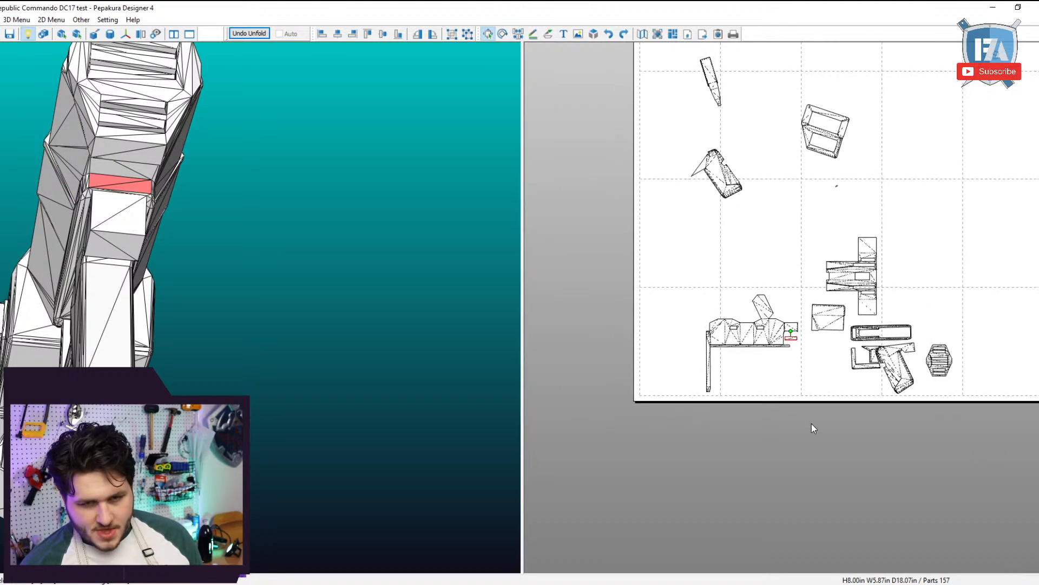
Split the long collar strip from the barrel section's lower edge and move it clear of the piece.
scroll(774, 373, "up", 2)
scroll(774, 373, "up", 5)
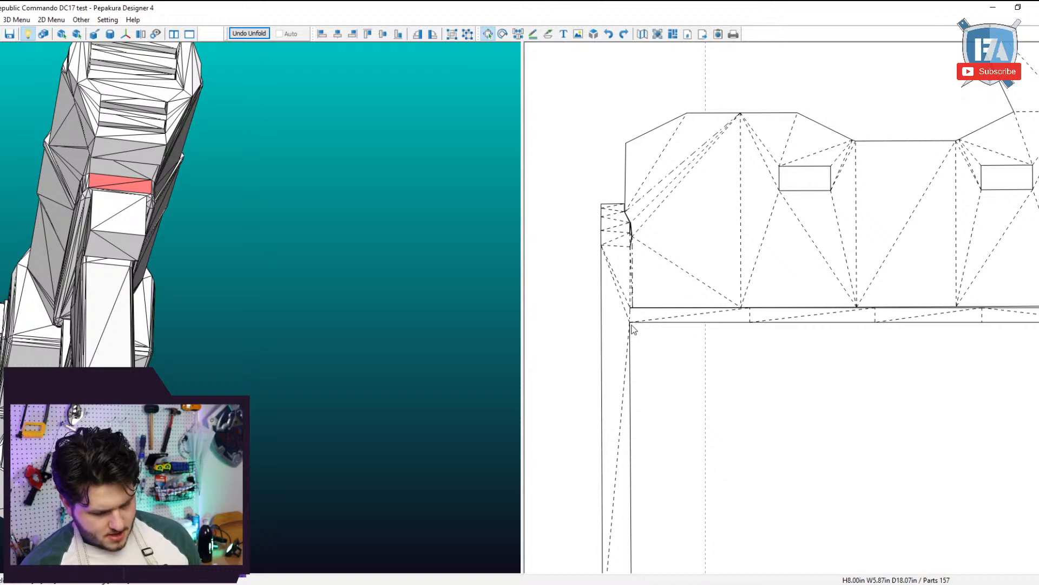
key("ctrl+d")
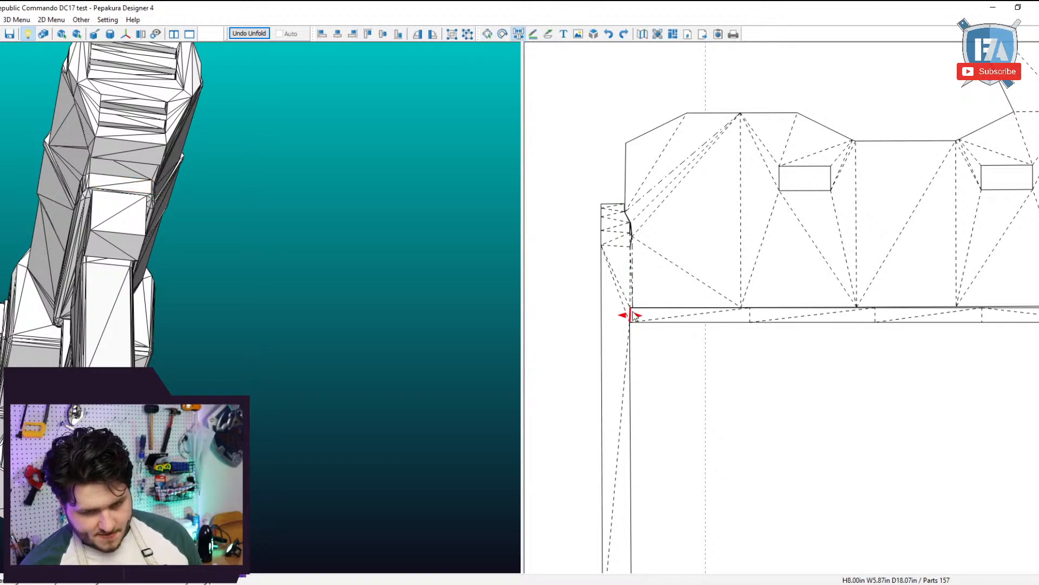
left_click(634, 315)
key("ctrl+w")
left_click_drag(680, 318, 683, 429)
right_click_drag(281, 212, 431, 202)
scroll(802, 356, "down", 4)
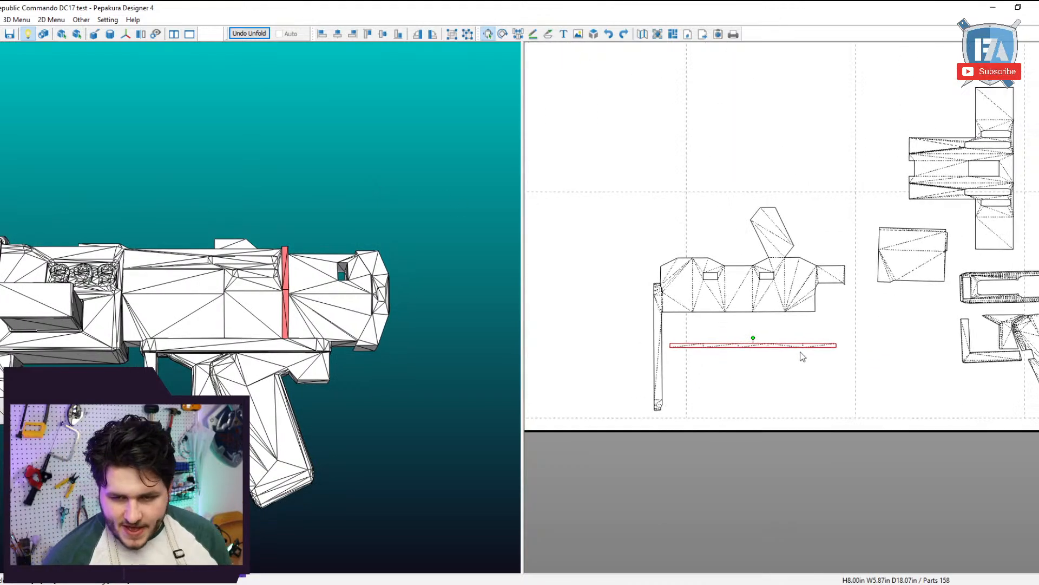
middle_click_drag(800, 352, 708, 410)
left_click_drag(694, 405, 1014, 222)
Split the long narrow vertical part off the end of the barrel section piece.
scroll(715, 398, "up", 3)
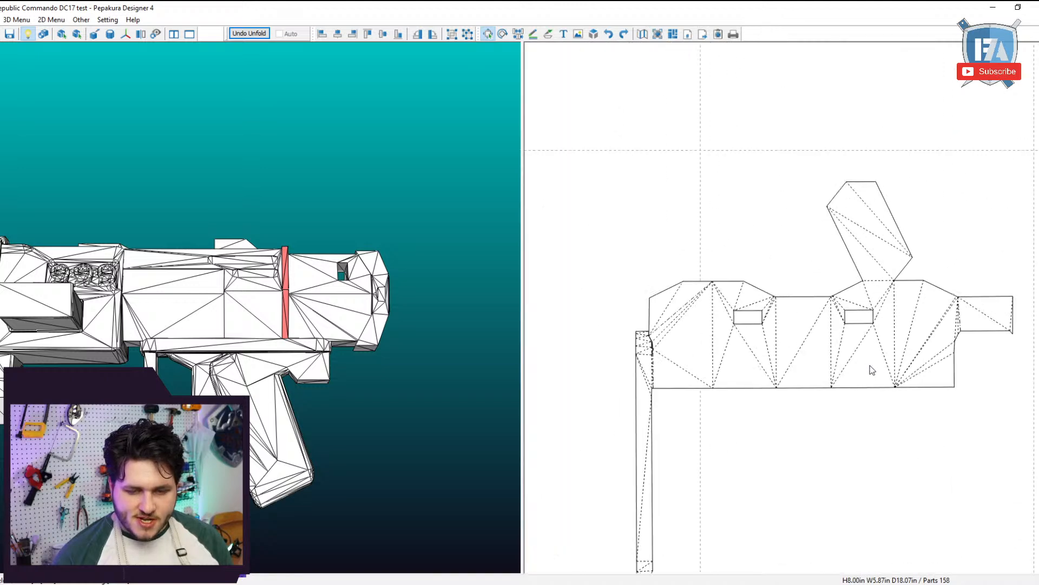
left_click(718, 390)
key("ctrl+n")
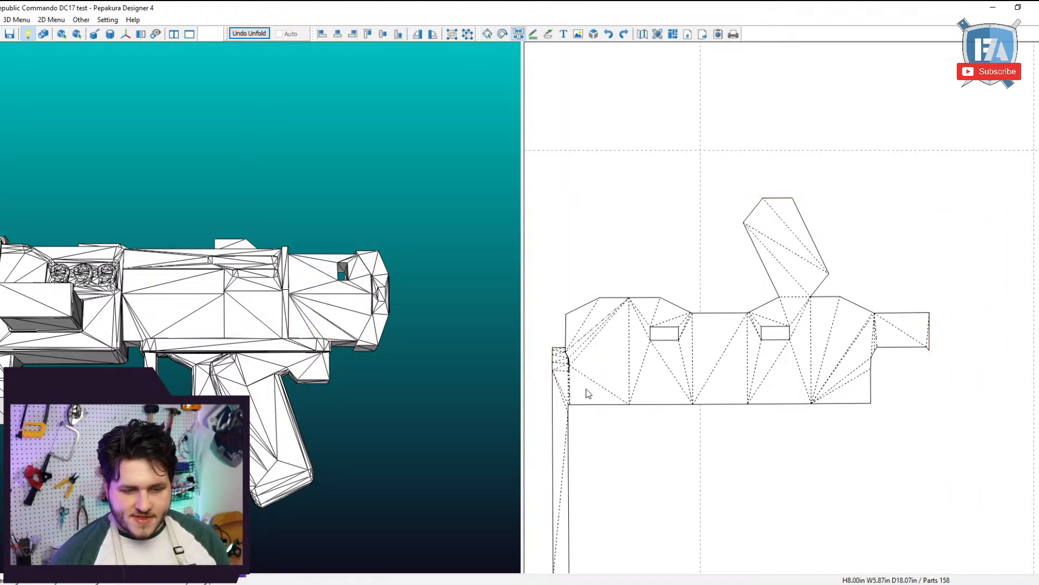
left_click(573, 393)
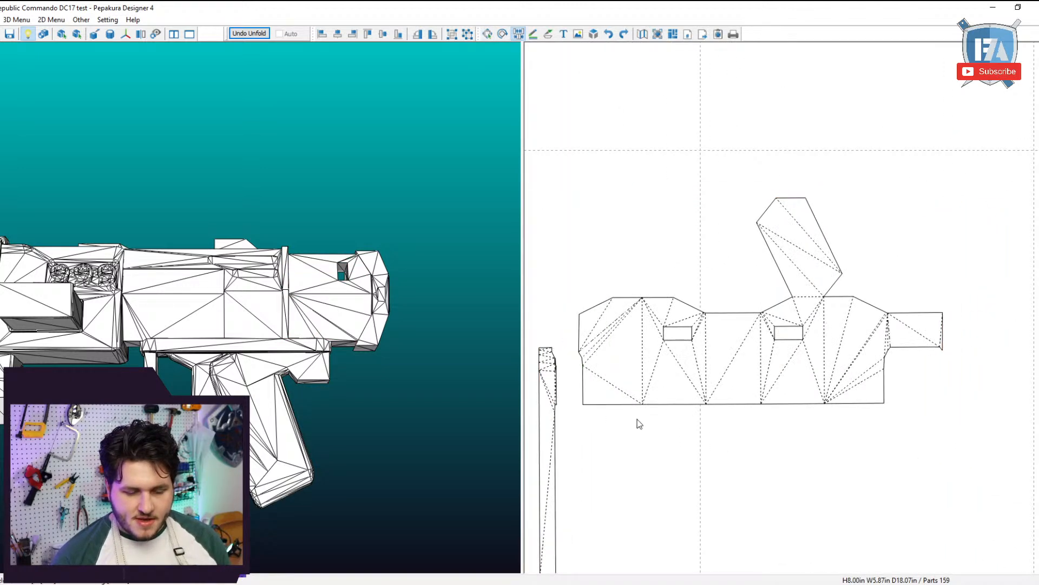
key("Escape")
Split the slanted six-sided flap off the upper edge of the barrel section piece and select it.
scroll(669, 368, "up", 3)
left_click(842, 351)
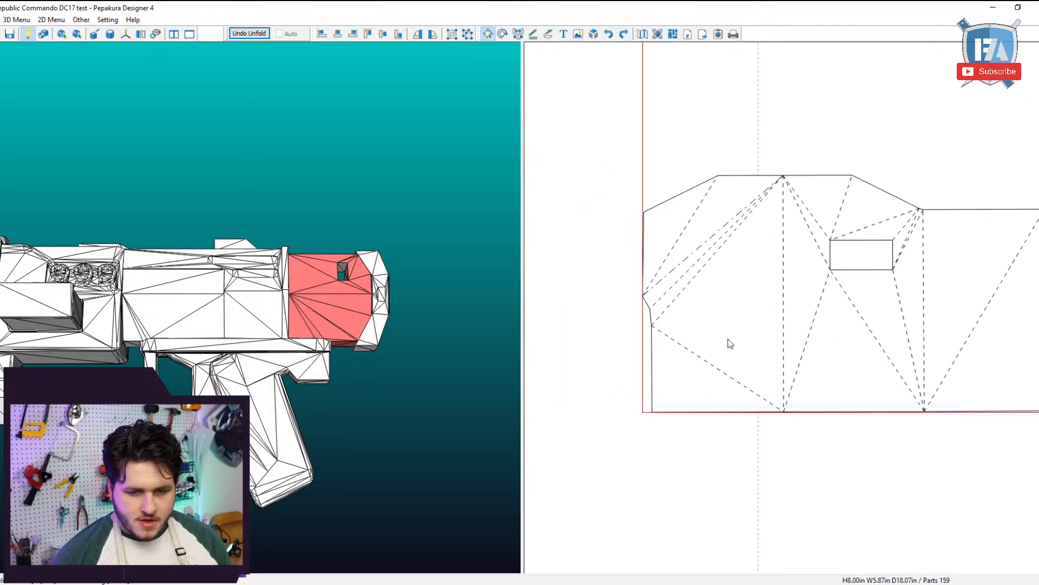
scroll(680, 329, "down", 3)
scroll(677, 320, "up", 2)
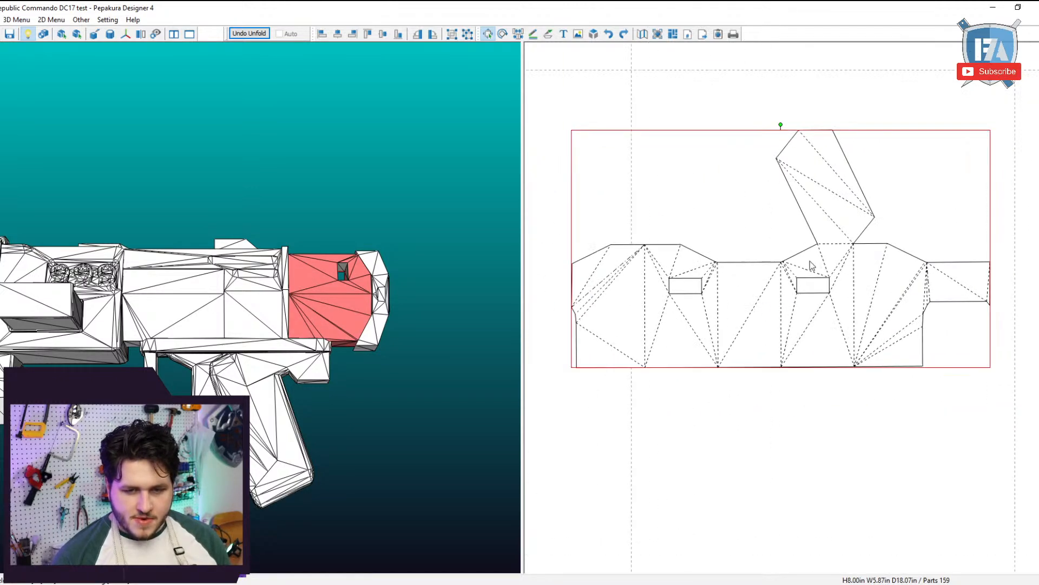
key("ctrl+j")
left_click(834, 243)
key("Escape")
left_click(830, 201)
Examine where the six-sided flap sits behind the muzzle and move the barrel section piece farther below it.
right_click_drag(407, 270, 357, 309)
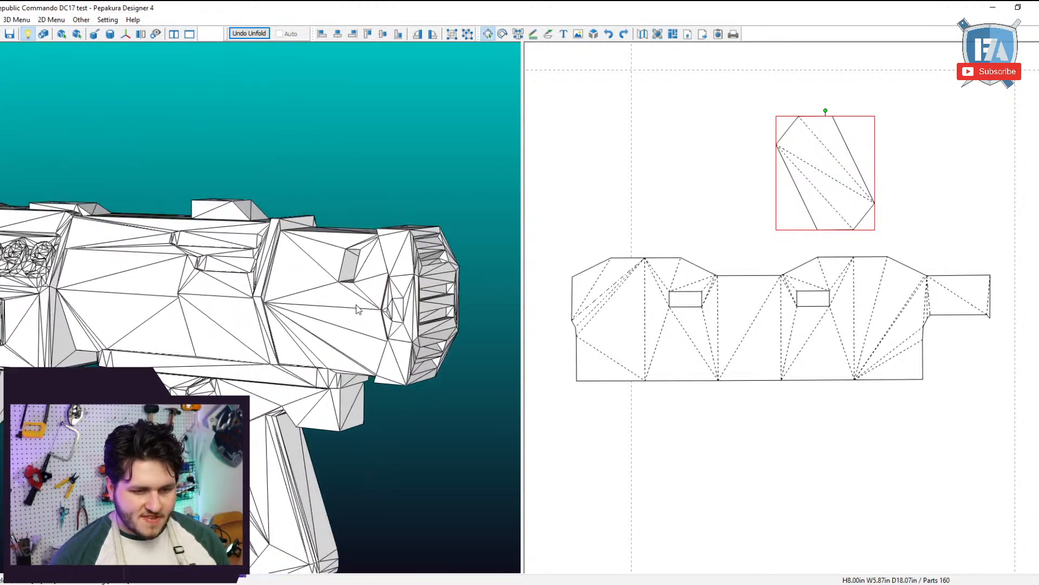
scroll(357, 309, "up", 5)
scroll(448, 325, "down", 1)
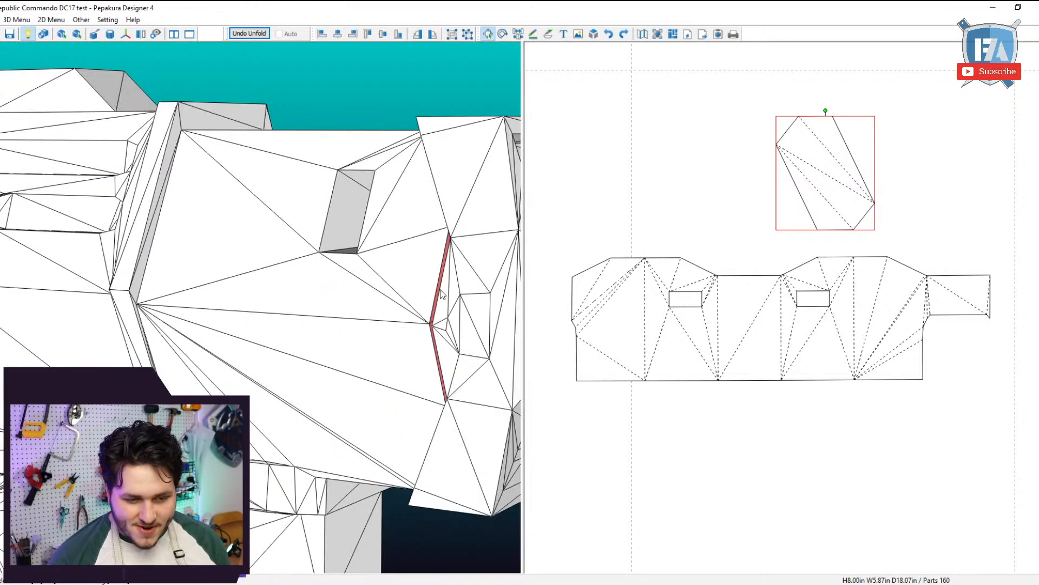
scroll(476, 290, "down", 5)
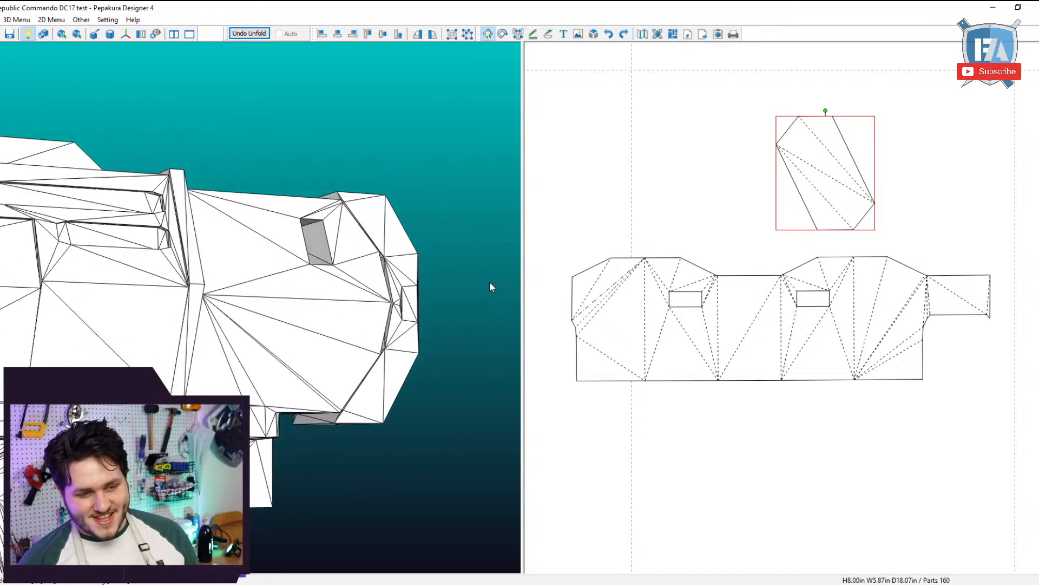
left_click_drag(792, 345, 785, 398)
right_click_drag(479, 368, 446, 407)
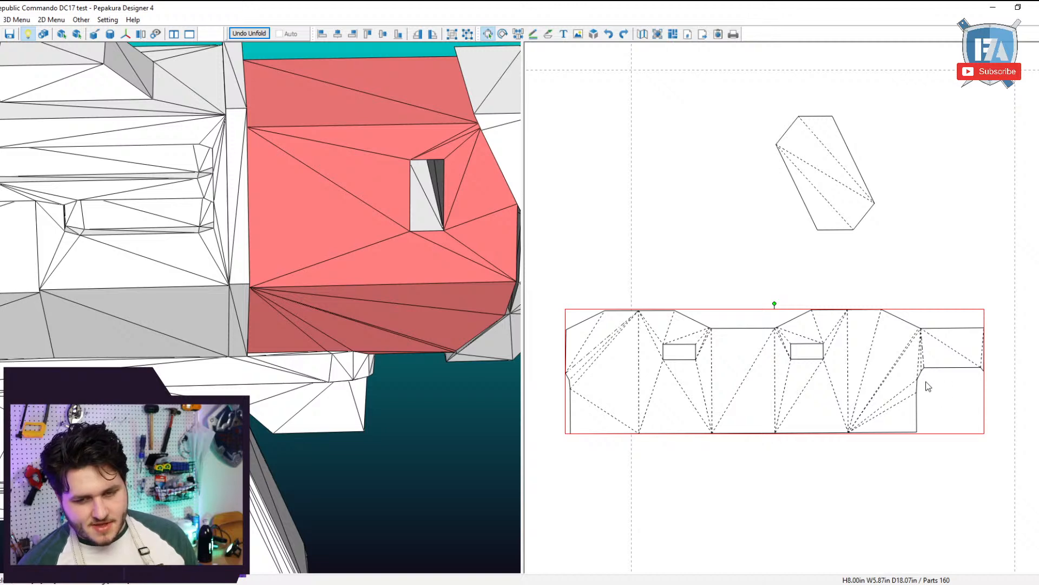
Split the small rectangular flap off the end of the barrel section piece and move both parts near the other barrel and grip parts.
key("ctrl+j")
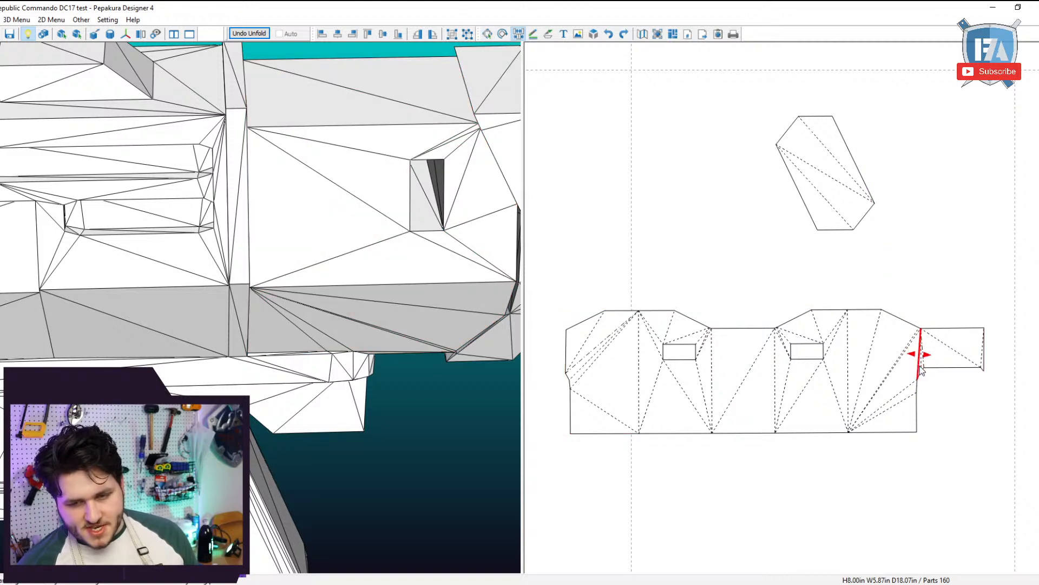
left_click(923, 366)
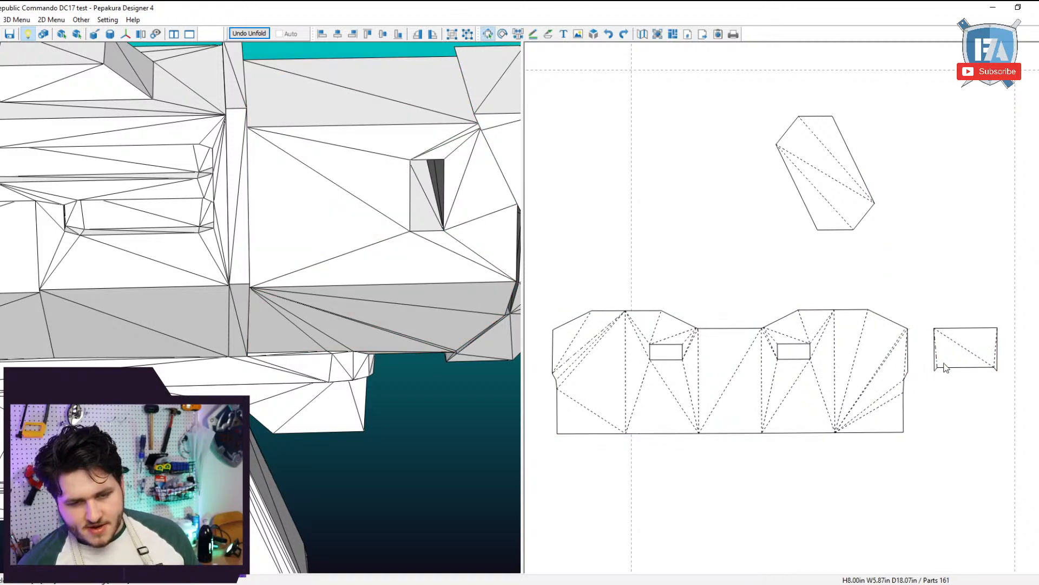
left_click(901, 366)
scroll(901, 366, "down", 5)
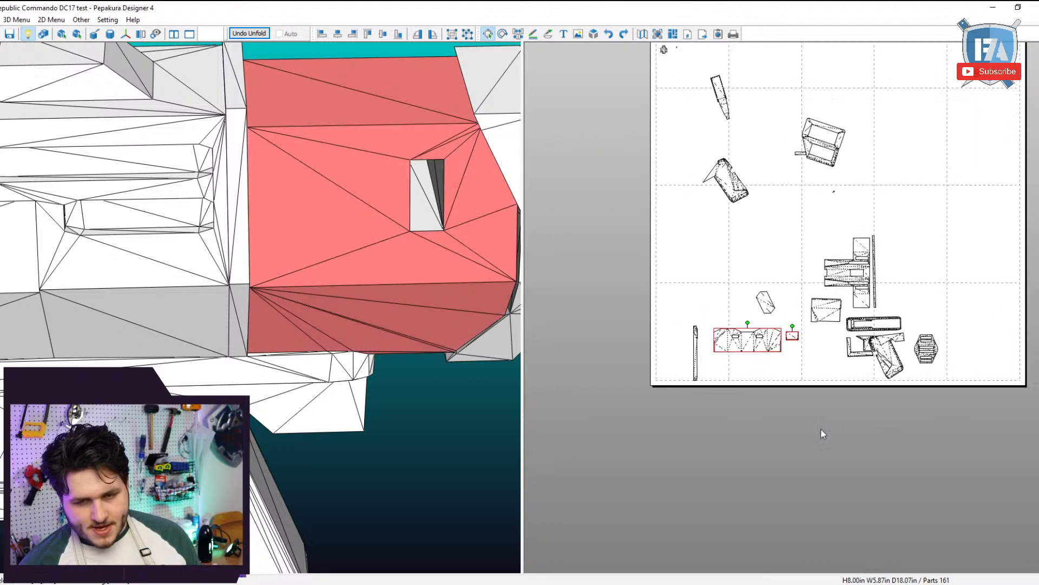
left_click_drag(885, 411, 952, 391)
Stand the barrel section piece upright beside the long collar strip and place the small rectangular flap just below it.
scroll(334, 266, "down", 4)
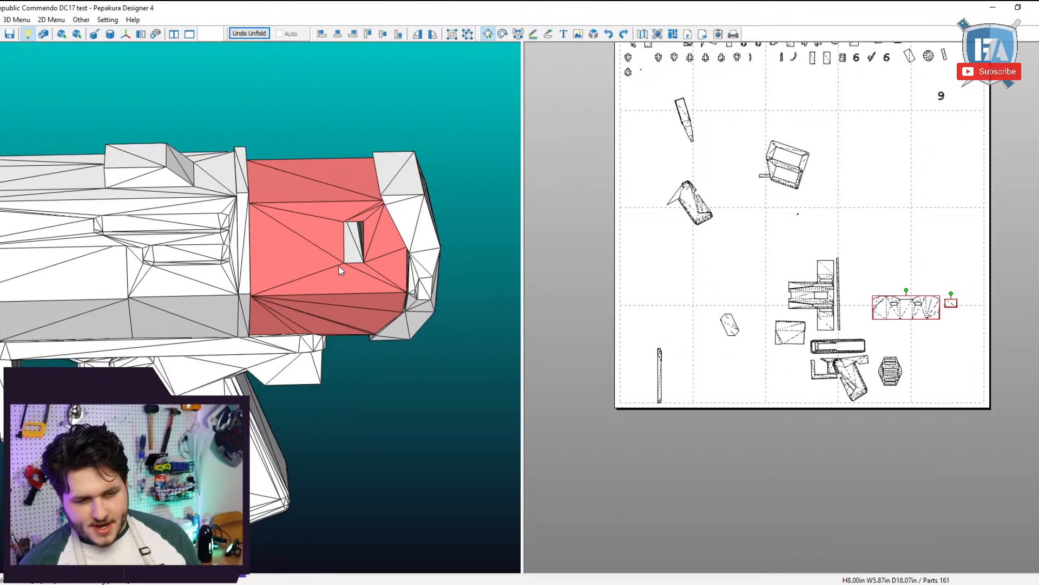
right_click_drag(341, 266, 336, 227)
left_click(913, 327)
middle_click_drag(913, 327, 784, 306)
left_click_drag(785, 307, 765, 301)
left_click_drag(761, 269, 780, 319)
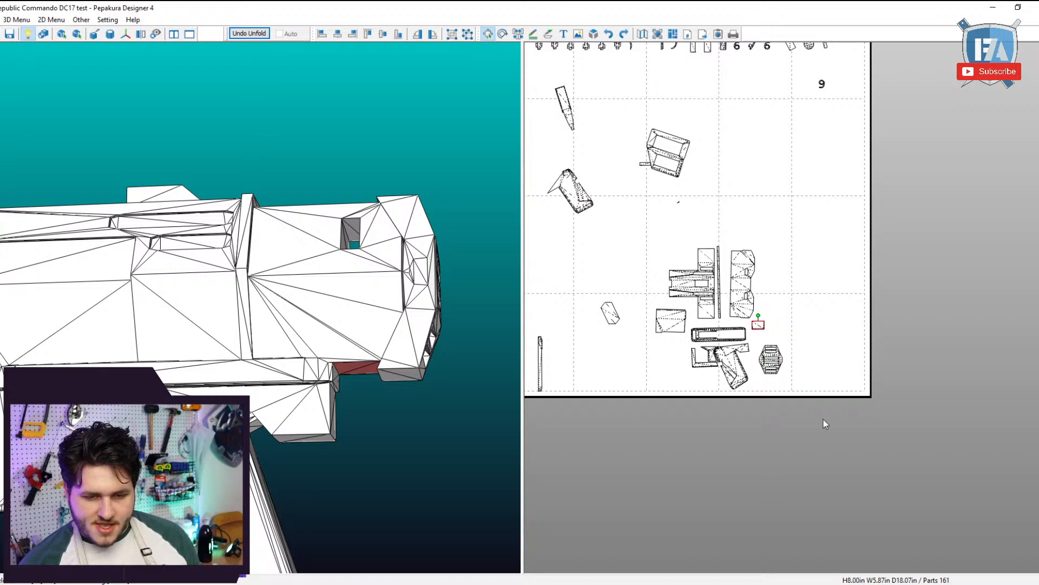
Find the piece for the raised block on top of the barrel and place it above the grouped barrel parts.
left_click_drag(823, 419, 630, 258)
scroll(406, 322, "down", 5)
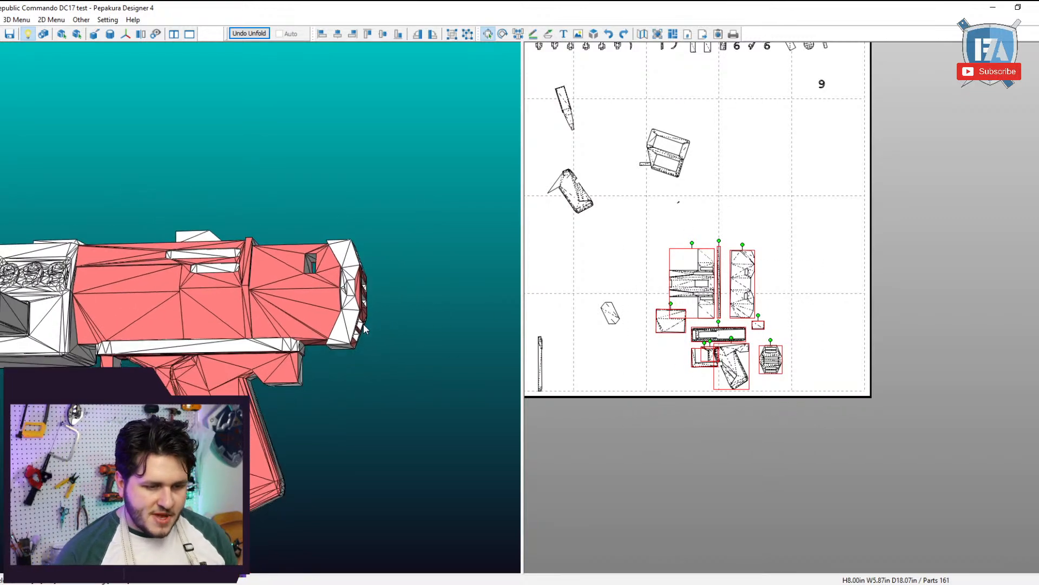
left_click_drag(363, 329, 293, 178)
left_click(336, 182)
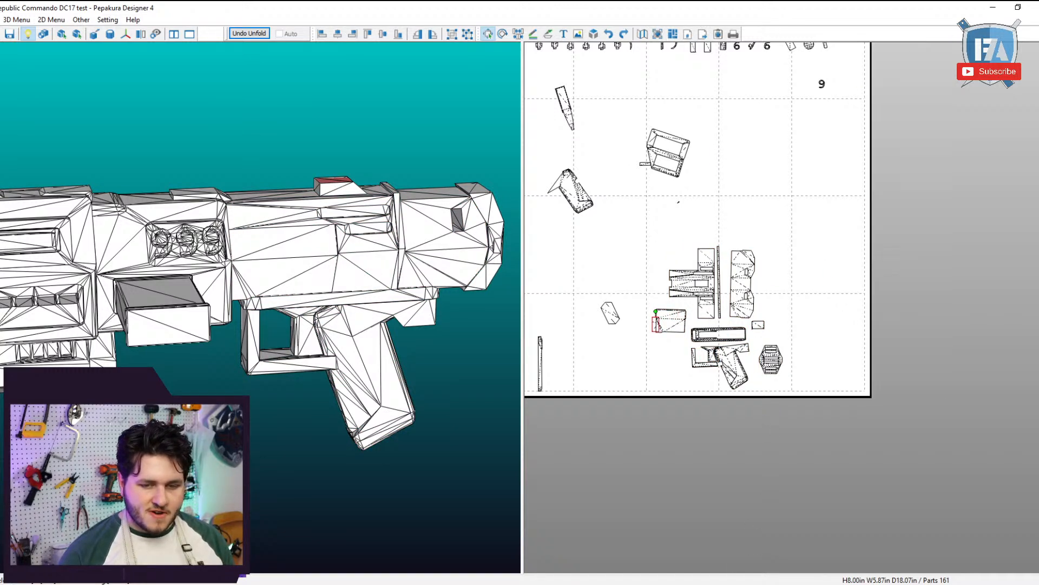
left_click_drag(645, 290, 639, 320)
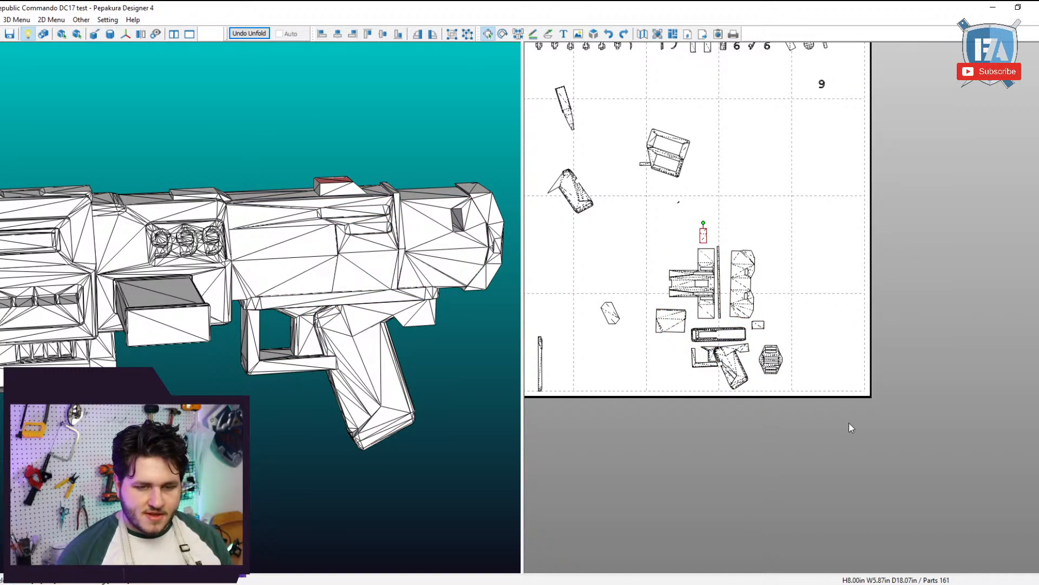
Move the whole group of barrel and grip parts down toward the lower corner of the sheets.
left_click_drag(849, 423, 736, 408)
scroll(375, 385, "down", 2)
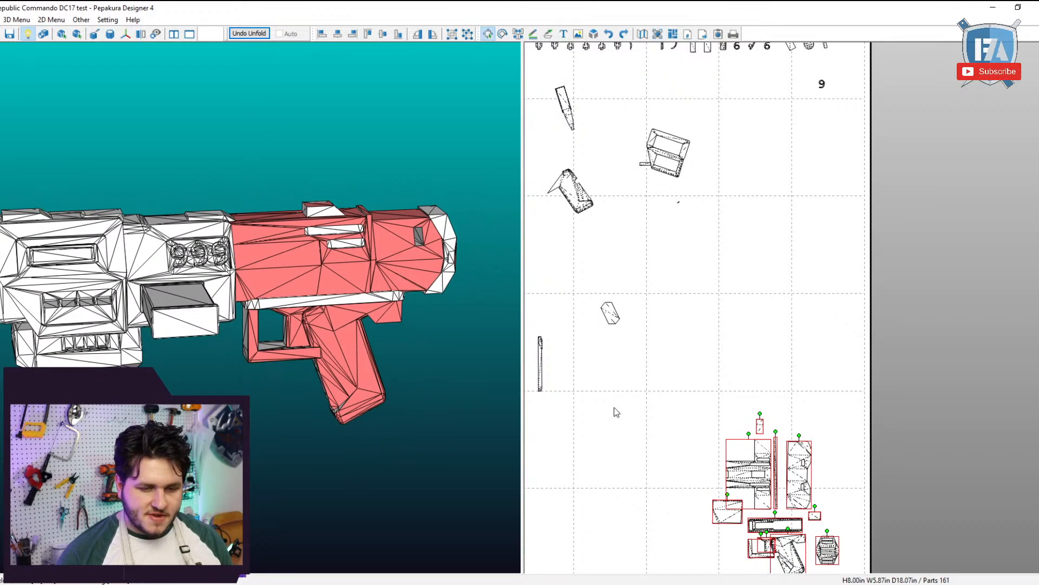
scroll(628, 425, "down", 3)
Select the side panel above the trigger guard and place its piece beside the grouped barrel and grip parts.
left_click_drag(314, 325, 382, 260)
left_click_drag(297, 334, 375, 340)
left_click(298, 296)
left_click_drag(827, 252, 866, 549)
scroll(831, 514, "up", 4)
middle_click_drag(830, 512, 879, 377)
left_click_drag(641, 252, 568, 322)
Rejoin the loose thin flap of the trigger-guard side panel along the panel's short upper edge.
right_click_drag(297, 276, 251, 281)
middle_click_drag(251, 280, 181, 265)
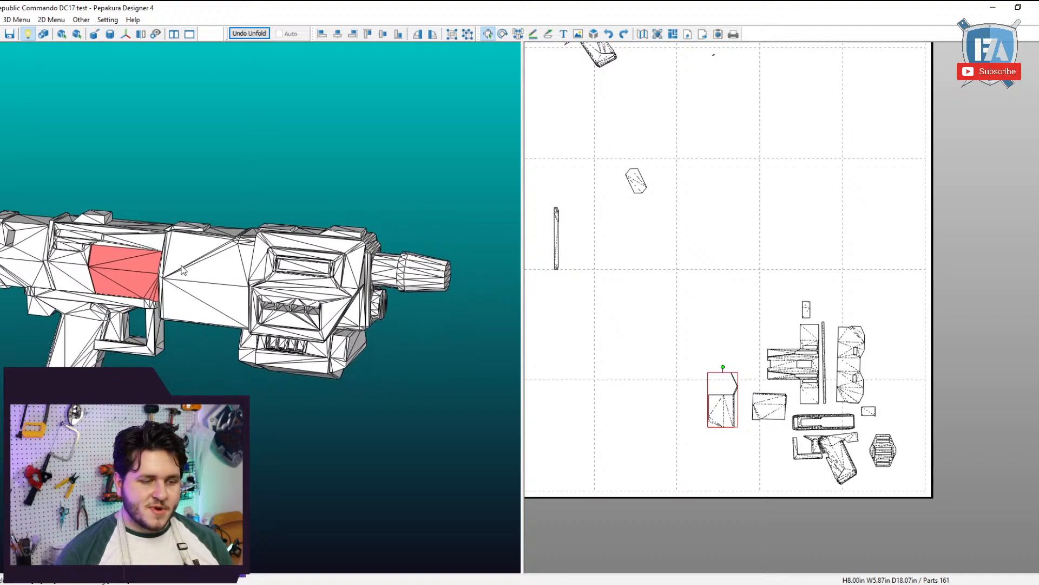
scroll(233, 247, "up", 2)
scroll(232, 247, "down", 1)
right_click_drag(311, 329, 161, 321)
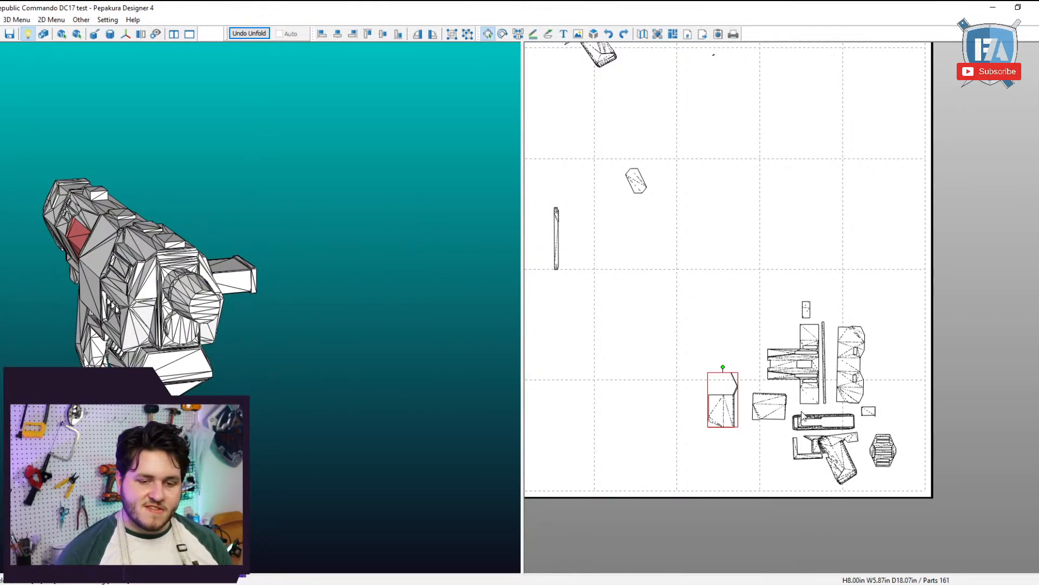
scroll(793, 522, "up", 5)
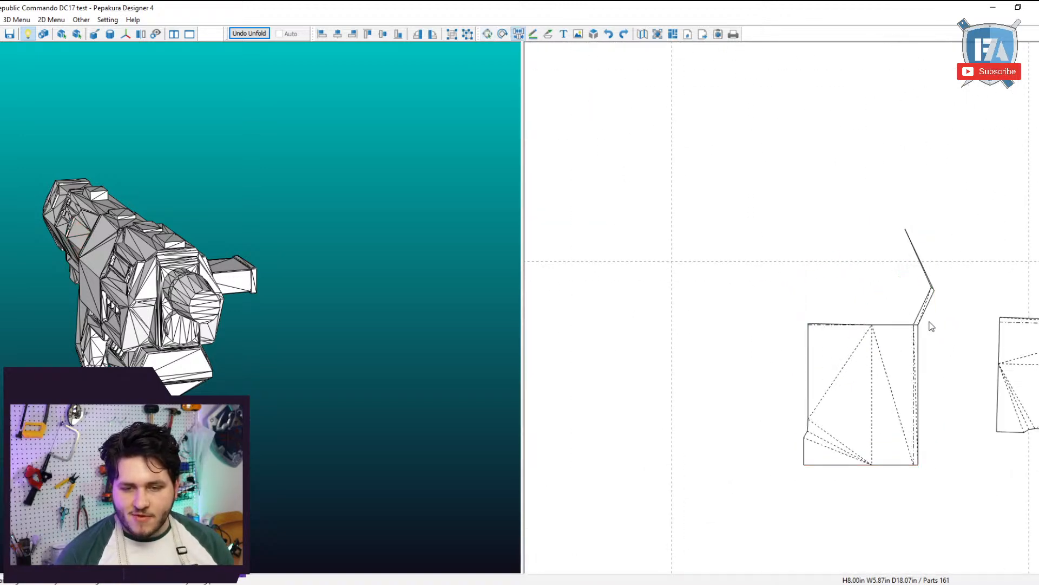
scroll(852, 328, "up", 3)
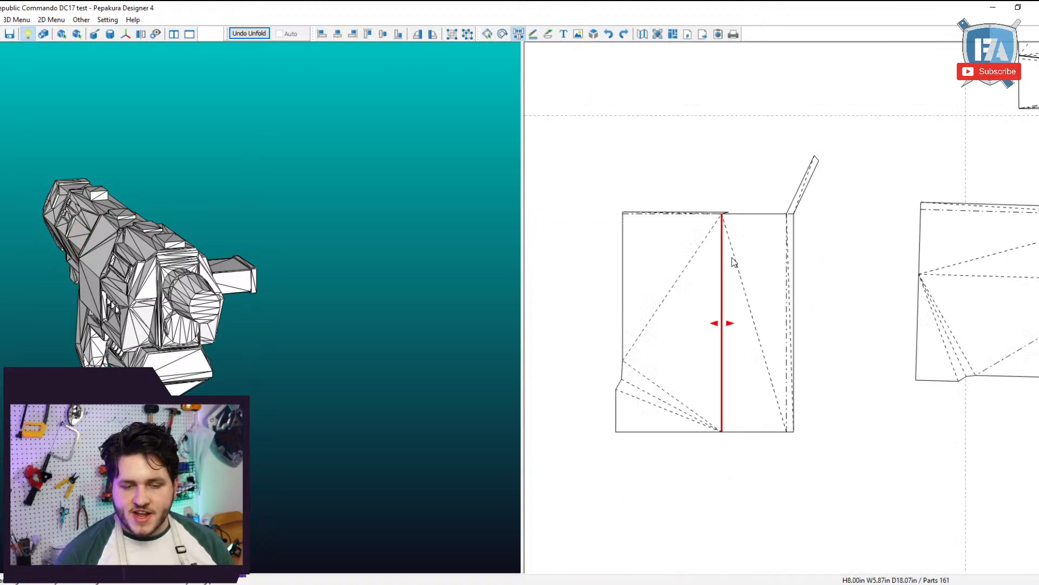
left_click(755, 204)
left_click(765, 199)
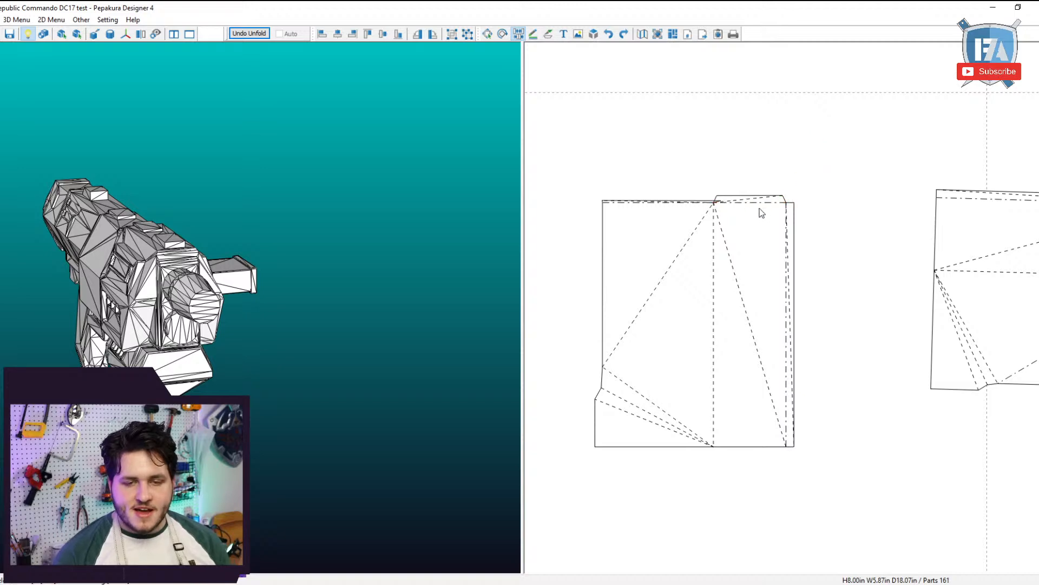
key("Escape")
Move the rejoined side panel piece close beside the neighbouring panel in the part group.
left_click_drag(737, 324, 825, 332)
scroll(825, 333, "down", 4)
scroll(803, 420, "down", 5)
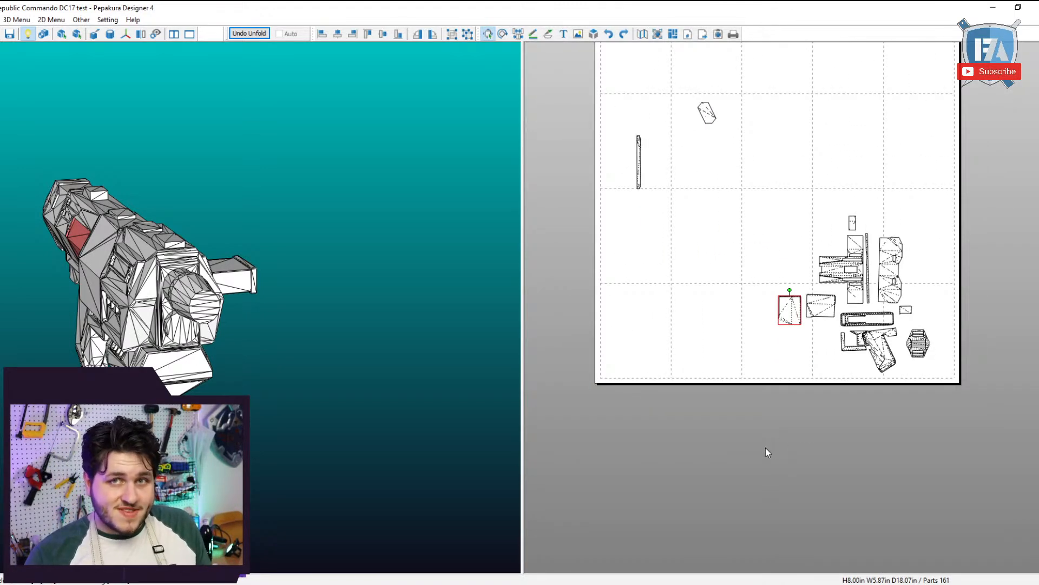
Select all grouped barrel and grip parts and examine on the model which areas they cover.
left_click_drag(733, 389, 942, 200)
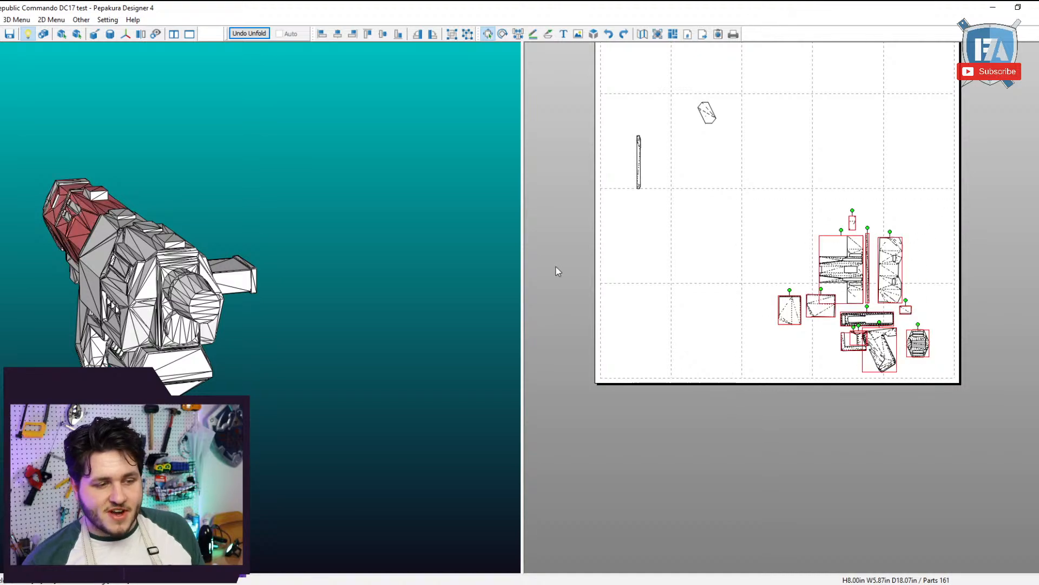
left_click_drag(125, 184, 232, 206)
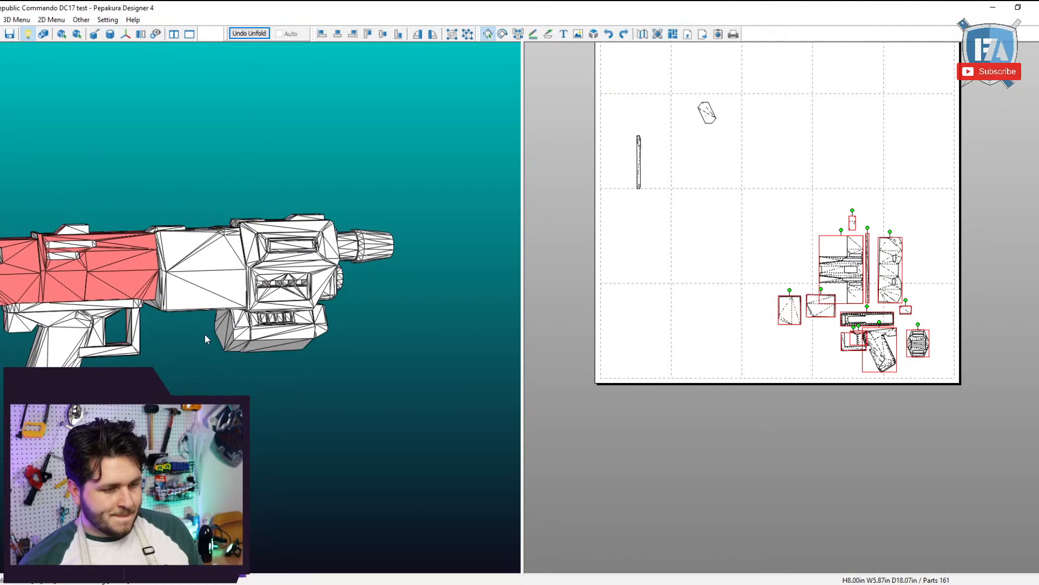
left_click_drag(205, 339, 492, 403)
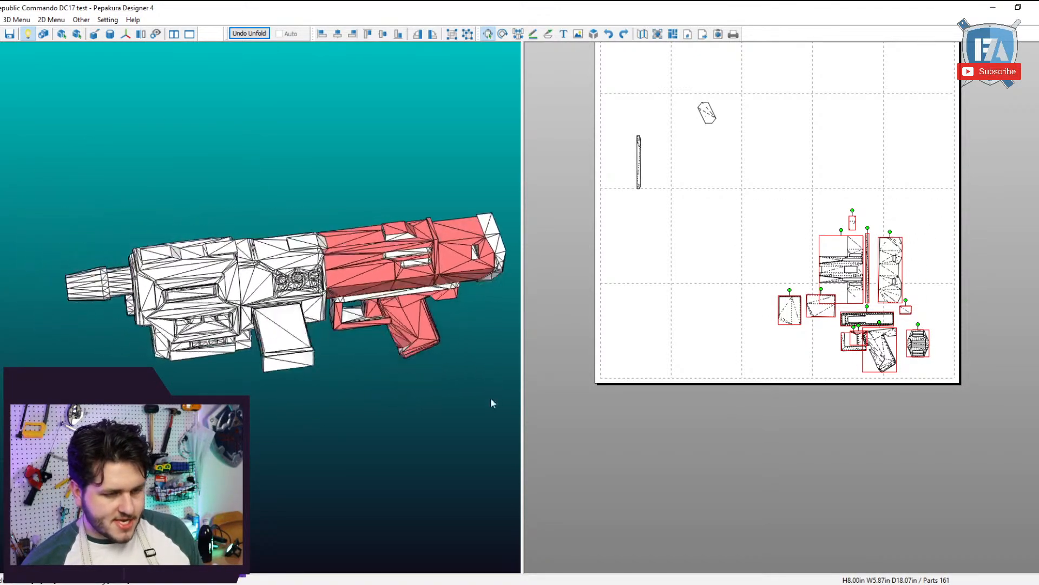
right_click_drag(491, 399, 486, 411)
scroll(486, 411, "up", 5)
right_click_drag(362, 442, 376, 388)
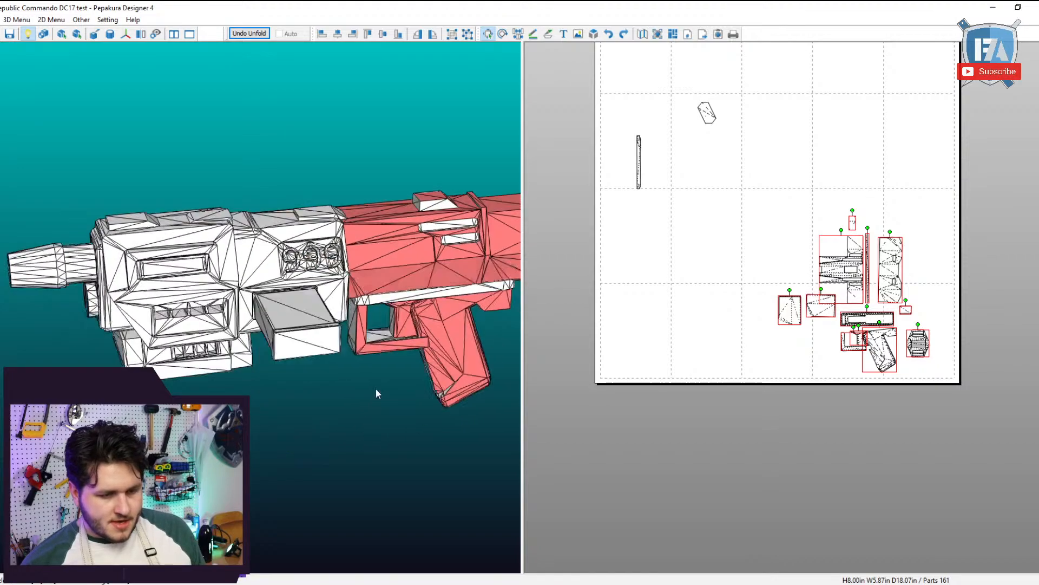
Select the piece wrapping the sides of the box magazine and place it beside the grouped panels.
left_click_drag(378, 393, 260, 325)
left_click(265, 290)
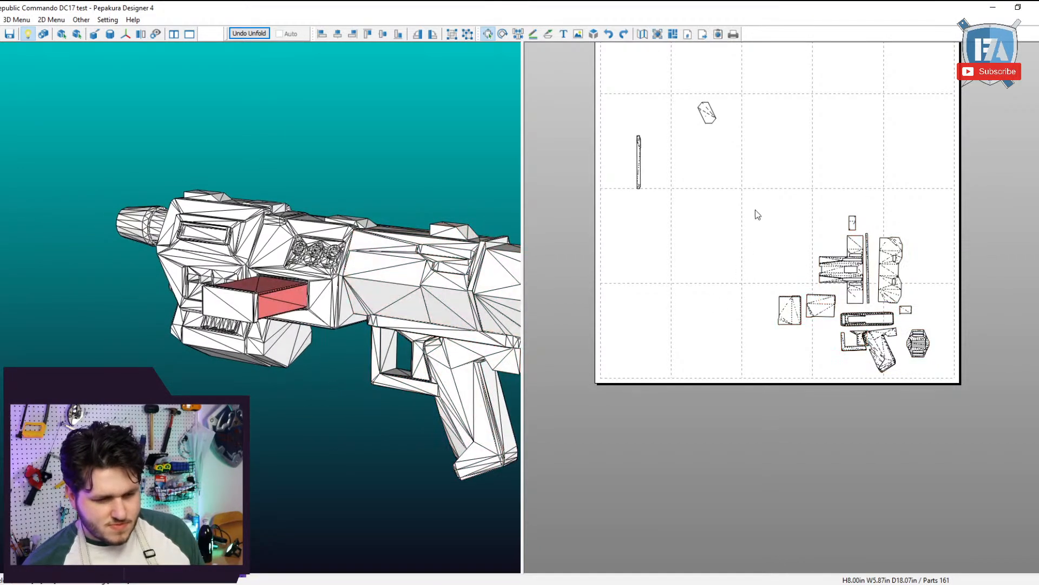
left_click_drag(755, 210, 699, 583, "shift")
left_click_drag(718, 314, 781, 367, "shift")
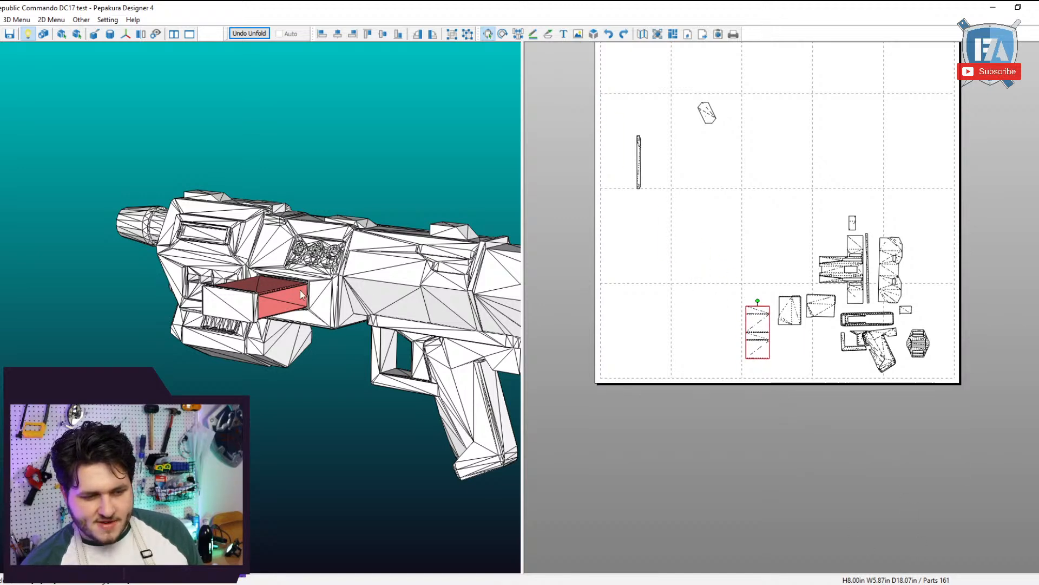
Place the magazine's rectangular end cap beside its wrap piece and check the cap's narrow edge flaps.
scroll(713, 319, "down", 2)
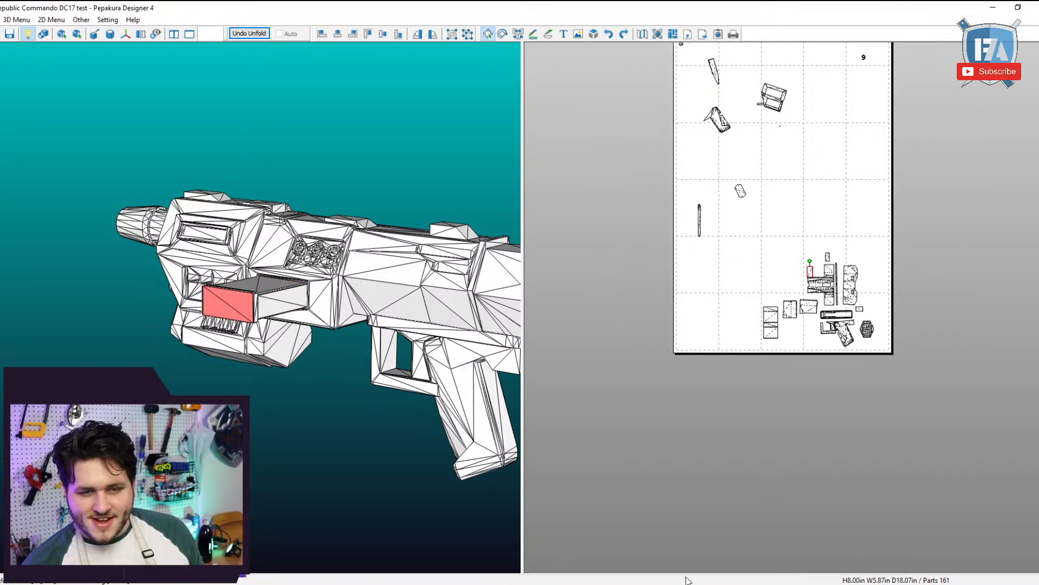
scroll(793, 310, "up", 6)
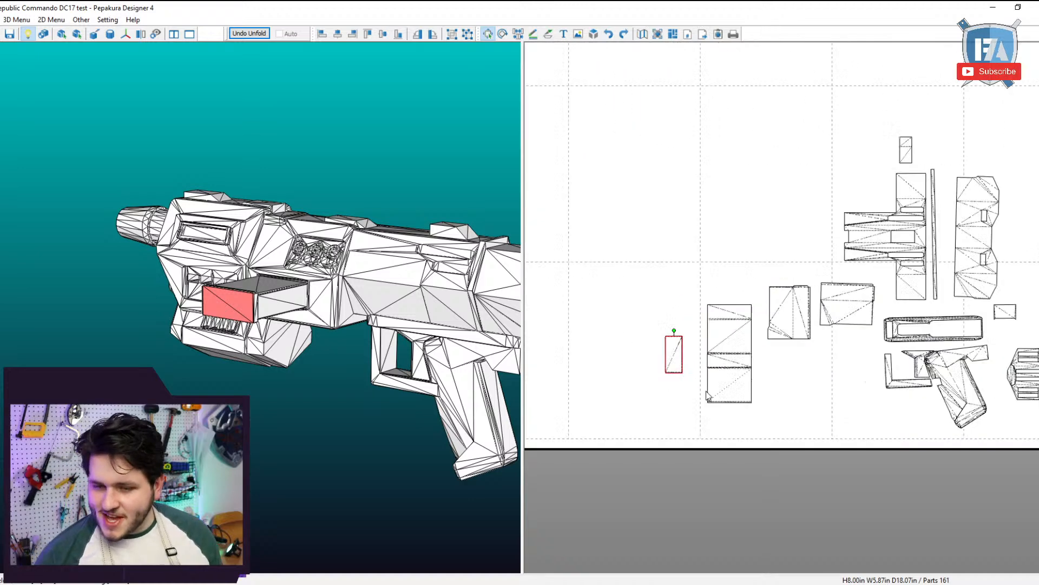
scroll(816, 418, "up", 1)
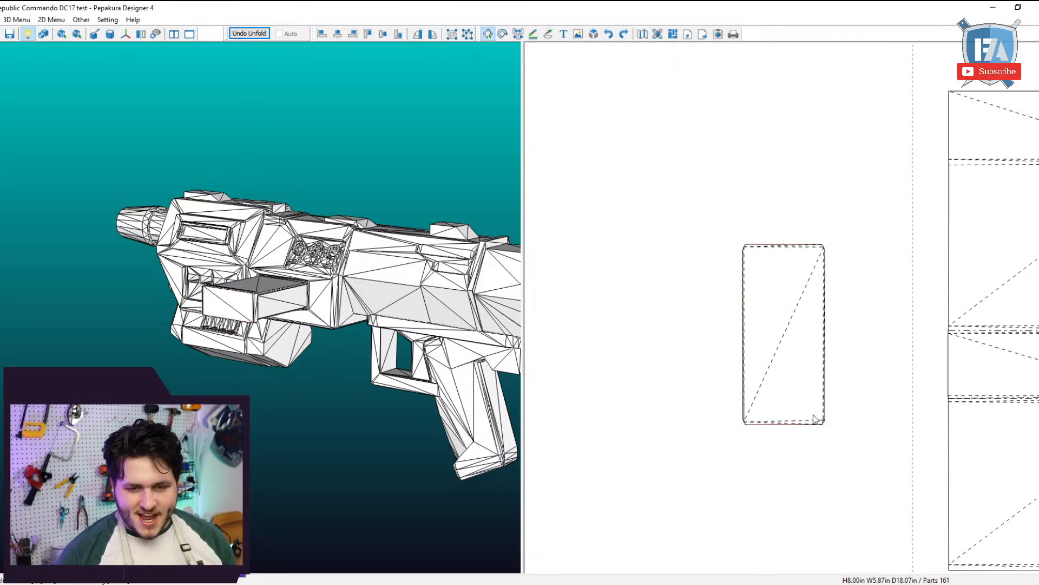
scroll(812, 399, "up", 3)
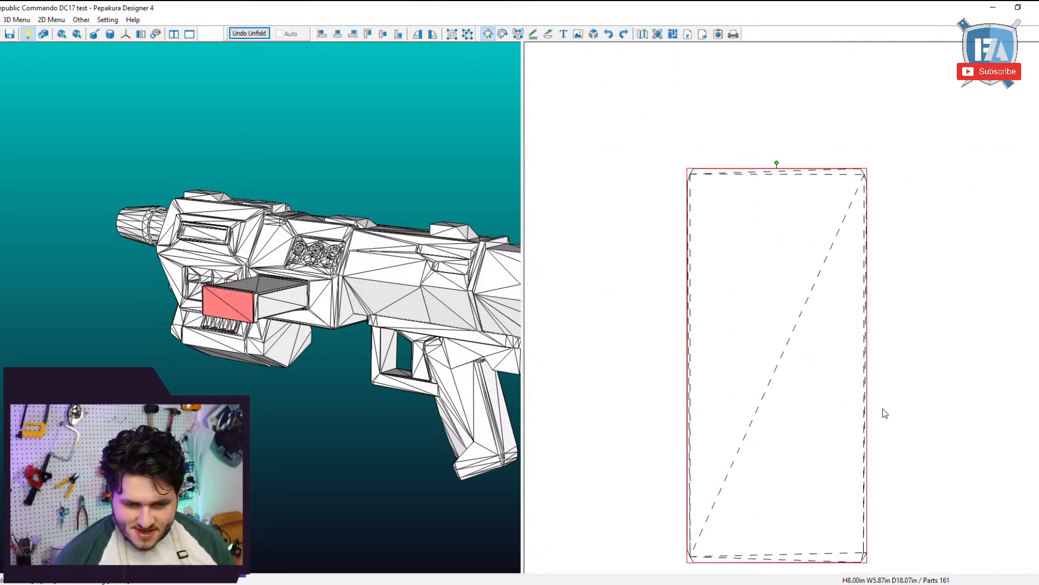
scroll(883, 413, "down", 5)
scroll(829, 406, "down", 4)
scroll(271, 317, "down", 3)
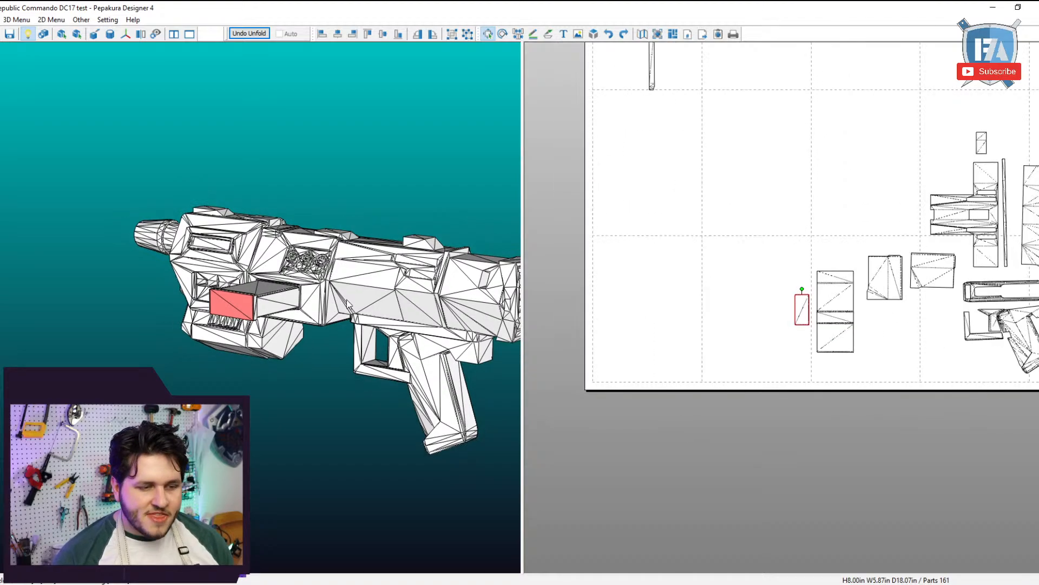
Select the large side panel behind the recessed front housing and place its piece beside the magazine end cap.
left_click_drag(272, 318, 299, 330)
scroll(298, 329, "up", 5)
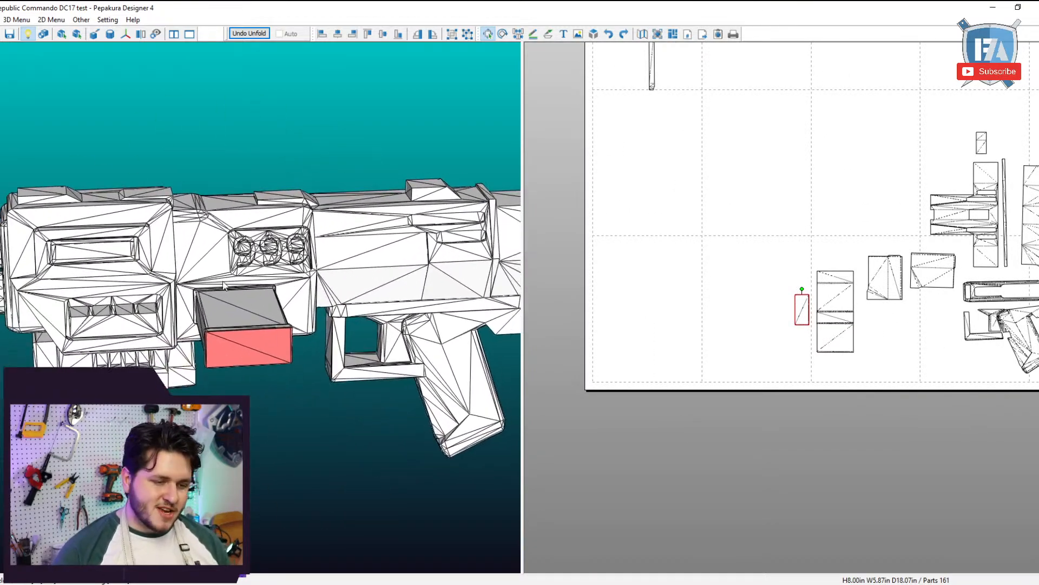
left_click_drag(250, 219, 372, 179)
scroll(375, 183, "up", 3)
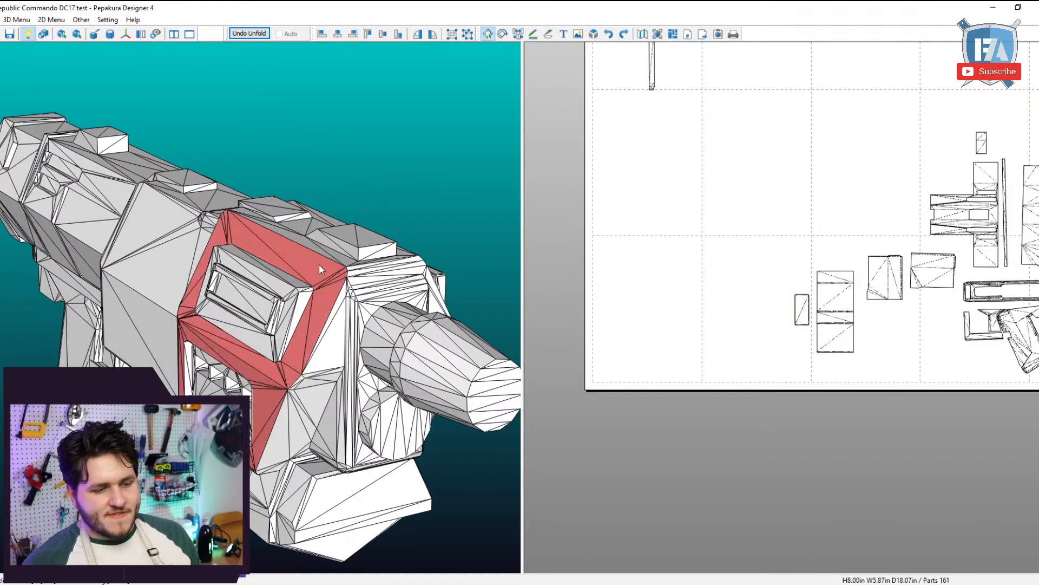
right_click_drag(319, 265, 428, 233)
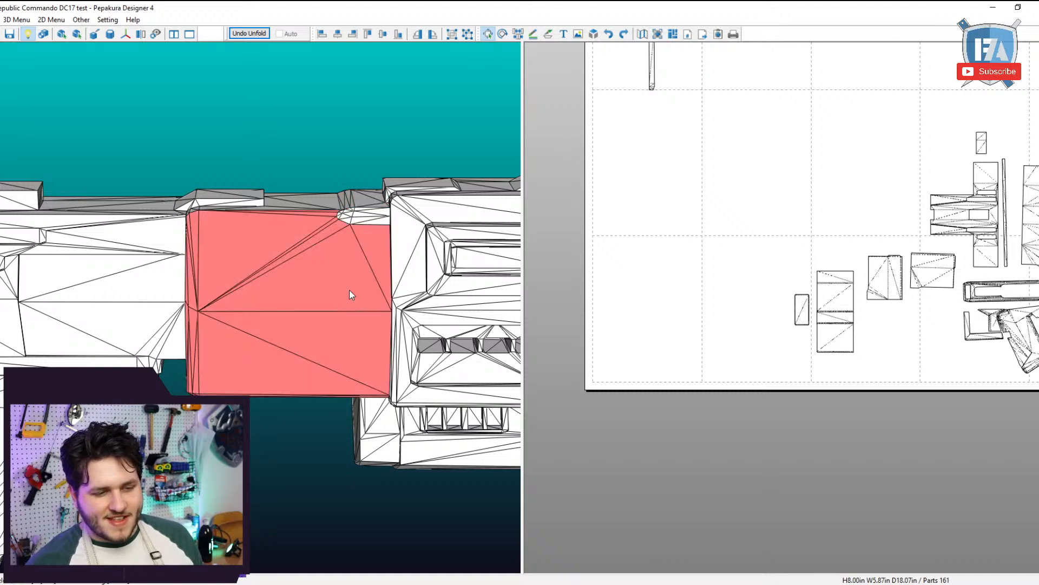
scroll(350, 290, "down", 2)
scroll(618, 259, "down", 5)
left_click_drag(701, 206, 734, 423)
scroll(734, 423, "up", 10)
scroll(720, 351, "up", 6)
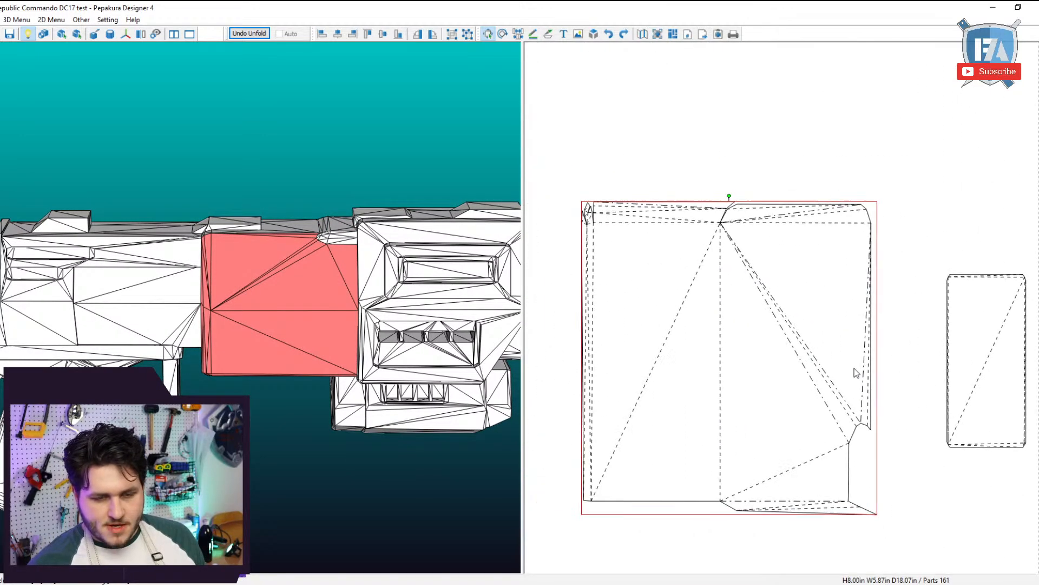
Split the tiny corner flap off the large side panel piece and rejoin it along the adjoining edge strip.
left_click(614, 157)
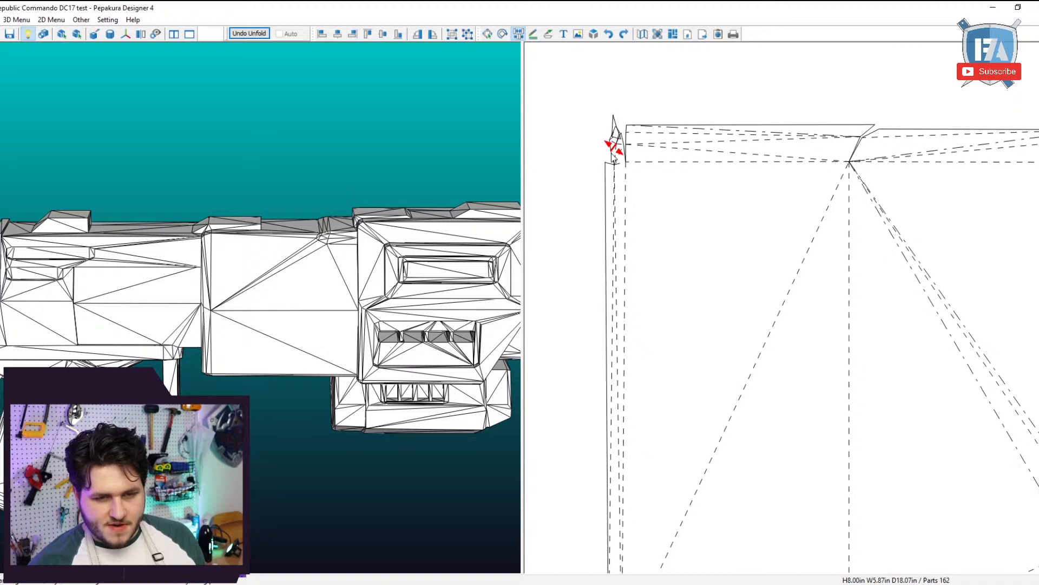
left_click(617, 154)
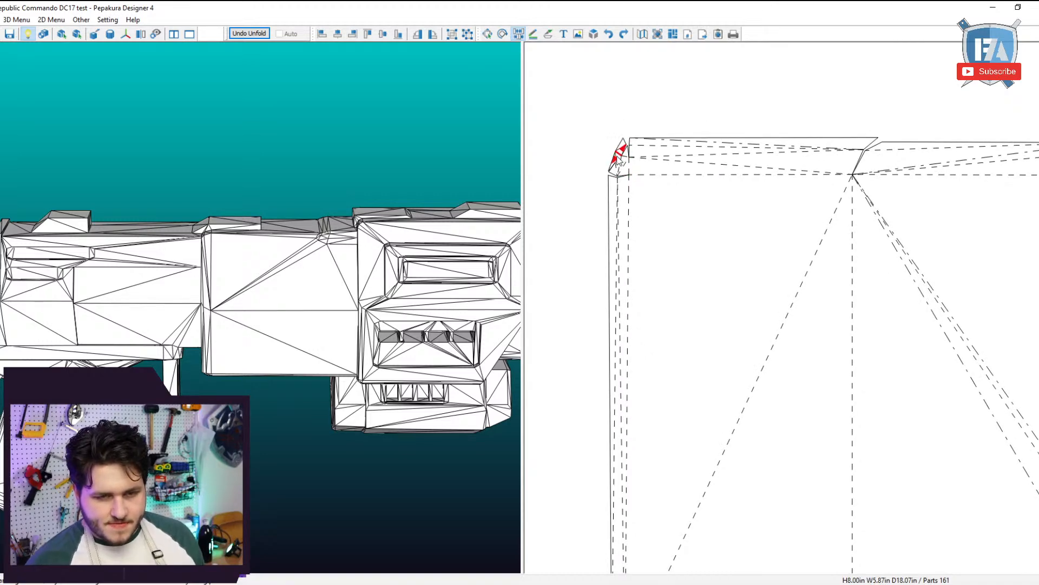
left_click(622, 158)
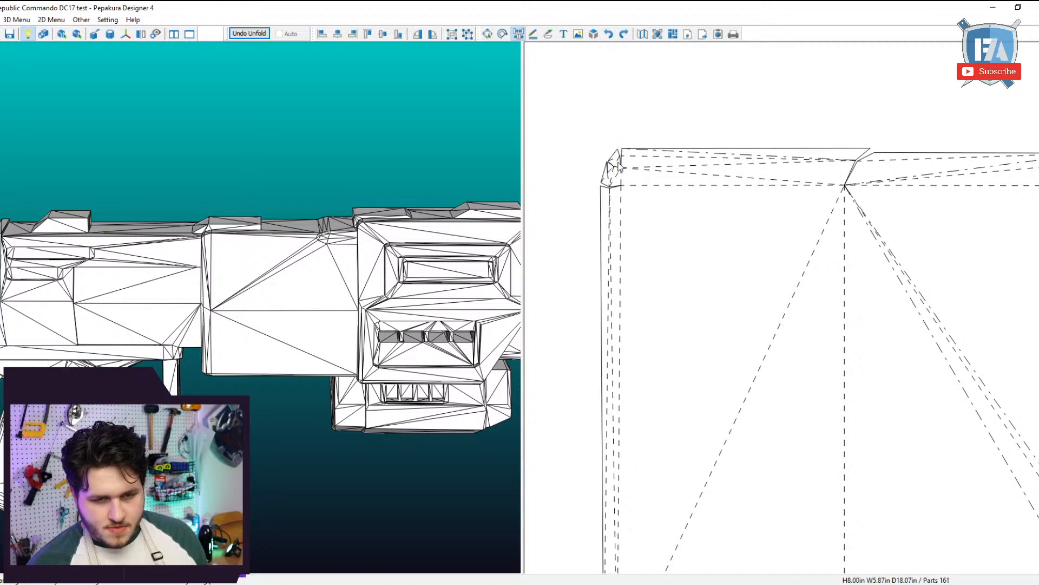
key("Escape")
scroll(721, 272, "down", 3)
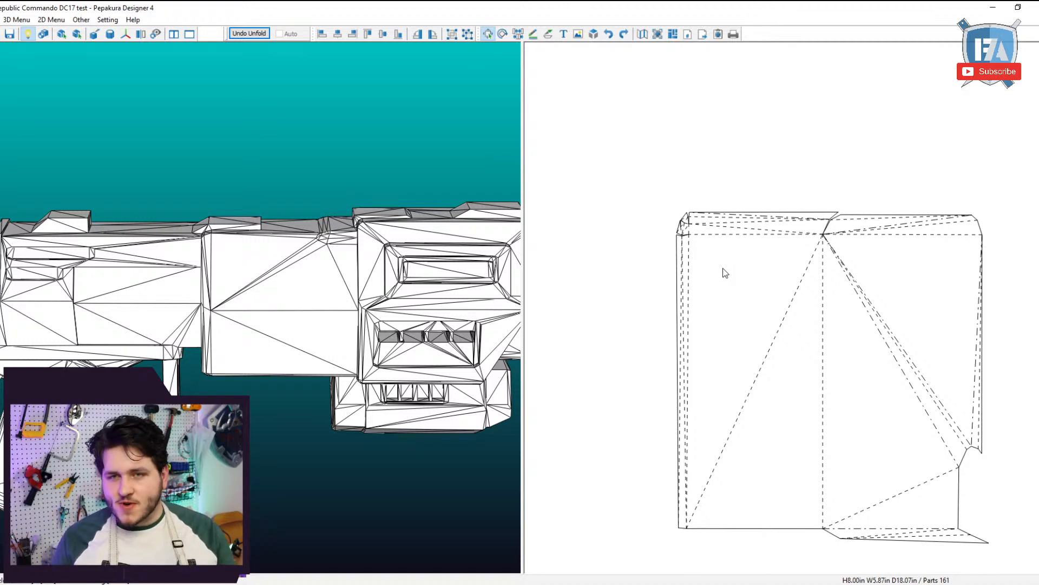
Select the large side panel piece and examine where it sits on the model.
left_click(759, 358)
left_click(888, 456)
left_click(899, 464)
right_click_drag(364, 323, 346, 341)
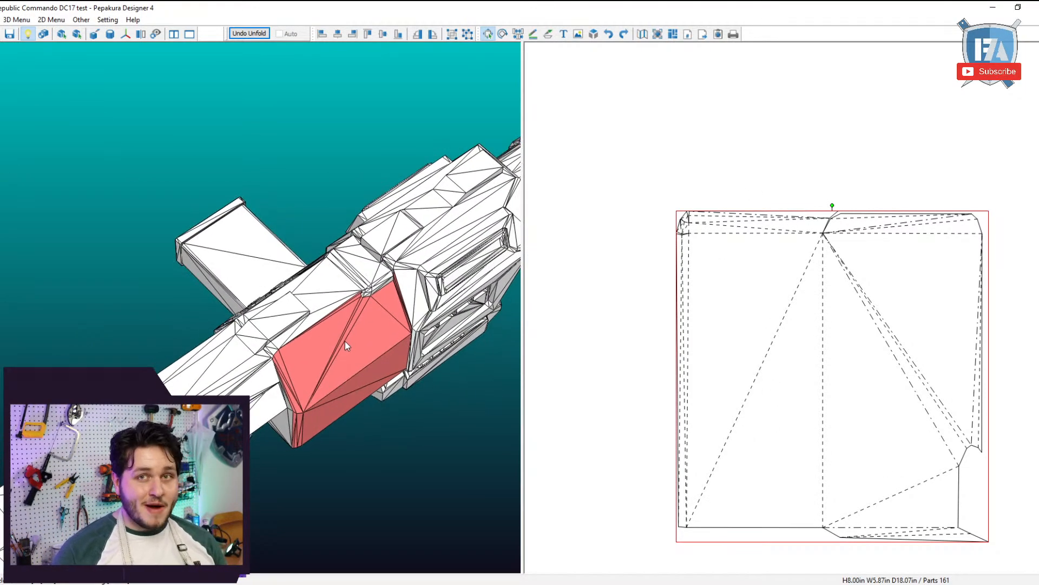
Try joining the adjoining C-shaped frame piece to the large side panel along the panel's narrow upper edge strips.
left_click(518, 34)
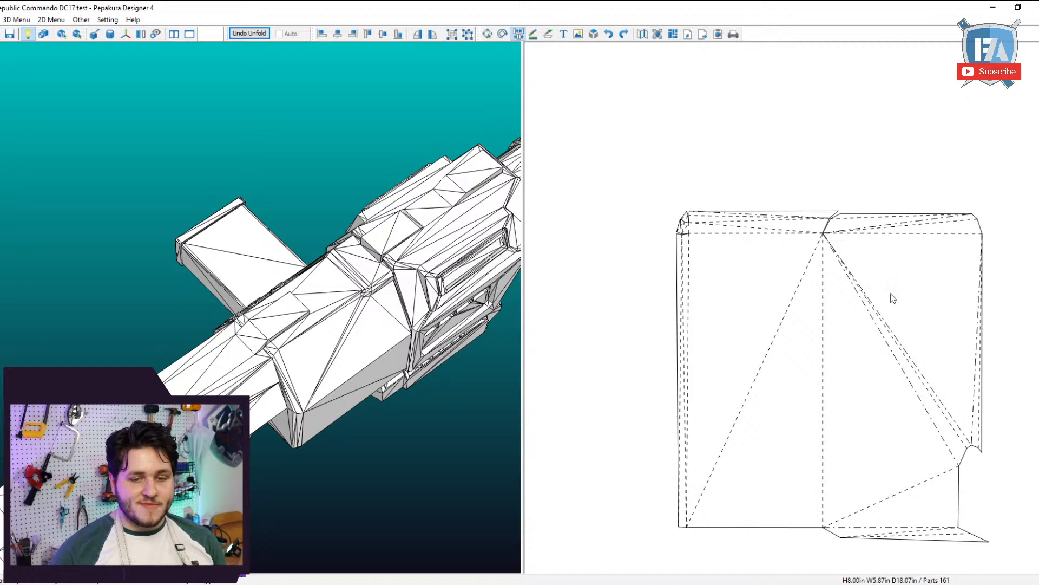
left_click(788, 212)
middle_click_drag(794, 224, 786, 331)
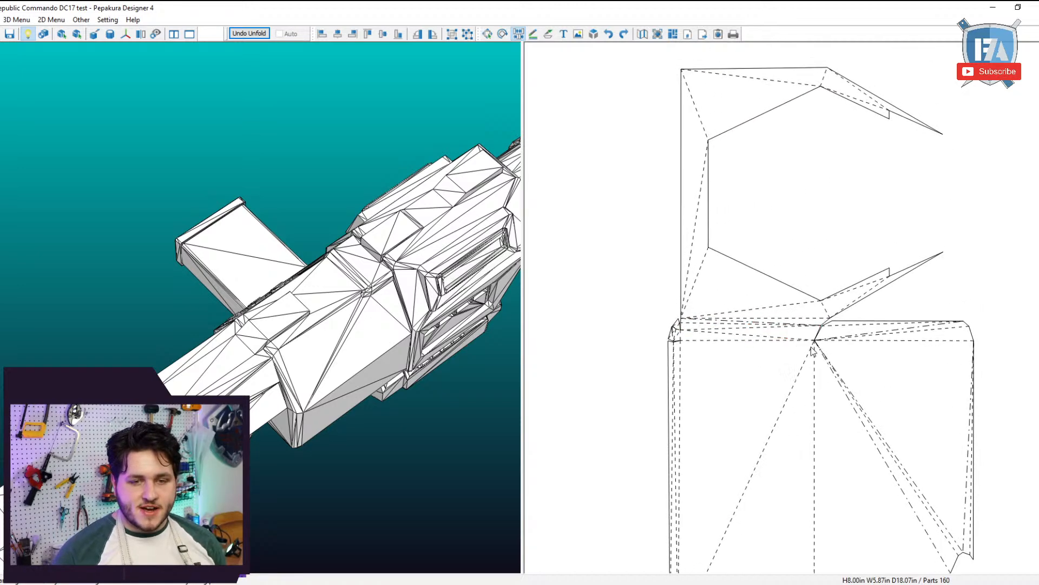
left_click(865, 324)
left_click(865, 324)
key("Escape")
Undo the joins between the C-shaped frame piece and the large side panel.
left_click_drag(838, 401, 787, 432)
scroll(343, 370, "down", 2)
right_click_drag(343, 371, 347, 327)
scroll(338, 357, "down", 3)
key("ctrl+z")
key("ctrl+z")
key("ctrl+z")
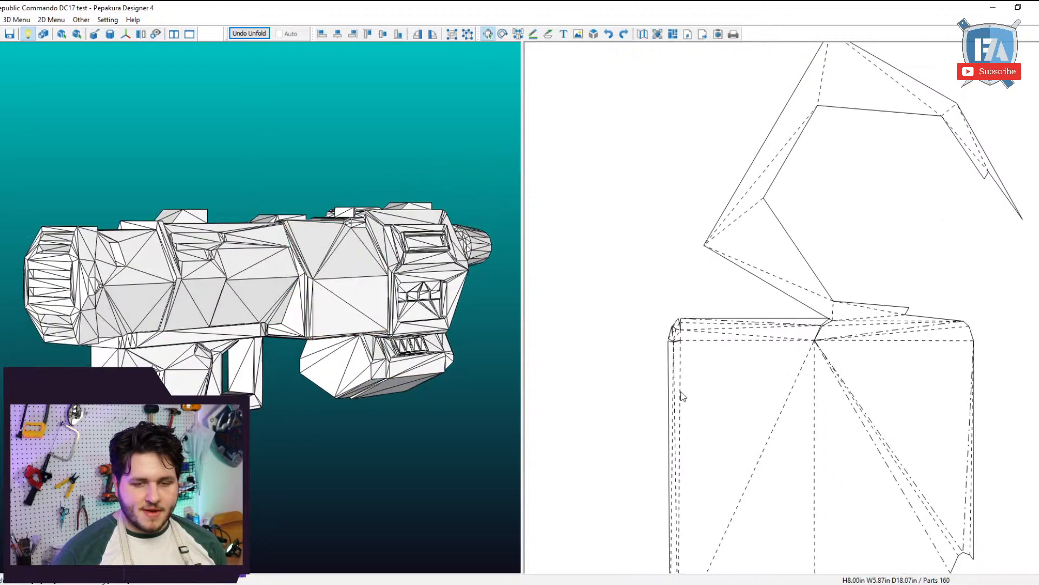
Reposition the large side panel piece and rotate it about half a turn, comparing its orientation with the model.
left_click_drag(815, 395, 826, 314)
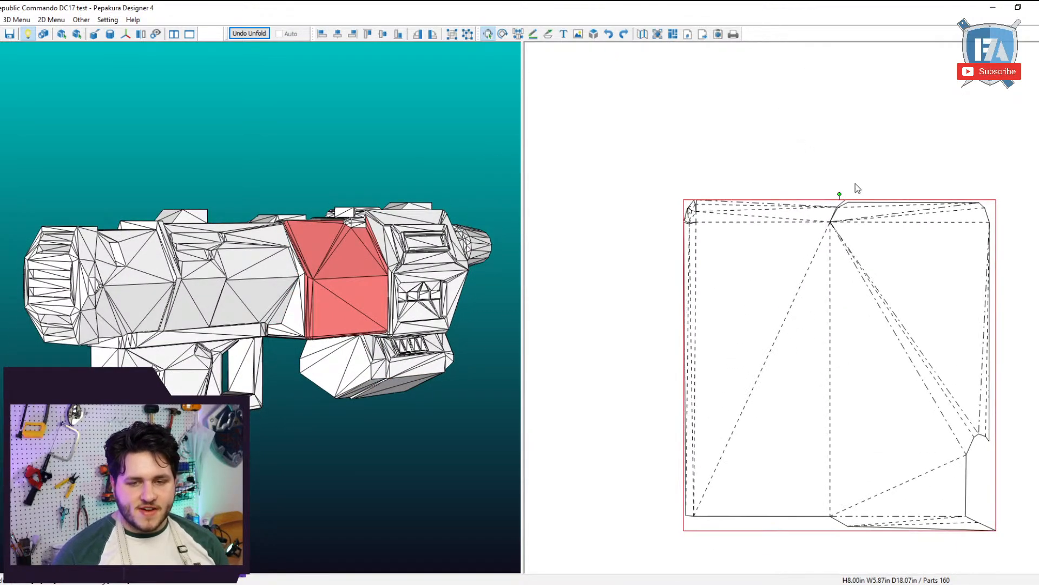
left_click_drag(840, 193, 1007, 384)
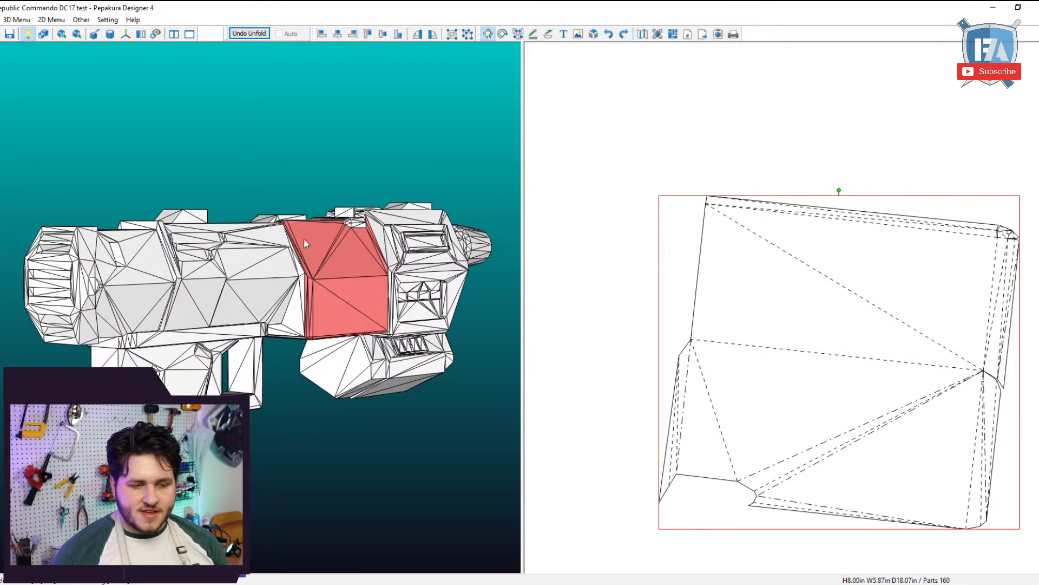
right_click_drag(392, 276, 458, 266)
left_click_drag(838, 192, 861, 475)
right_click_drag(385, 378, 436, 381)
Join the neighbouring housing section with the rectangular cutouts to the side panel's long edge, and inspect the combined piece on the model.
key("ctrl+j")
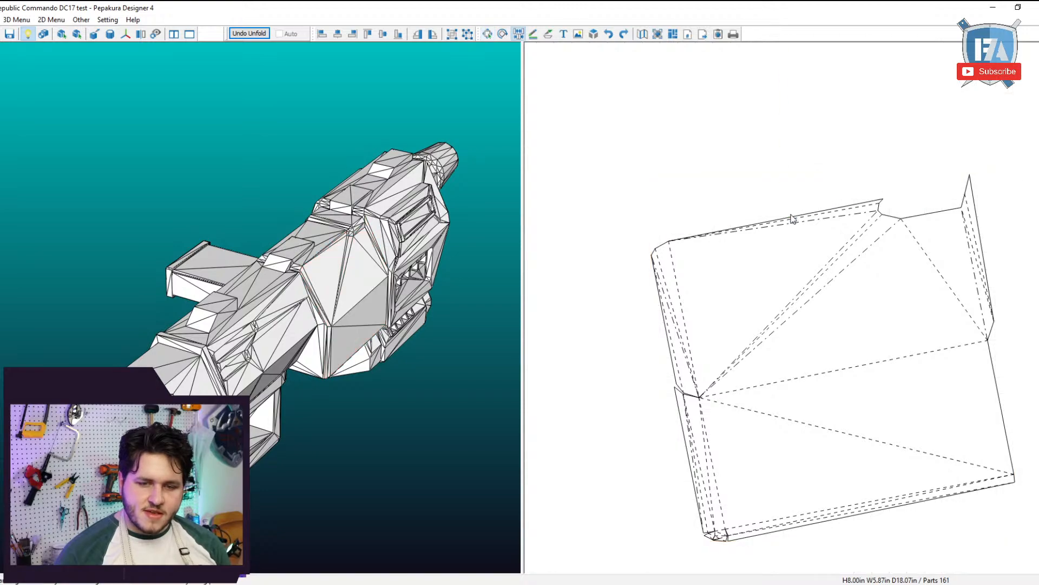
left_click(795, 218)
key("Escape")
left_click_drag(801, 240, 798, 339)
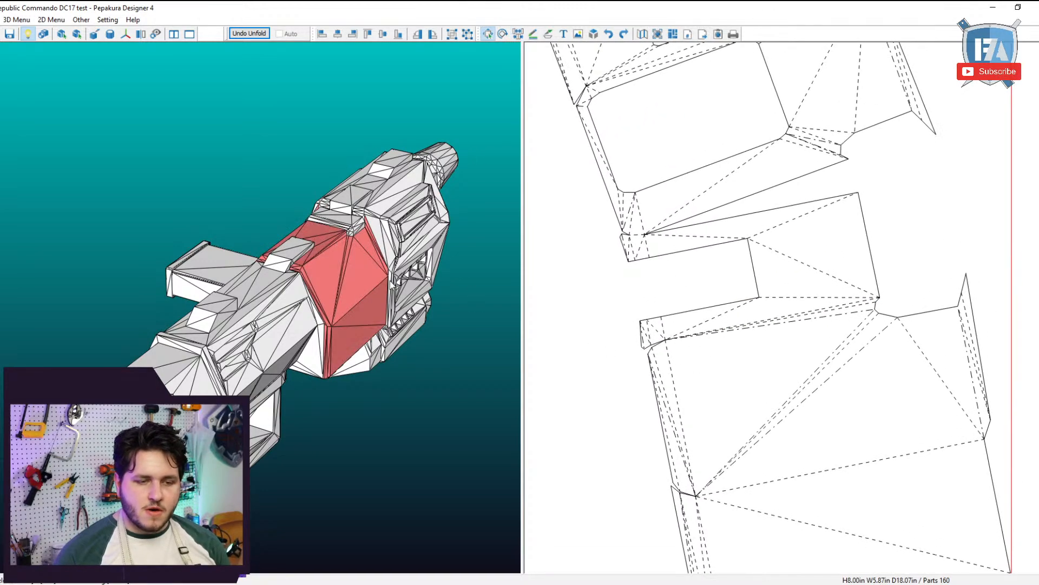
right_click_drag(428, 317, 590, 289)
scroll(590, 289, "down", 3)
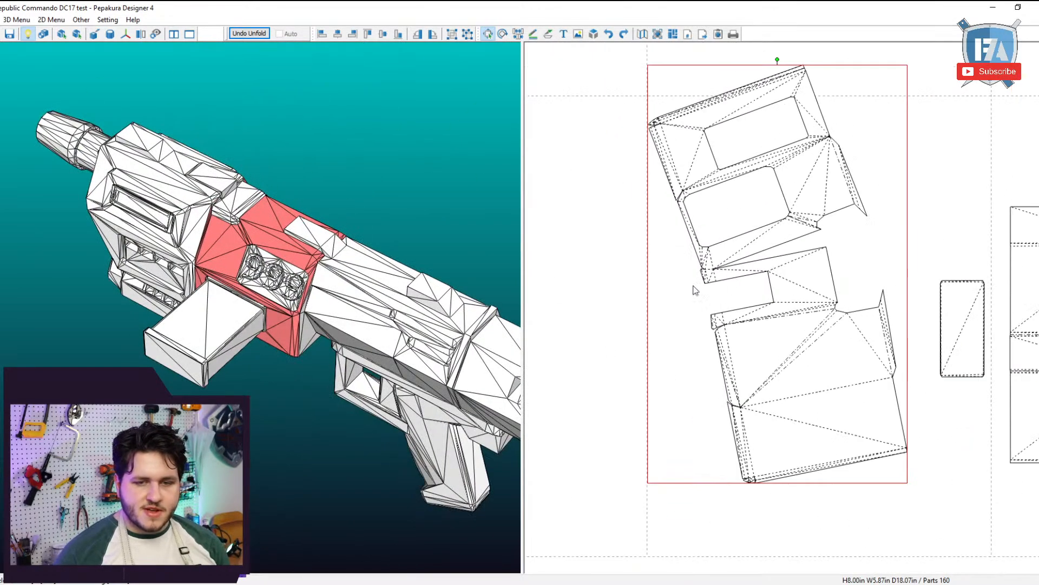
right_click(730, 283)
left_click(868, 211)
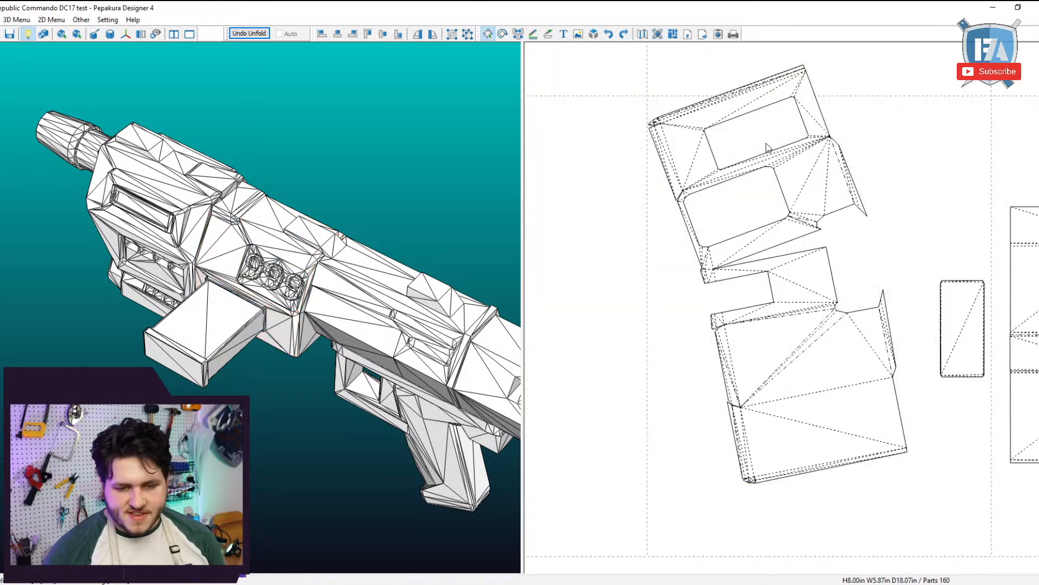
Rejoin the combined piece's two cutout sections along their long shared edge and reattach the small end flaps beside the notch to adjoining edges.
scroll(707, 255, "up", 3)
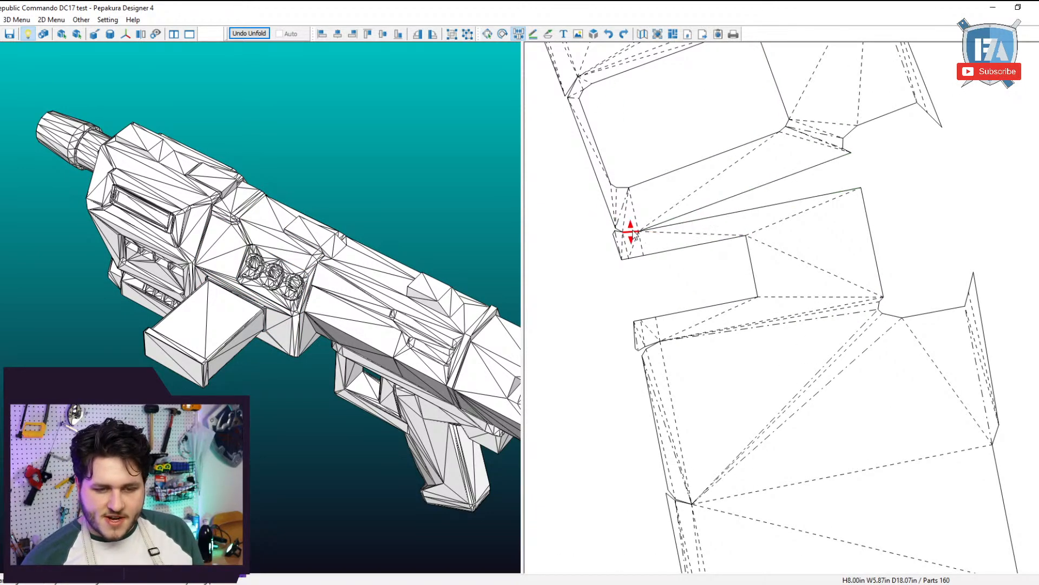
left_click(693, 234)
left_click(747, 199)
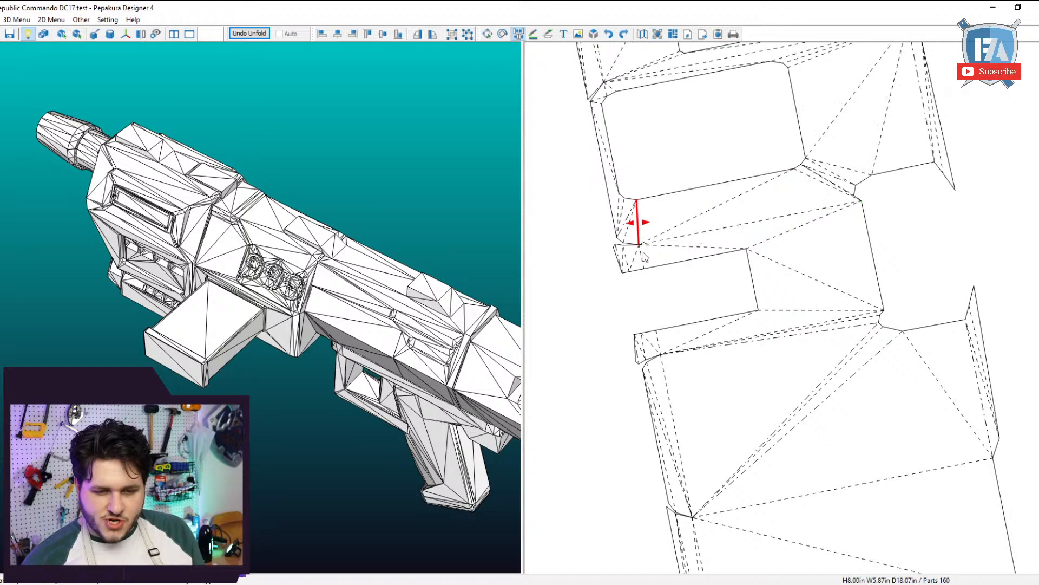
left_click(644, 255)
left_click(646, 244)
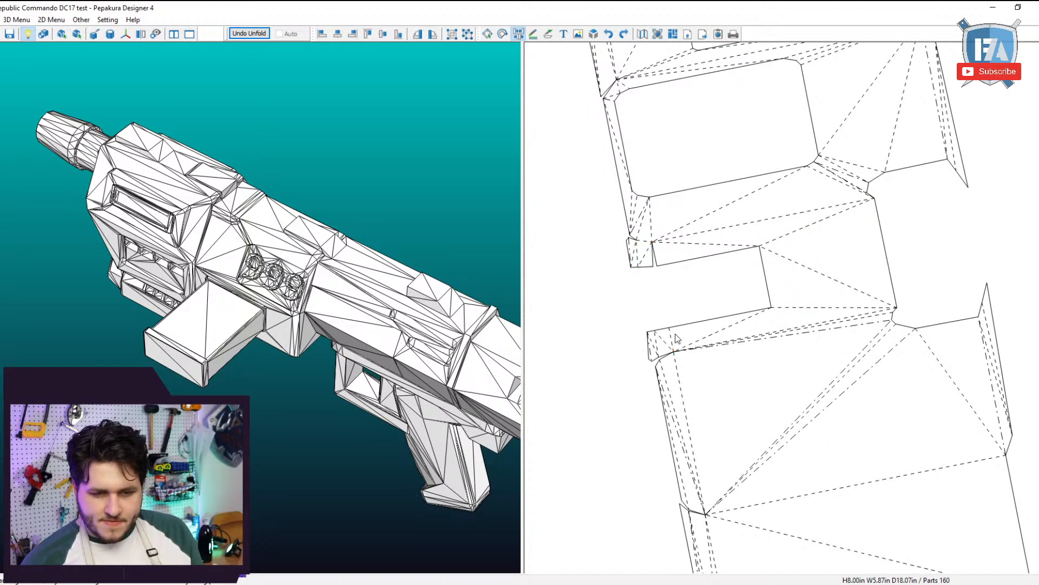
left_click(673, 341)
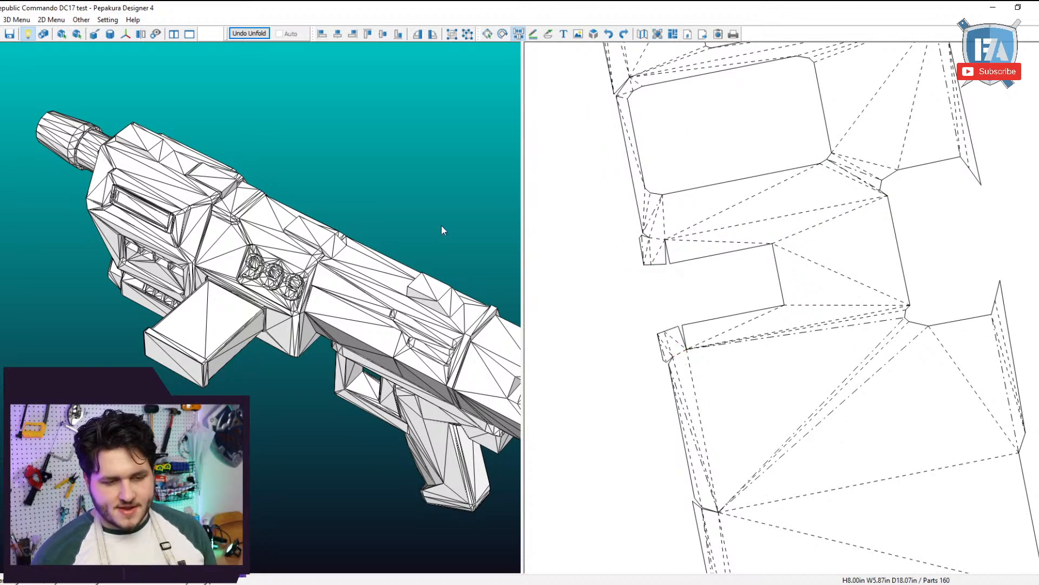
Split the tiny facet cluster at the combined piece's outer corner and join part of it to the neighbouring long edge strip.
scroll(857, 211, "down", 6)
middle_click_drag(855, 216, 825, 246)
scroll(826, 243, "up", 3)
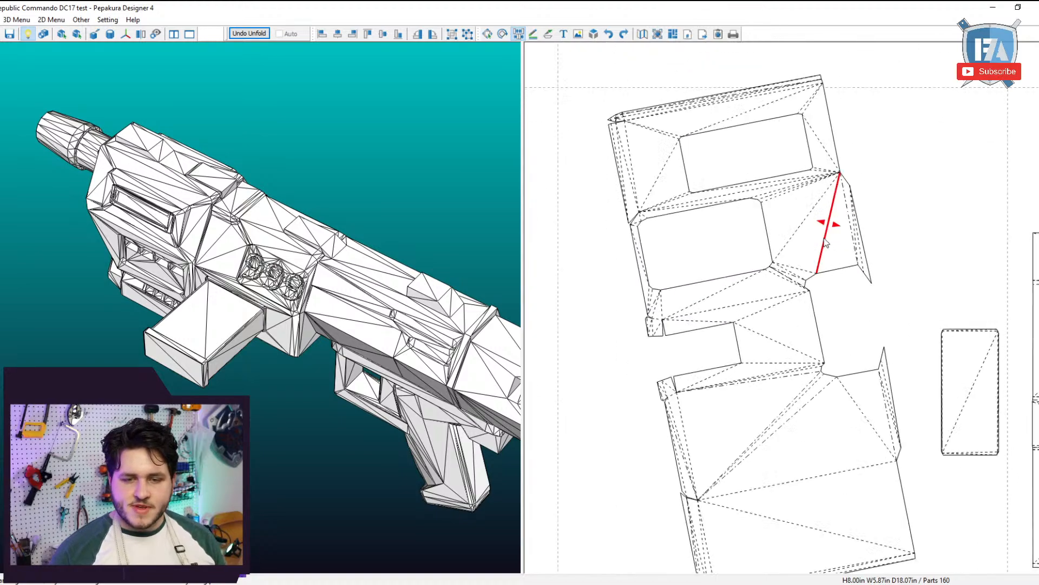
middle_click_drag(606, 132, 694, 270)
scroll(753, 246, "up", 4)
scroll(752, 230, "down", 4)
scroll(695, 262, "up", 3)
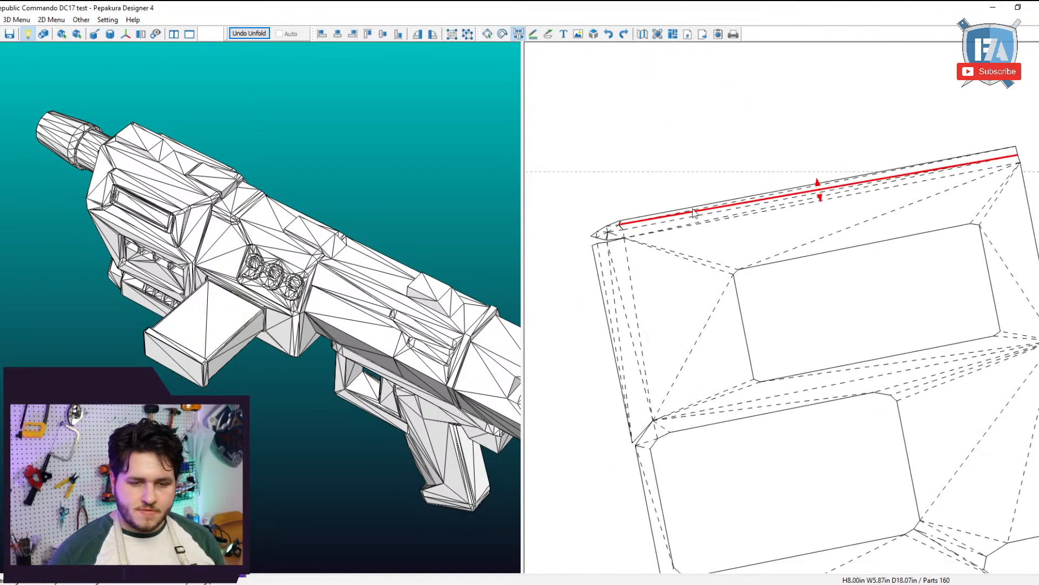
middle_click_drag(602, 214, 705, 241)
scroll(706, 239, "up", 2)
left_click(709, 228)
left_click(710, 235)
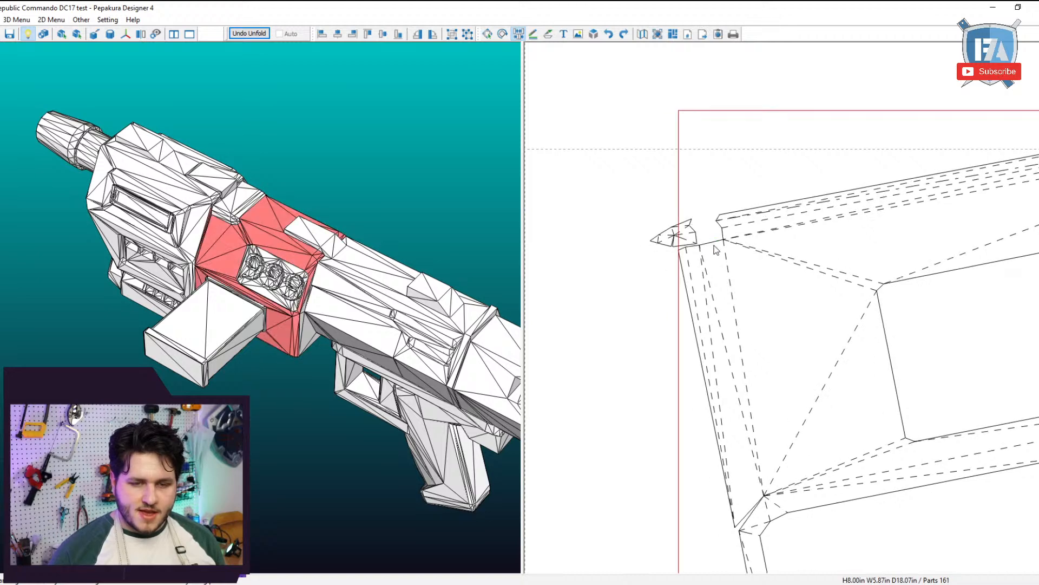
left_click(709, 243)
left_click(701, 237)
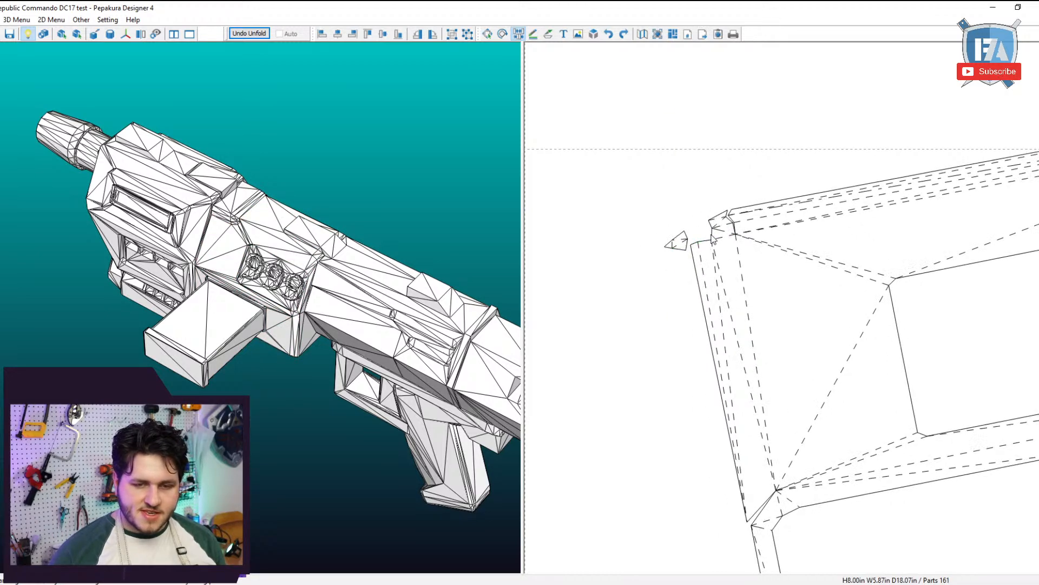
Reattach the remaining tiny corner facets and move their connection onto the narrow side strip's end.
left_click(712, 238)
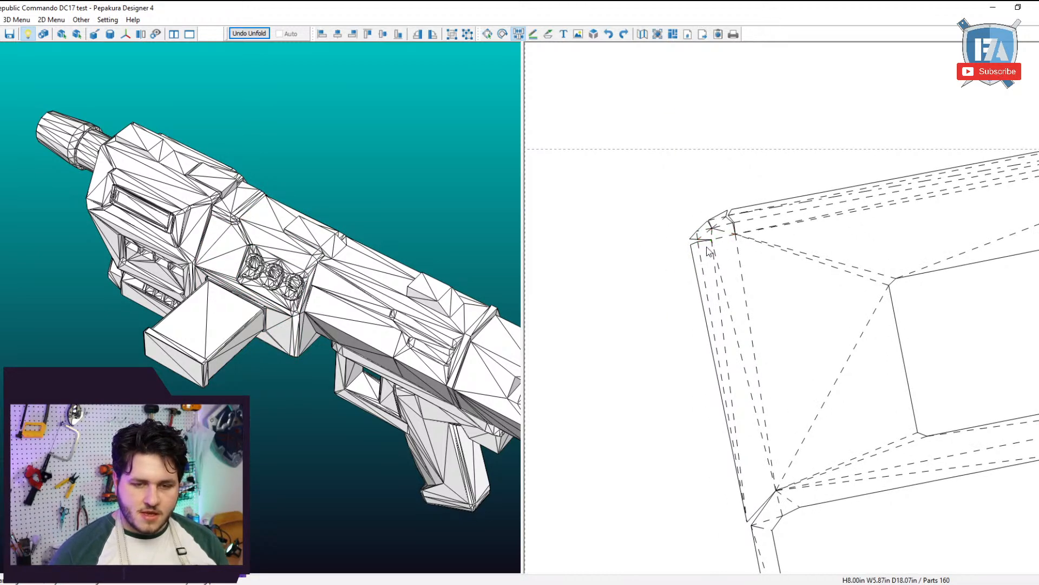
left_click(712, 236)
left_click(723, 241)
key("Escape")
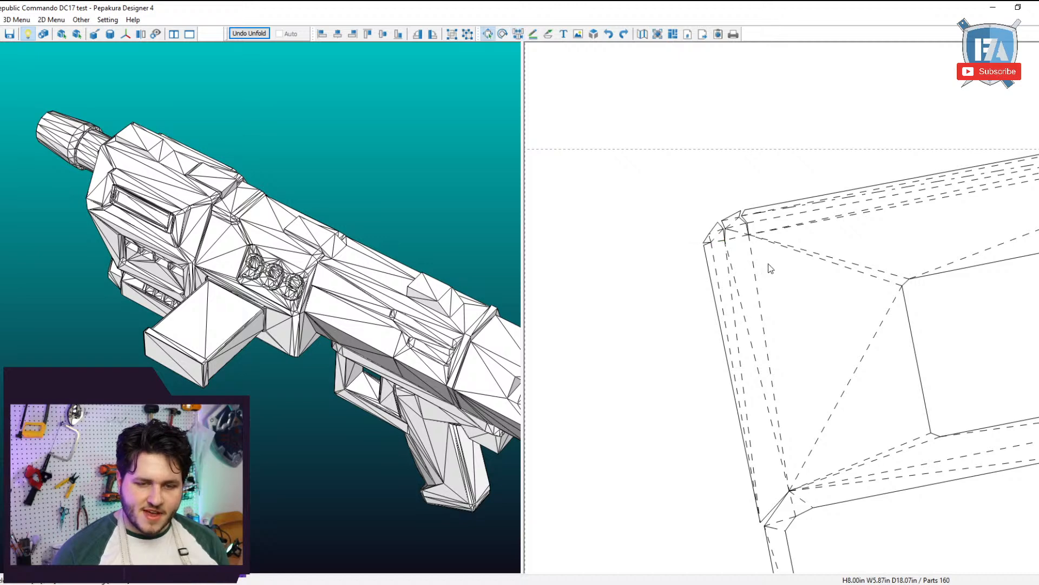
Move the combined housing piece to the free page area above the magazine pieces.
scroll(789, 303, "down", 7)
middle_click_drag(922, 366, 808, 164)
left_click(774, 309)
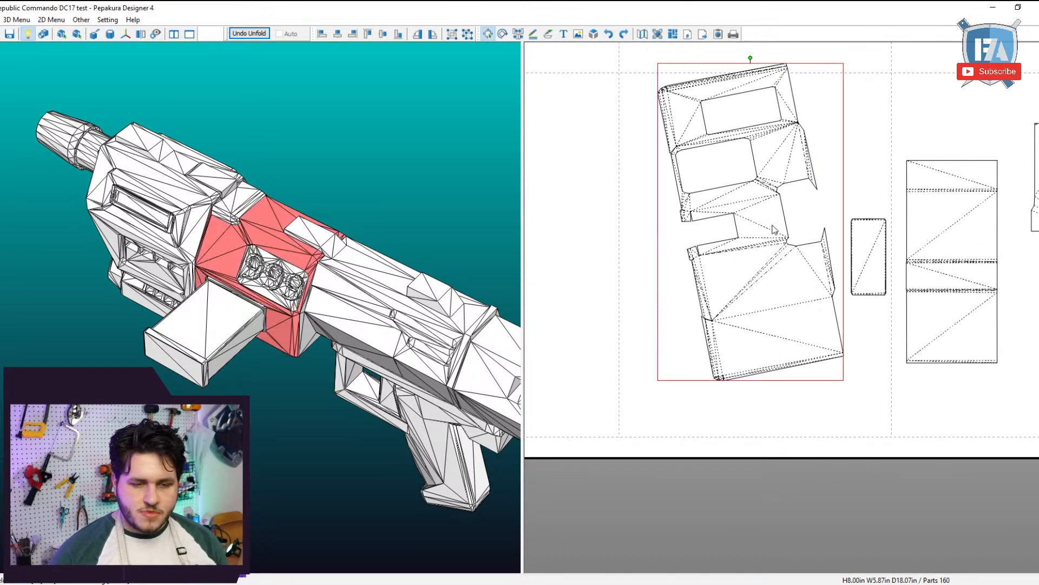
scroll(791, 307, "down", 4)
left_click_drag(773, 310, 842, 211)
scroll(780, 338, "down", 4)
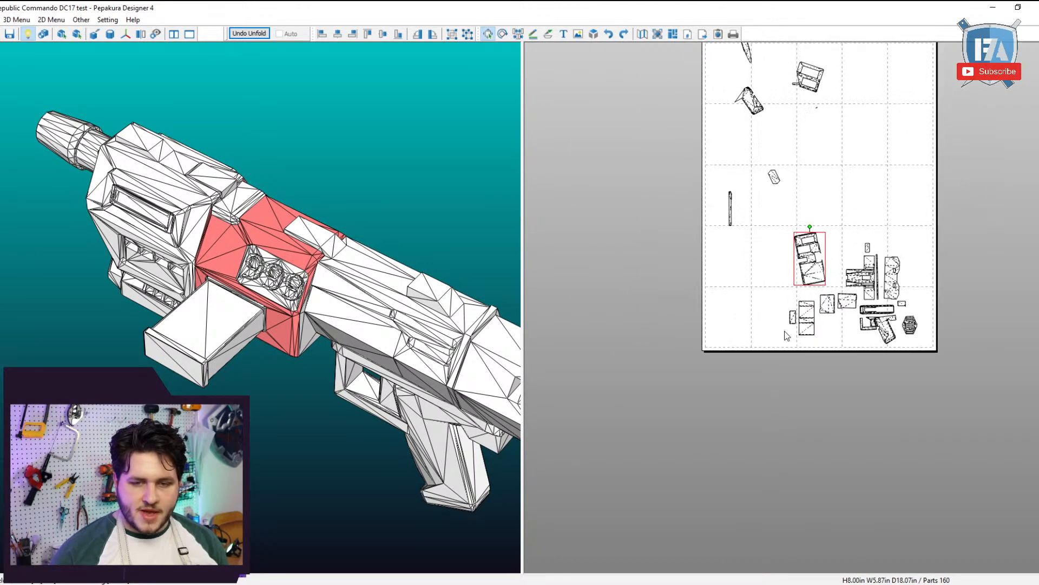
Select all the sorted pattern pieces together and examine which areas of the blaster model they cover.
middle_click_drag(785, 334, 762, 349)
left_click_drag(688, 394, 918, 250)
left_click_drag(234, 259, 349, 198)
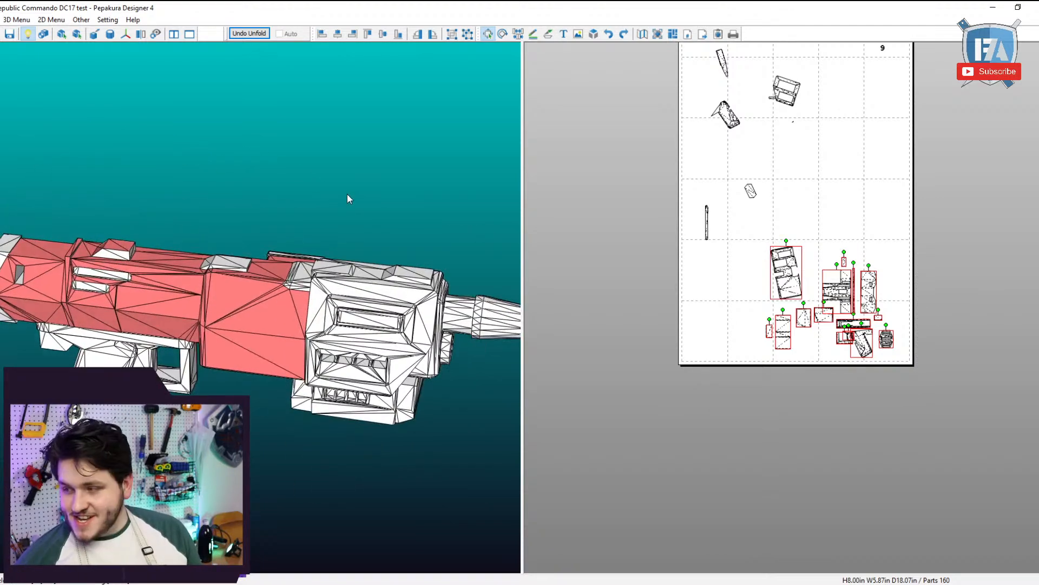